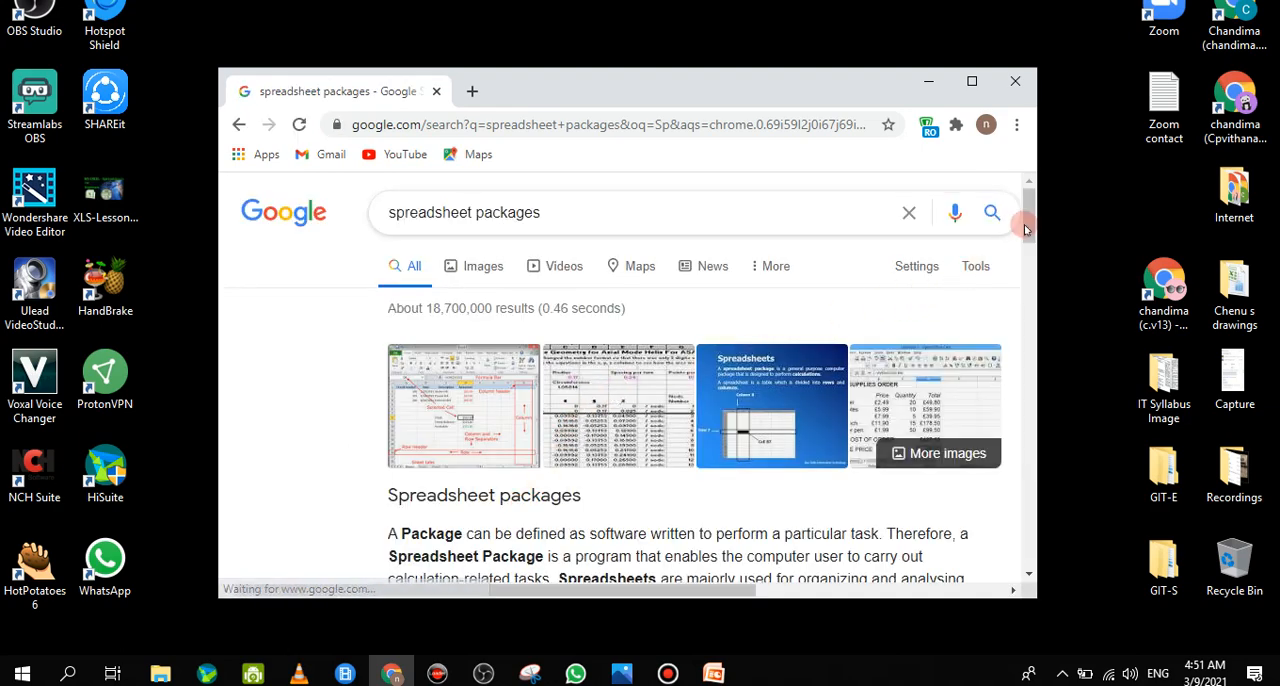
# Expand the related question on the types of spreadsheet packages, examine the listed example programs, and minimize the browser
pyautogui.moveTo(1025, 228); pyautogui.dragTo(1014, 293)
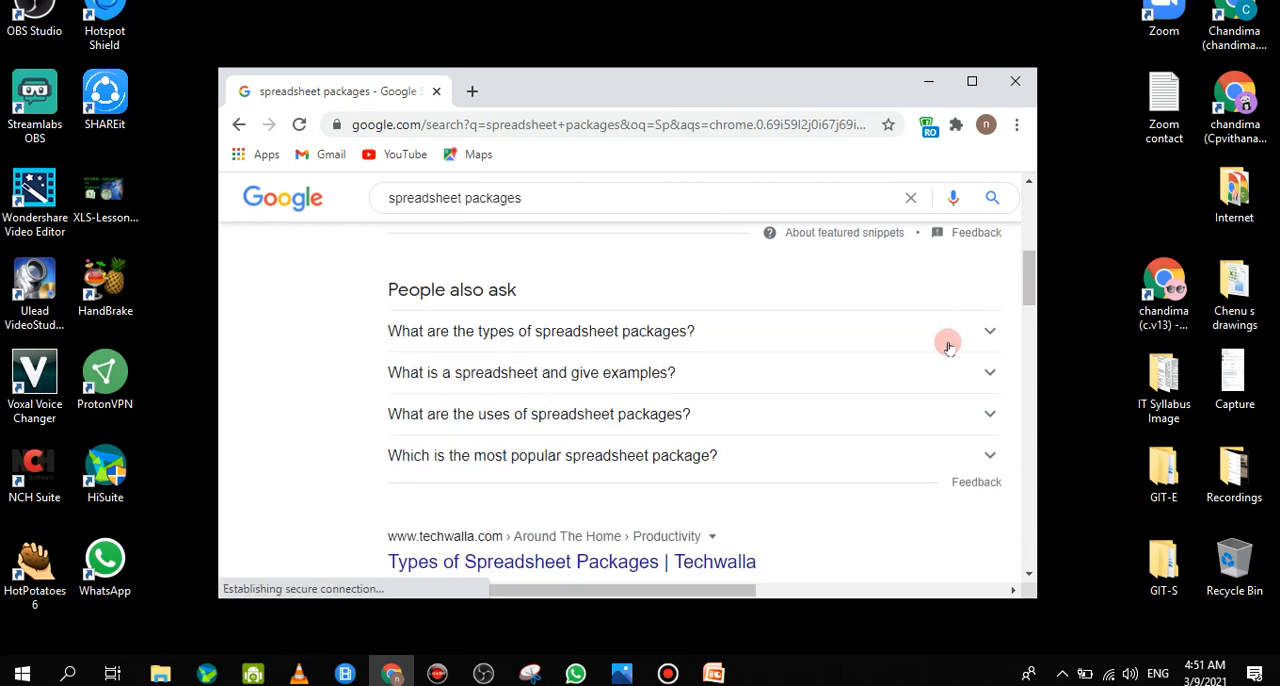
pyautogui.click(986, 331)
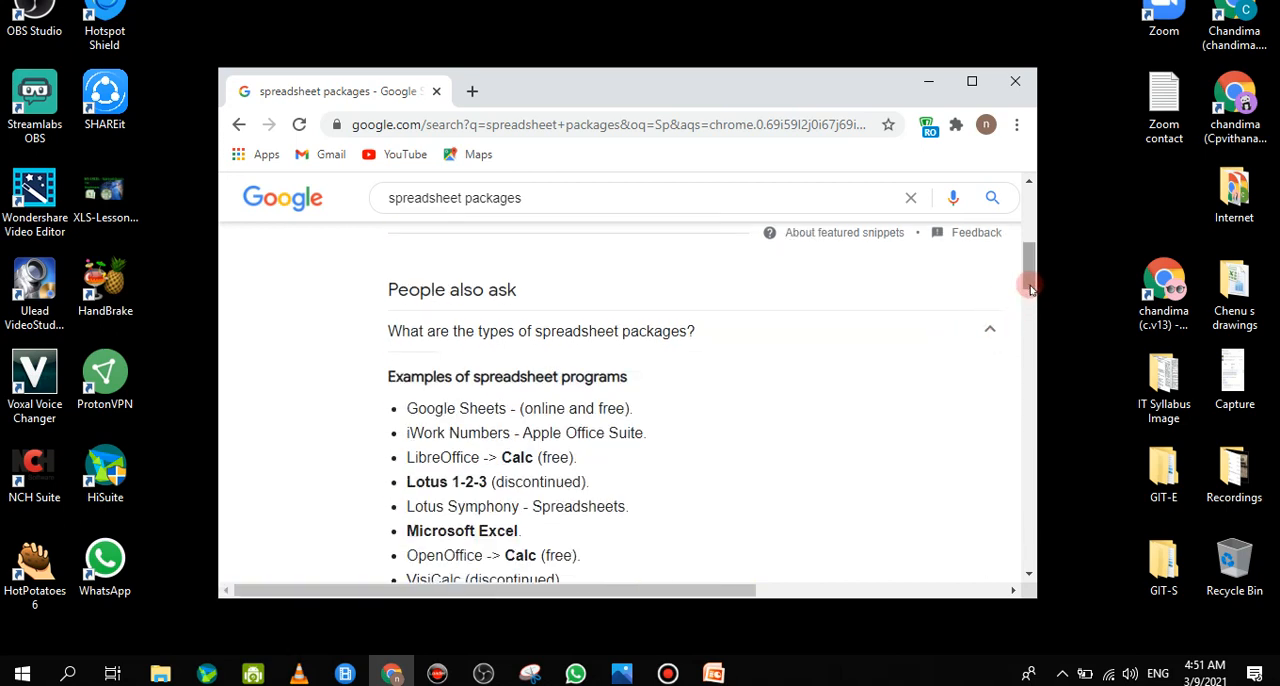
pyautogui.moveTo(1029, 288); pyautogui.dragTo(1029, 306)
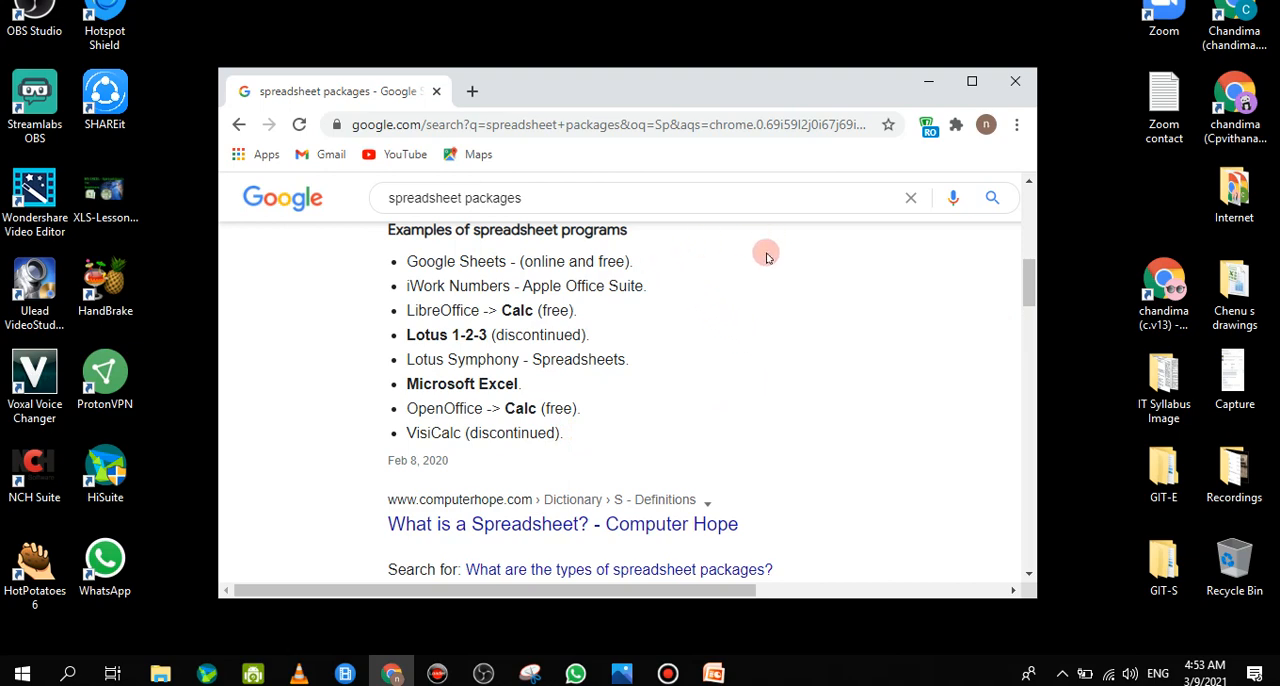
pyautogui.moveTo(1030, 297); pyautogui.dragTo(1030, 229)
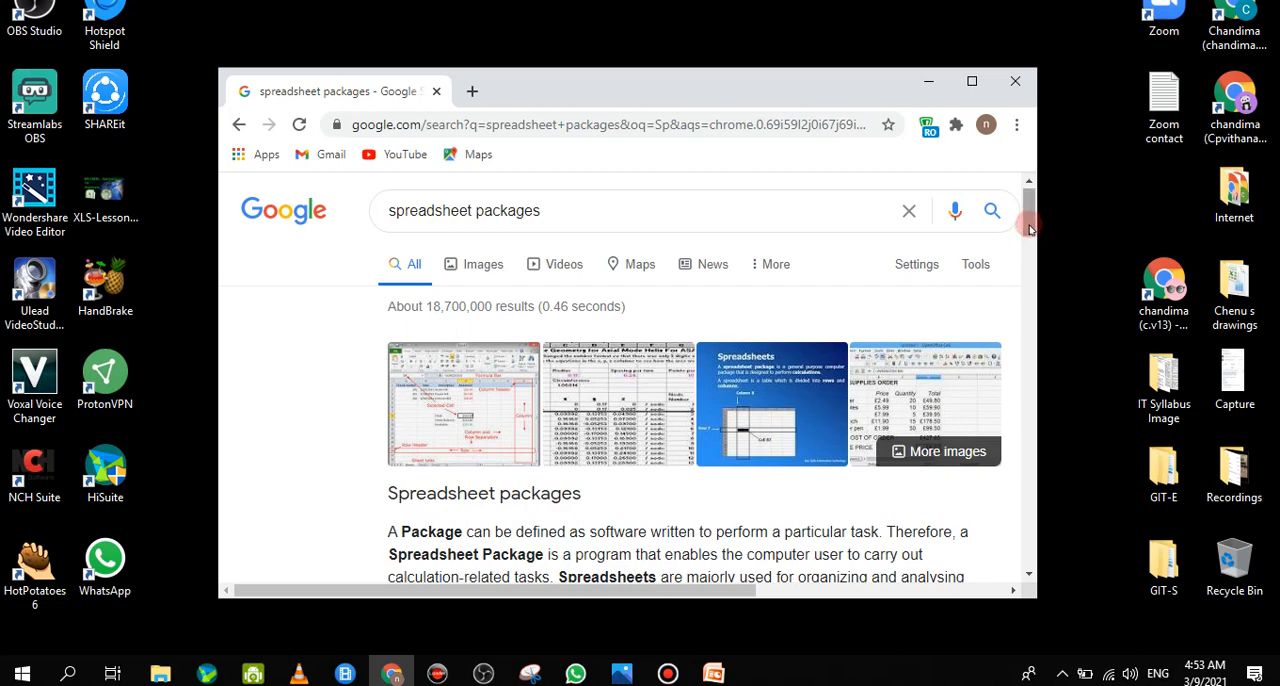
pyautogui.click(936, 84)
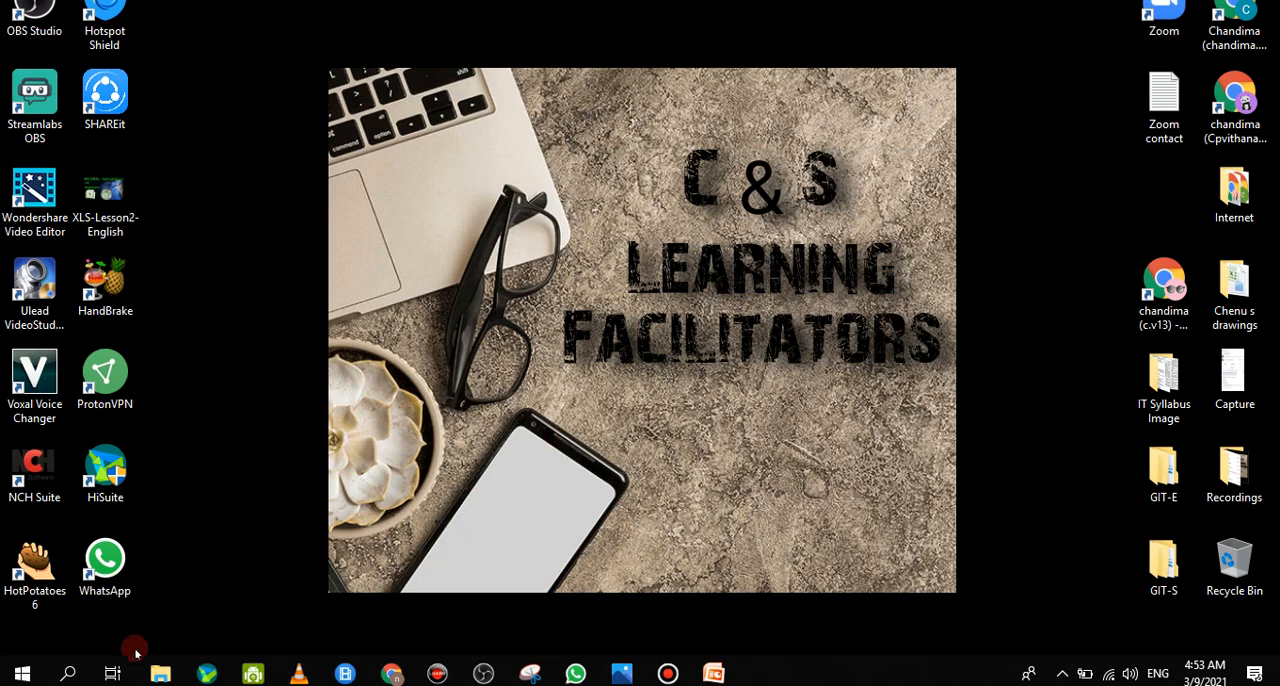
# Find Microsoft Office Excel 2007 among the installed Microsoft Office programs and pin it to Start
pyautogui.click(24, 674)
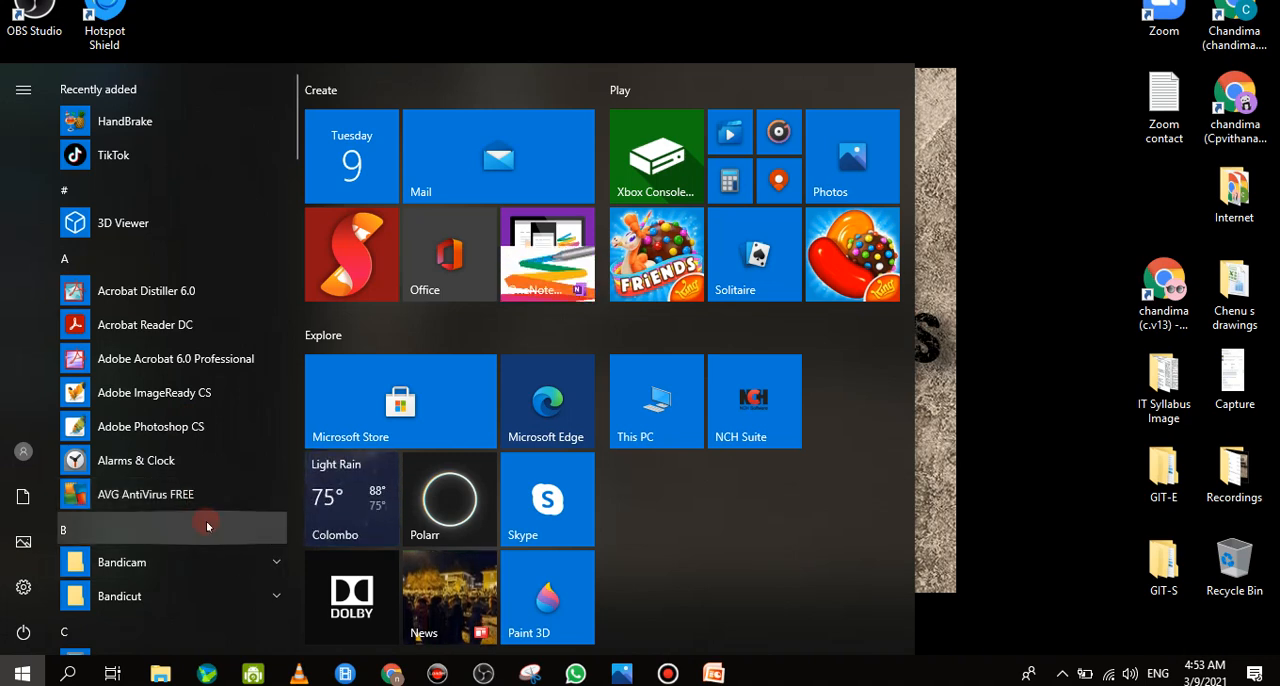
pyautogui.scroll(-5, 206, 520)
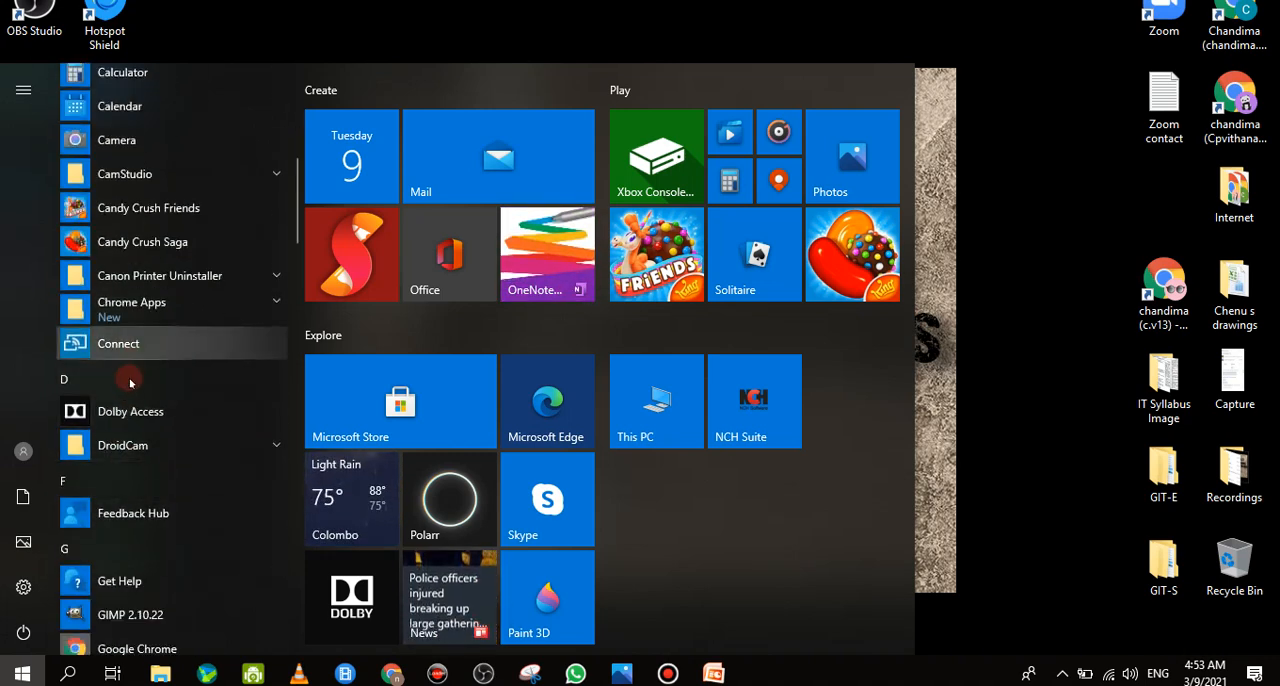
pyautogui.scroll(-6, 125, 410)
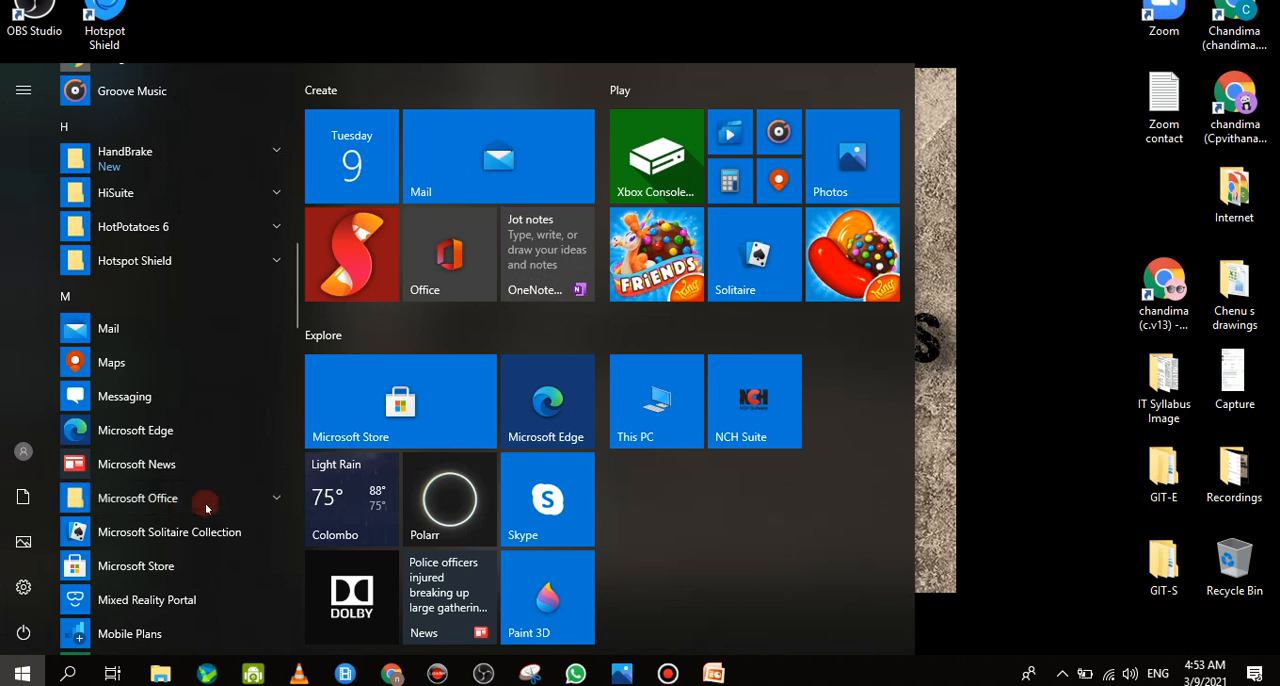
pyautogui.click(273, 490)
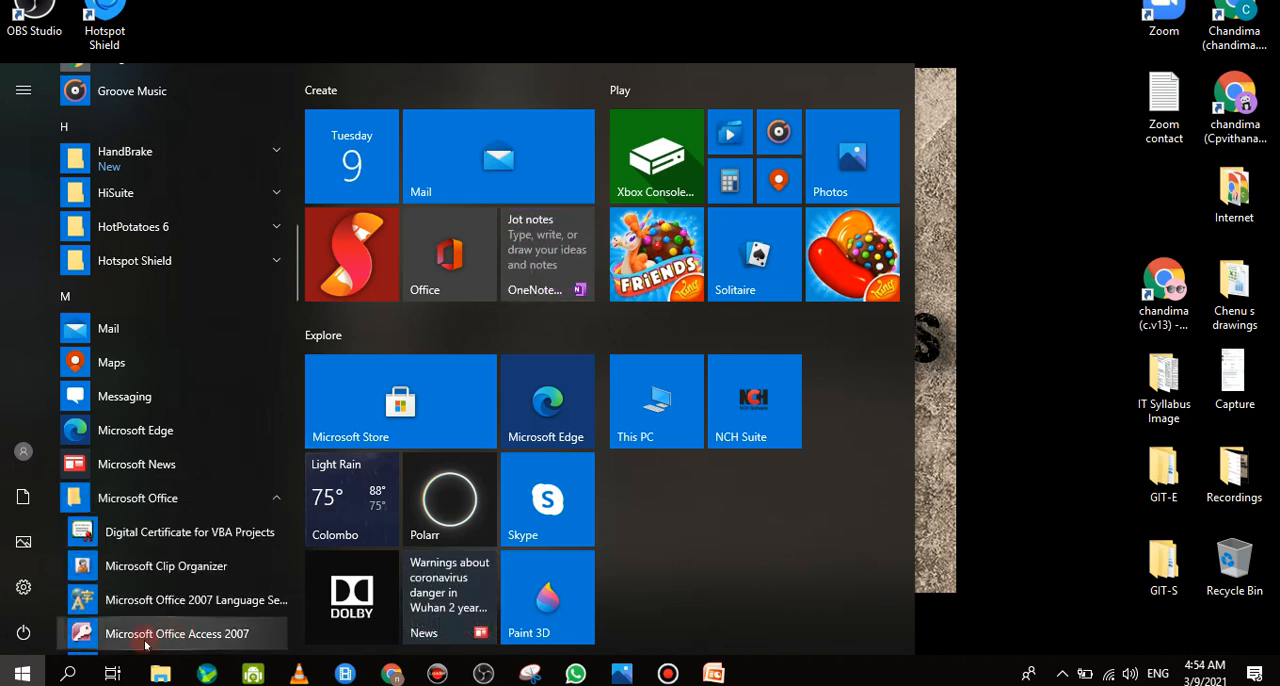
pyautogui.scroll(-5, 155, 605)
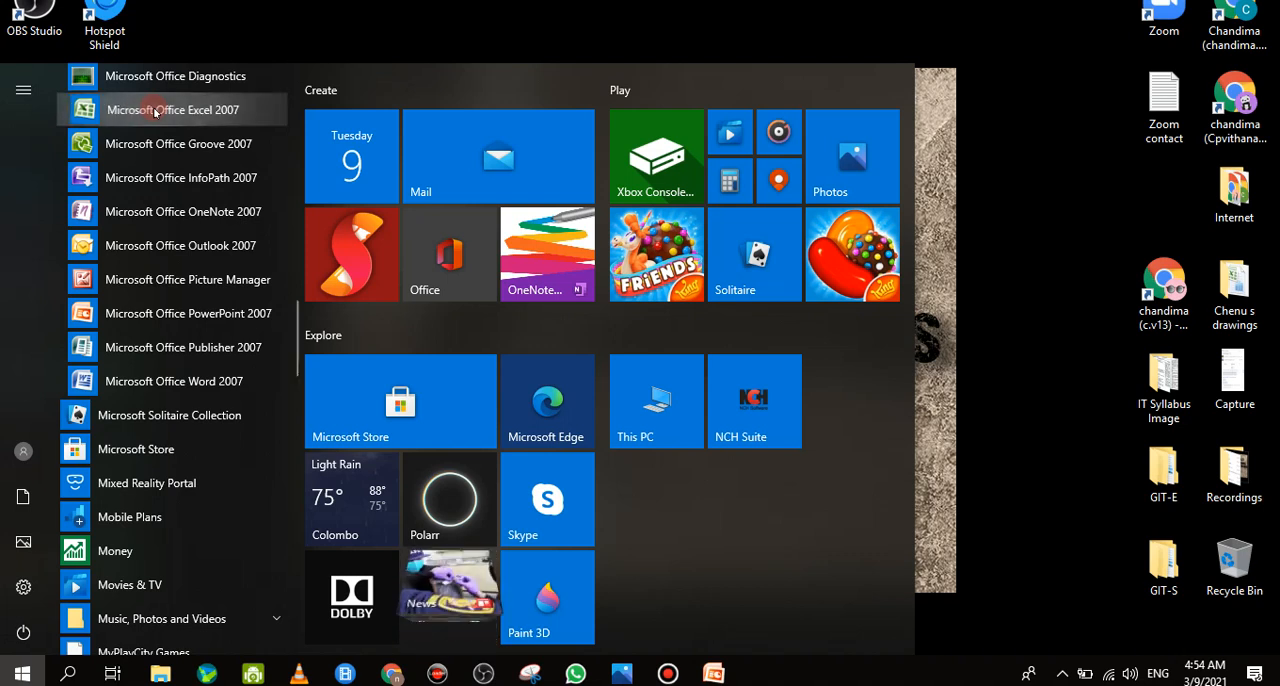
pyautogui.rightClick(155, 112)
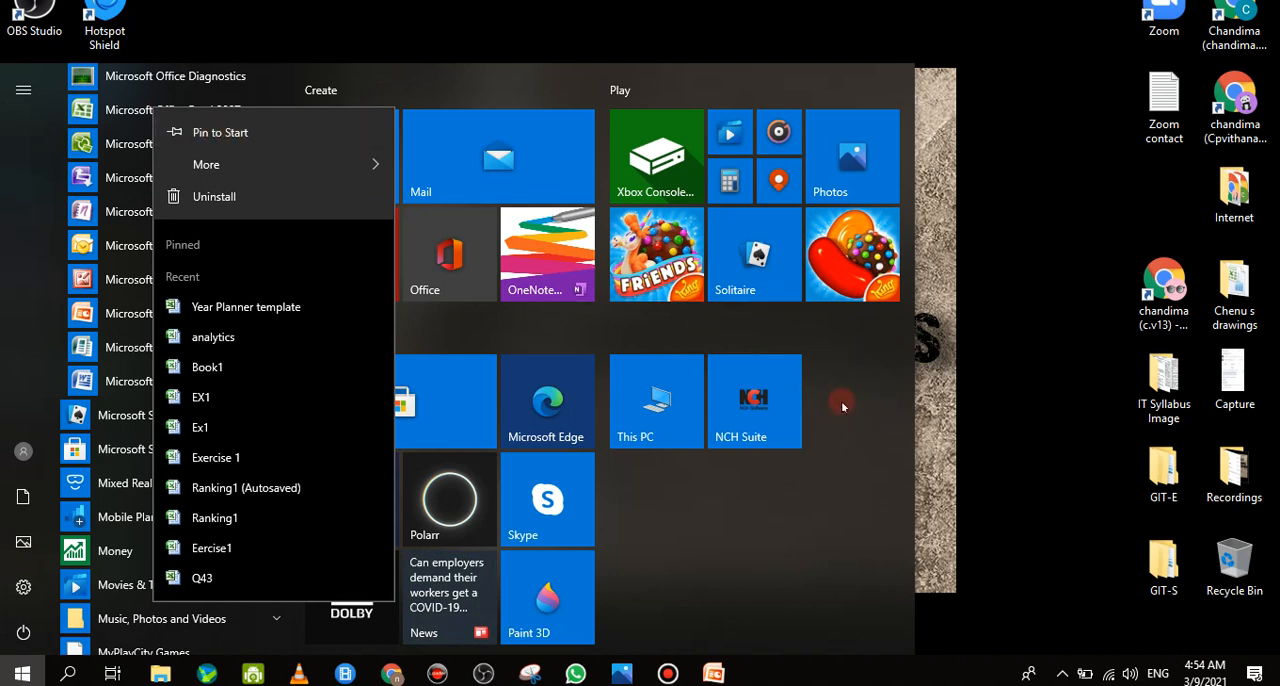
pyautogui.click(212, 130)
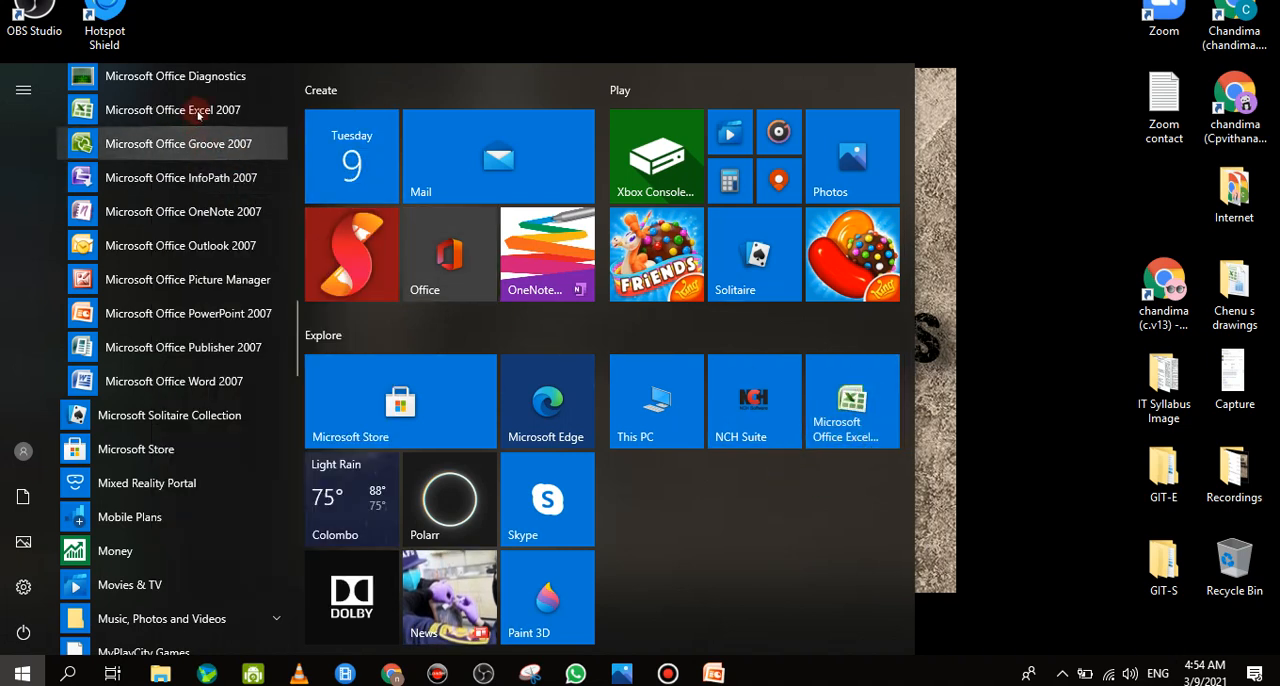
# Unpin the Excel tile from Start, pin Microsoft Office Excel 2007 to the taskbar, and close the Mail window
pyautogui.rightClick(860, 418)
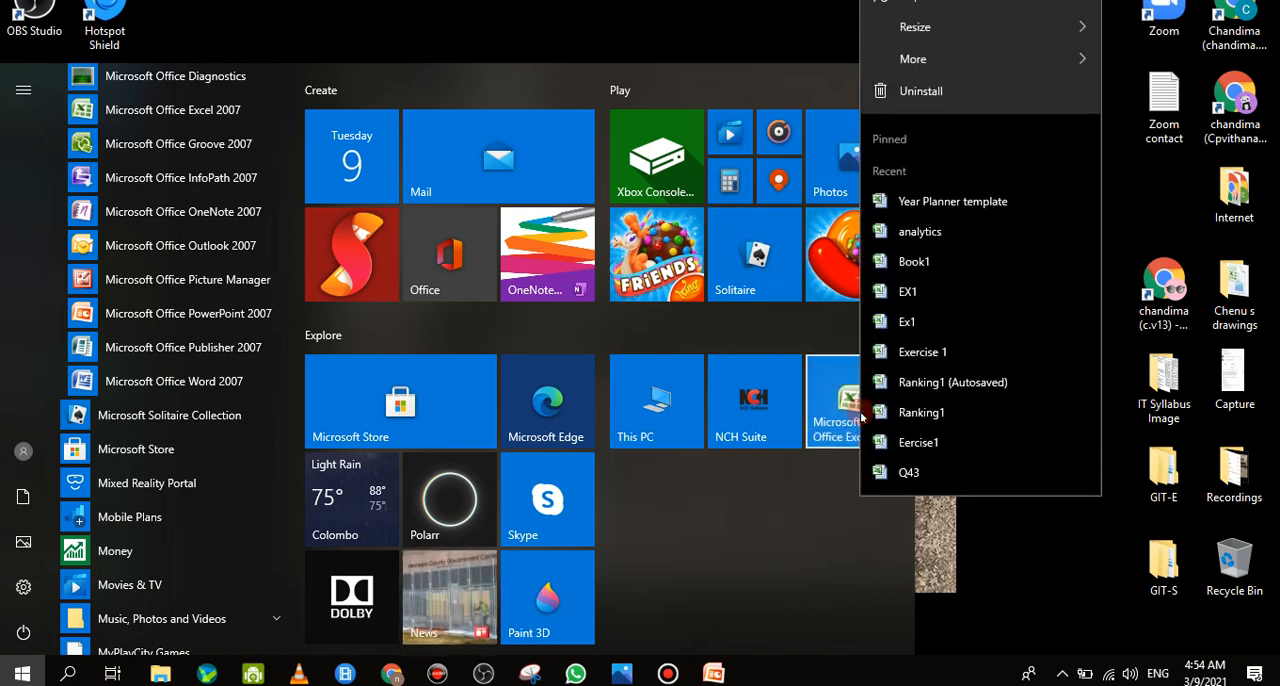
pyautogui.click(930, 5)
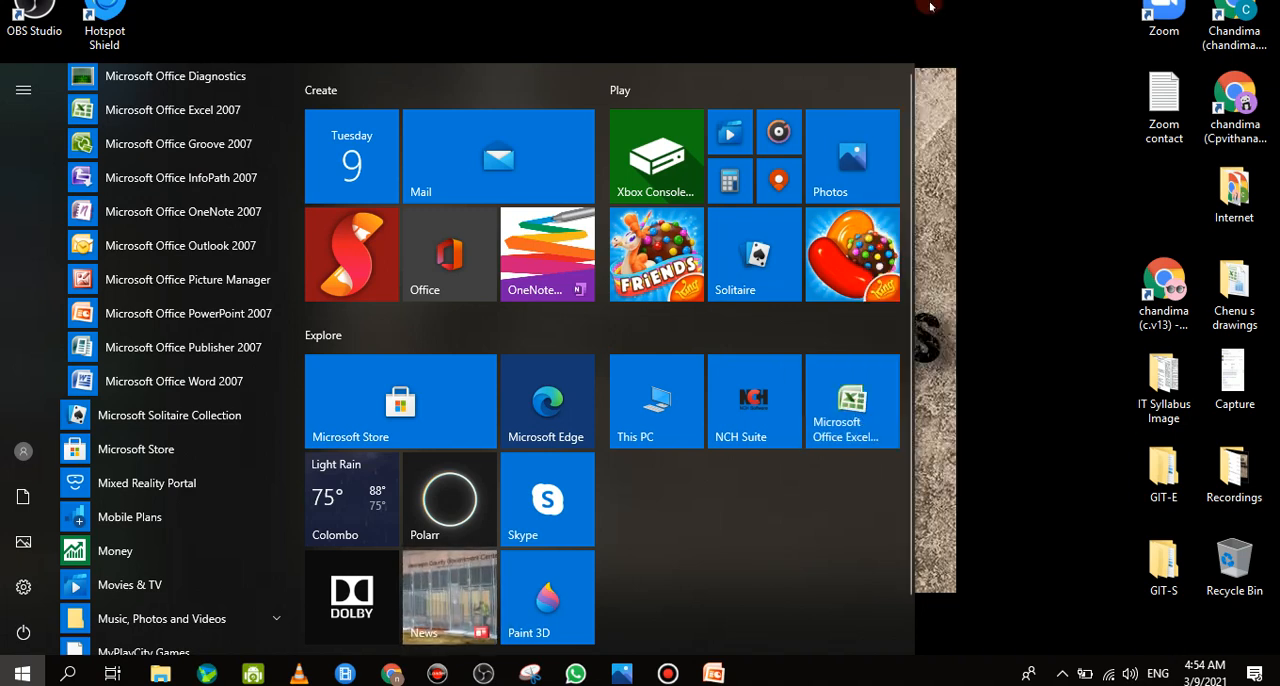
pyautogui.rightClick(198, 116)
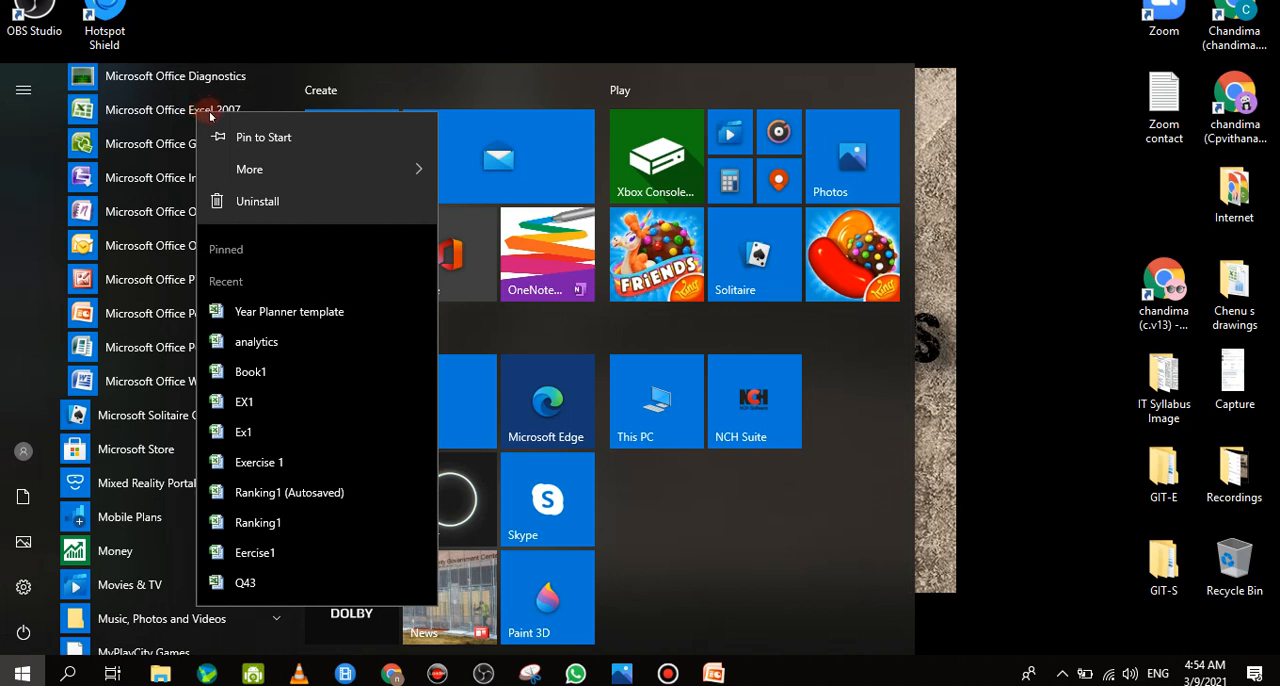
pyautogui.moveTo(301, 166)
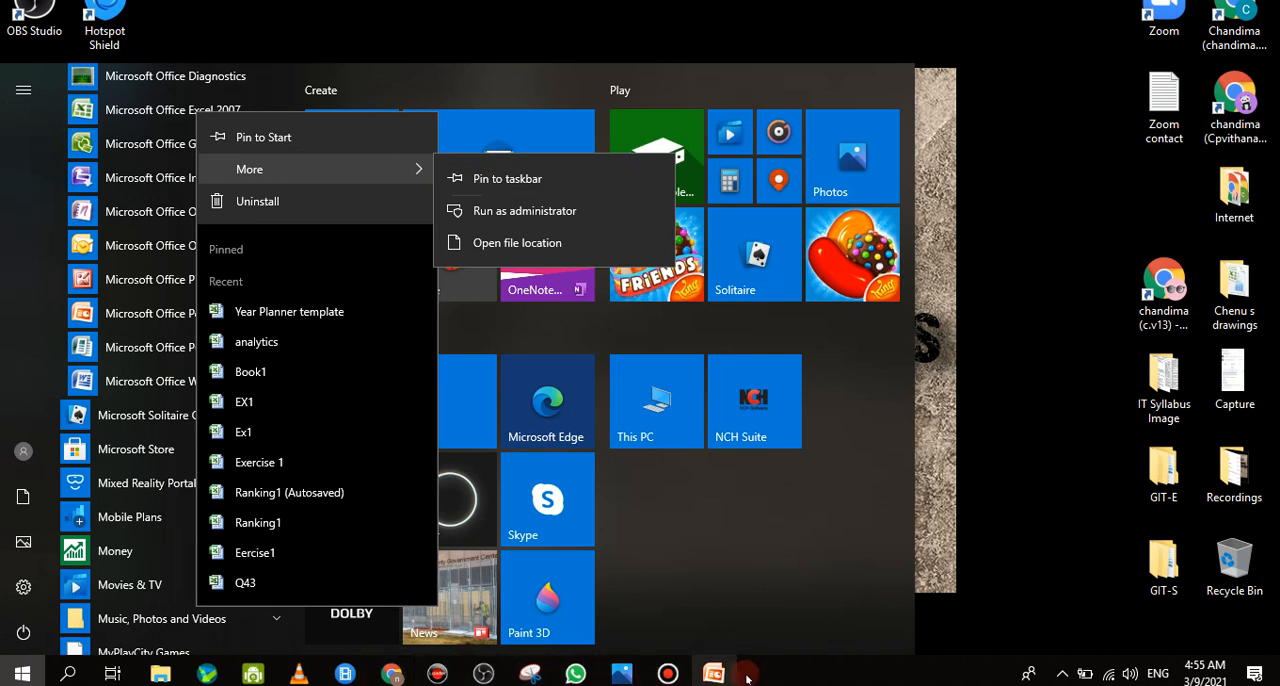
pyautogui.doubleClick(568, 182)
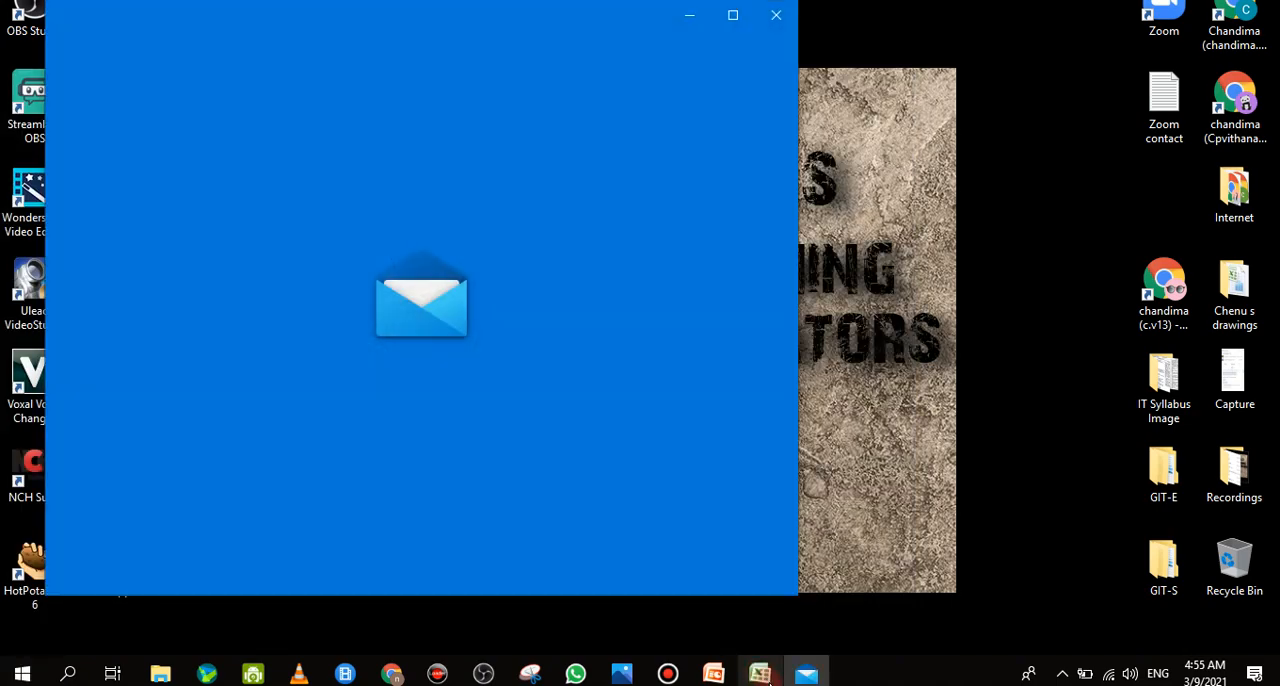
pyautogui.rightClick(807, 678)
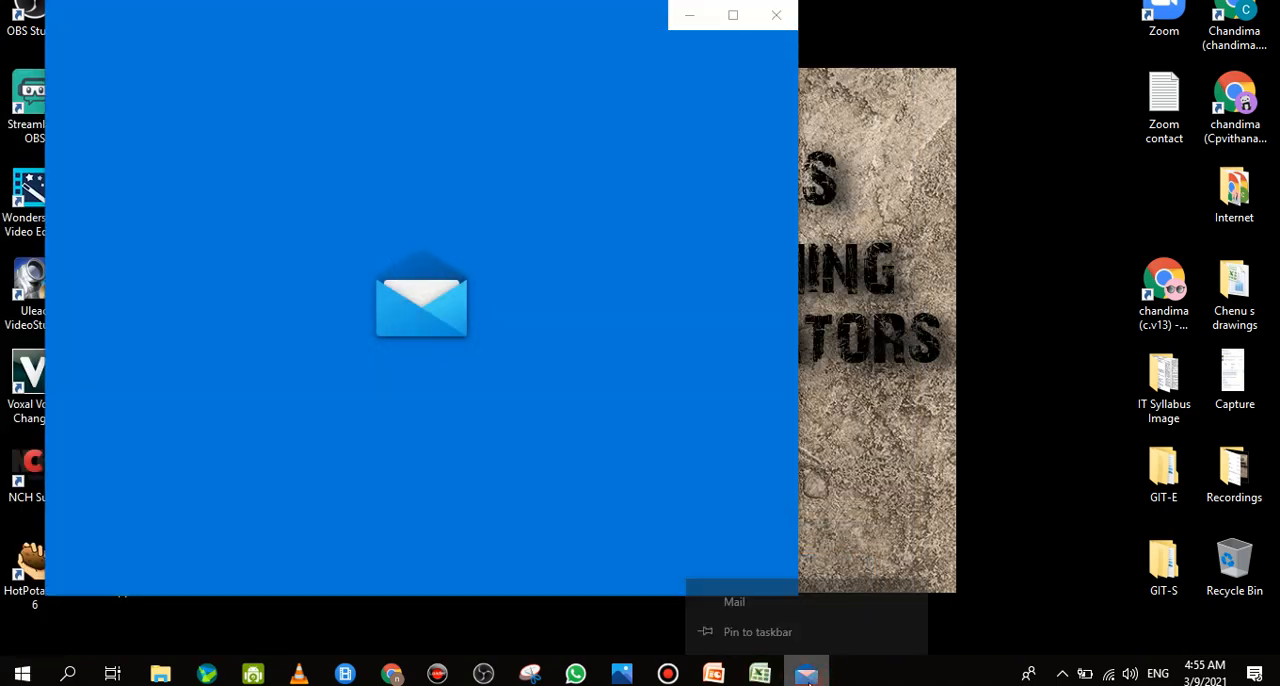
pyautogui.click(789, 637)
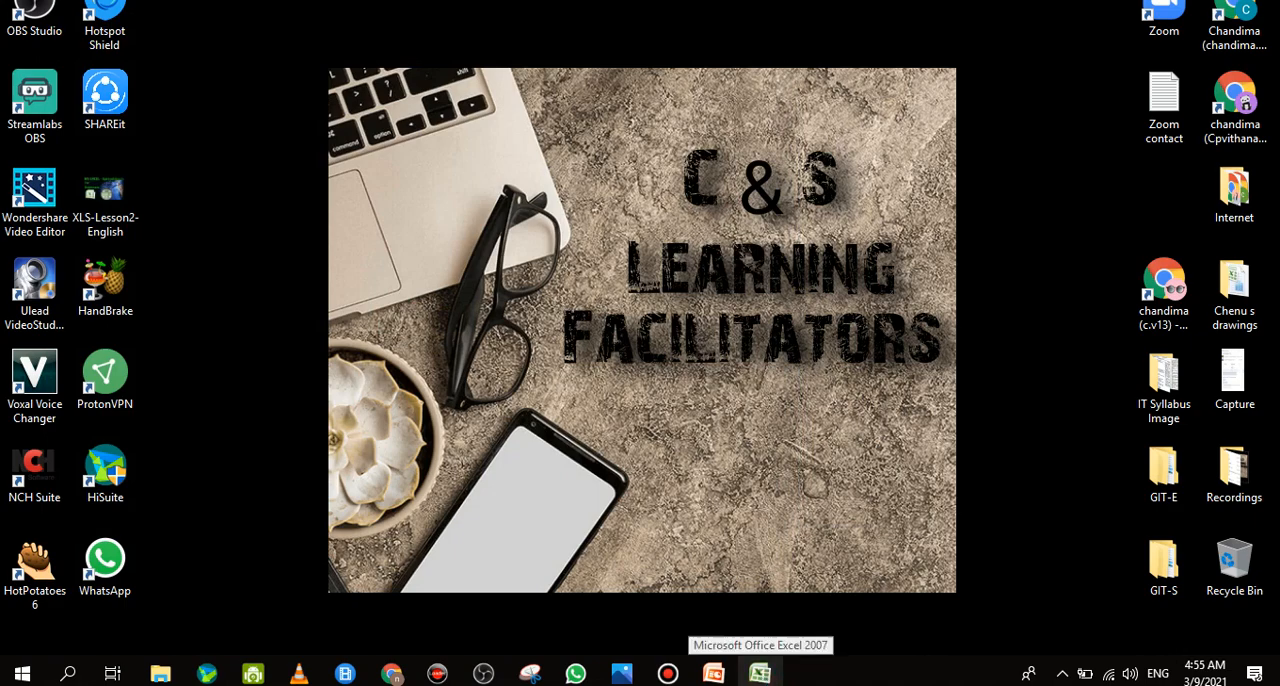
# Open the file location of Microsoft Office Excel 2007 from the installed Microsoft Office programs
pyautogui.click(22, 675)
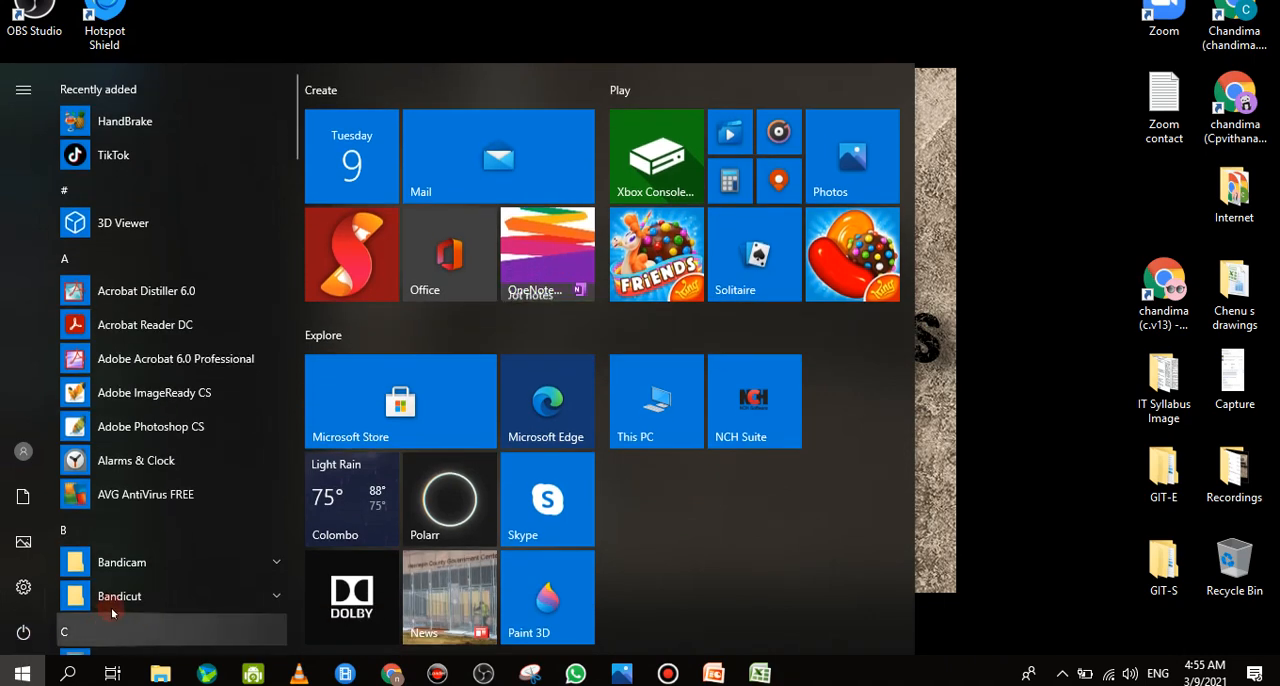
pyautogui.scroll(-6, 137, 575)
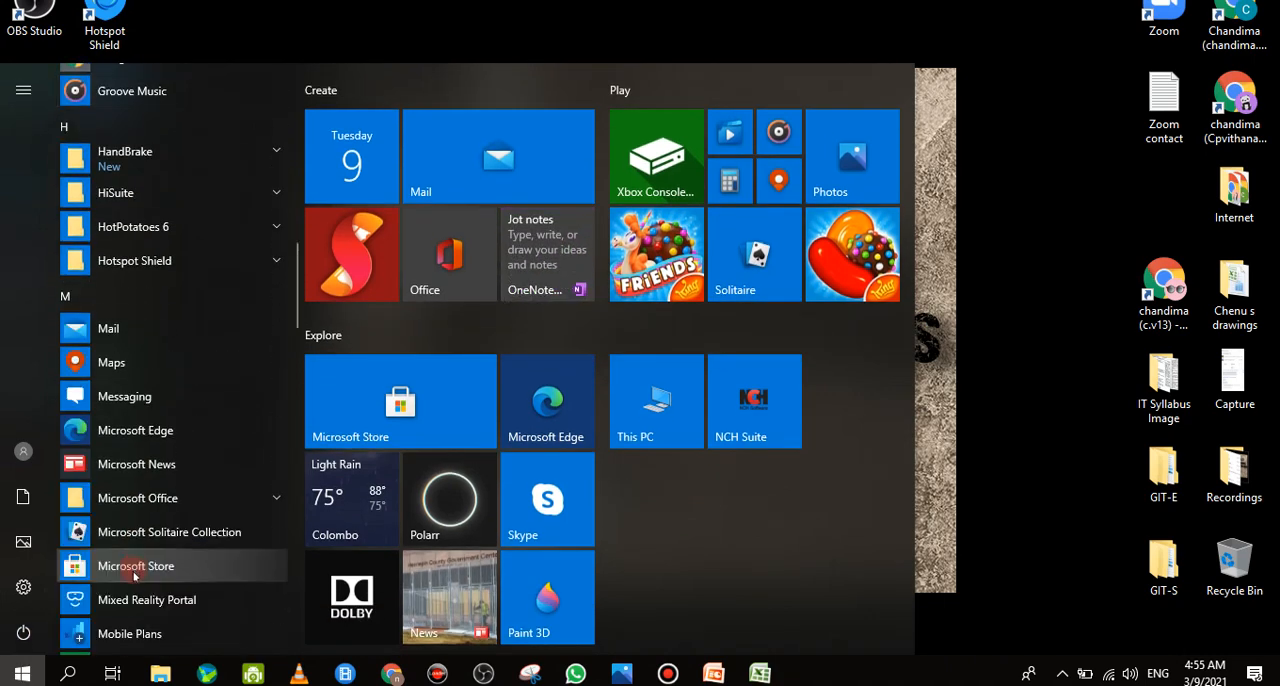
pyautogui.click(273, 496)
pyautogui.scroll(-5, 200, 600)
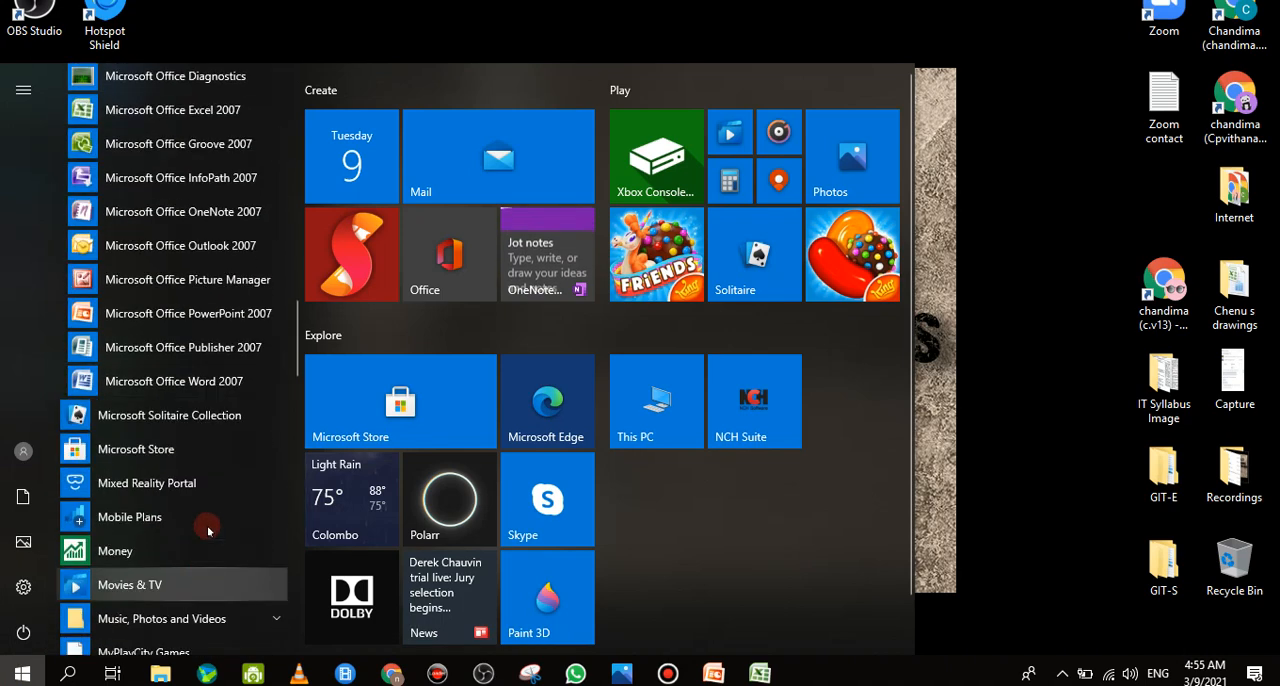
pyautogui.rightClick(153, 121)
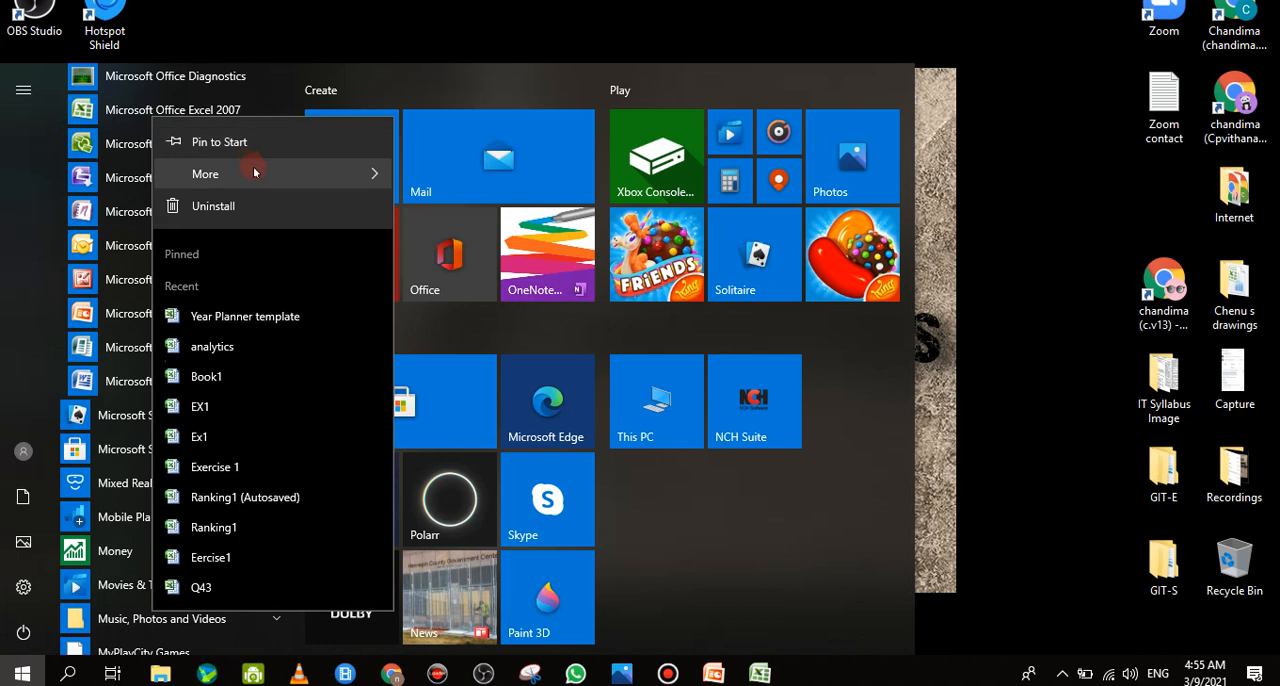
pyautogui.moveTo(252, 172)
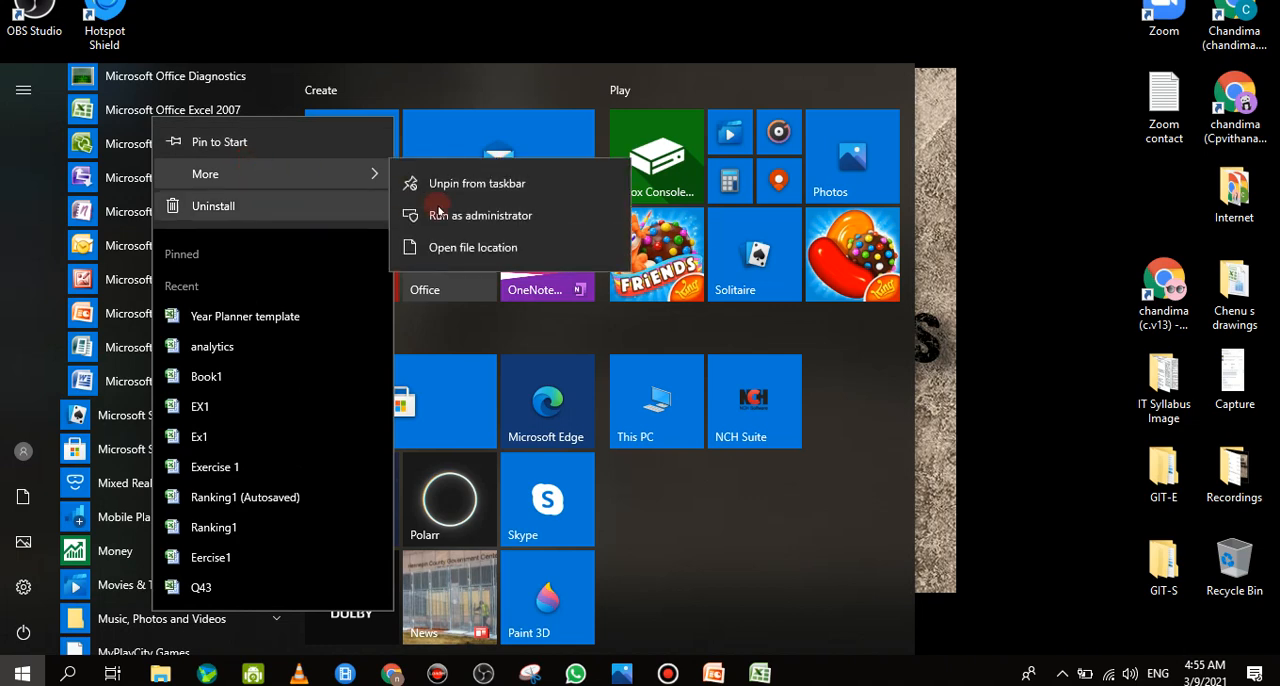
pyautogui.click(479, 253)
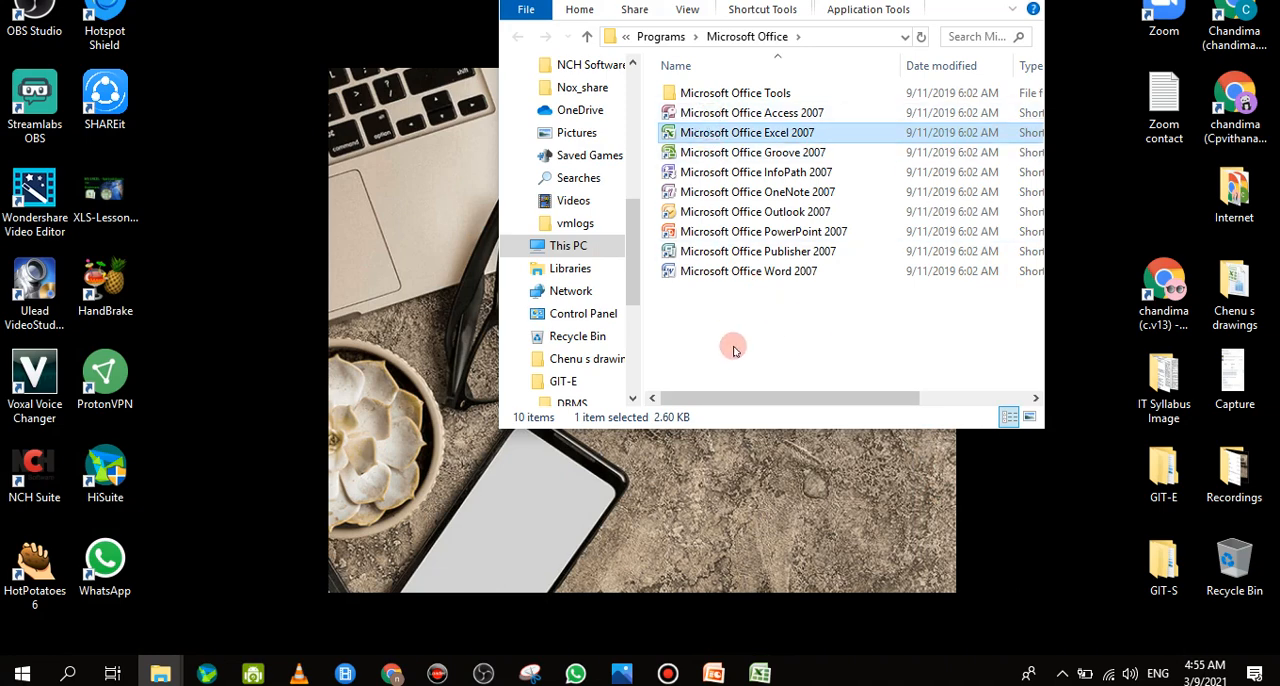
# Create a desktop shortcut for Microsoft Office Excel 2007 and place it beside the SHAREit icon
pyautogui.rightClick(735, 135)
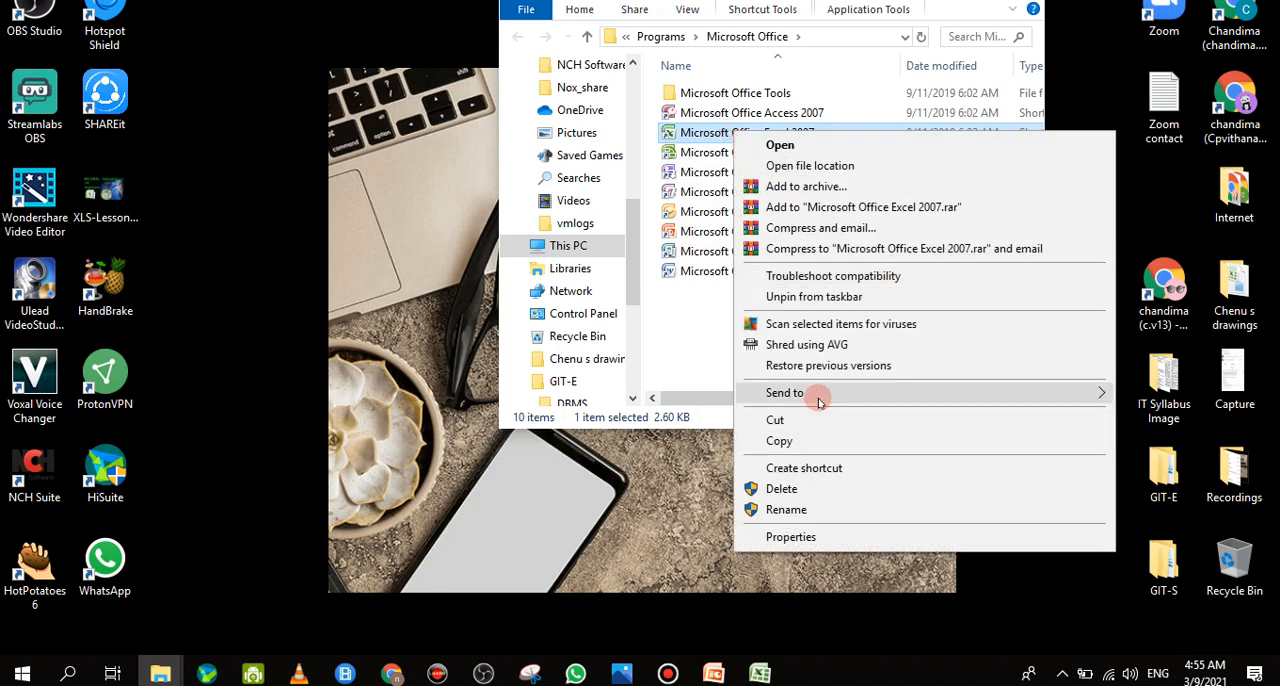
pyautogui.moveTo(818, 401)
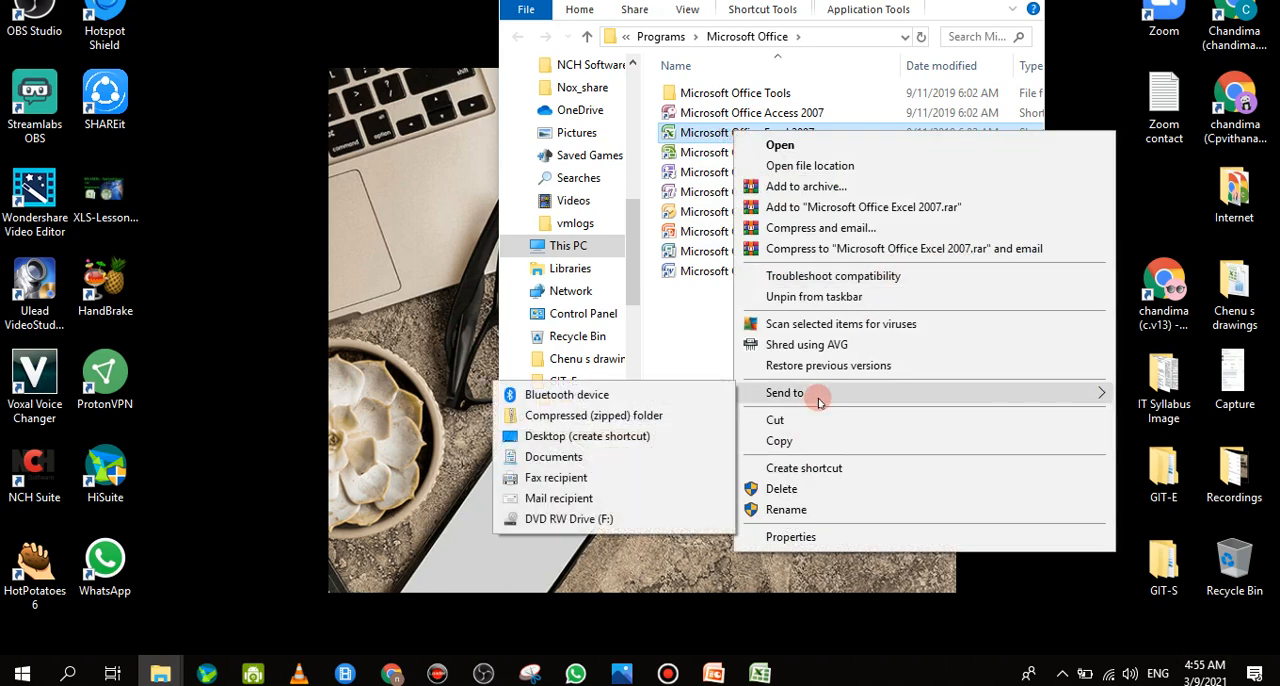
pyautogui.click(592, 443)
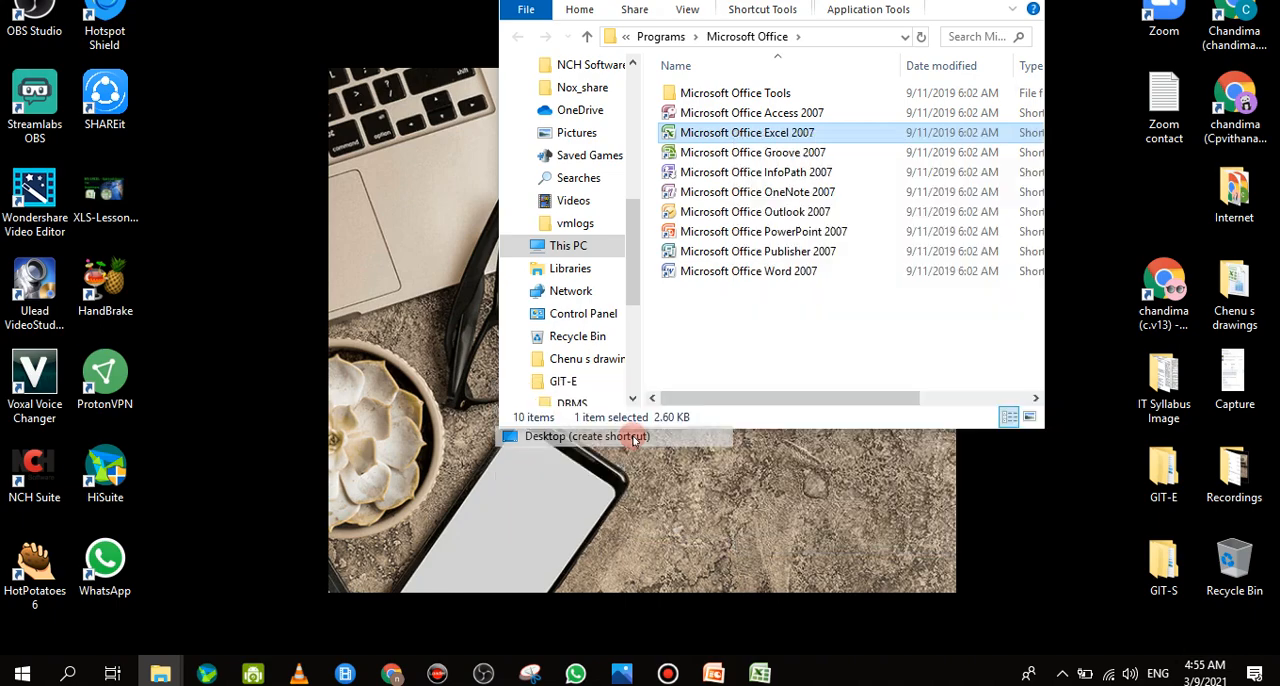
pyautogui.moveTo(148, 44); pyautogui.dragTo(172, 95)
# Launch Excel from its new desktop shortcut, minimize it, and clear the Microsoft Office folder window off the desktop
pyautogui.doubleClick(172, 95)
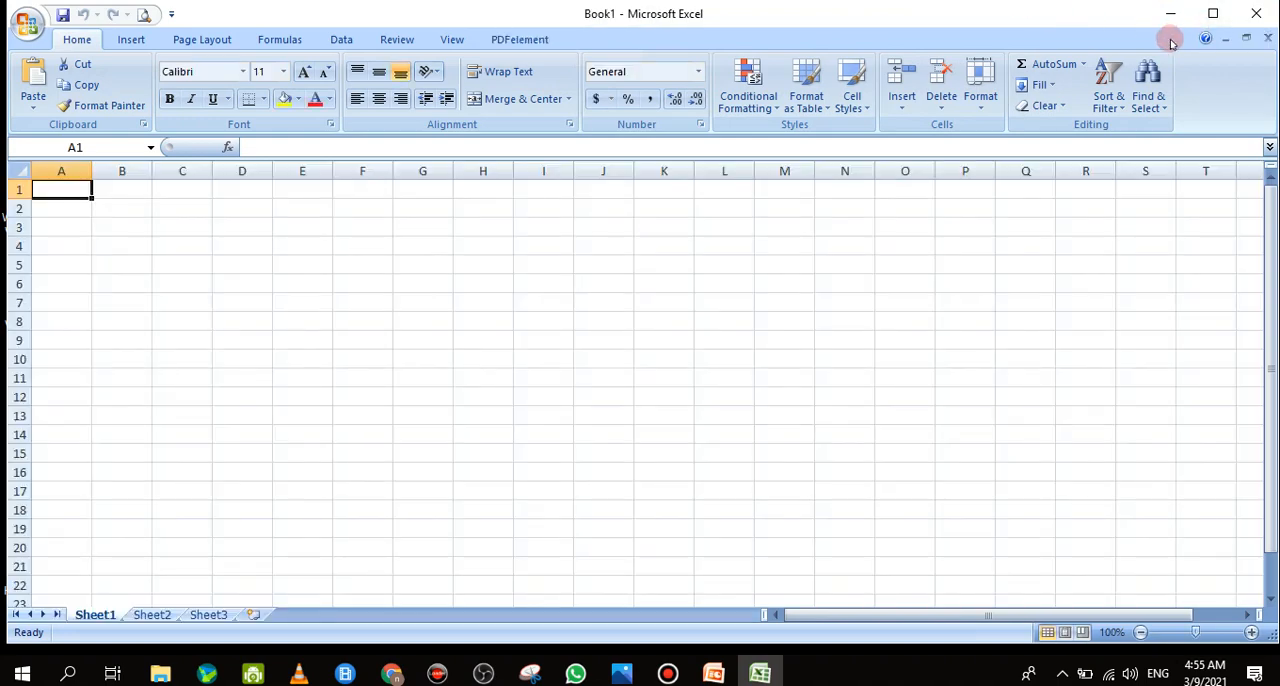
pyautogui.click(1172, 24)
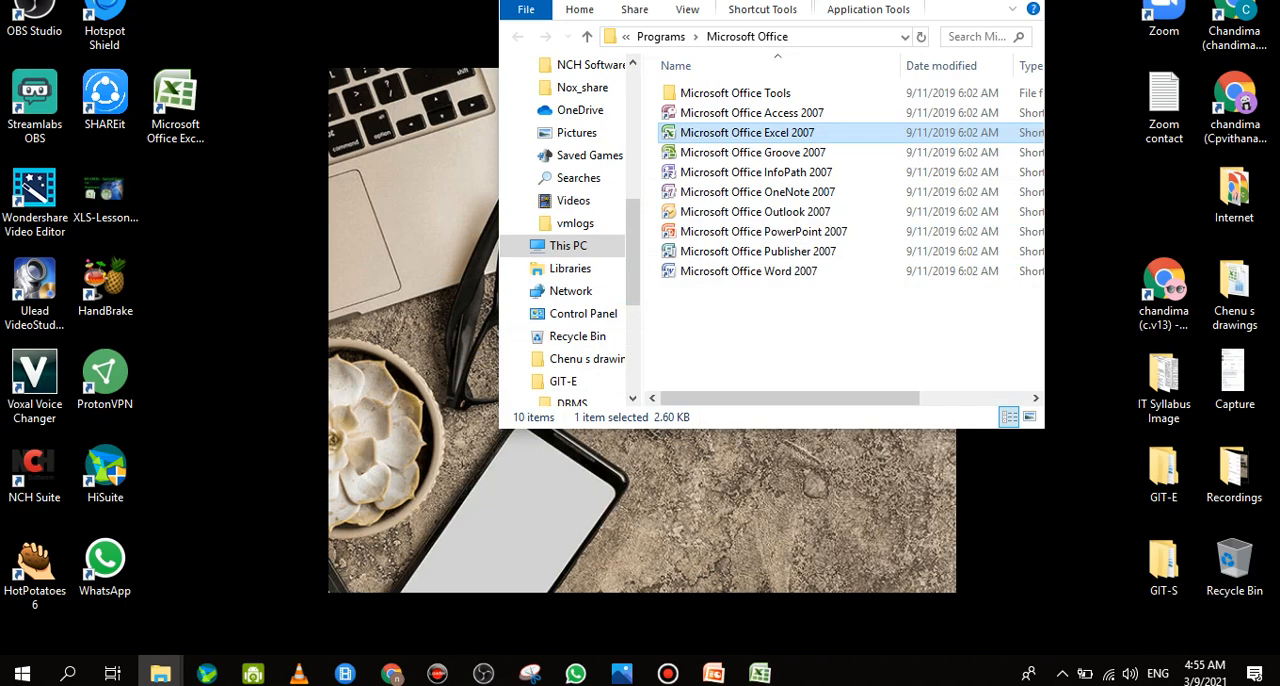
pyautogui.click(936, 1)
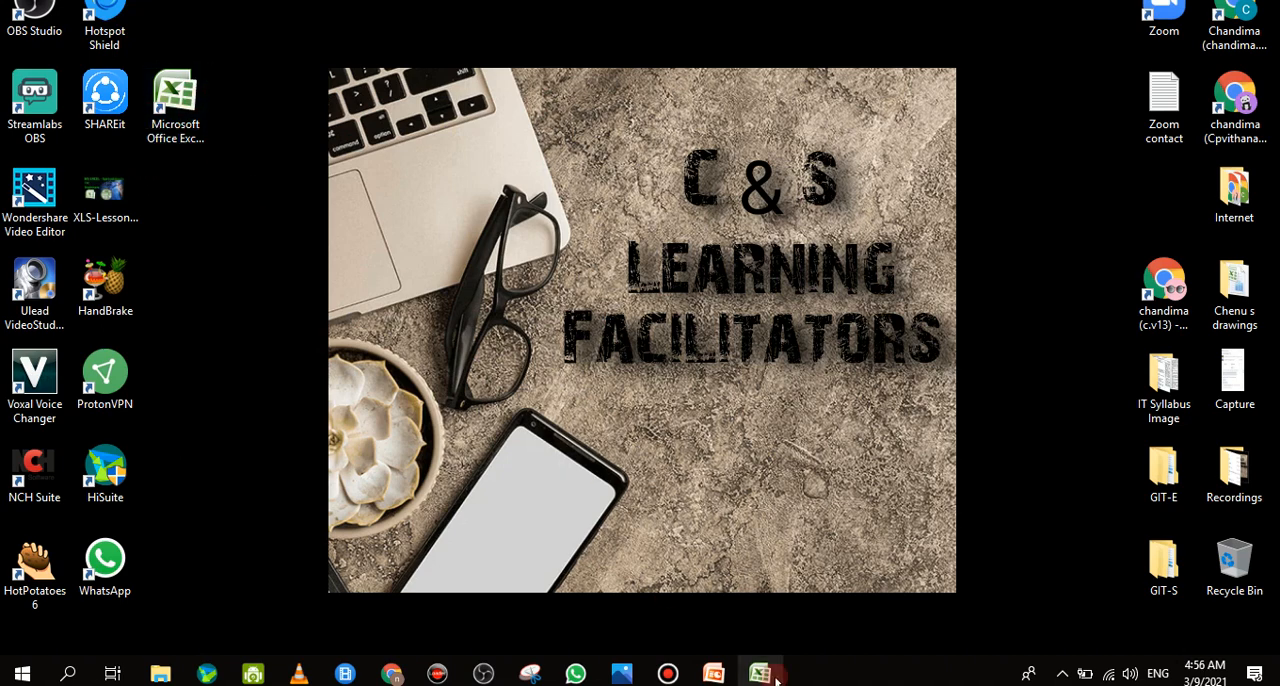
# Bring the minimized Book1 workbook window back onto the screen using the pinned Excel shortcut
pyautogui.moveTo(760, 673)
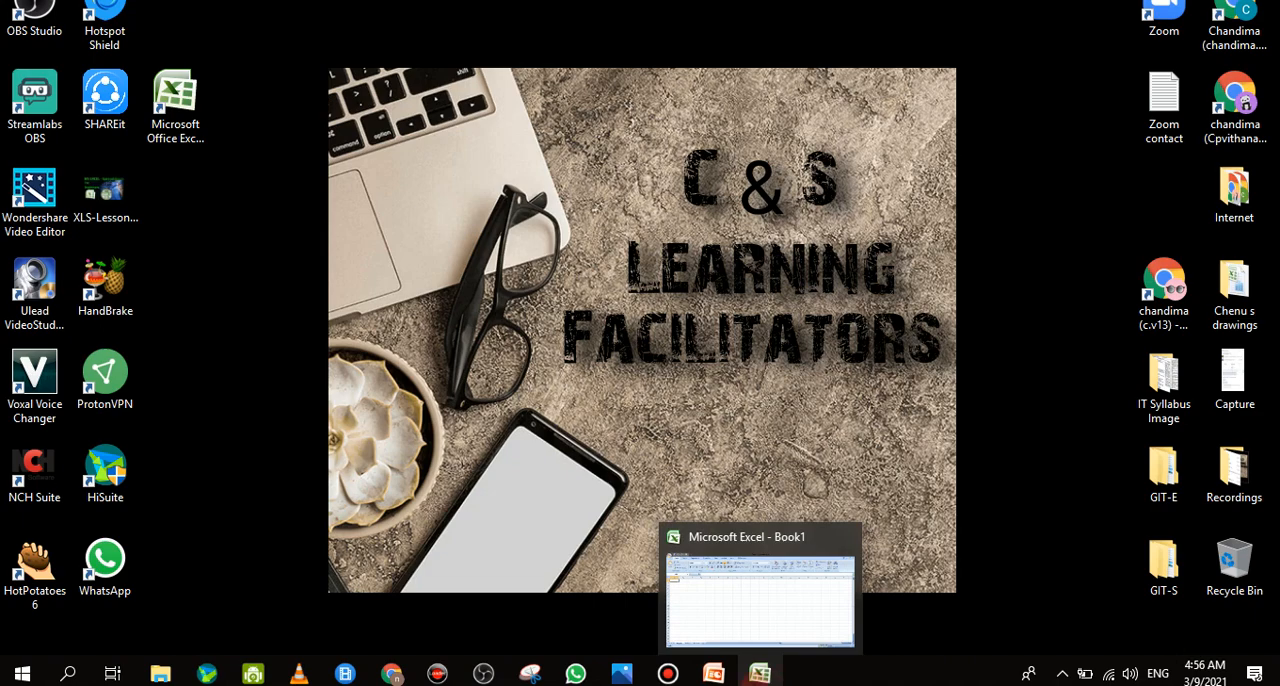
pyautogui.click(760, 676)
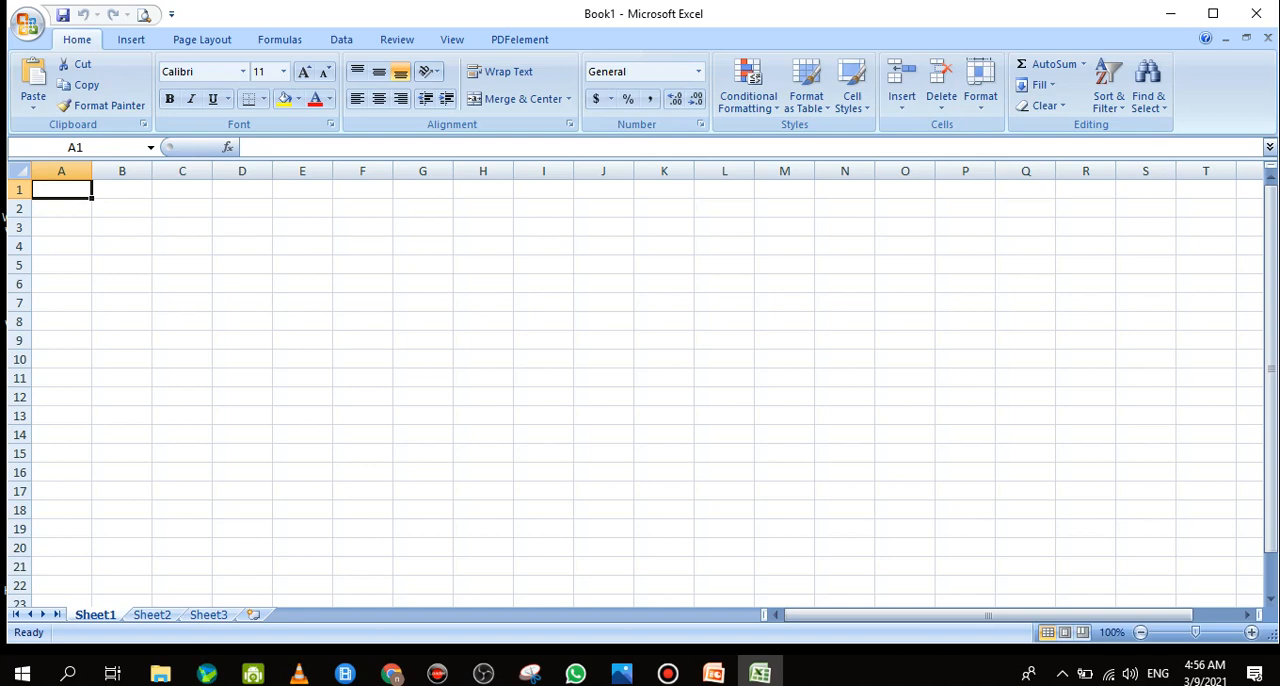
pyautogui.press('super+d')
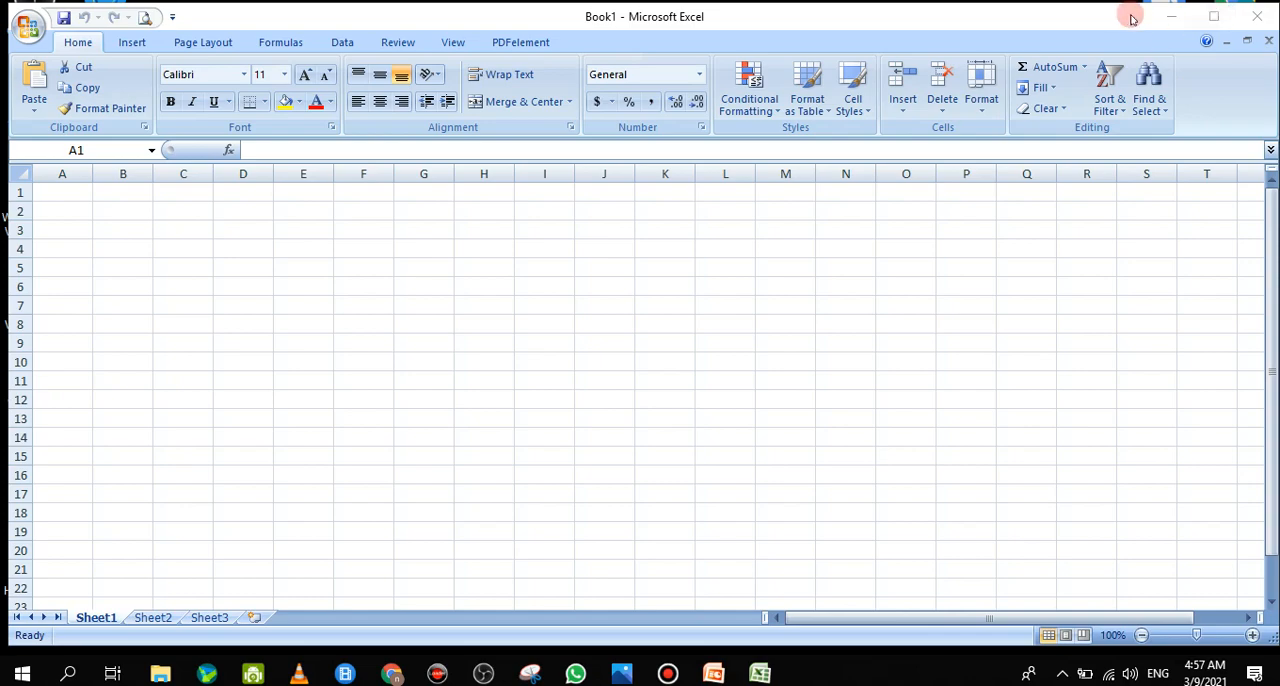
pyautogui.moveTo(1132, 18)
pyautogui.mouseDown()
pyautogui.moveTo(1114, 54)
pyautogui.moveTo(1157, 31)
pyautogui.moveTo(1121, 14)
pyautogui.moveTo(1117, 58)
pyautogui.moveTo(1123, 9)
pyautogui.mouseUp()
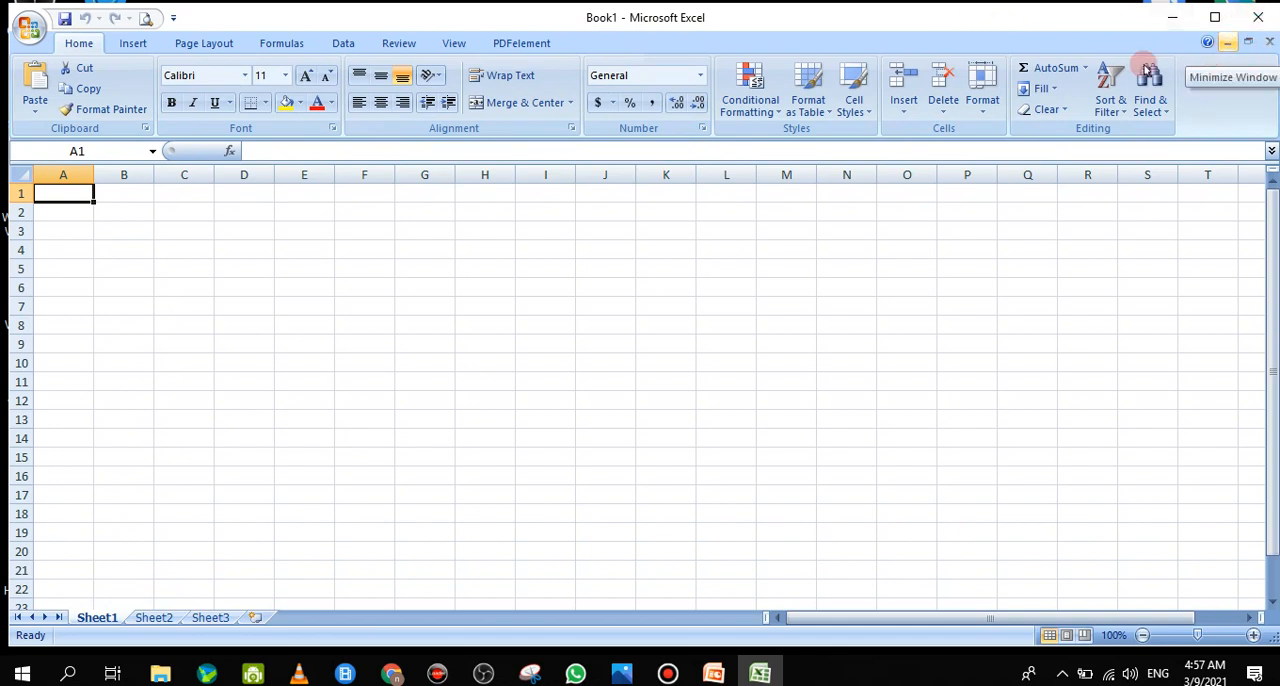
# Minimize the Book1 workbook window inside Excel, restore it, and switch it between reduced and maximized size, ending maximized
pyautogui.click(1227, 42)
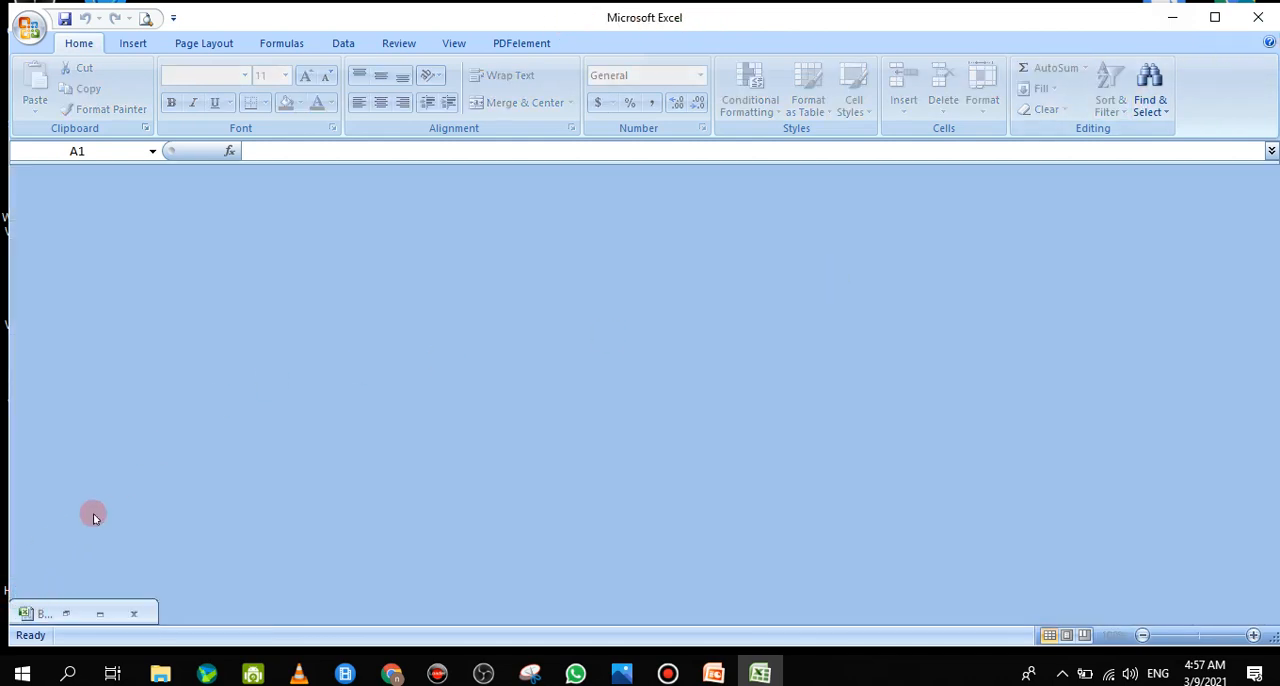
pyautogui.click(67, 614)
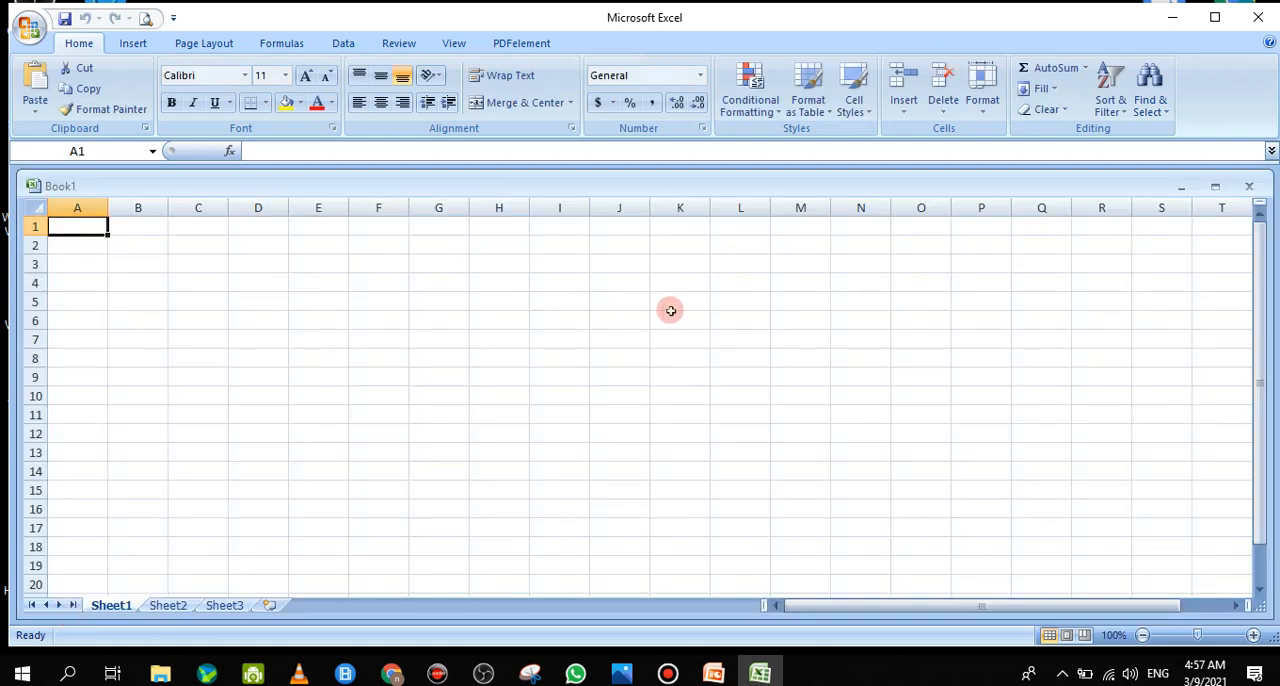
pyautogui.click(1215, 186)
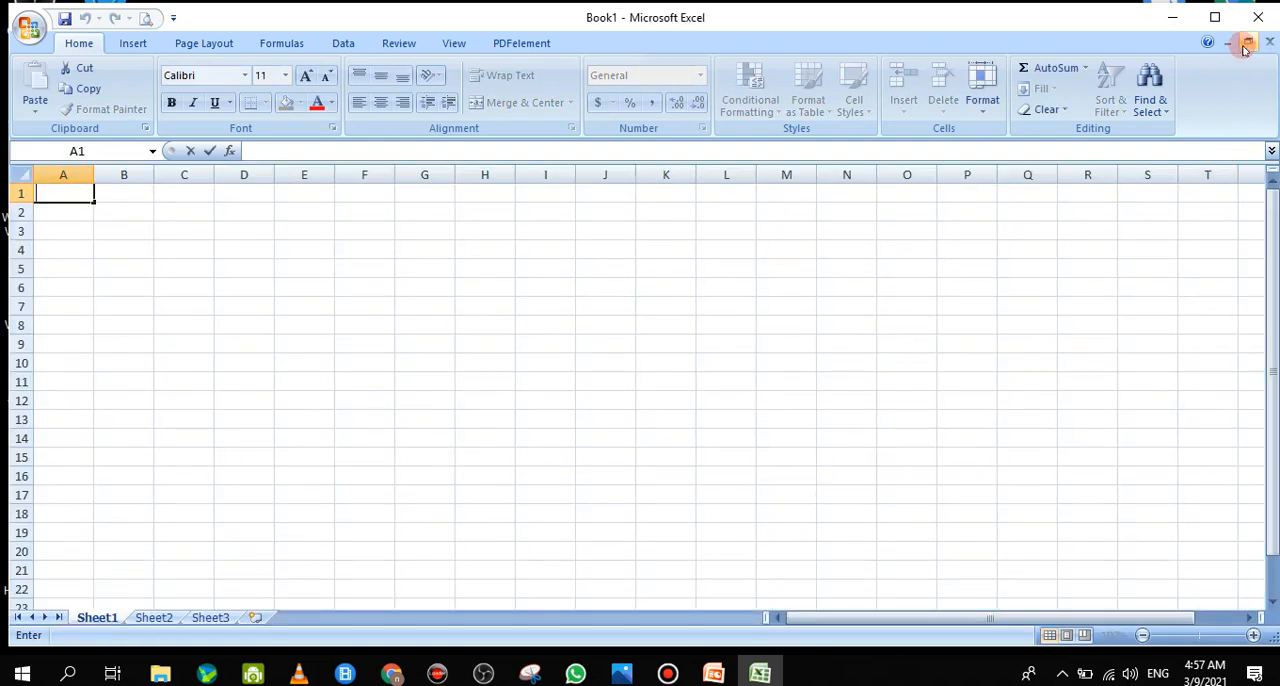
pyautogui.click(1248, 42)
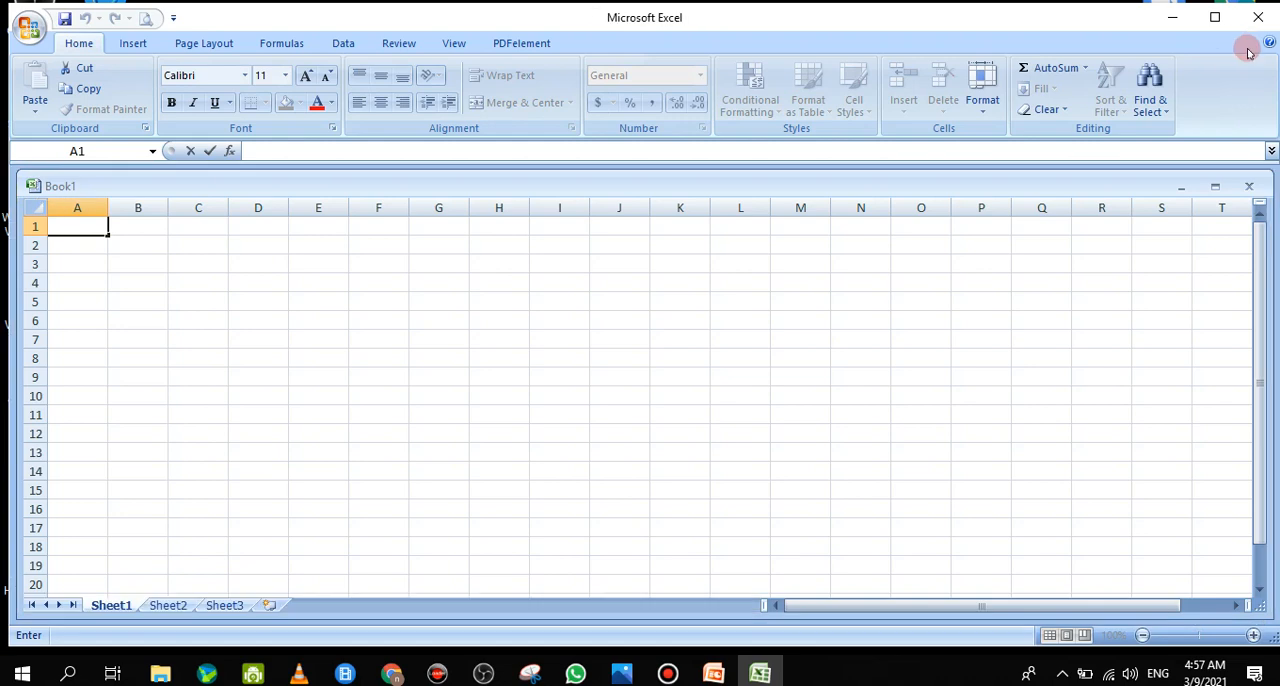
pyautogui.doubleClick(1214, 189)
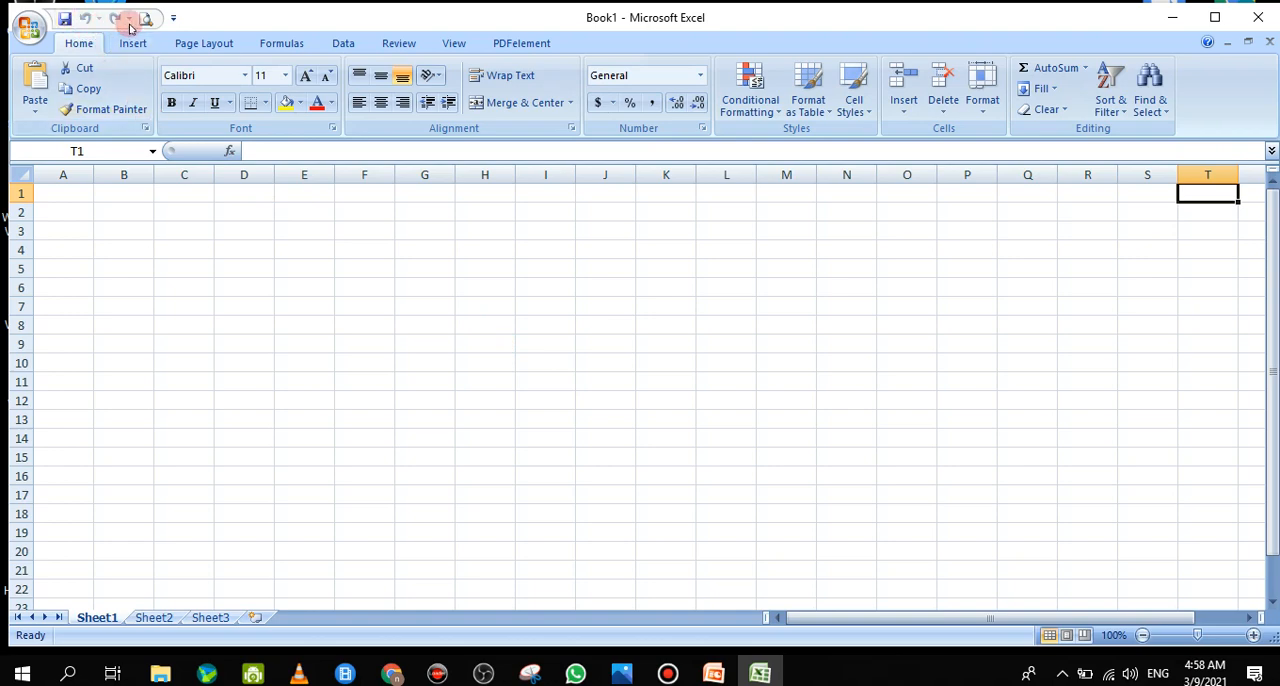
# View the customization options of the Quick Access Toolbar and close them without changing any
pyautogui.click(174, 20)
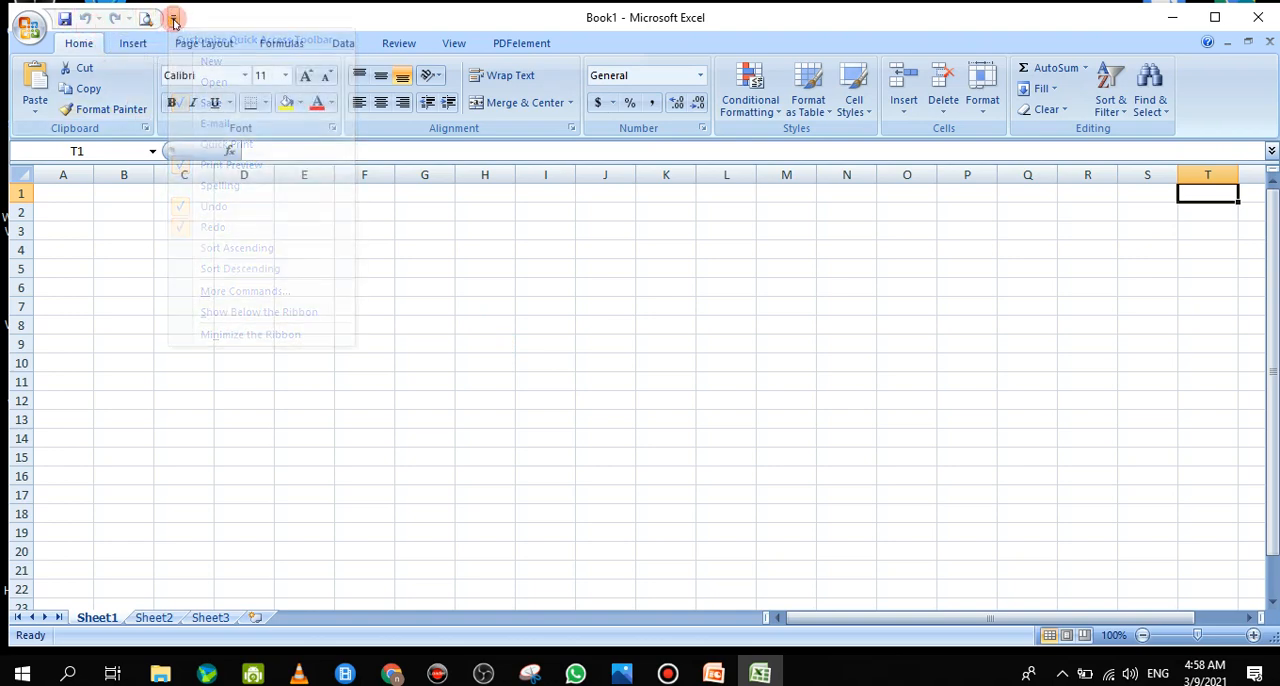
pyautogui.click(173, 19)
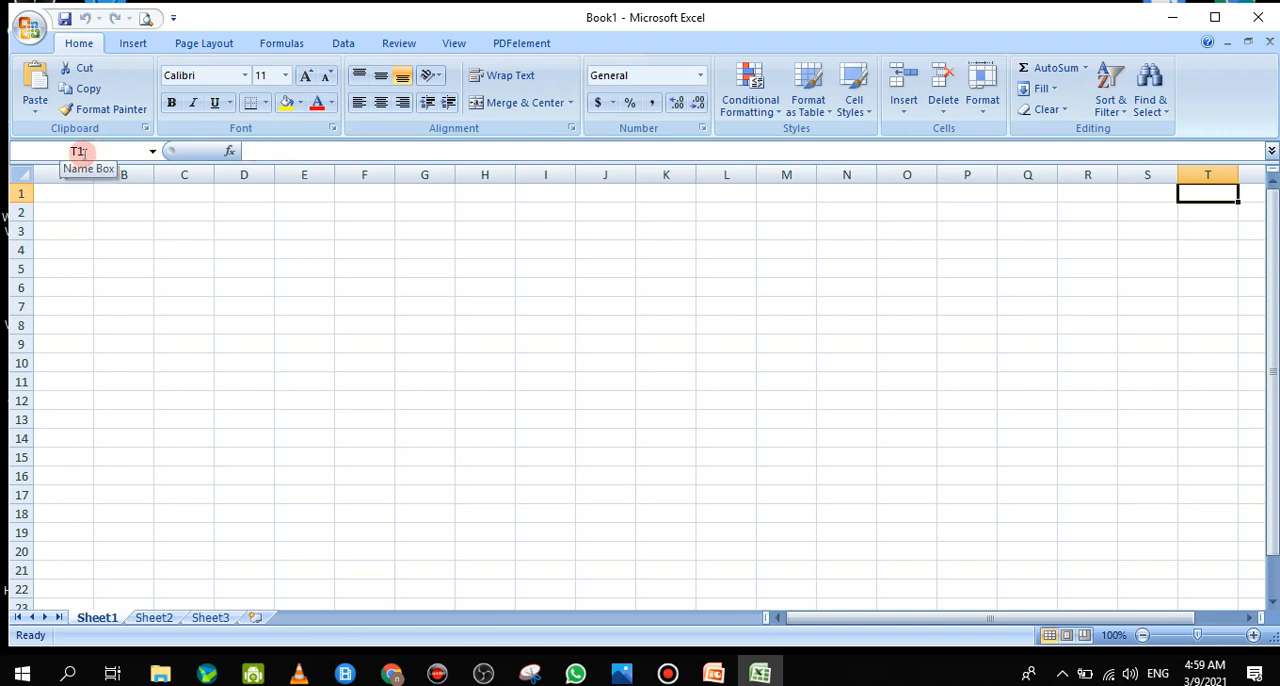
# Enter the word "text" in cell T1 and the number 56 in cell T2
pyautogui.doubleClick(1220, 202)
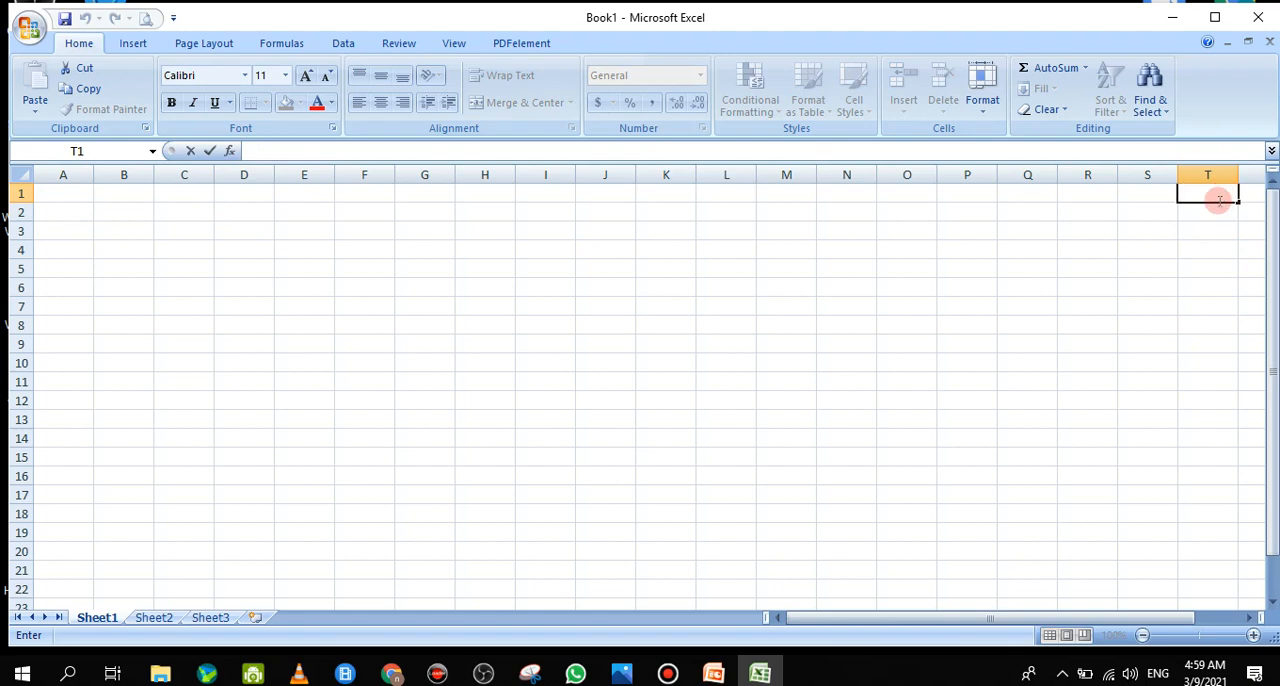
pyautogui.write('text')
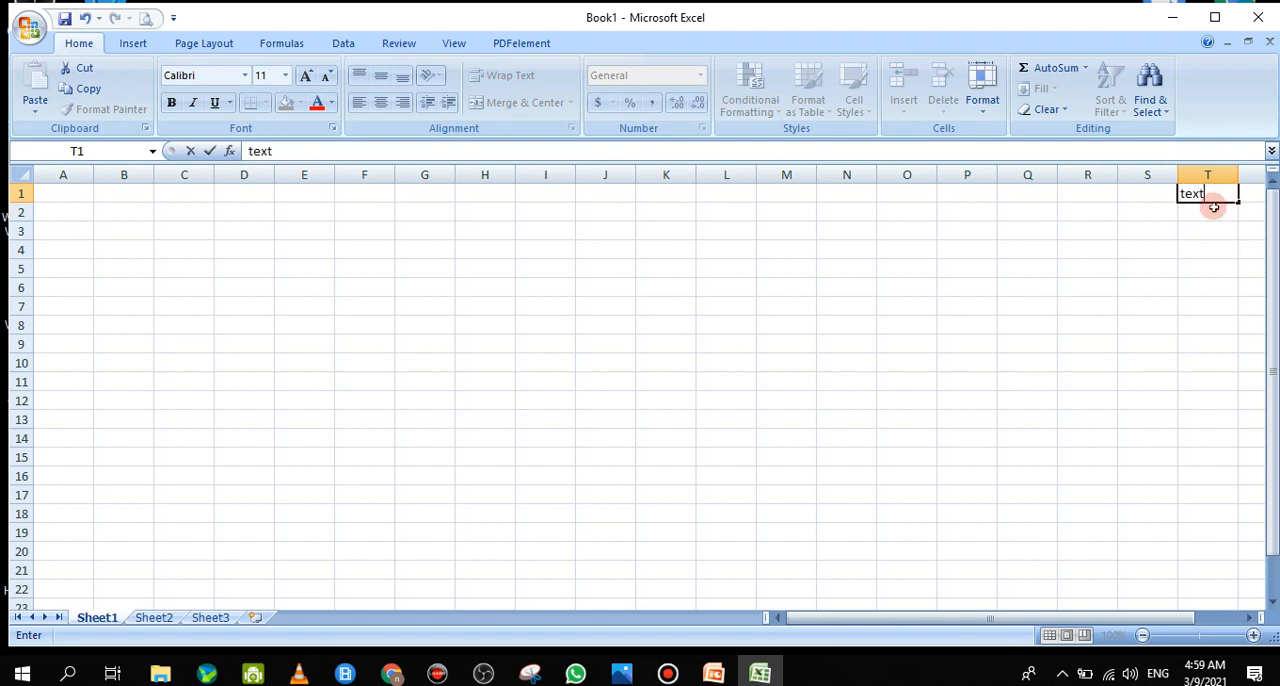
pyautogui.click(1214, 231)
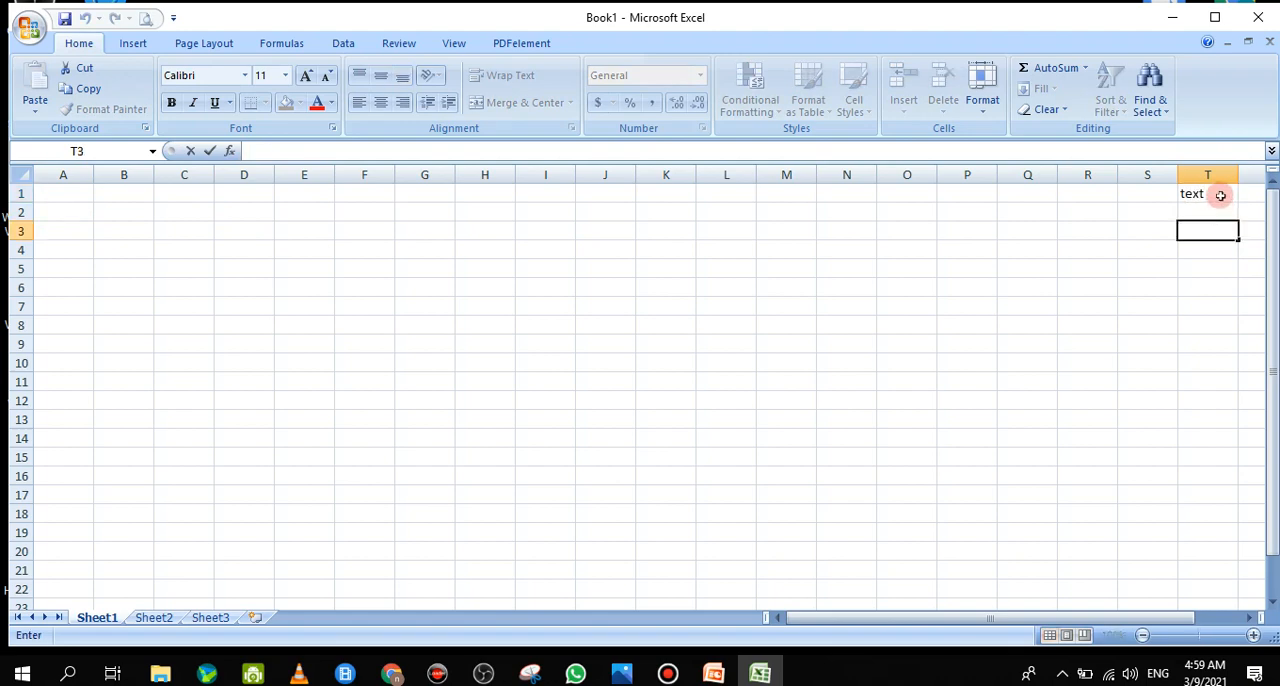
pyautogui.click(1220, 196)
pyautogui.click(1210, 213)
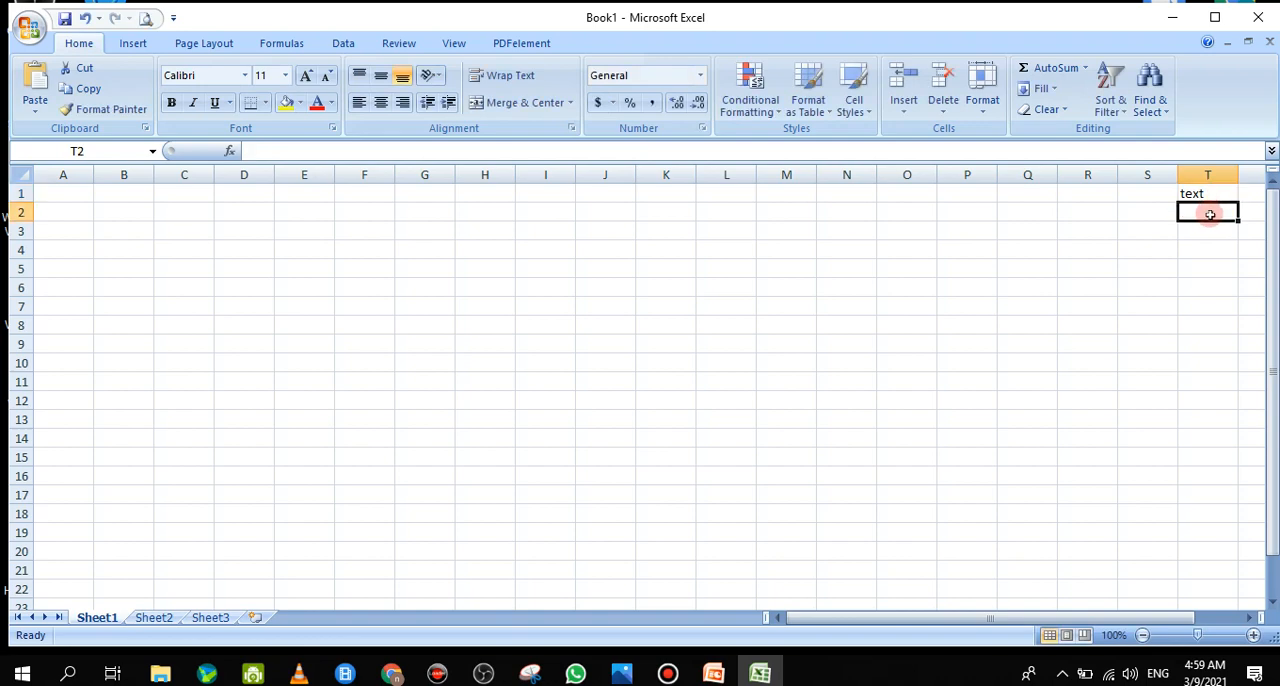
pyautogui.write('56')
pyautogui.click(1212, 231)
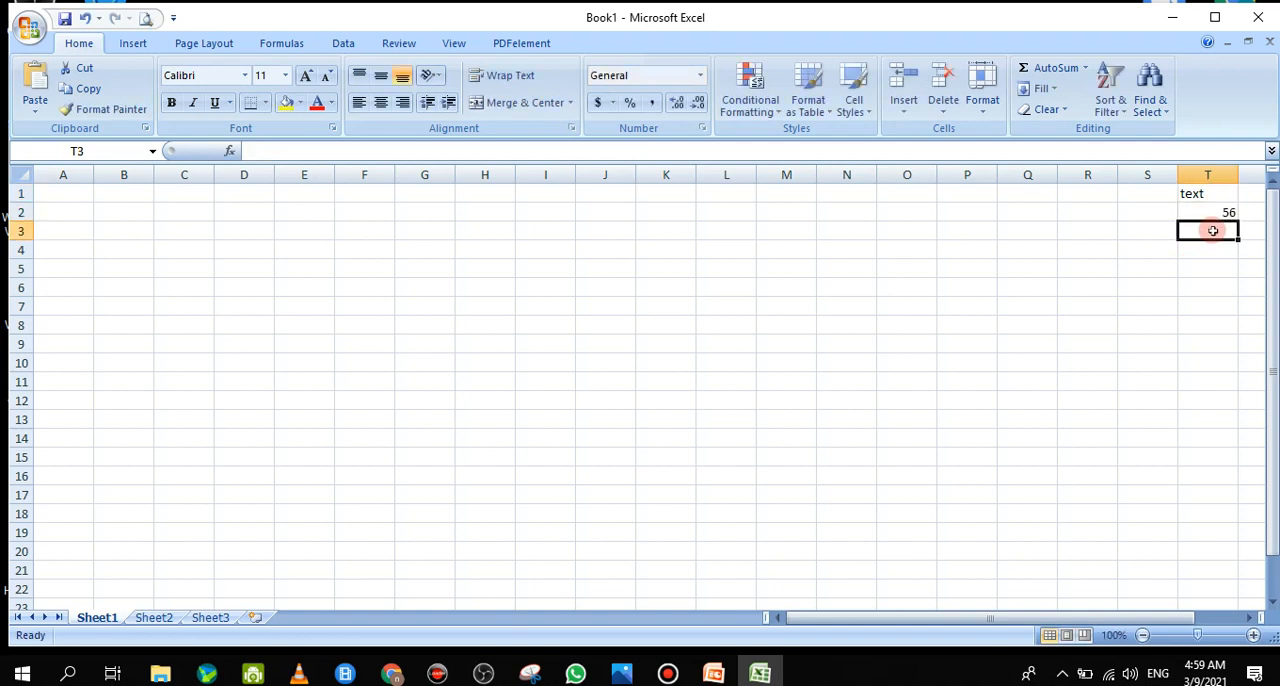
# Enter the formula =R3+S3 in cell T3, and reopen it to inspect its cell references without editing
pyautogui.write('=')
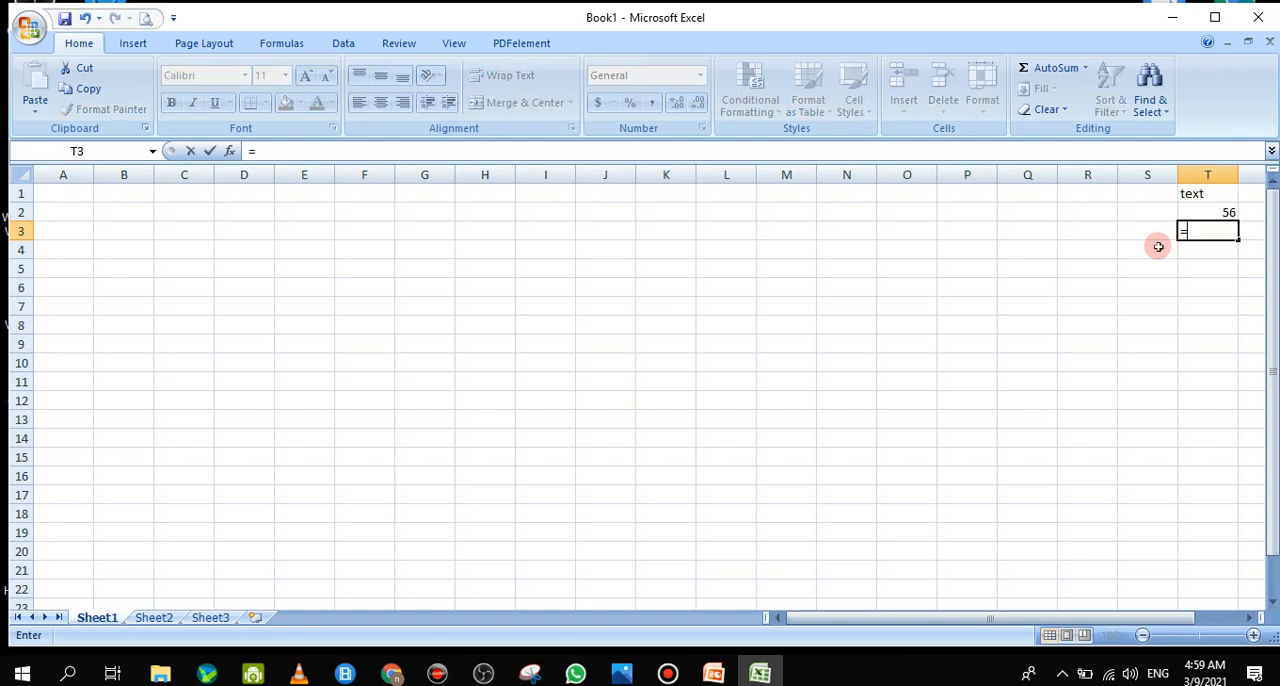
pyautogui.click(1098, 235)
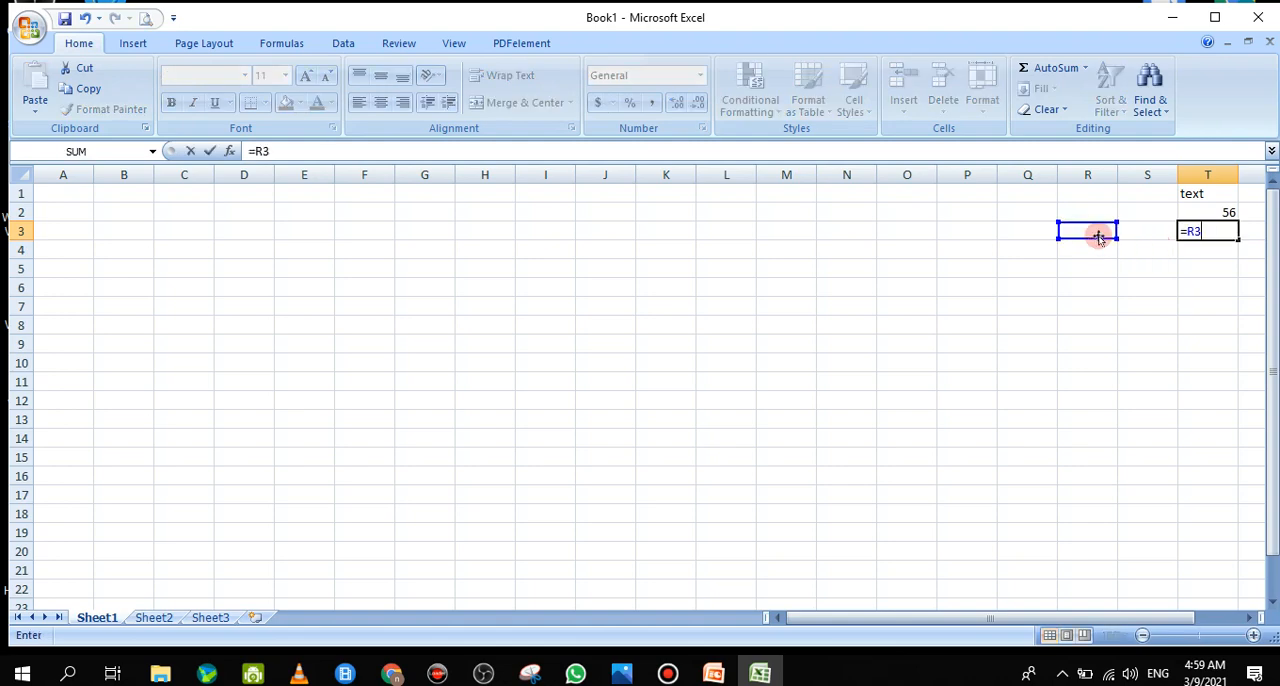
pyautogui.write('+')
pyautogui.click(1154, 235)
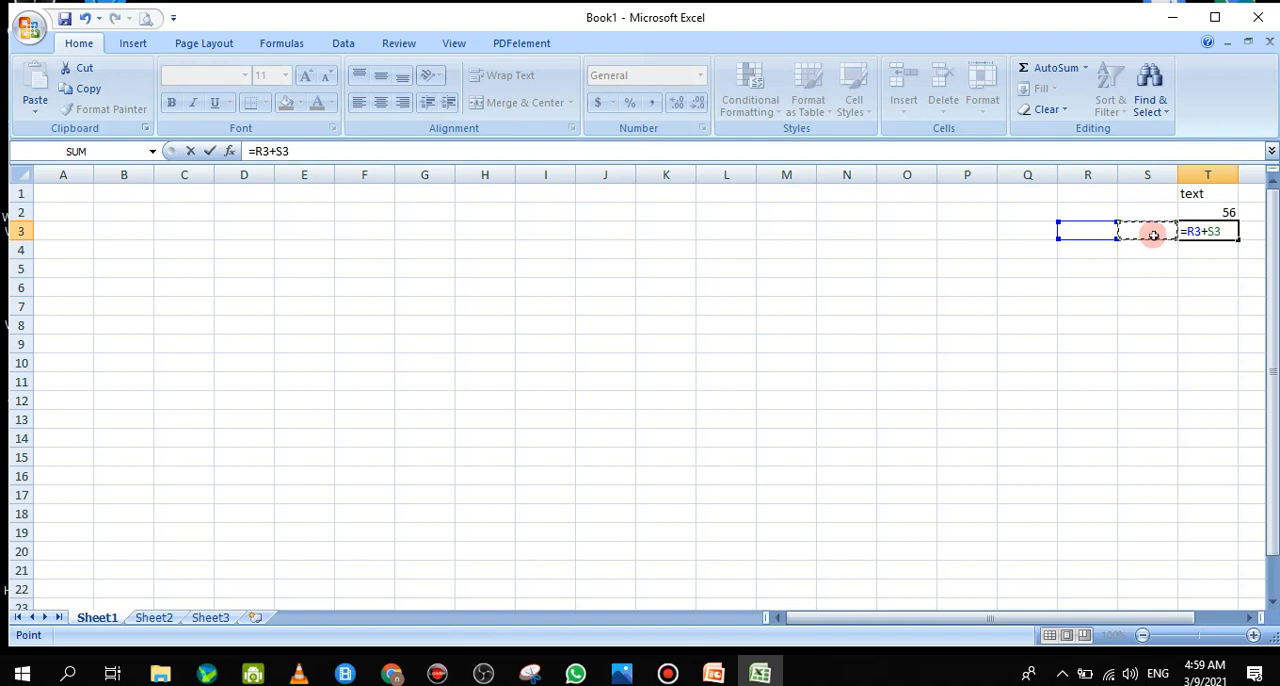
pyautogui.press('Return')
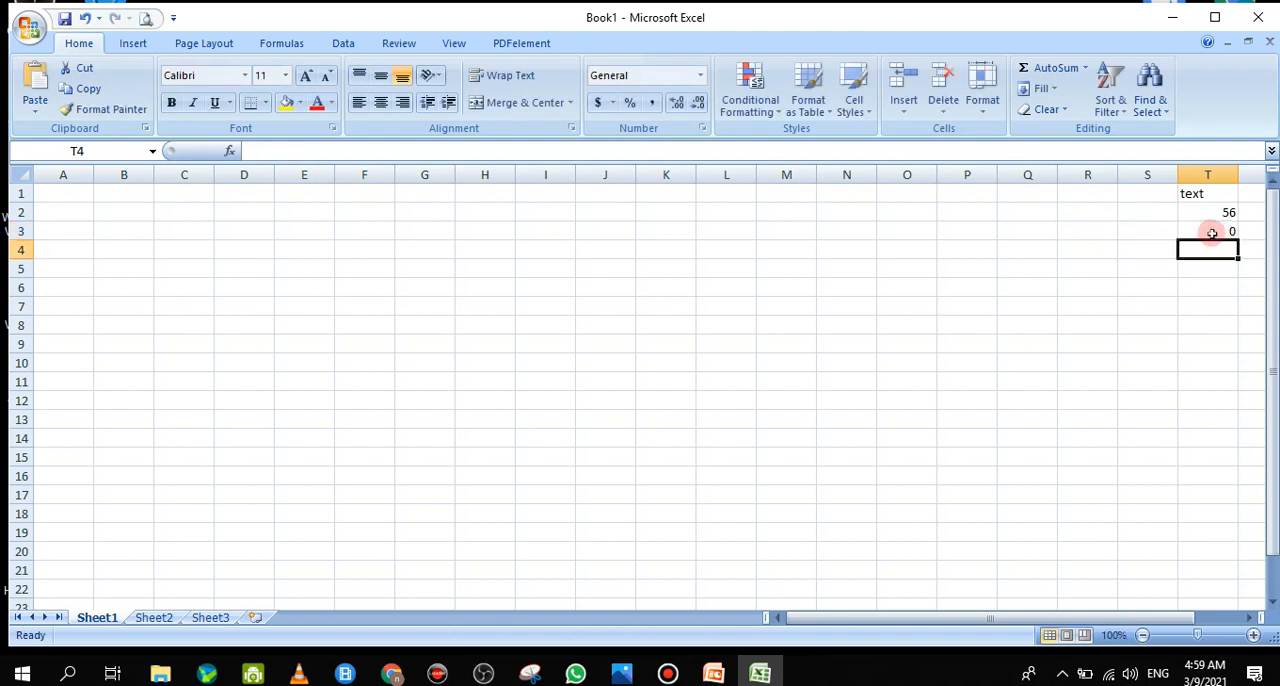
pyautogui.doubleClick(1190, 236)
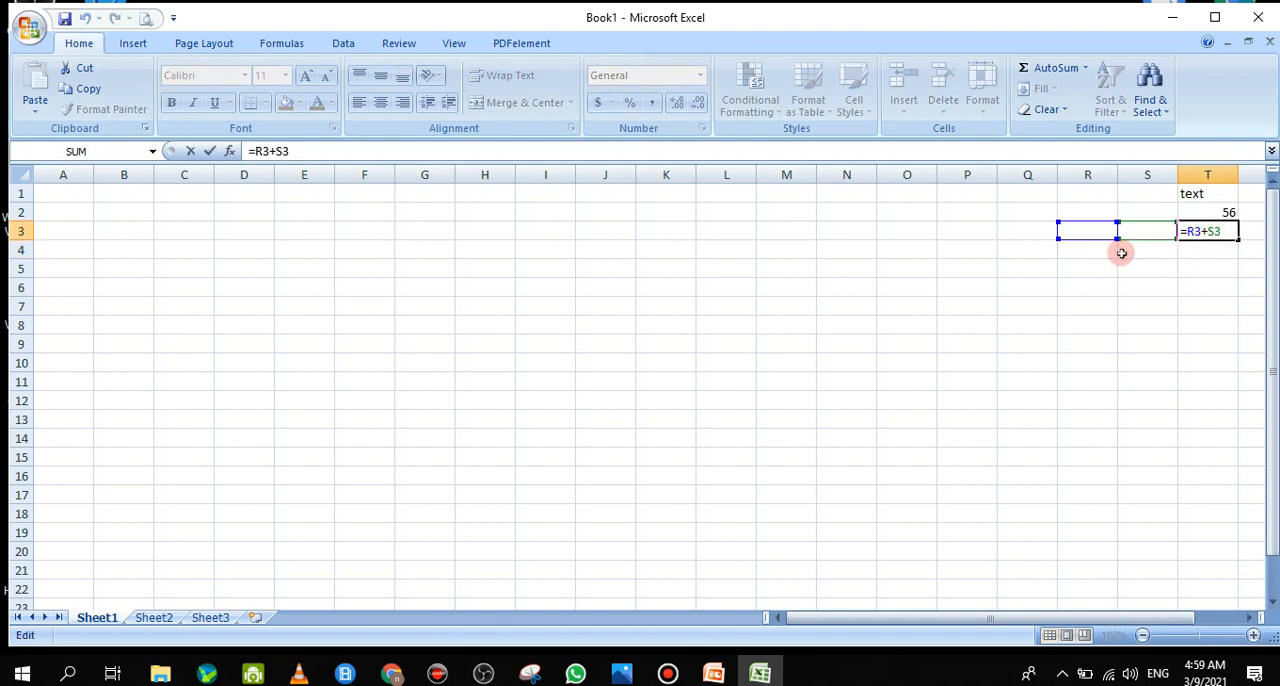
pyautogui.click(191, 151)
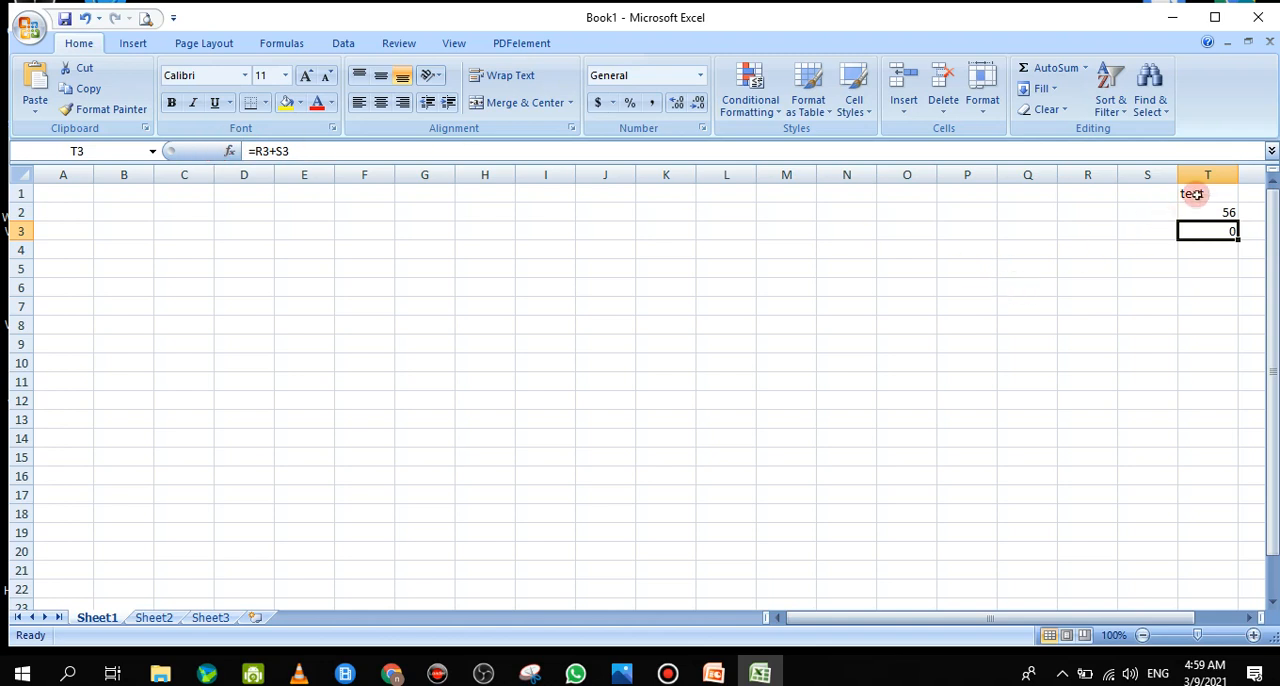
# Clear the sample entries from cells T1 to T3
pyautogui.moveTo(1190, 194); pyautogui.dragTo(1212, 231)
pyautogui.click(1195, 226)
pyautogui.press('Delete')
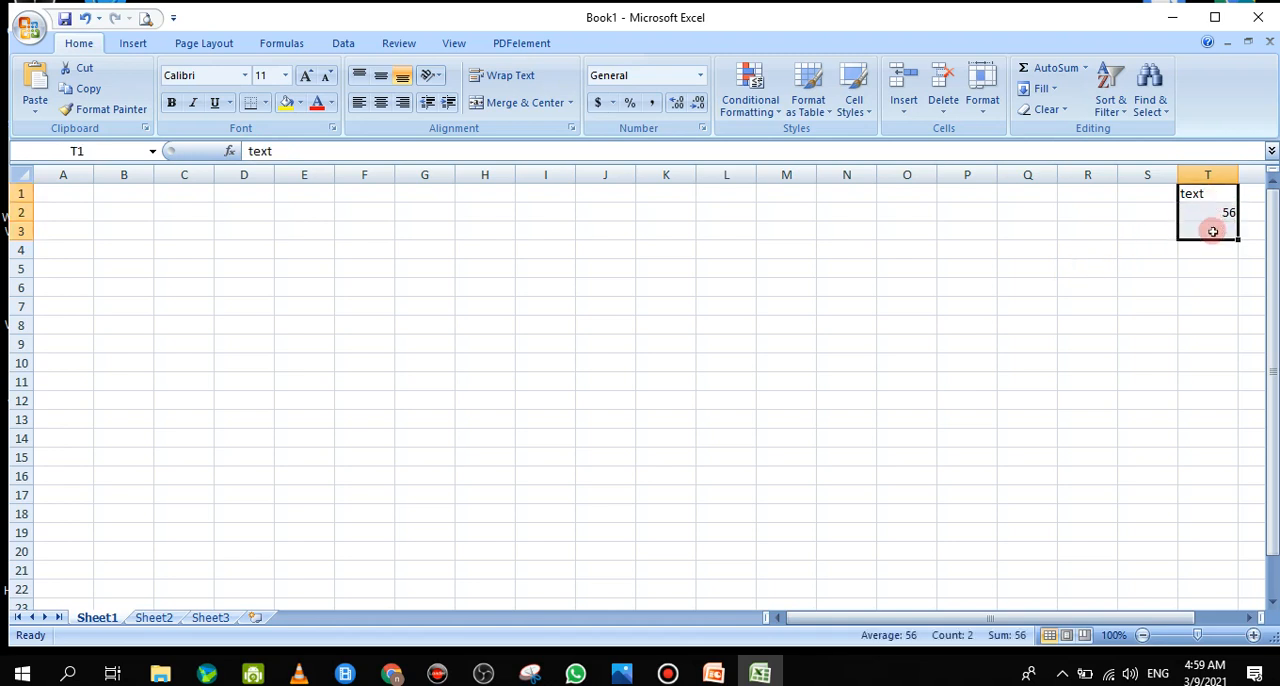
pyautogui.press('Delete')
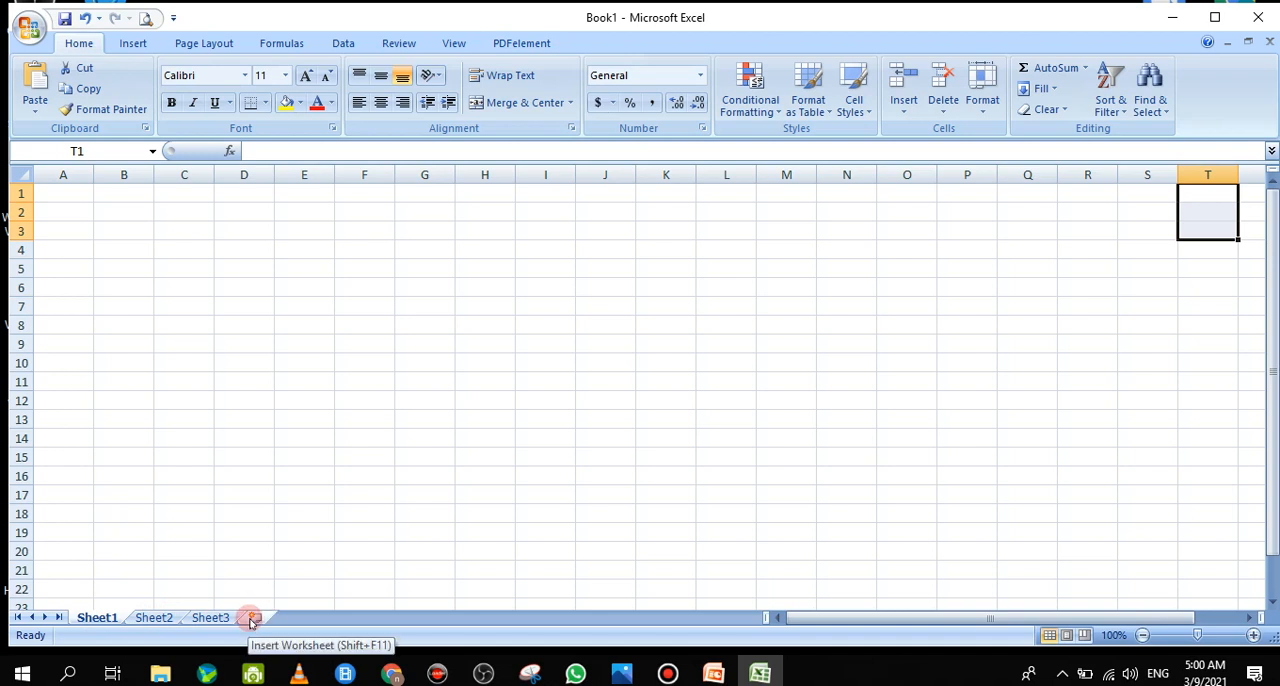
# Try to start renaming the Sheet1 worksheet with the Rename command
pyautogui.rightClick(100, 619)
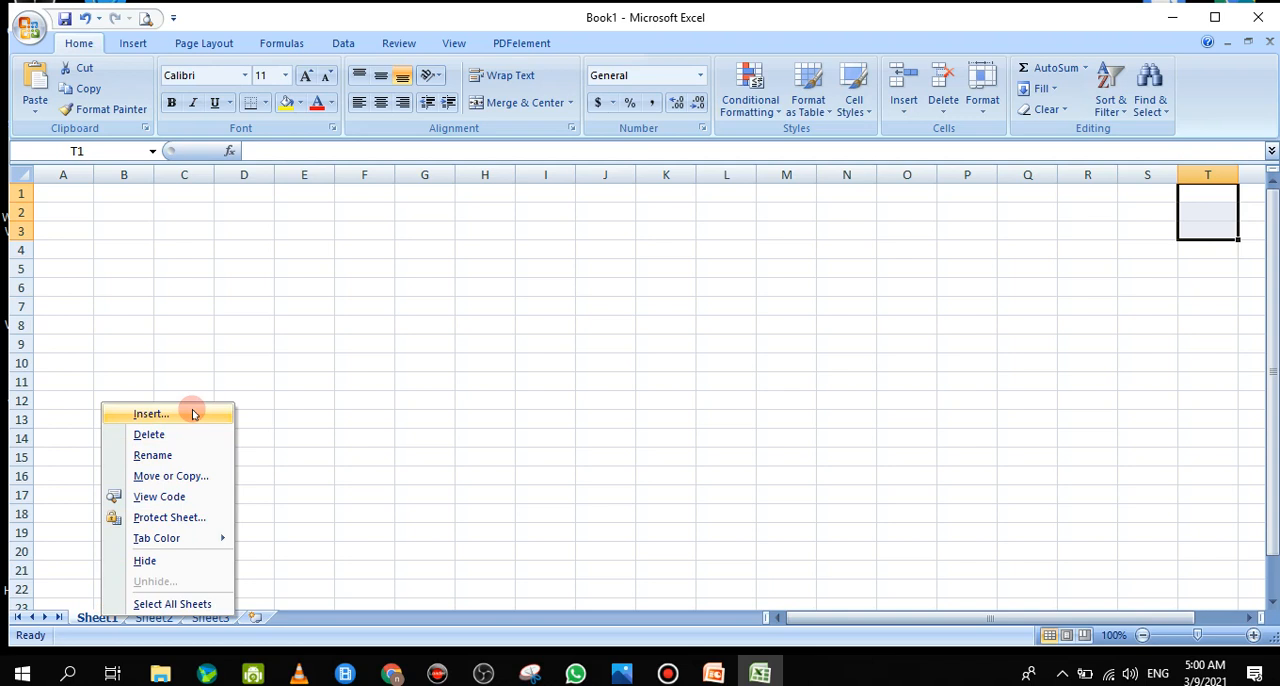
pyautogui.click(176, 459)
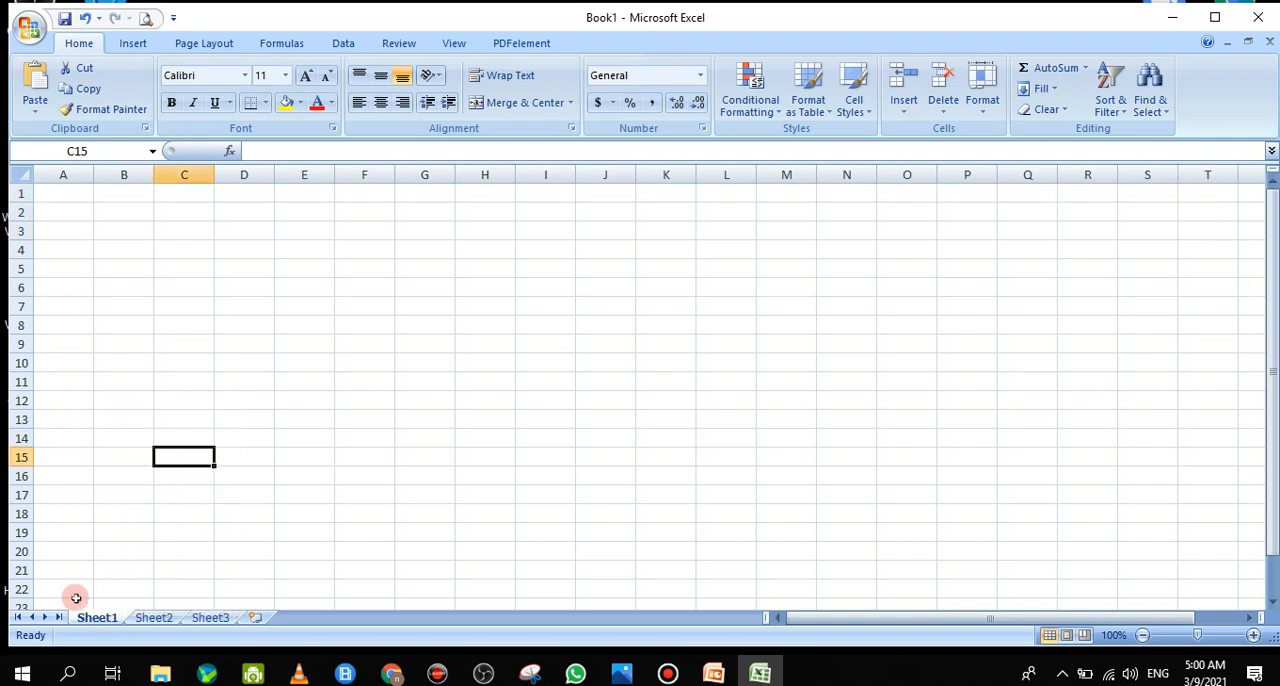
pyautogui.rightClick(110, 621)
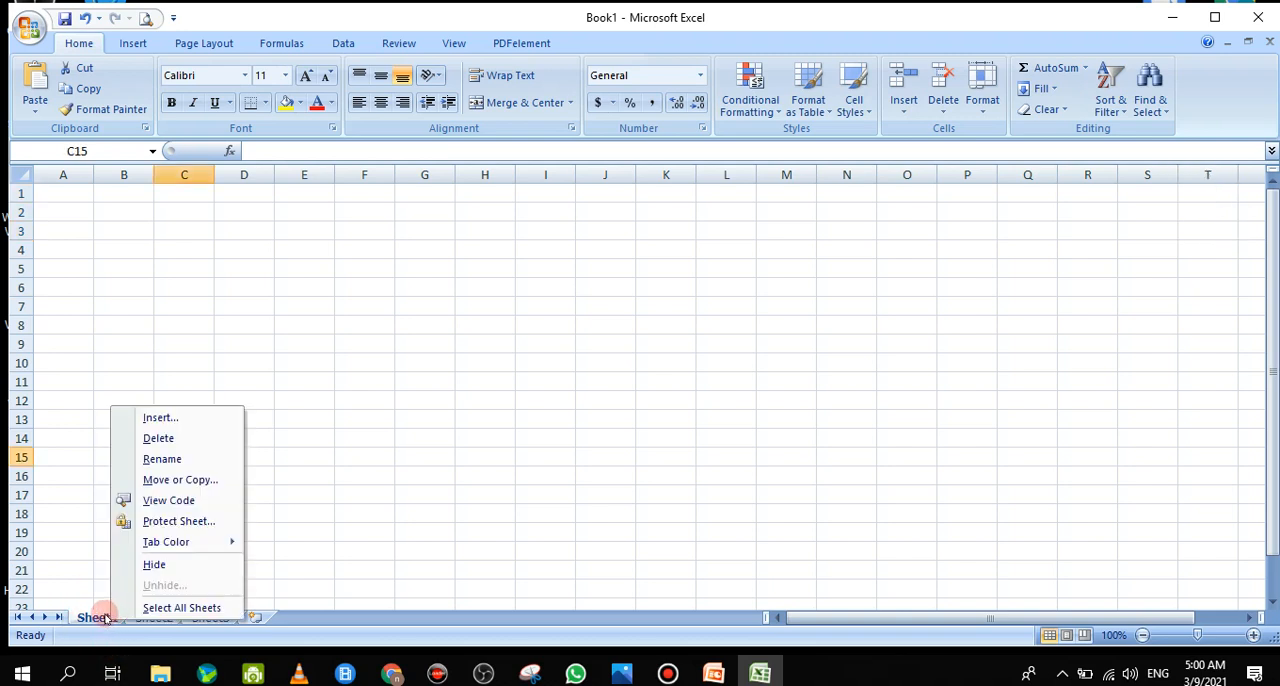
pyautogui.click(162, 466)
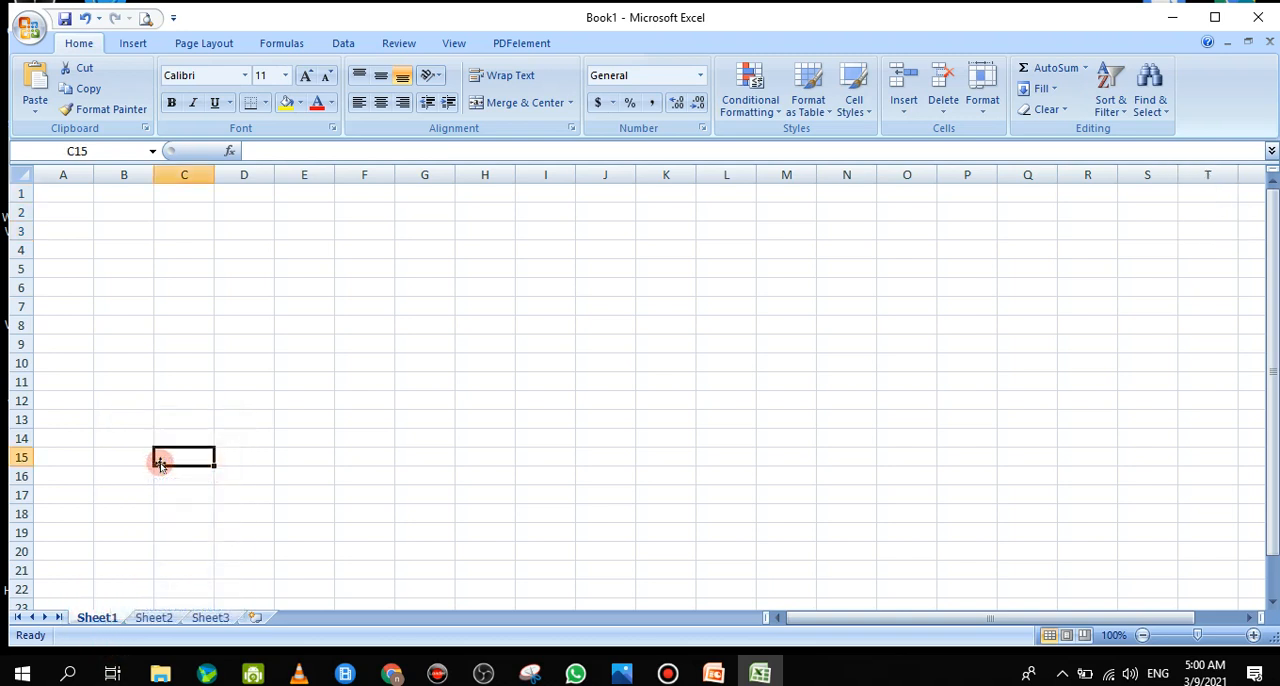
pyautogui.rightClick(88, 612)
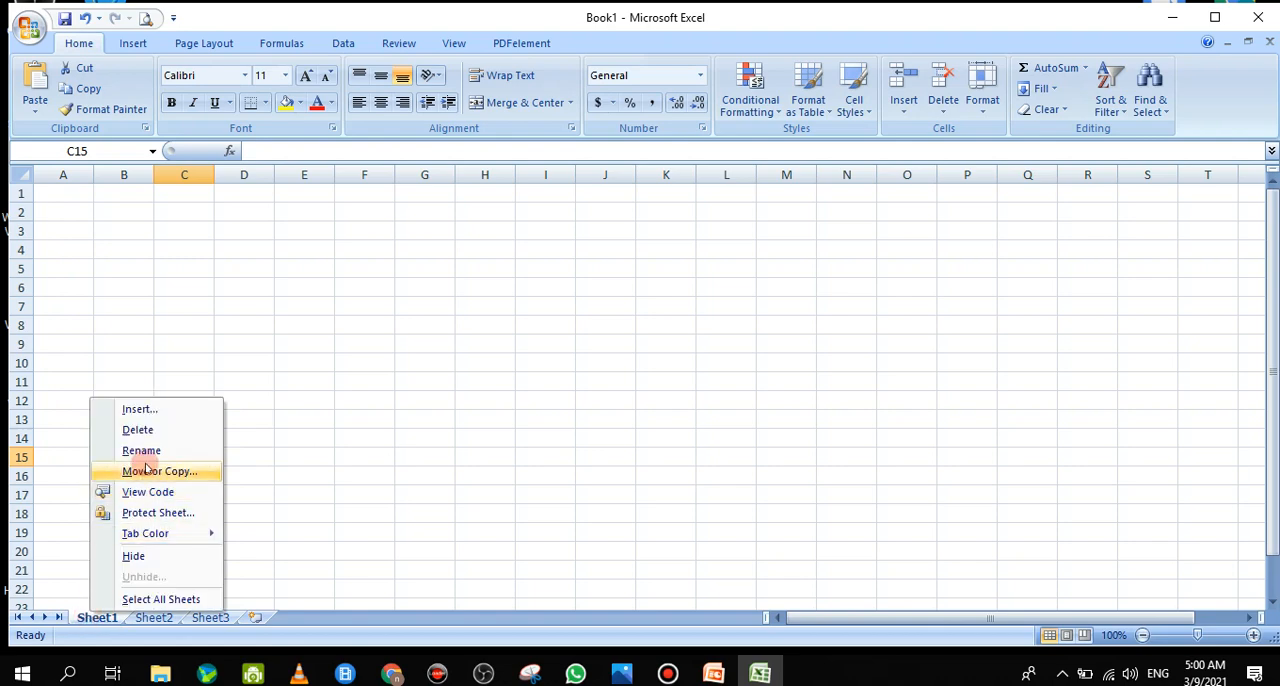
pyautogui.click(148, 458)
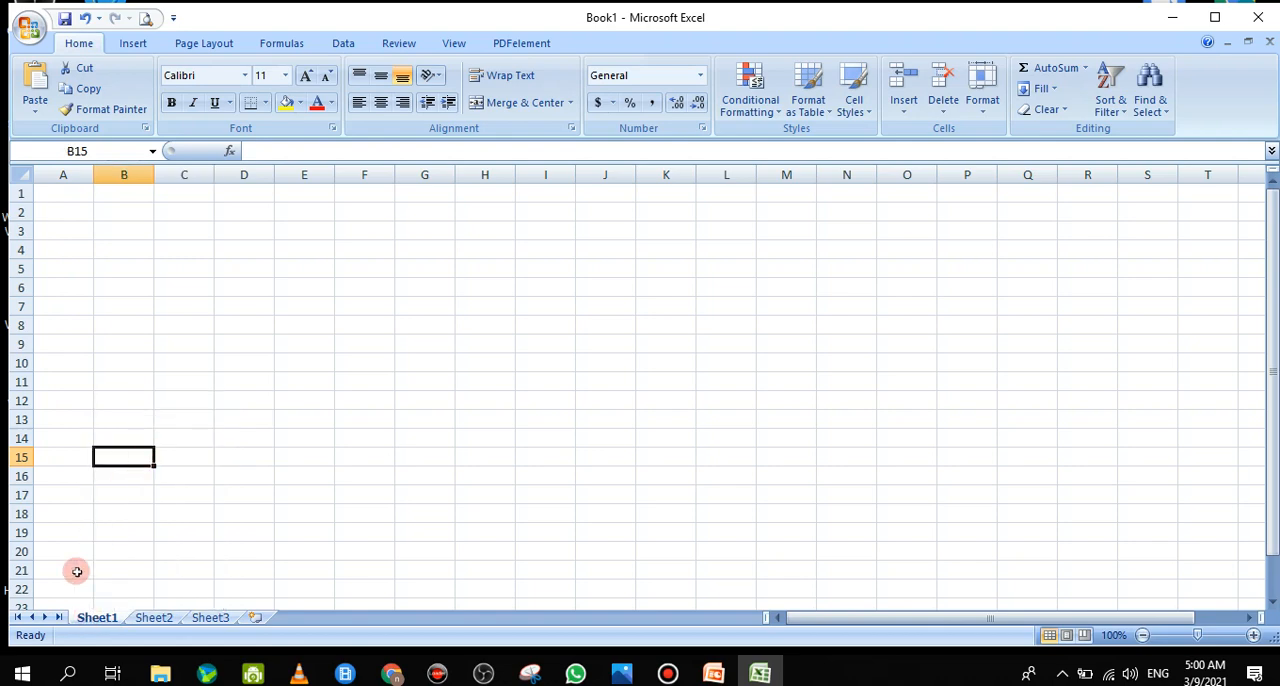
# Rename the Sheet1 worksheet as 12A
pyautogui.doubleClick(84, 614)
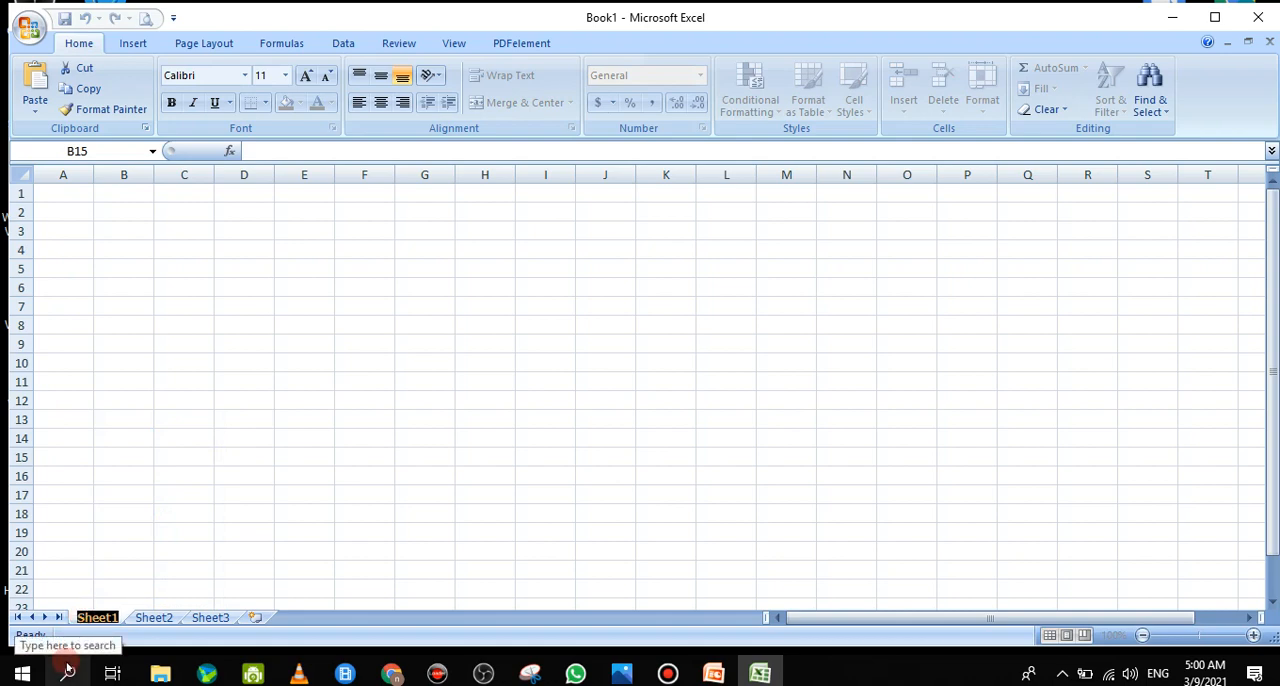
pyautogui.write('A')
pyautogui.press('BackSpace')
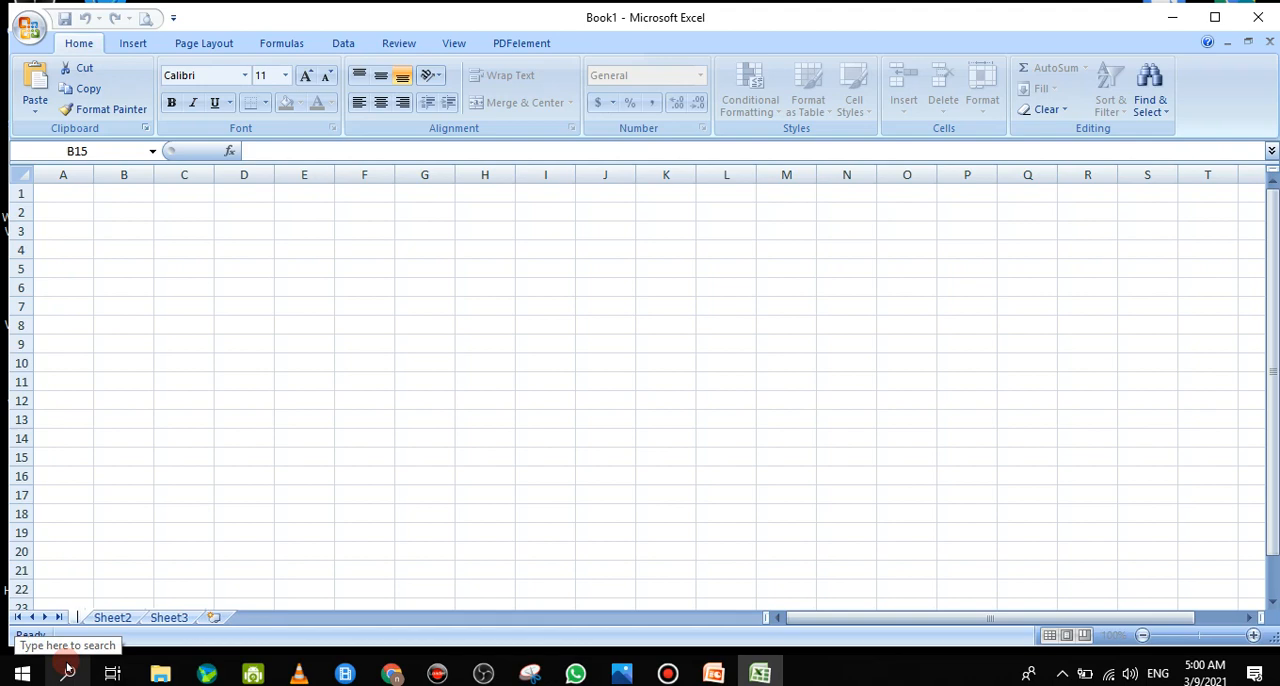
pyautogui.write('12')
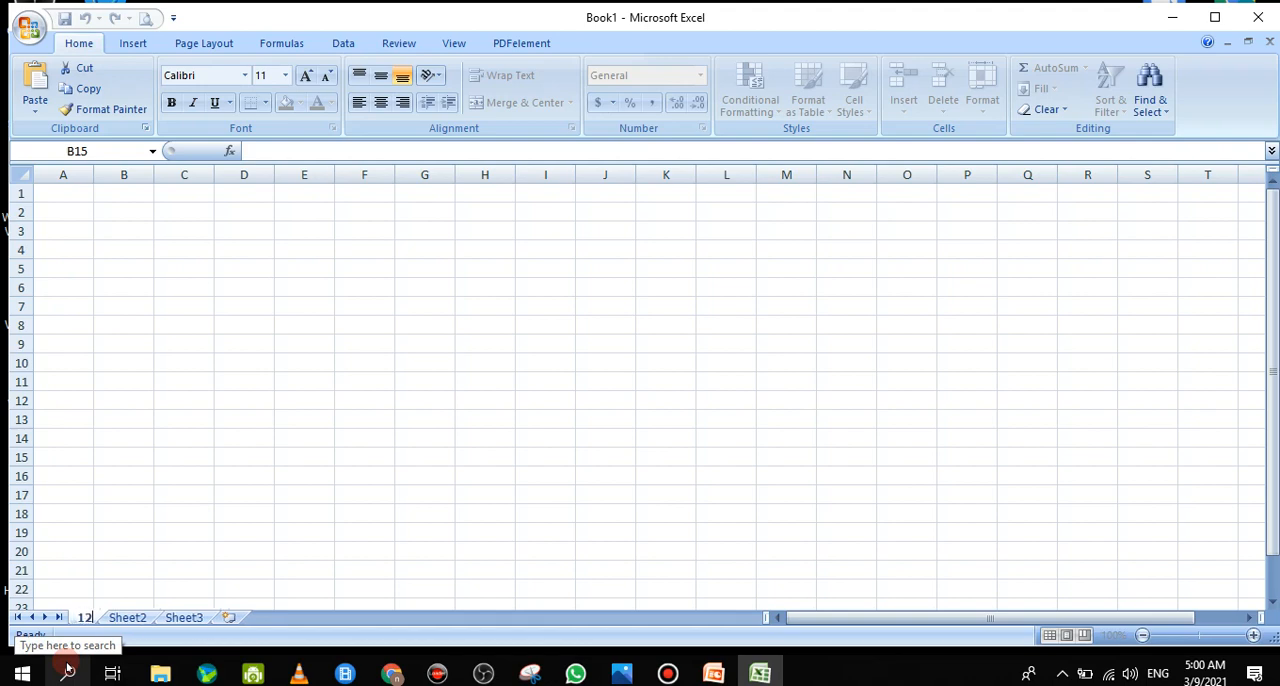
pyautogui.write('A')
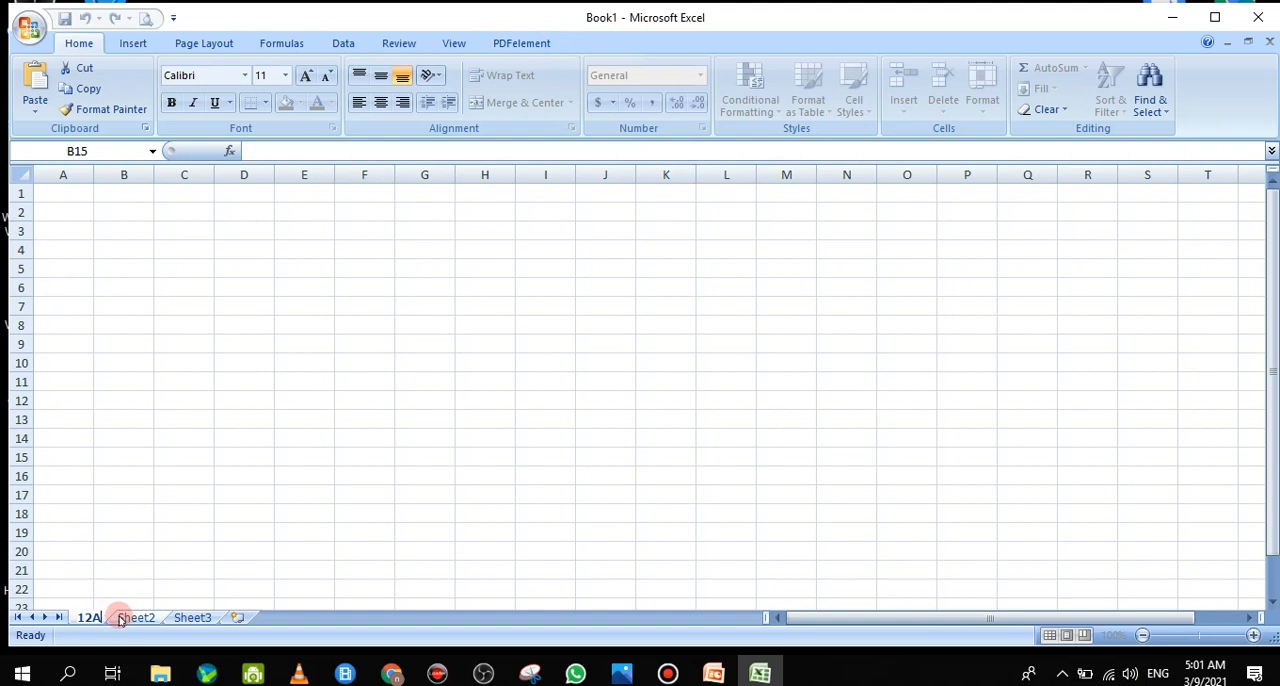
# Delete the Sheet2 worksheet from the workbook
pyautogui.click(130, 618)
pyautogui.rightClick(130, 618)
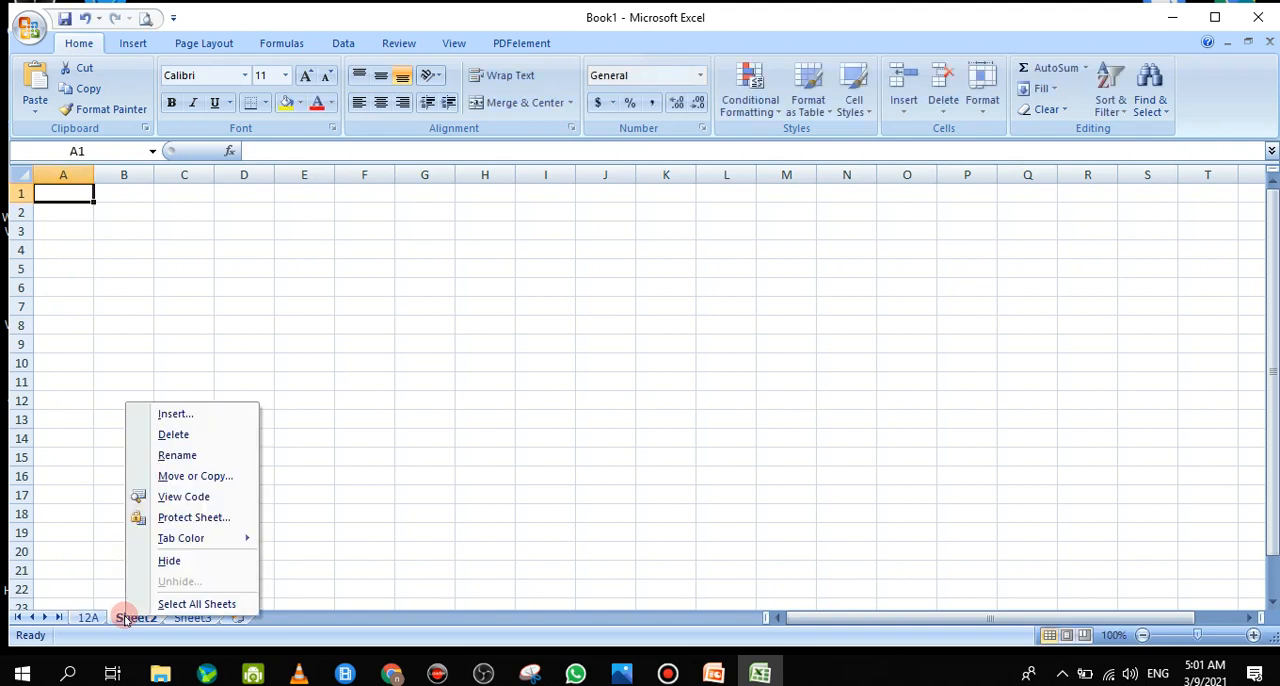
pyautogui.click(166, 436)
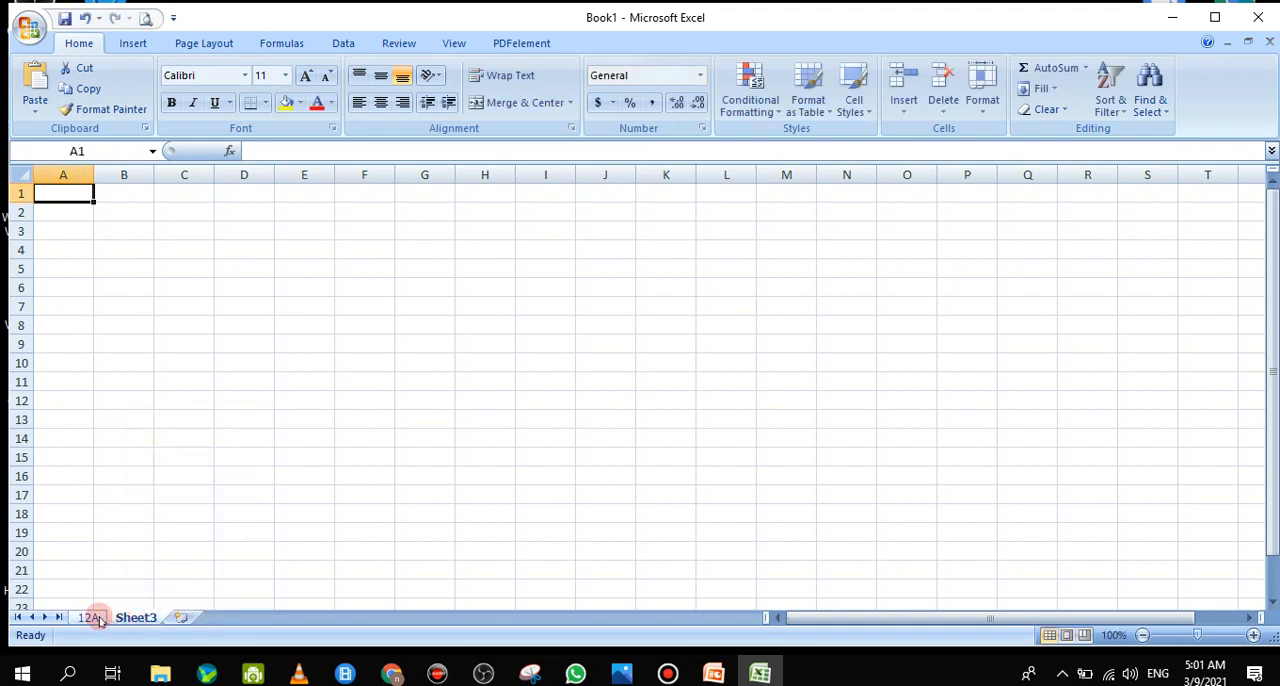
# Create a copy of the 12A worksheet in Book1, placed before sheet 12A
pyautogui.rightClick(98, 620)
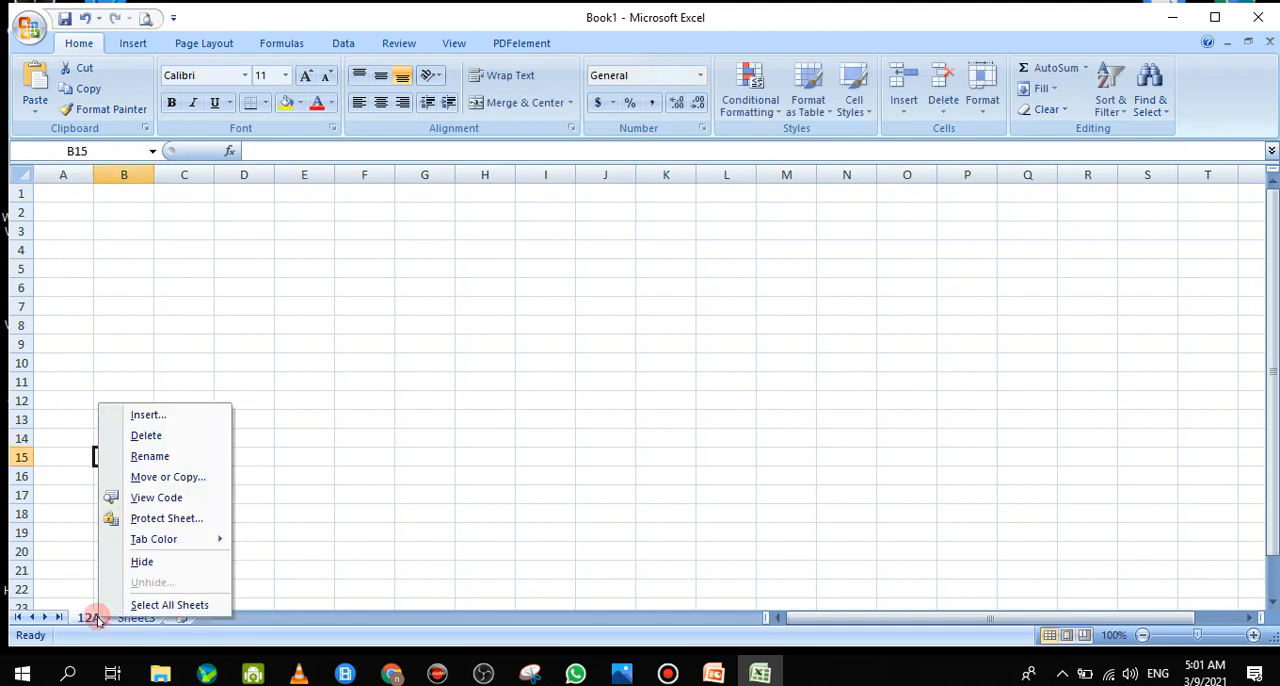
pyautogui.click(168, 477)
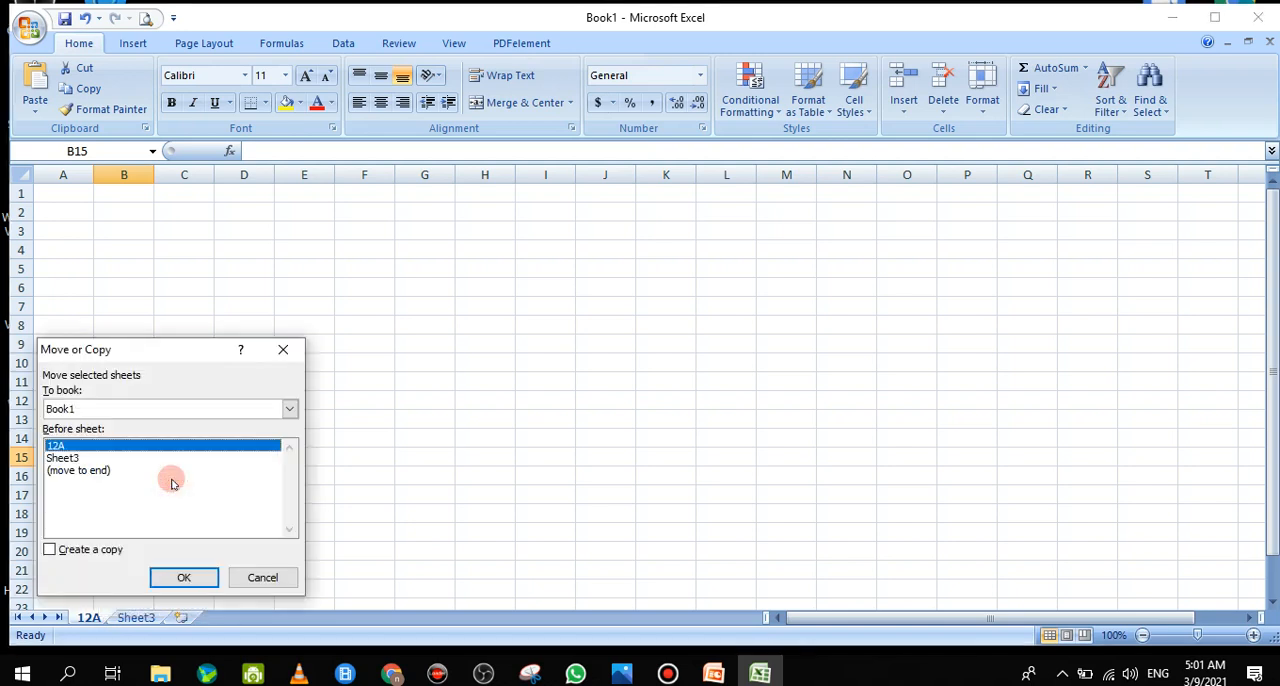
pyautogui.click(49, 549)
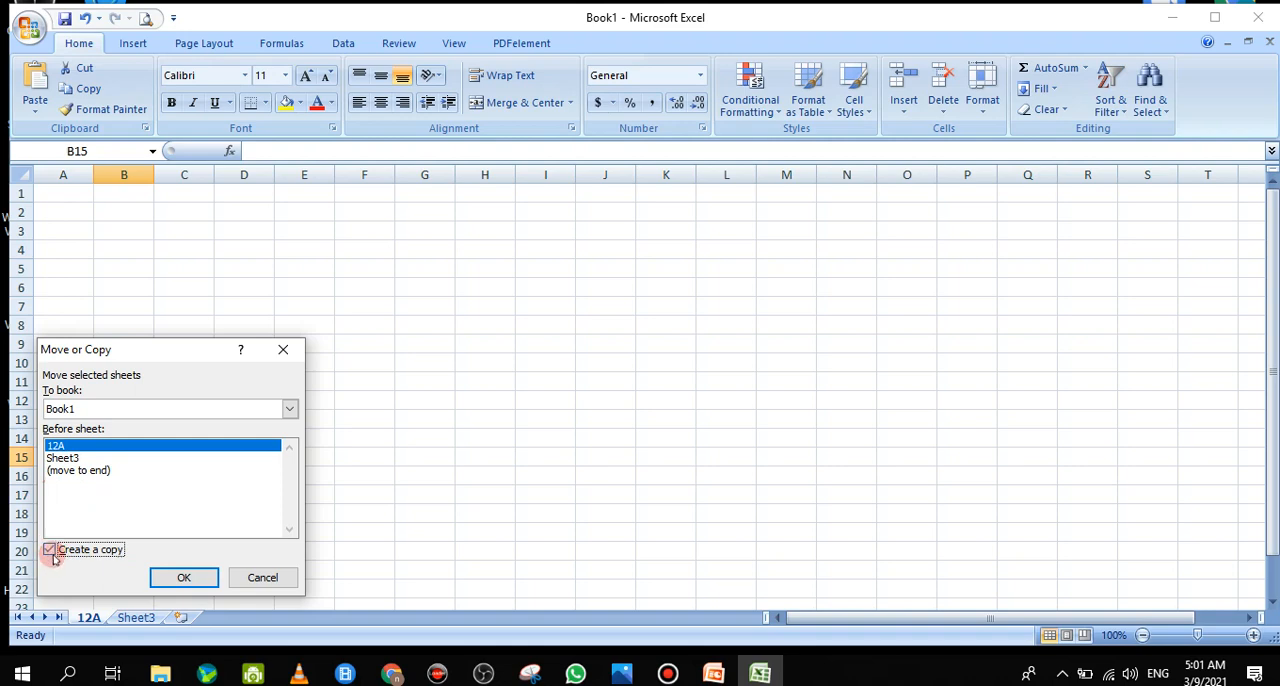
pyautogui.click(184, 575)
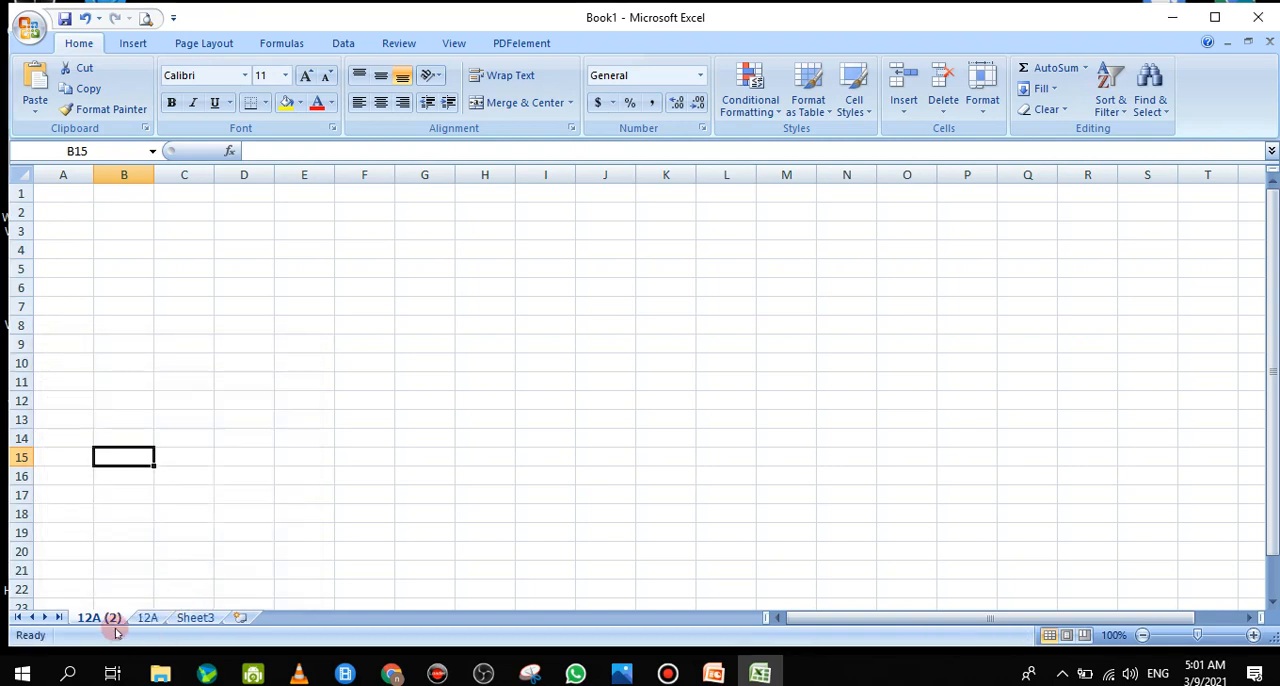
# Move the 12A (2) worksheet to between 12A and Sheet3
pyautogui.moveTo(87, 621); pyautogui.dragTo(186, 621)
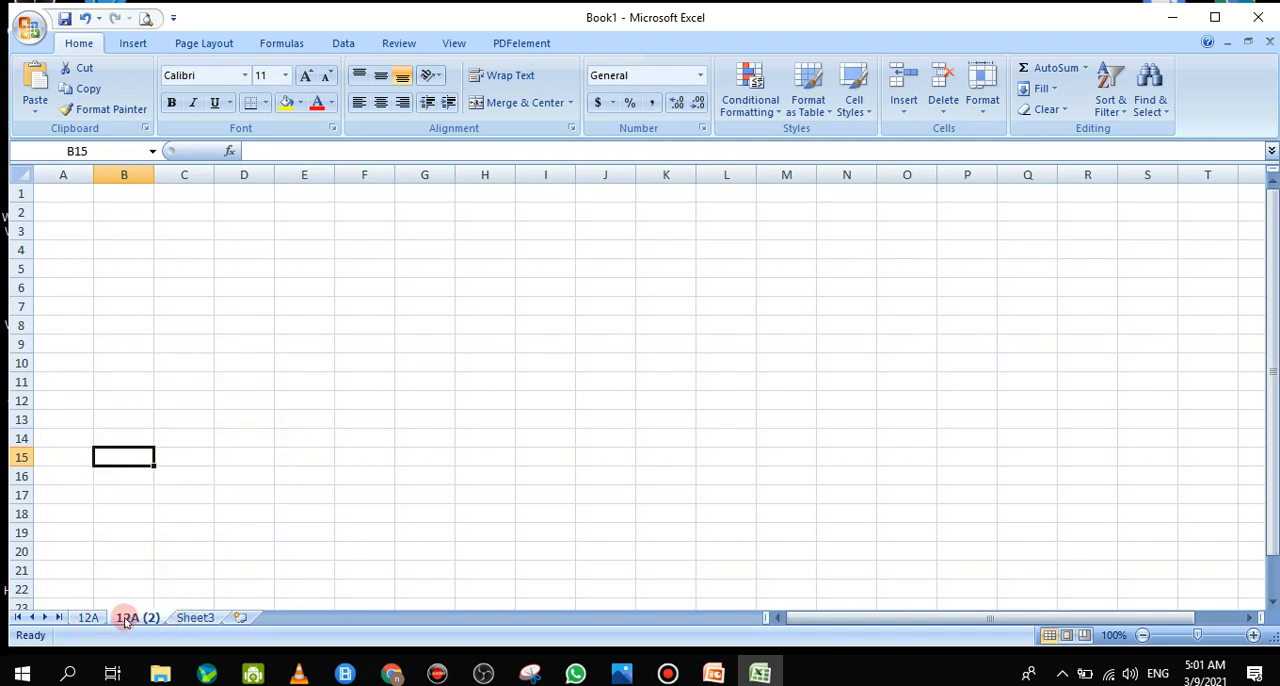
# Look at the destination workbook choices for moving or copying the 12A (2) worksheet, leaving it where it is
pyautogui.rightClick(129, 620)
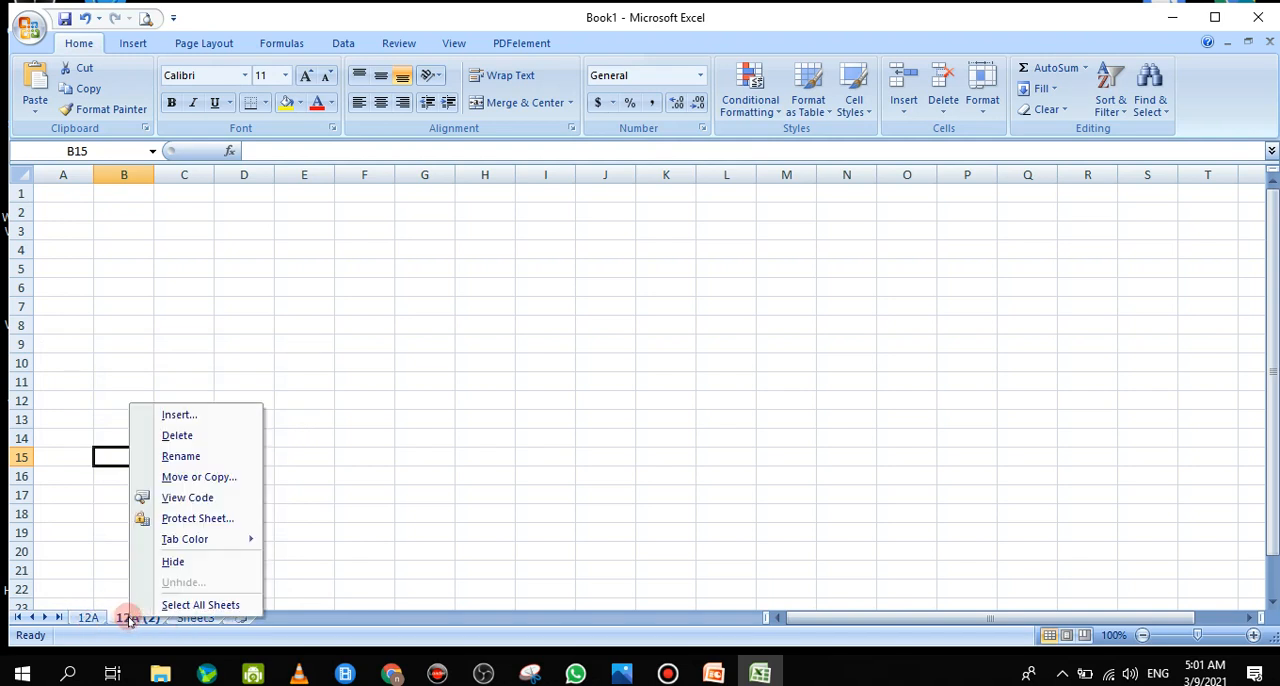
pyautogui.click(173, 482)
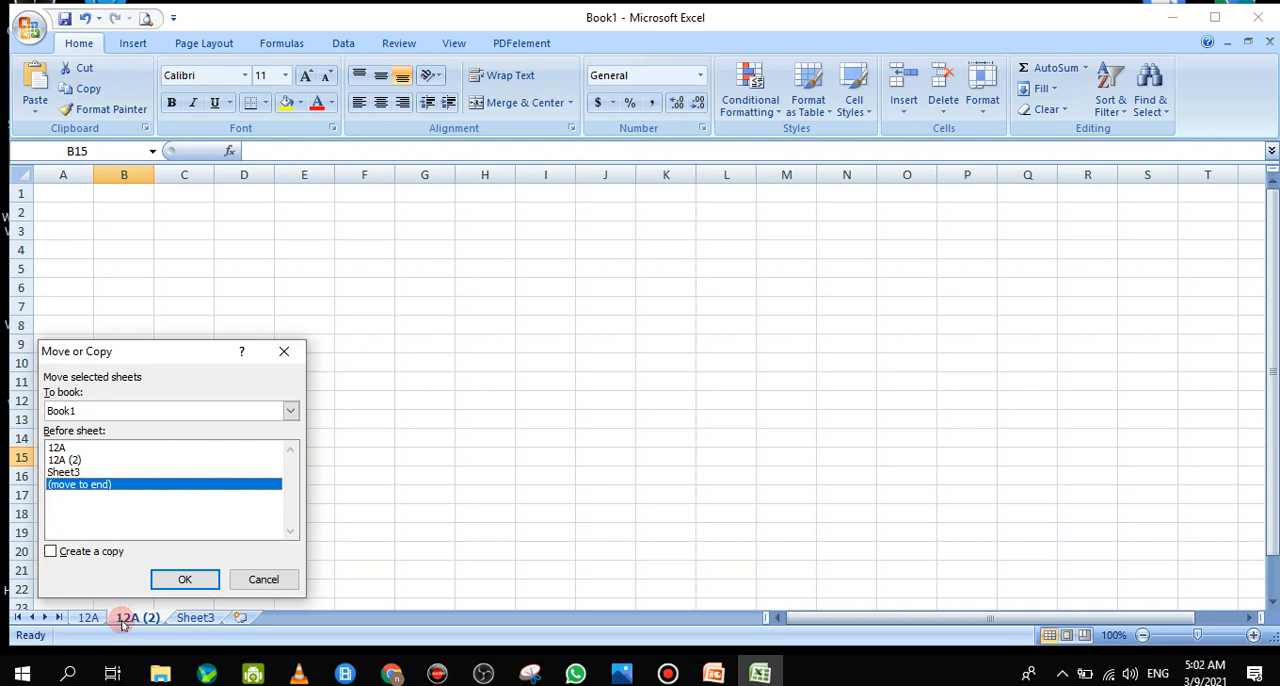
pyautogui.click(290, 411)
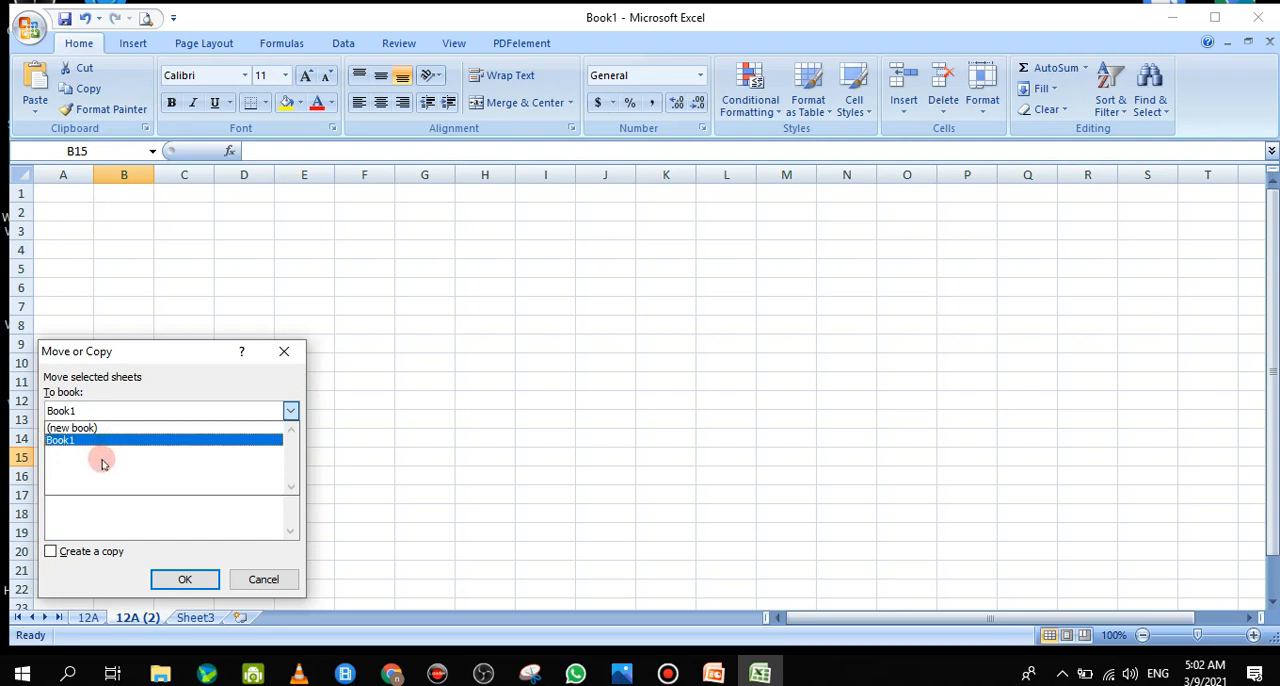
pyautogui.click(263, 579)
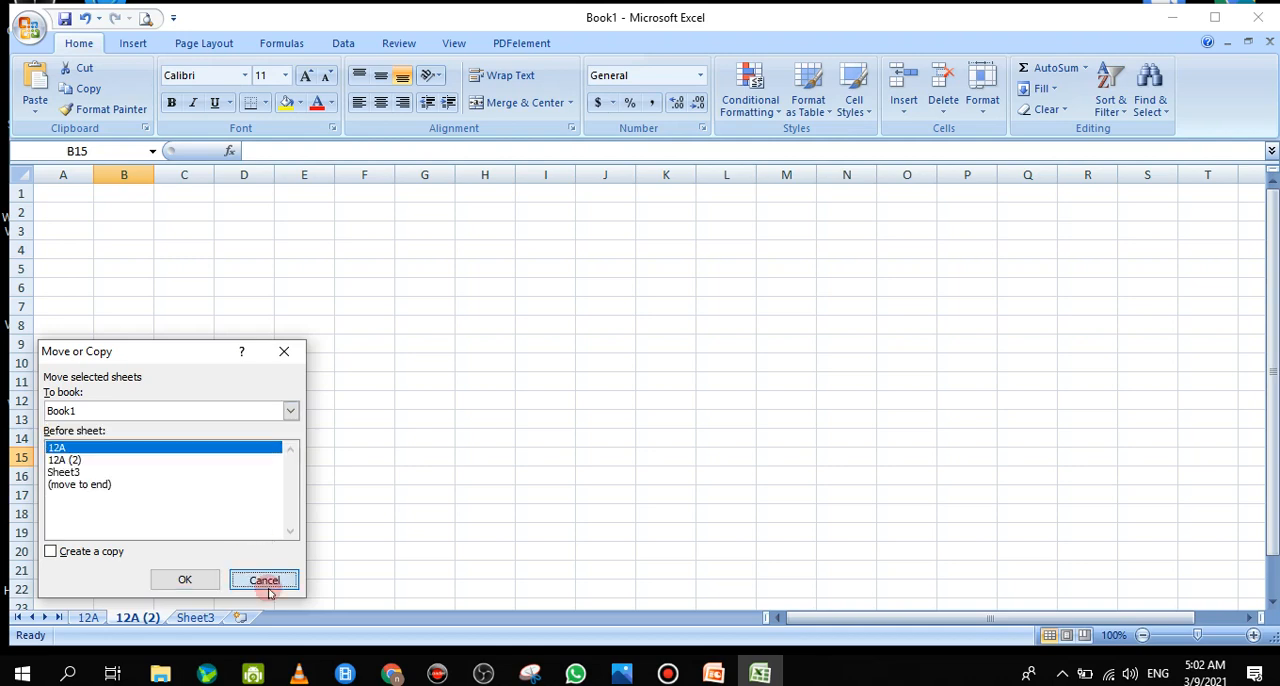
pyautogui.click(263, 579)
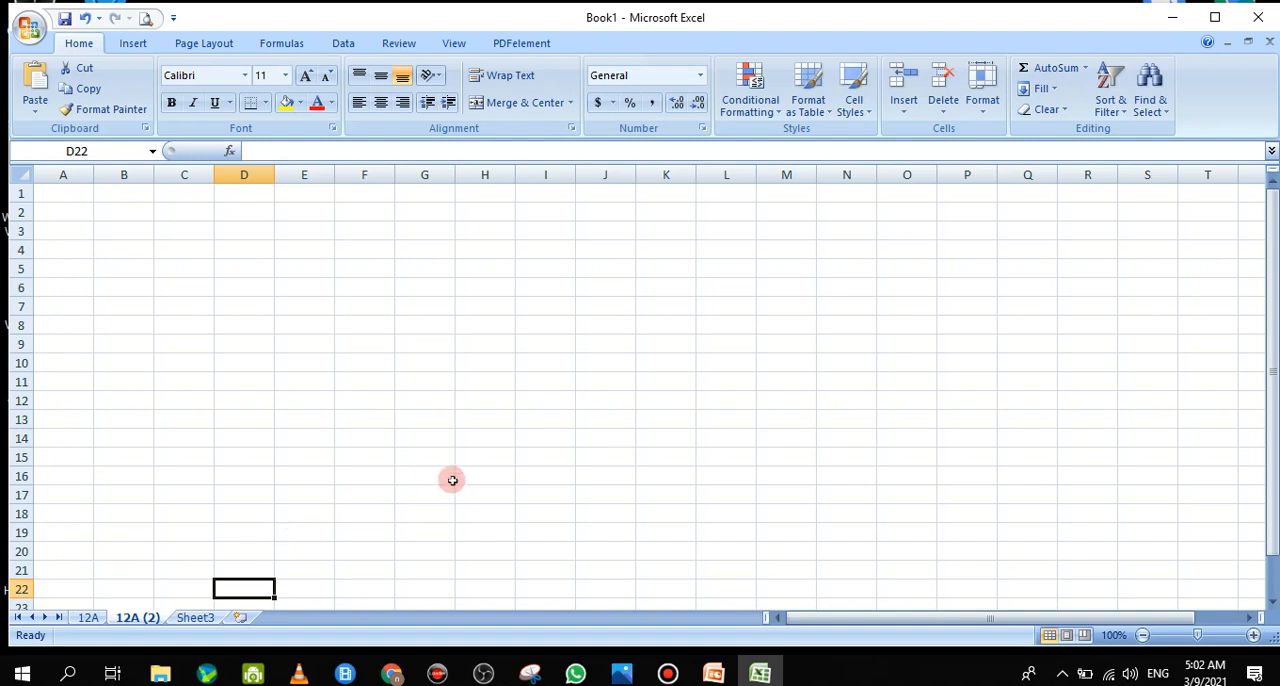
pyautogui.click(487, 458)
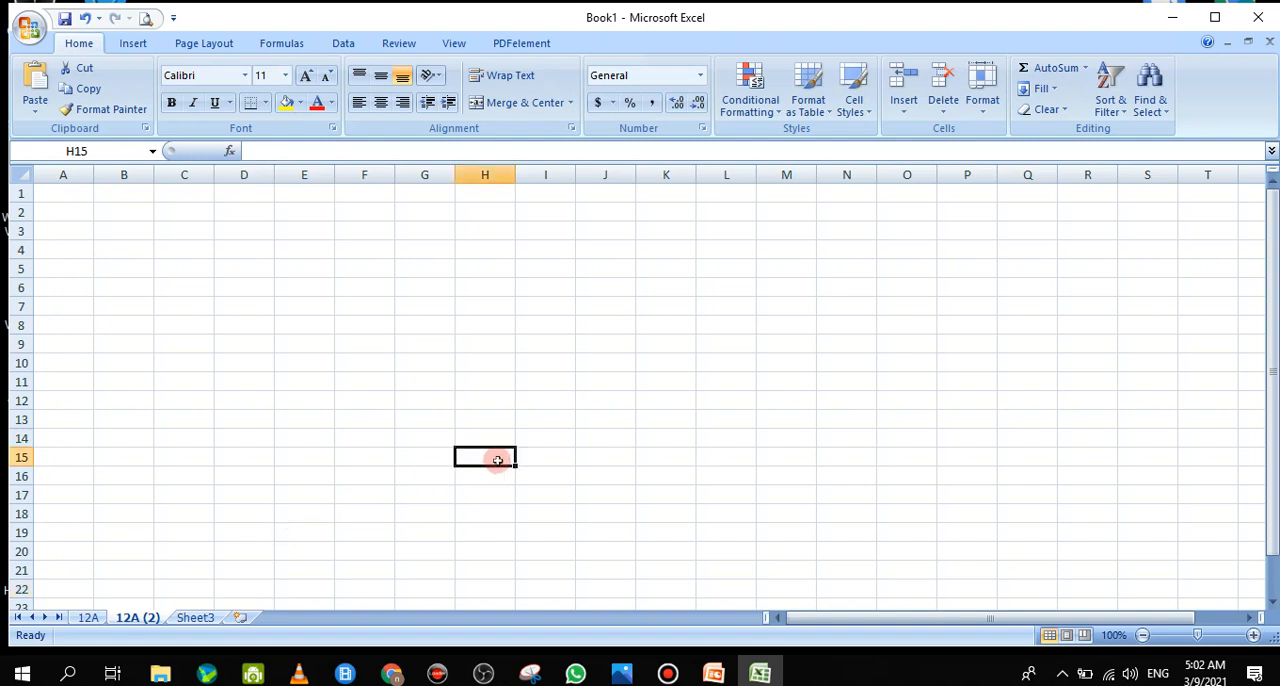
# Delete the Sheet3 and 12A (2) worksheets so that only 12A is left in the workbook
pyautogui.rightClick(190, 615)
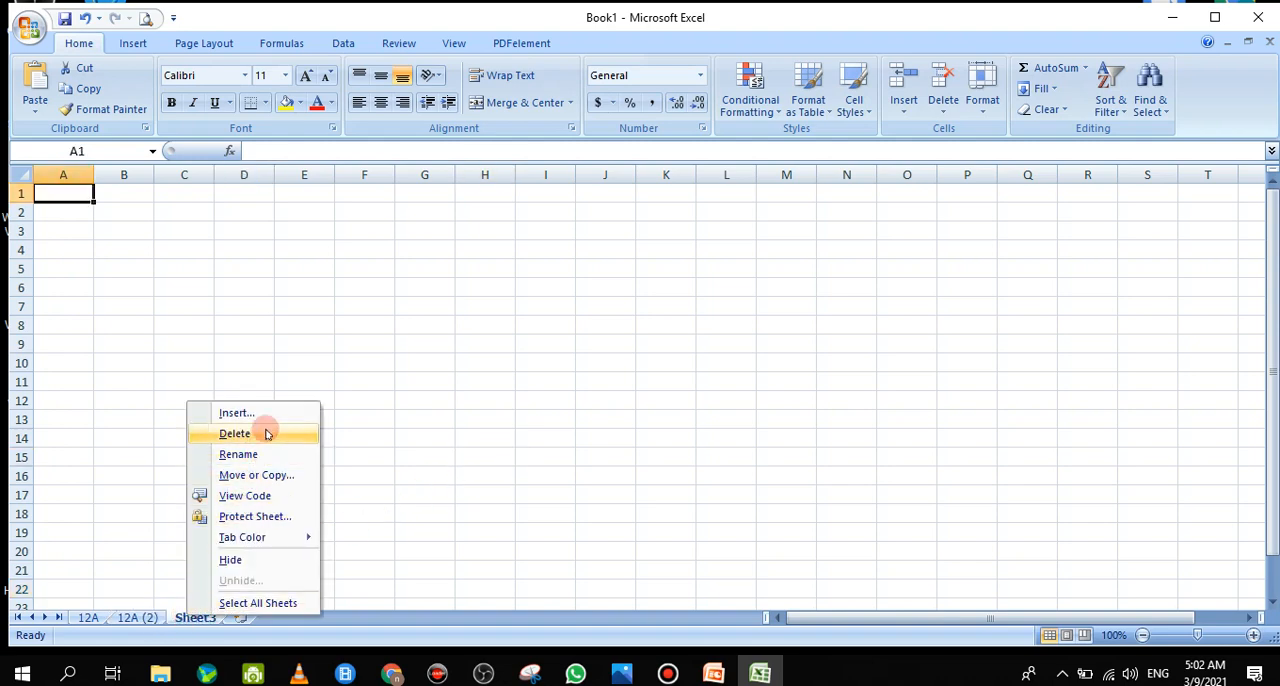
pyautogui.click(236, 433)
pyautogui.rightClick(147, 606)
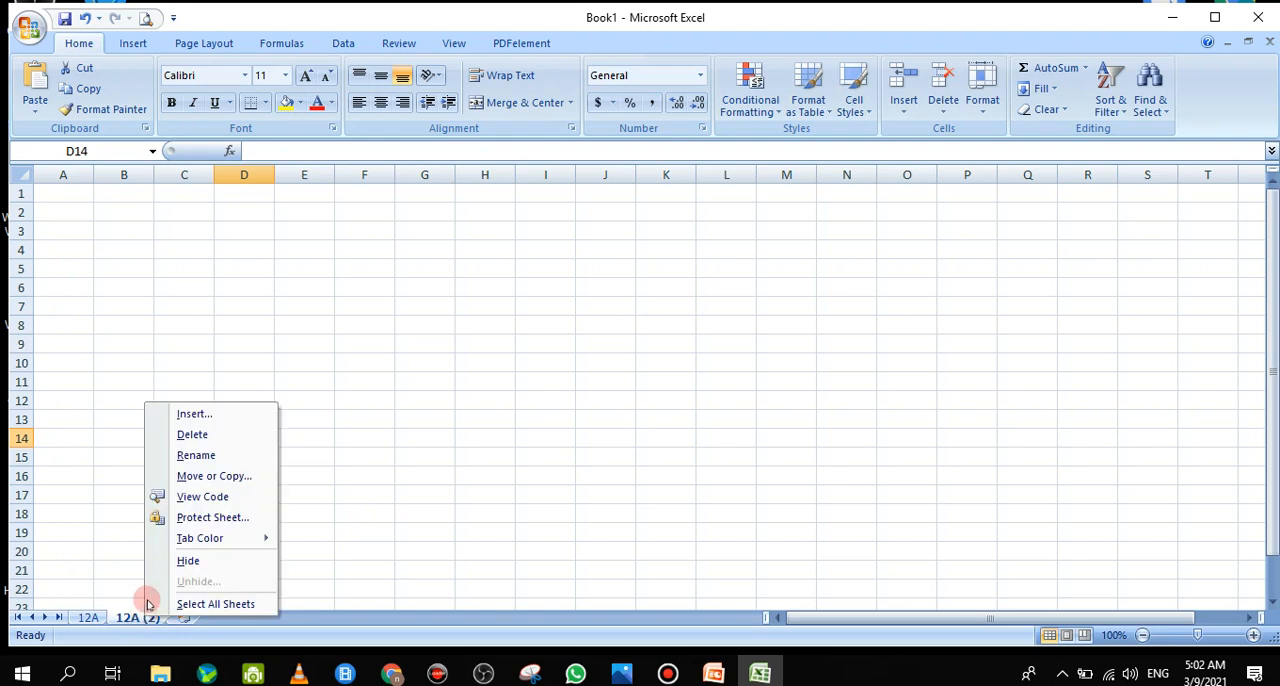
pyautogui.click(192, 434)
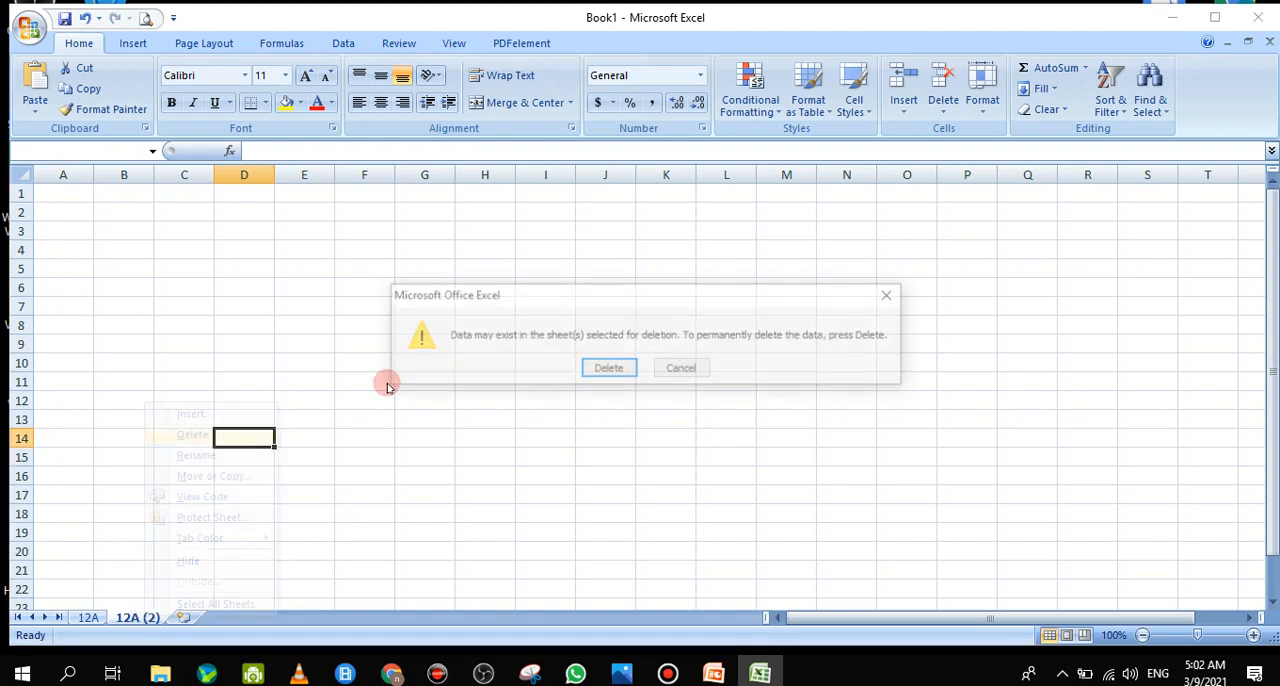
pyautogui.click(600, 369)
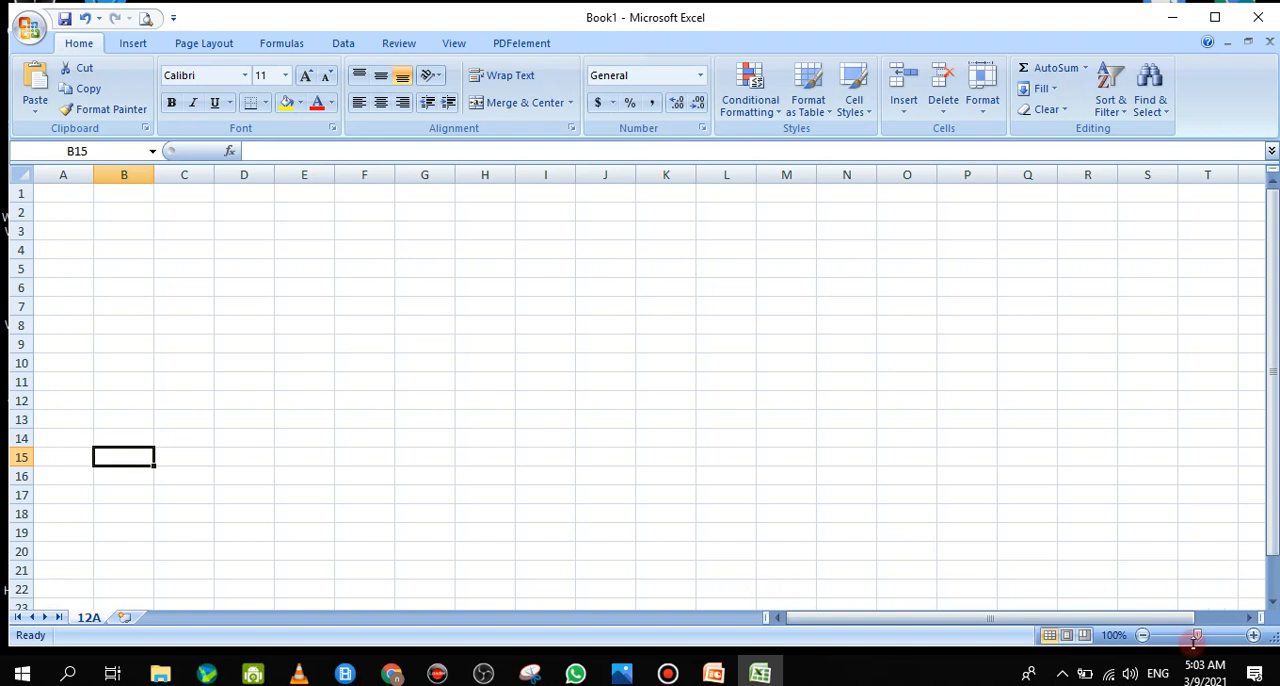
# Zoom the worksheet to 166%, back to 100%, and finally to 124%
pyautogui.moveTo(1197, 636)
pyautogui.mouseDown()
pyautogui.moveTo(1234, 640)
pyautogui.moveTo(1182, 634)
pyautogui.moveTo(1207, 636)
pyautogui.mouseUp()
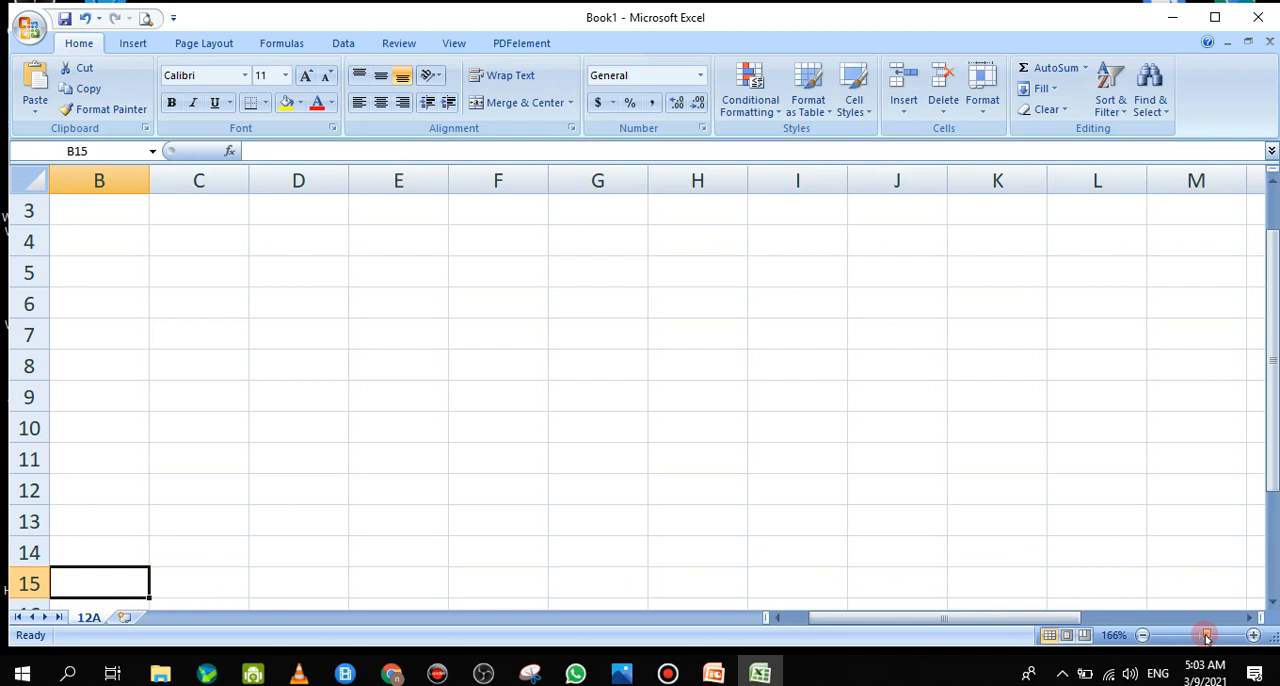
pyautogui.moveTo(1207, 636)
pyautogui.mouseDown()
pyautogui.moveTo(1186, 640)
pyautogui.moveTo(1195, 635)
pyautogui.mouseUp()
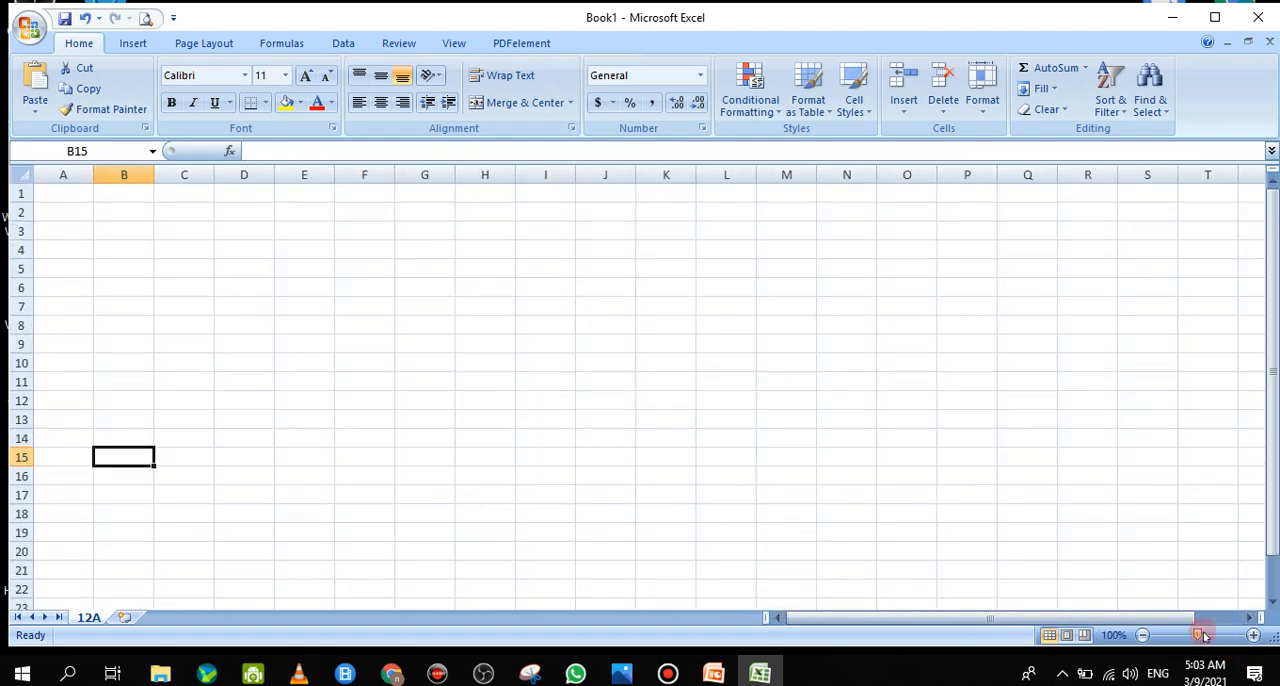
pyautogui.moveTo(1198, 636); pyautogui.dragTo(1204, 639)
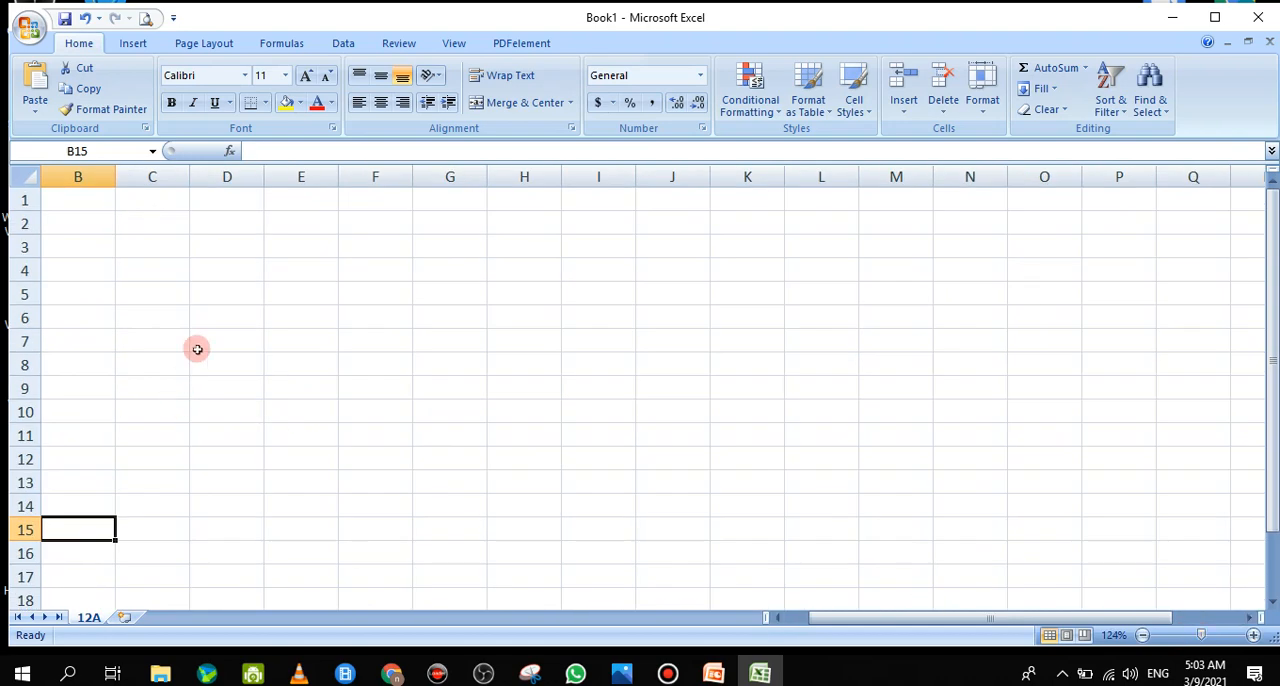
# Select cells D5, D4, E6 and D1 in turn to check their addresses in the Name Box
pyautogui.click(204, 297)
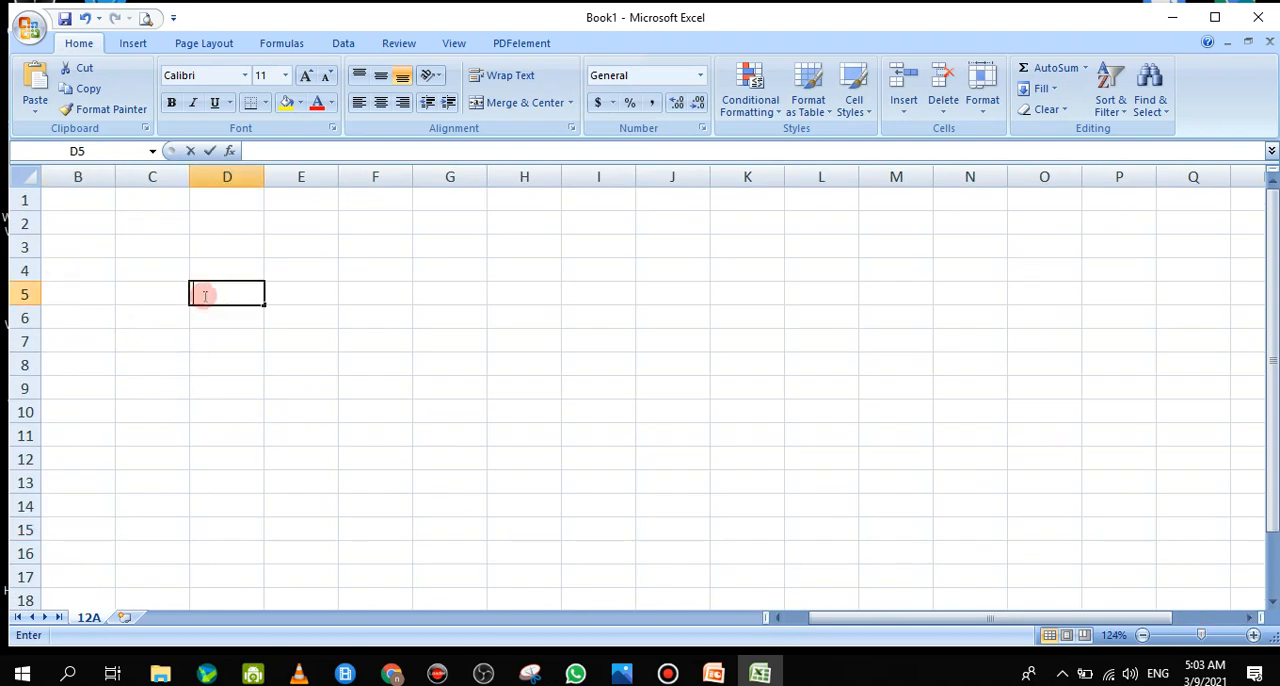
pyautogui.doubleClick(214, 269)
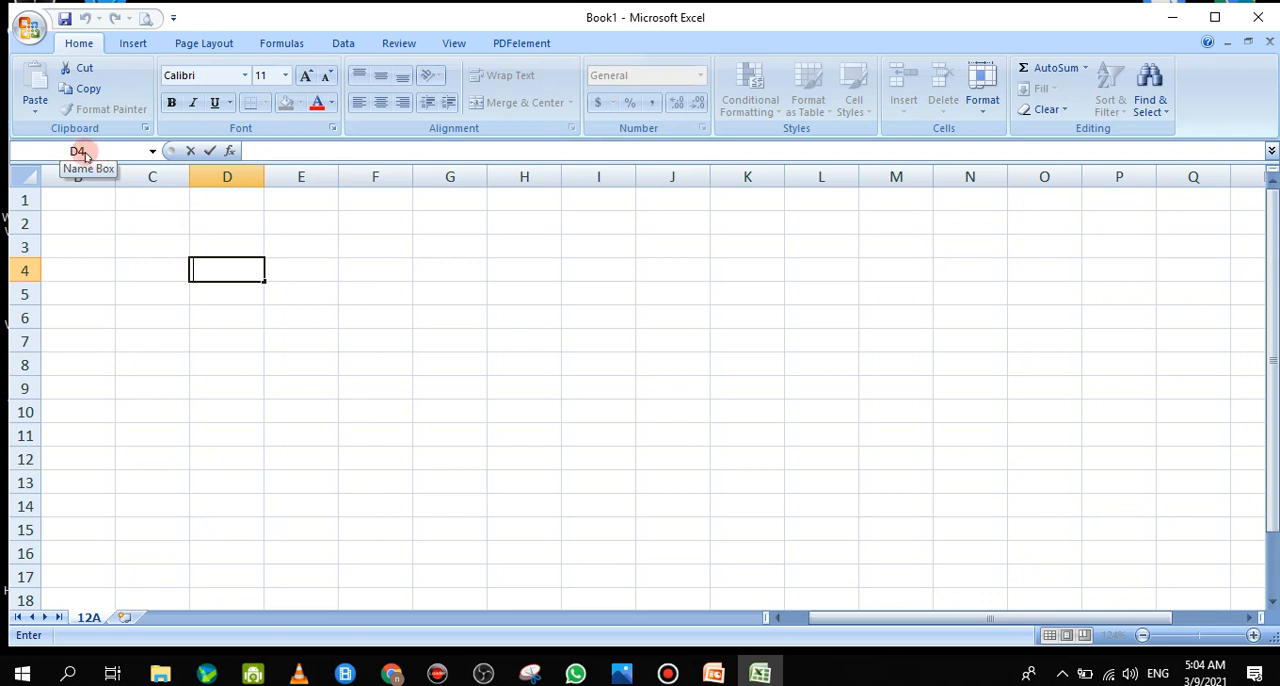
pyautogui.click(281, 318)
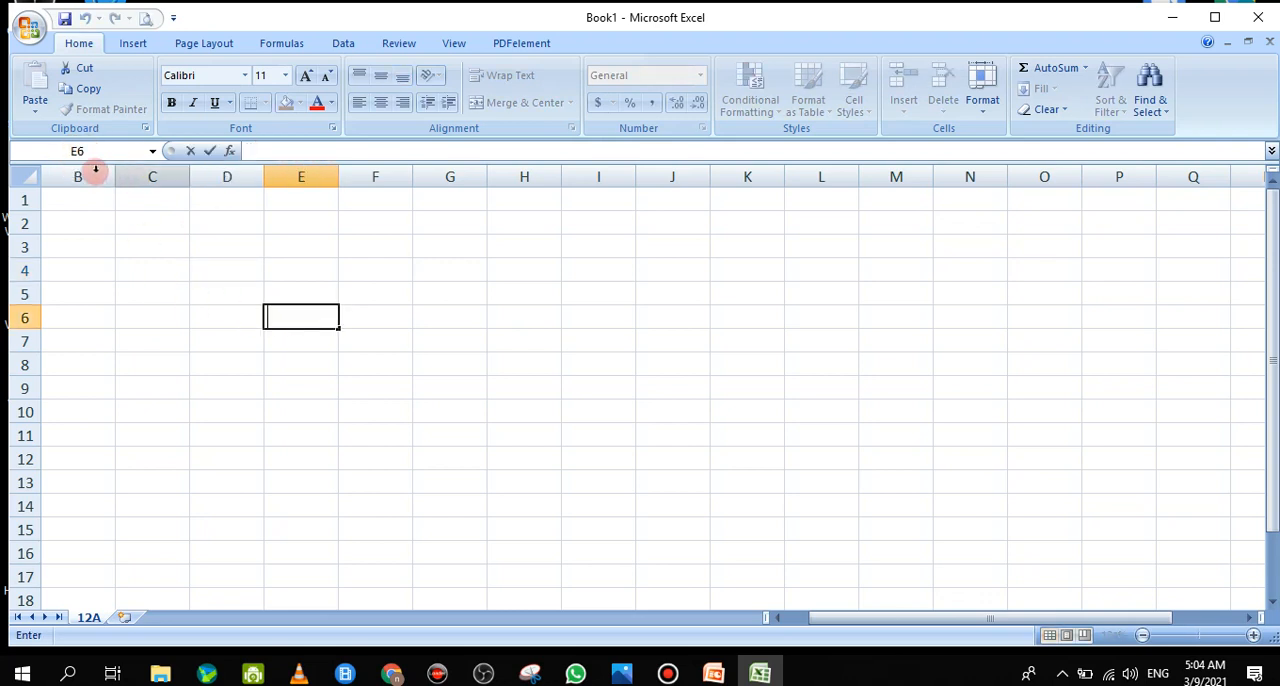
pyautogui.click(234, 202)
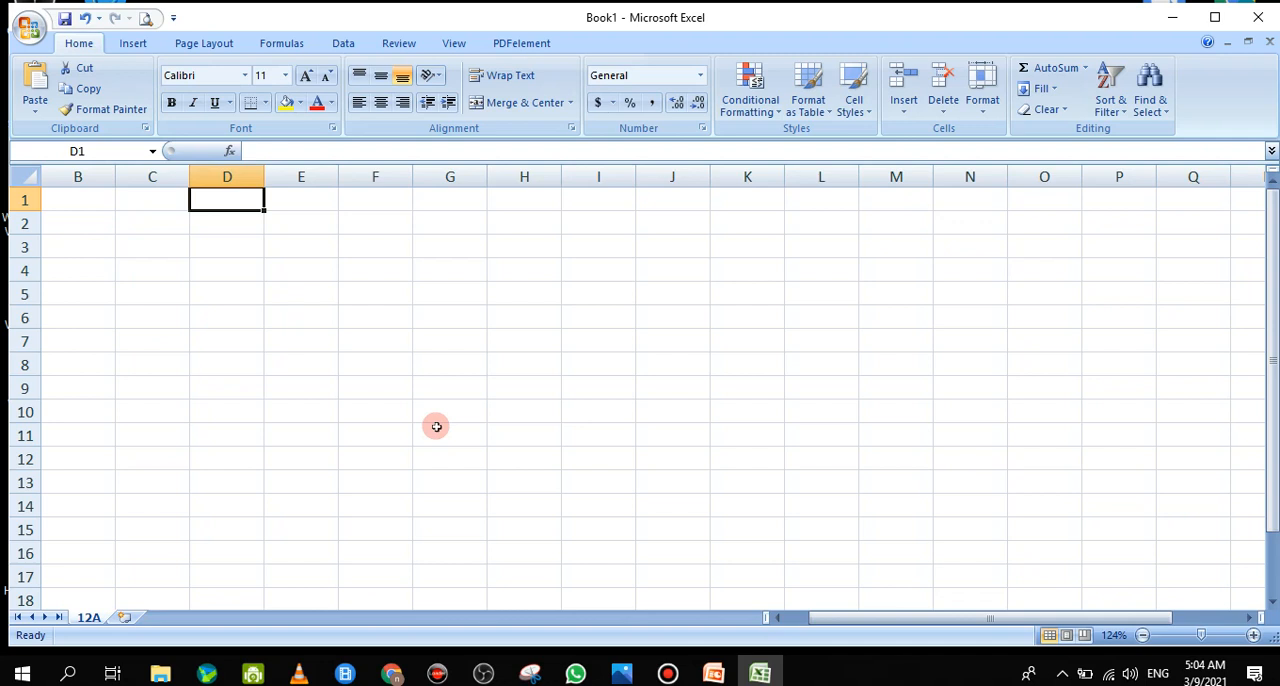
# Examine the worksheet's limits by jumping to the last column in row 1 and the last row in column A, returning to the start each time
pyautogui.hotkey('ctrl', 'Right')
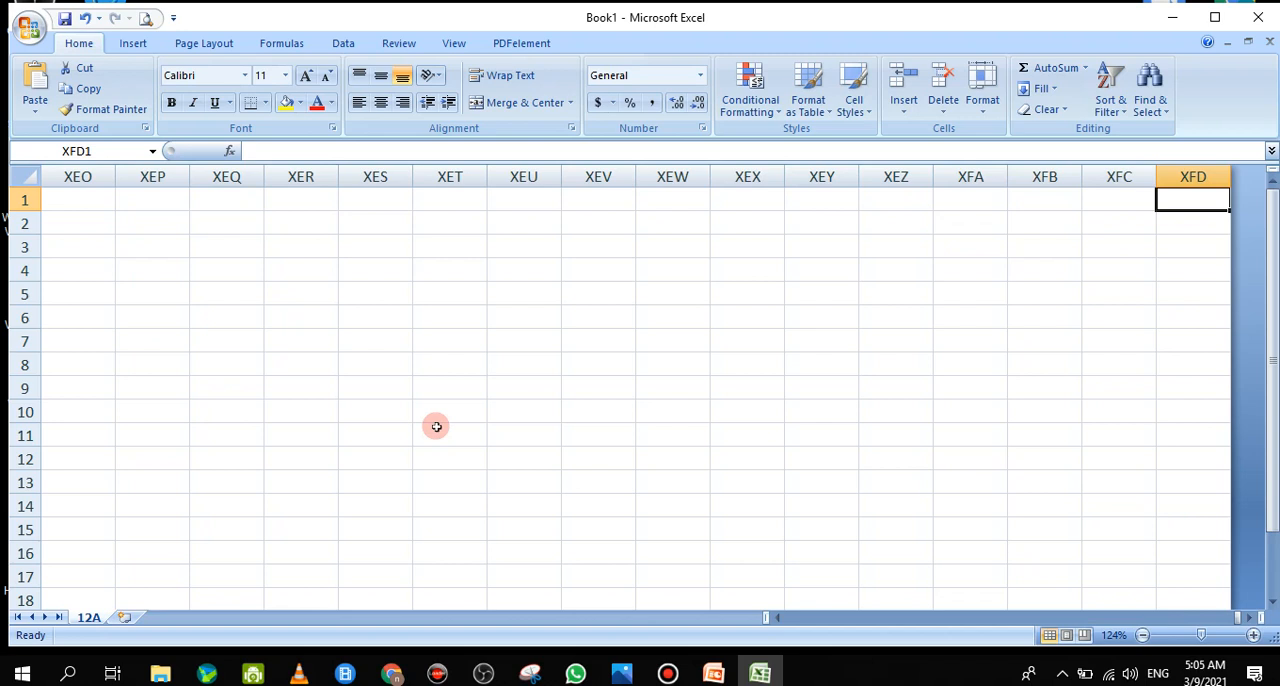
pyautogui.press('Left')
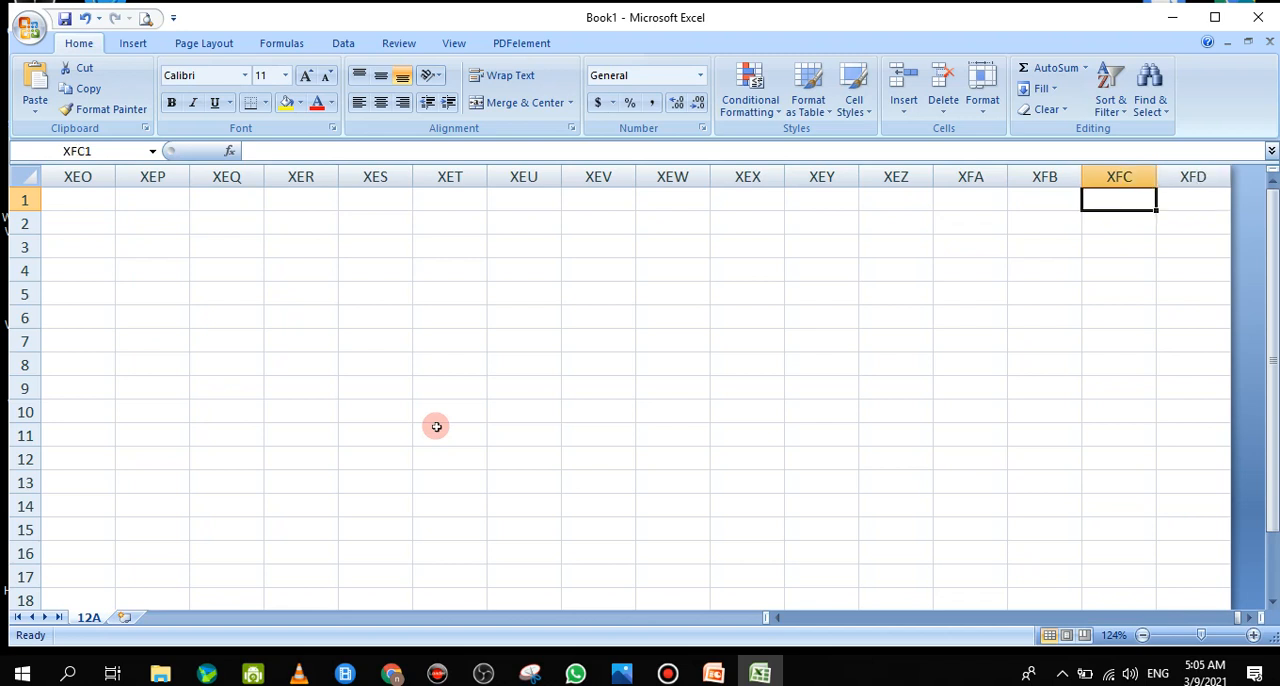
pyautogui.hotkey('ctrl', 'Home')
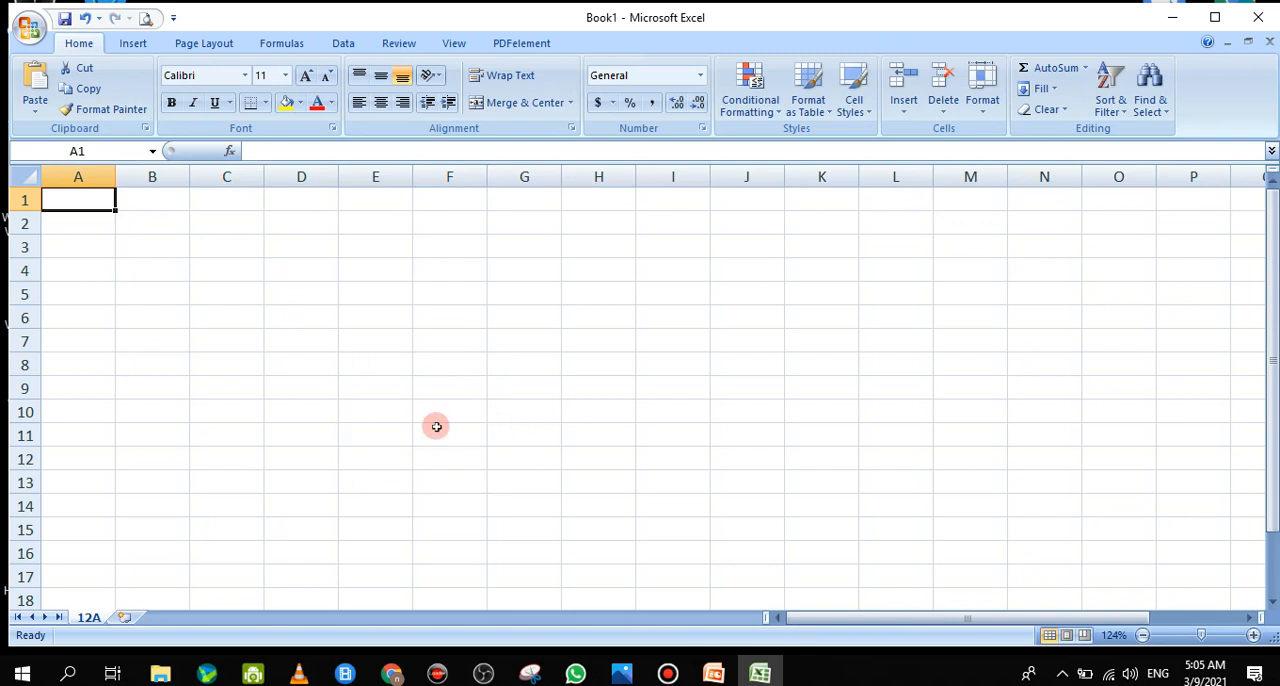
pyautogui.hotkey('ctrl', 'Down')
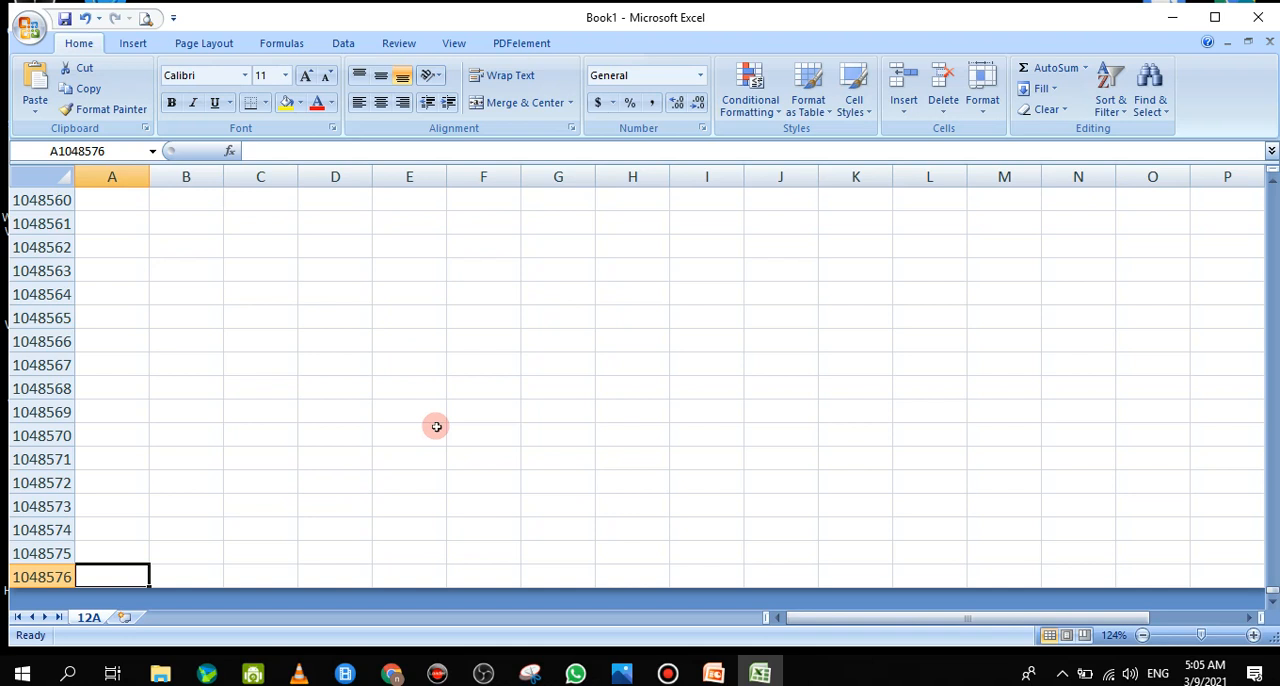
pyautogui.hotkey('ctrl', 'Up')
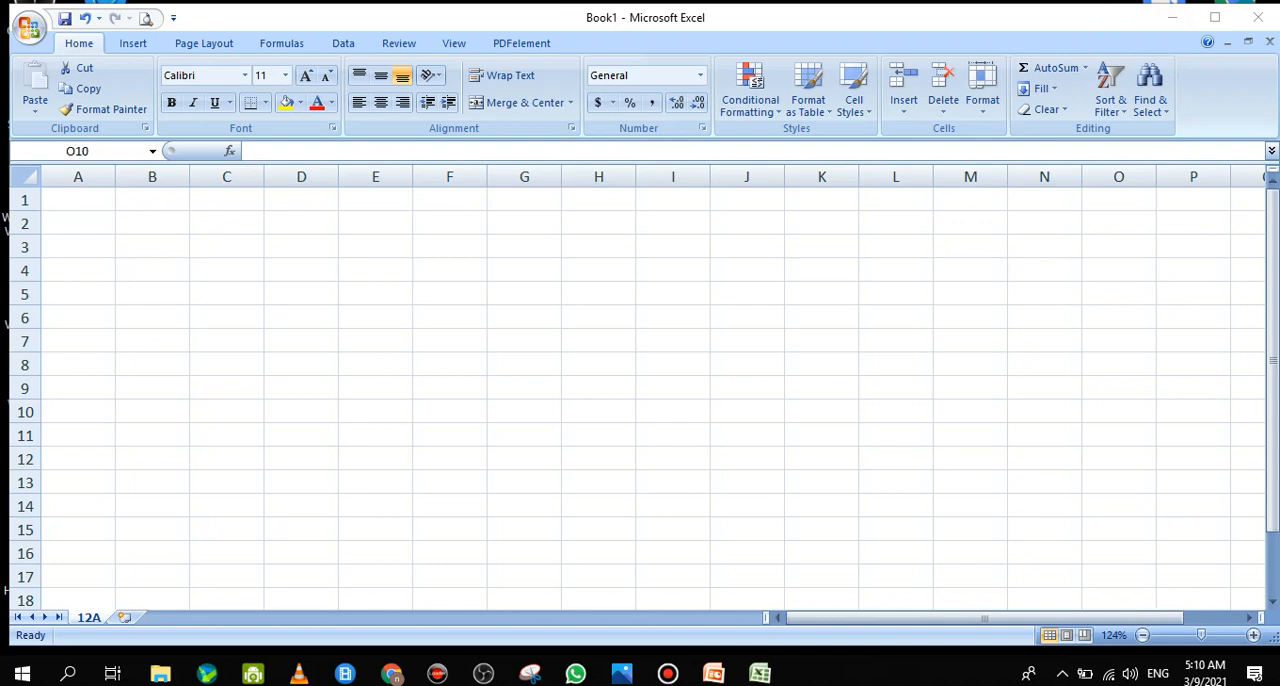
# Enter the column headers No, Index No and Student No in cells A1 to C1
pyautogui.click(96, 199)
pyautogui.doubleClick(96, 199)
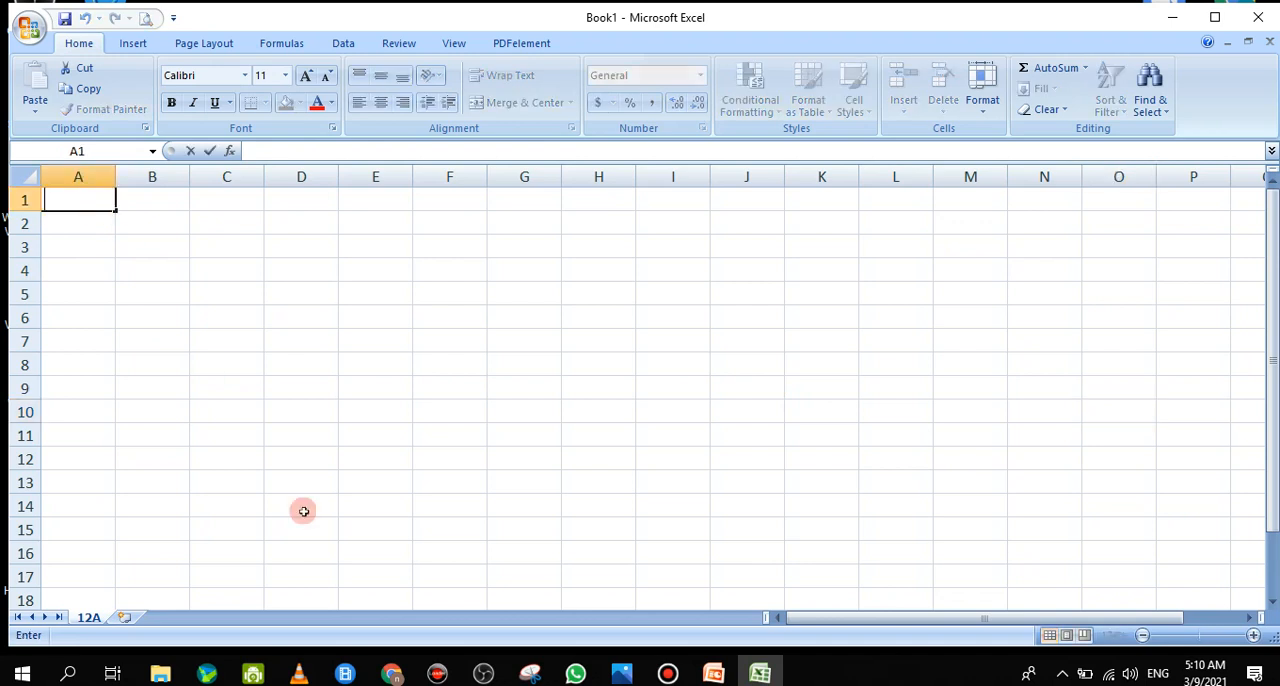
pyautogui.moveTo(392, 674)
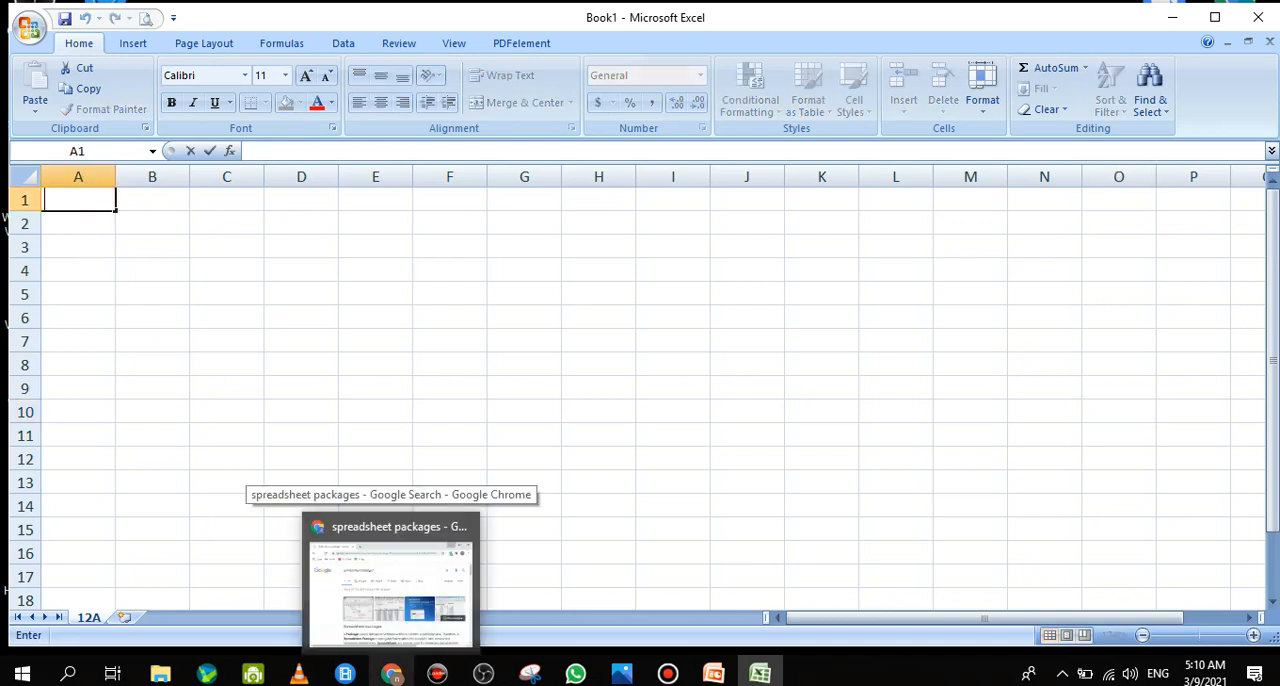
pyautogui.write('No')
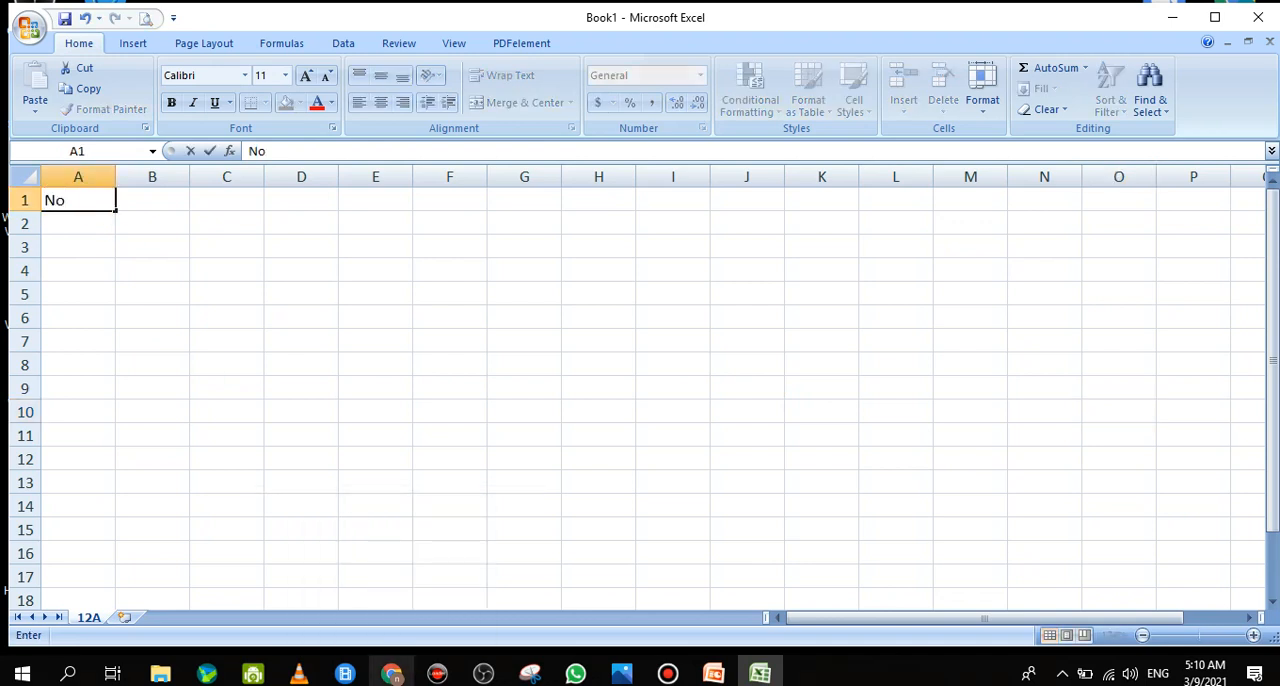
pyautogui.press('Tab')
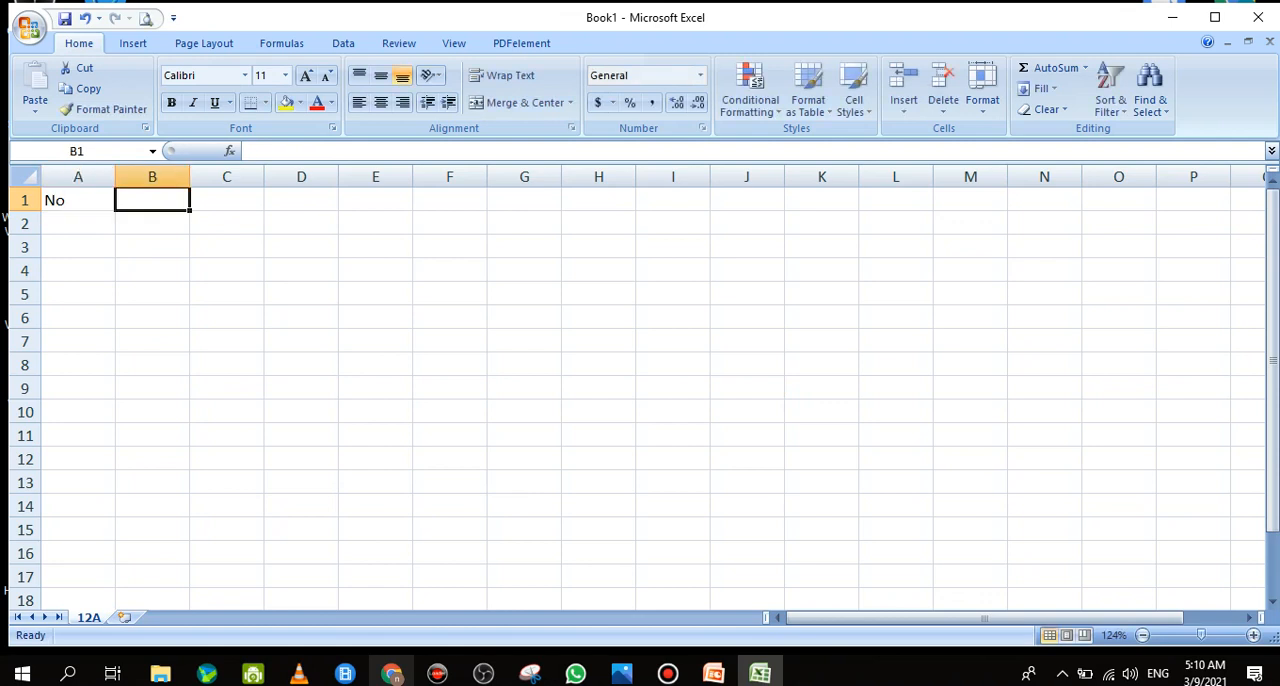
pyautogui.write('Ind')
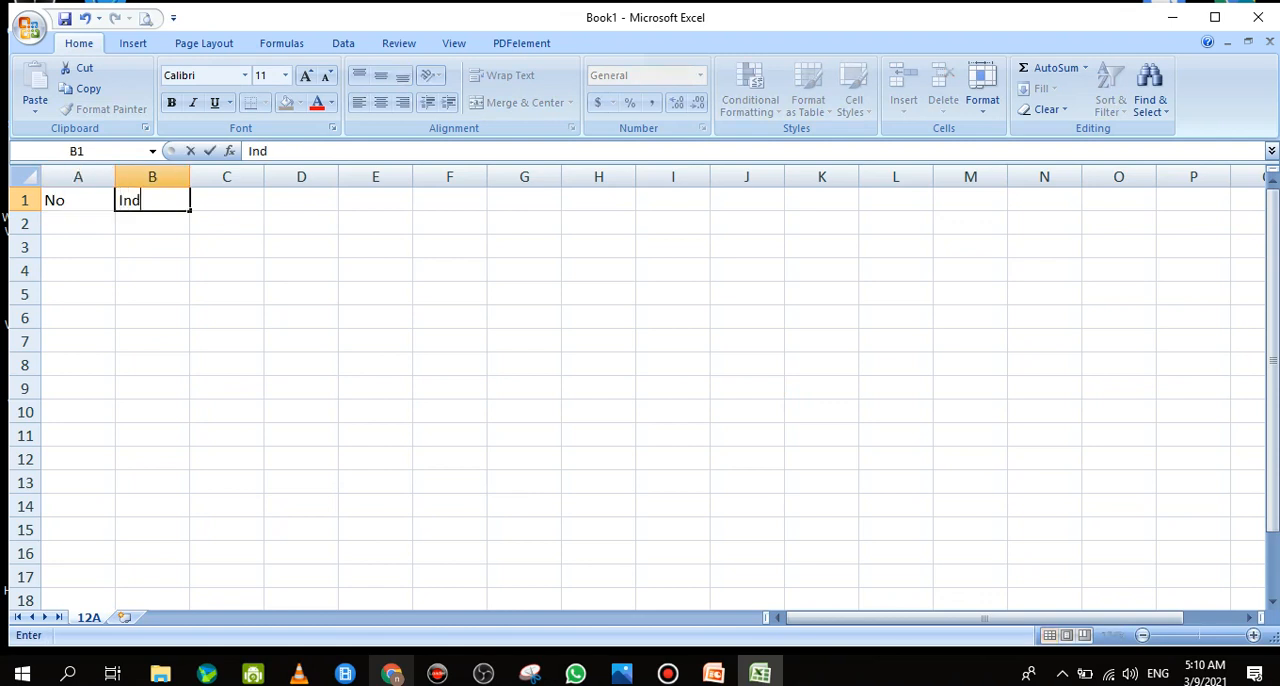
pyautogui.write('ex No')
pyautogui.press('Tab')
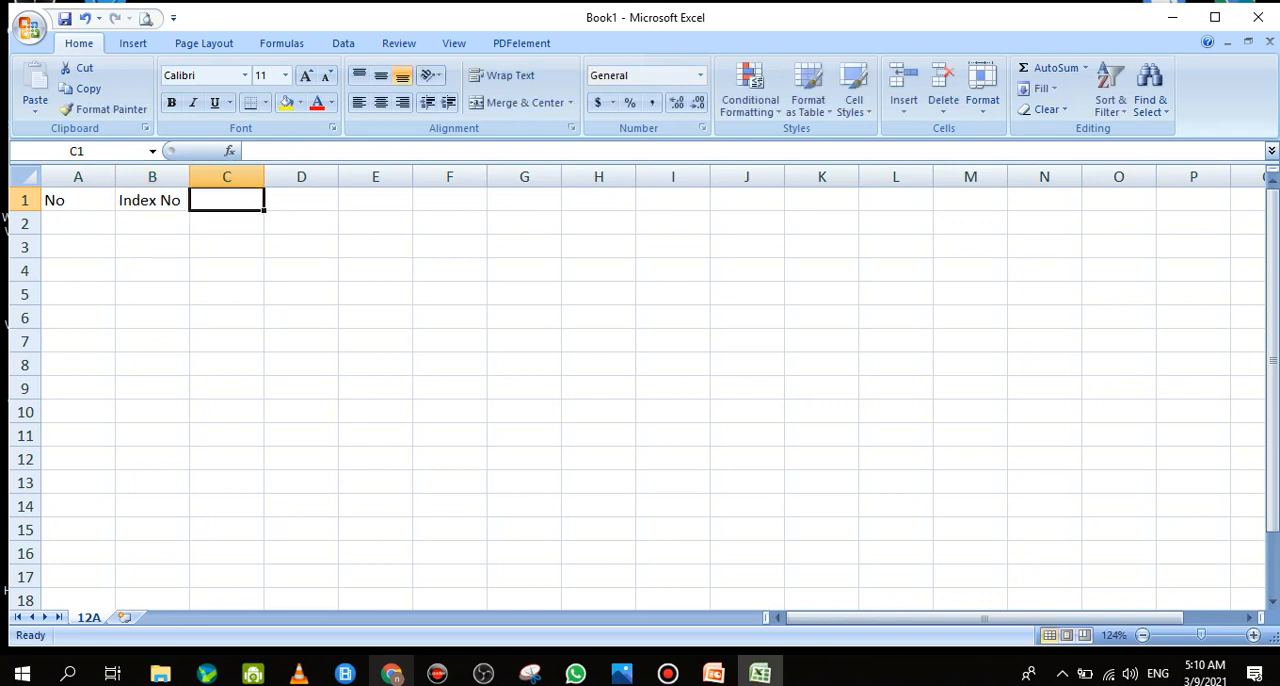
pyautogui.write('S')
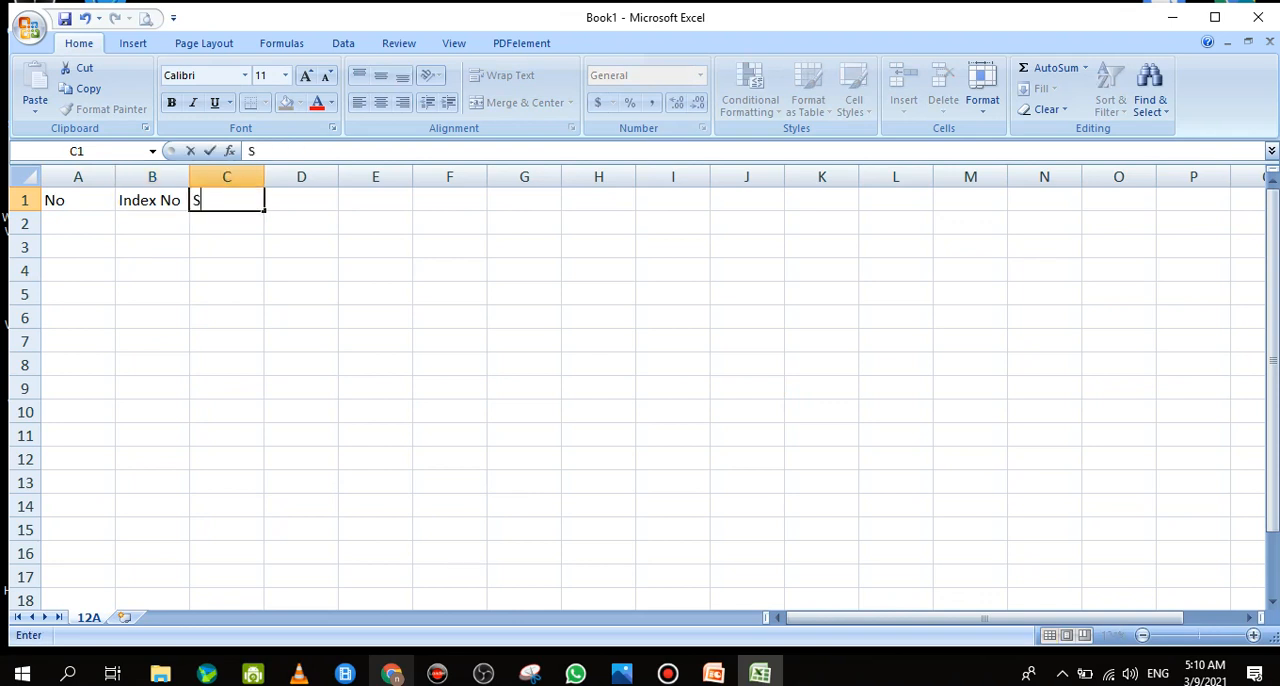
pyautogui.write('tudent No')
pyautogui.press('Tab')
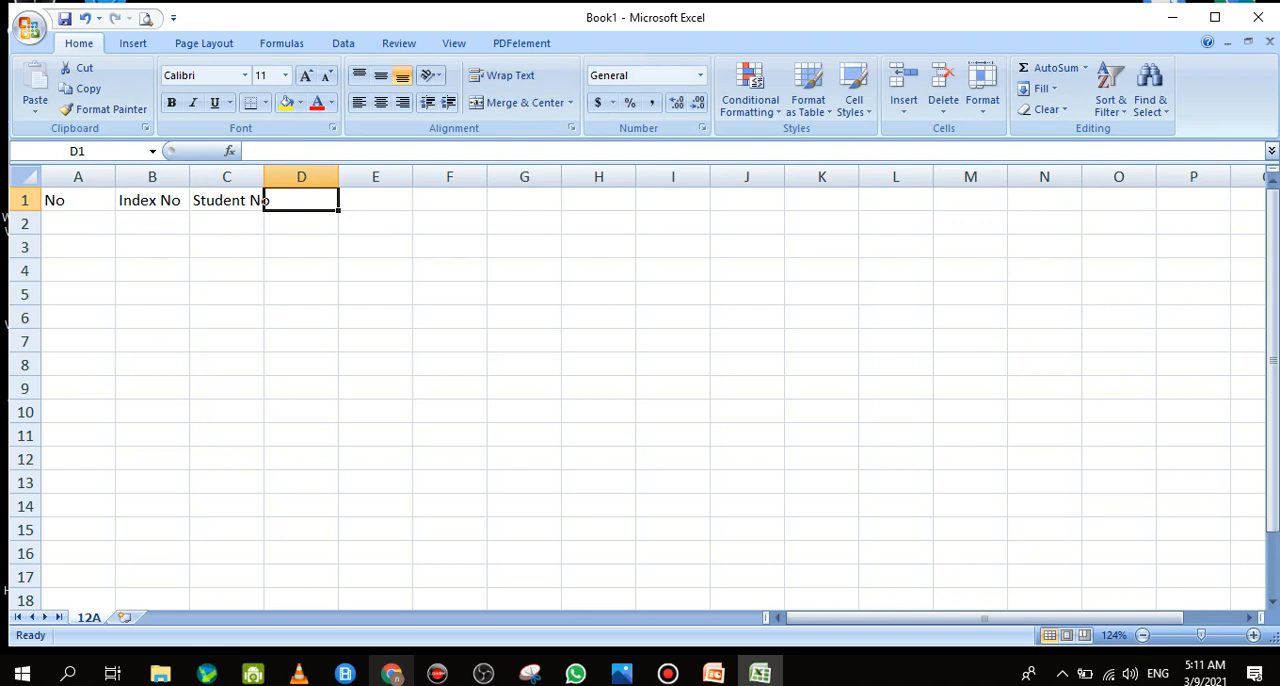
# Enter the header Sub1 in cell D1 and fill the series across to F1, producing Sub2 and Sub3
pyautogui.write('Sub')
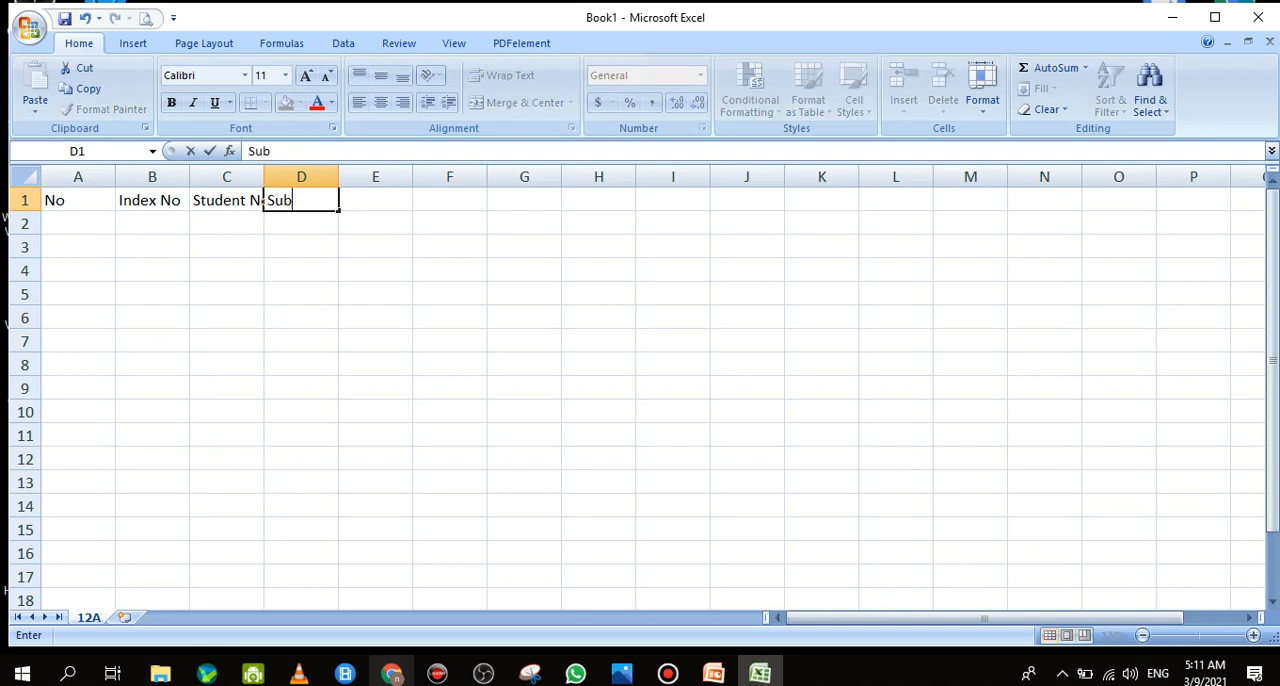
pyautogui.write('1')
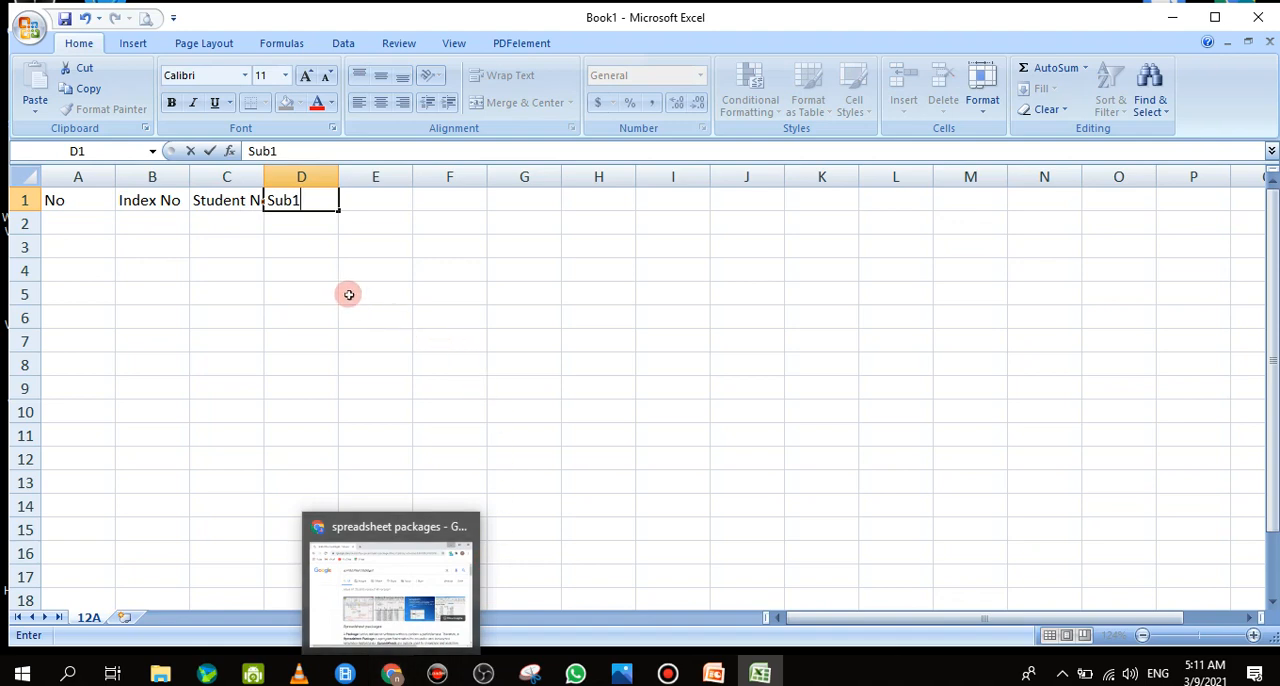
pyautogui.press('Return')
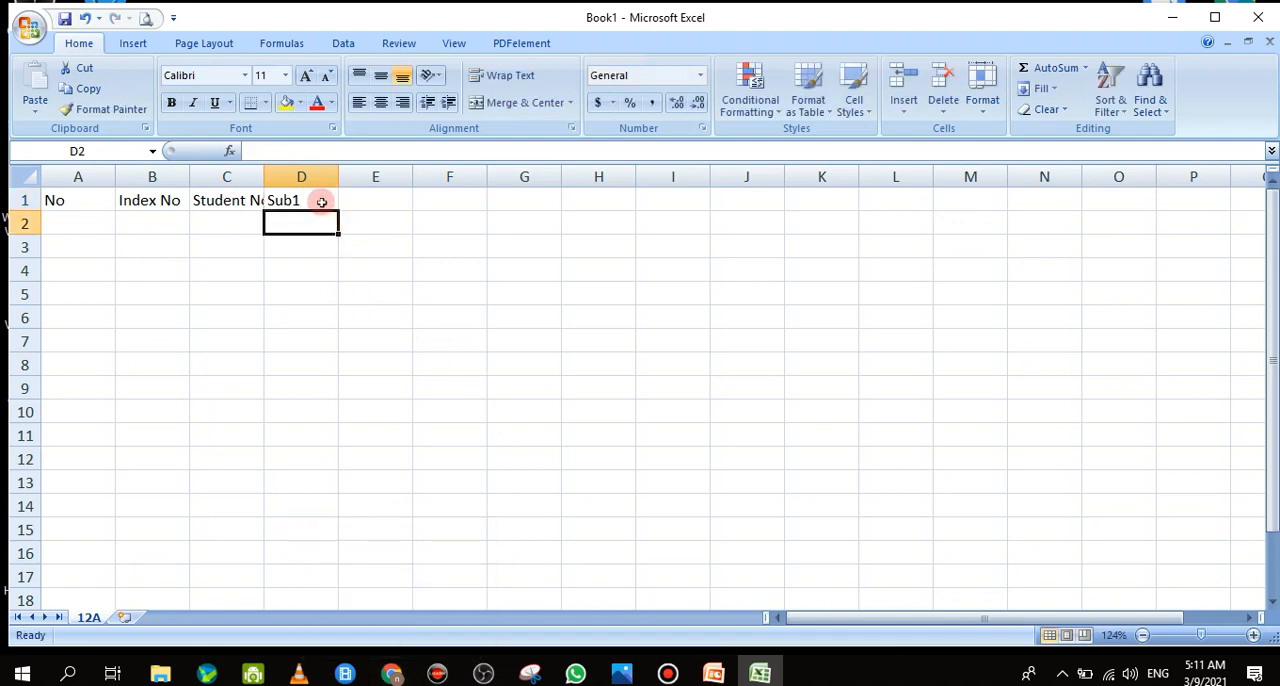
pyautogui.click(320, 198)
pyautogui.moveTo(338, 208); pyautogui.dragTo(466, 207)
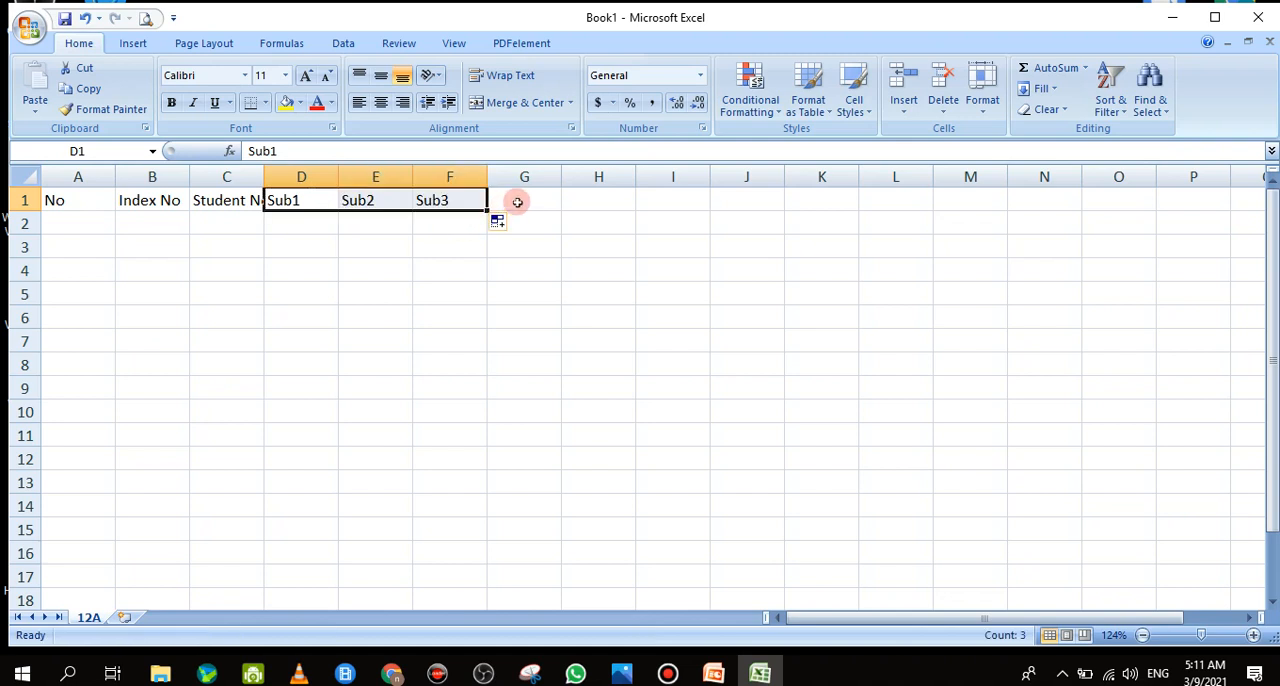
# Enter the headers GE in cell G1 and GIT in cell H1
pyautogui.doubleClick(523, 202)
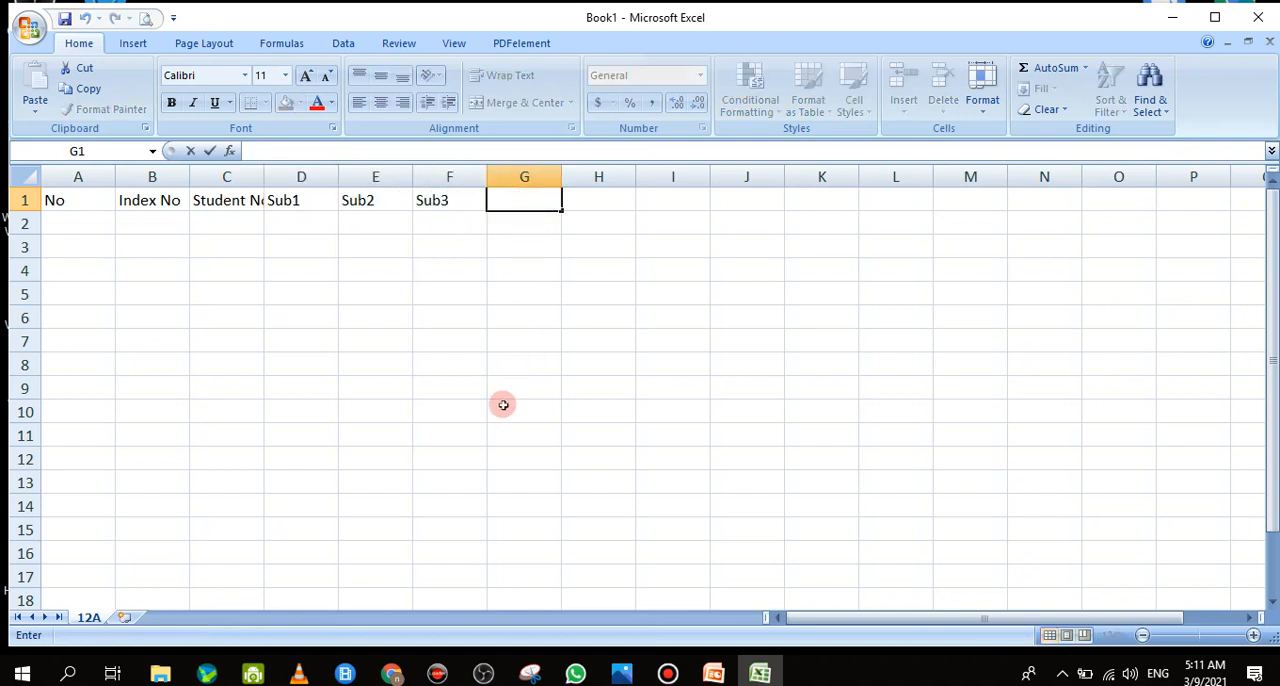
pyautogui.write('GE')
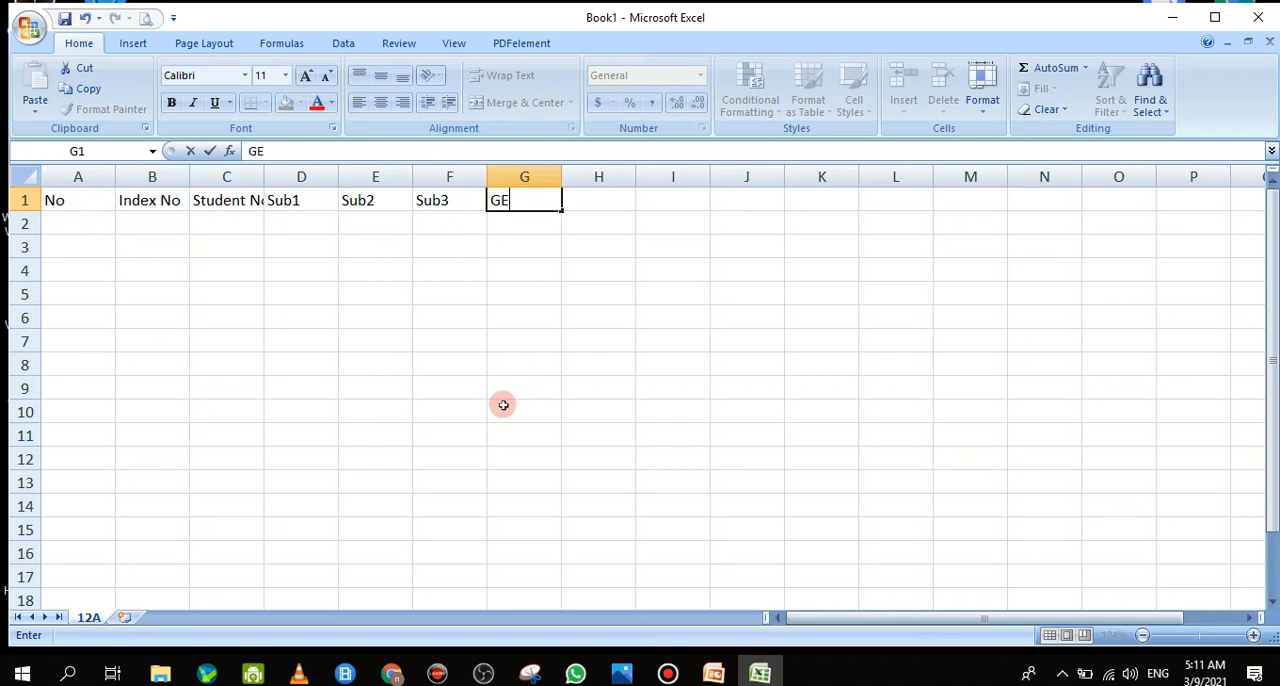
pyautogui.click(609, 199)
pyautogui.doubleClick(609, 199)
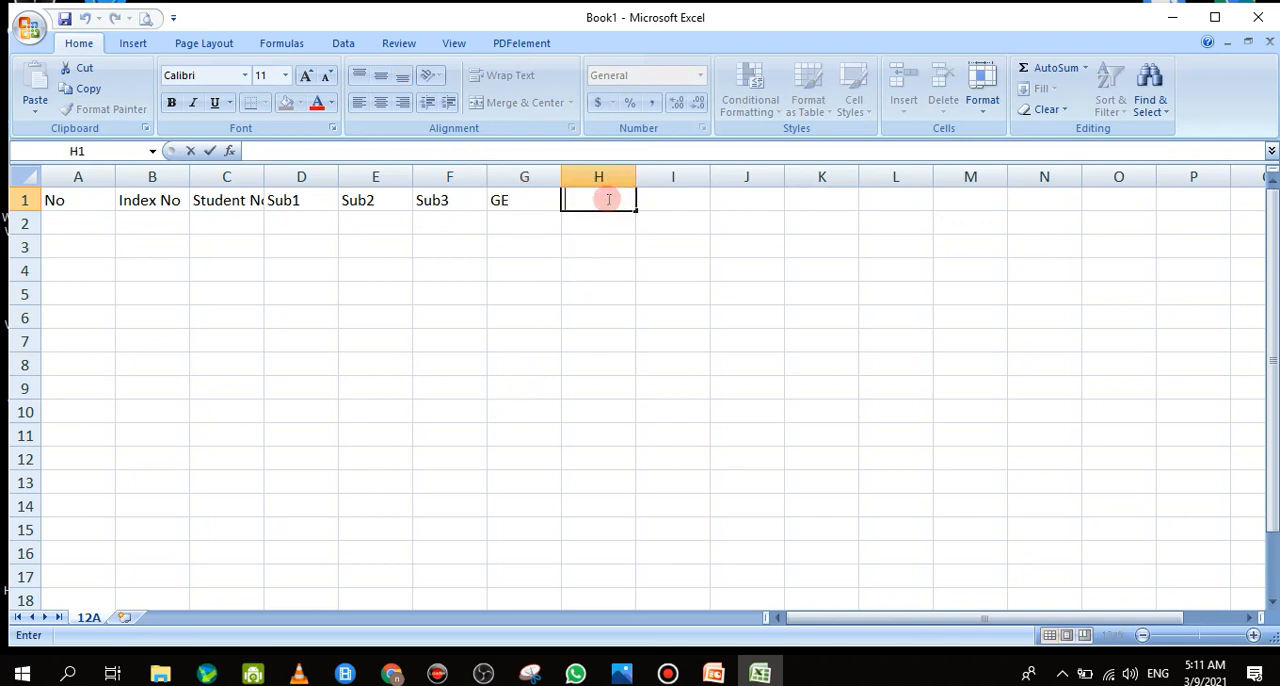
pyautogui.write('GIT')
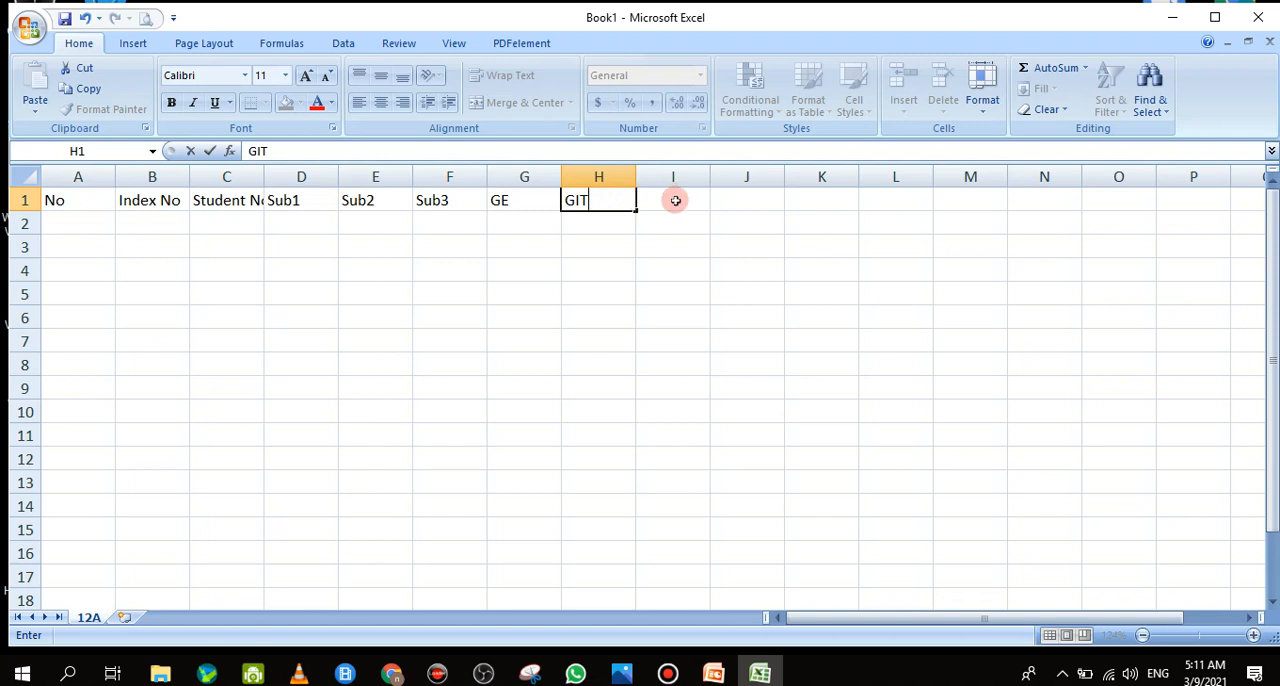
# Enter the headers Total, Average and Rank in cells I1 to K1
pyautogui.doubleClick(673, 198)
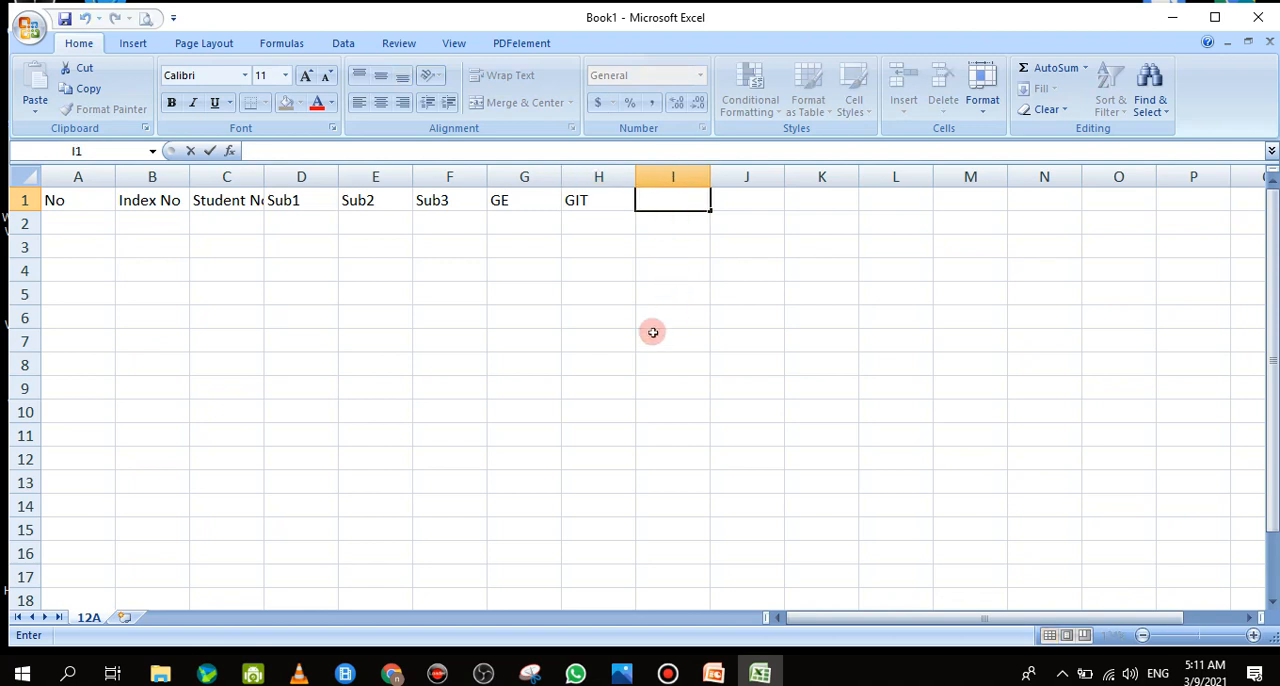
pyautogui.write('Total')
pyautogui.press('Tab')
pyautogui.write('Aver')
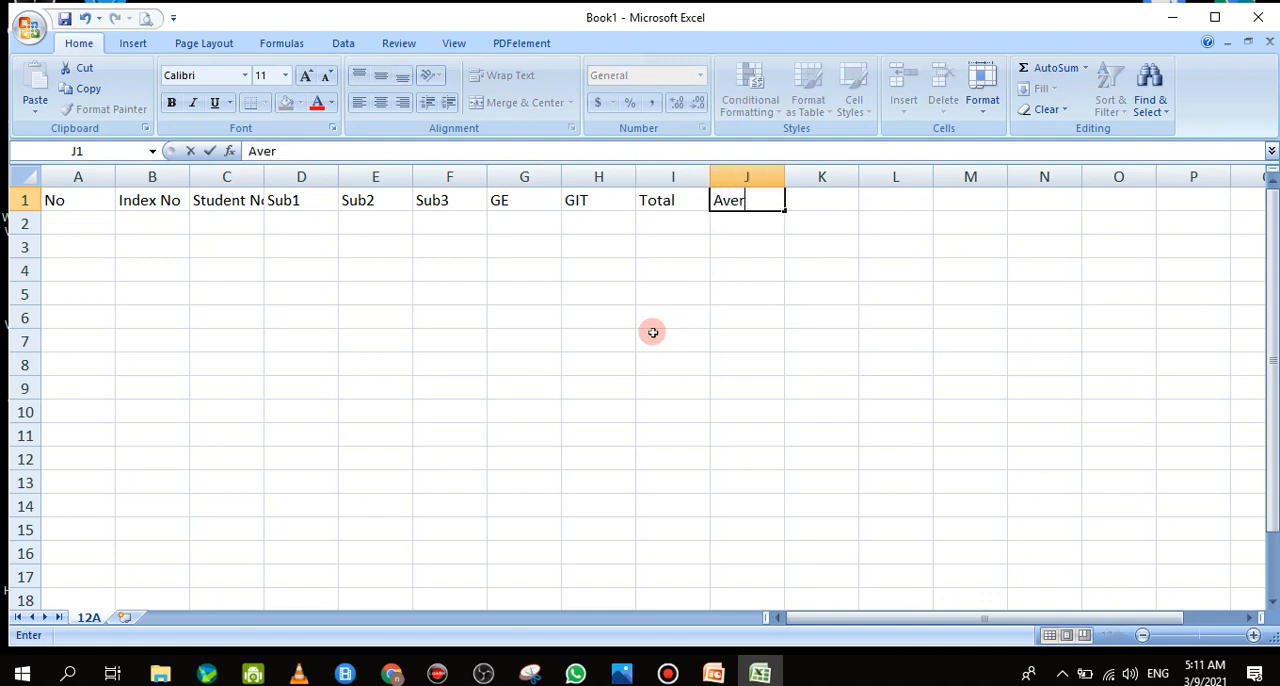
pyautogui.write('age')
pyautogui.press('Tab')
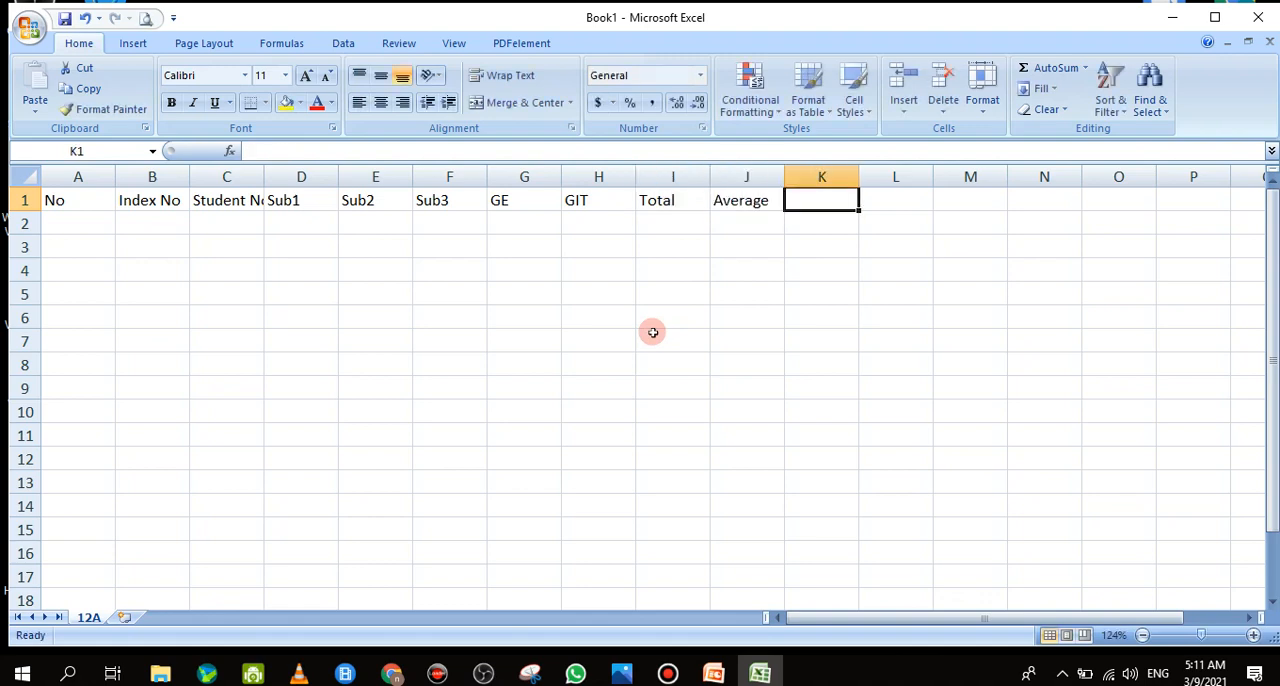
pyautogui.write('Rank')
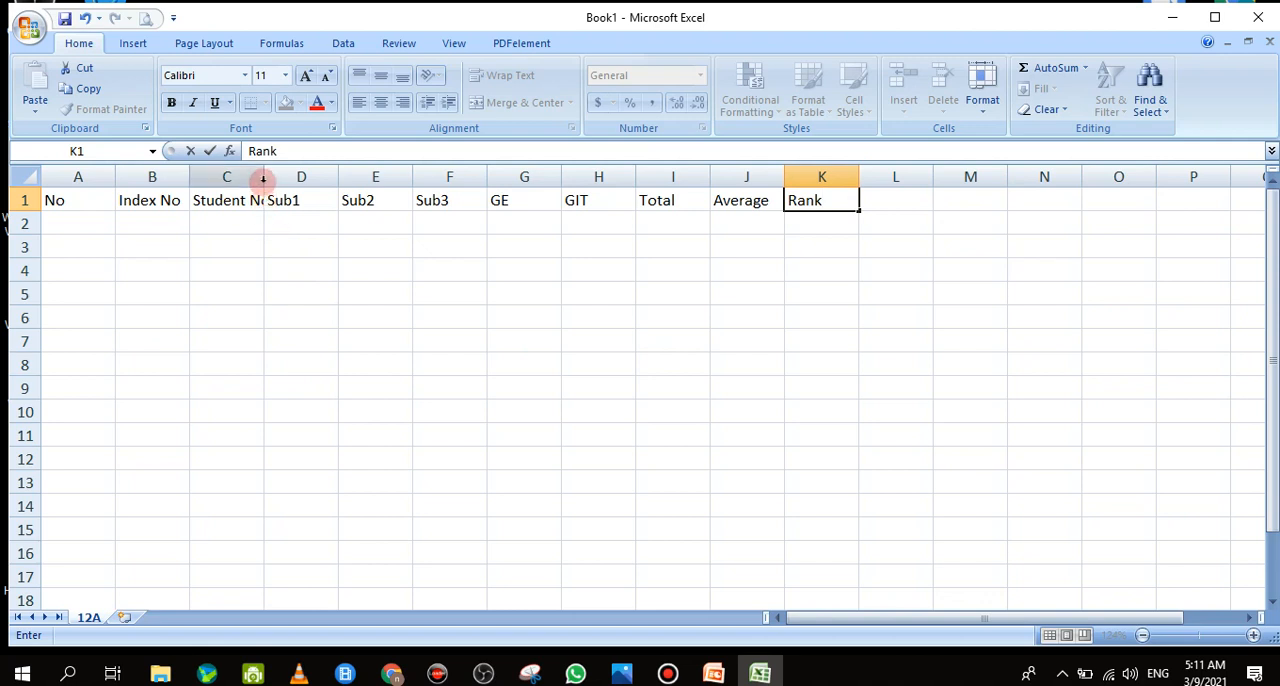
pyautogui.click(94, 221)
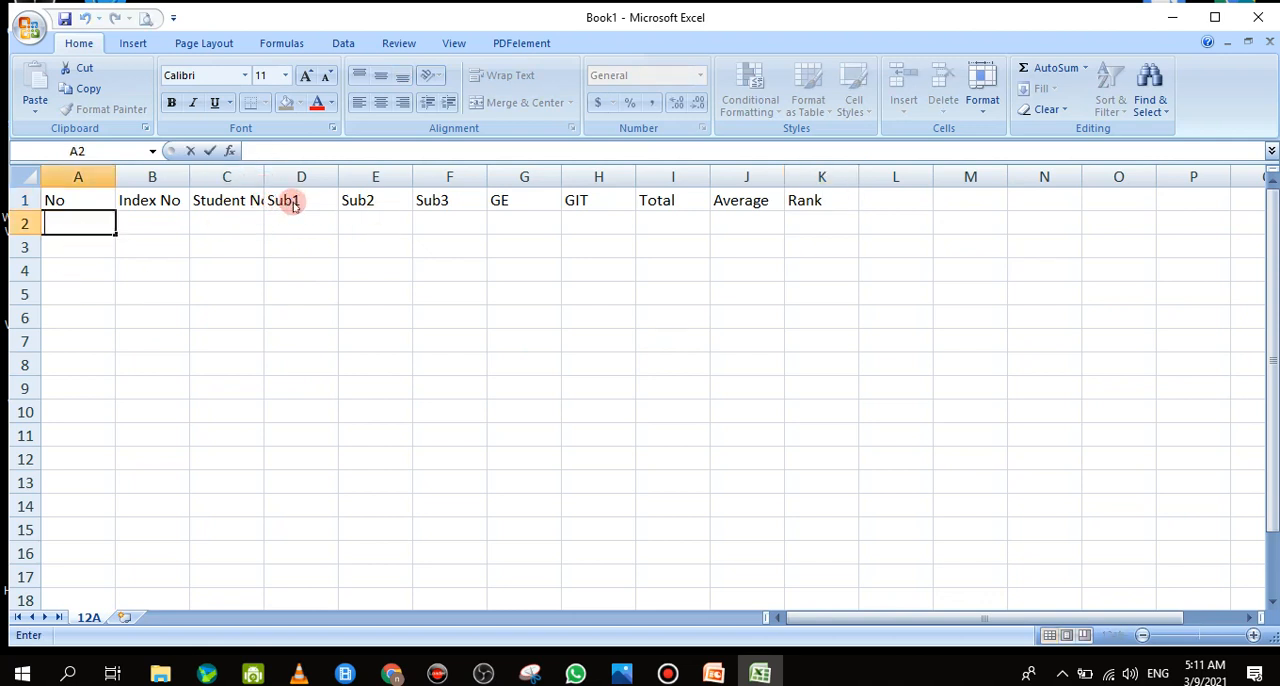
pyautogui.click(303, 277)
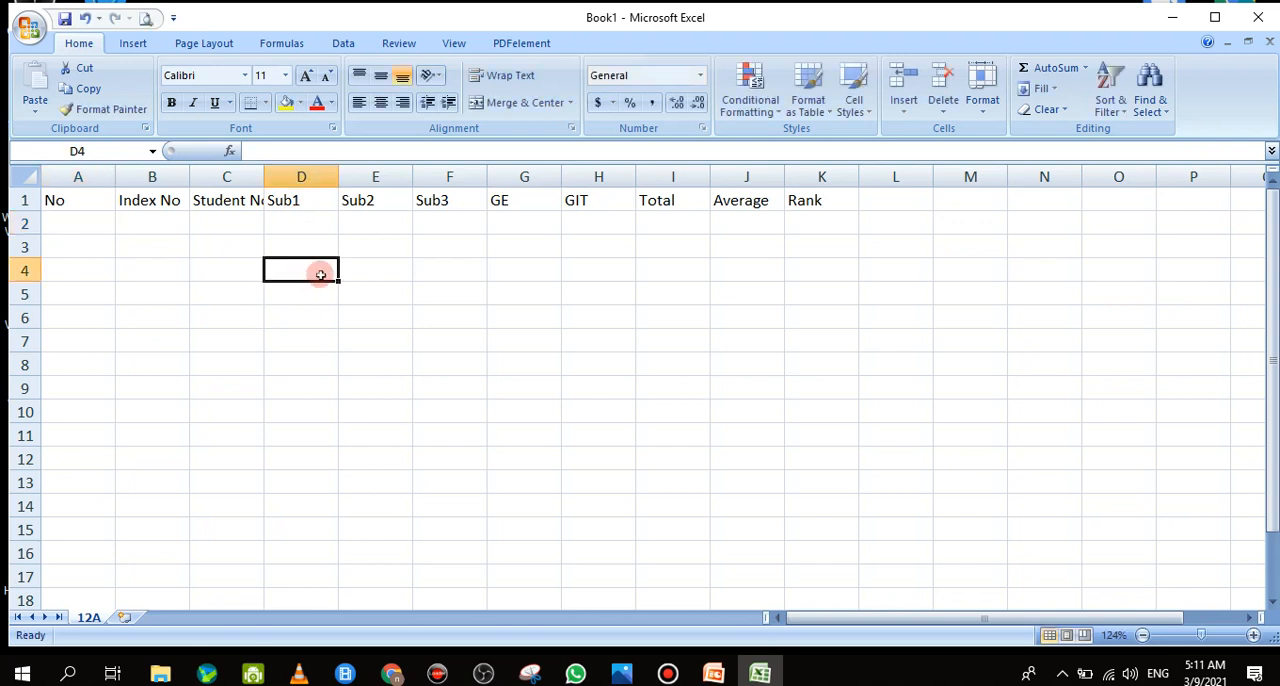
# Clear the Sub3 header from cell F1 and change the header in E1 to Su2
pyautogui.click(365, 200)
pyautogui.moveTo(365, 200); pyautogui.dragTo(434, 200)
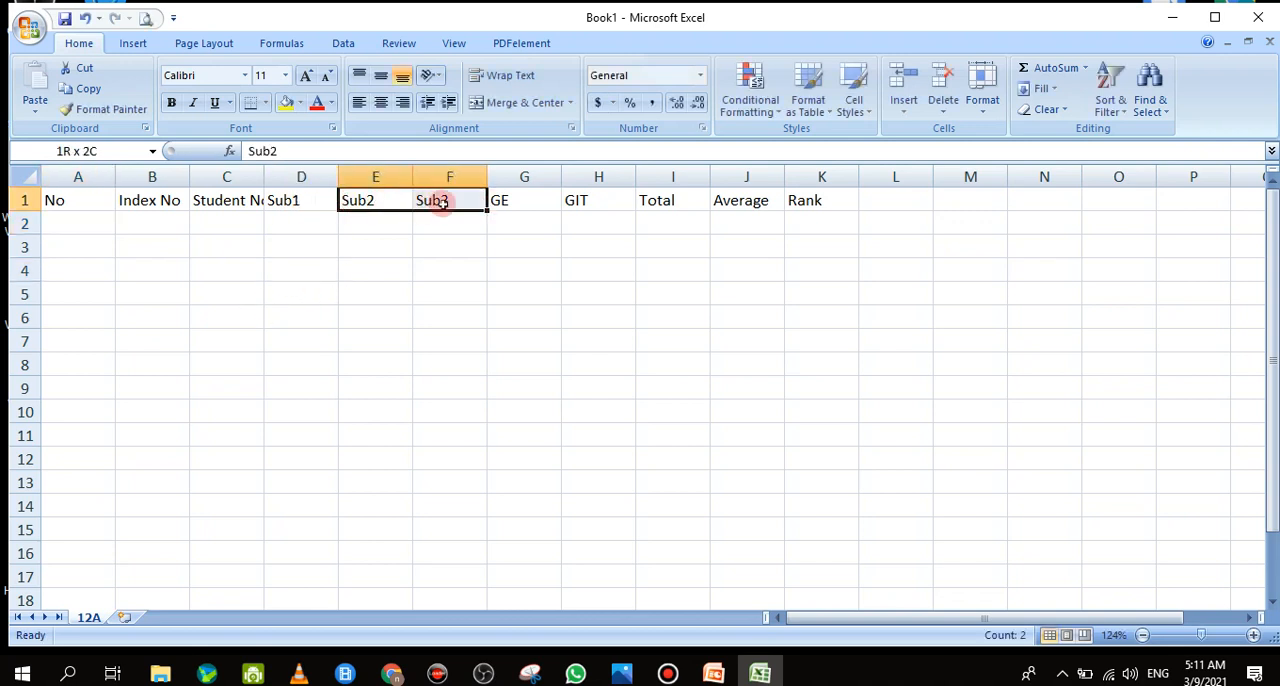
pyautogui.click(430, 200)
pyautogui.press('Delete')
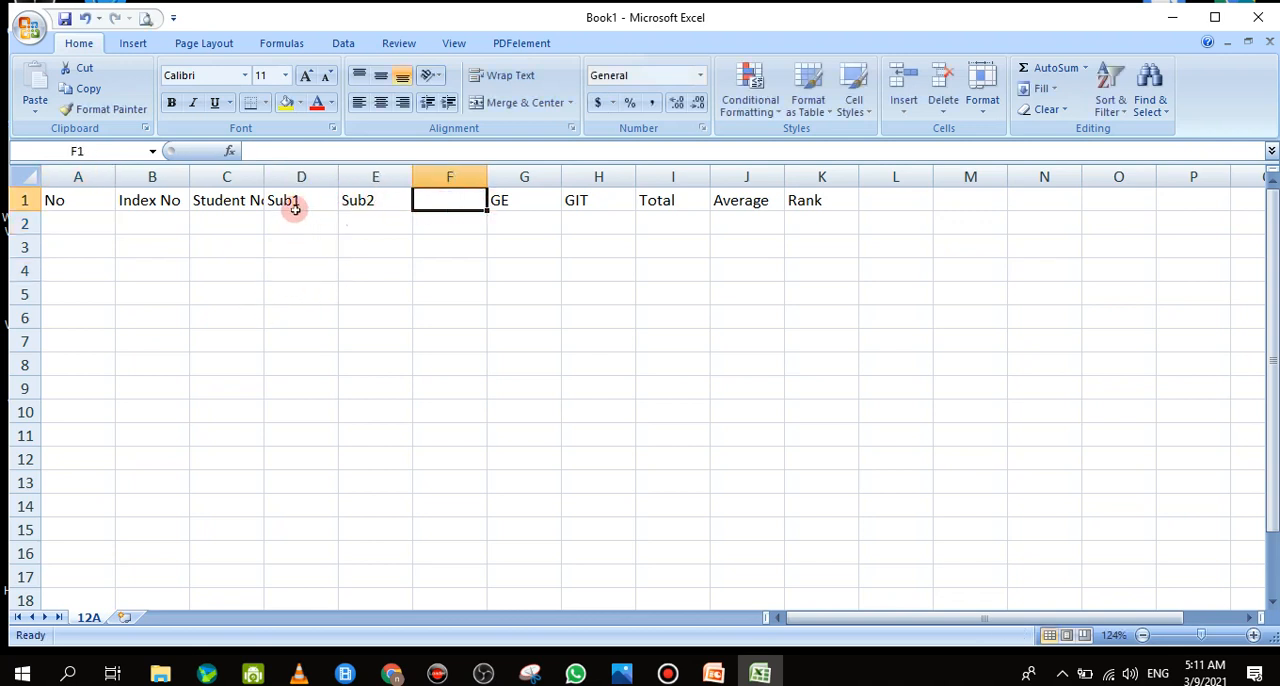
pyautogui.click(350, 200)
pyautogui.doubleClick(352, 204)
pyautogui.press('BackSpace')
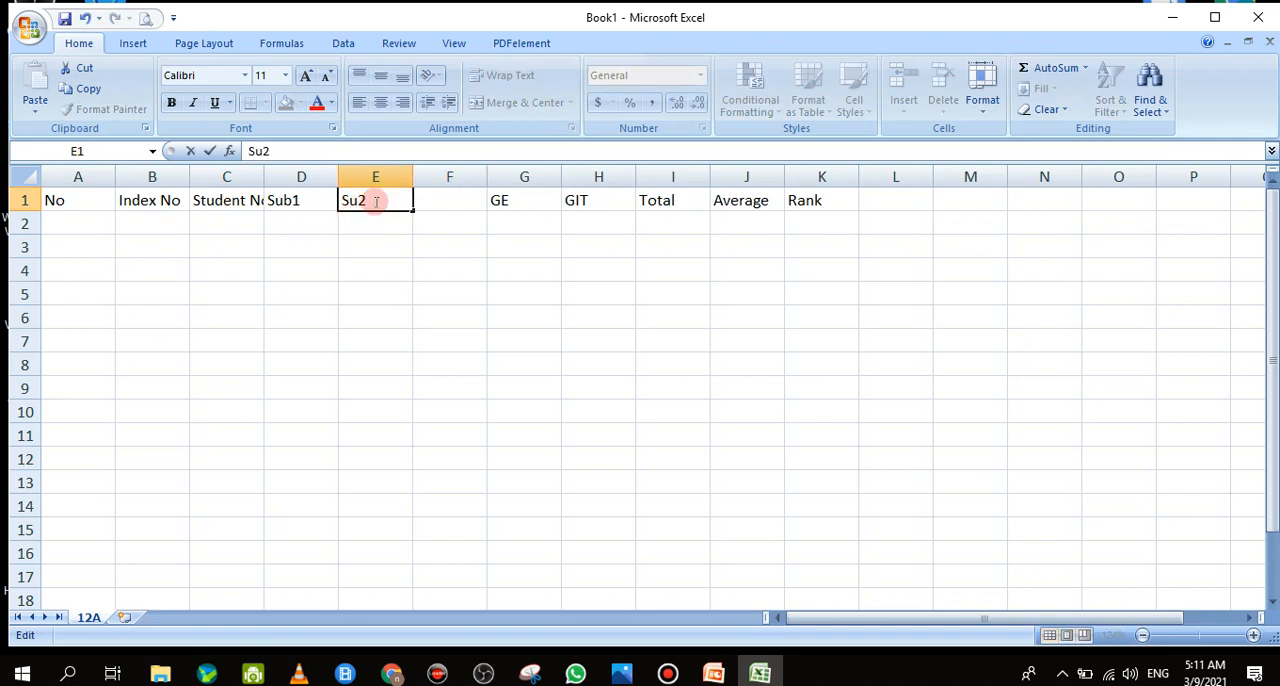
pyautogui.click(358, 228)
pyautogui.doubleClick(373, 203)
# Try clearing the Sub1 header in D1, undo that deletion, and clear the header in E1 instead
pyautogui.click(305, 201)
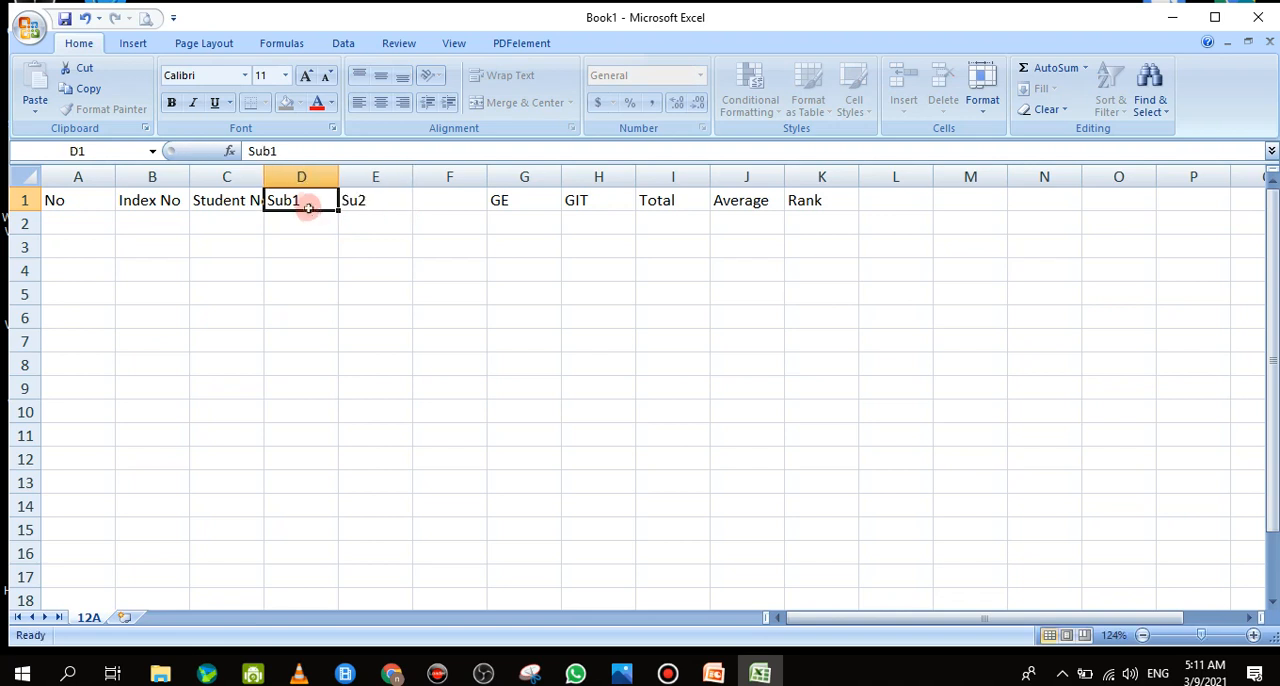
pyautogui.press('Delete')
pyautogui.click(366, 207)
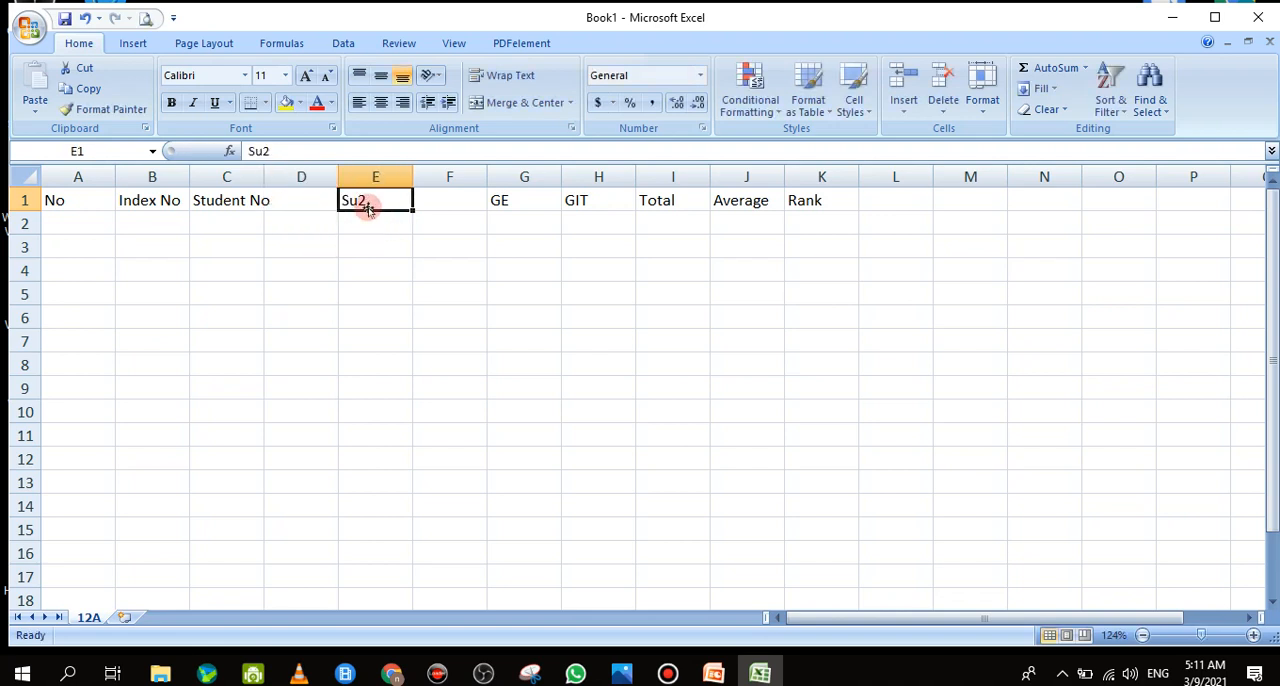
pyautogui.click(85, 20)
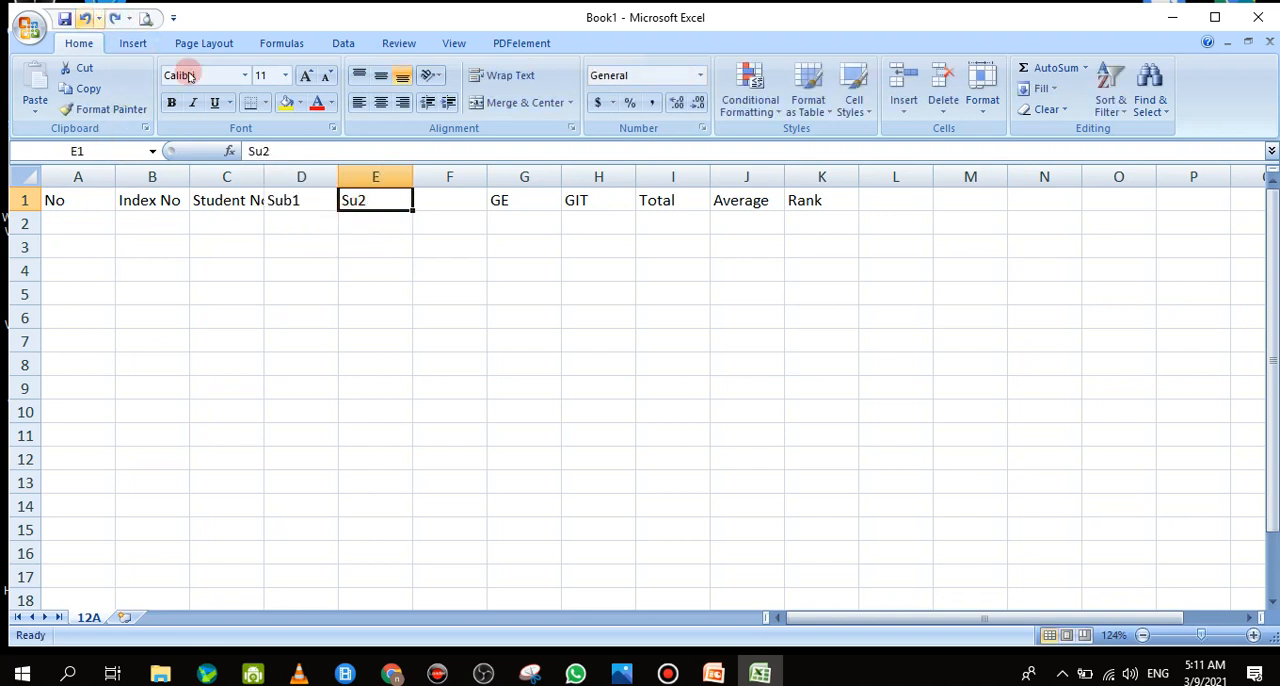
pyautogui.press('Delete')
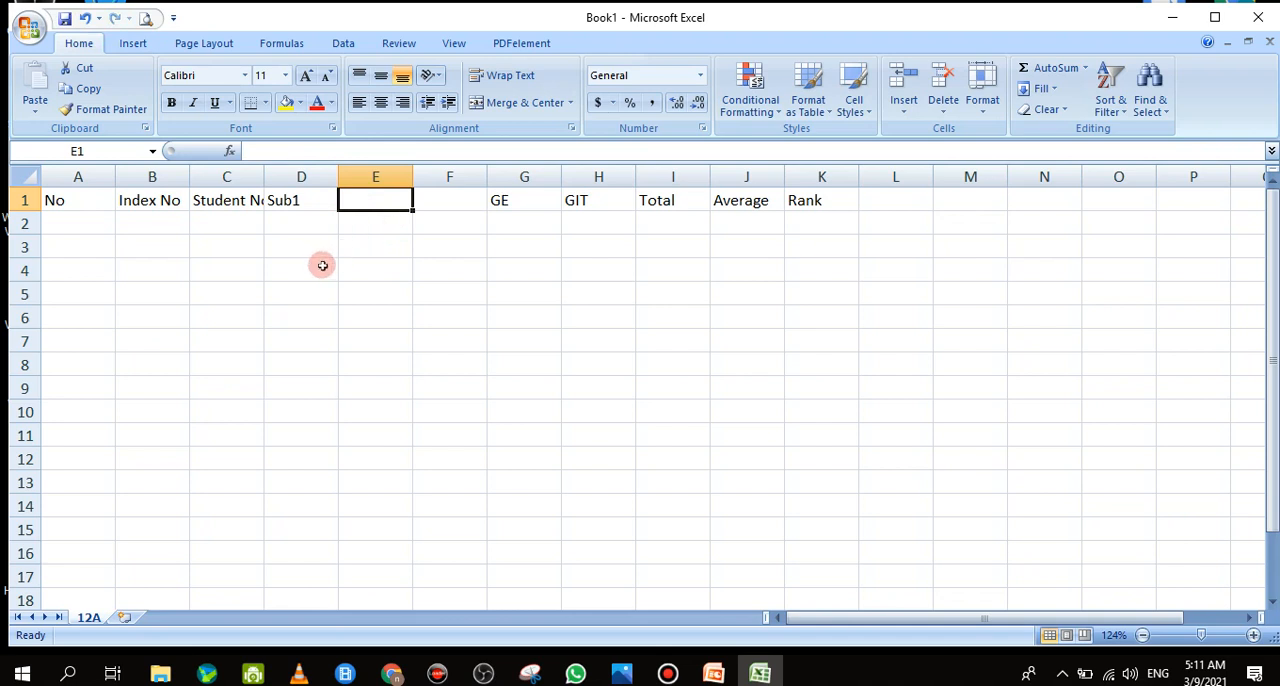
pyautogui.press('Return')
# Fill the Sub1 header series from D1 across to F1 again, producing Sub2 and Sub3
pyautogui.doubleClick(312, 202)
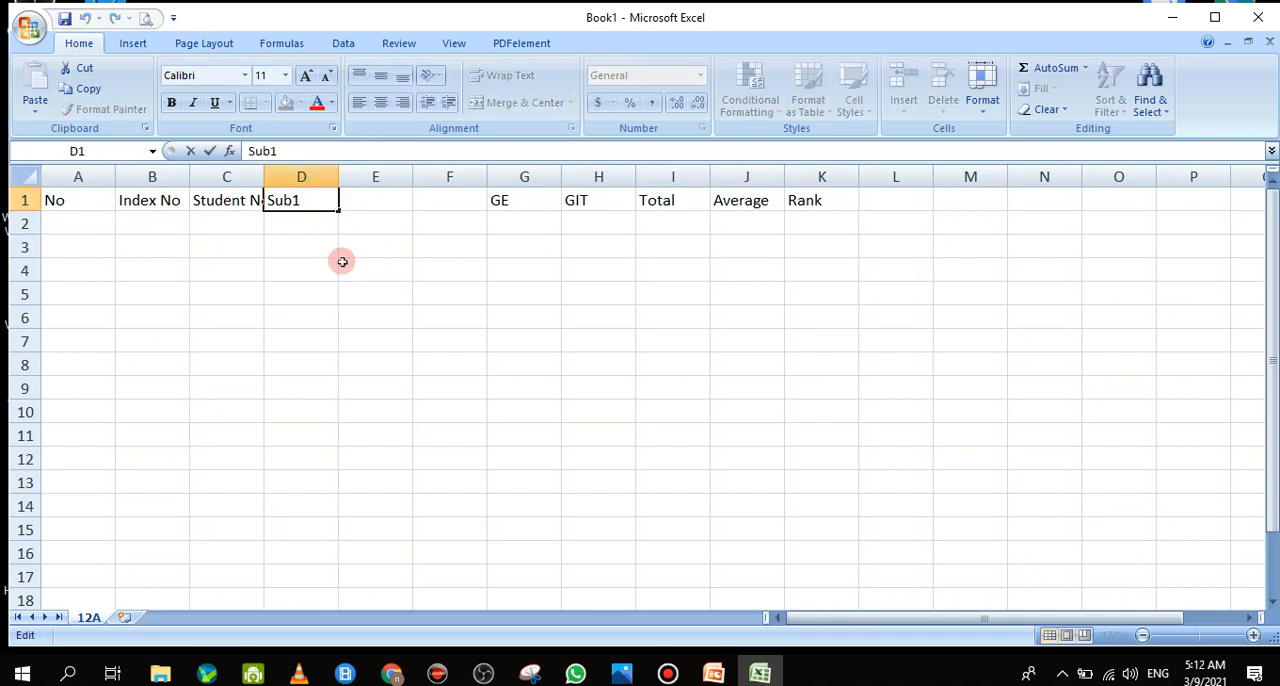
pyautogui.click(307, 224)
pyautogui.click(315, 201)
pyautogui.doubleClick(315, 201)
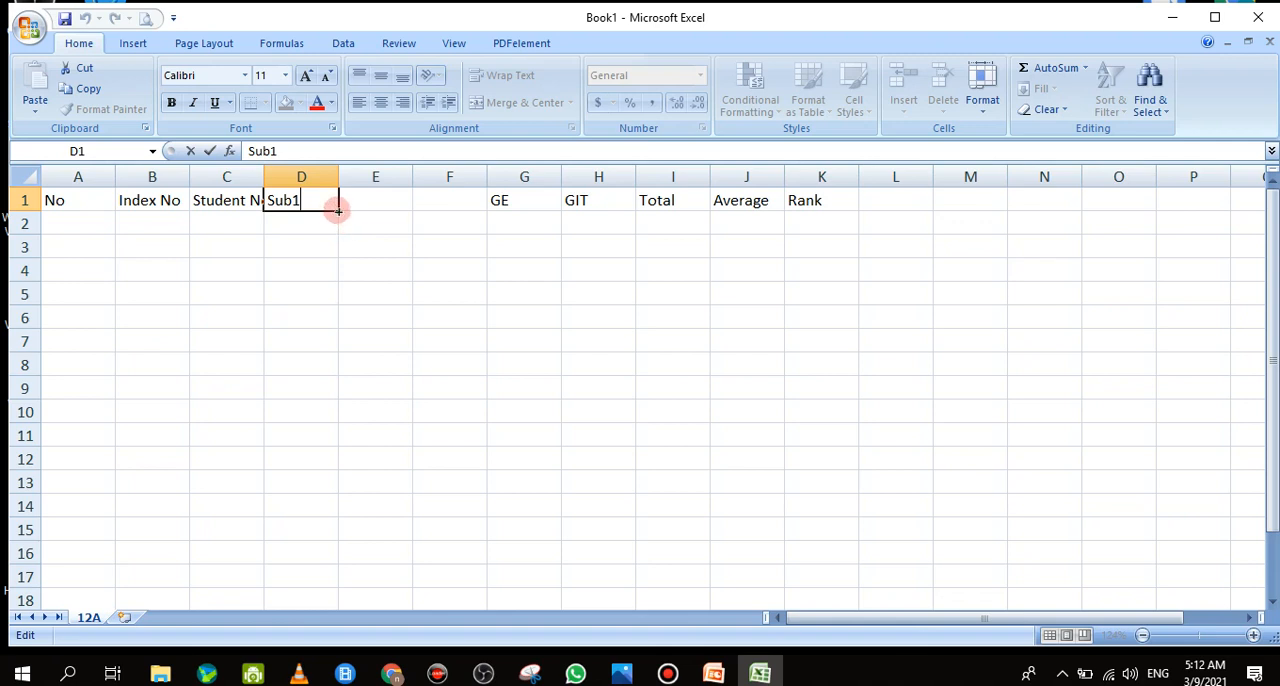
pyautogui.moveTo(338, 211); pyautogui.dragTo(338, 211)
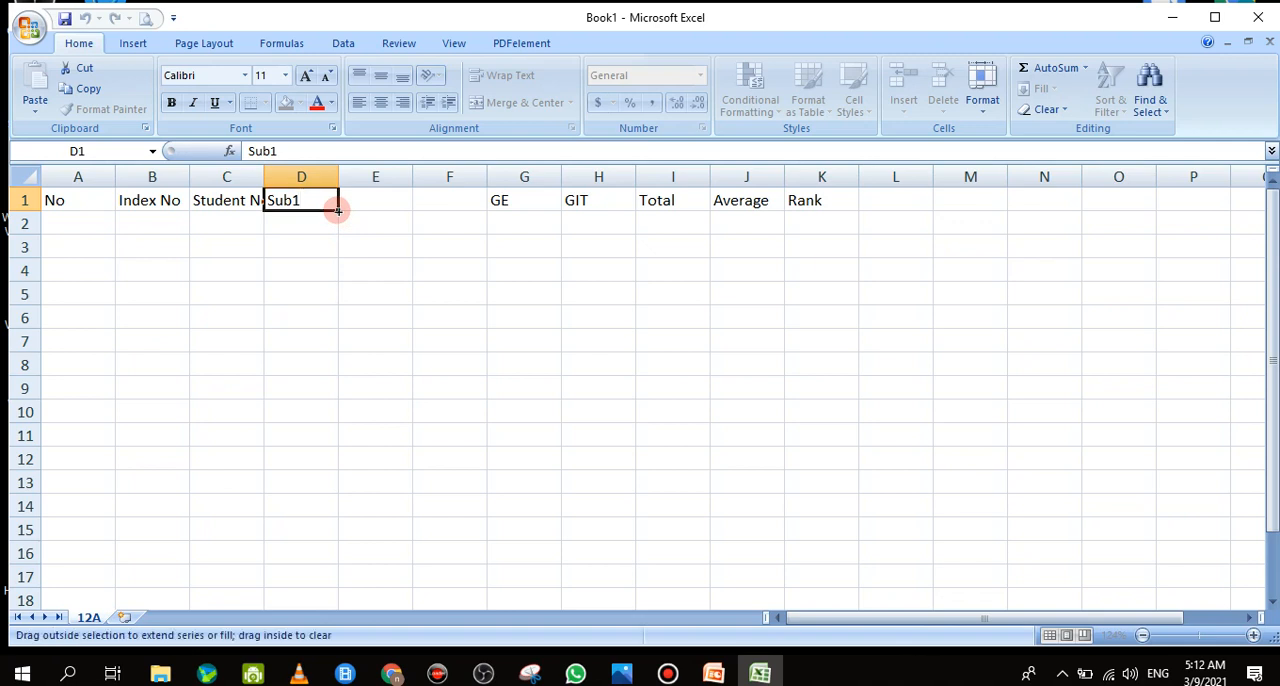
pyautogui.moveTo(338, 210); pyautogui.dragTo(490, 203)
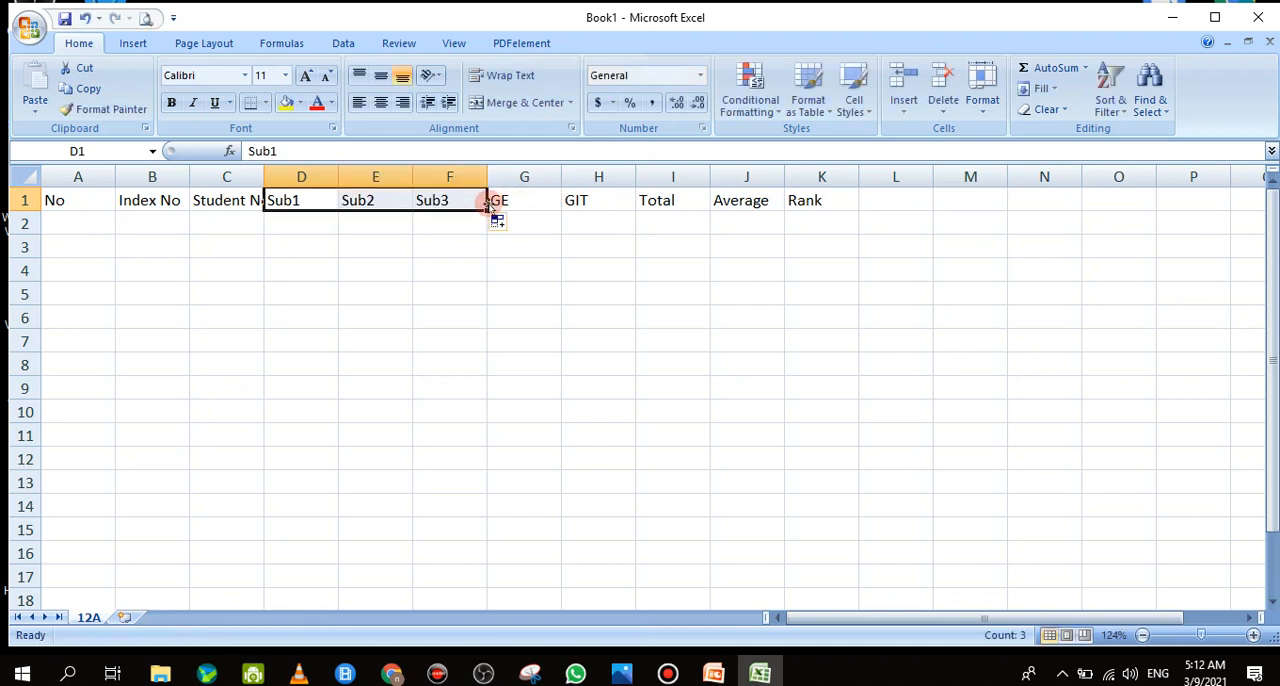
# Enter 1 and 2 in cells A2 and A3 and fill the number series down to 10 in A11
pyautogui.click(90, 228)
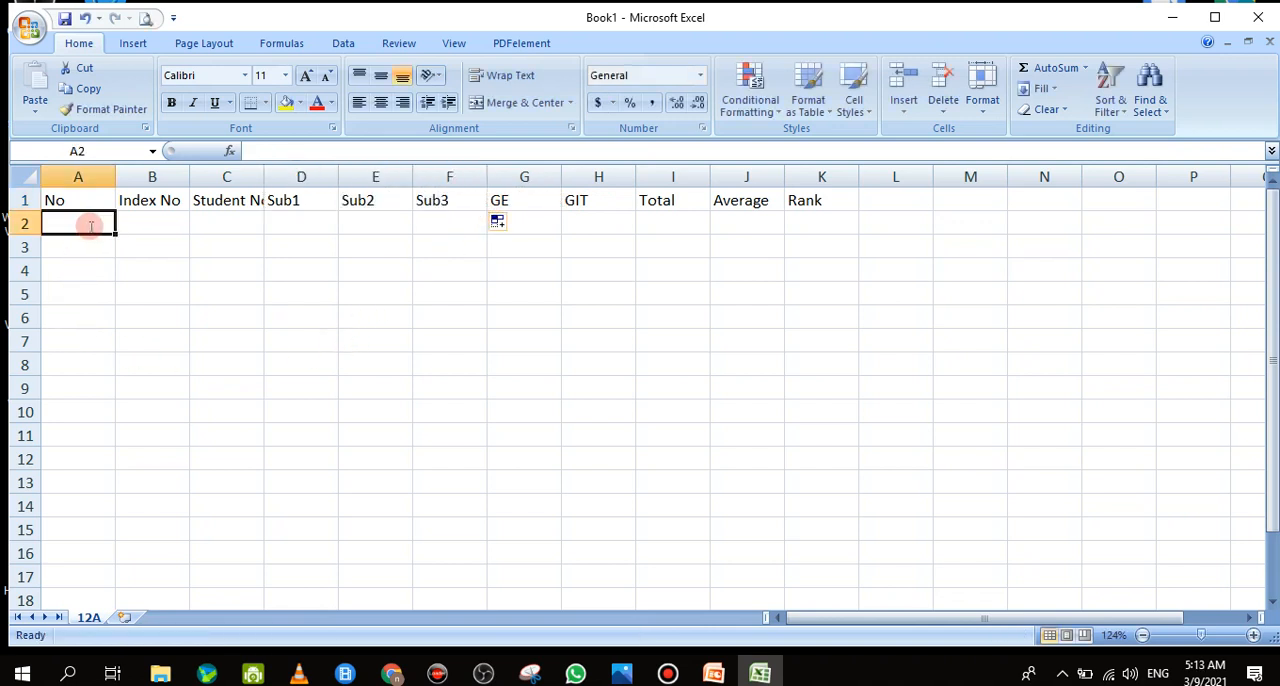
pyautogui.write('1')
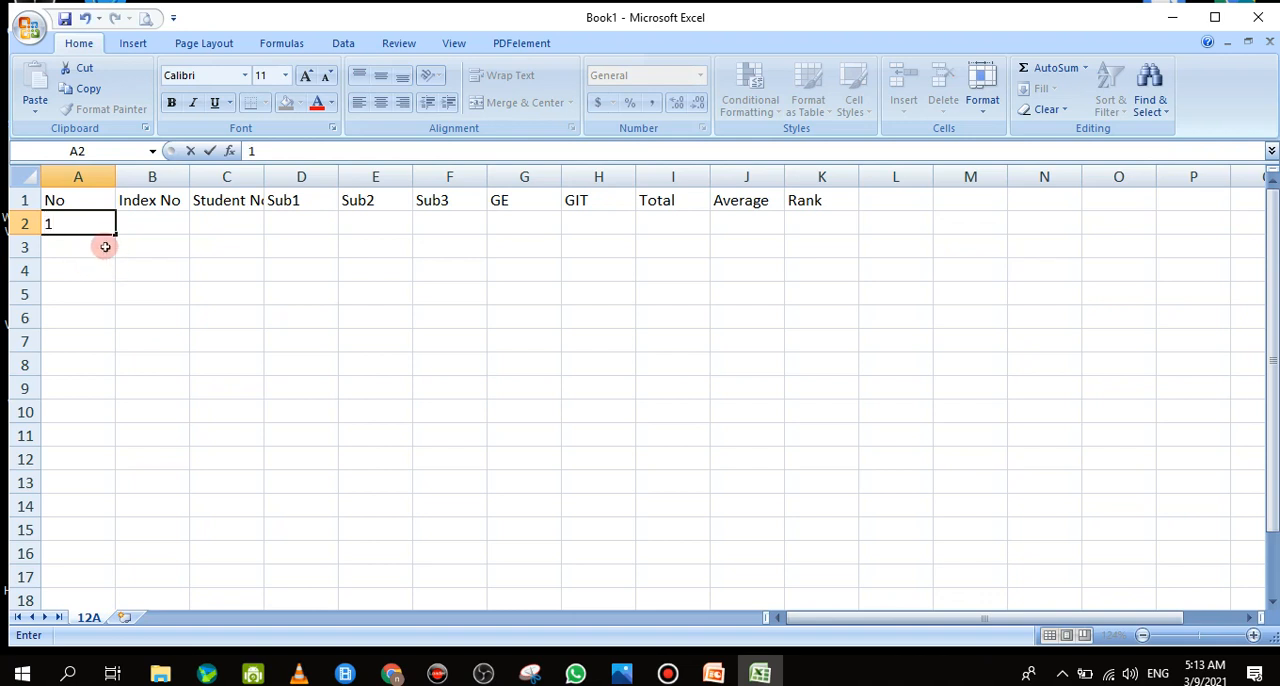
pyautogui.click(100, 245)
pyautogui.write('2')
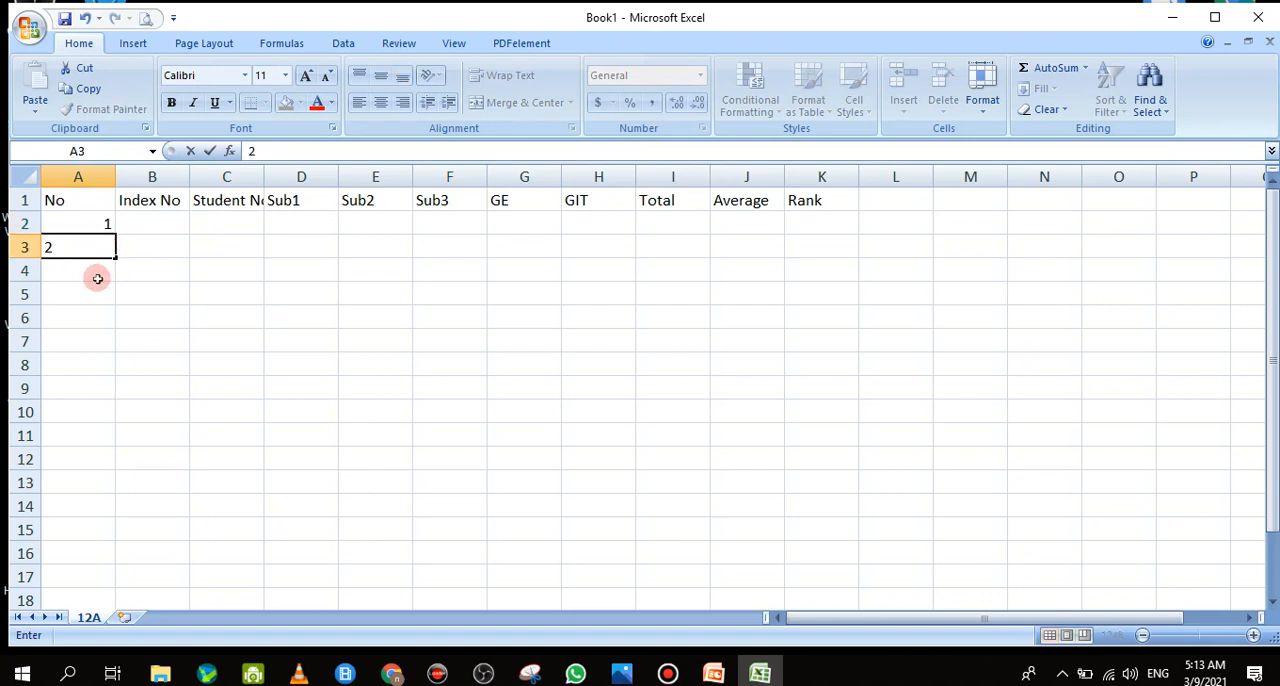
pyautogui.click(97, 275)
pyautogui.moveTo(100, 223); pyautogui.dragTo(105, 247)
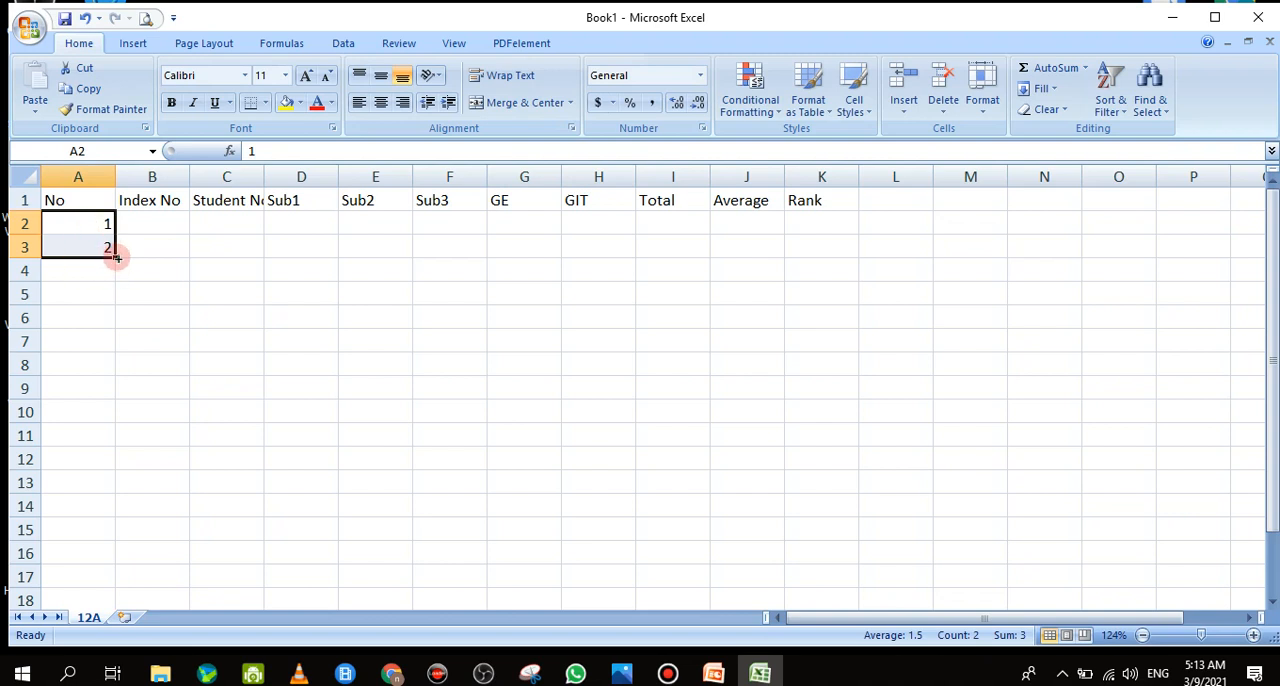
pyautogui.moveTo(114, 257); pyautogui.dragTo(88, 442)
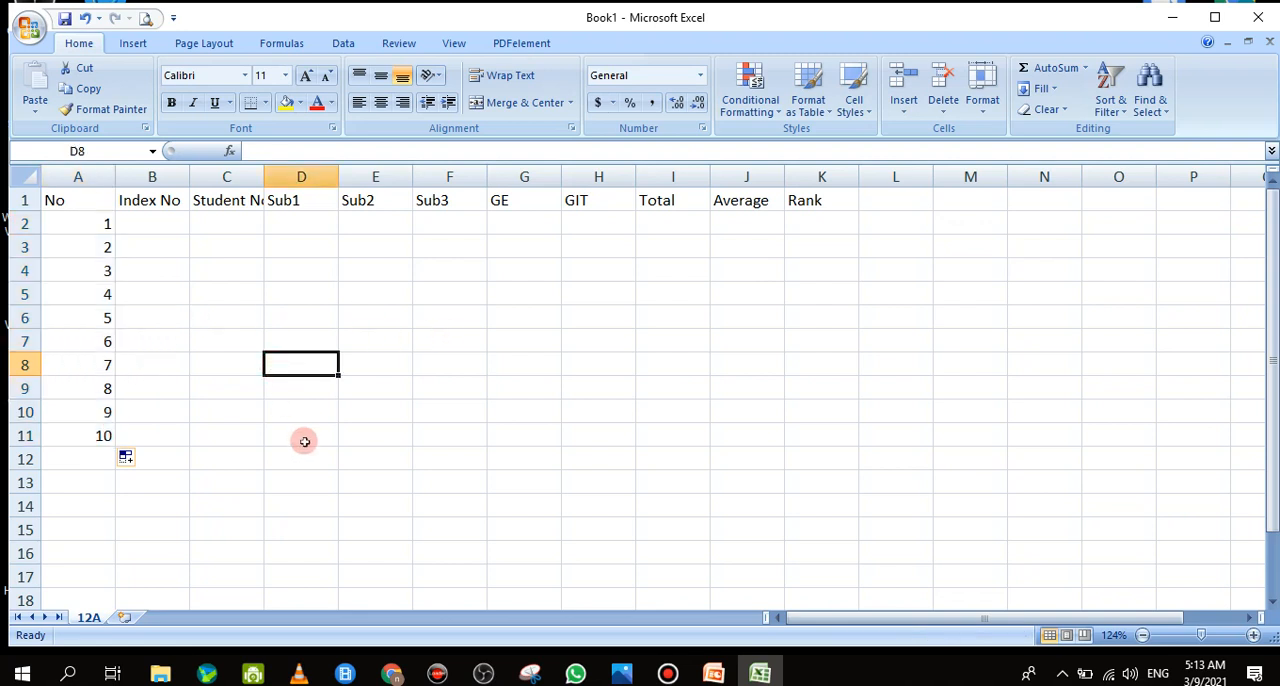
# Try an even-number series by entering 2 and 4 in D8 and D9, filling down to 14 in D14, and clear it
pyautogui.write('2')
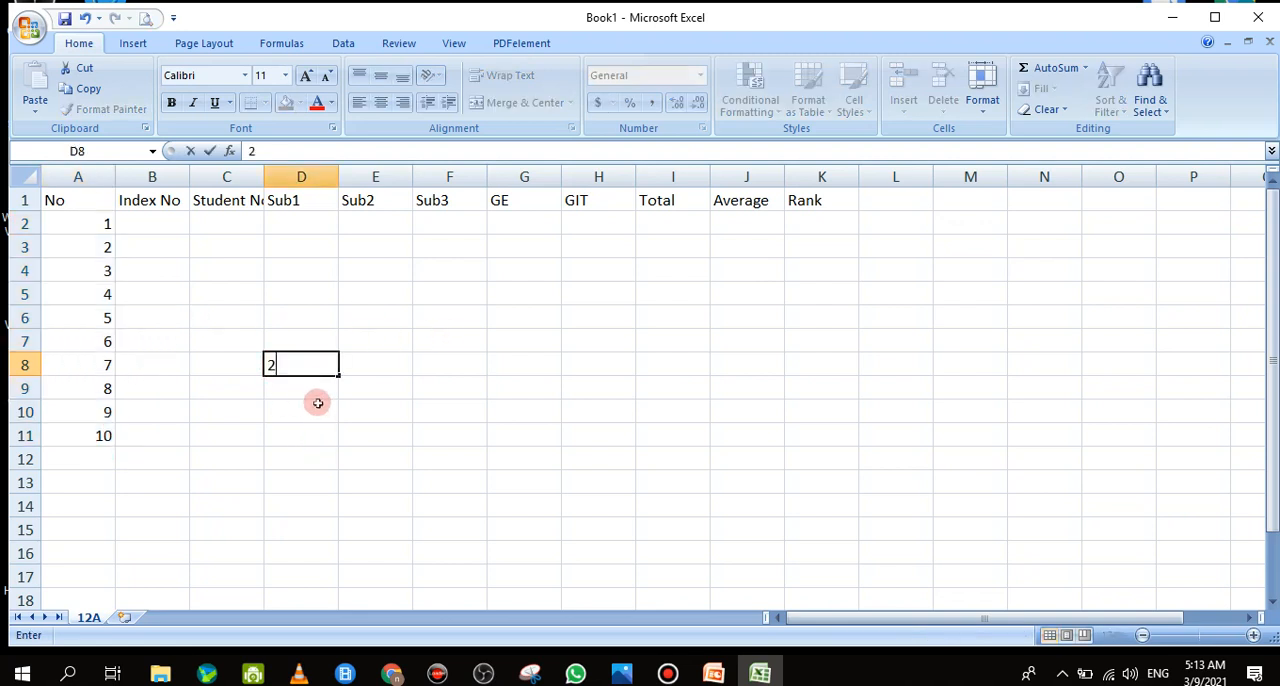
pyautogui.click(313, 388)
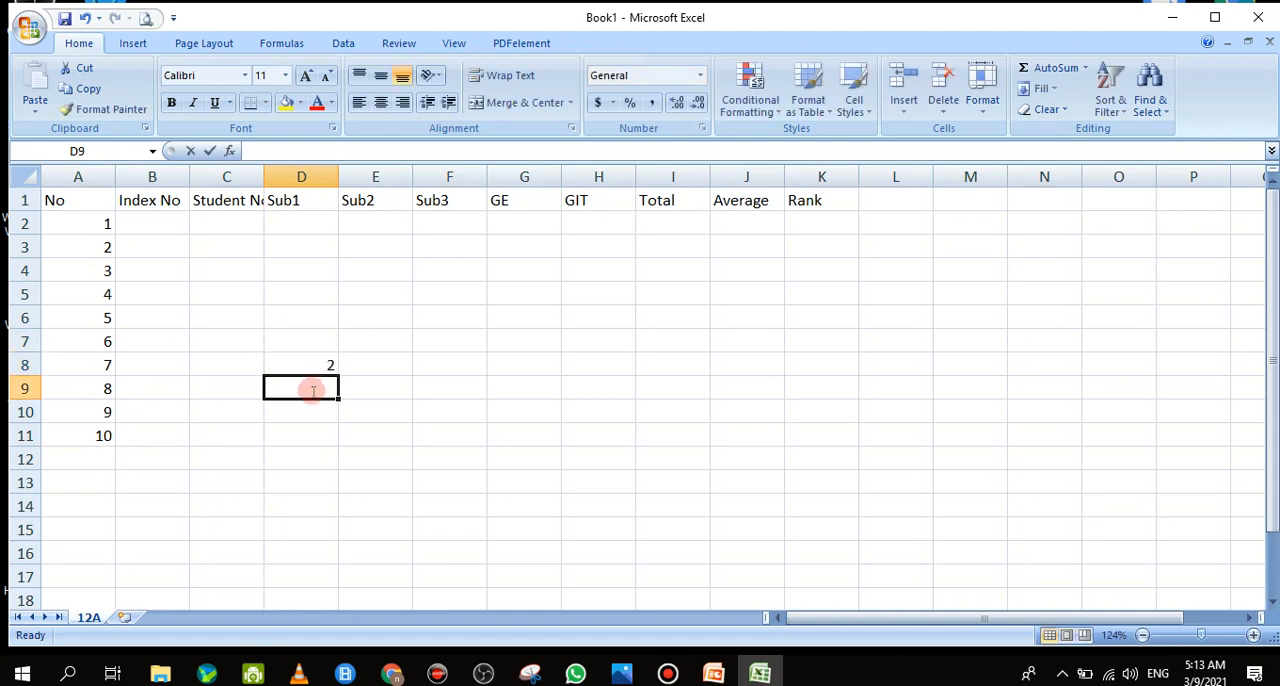
pyautogui.write('4')
pyautogui.click(329, 416)
pyautogui.moveTo(329, 368); pyautogui.dragTo(325, 507)
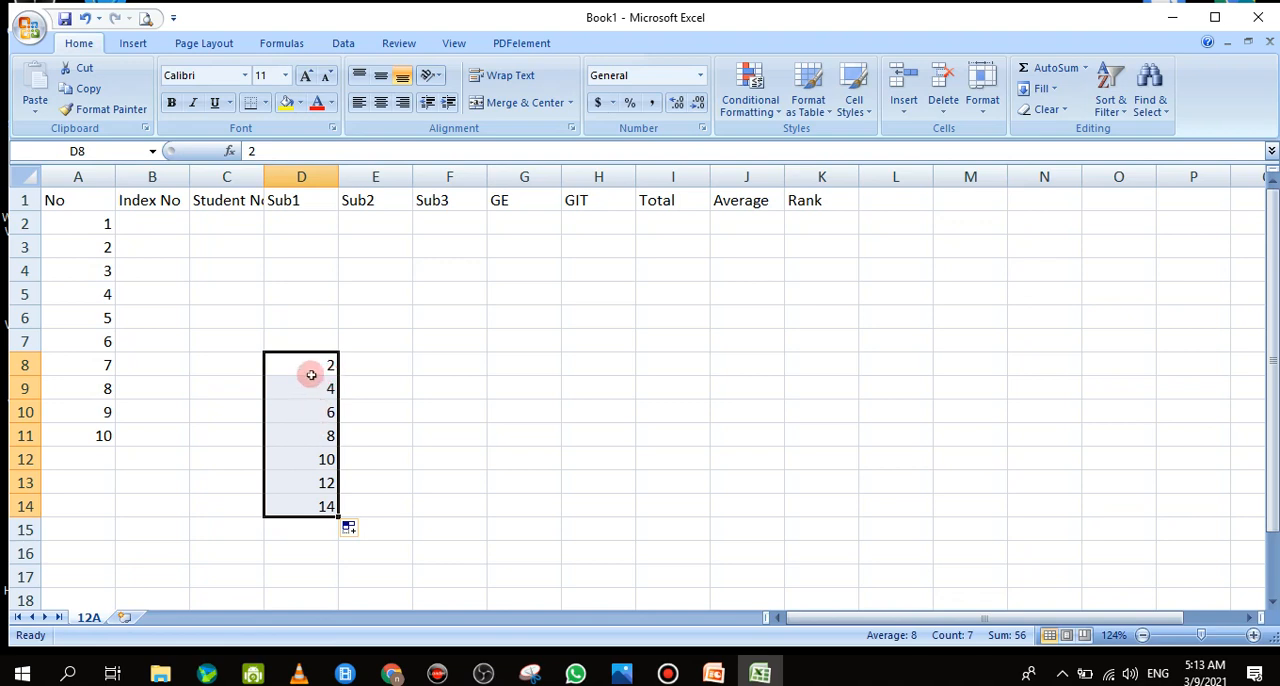
pyautogui.moveTo(311, 372); pyautogui.dragTo(309, 504)
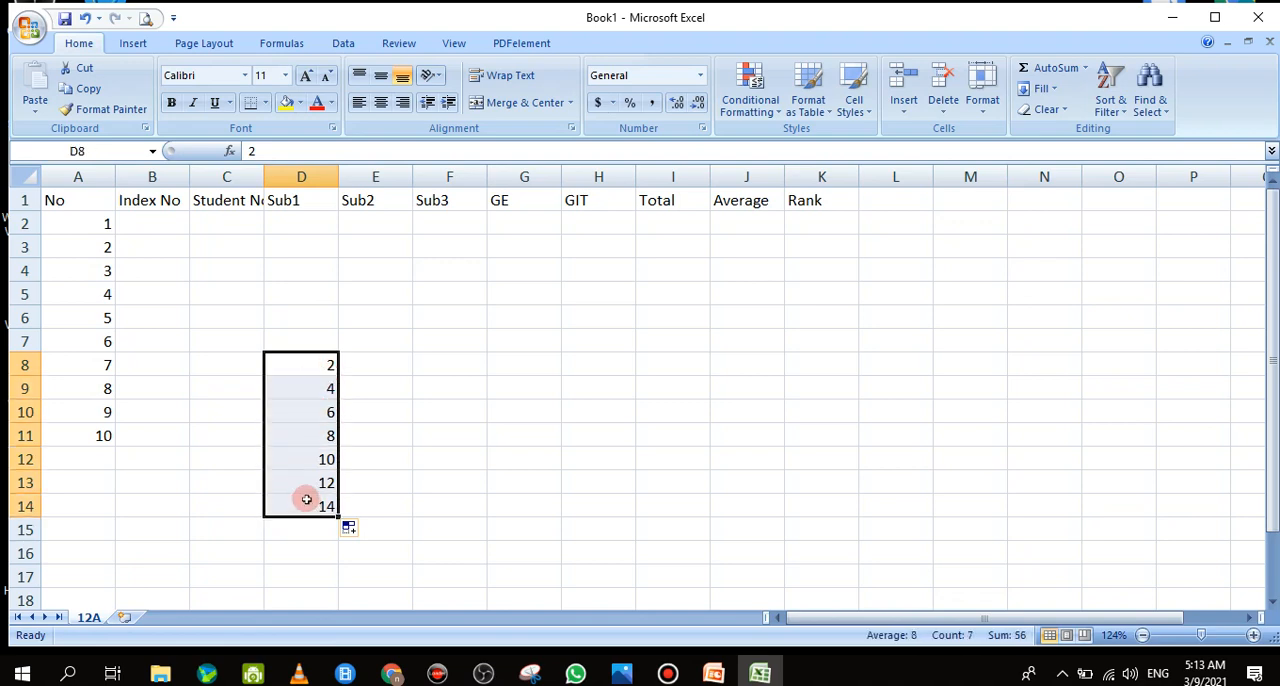
pyautogui.press('Delete')
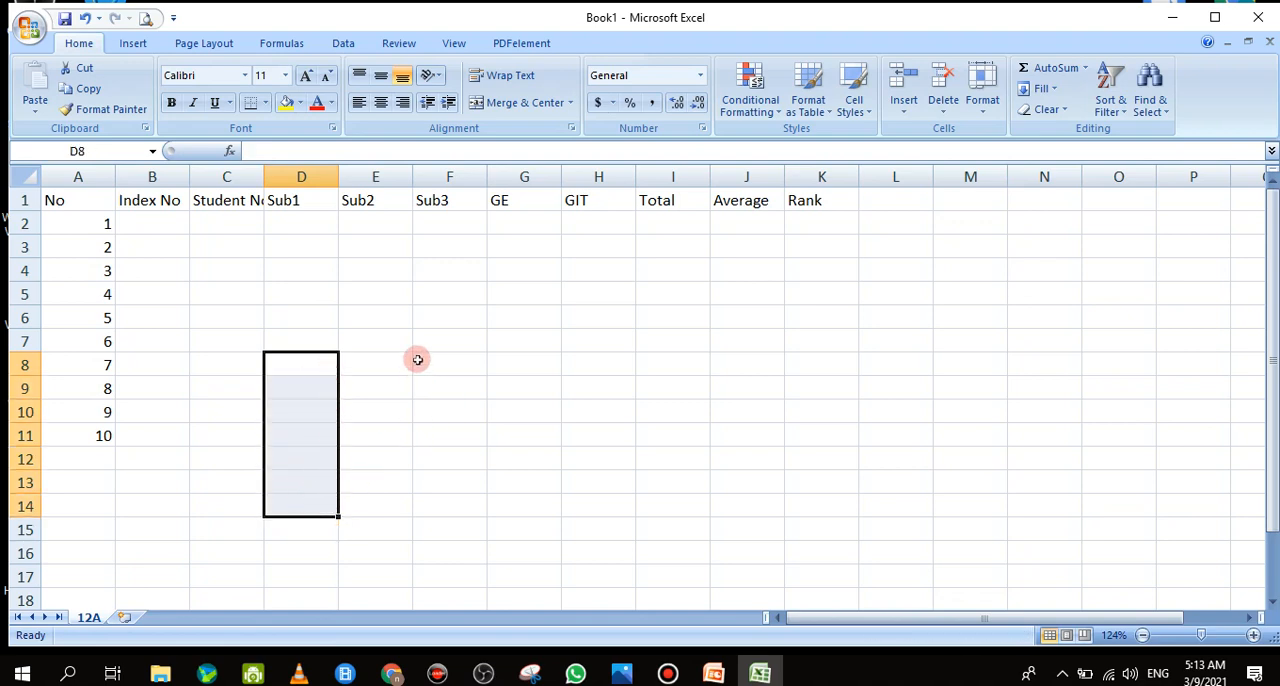
# Enter Mon in cell D8 and fill the weekday series across to Sat in I8
pyautogui.click(295, 364)
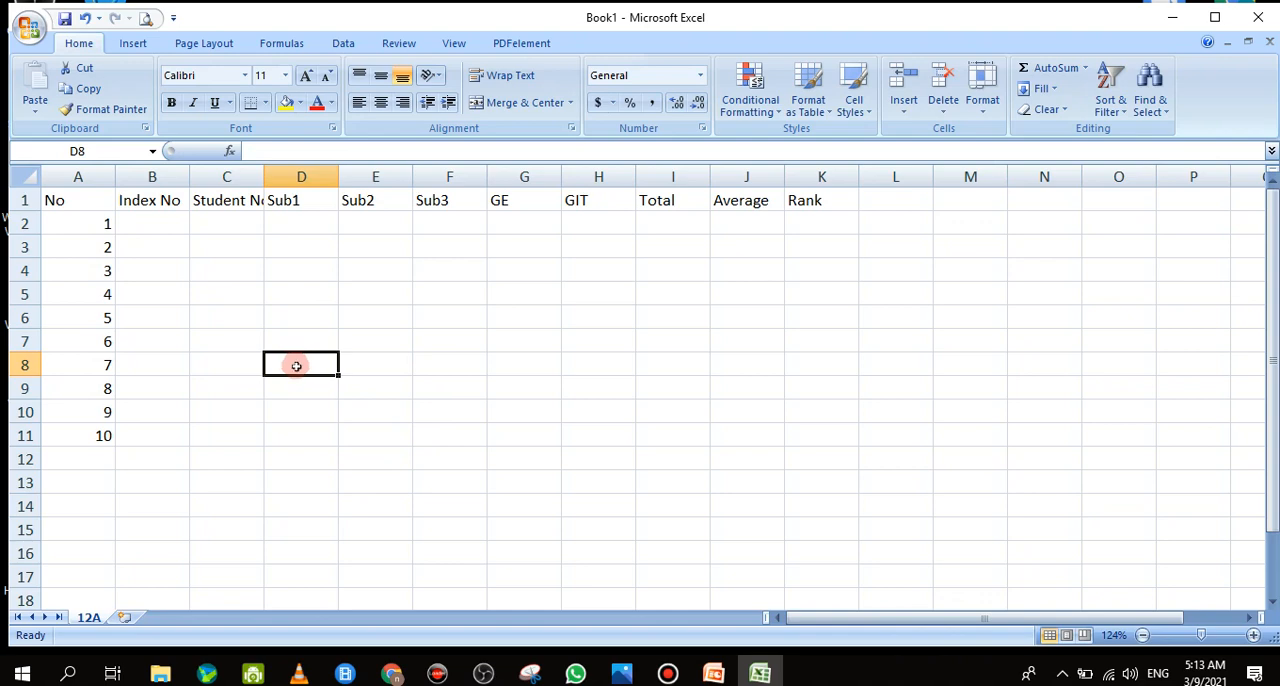
pyautogui.write('Mon')
pyautogui.click(421, 426)
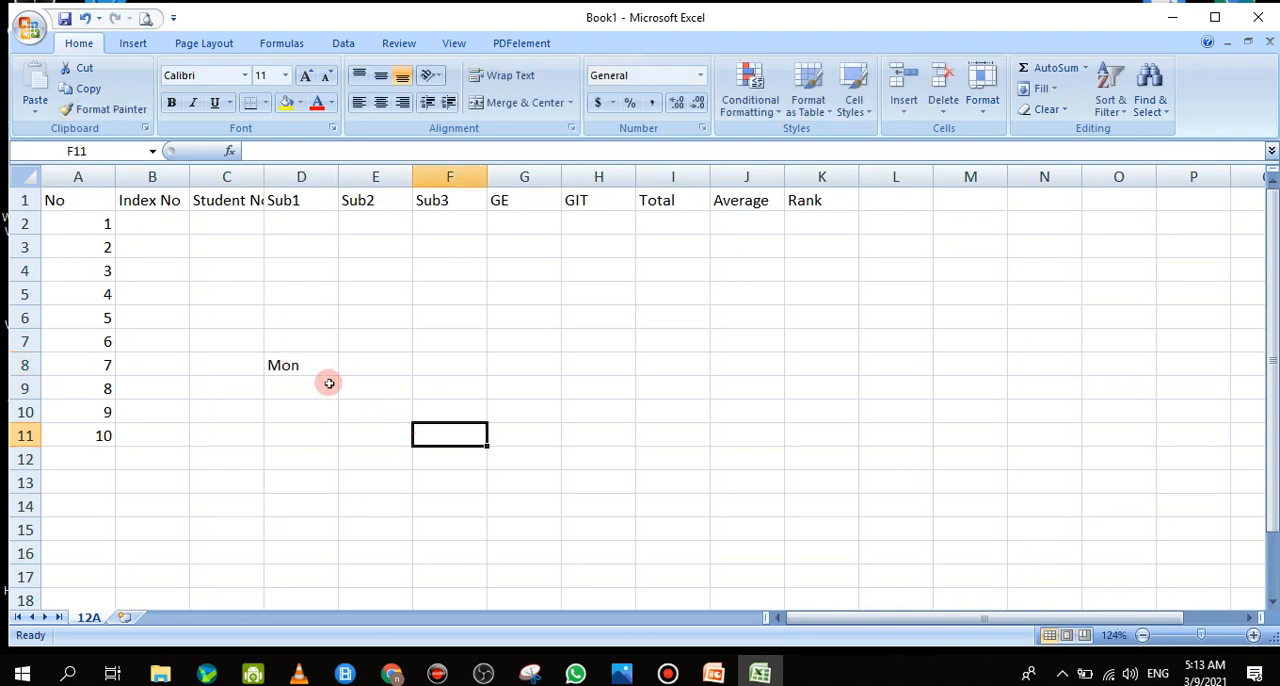
pyautogui.click(320, 366)
pyautogui.moveTo(338, 376); pyautogui.dragTo(731, 366)
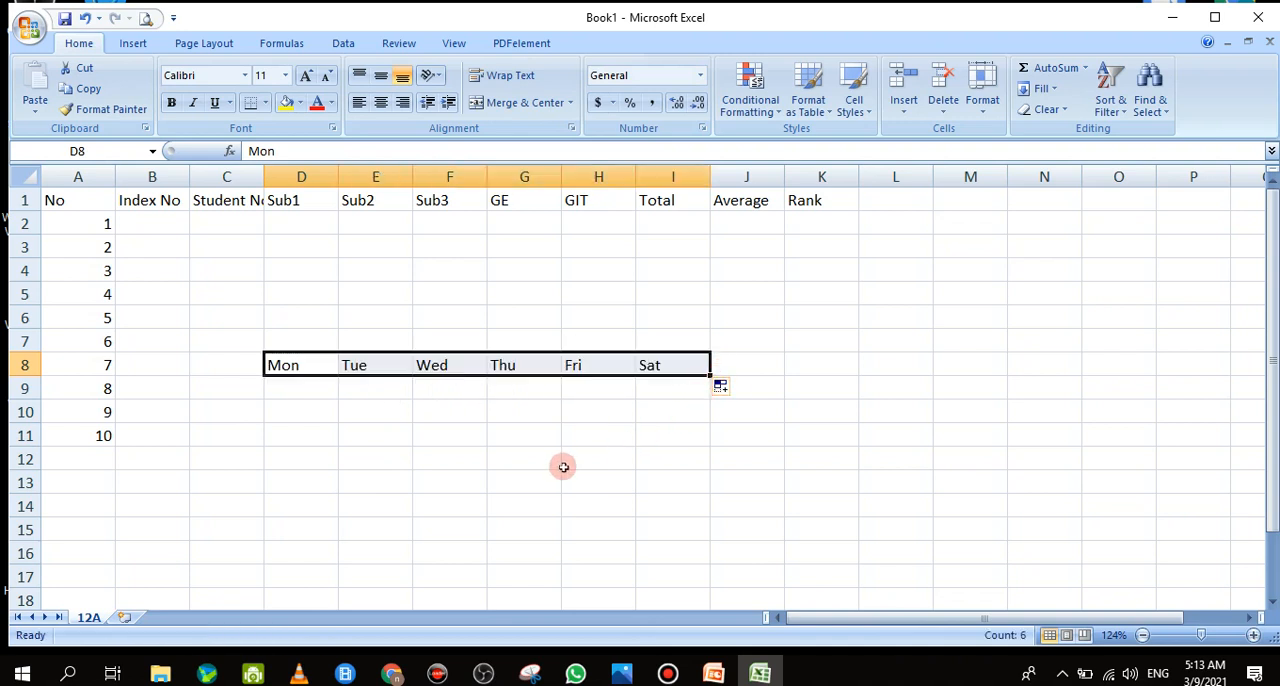
pyautogui.click(287, 388)
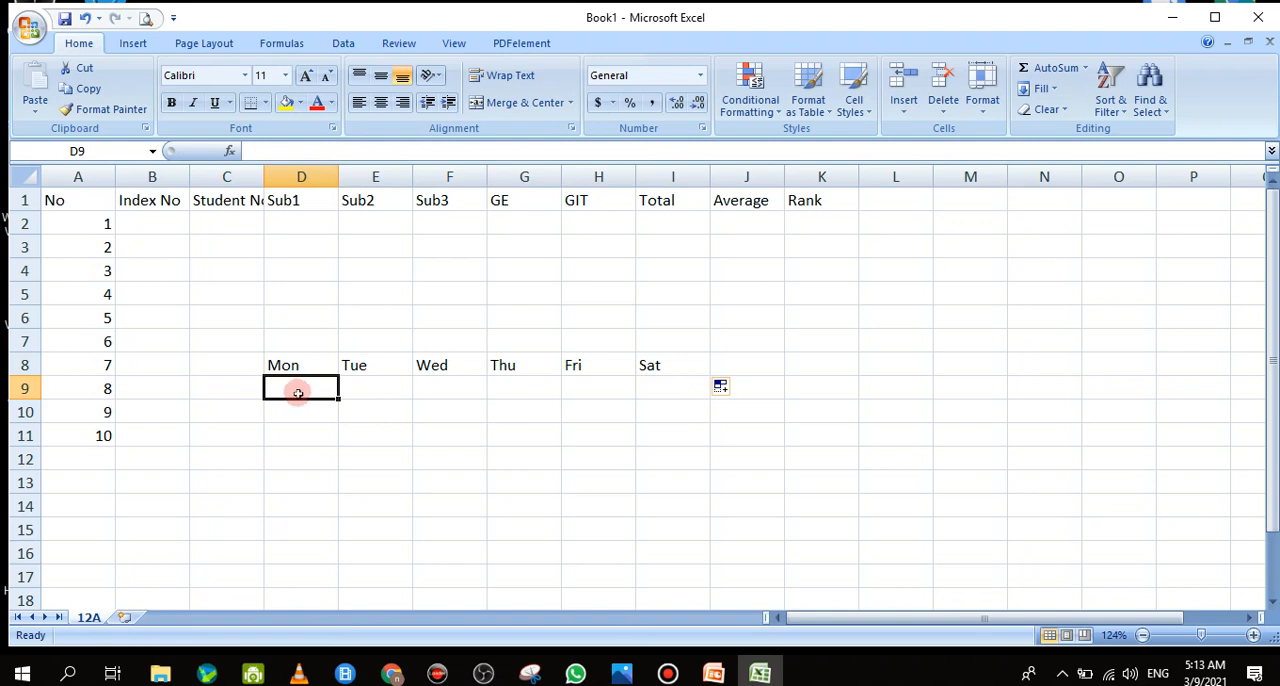
# Enter Jan in cell D9 and fill the month series across to Jul in J9
pyautogui.write('Janu')
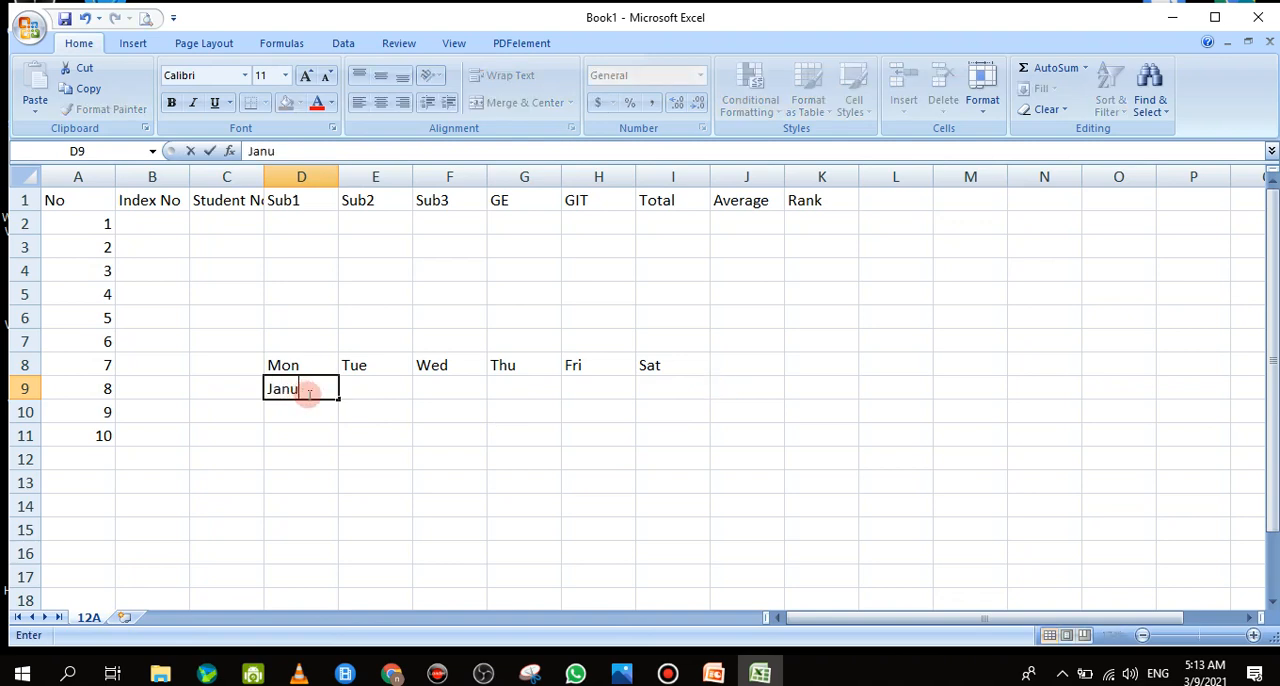
pyautogui.press('BackSpace')
pyautogui.press('Return')
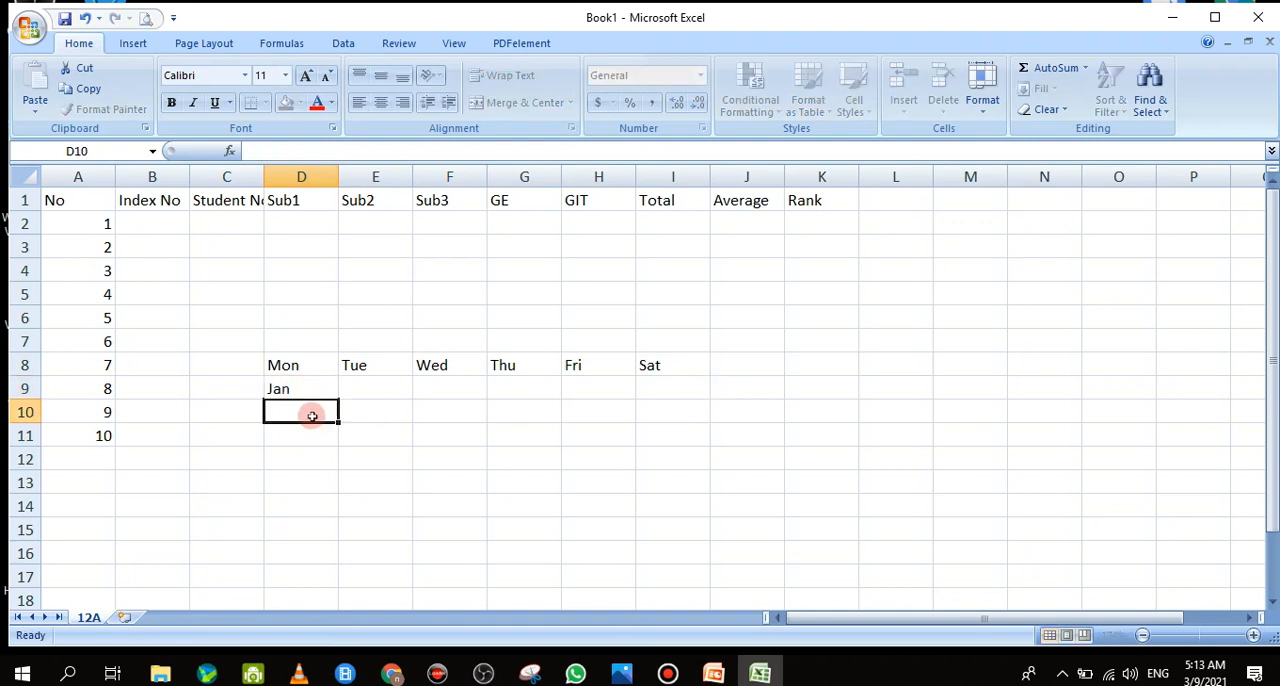
pyautogui.click(306, 392)
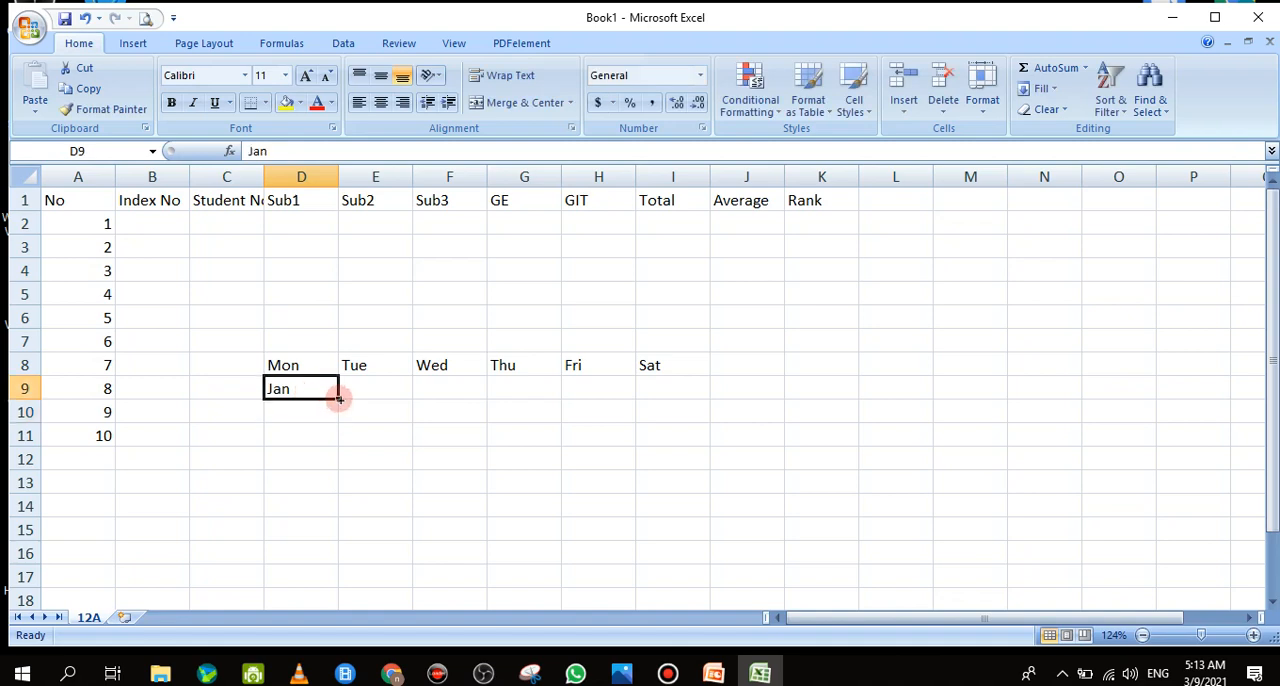
pyautogui.moveTo(339, 398); pyautogui.dragTo(757, 400)
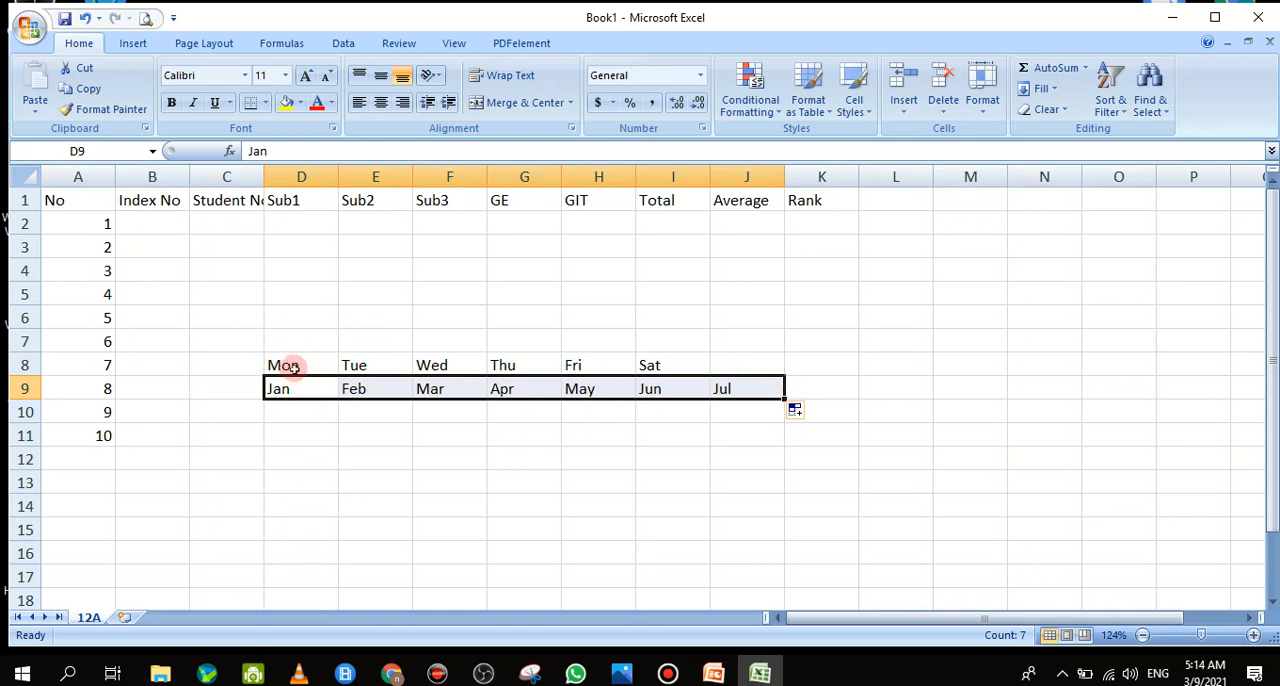
# Clear the weekday and month sample series from D8:J10
pyautogui.moveTo(293, 368); pyautogui.dragTo(749, 400)
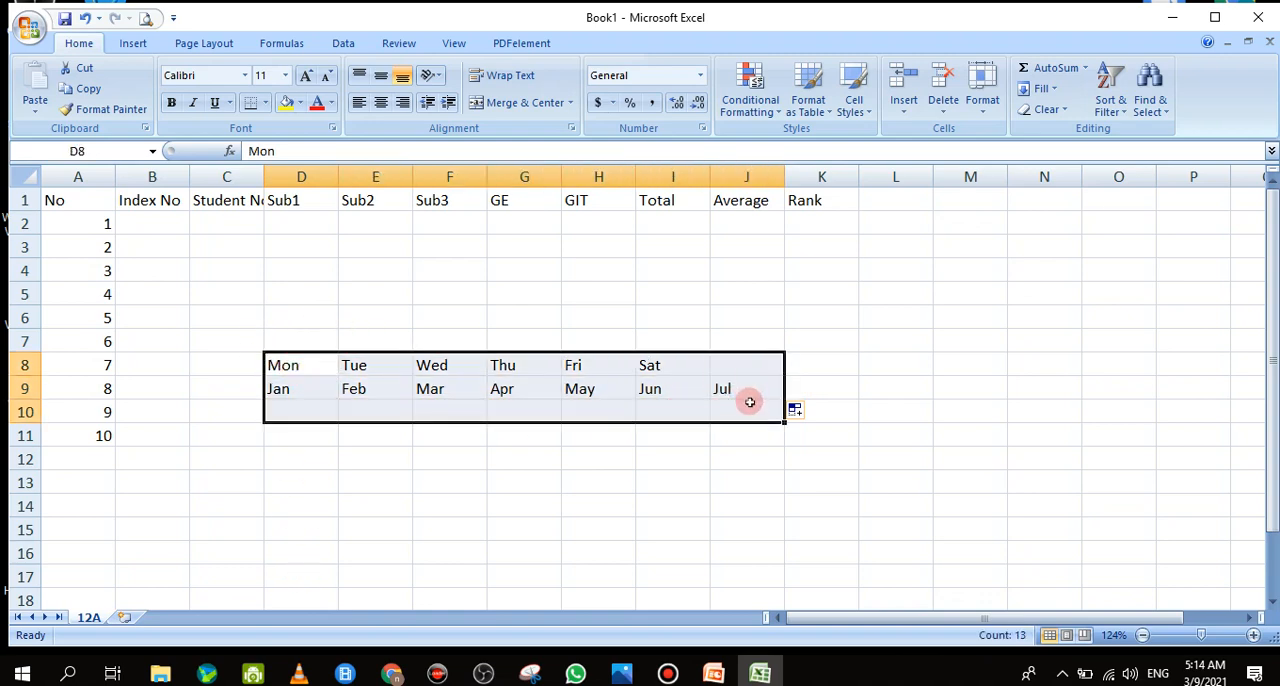
pyautogui.press('Delete')
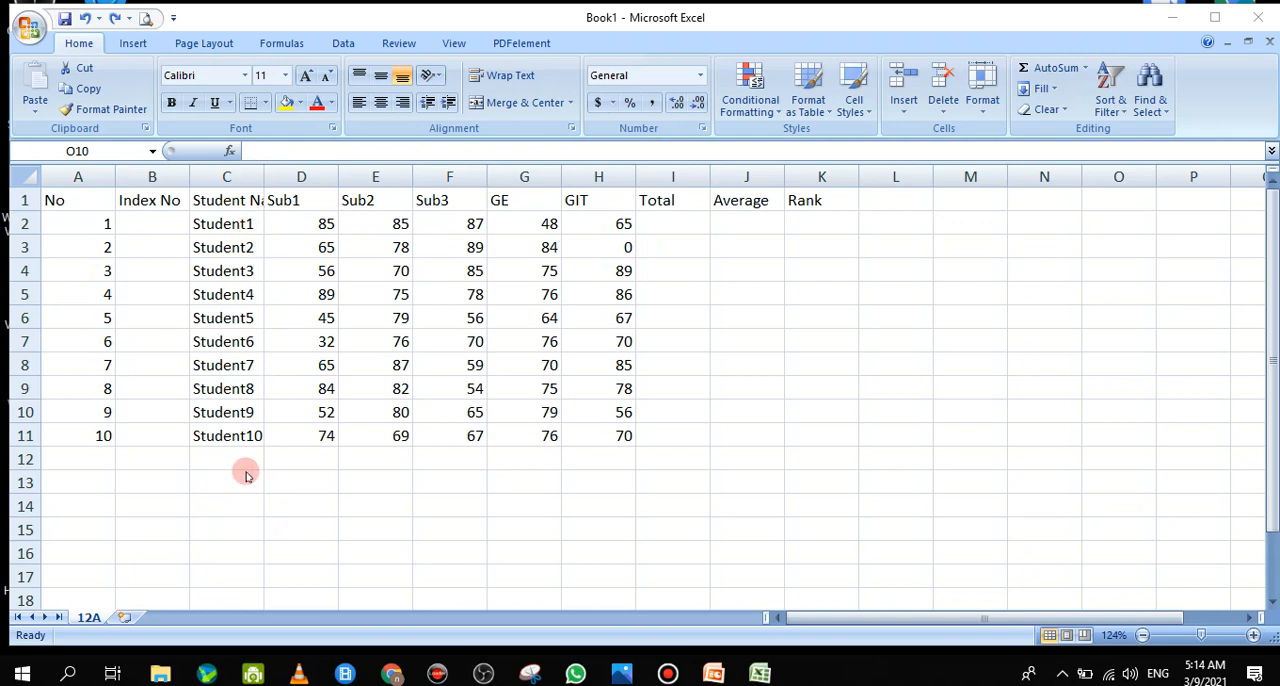
# Widen the Student Name column C and AutoFit it to its contents
pyautogui.click(226, 177)
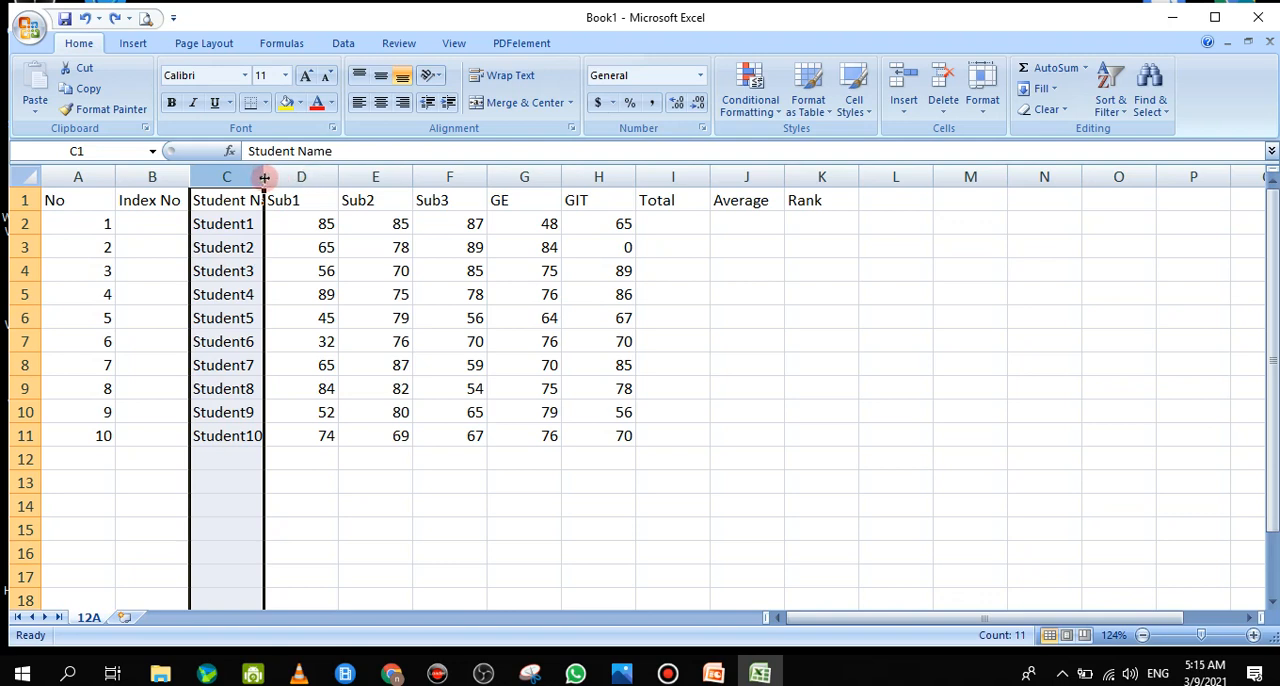
pyautogui.moveTo(263, 177); pyautogui.dragTo(313, 179)
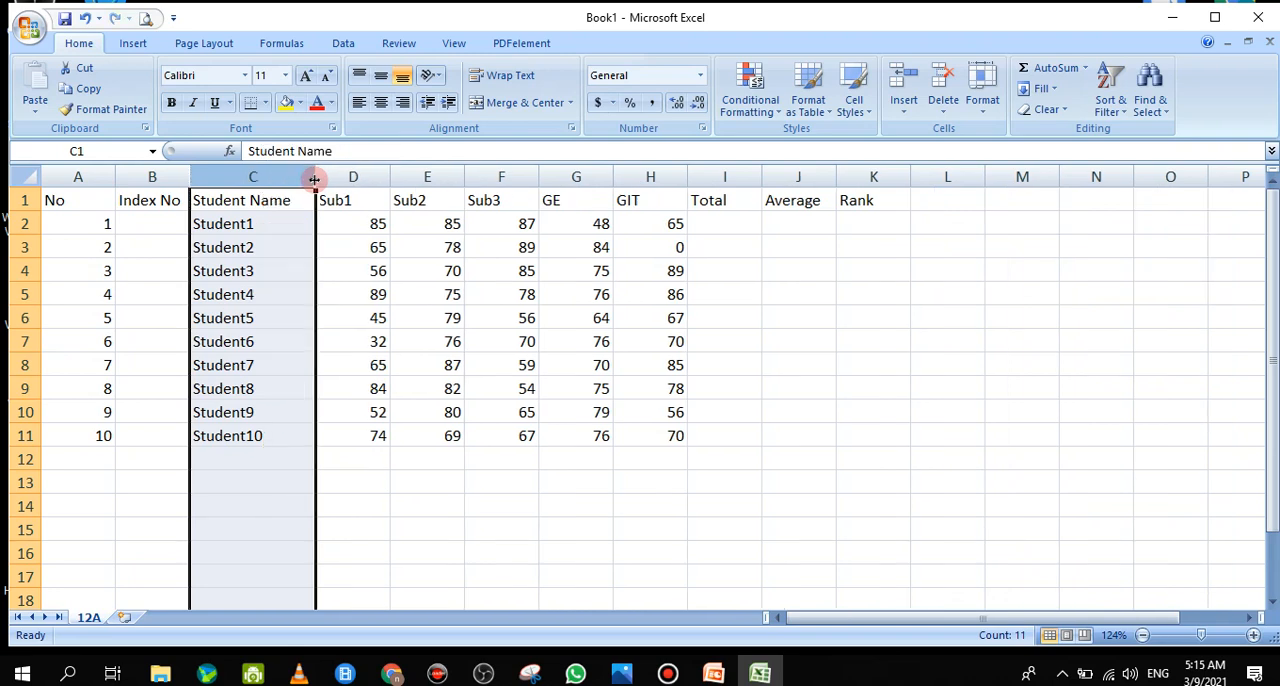
pyautogui.doubleClick(313, 178)
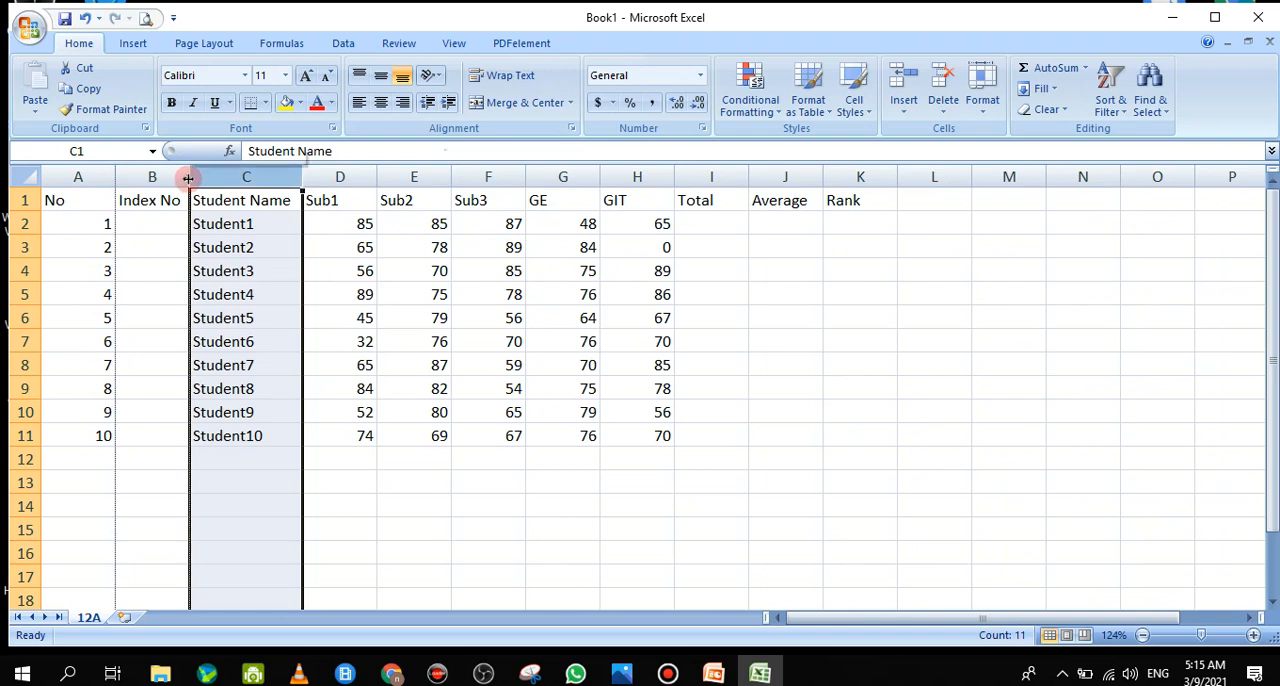
# AutoFit the other table columns, from No through Rank, to their contents one by one
pyautogui.doubleClick(115, 178)
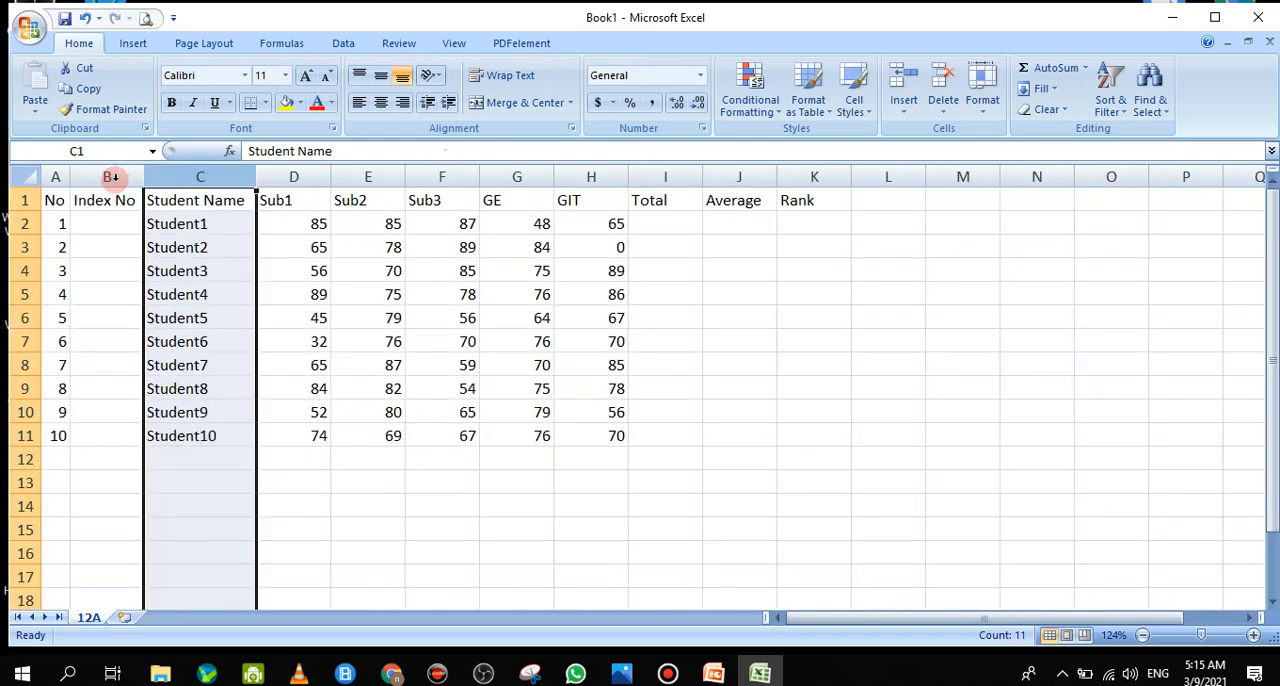
pyautogui.doubleClick(330, 177)
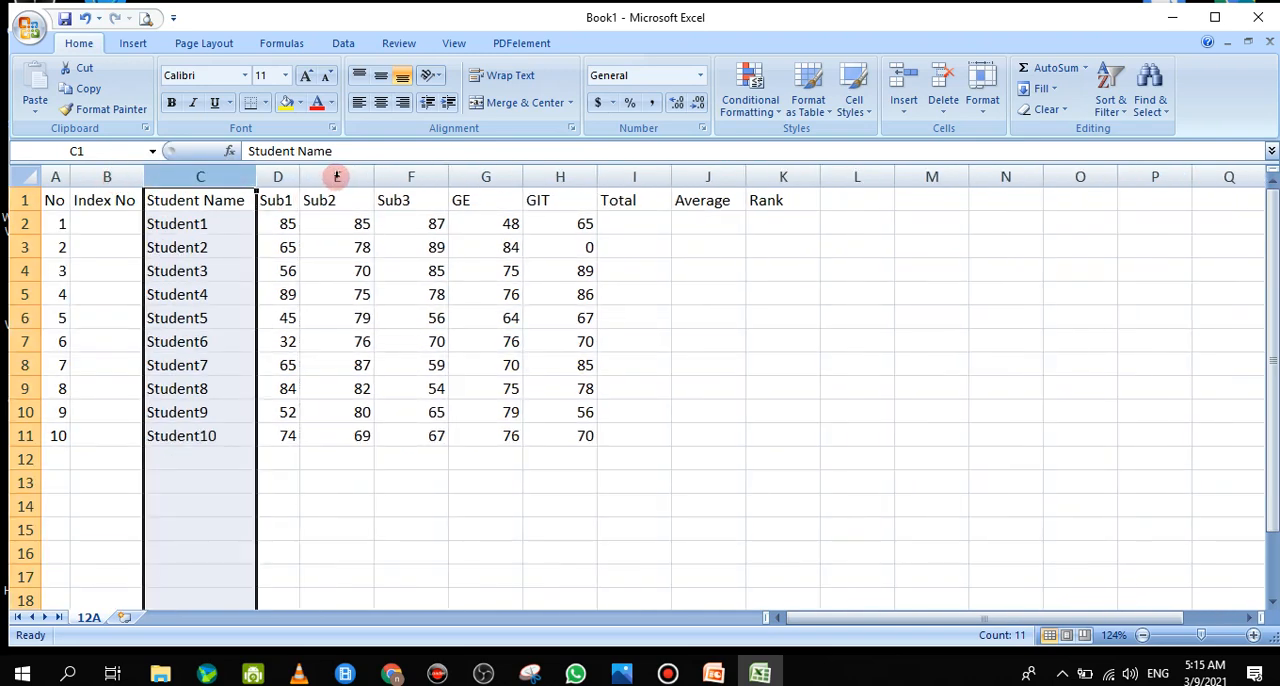
pyautogui.doubleClick(373, 177)
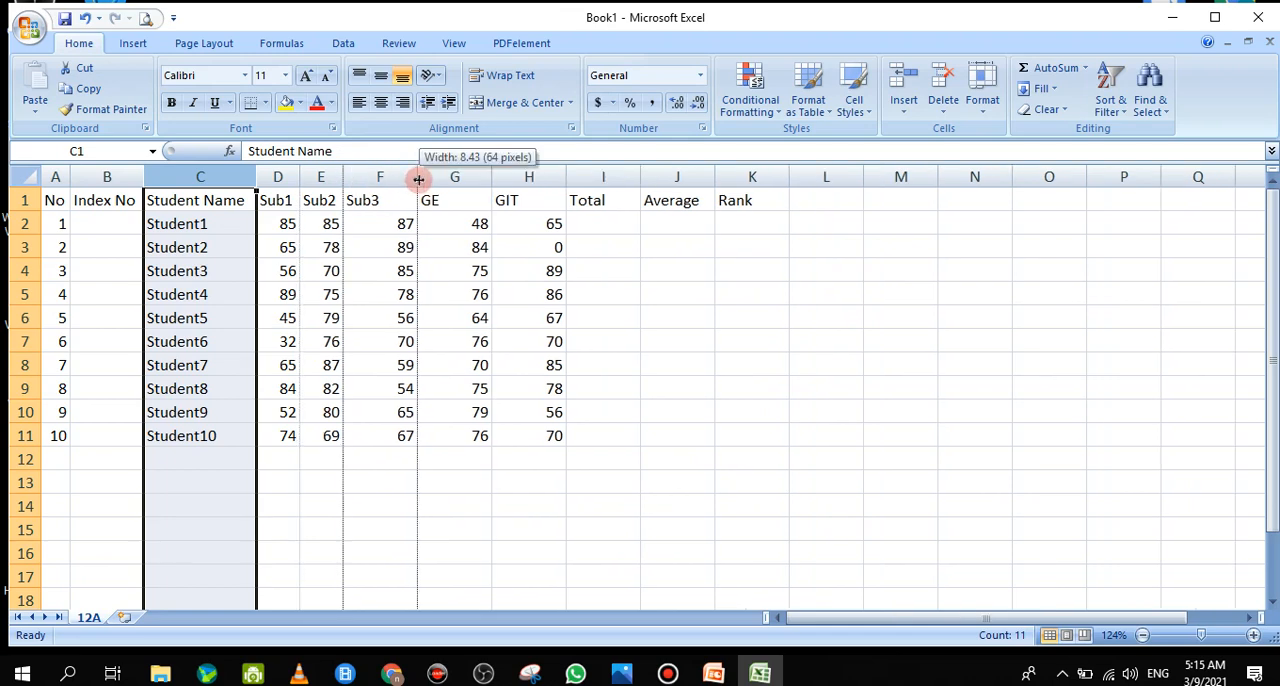
pyautogui.doubleClick(418, 178)
pyautogui.doubleClick(460, 178)
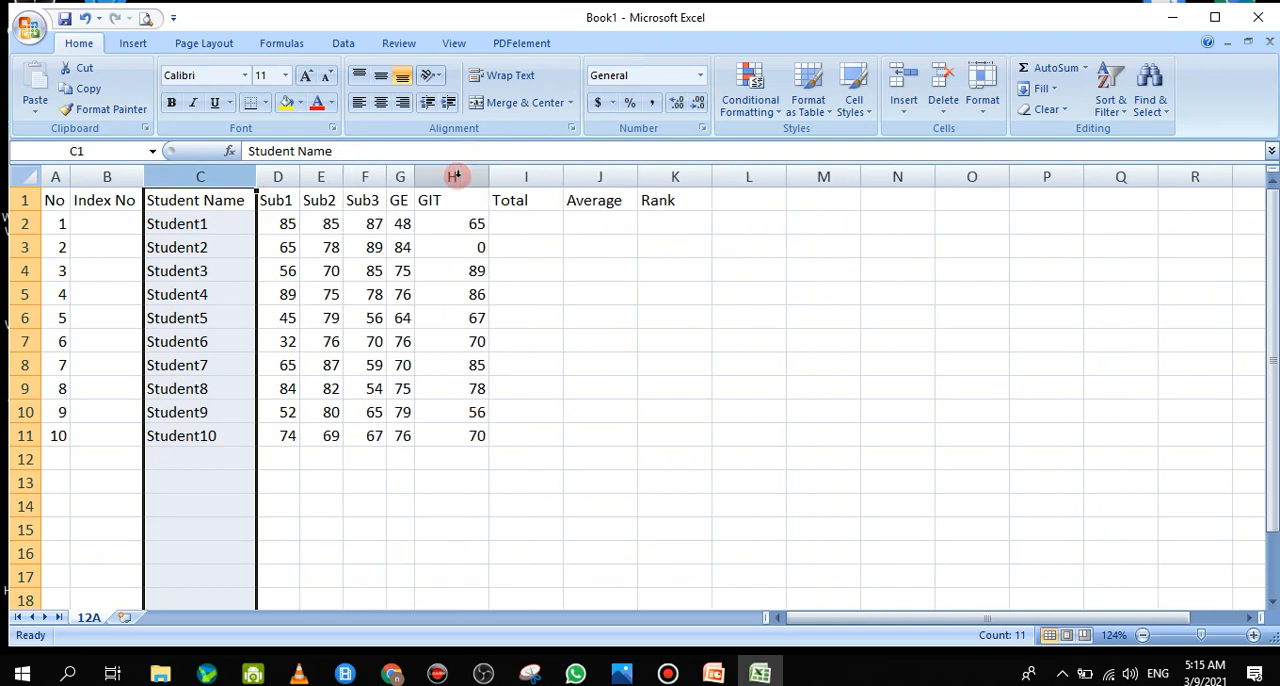
pyautogui.doubleClick(489, 177)
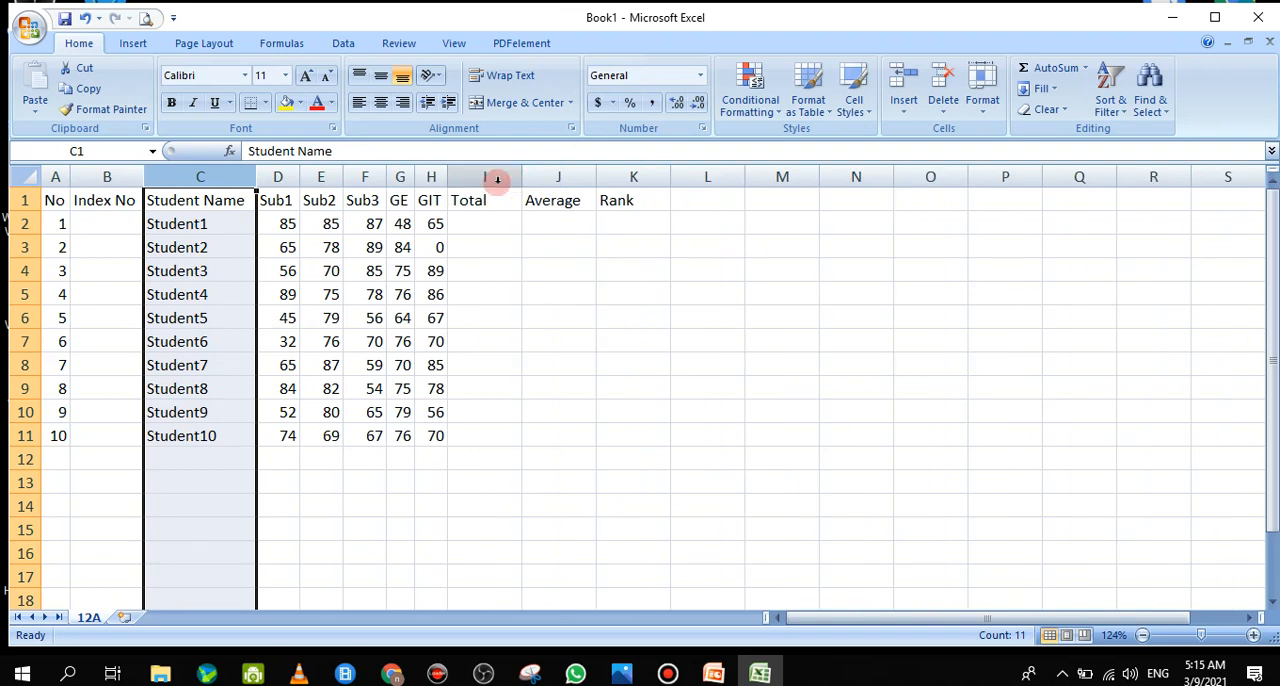
pyautogui.doubleClick(521, 177)
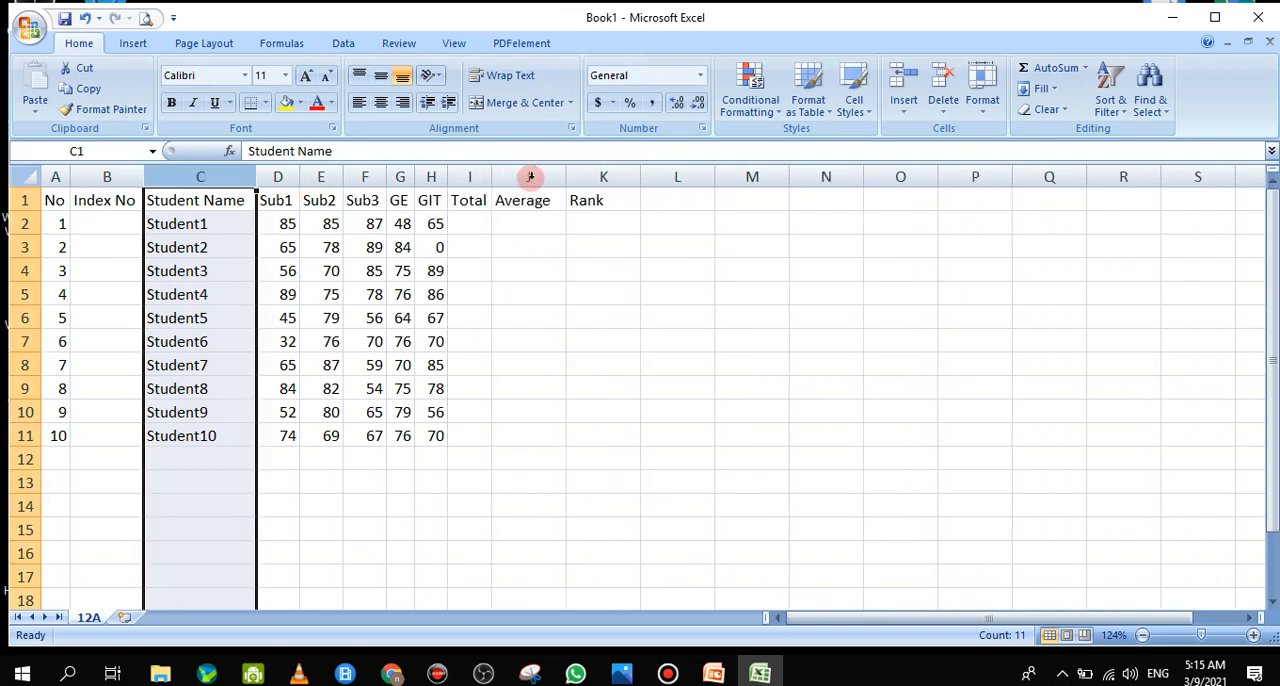
pyautogui.doubleClick(566, 177)
pyautogui.moveTo(632, 183); pyautogui.dragTo(632, 183)
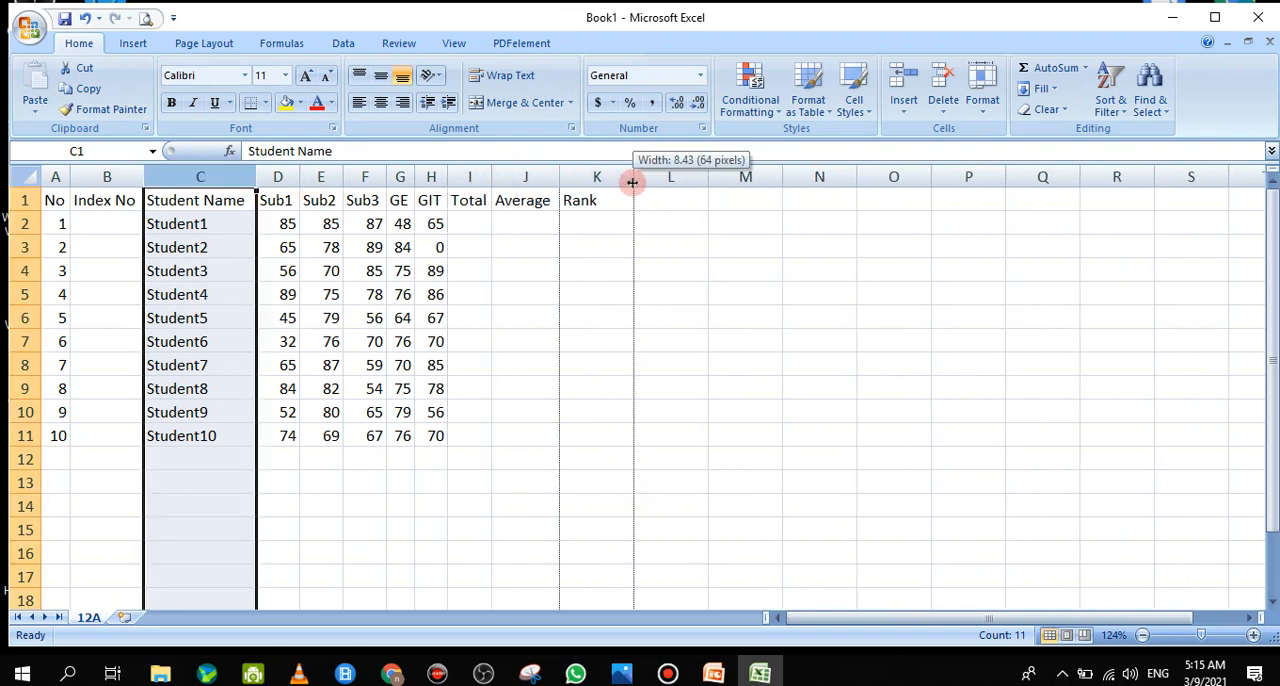
pyautogui.doubleClick(632, 183)
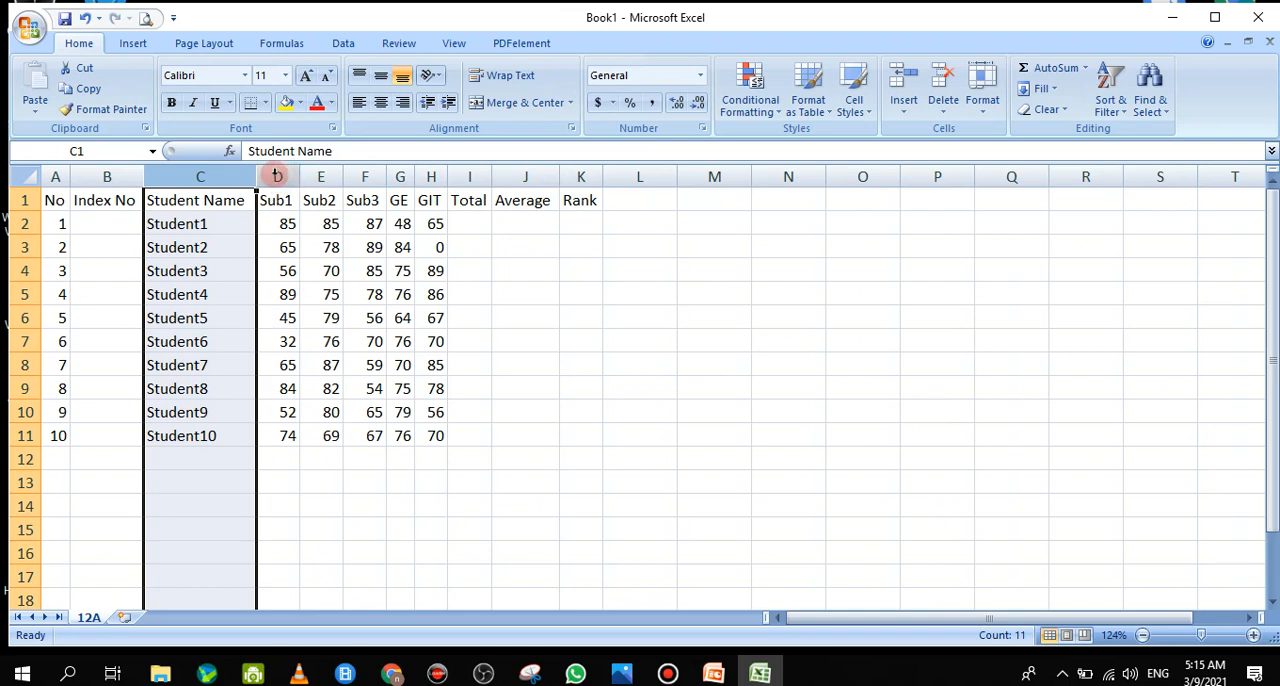
# Widen the mark columns D through H together to one equal width
pyautogui.moveTo(276, 177); pyautogui.dragTo(474, 177)
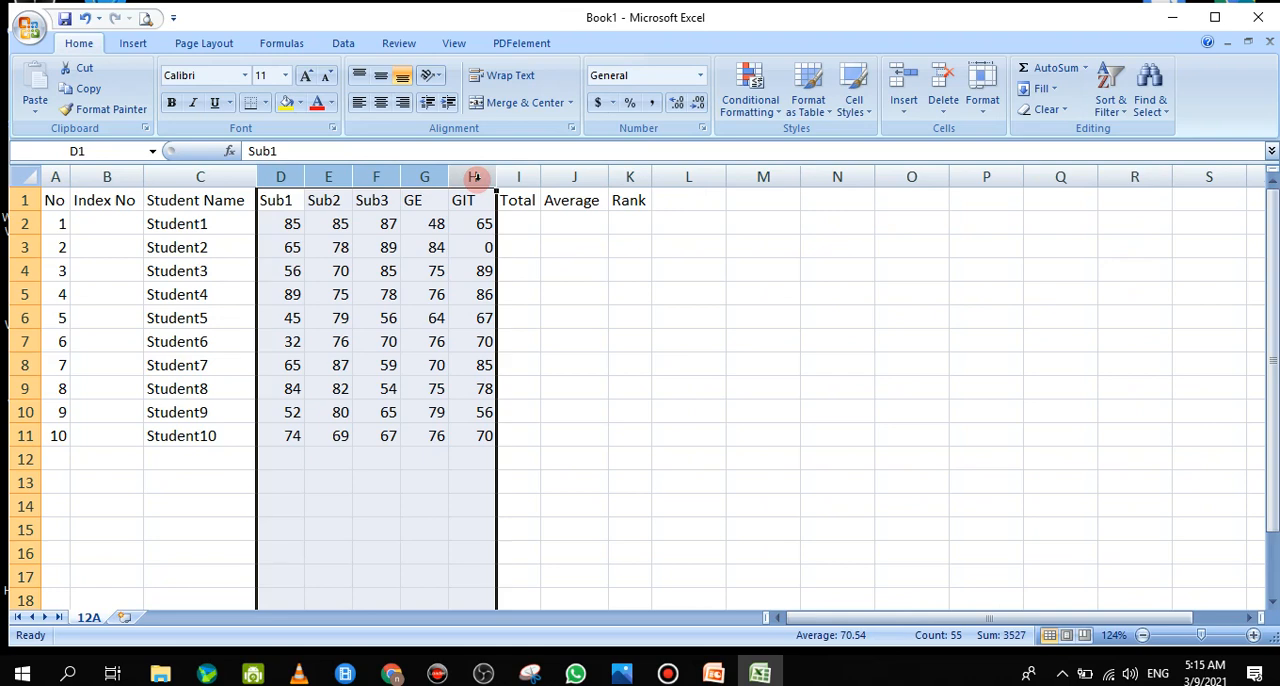
pyautogui.click(300, 246)
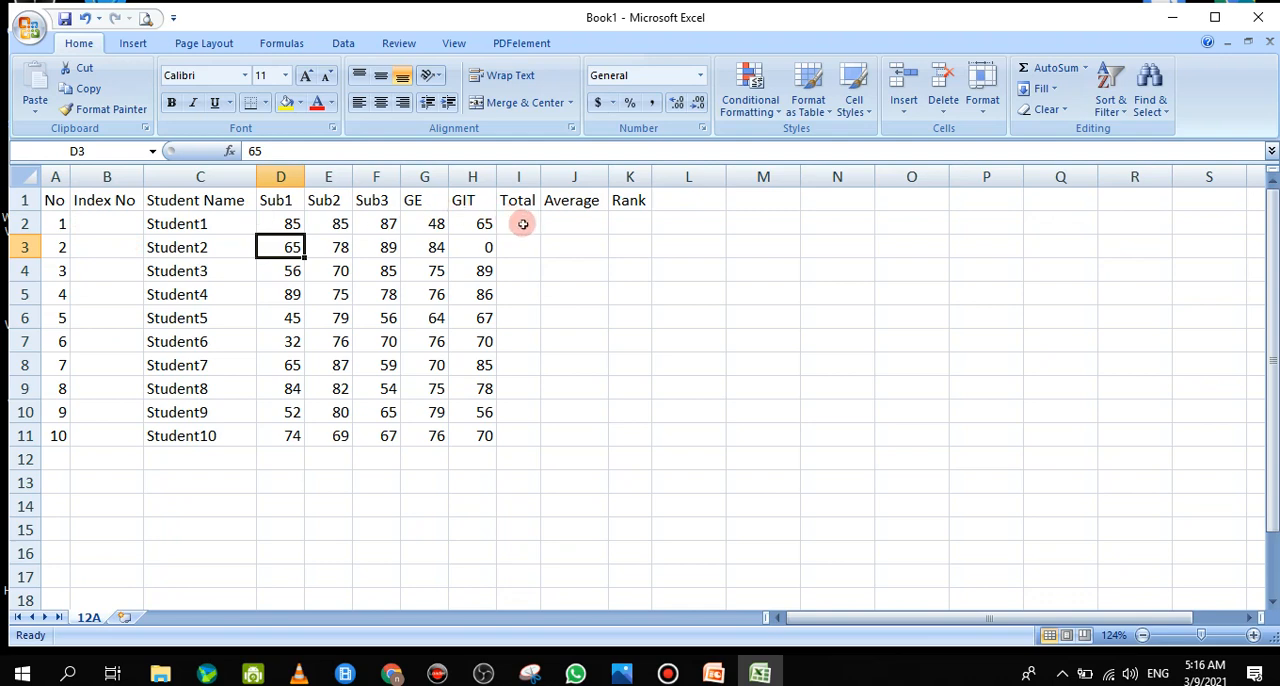
# Total Student1's marks in cell I2 with the formula =D2+E2+F2+G2+H2 and reopen it for a check
pyautogui.doubleClick(523, 225)
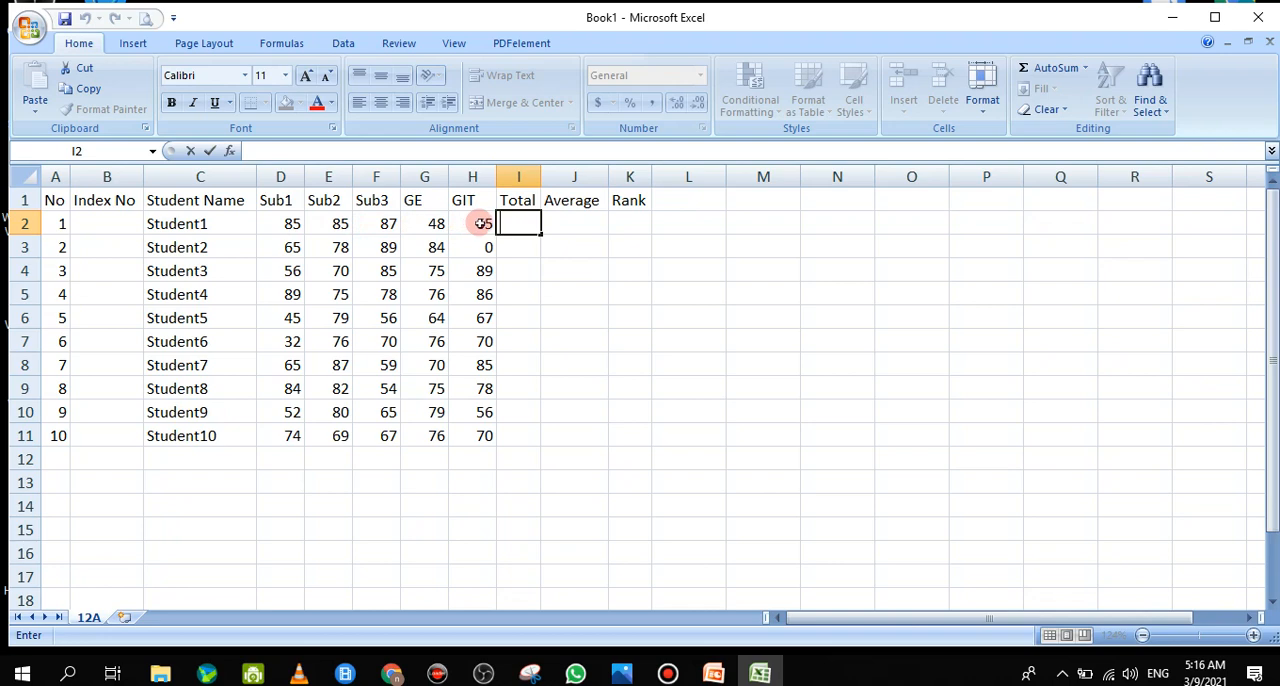
pyautogui.write('=')
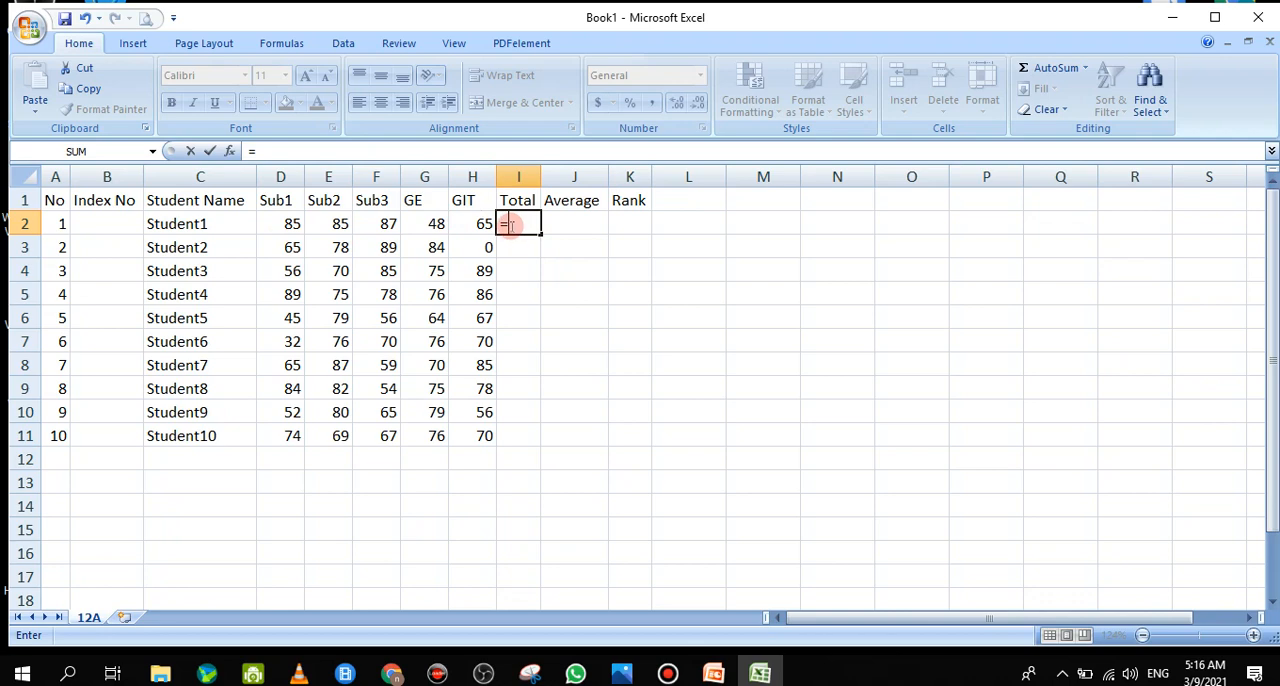
pyautogui.click(273, 224)
pyautogui.write('+')
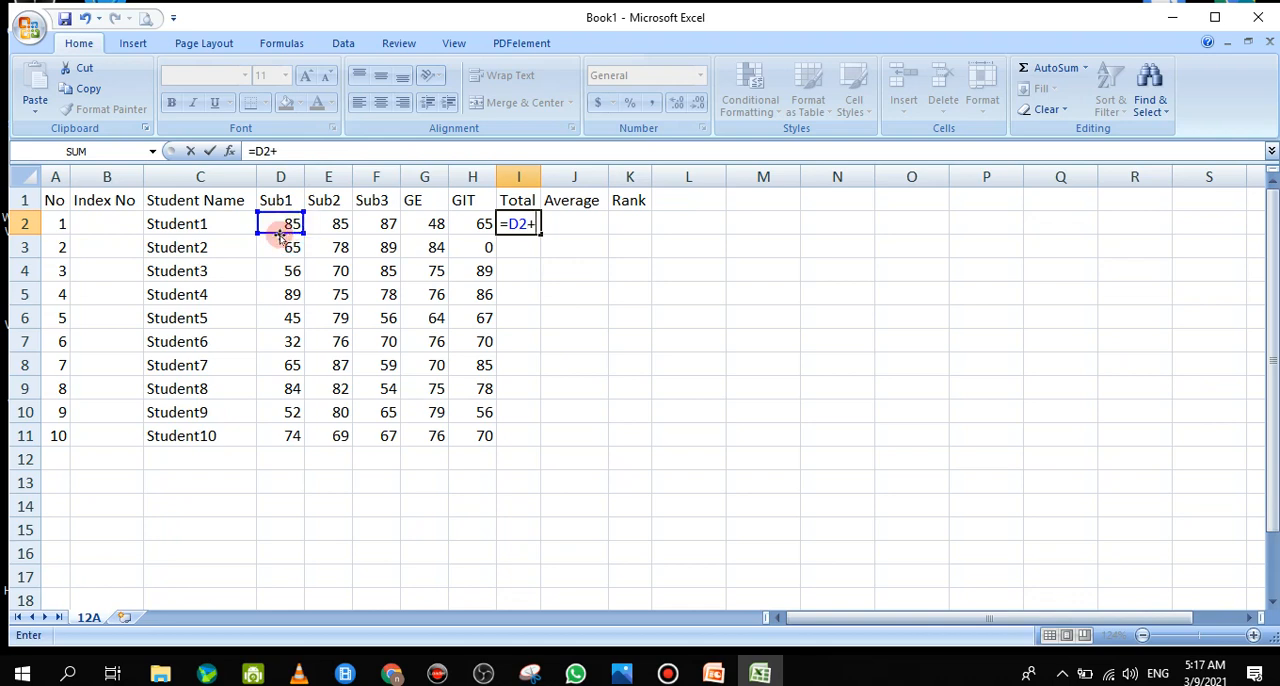
pyautogui.click(338, 227)
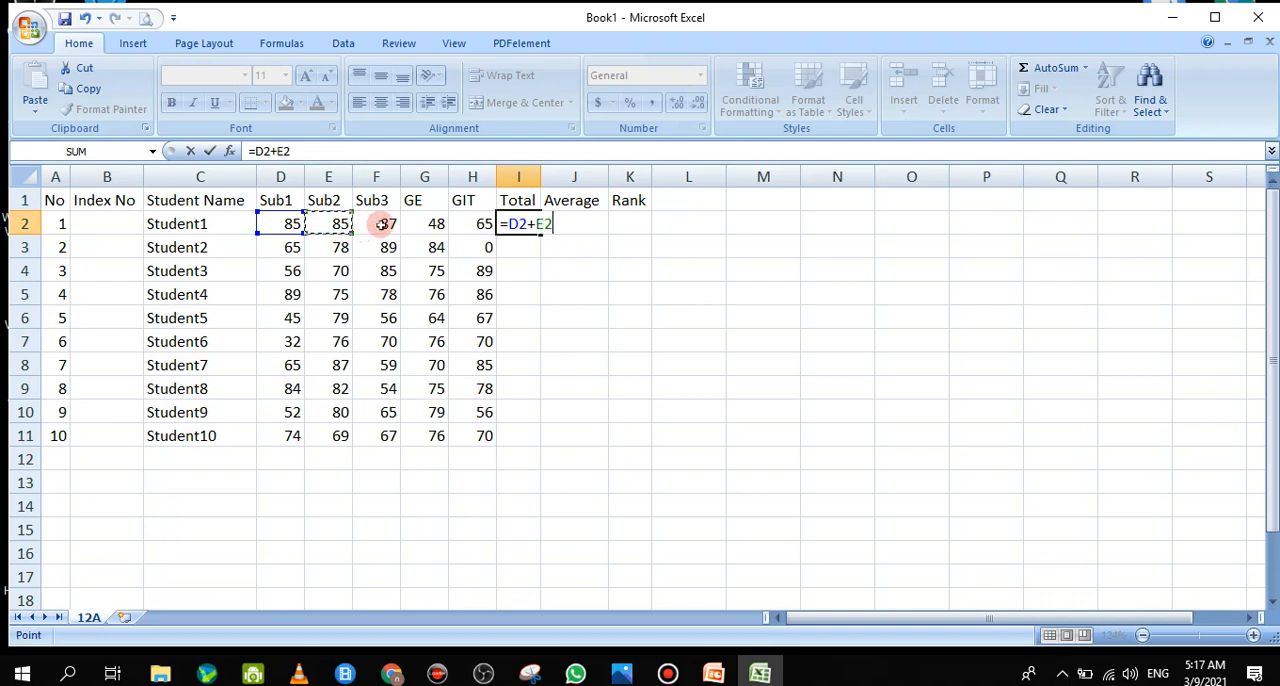
pyautogui.write('+')
pyautogui.click(383, 224)
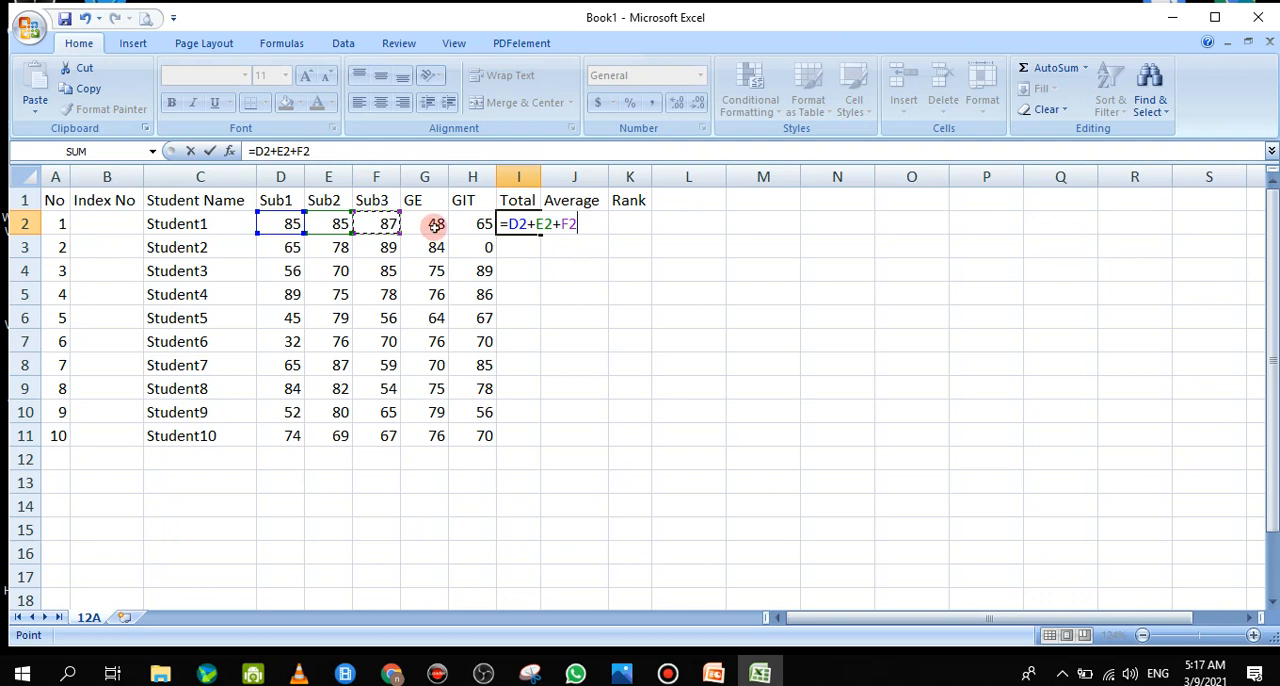
pyautogui.write('+')
pyautogui.click(436, 224)
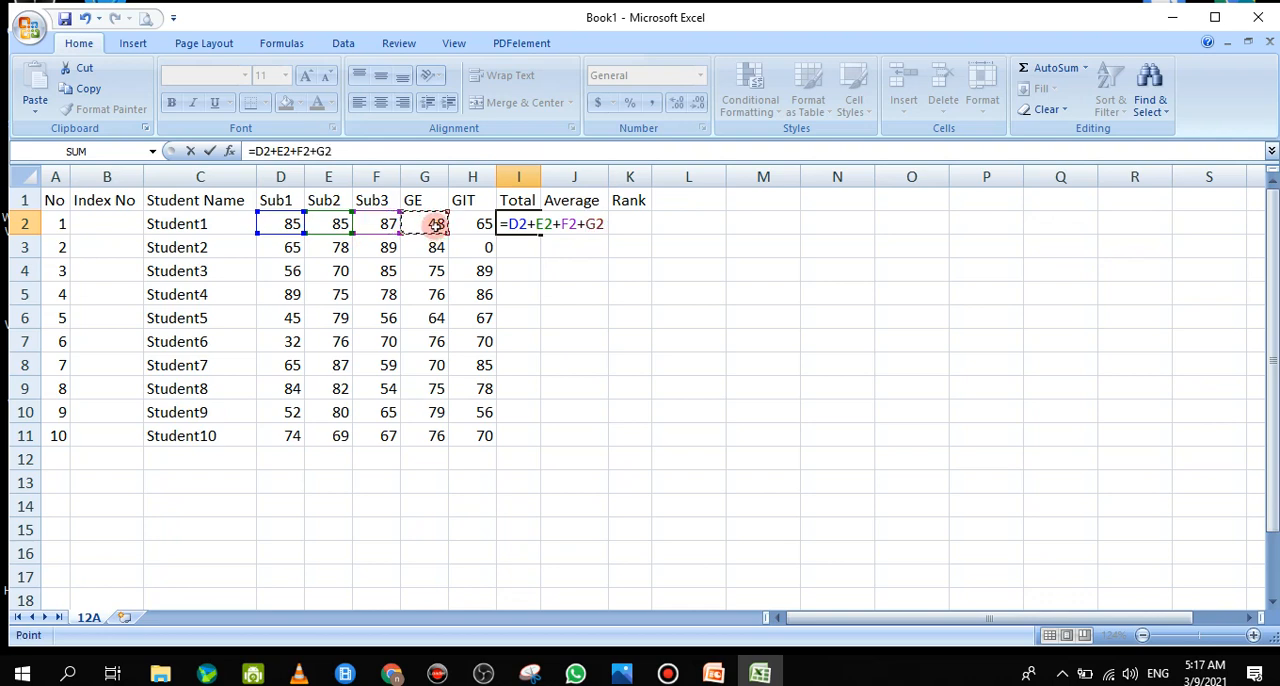
pyautogui.write('+')
pyautogui.click(478, 224)
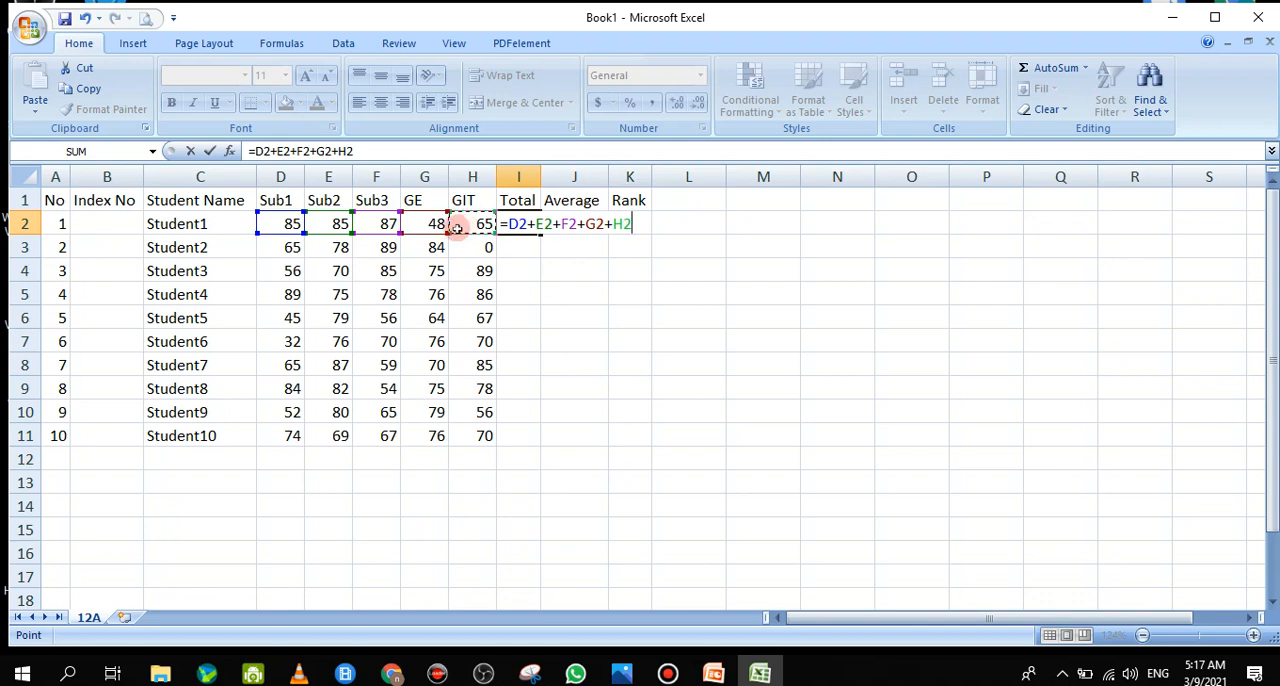
pyautogui.press('Return')
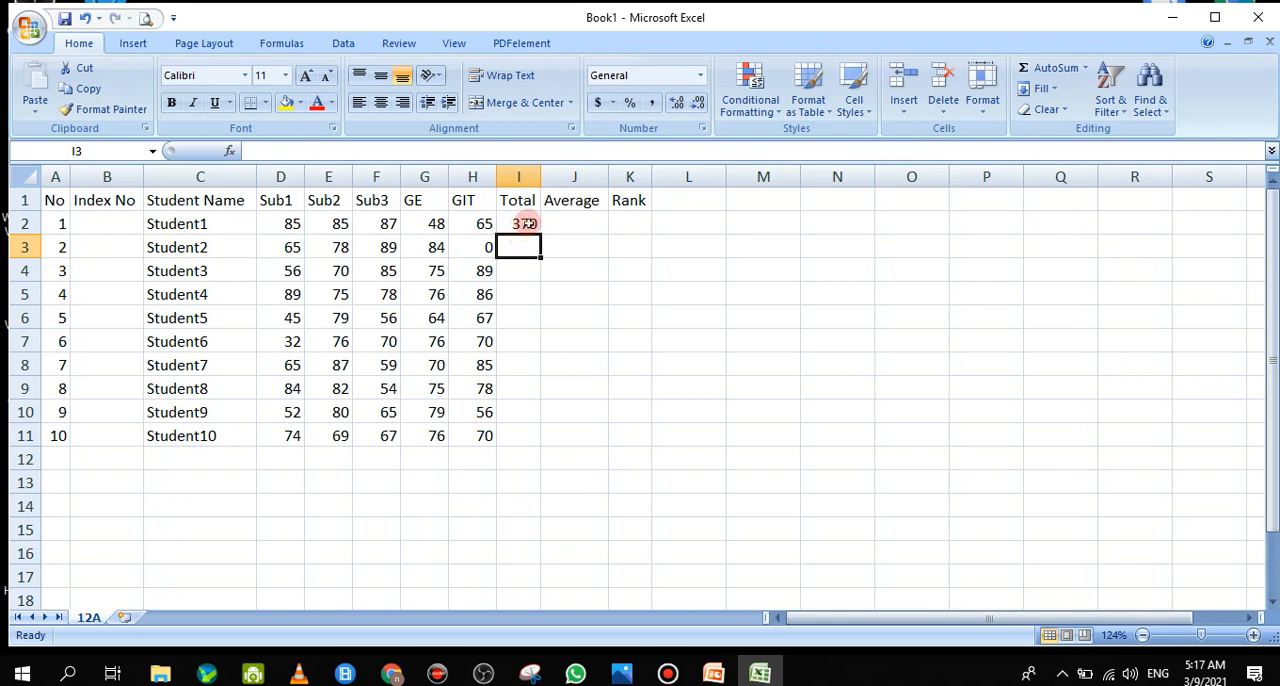
pyautogui.doubleClick(525, 224)
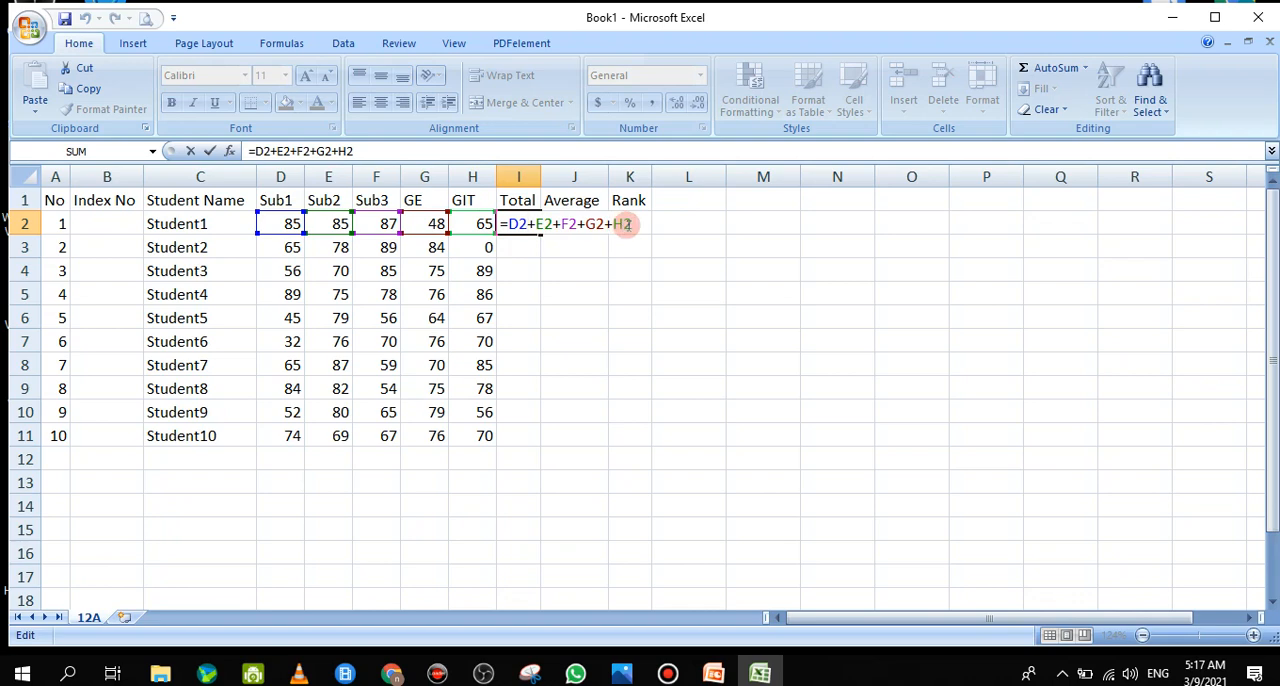
pyautogui.click(195, 151)
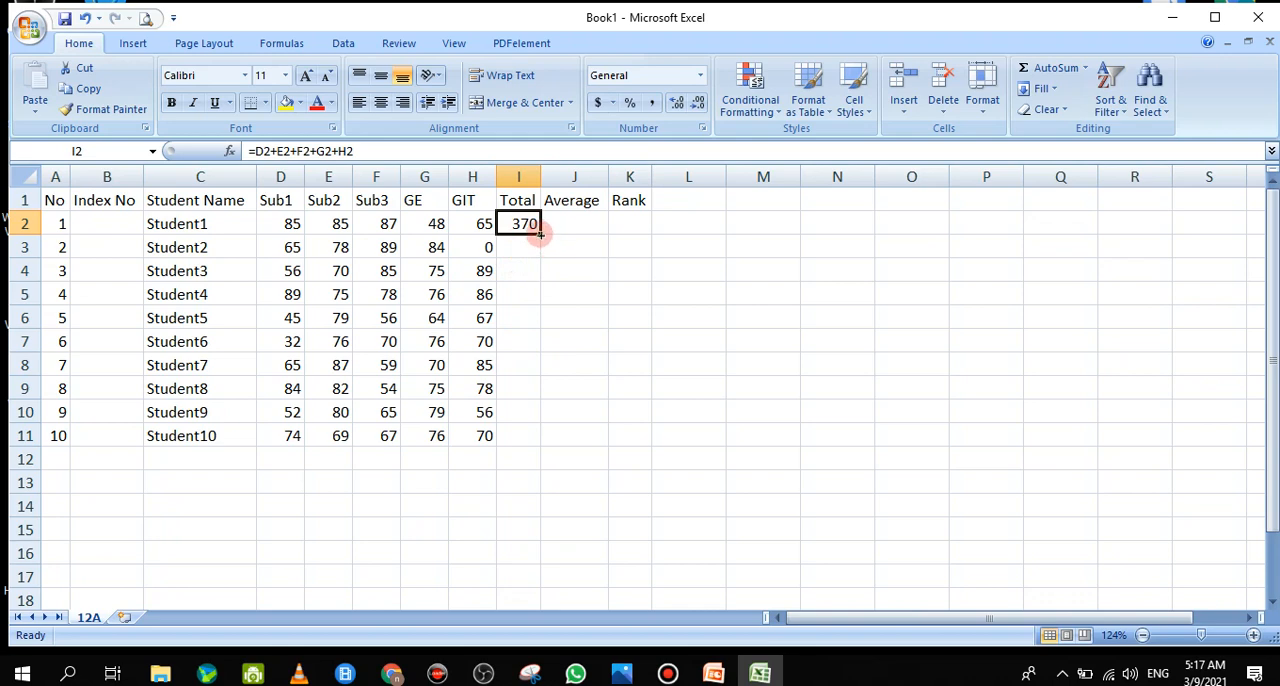
# Try filling the total formula from I2 down to I11, and clear the filled cells I3:I11
pyautogui.moveTo(538, 232); pyautogui.dragTo(533, 436)
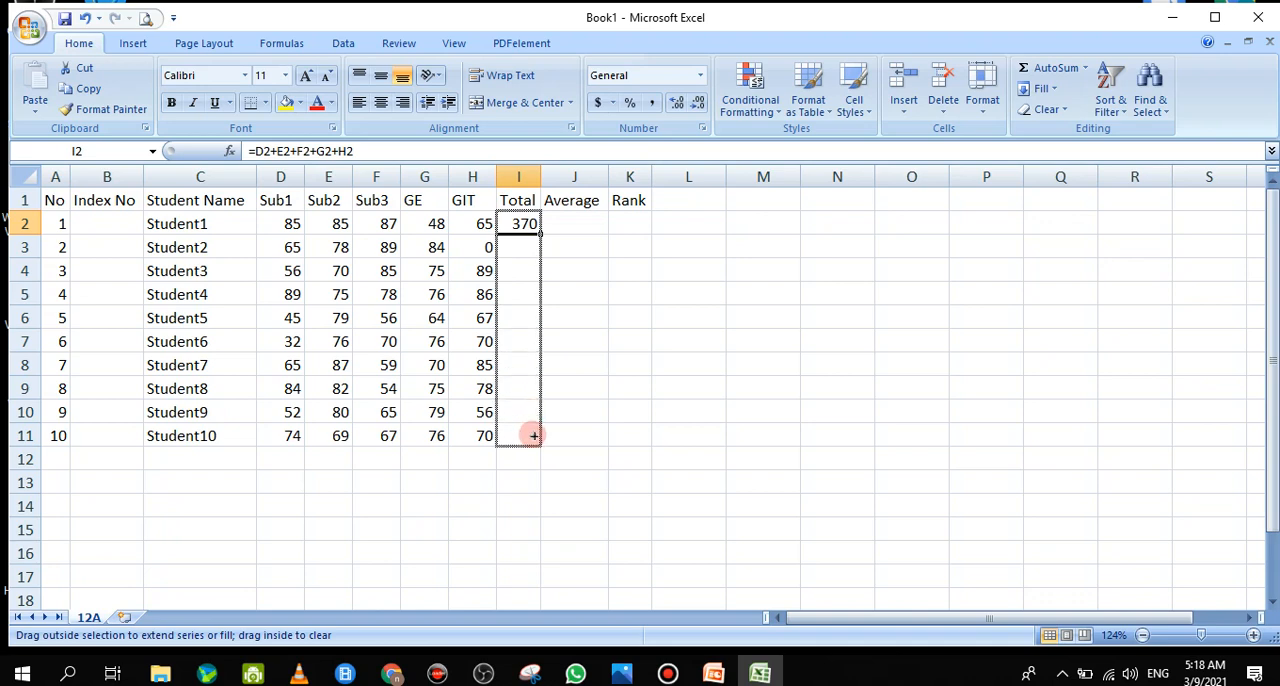
pyautogui.moveTo(533, 436); pyautogui.dragTo(533, 436)
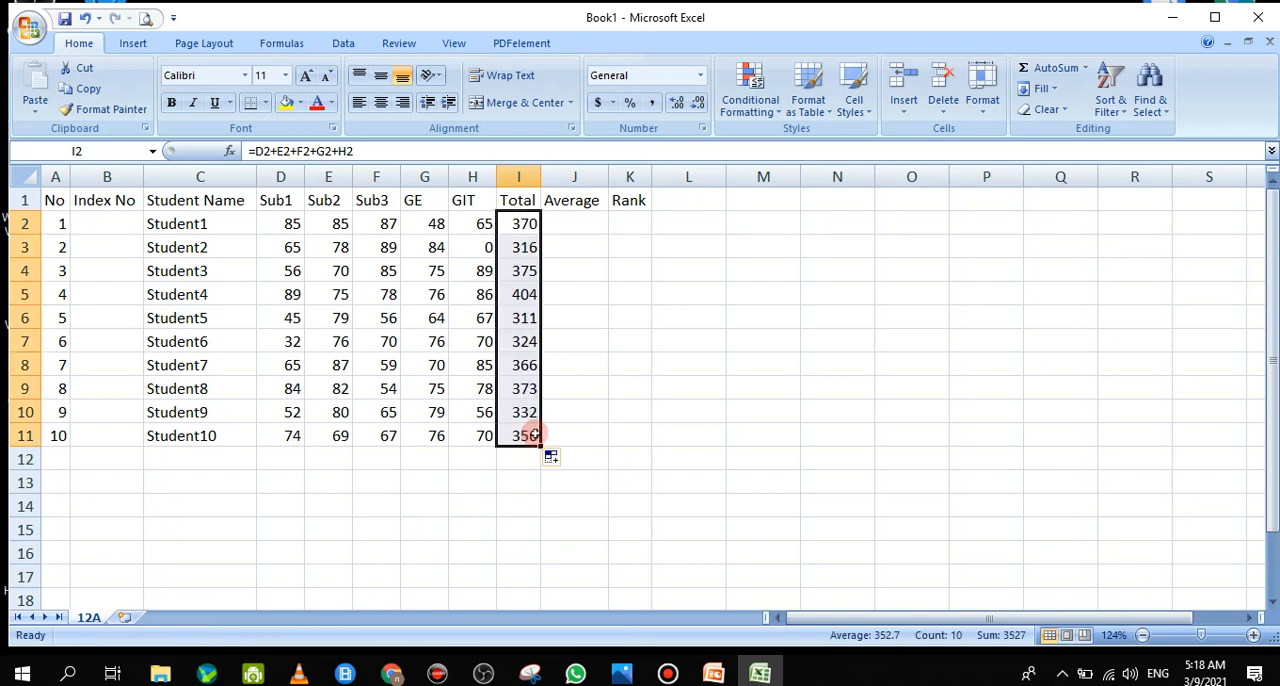
pyautogui.moveTo(520, 248); pyautogui.dragTo(511, 430)
pyautogui.press('Delete')
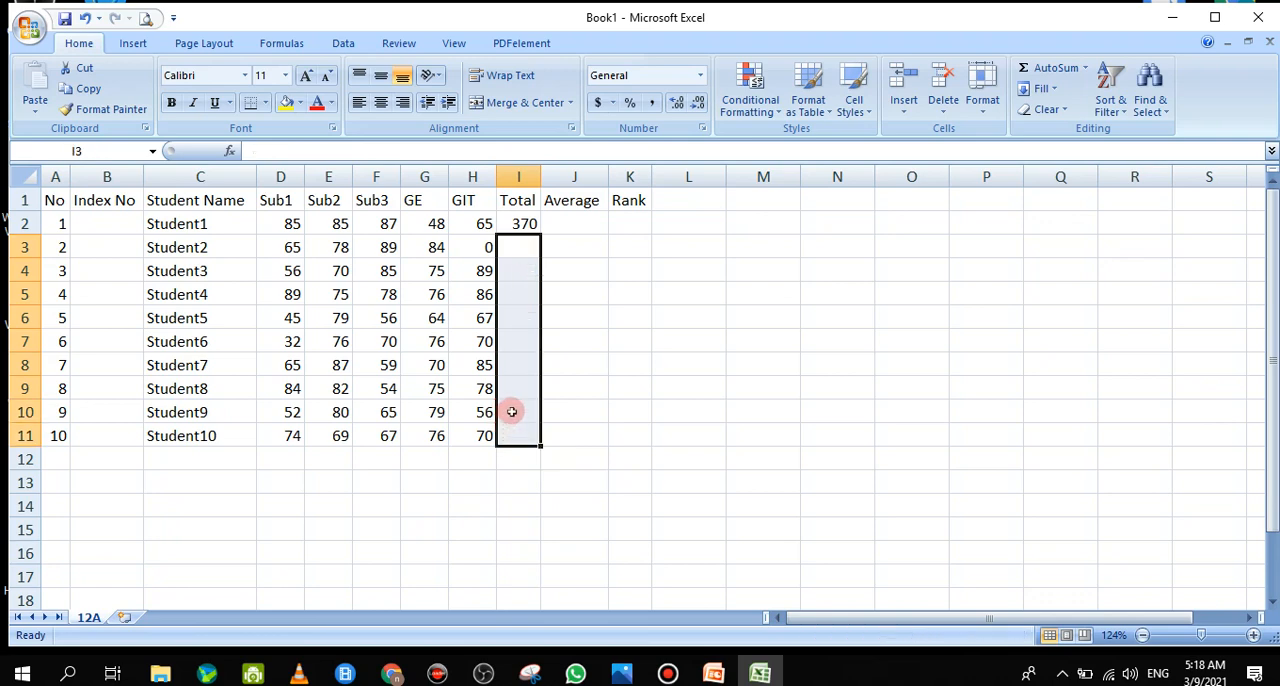
# Copy the total formula from I2 and paste it into I3:I11 for the other students
pyautogui.click(527, 224)
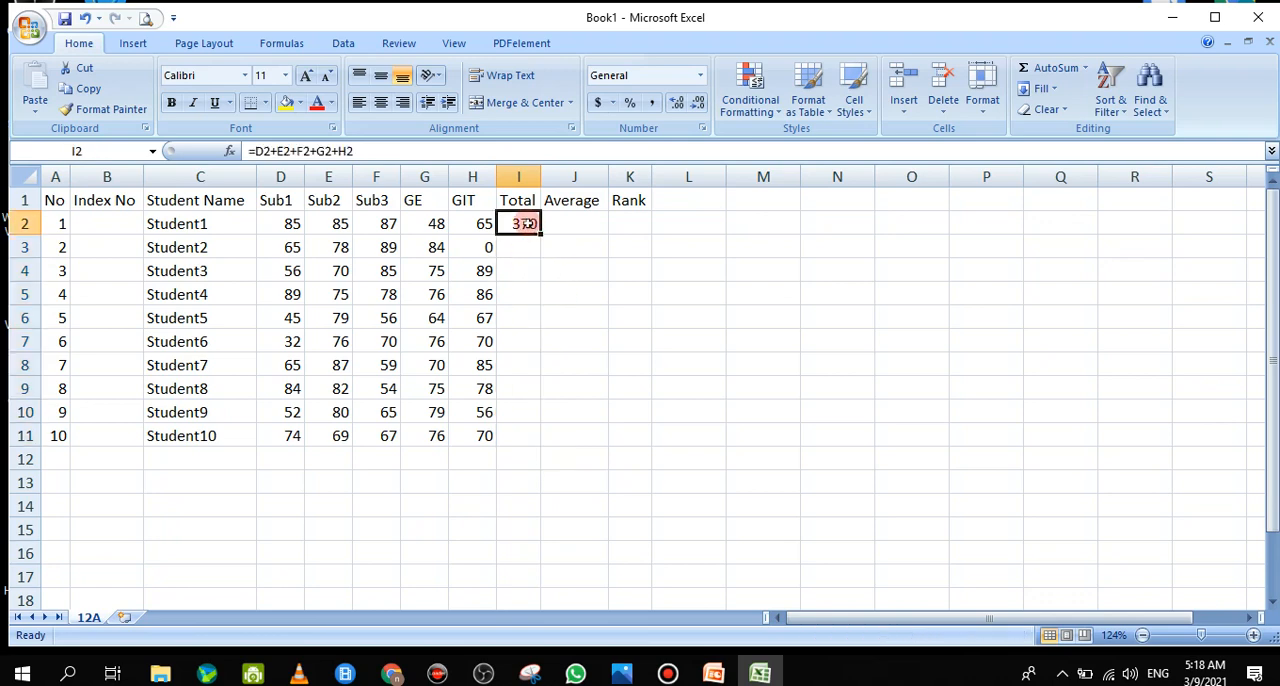
pyautogui.rightClick(528, 224)
pyautogui.click(588, 258)
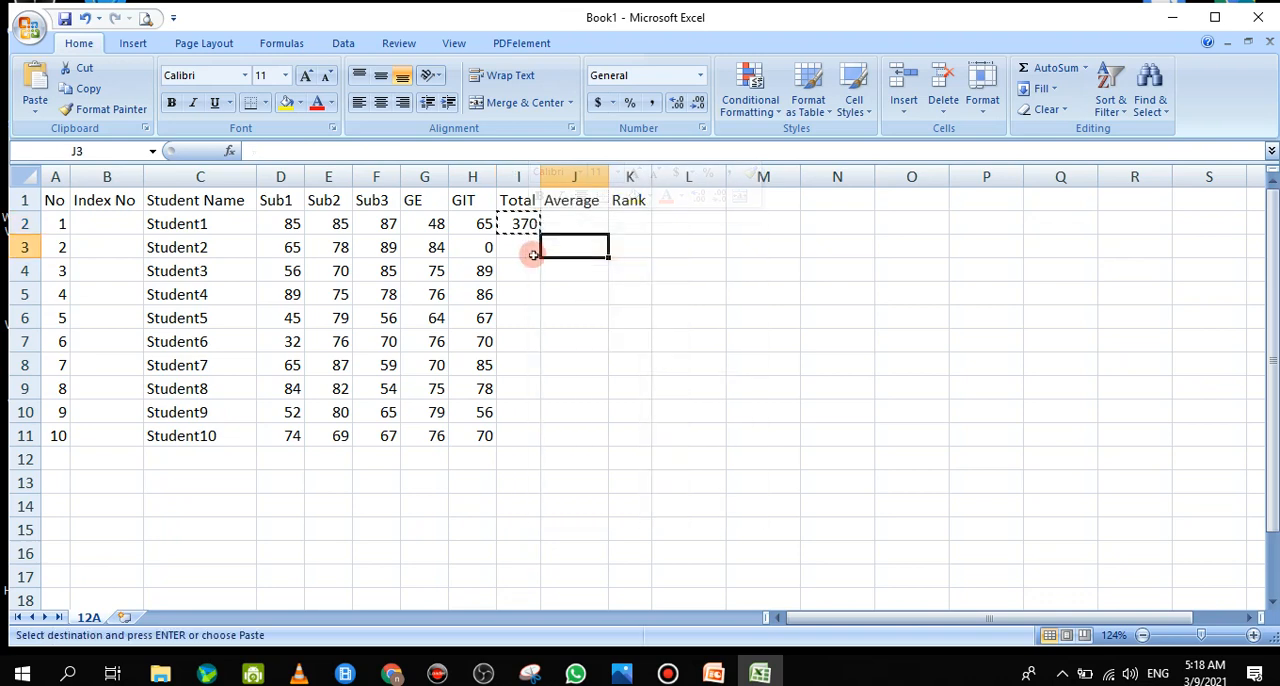
pyautogui.moveTo(522, 248); pyautogui.dragTo(528, 431)
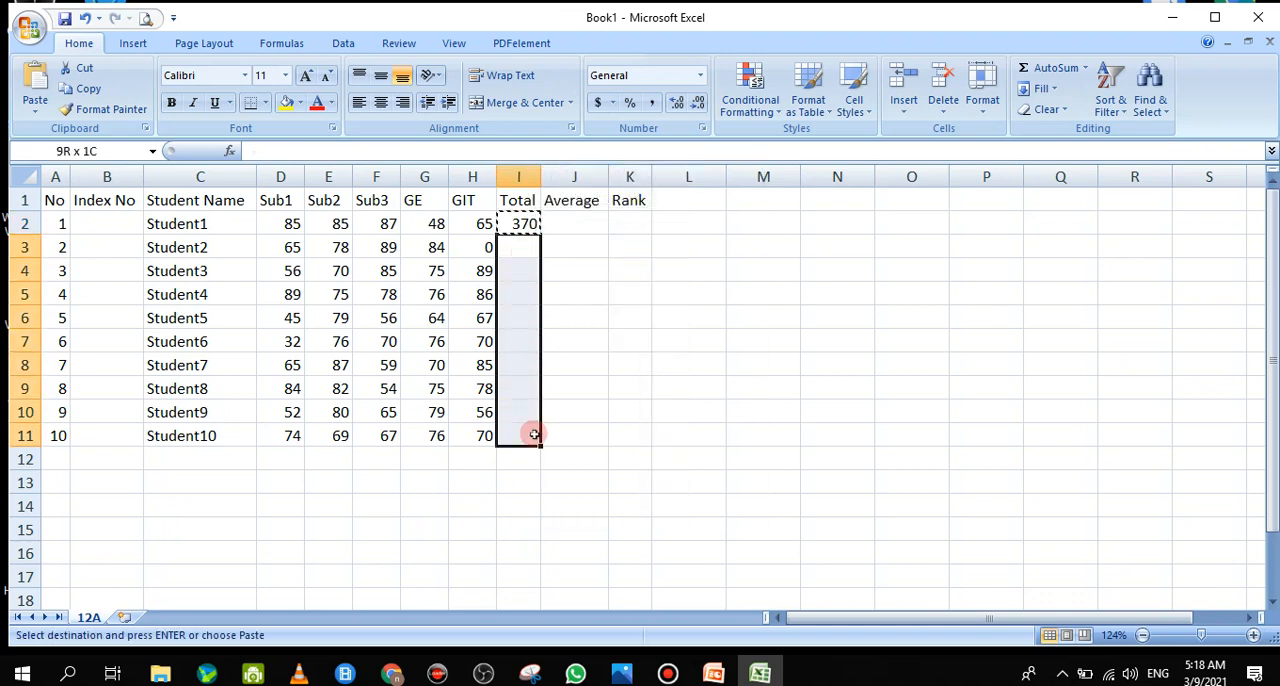
pyautogui.rightClick(528, 416)
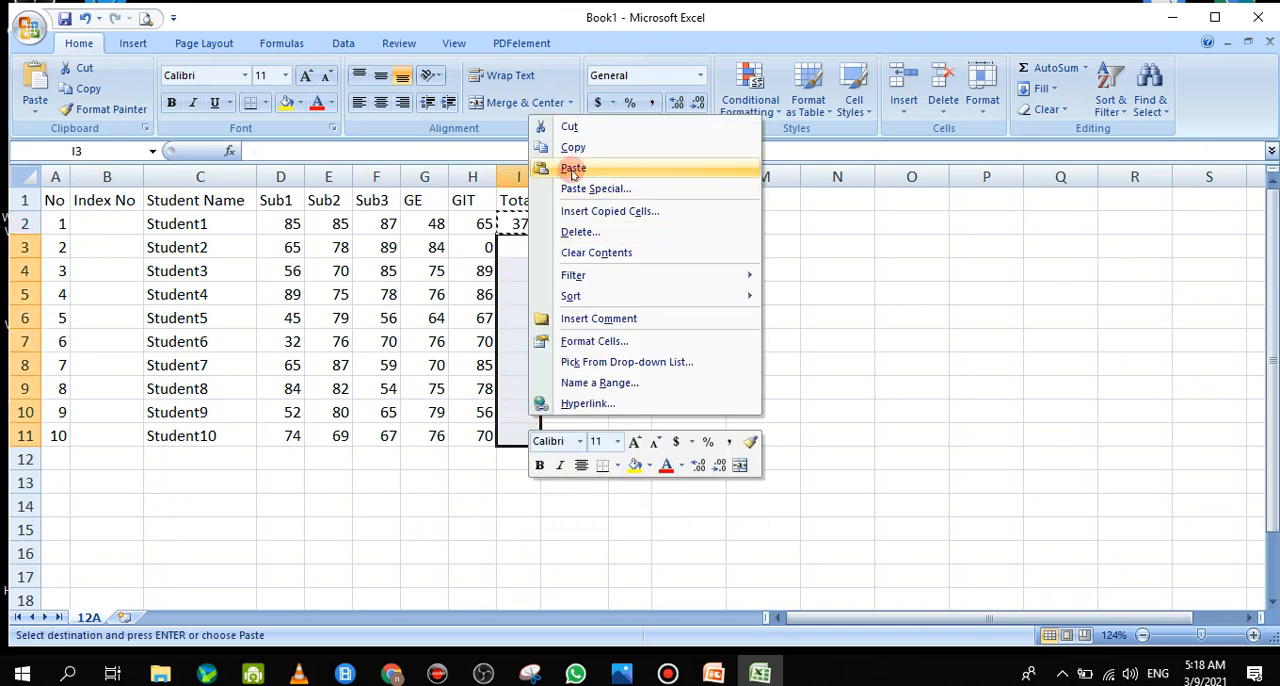
pyautogui.click(573, 170)
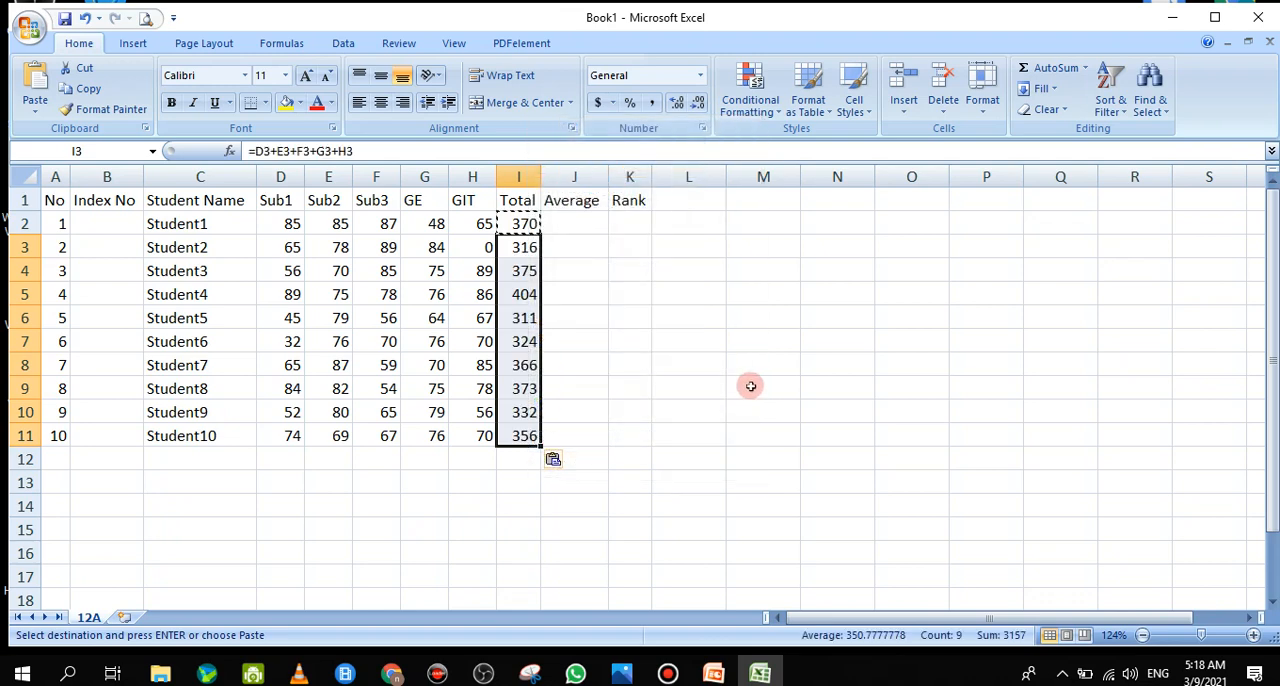
pyautogui.click(684, 385)
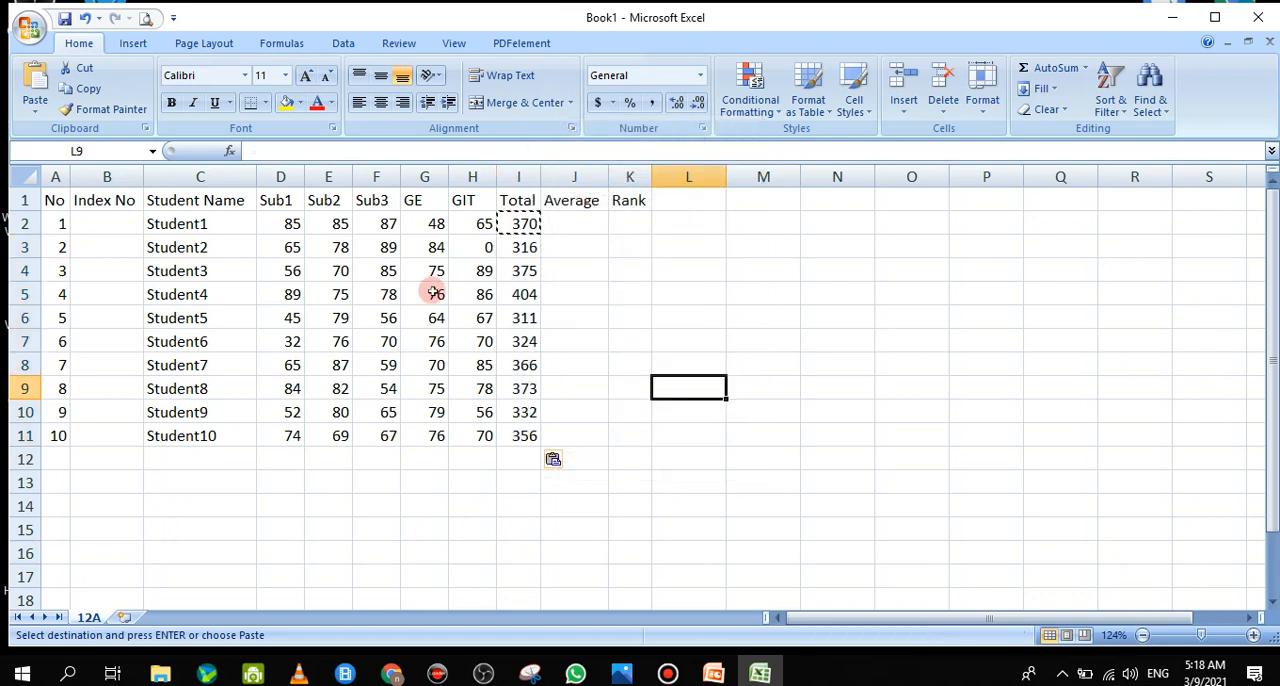
# Open the total formula in I2 to check its cell references and leave it unedited
pyautogui.click(524, 223)
pyautogui.doubleClick(524, 223)
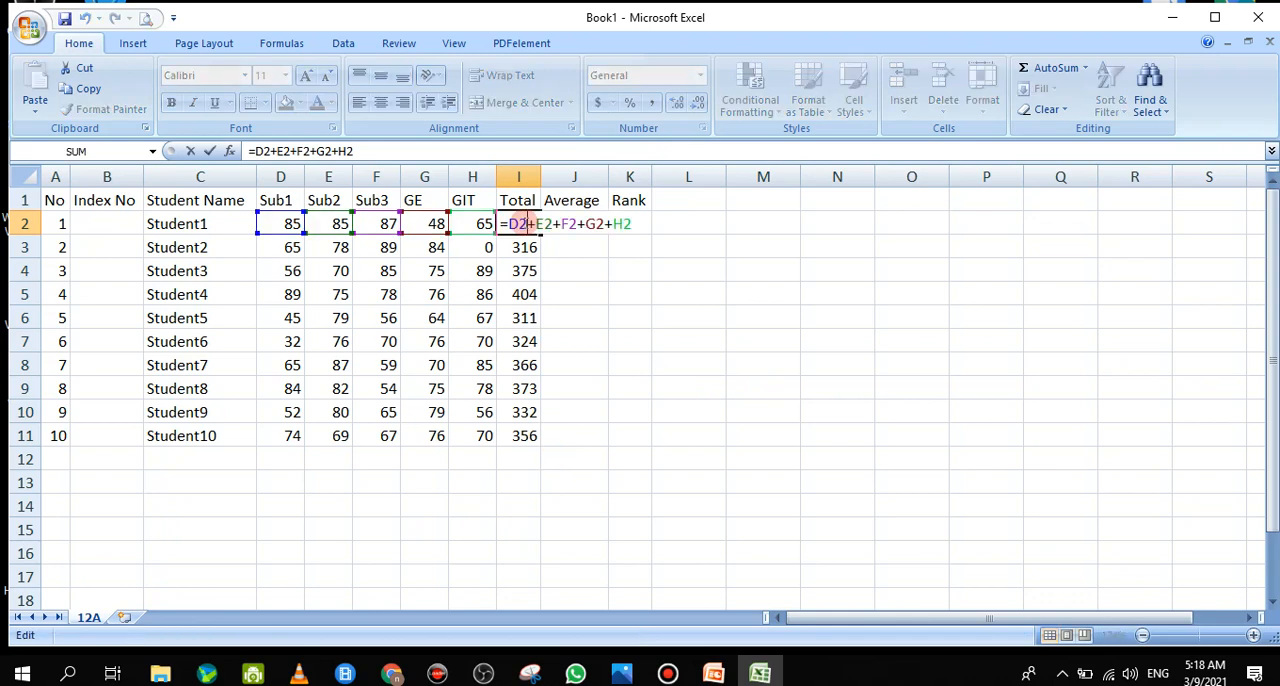
pyautogui.click(190, 151)
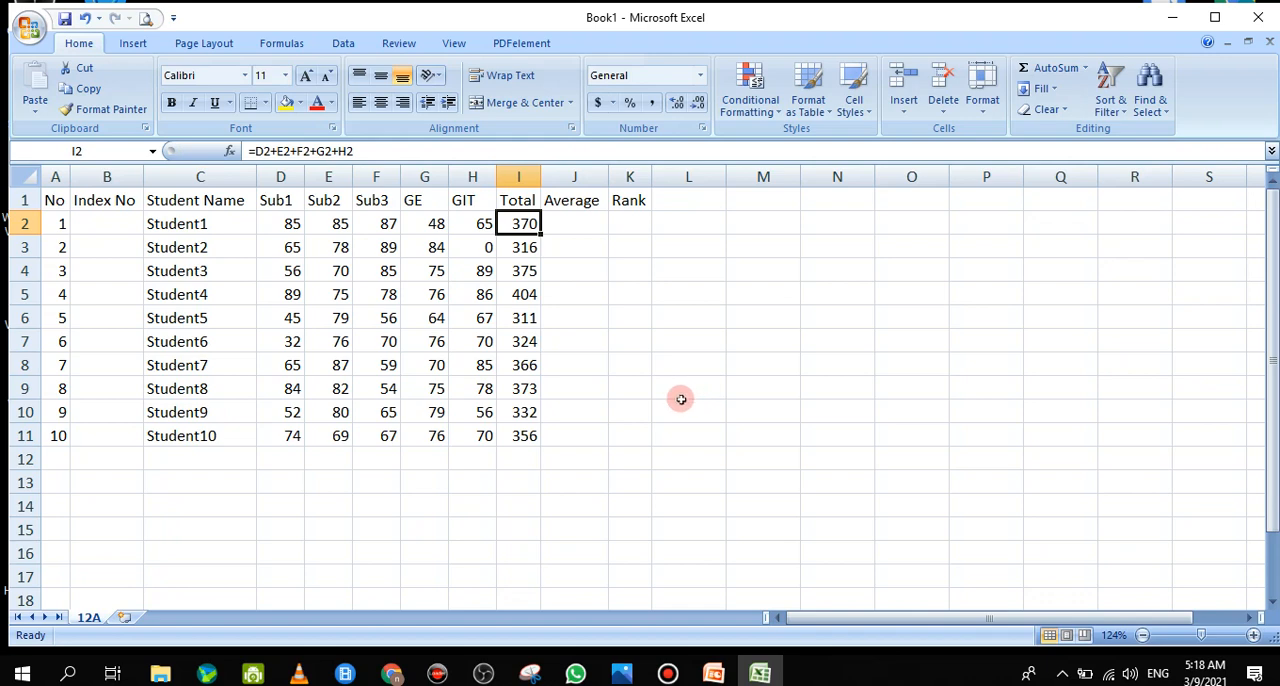
# Open the Insert Function dialog for cell I2 and list the functions in the Financial category
pyautogui.click(229, 153)
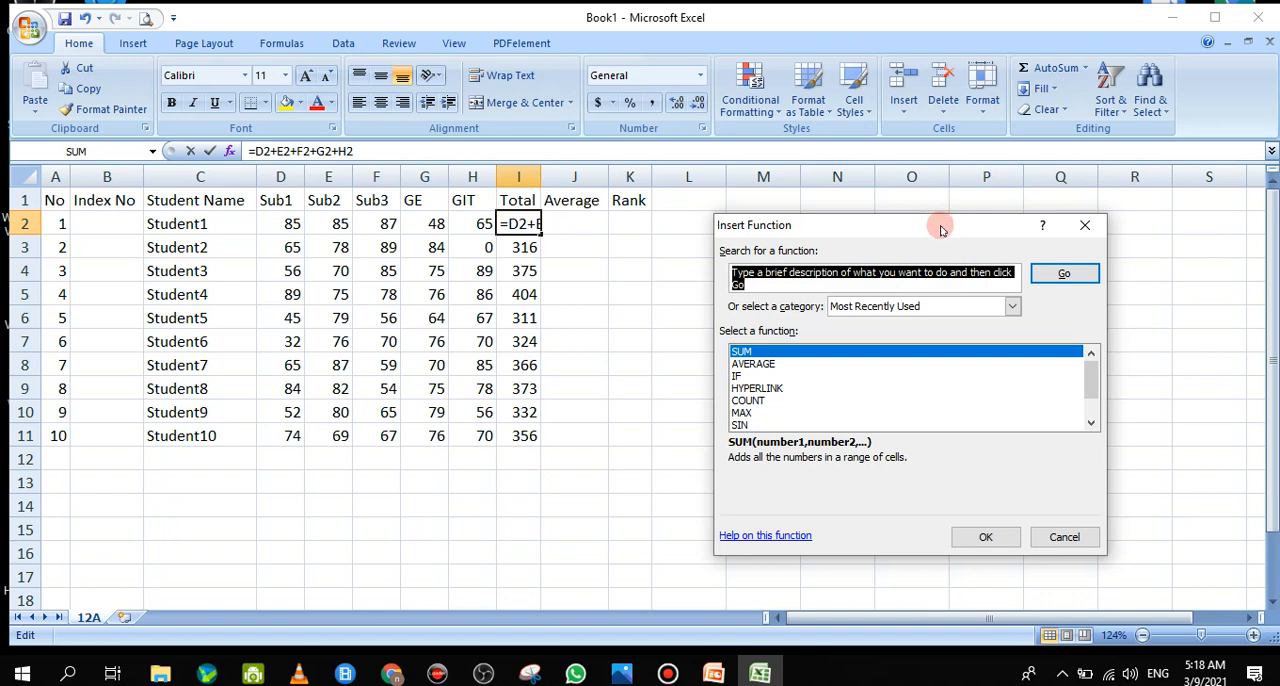
pyautogui.moveTo(940, 230); pyautogui.dragTo(884, 237)
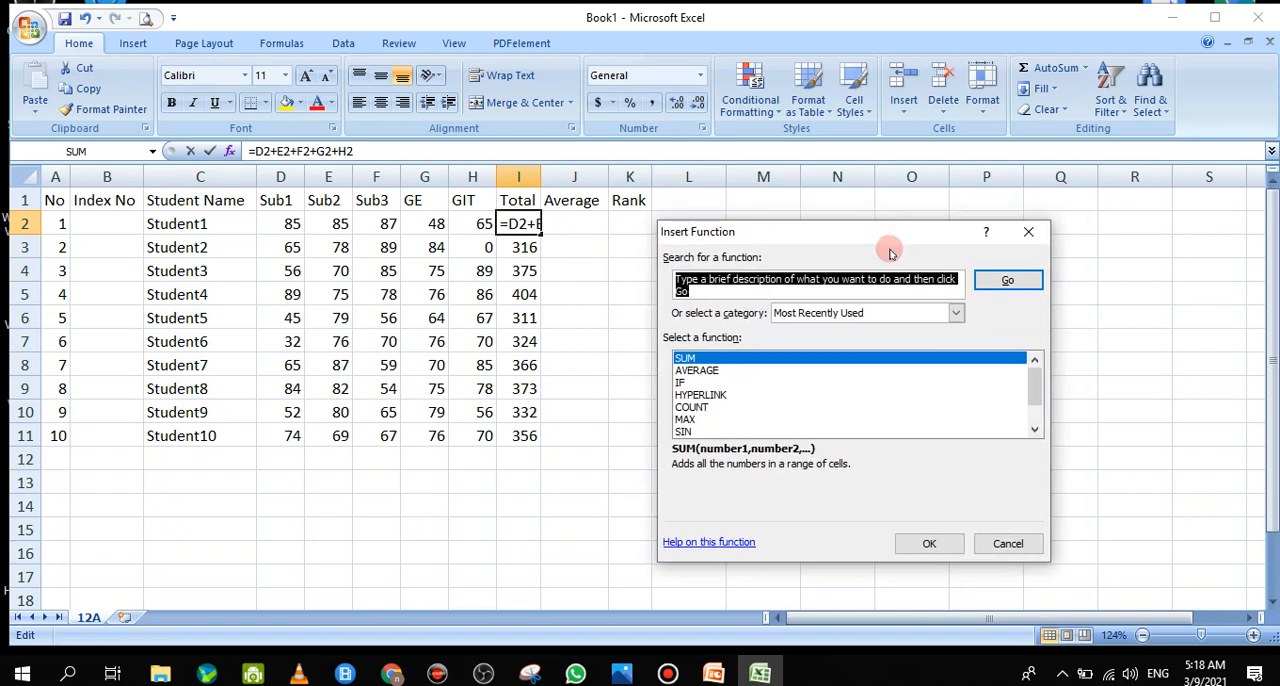
pyautogui.click(956, 314)
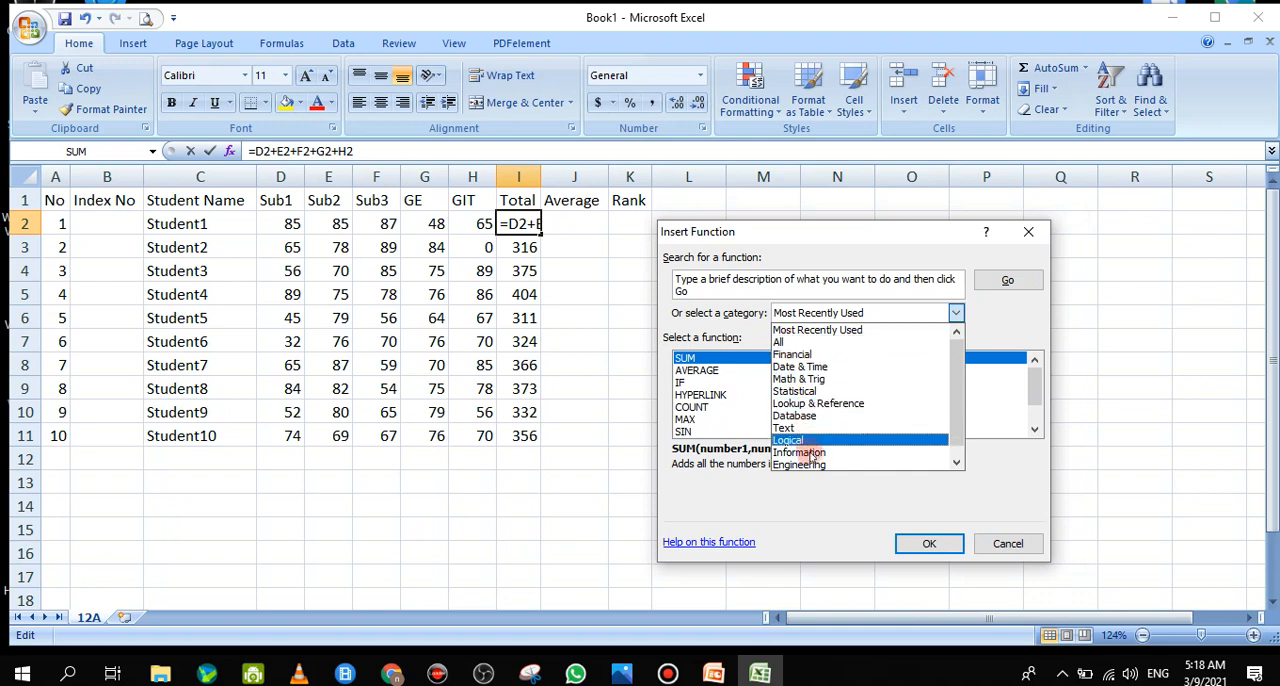
pyautogui.click(790, 355)
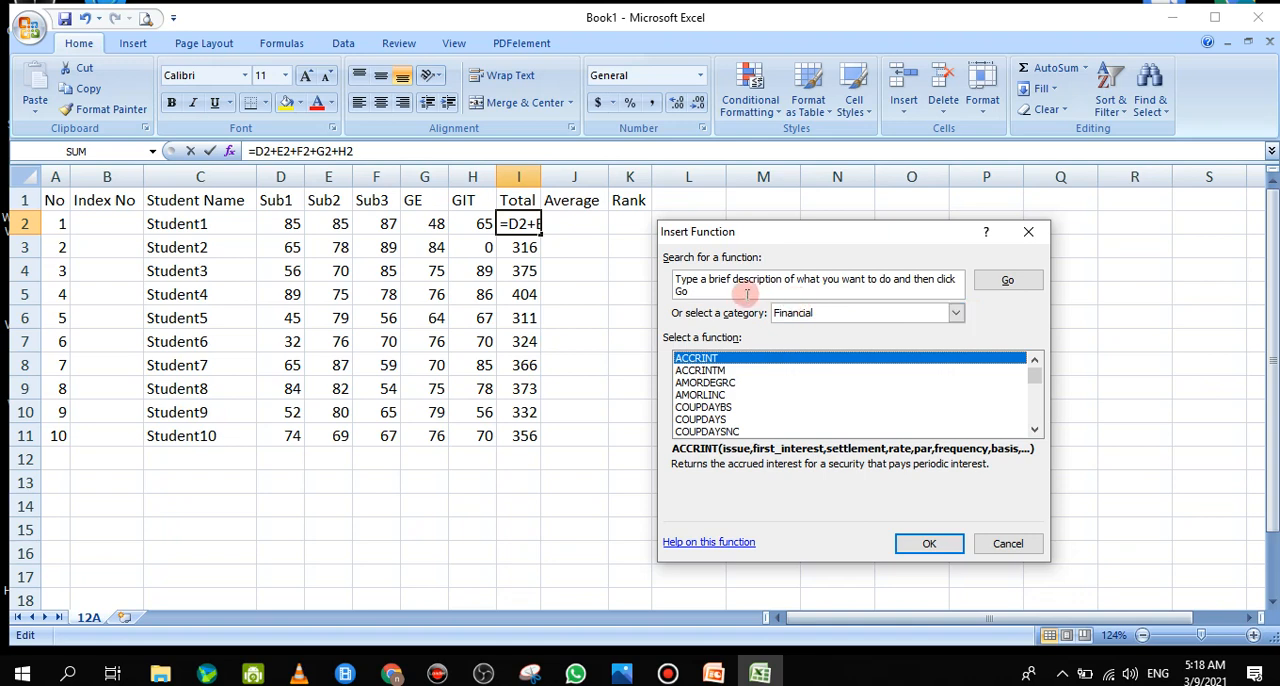
# Search the functions for "sum", look through the suggestions and insert SUM into I2
pyautogui.click(706, 281)
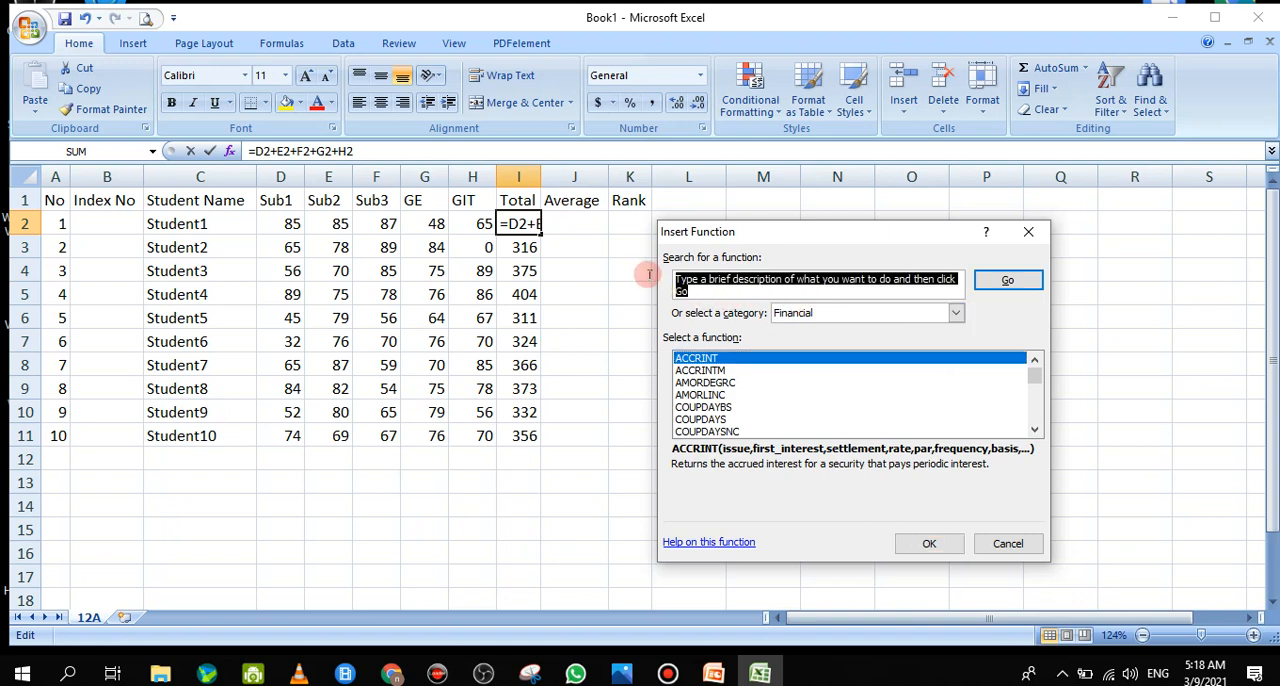
pyautogui.write('sum')
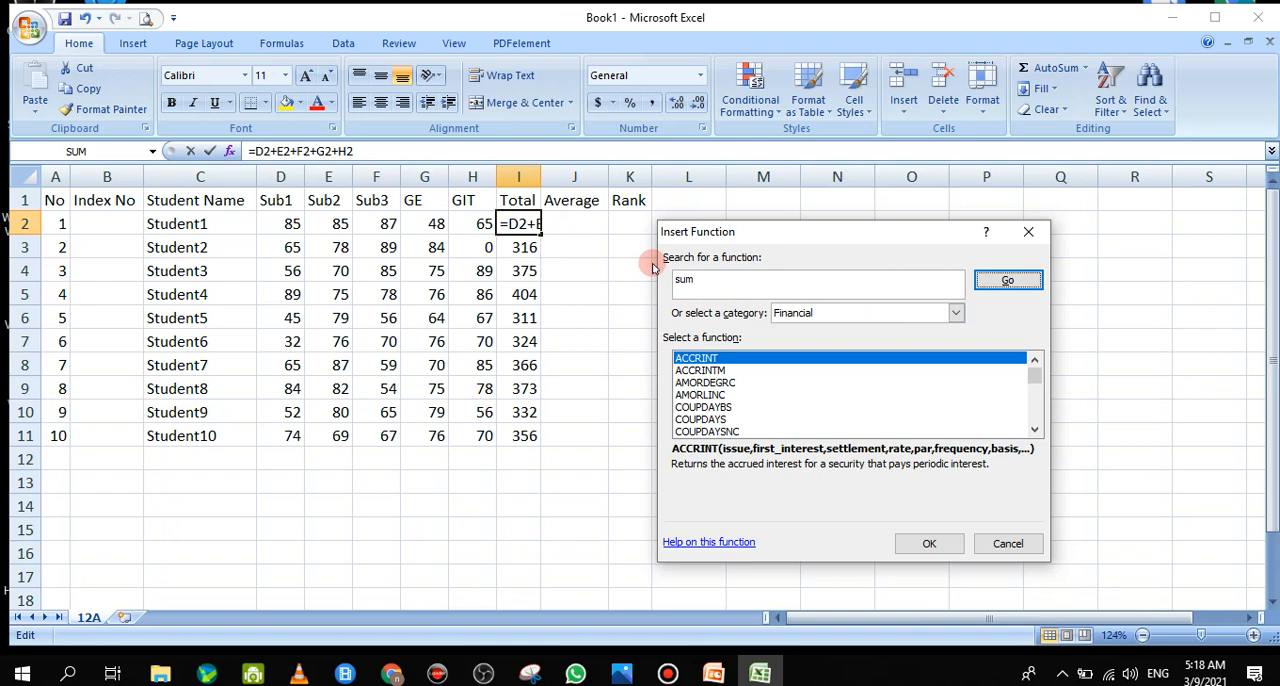
pyautogui.press('Return')
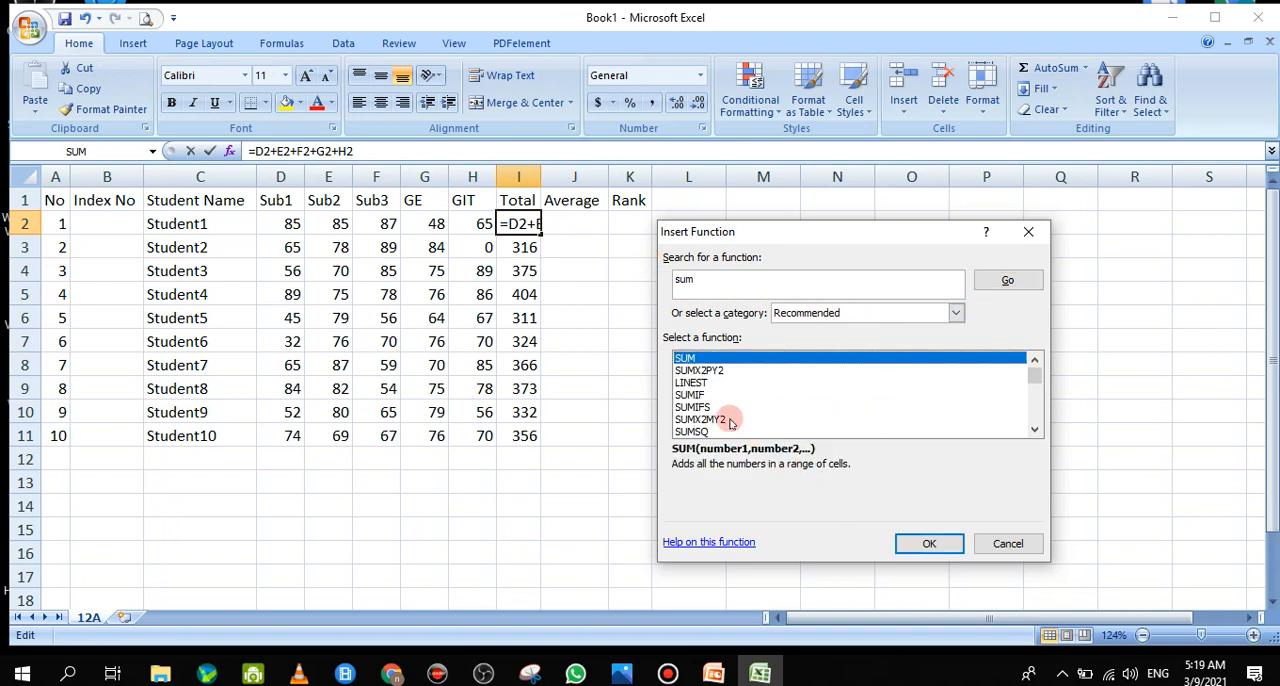
pyautogui.click(692, 370)
pyautogui.click(693, 383)
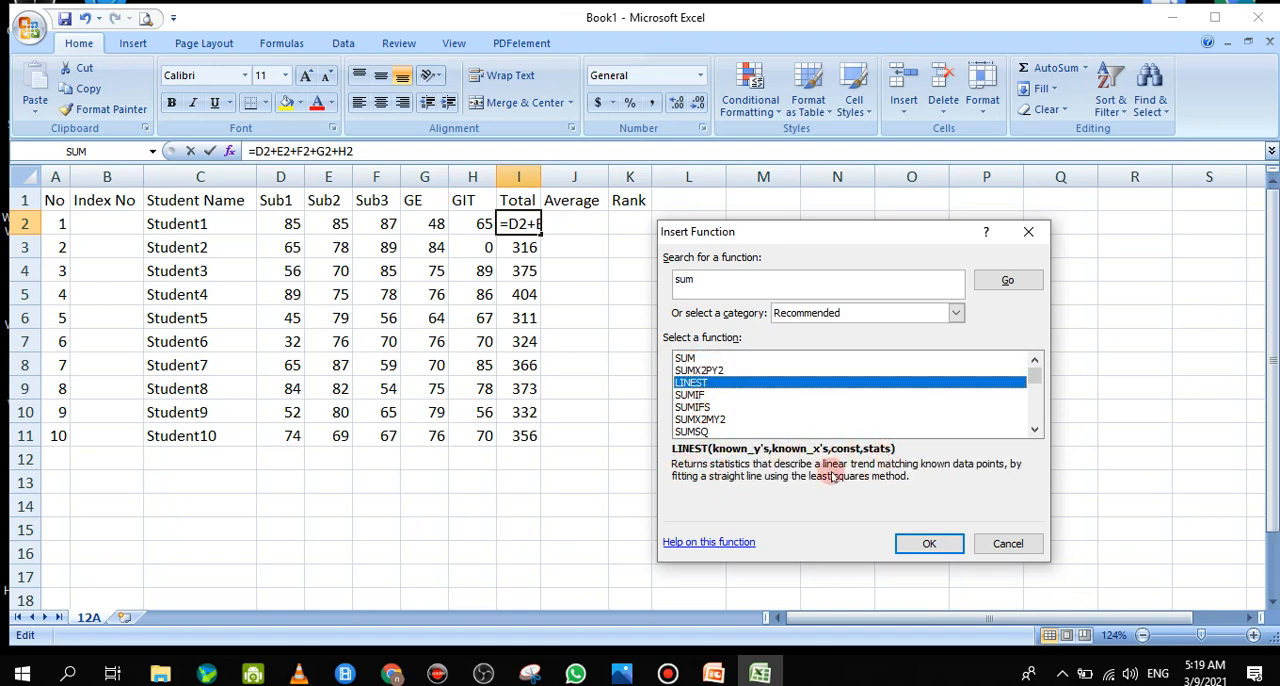
pyautogui.click(685, 359)
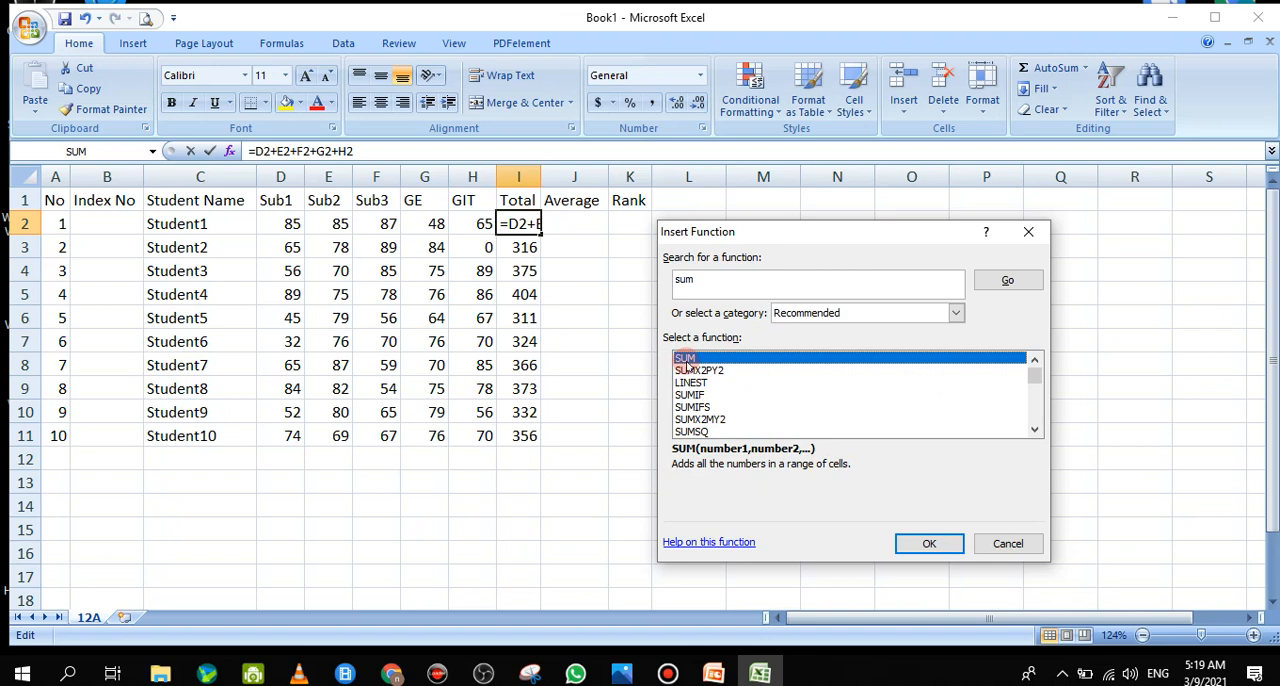
pyautogui.click(929, 543)
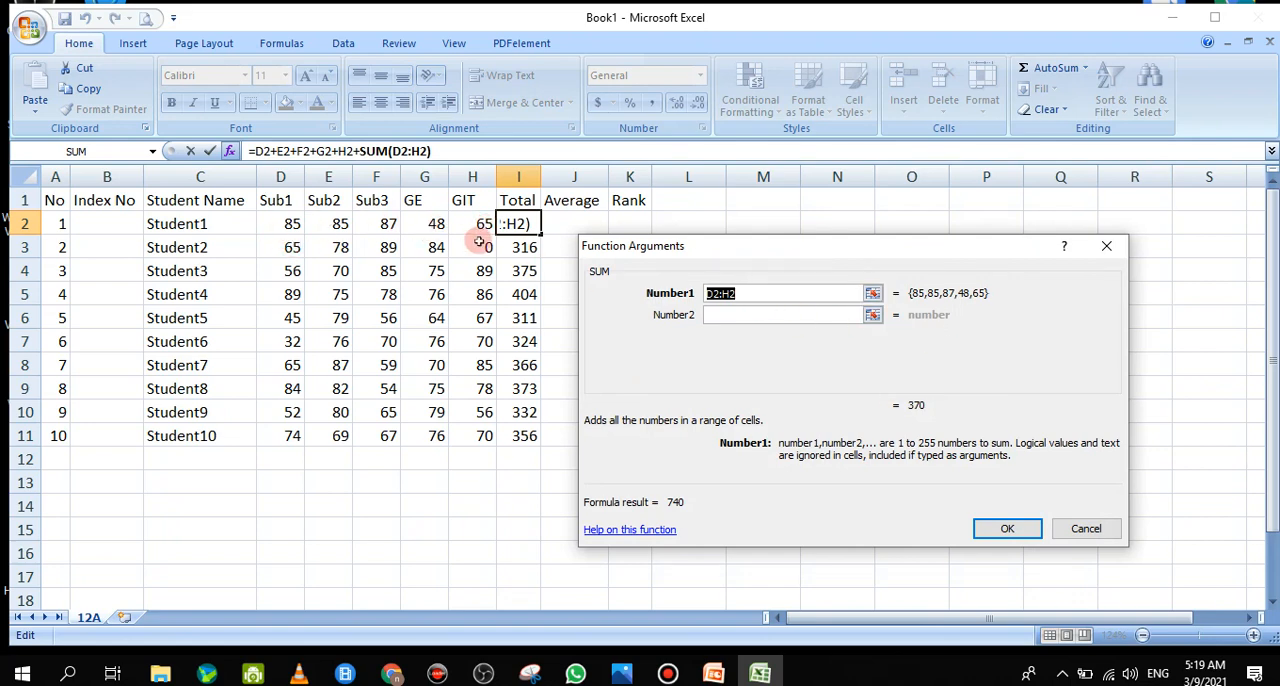
# Try giving SUM single cells as arguments, with D2 as Number1 and E2 as Number2
pyautogui.click(740, 294)
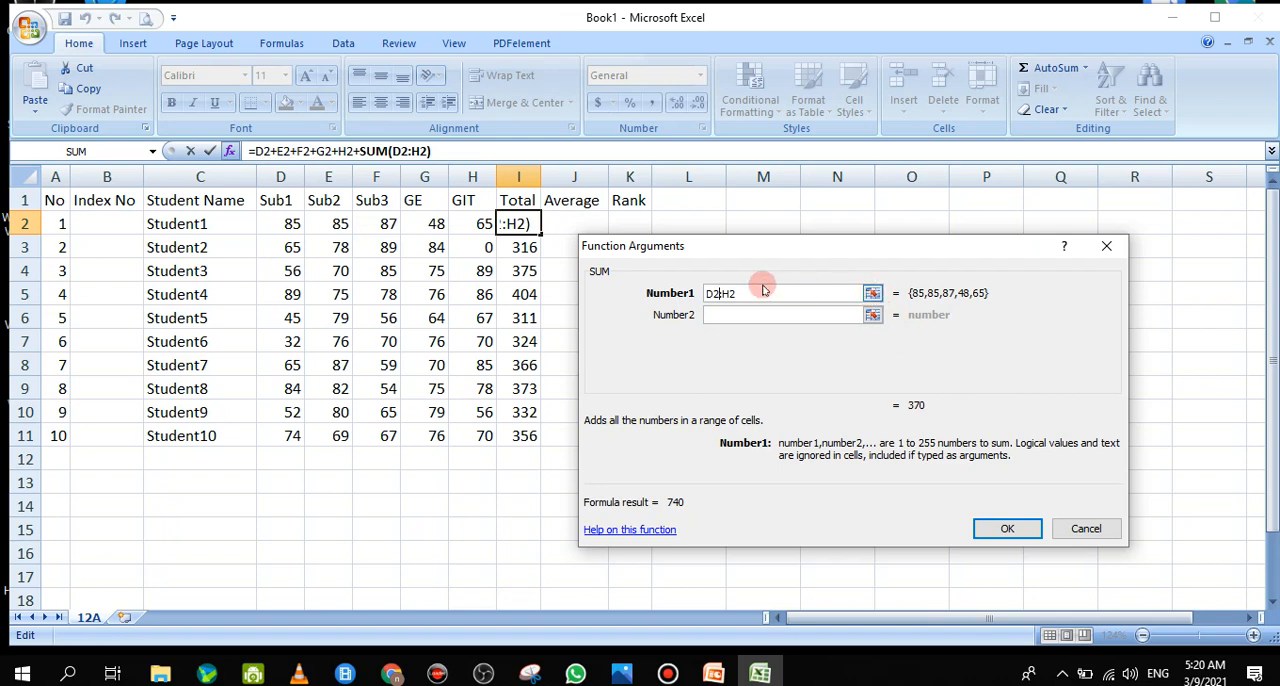
pyautogui.moveTo(748, 292); pyautogui.dragTo(703, 293)
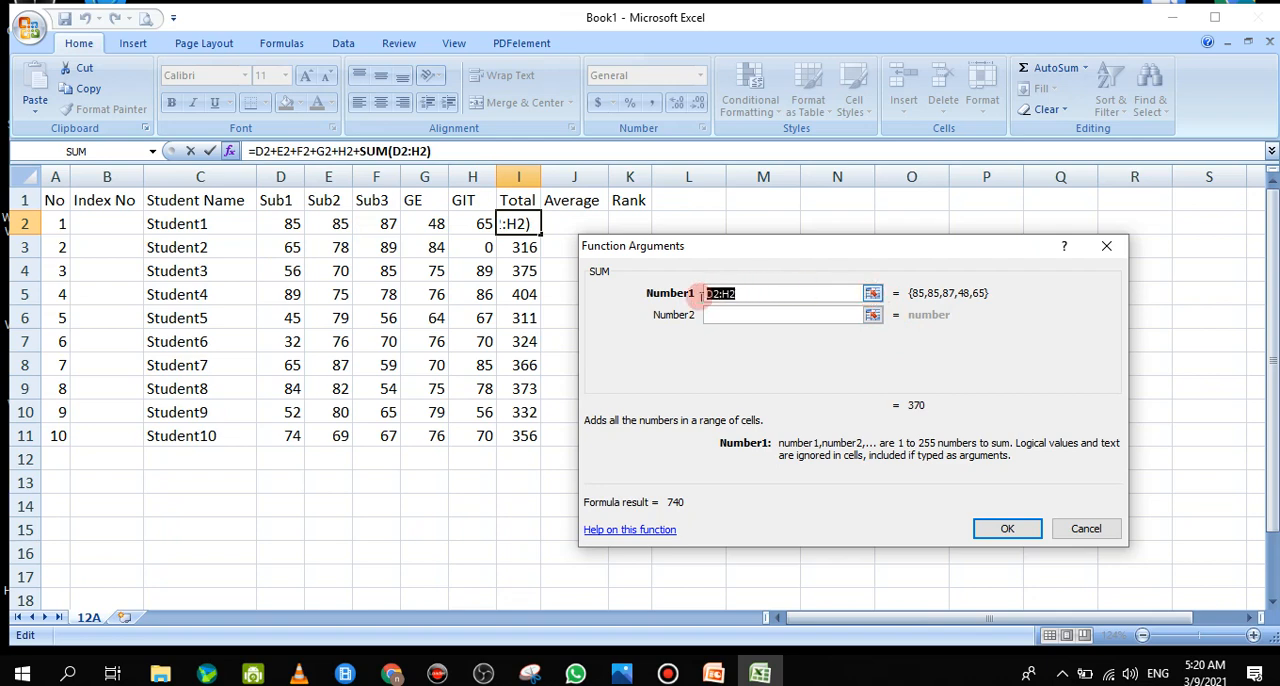
pyautogui.click(872, 295)
pyautogui.click(871, 290)
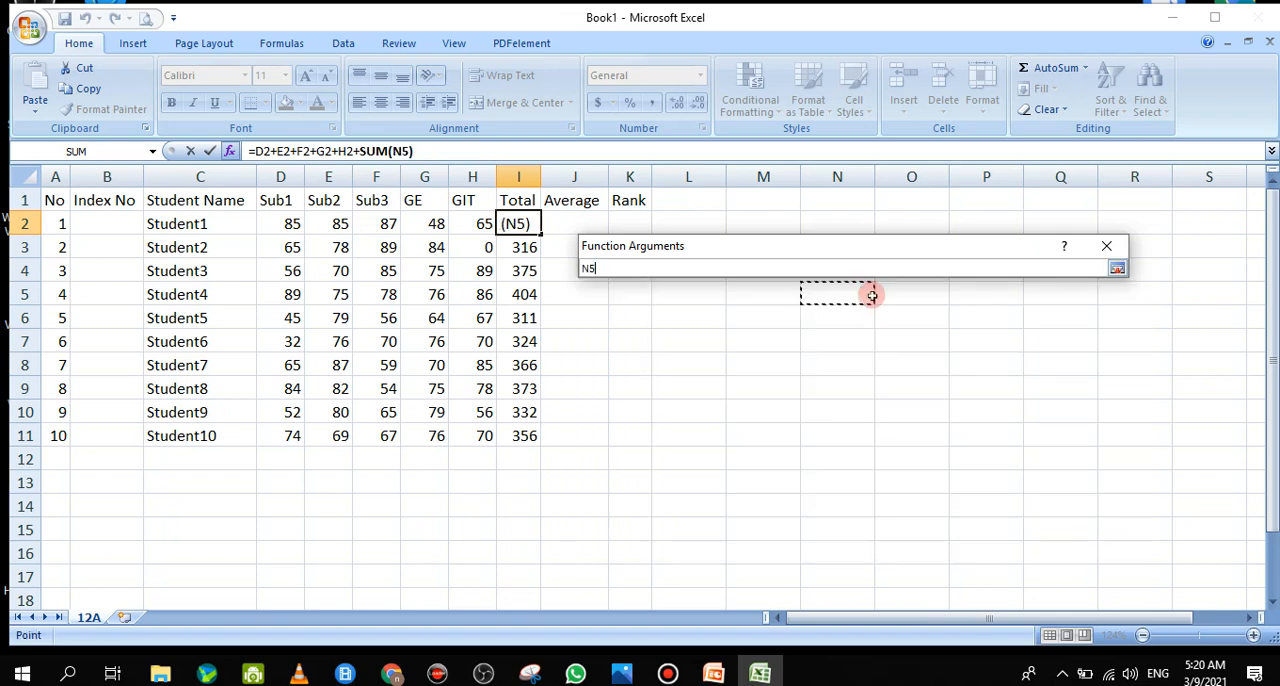
pyautogui.click(289, 224)
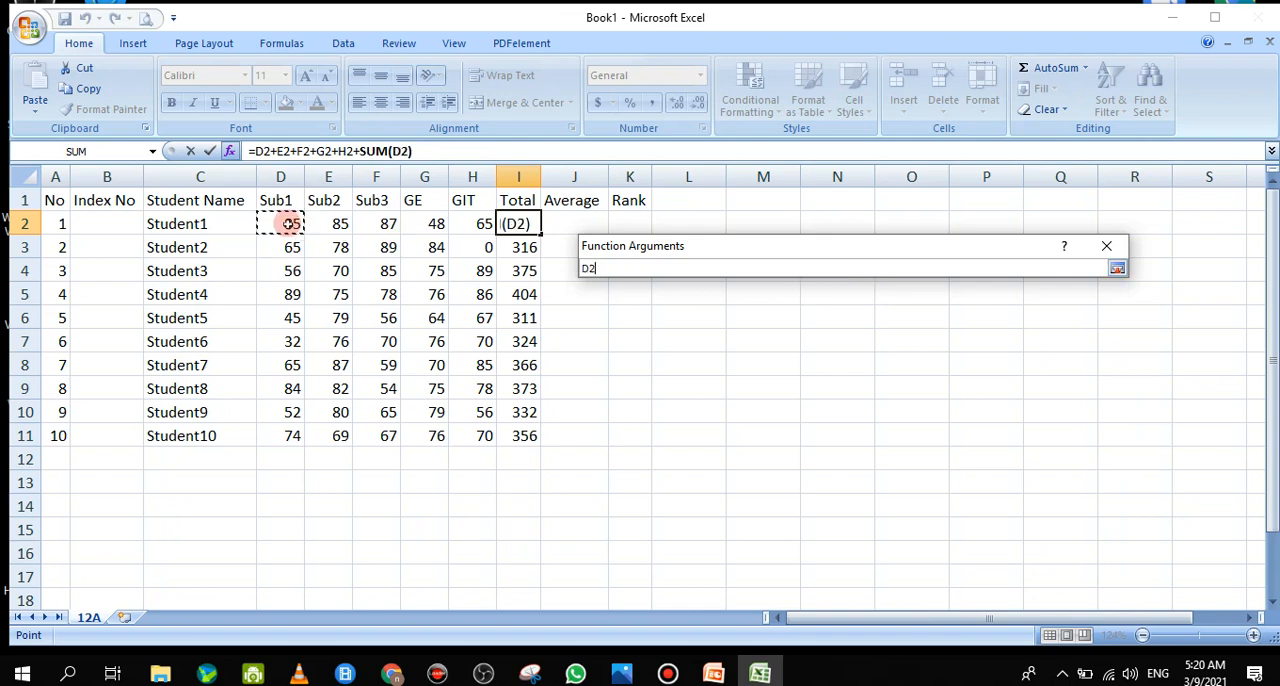
pyautogui.click(1118, 270)
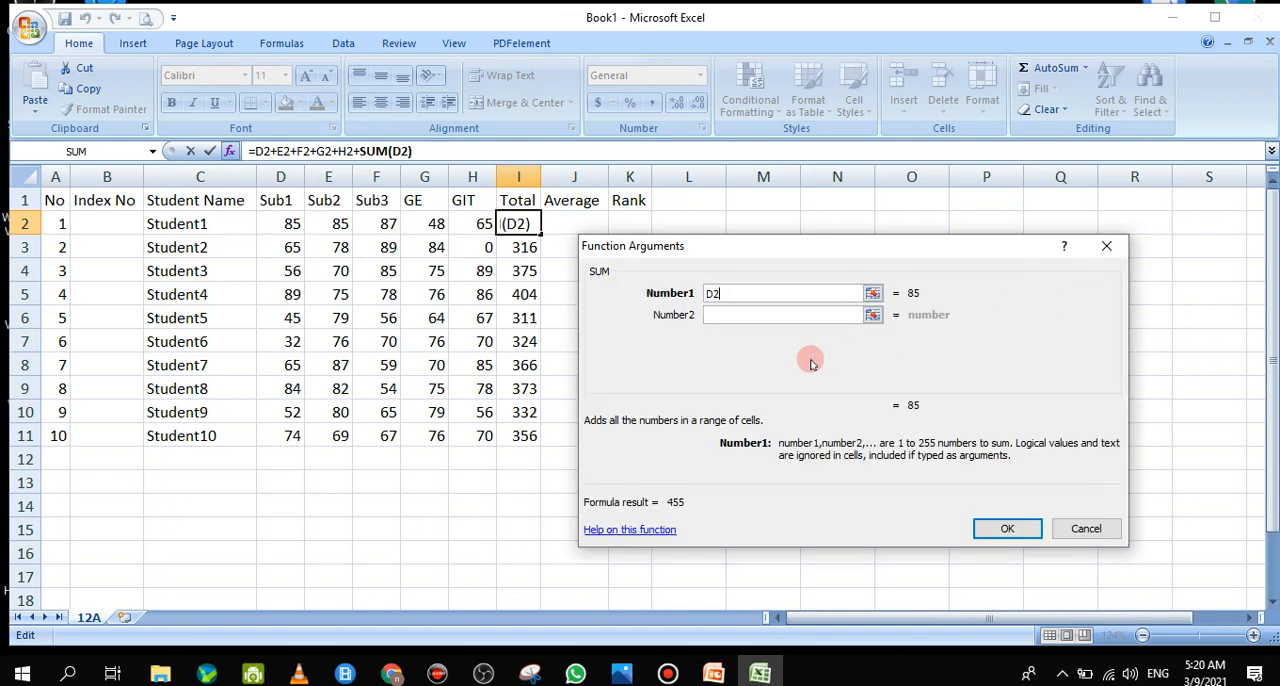
pyautogui.click(873, 316)
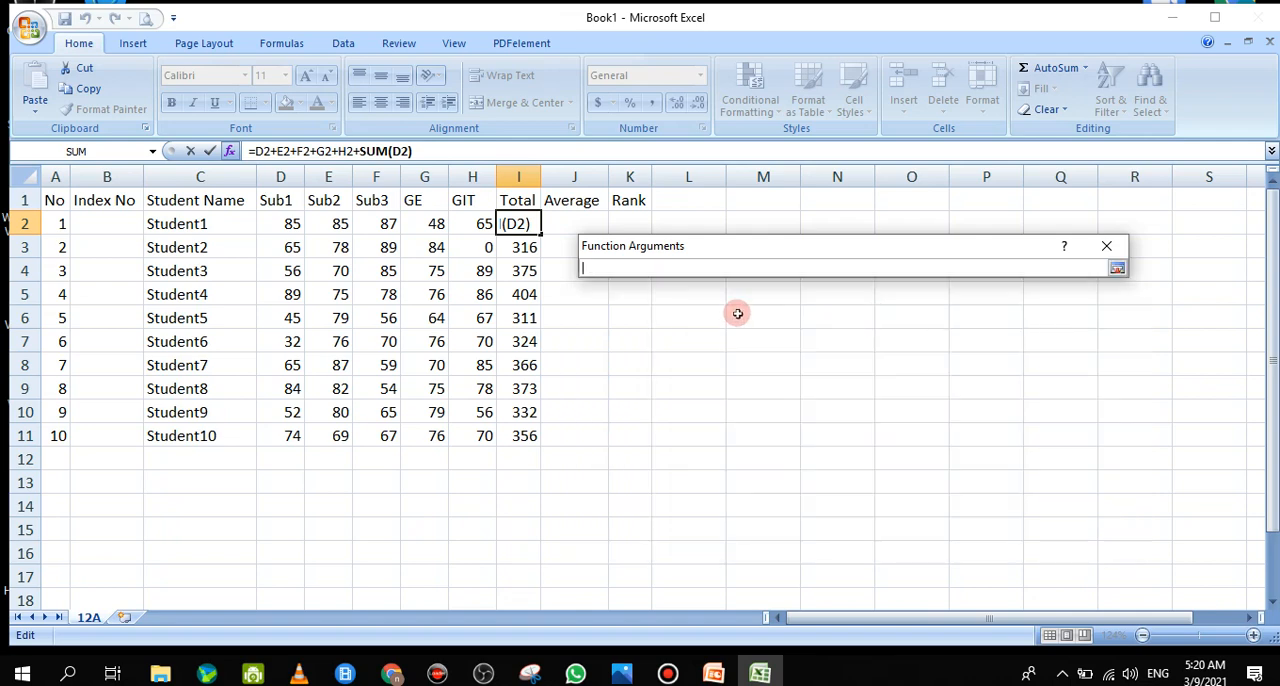
pyautogui.click(330, 224)
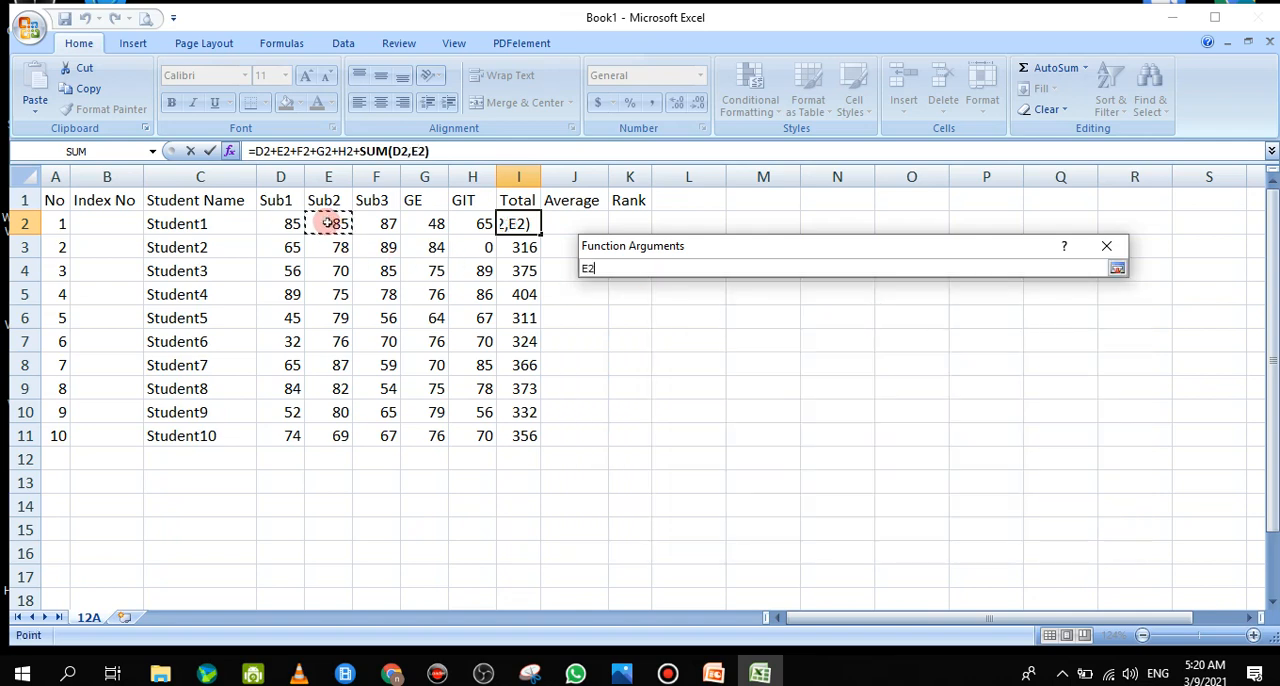
pyautogui.click(1116, 268)
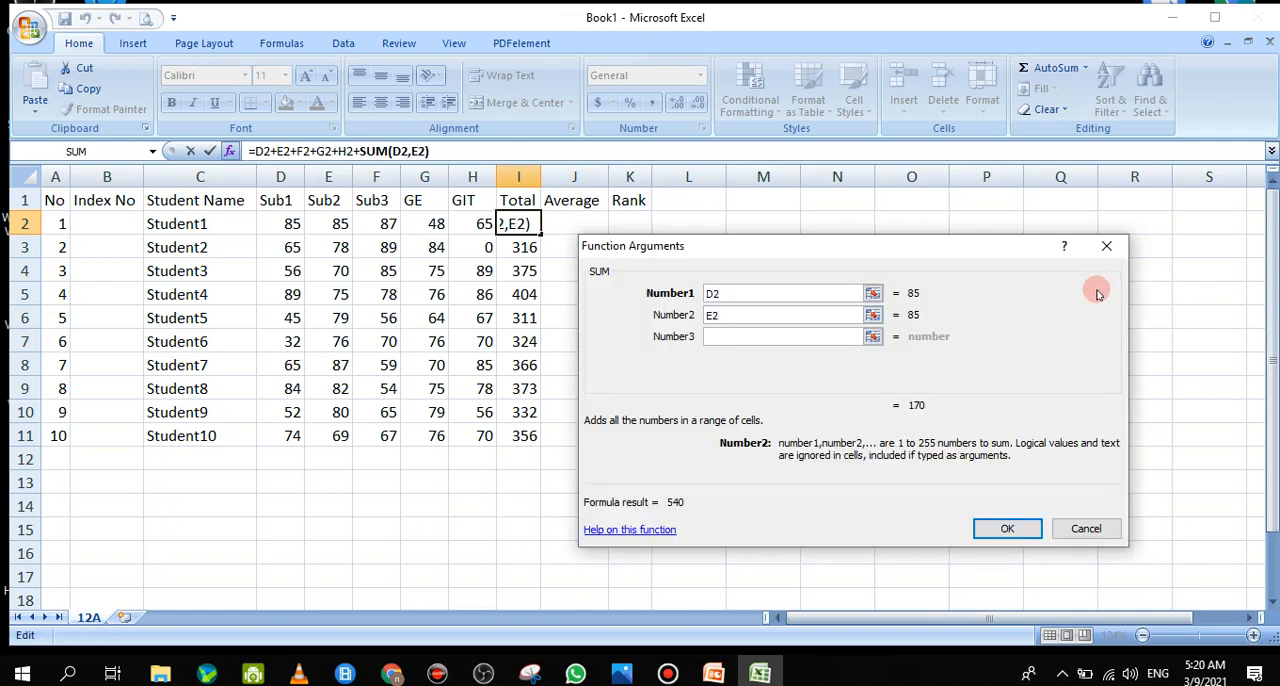
# Clear both SUM arguments and set Number1 to the range D2:H2 picked from Student1's marks
pyautogui.moveTo(746, 316); pyautogui.dragTo(710, 315)
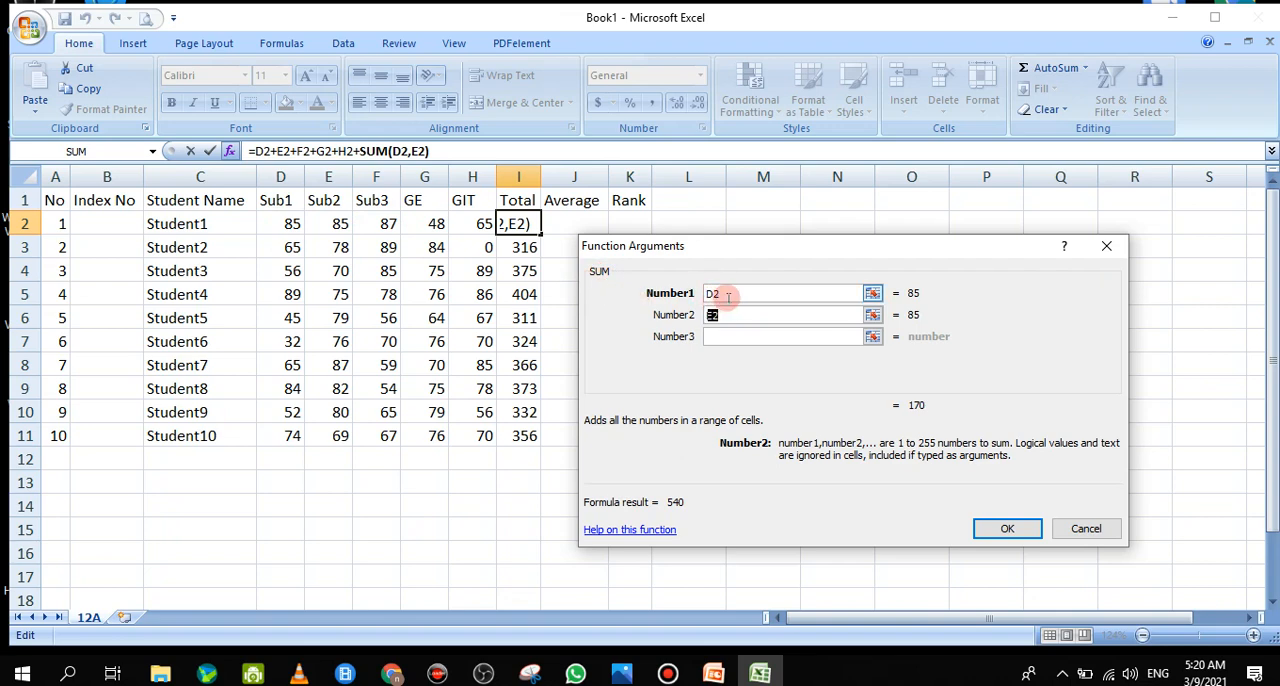
pyautogui.press('BackSpace')
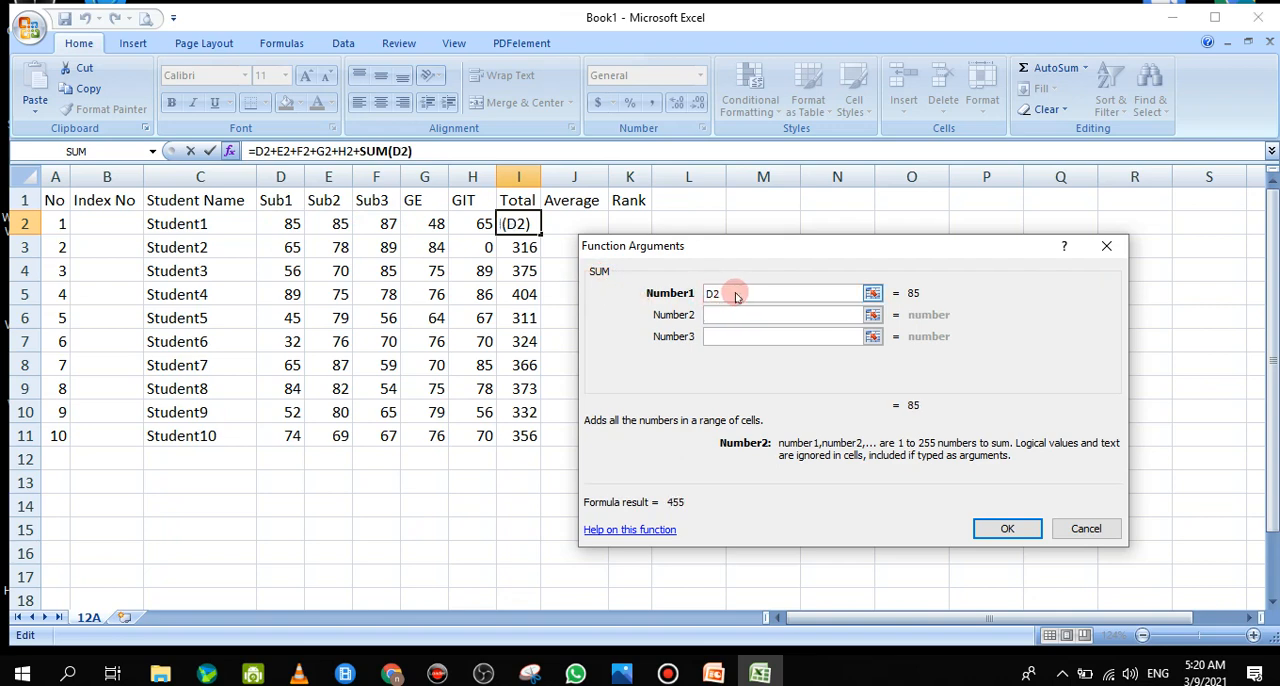
pyautogui.moveTo(735, 295); pyautogui.dragTo(672, 287)
pyautogui.press('BackSpace')
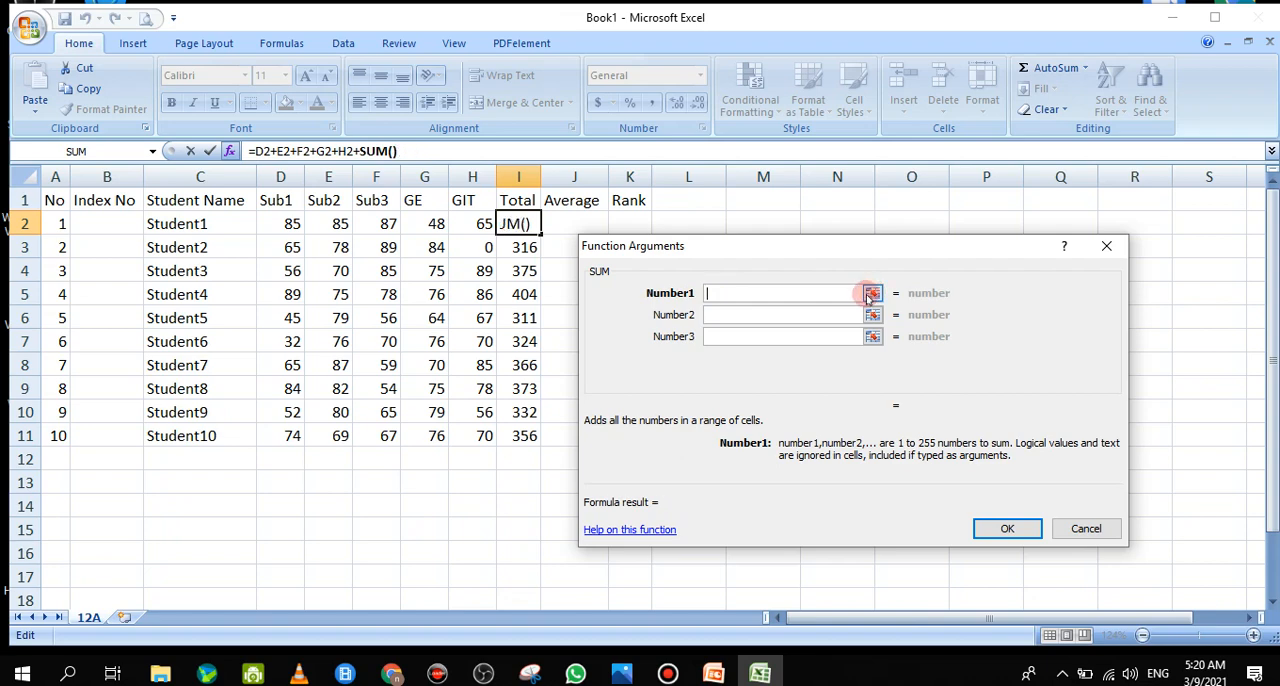
pyautogui.click(872, 293)
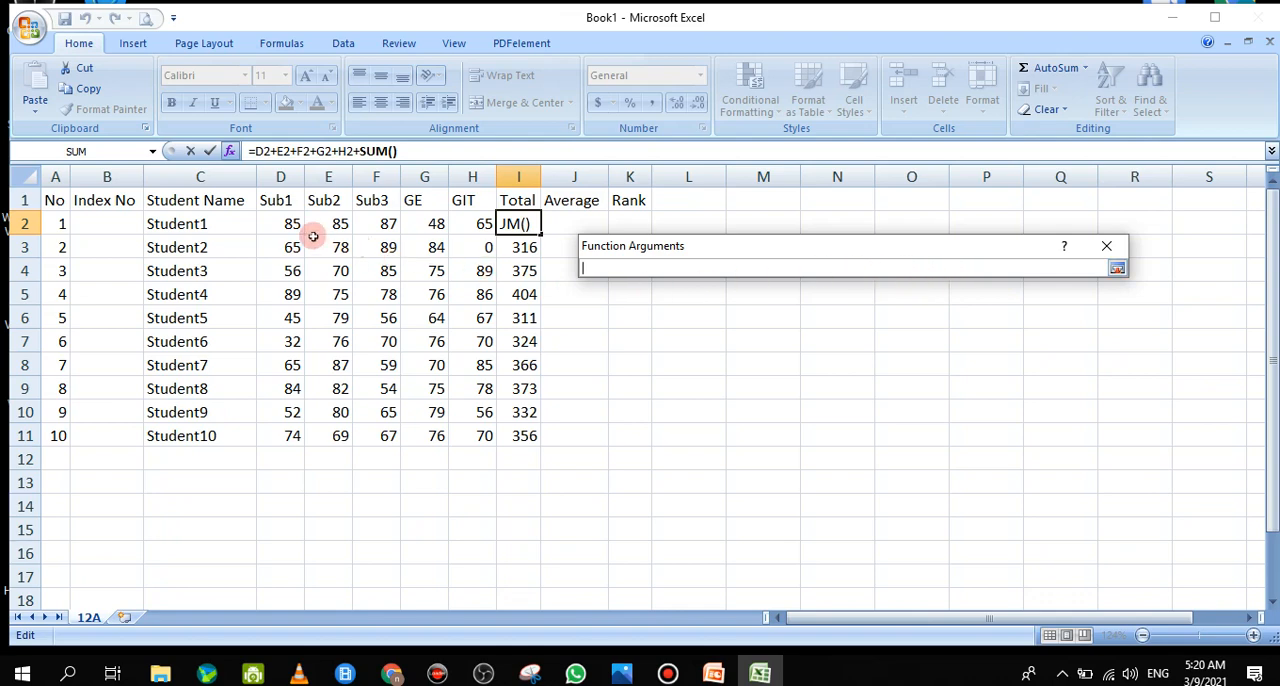
pyautogui.moveTo(286, 223); pyautogui.dragTo(466, 224)
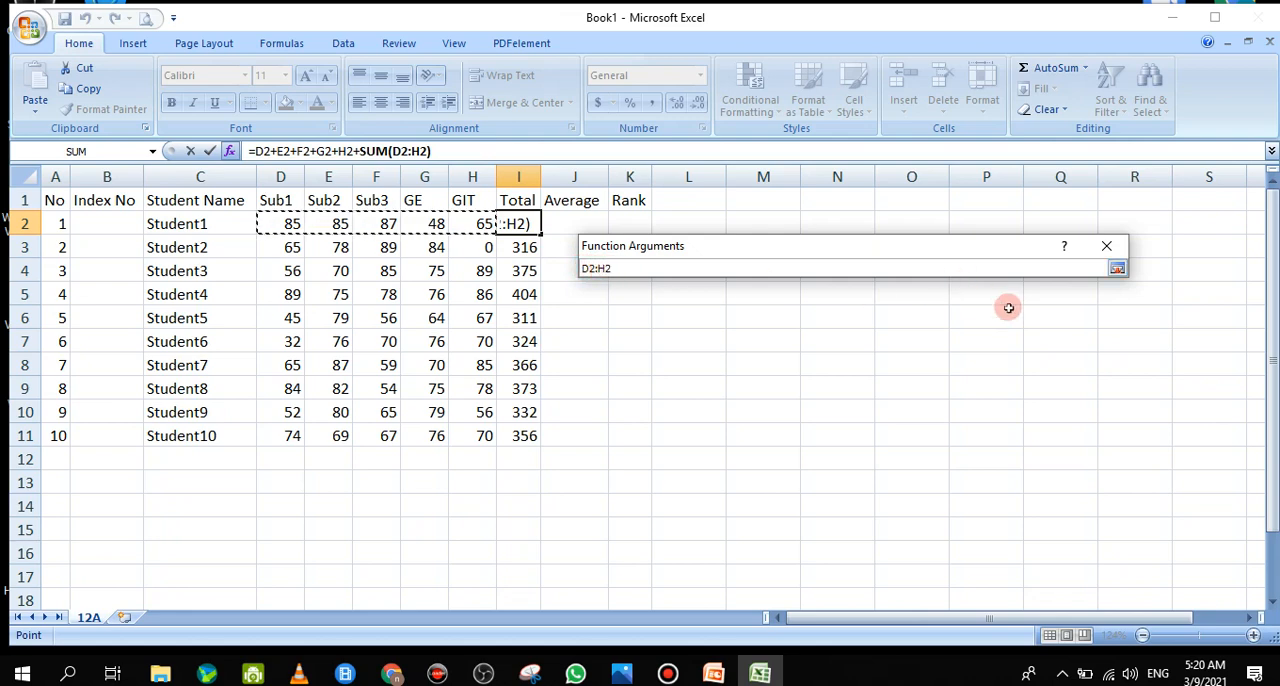
pyautogui.click(1117, 272)
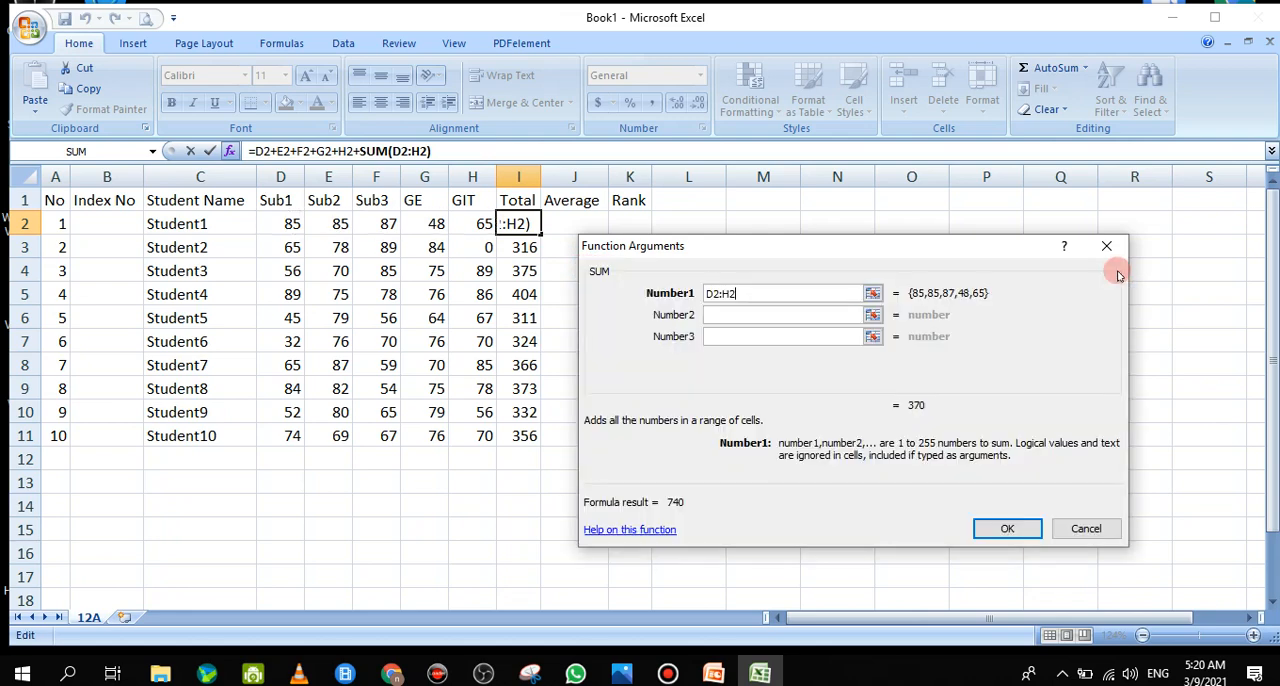
pyautogui.moveTo(894, 251); pyautogui.dragTo(922, 238)
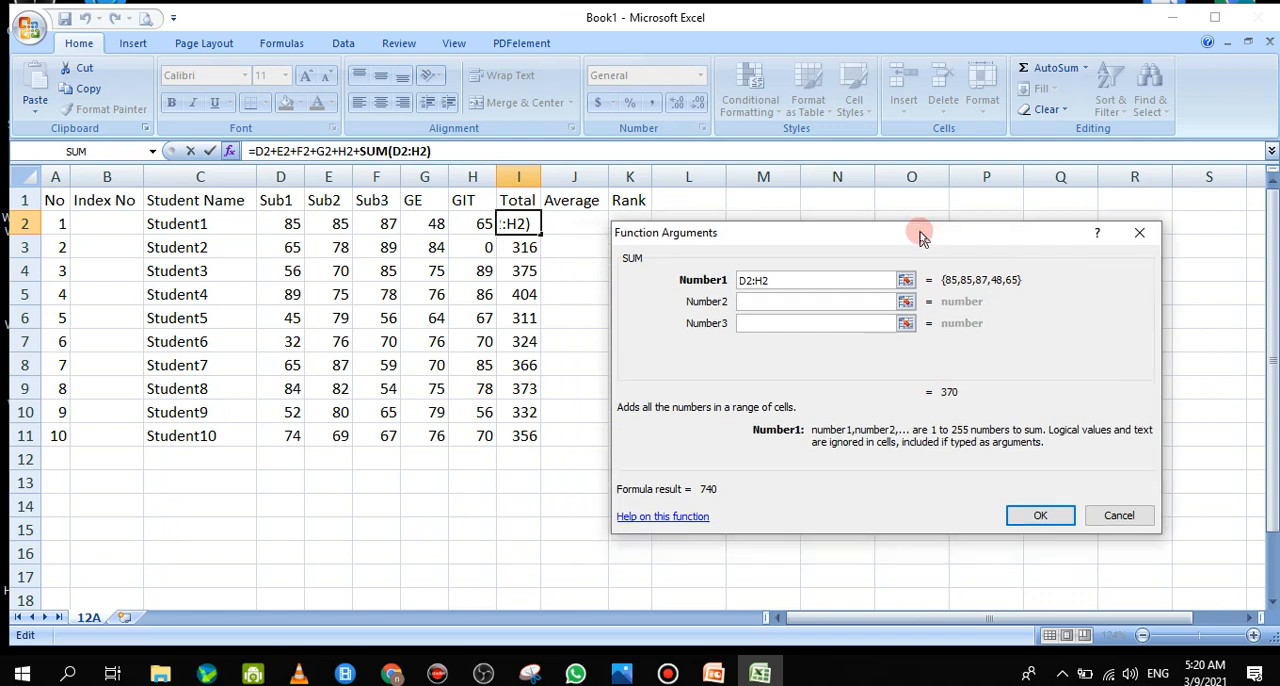
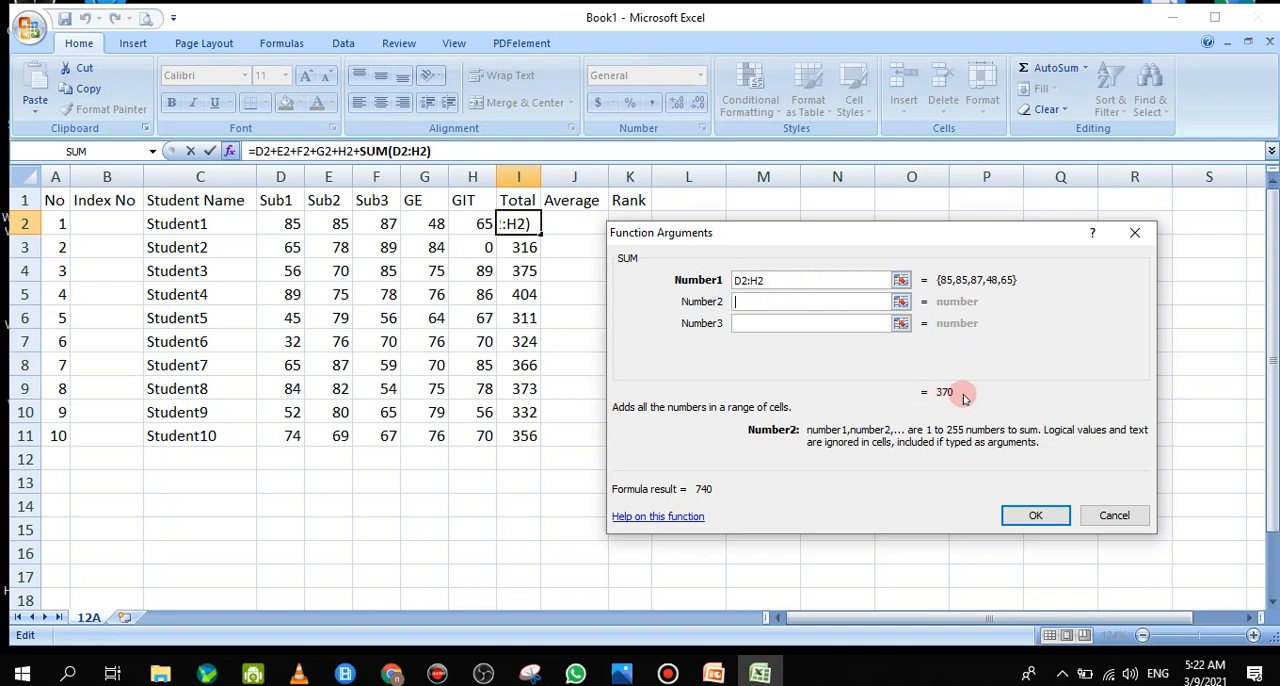
# Accept the SUM arguments and remove D2+E2+F2+G2+H2+ from I2's formula, leaving =SUM(D2:H2)
pyautogui.click(1032, 515)
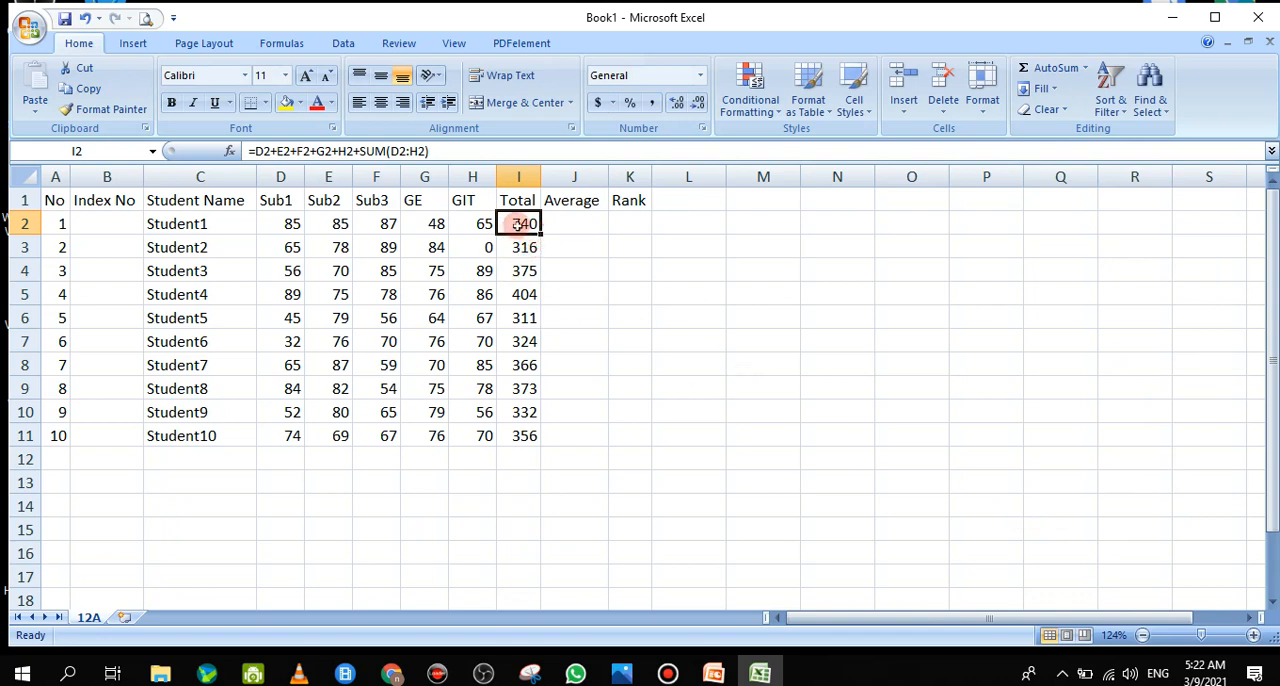
pyautogui.click(364, 150)
pyautogui.click(360, 150)
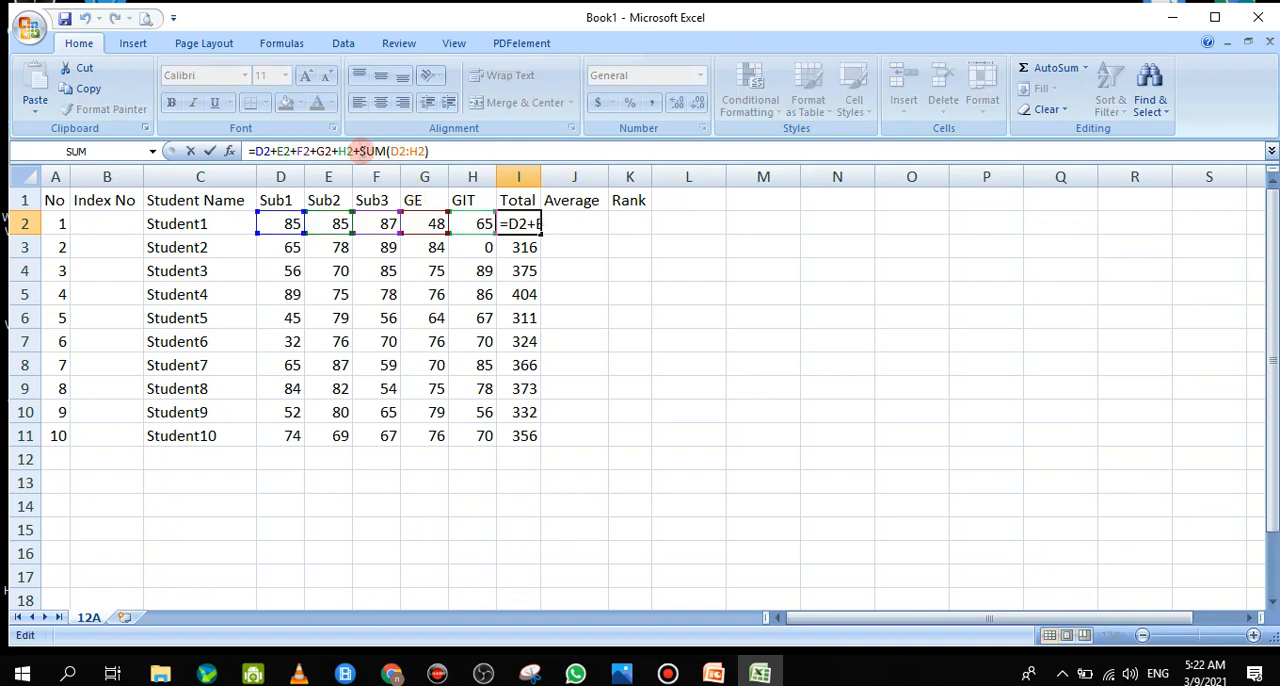
pyautogui.moveTo(360, 150); pyautogui.dragTo(251, 151)
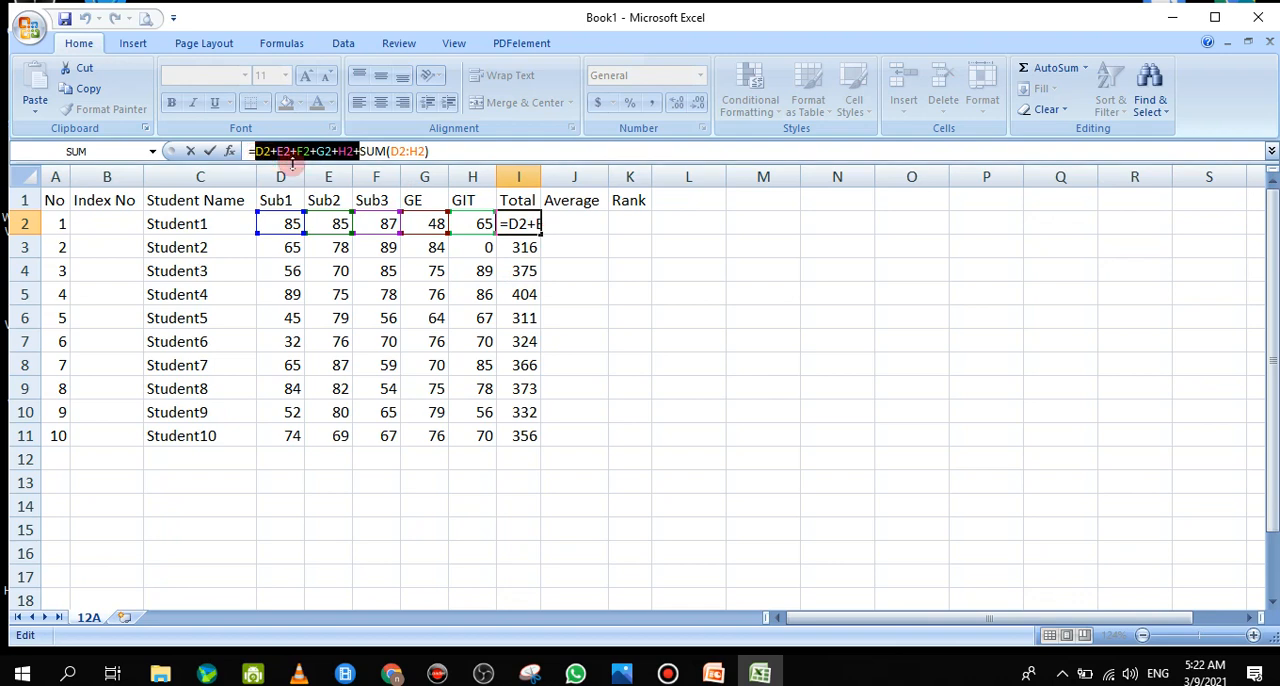
pyautogui.press('Delete')
pyautogui.click(290, 150)
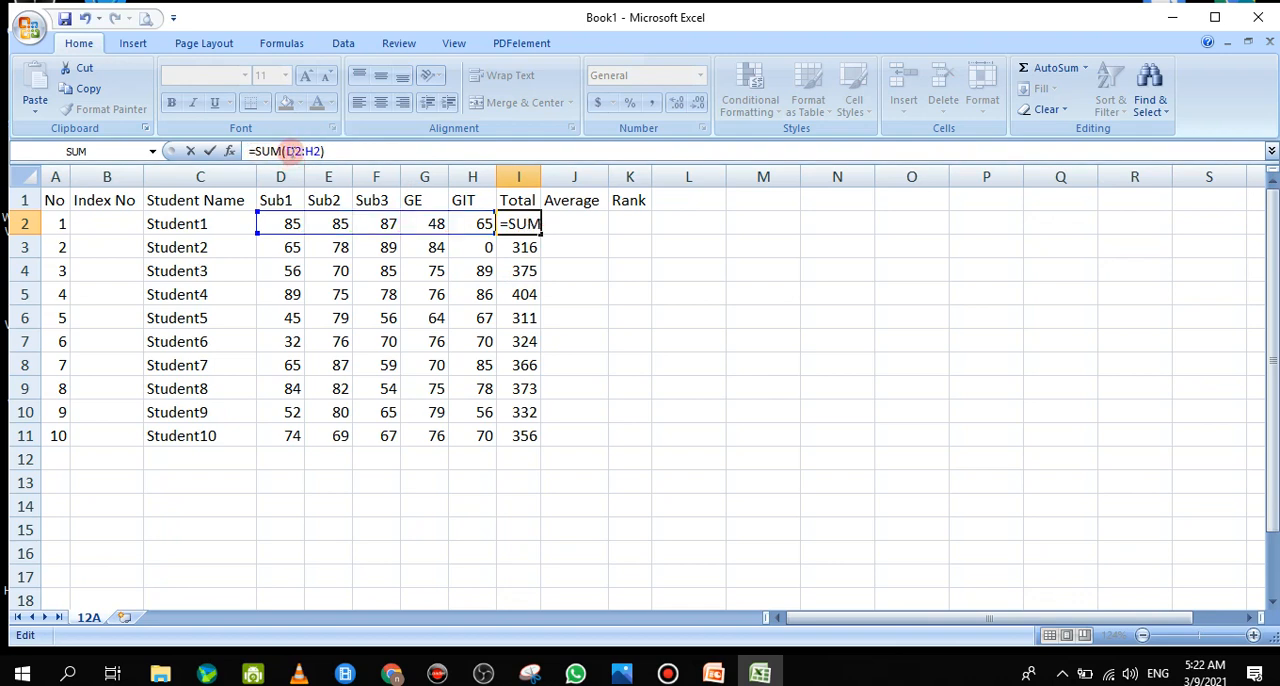
pyautogui.click(360, 153)
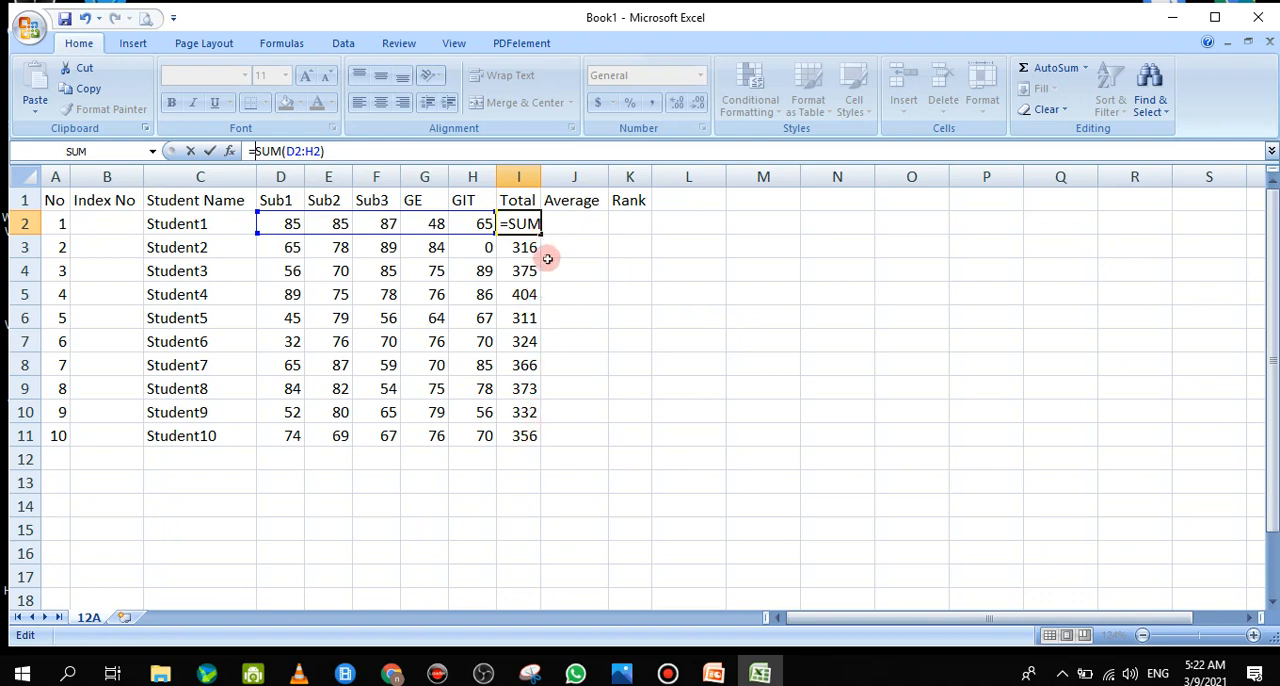
pyautogui.click(518, 224)
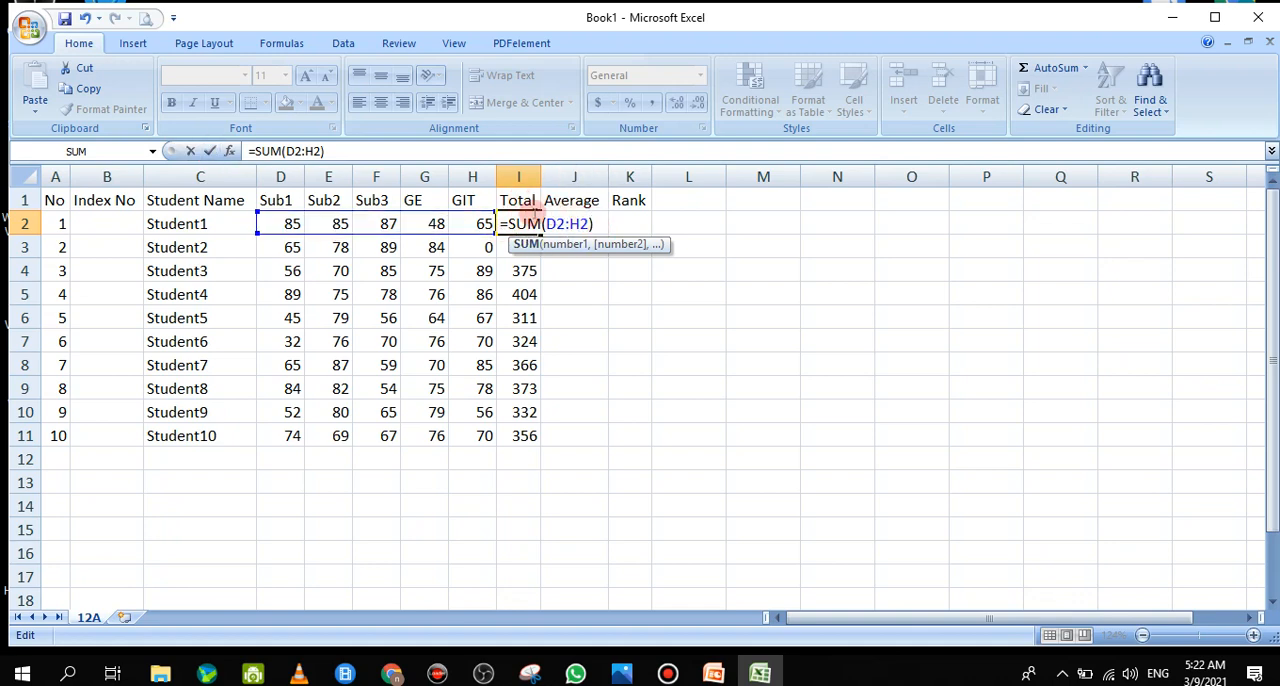
pyautogui.click(192, 152)
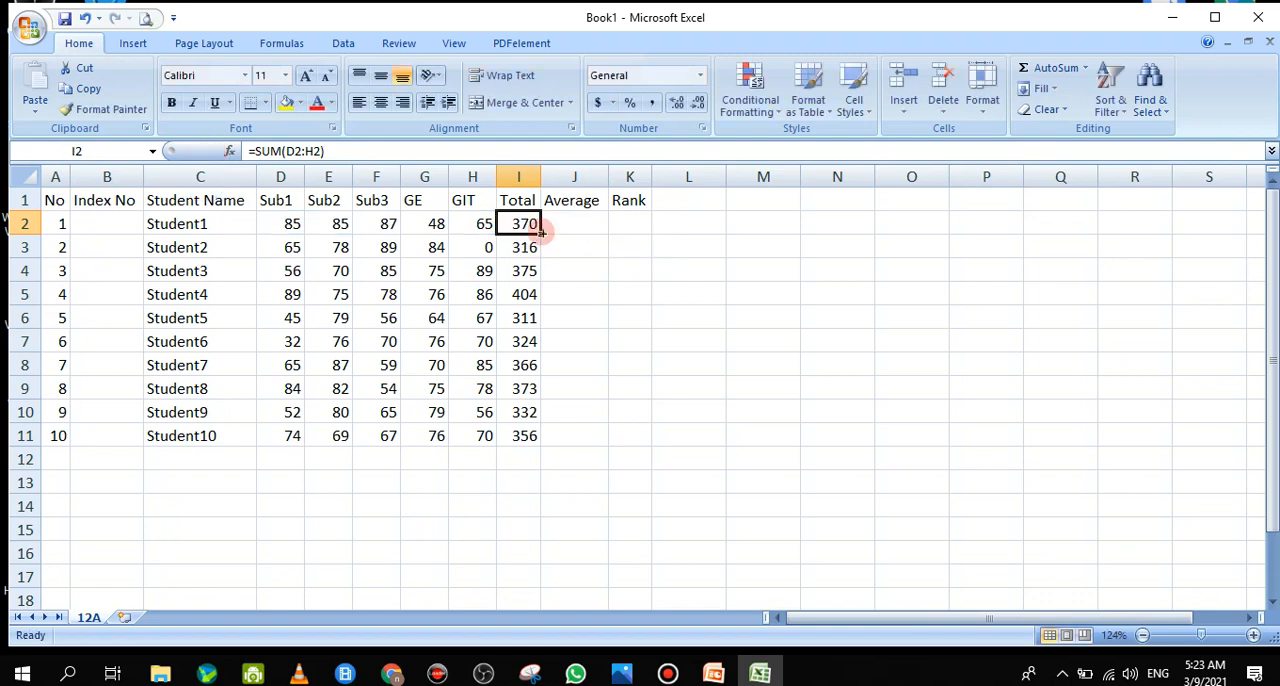
# Fill the SUM formula from I2 down to I11 and check the copied formulas in the Total column
pyautogui.moveTo(540, 233); pyautogui.dragTo(528, 438)
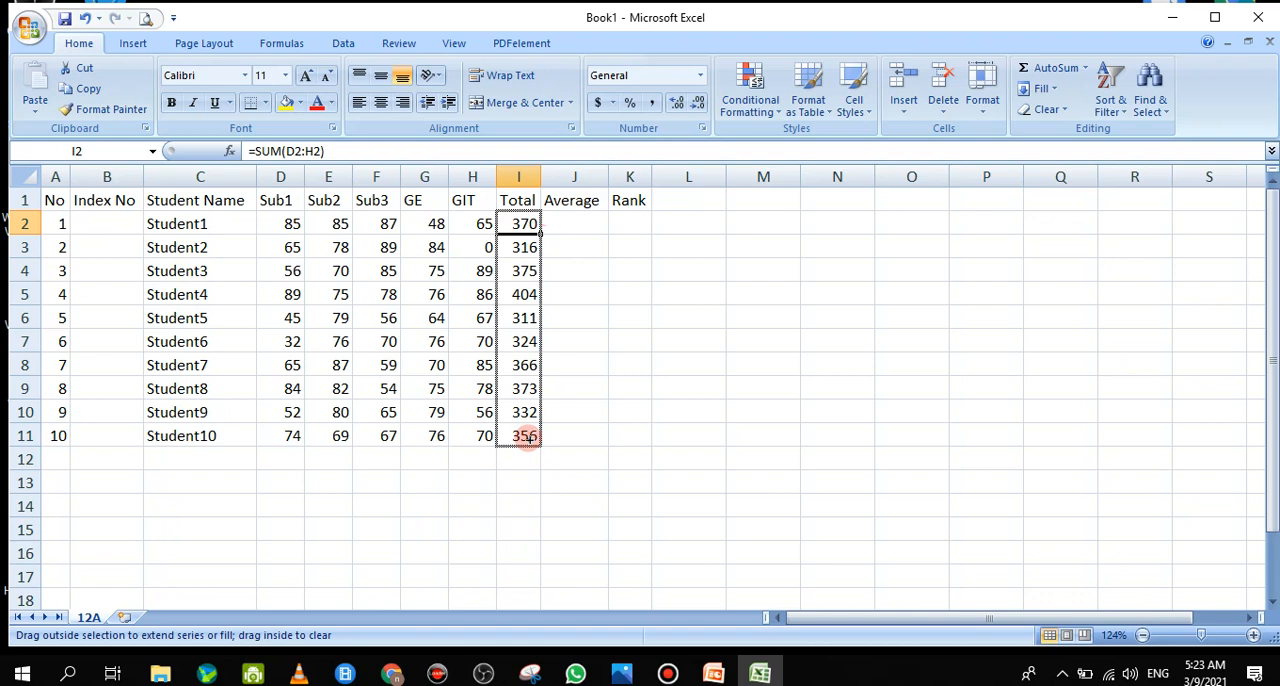
pyautogui.moveTo(528, 438); pyautogui.dragTo(528, 438)
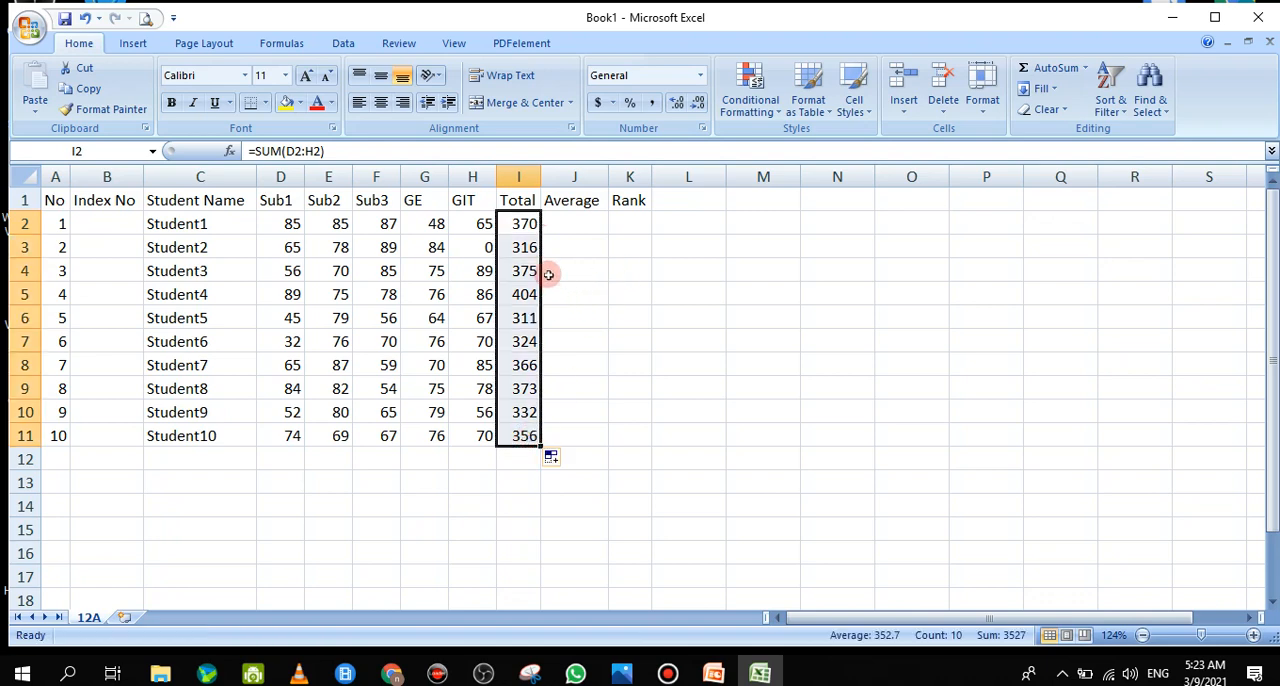
pyautogui.click(523, 247)
pyautogui.click(525, 272)
pyautogui.click(523, 318)
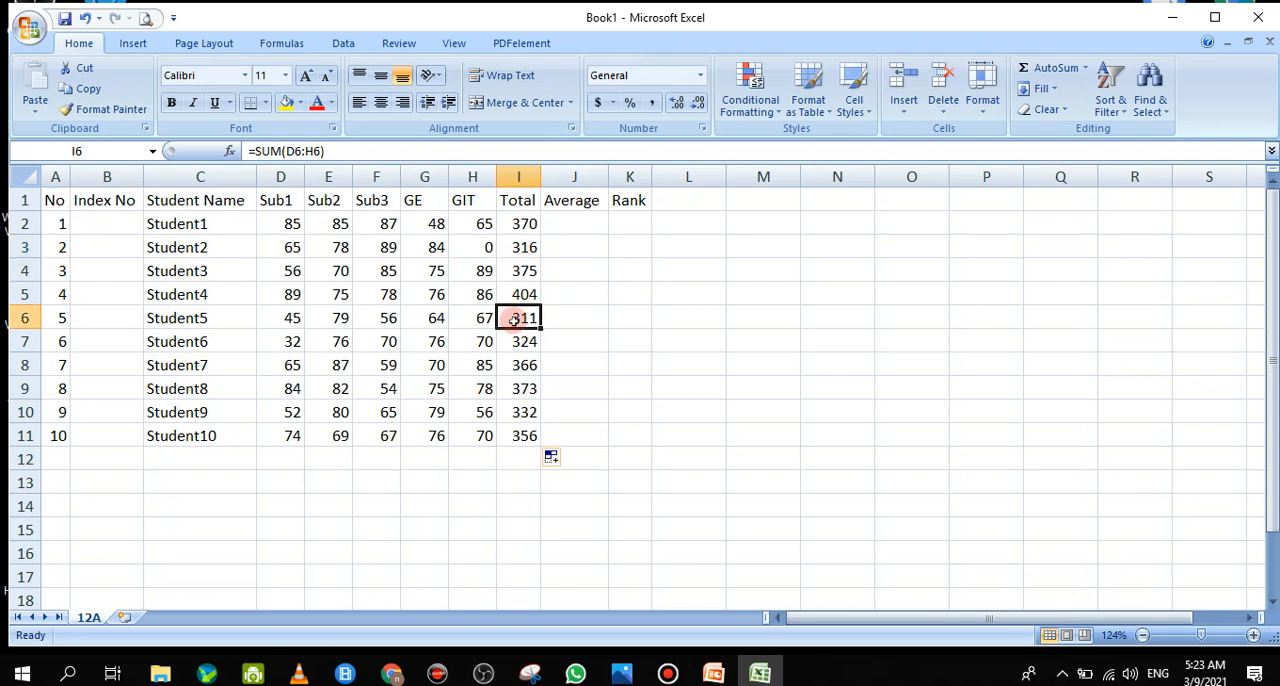
pyautogui.click(523, 341)
pyautogui.click(522, 366)
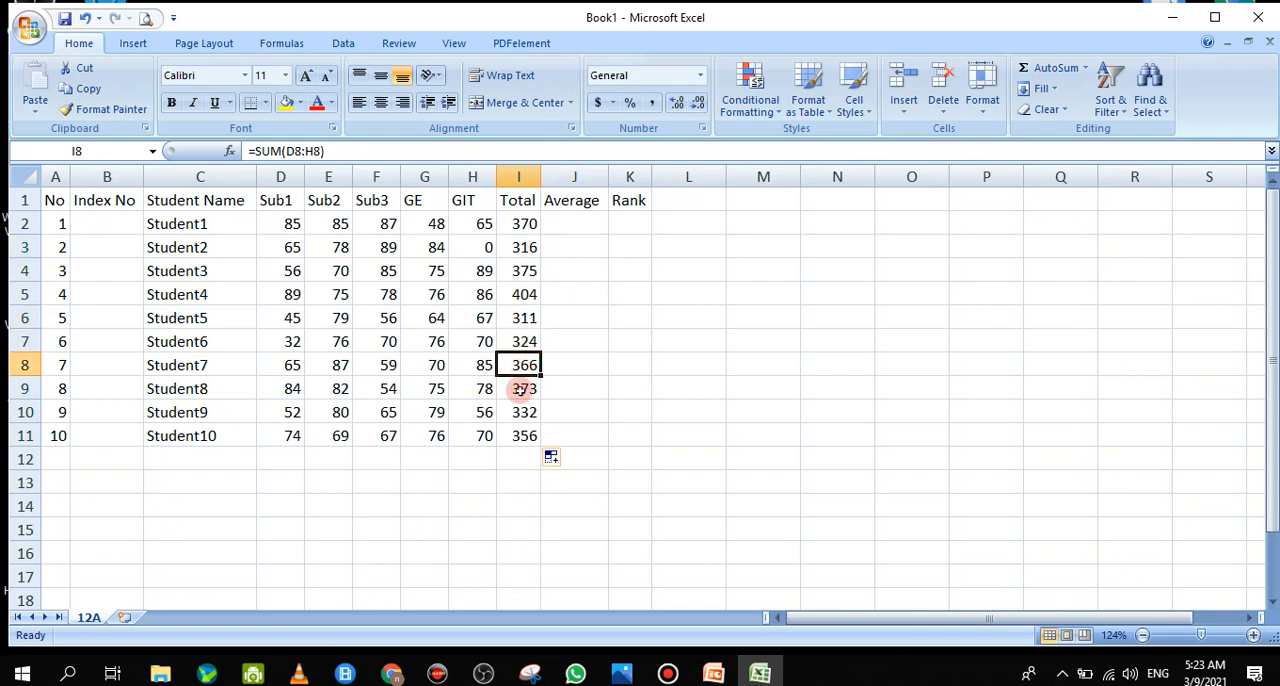
pyautogui.click(523, 389)
pyautogui.click(524, 436)
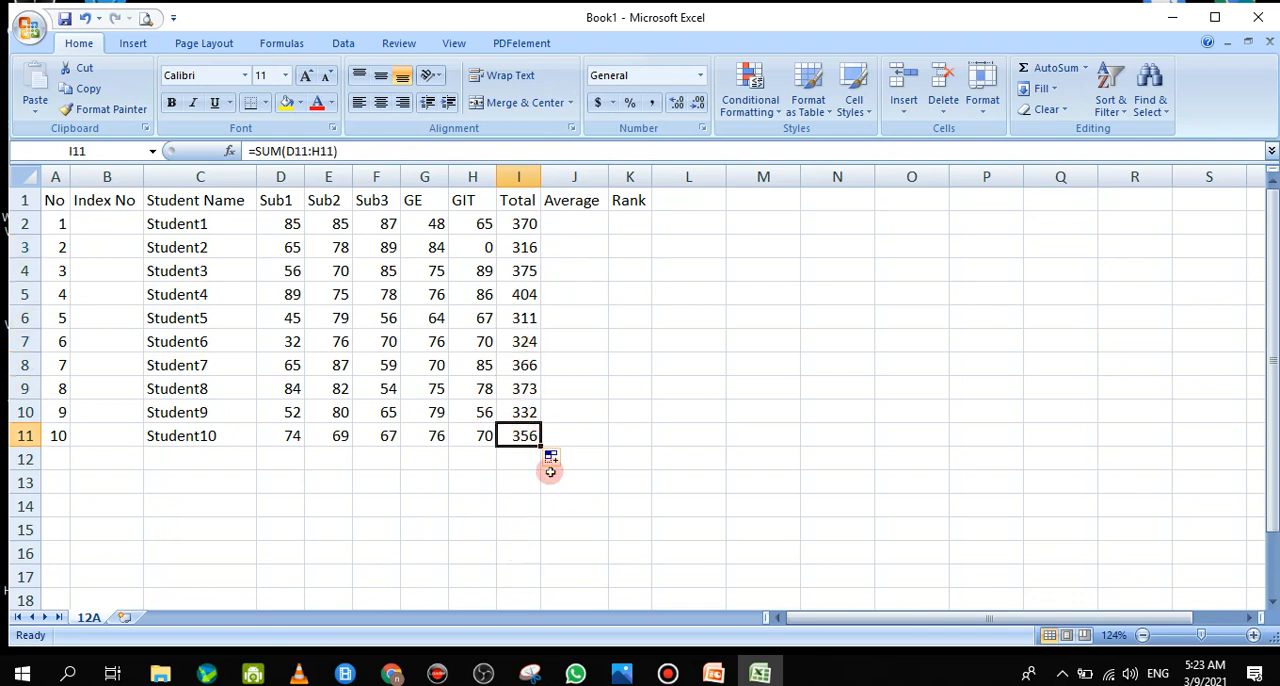
# Examine which mark ranges the SUM formulas in I2, I3 and I4 refer to, leaving the formulas as they are
pyautogui.doubleClick(530, 226)
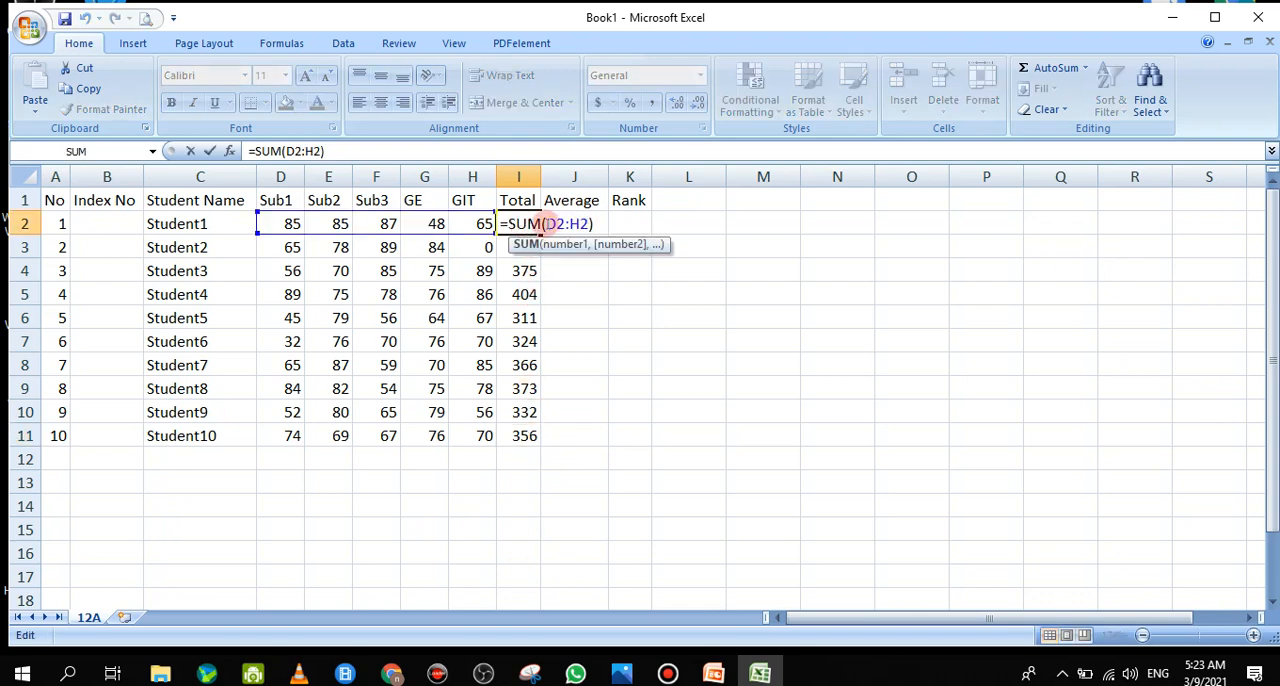
pyautogui.moveTo(545, 224); pyautogui.dragTo(597, 224)
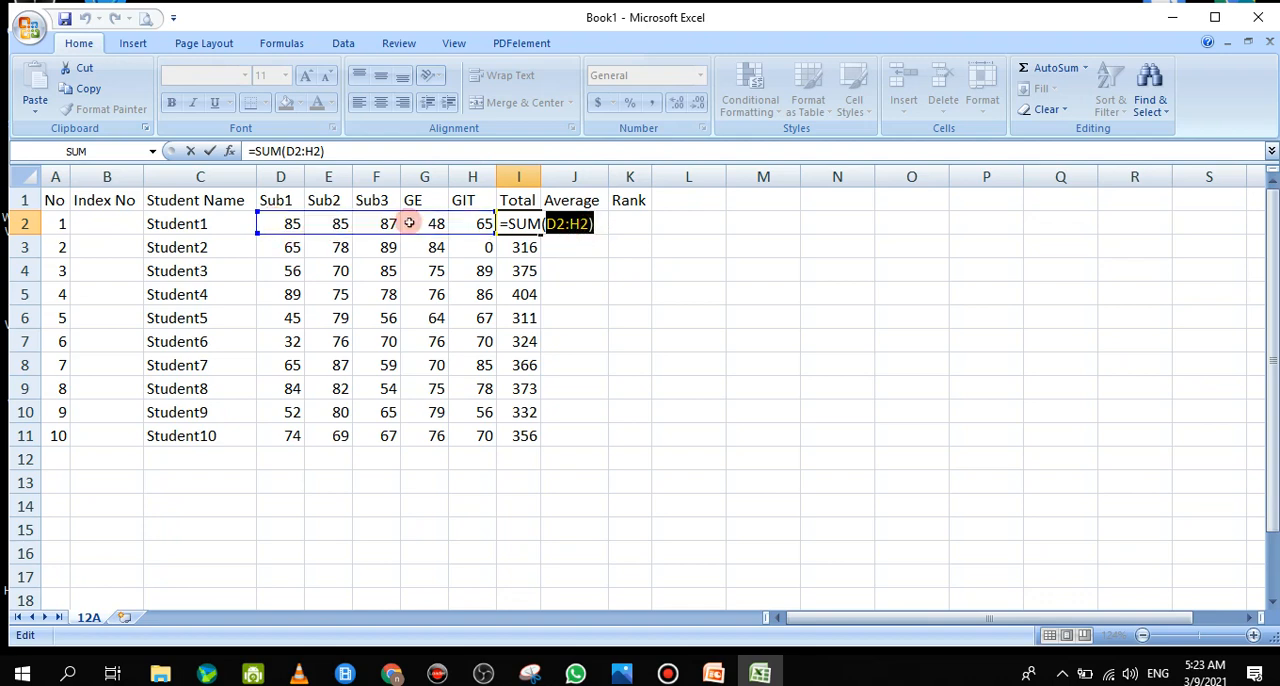
pyautogui.click(208, 150)
pyautogui.doubleClick(520, 247)
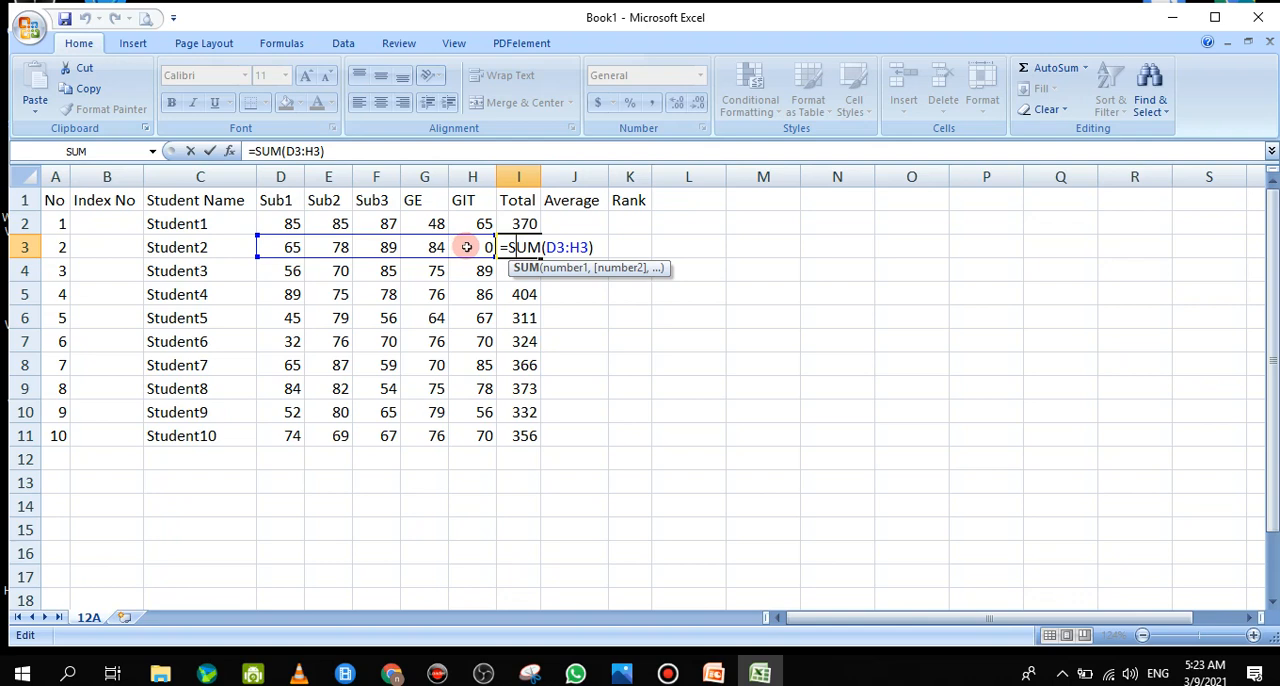
pyautogui.click(190, 151)
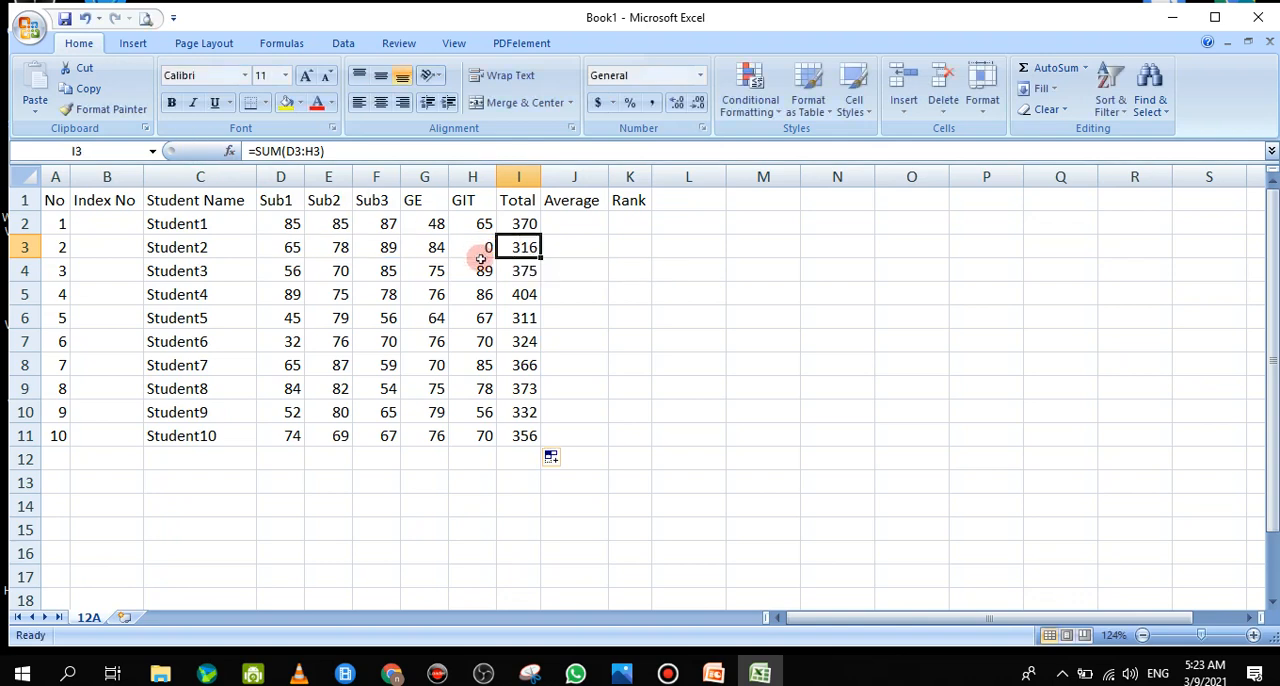
pyautogui.click(522, 270)
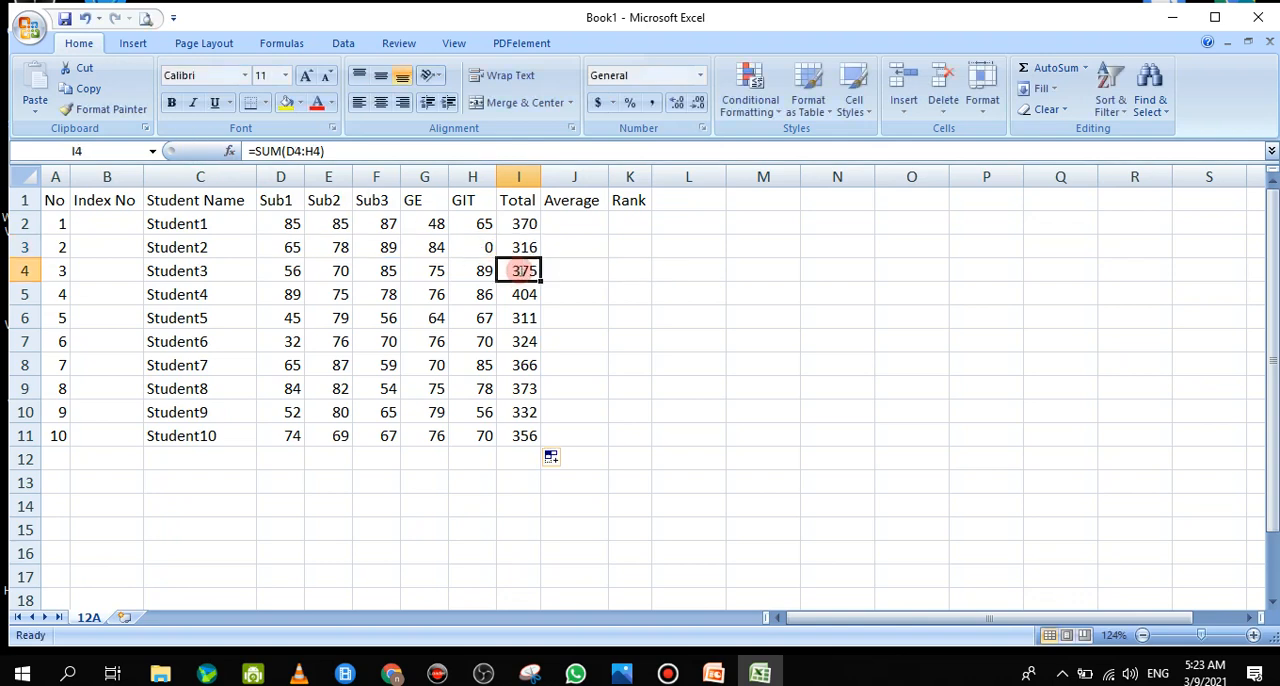
pyautogui.doubleClick(522, 270)
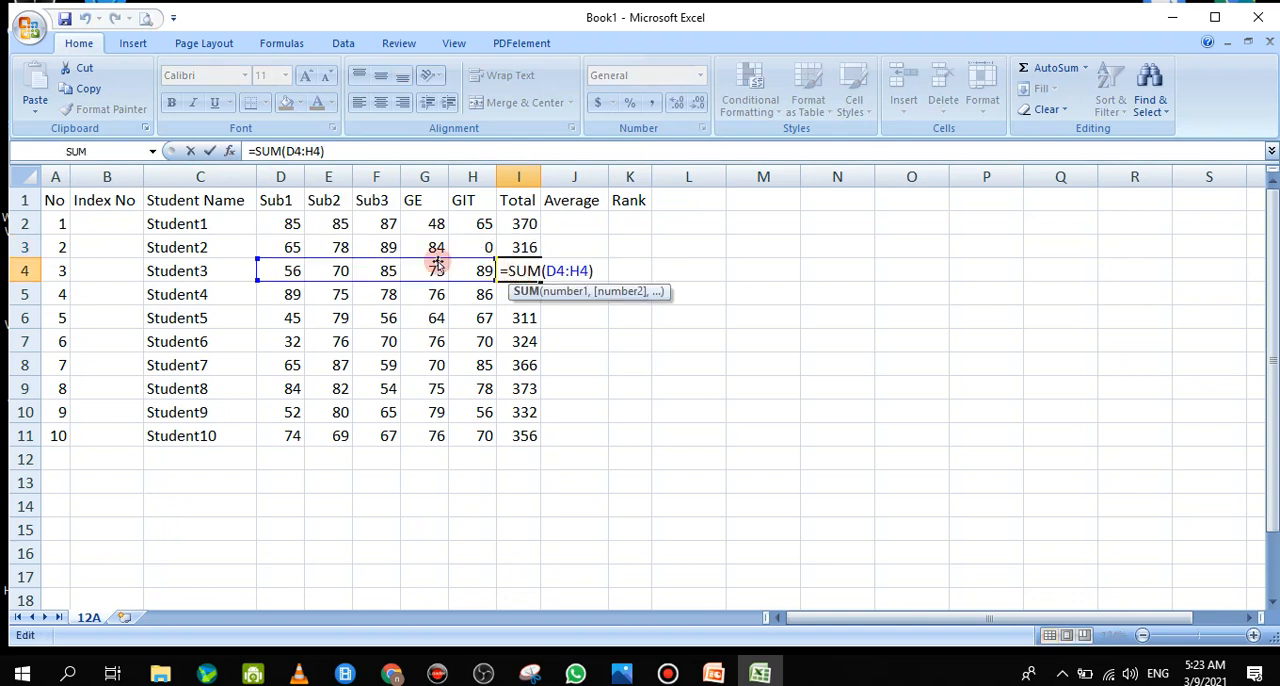
pyautogui.click(189, 151)
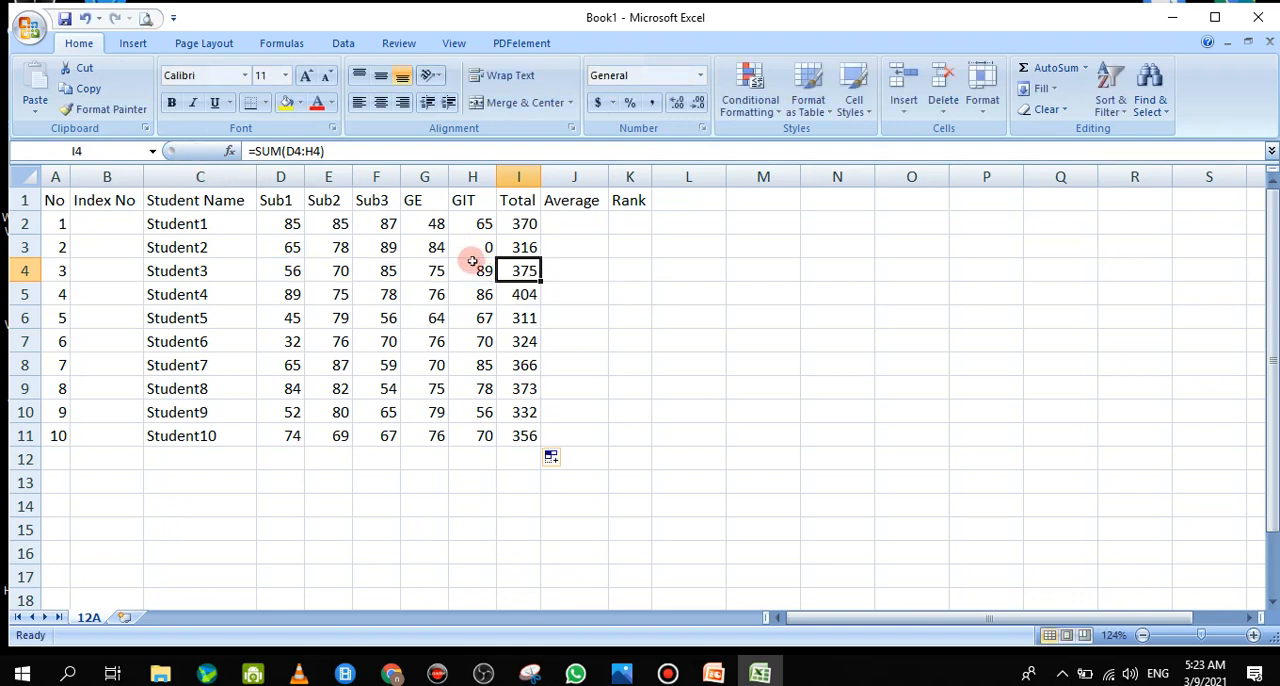
# Compare the range argument in I2's SUM formula with the one in I3, without changing either formula
pyautogui.click(522, 224)
pyautogui.doubleClick(522, 224)
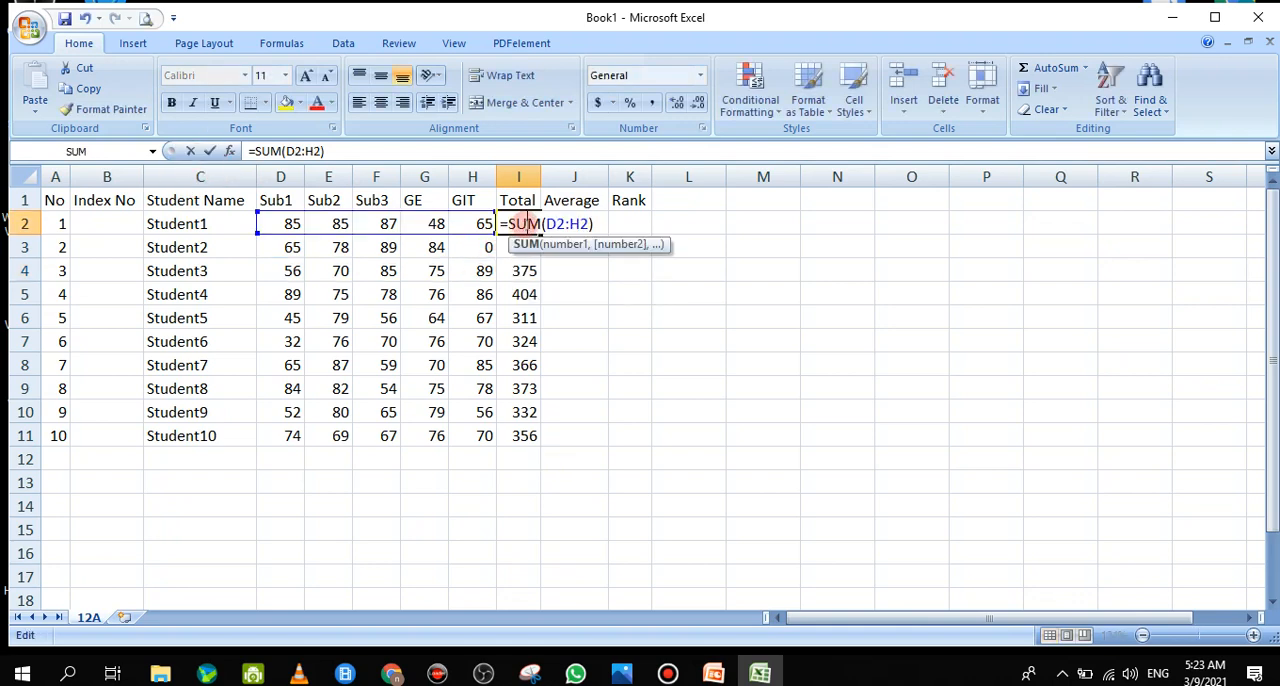
pyautogui.moveTo(560, 224); pyautogui.dragTo(590, 224)
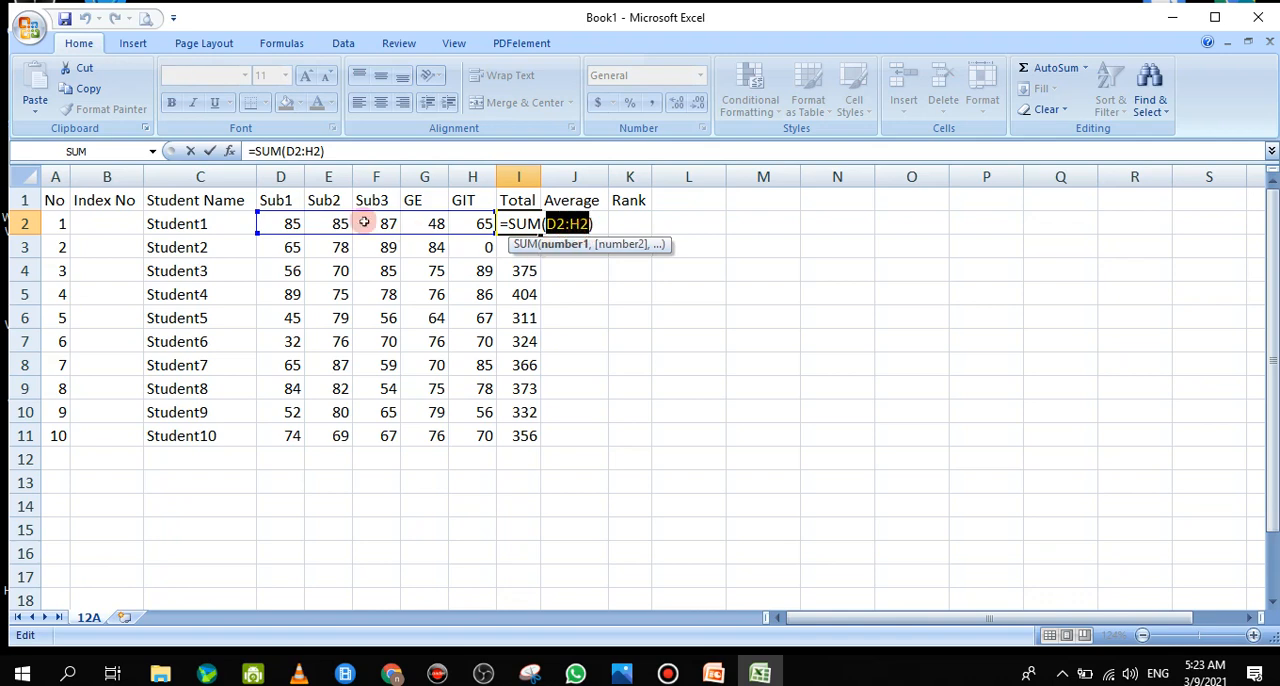
pyautogui.click(192, 151)
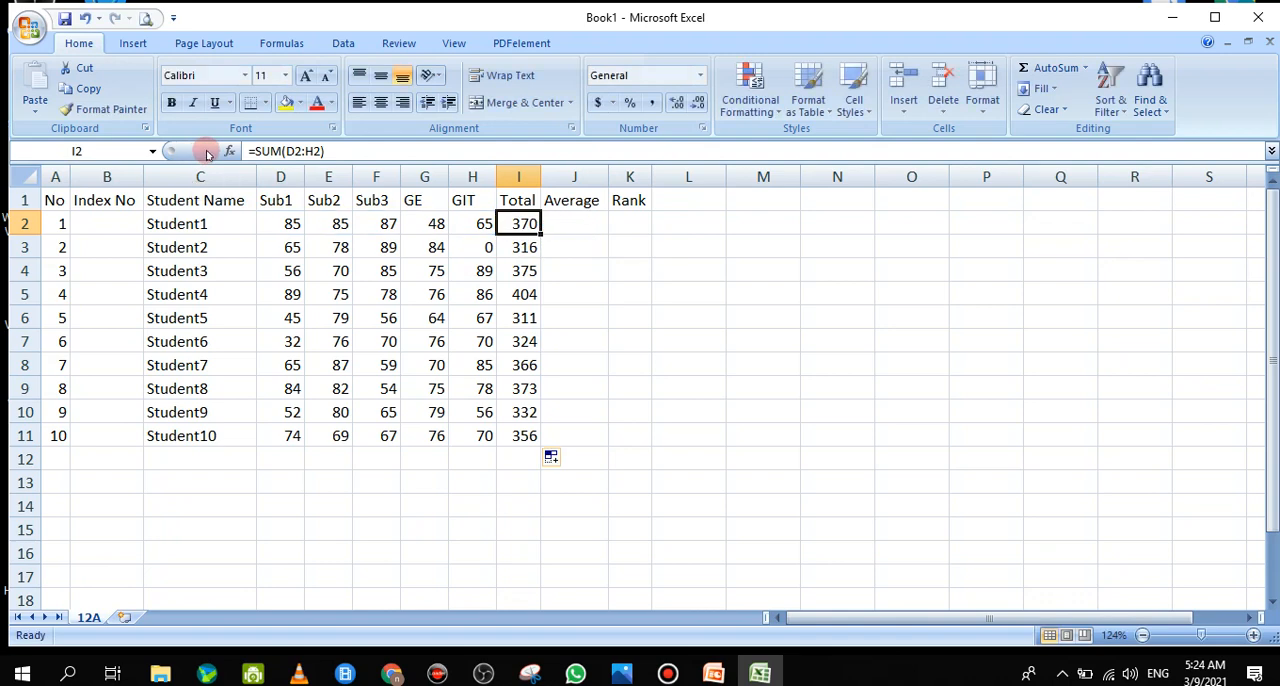
pyautogui.doubleClick(524, 250)
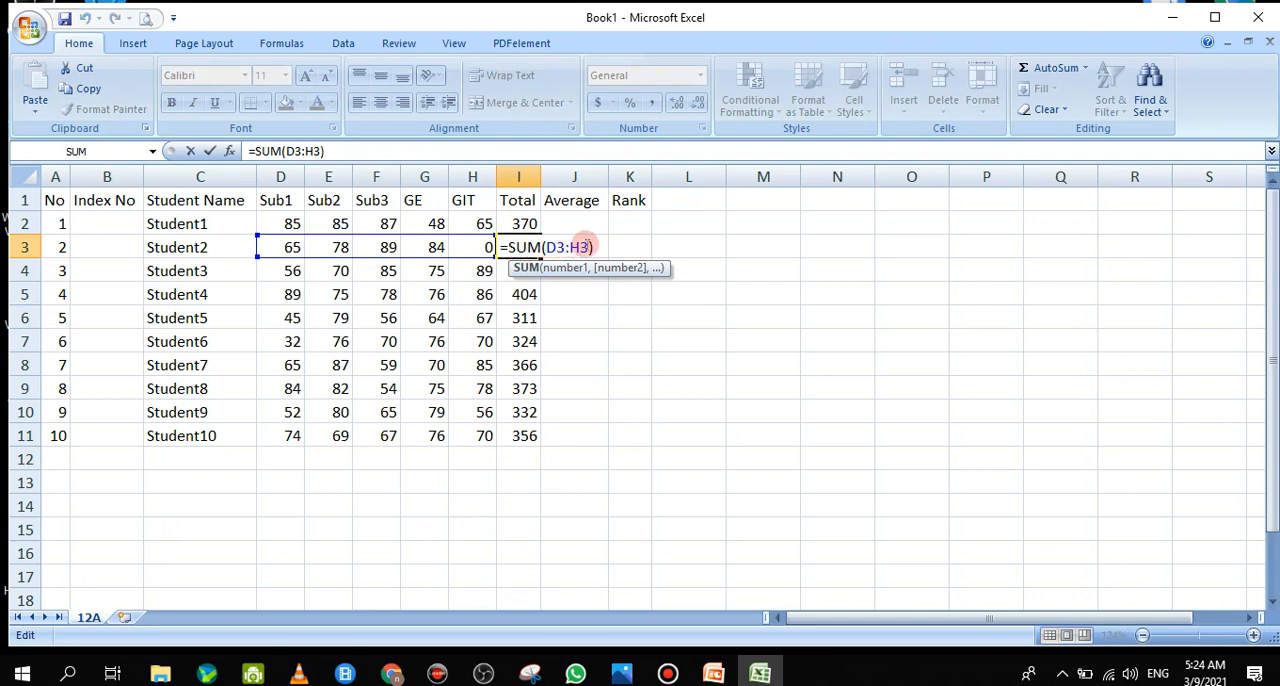
pyautogui.moveTo(585, 246); pyautogui.dragTo(552, 253)
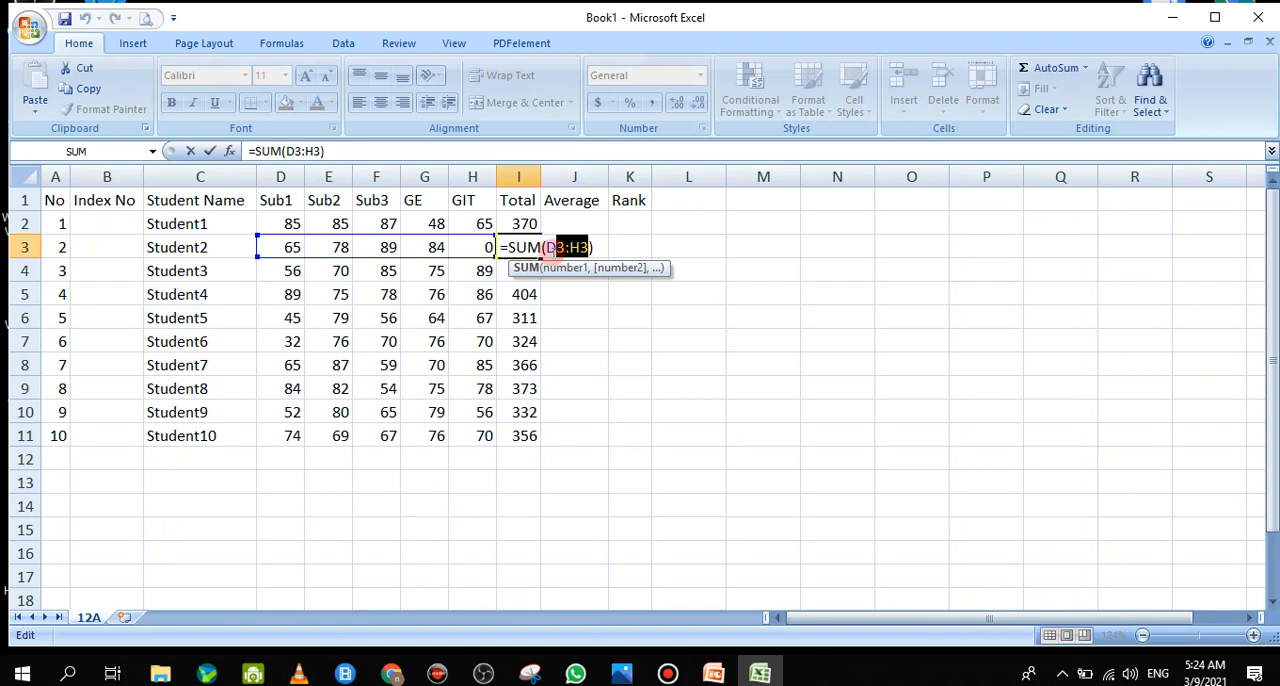
pyautogui.click(554, 250)
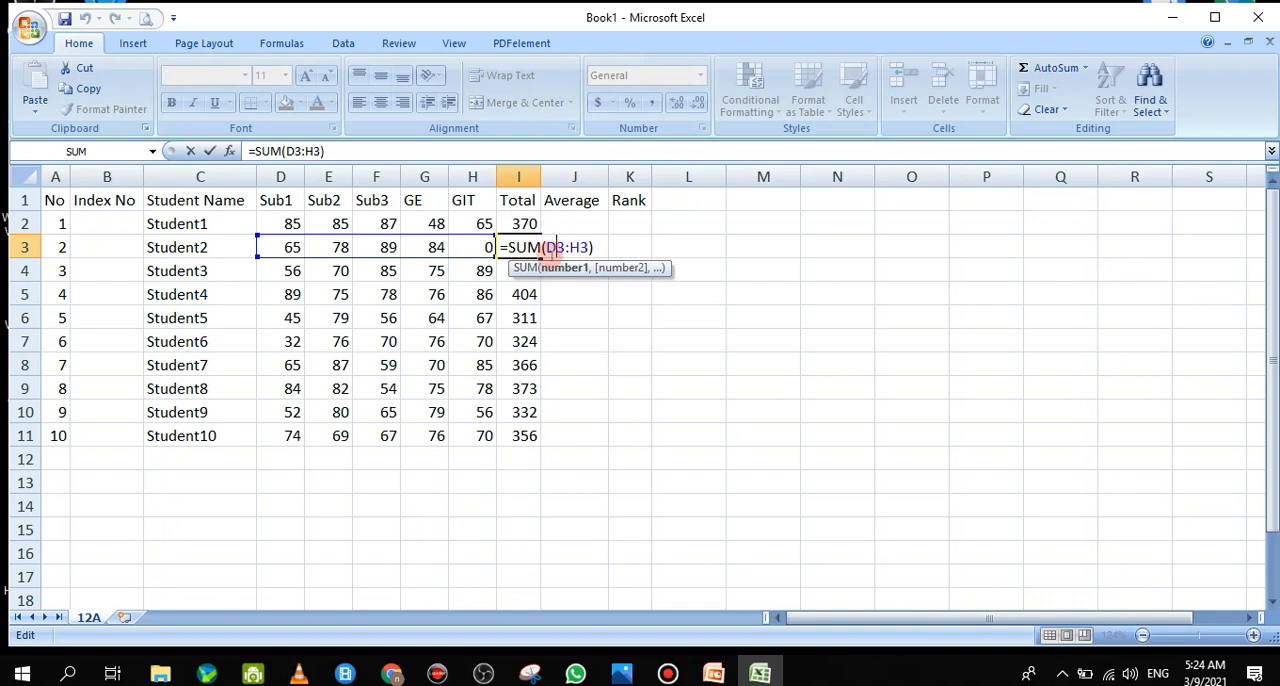
pyautogui.click(190, 151)
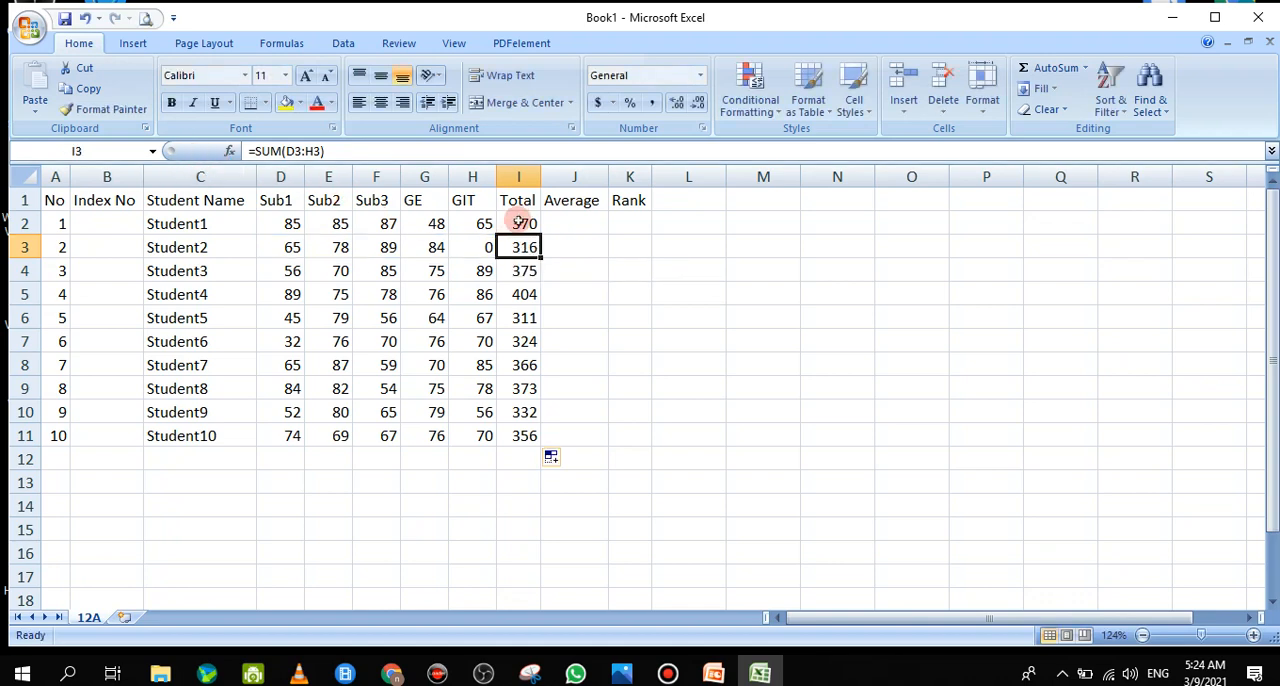
pyautogui.doubleClick(519, 222)
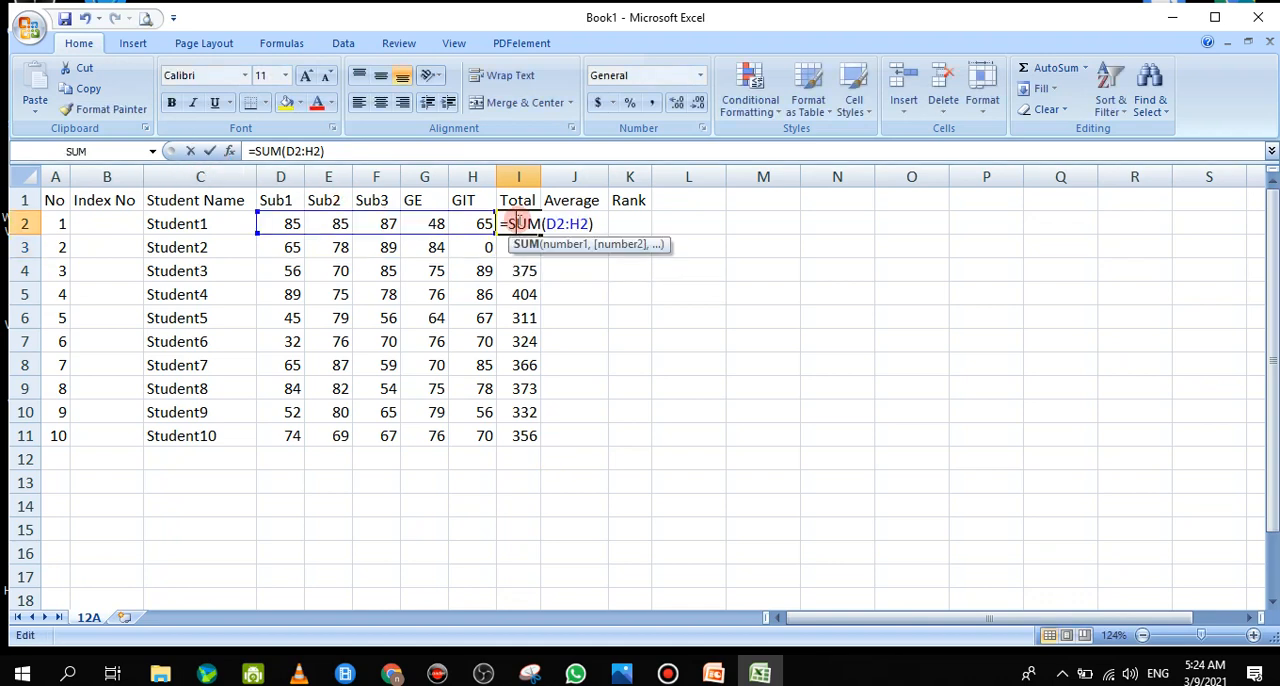
pyautogui.click(187, 151)
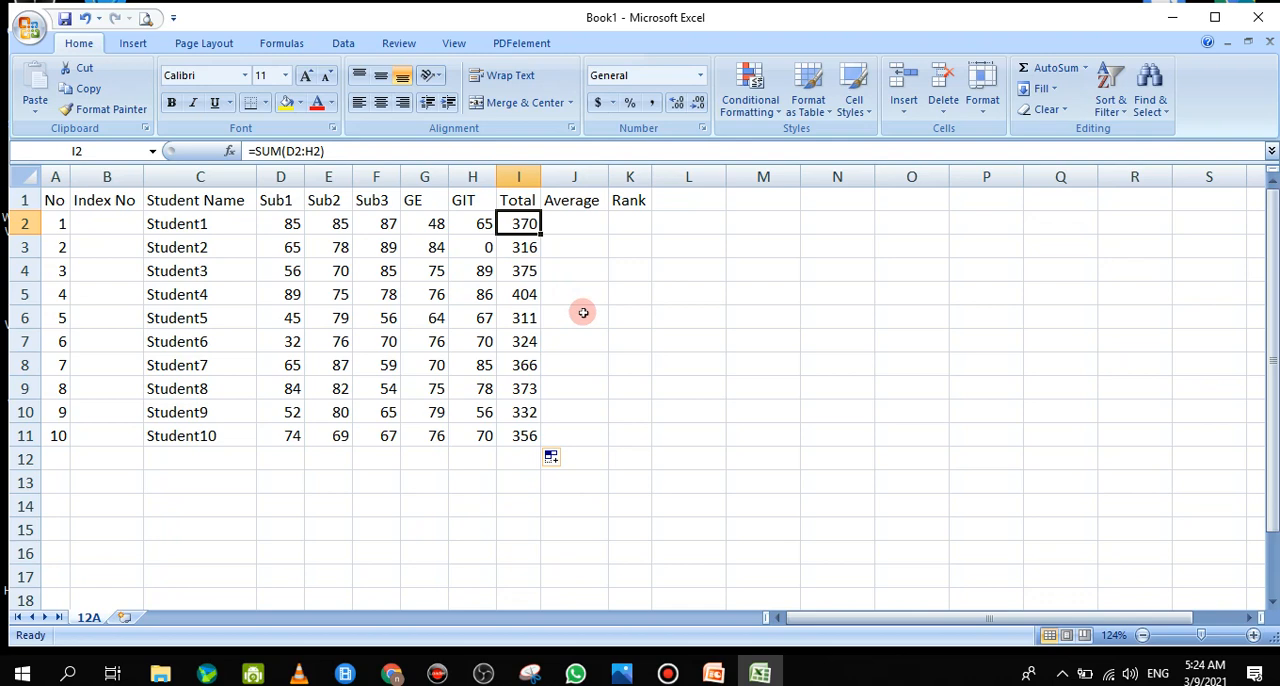
# Calculate Student1's average in J2 by dividing the total by five with =I2/5
pyautogui.doubleClick(571, 227)
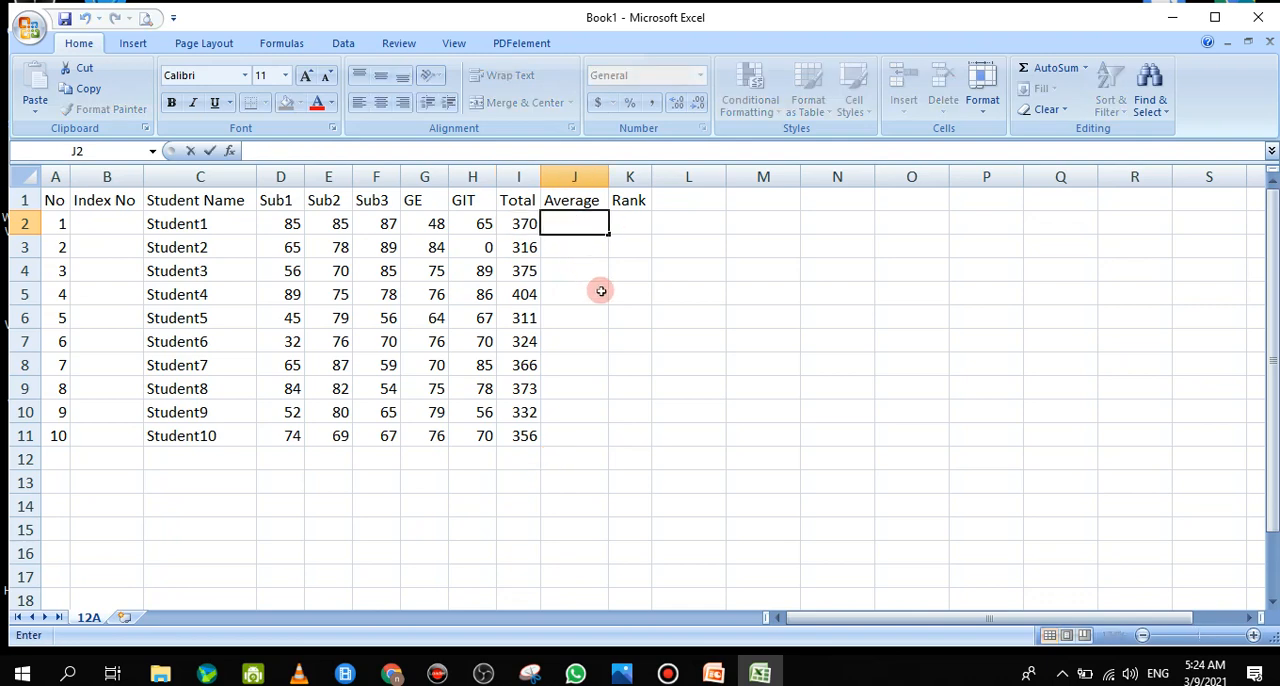
pyautogui.write('=')
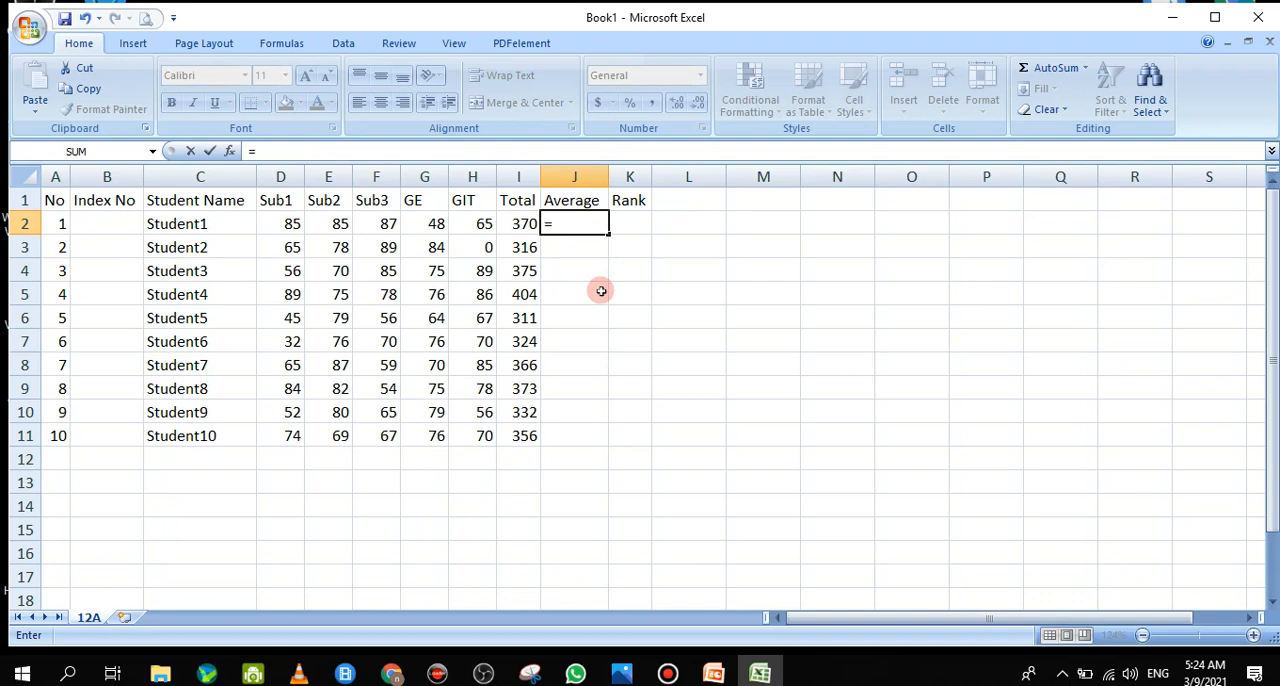
pyautogui.click(526, 230)
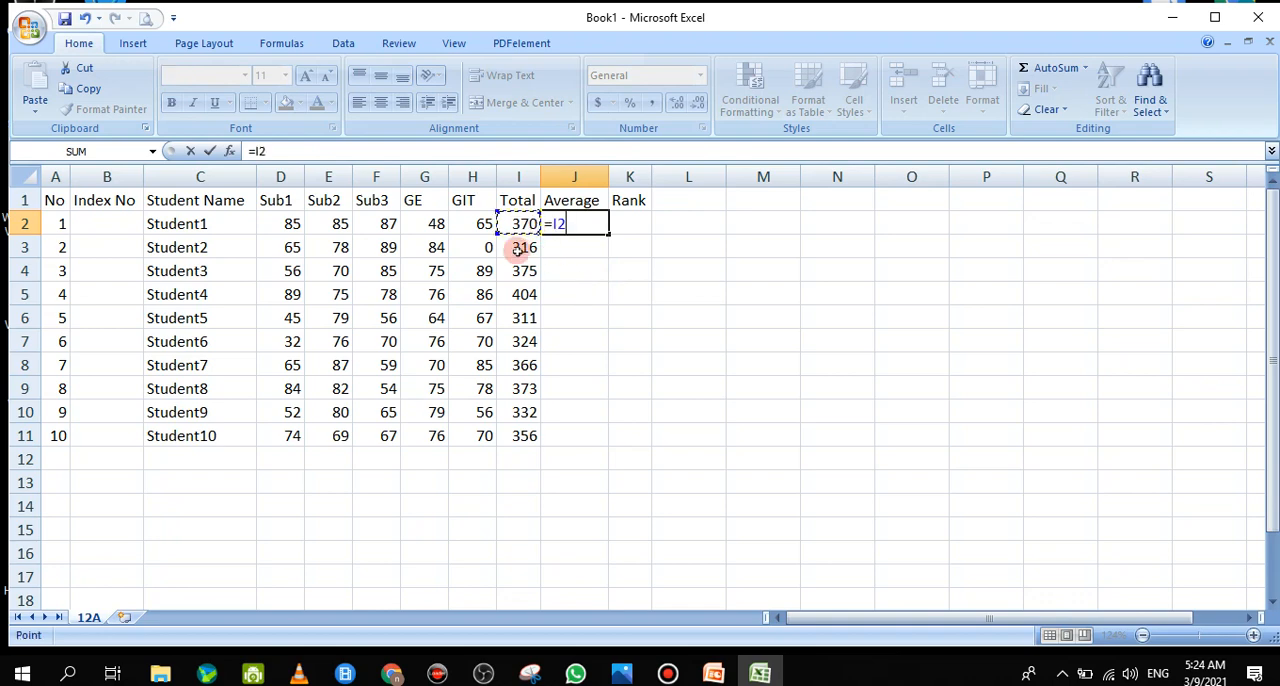
pyautogui.write('/5')
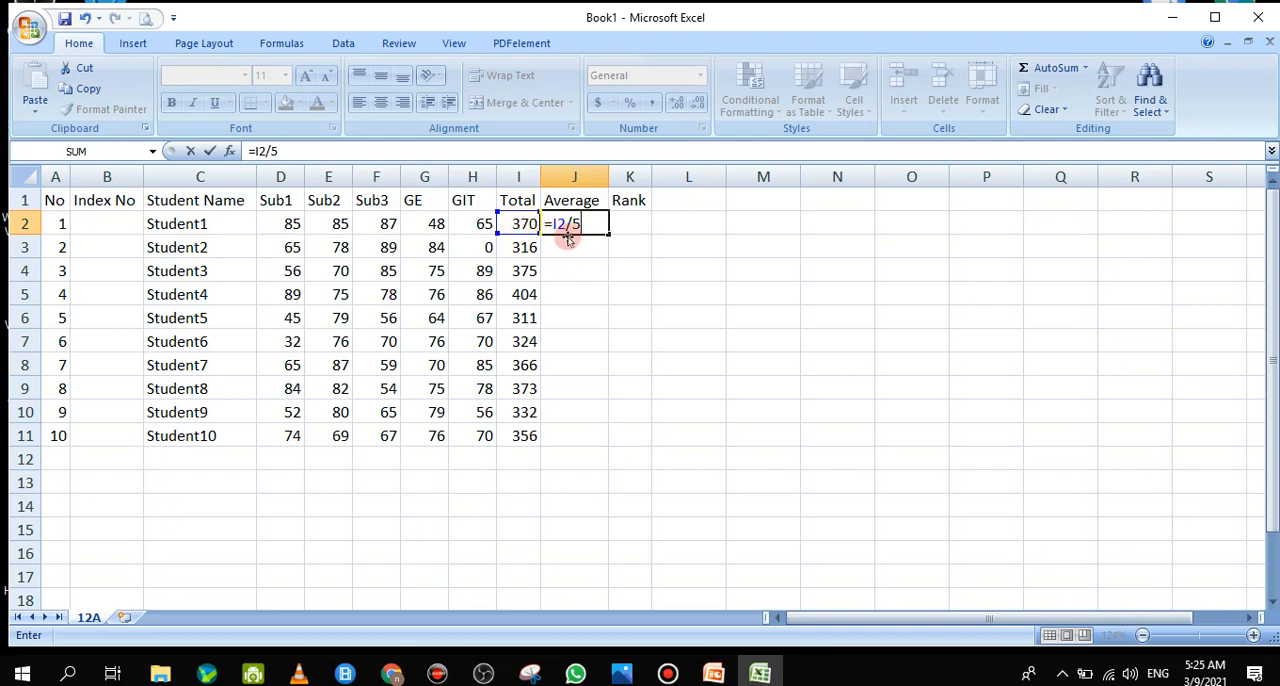
pyautogui.press('Return')
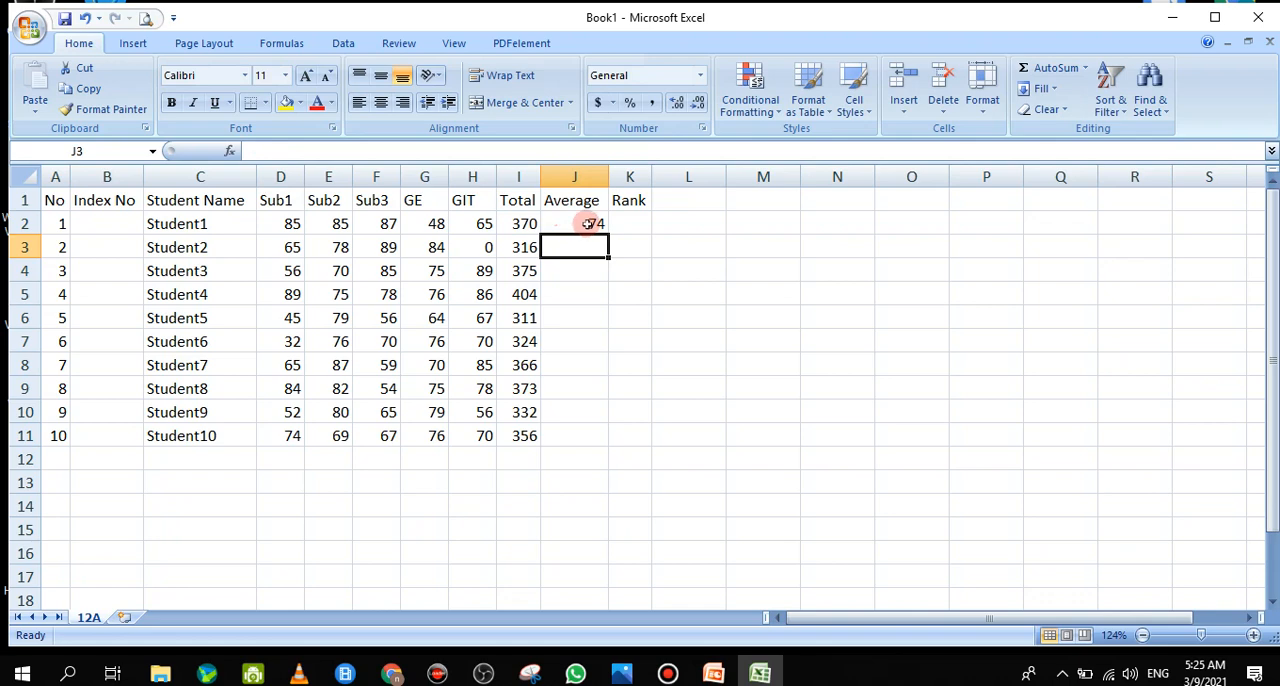
# Replace Student1's average formula in J2 with =AVERAGE(D2:H2) and fill it down to J11
pyautogui.doubleClick(590, 223)
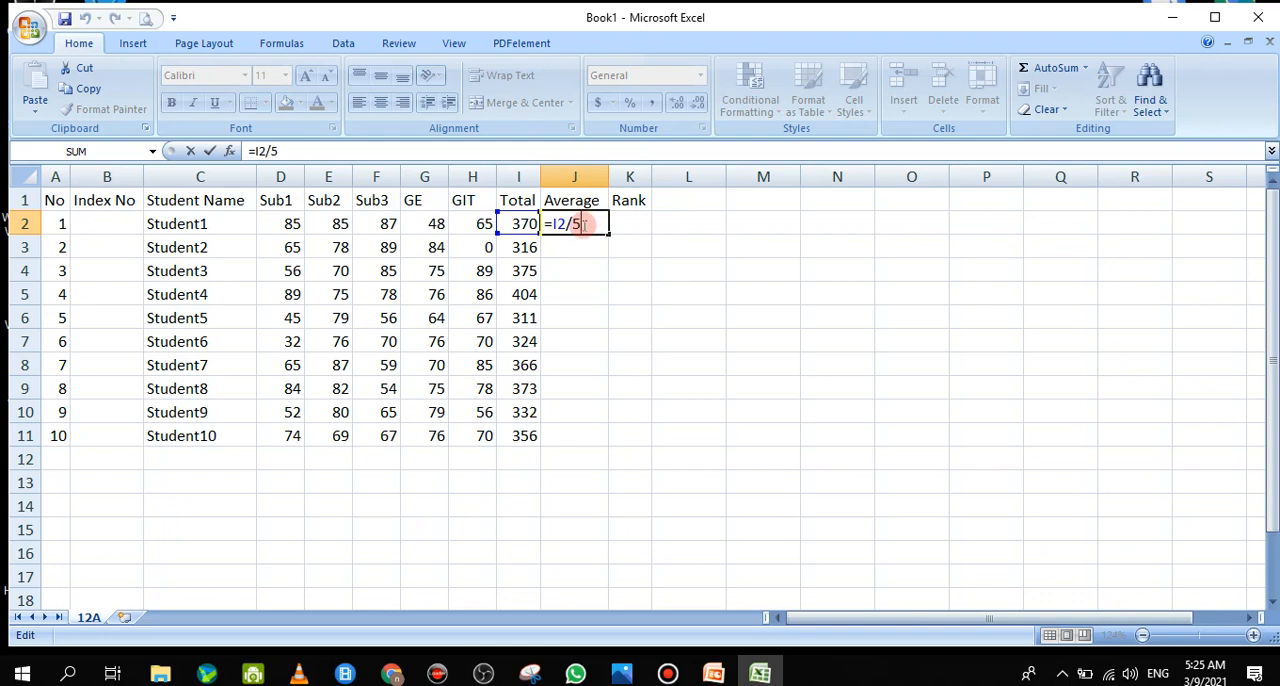
pyautogui.moveTo(584, 224); pyautogui.dragTo(552, 223)
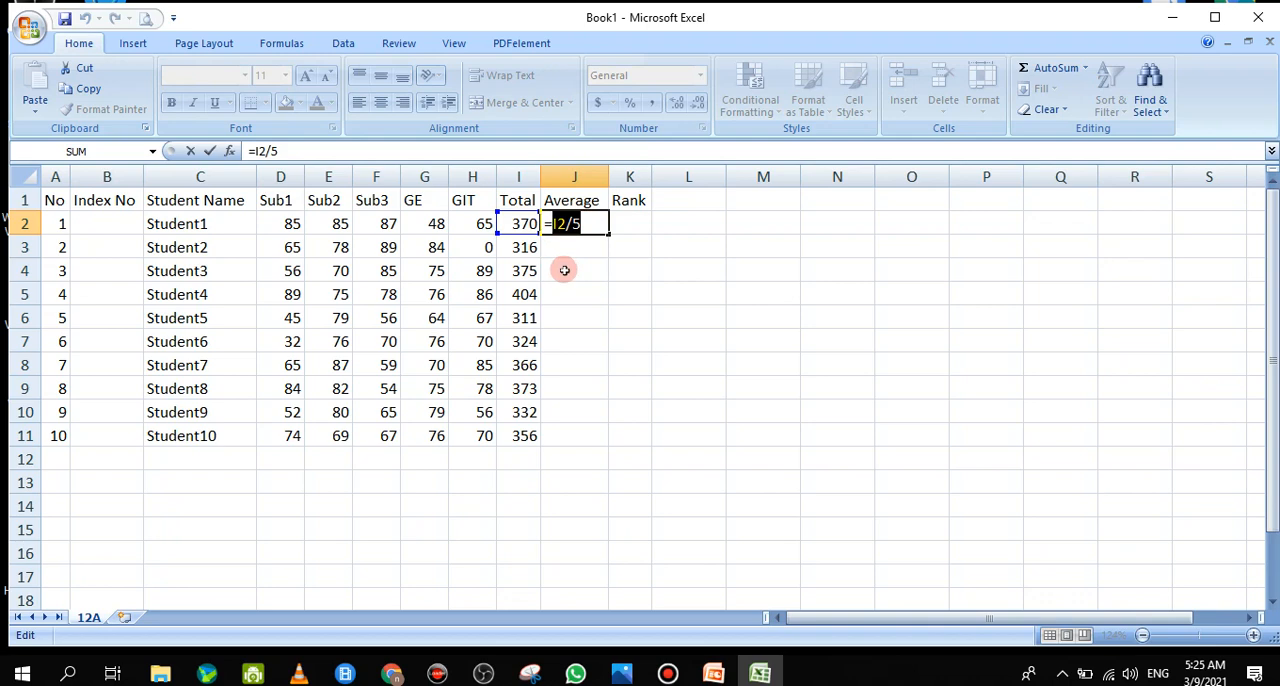
pyautogui.write('Ave')
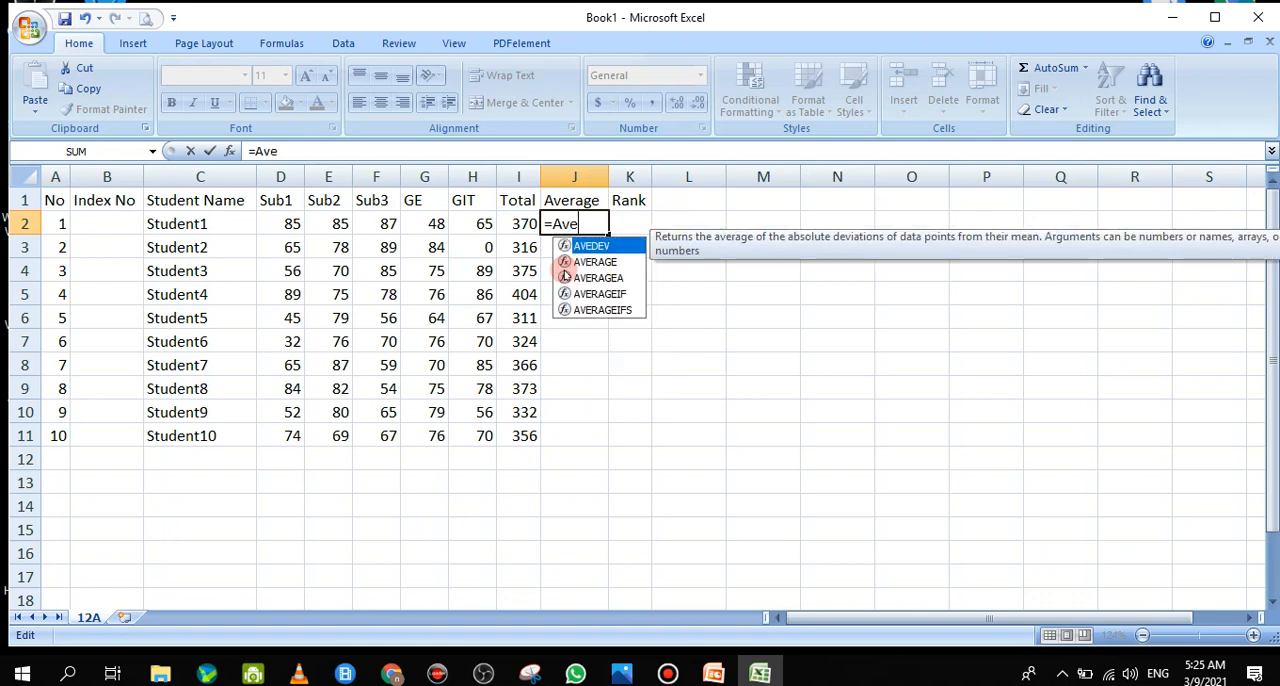
pyautogui.write('rage')
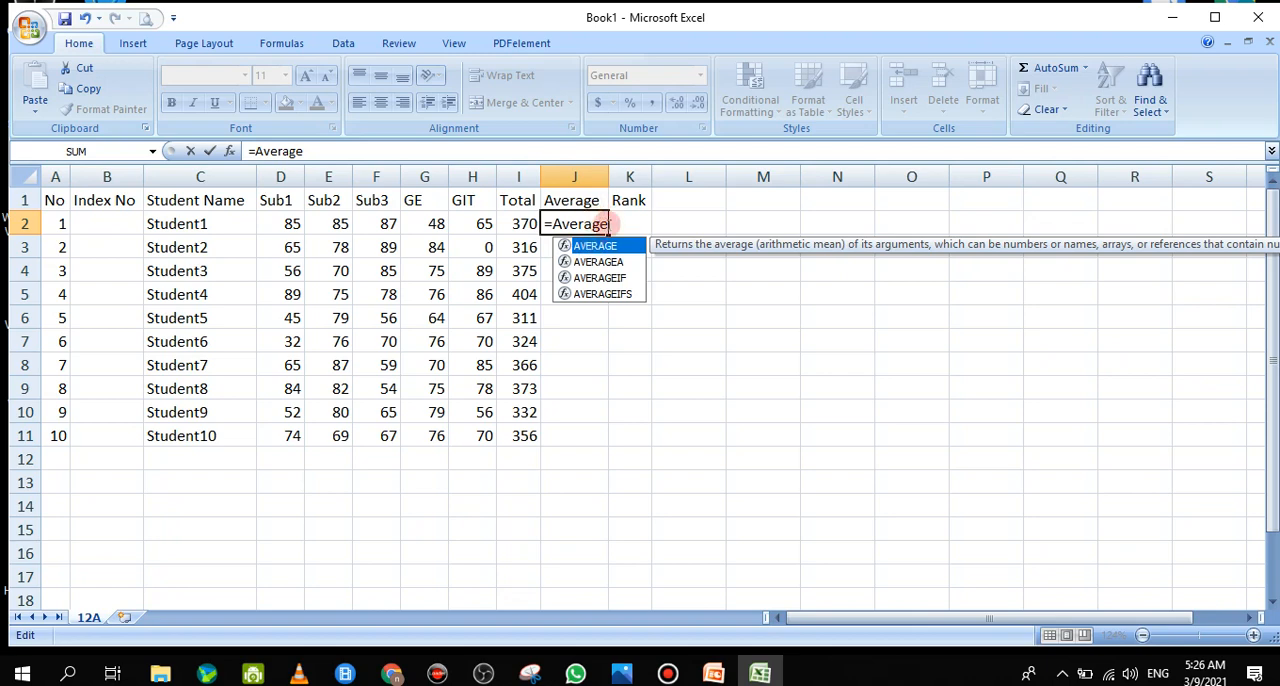
pyautogui.doubleClick(605, 225)
pyautogui.click(605, 225)
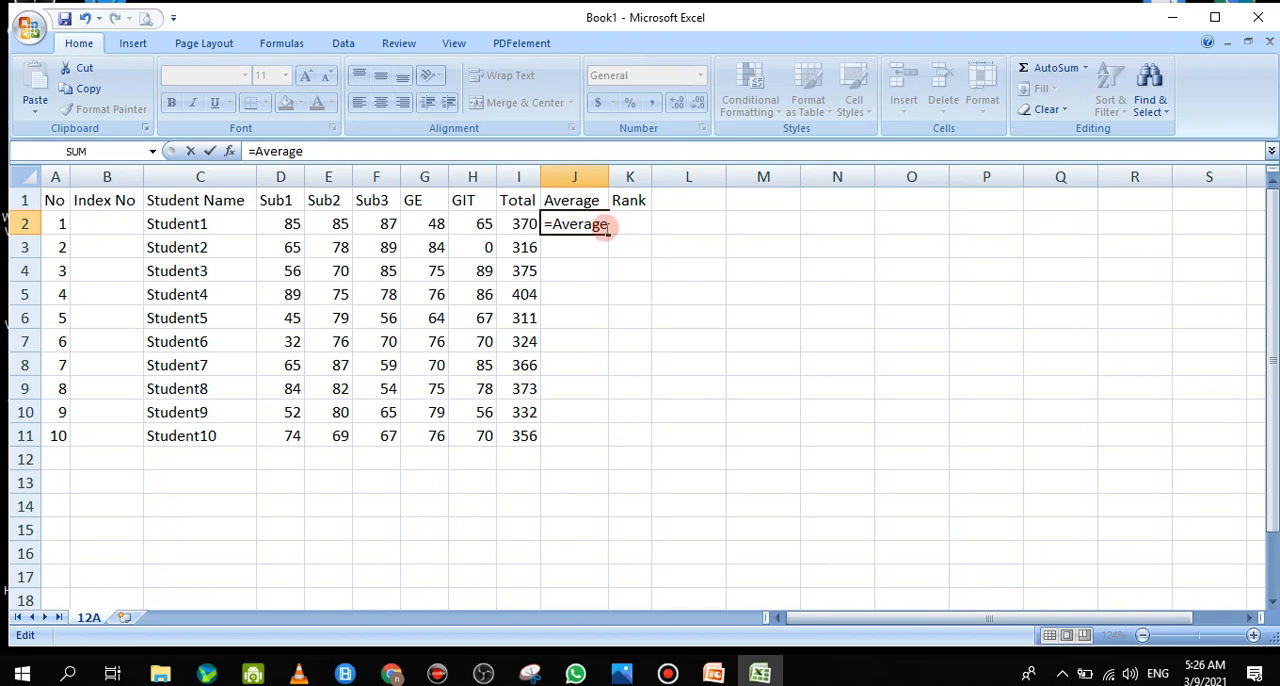
pyautogui.write('(')
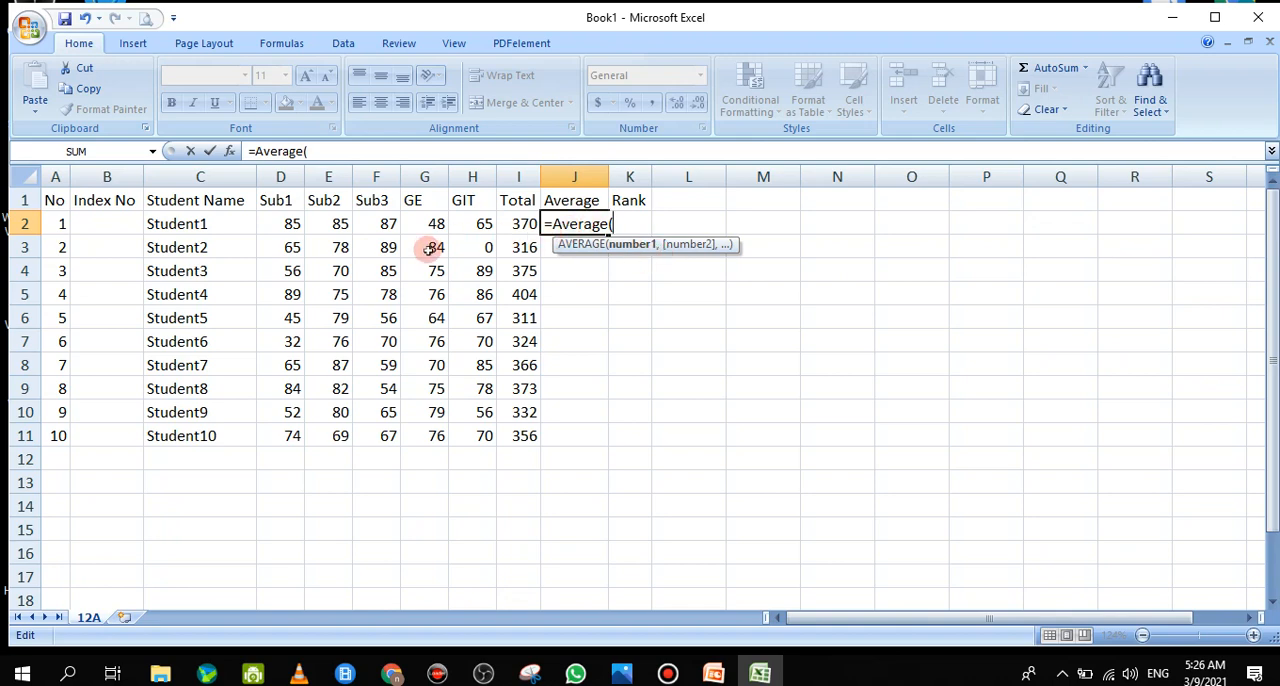
pyautogui.moveTo(290, 224); pyautogui.dragTo(468, 223)
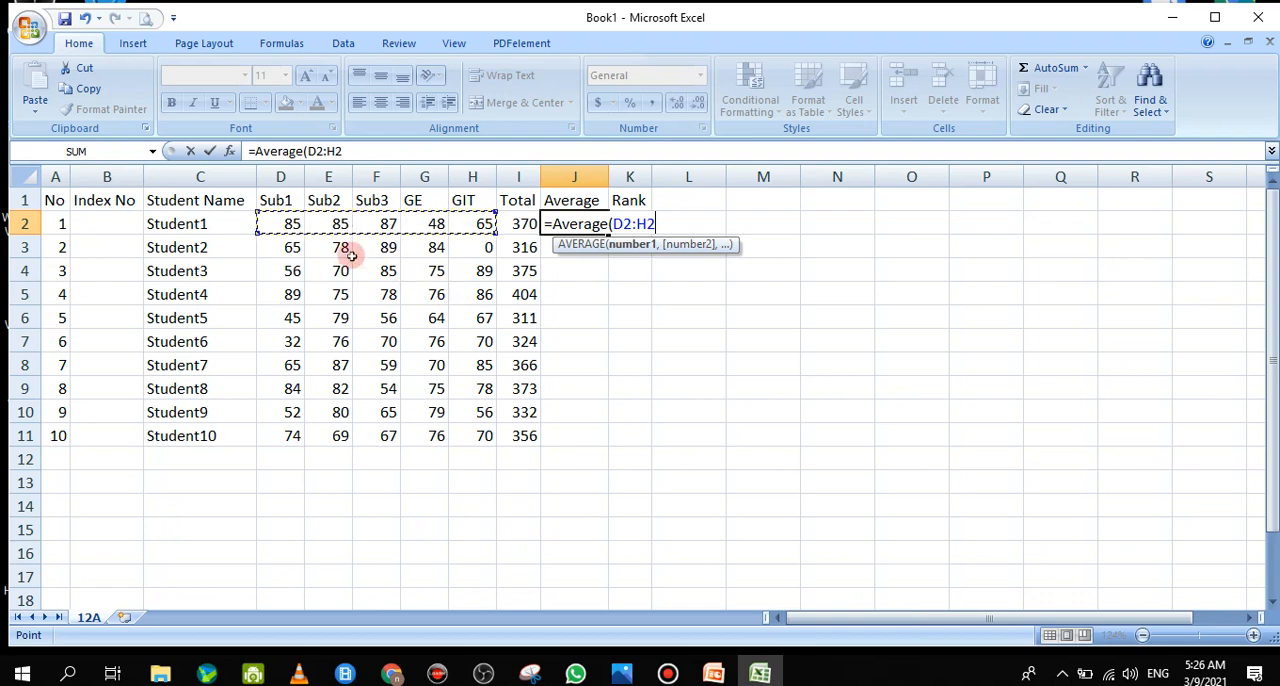
pyautogui.click(215, 155)
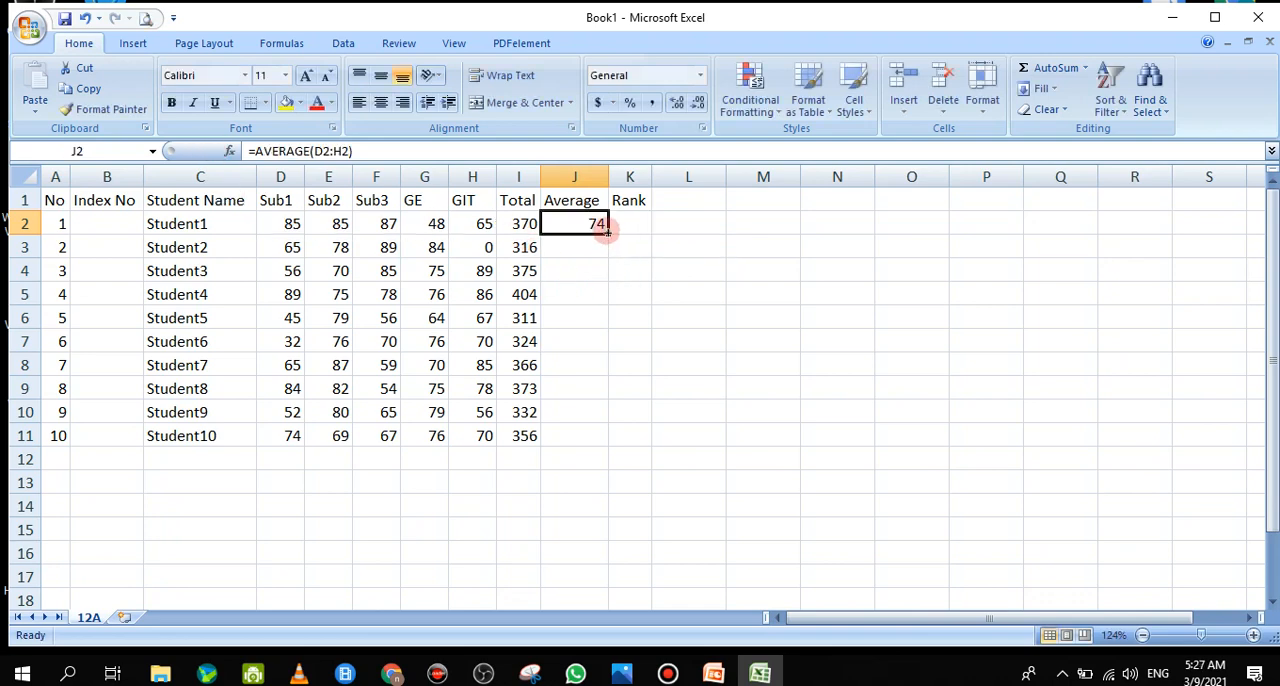
pyautogui.moveTo(606, 232); pyautogui.dragTo(585, 450)
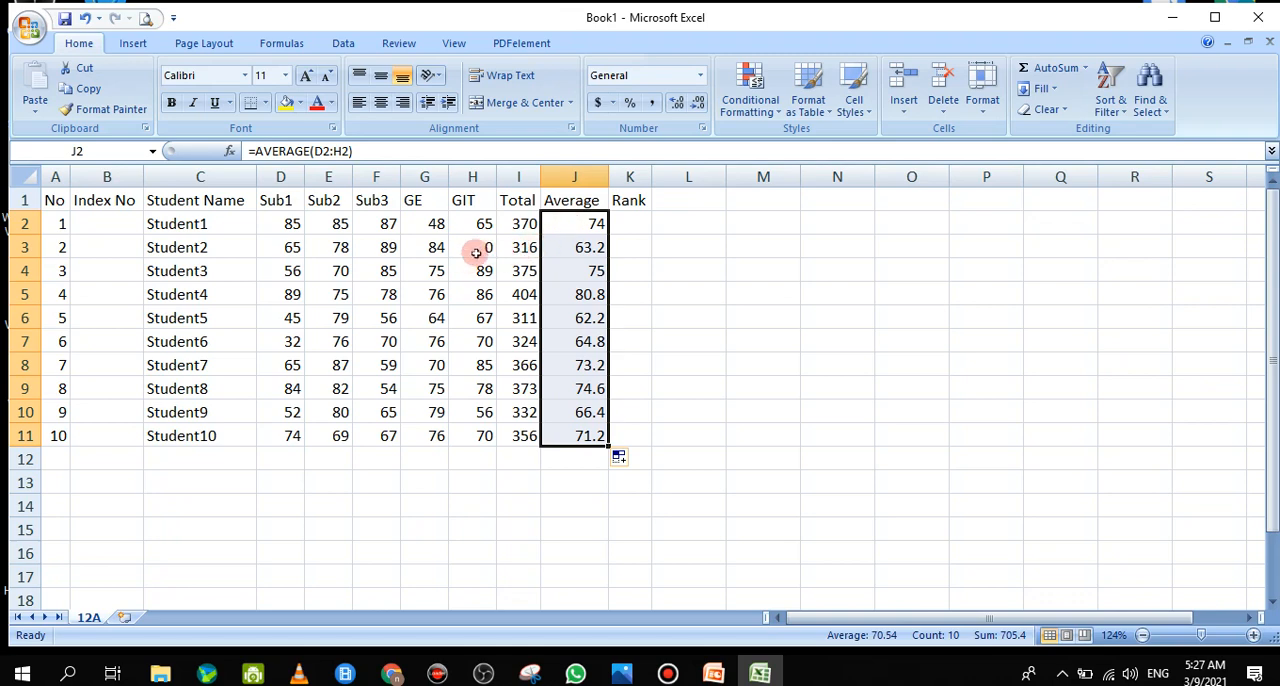
# Mark Student2 as absent for GIT by replacing the mark in H3 with AB
pyautogui.click(483, 247)
pyautogui.doubleClick(483, 247)
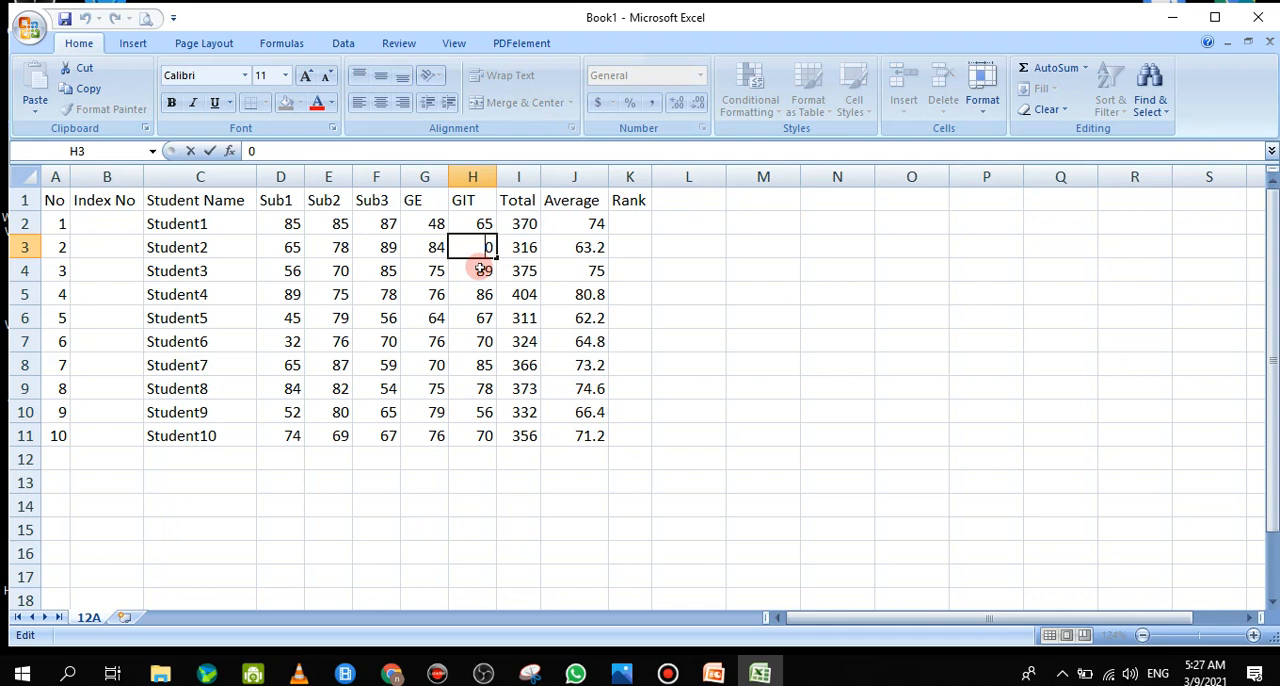
pyautogui.doubleClick(487, 247)
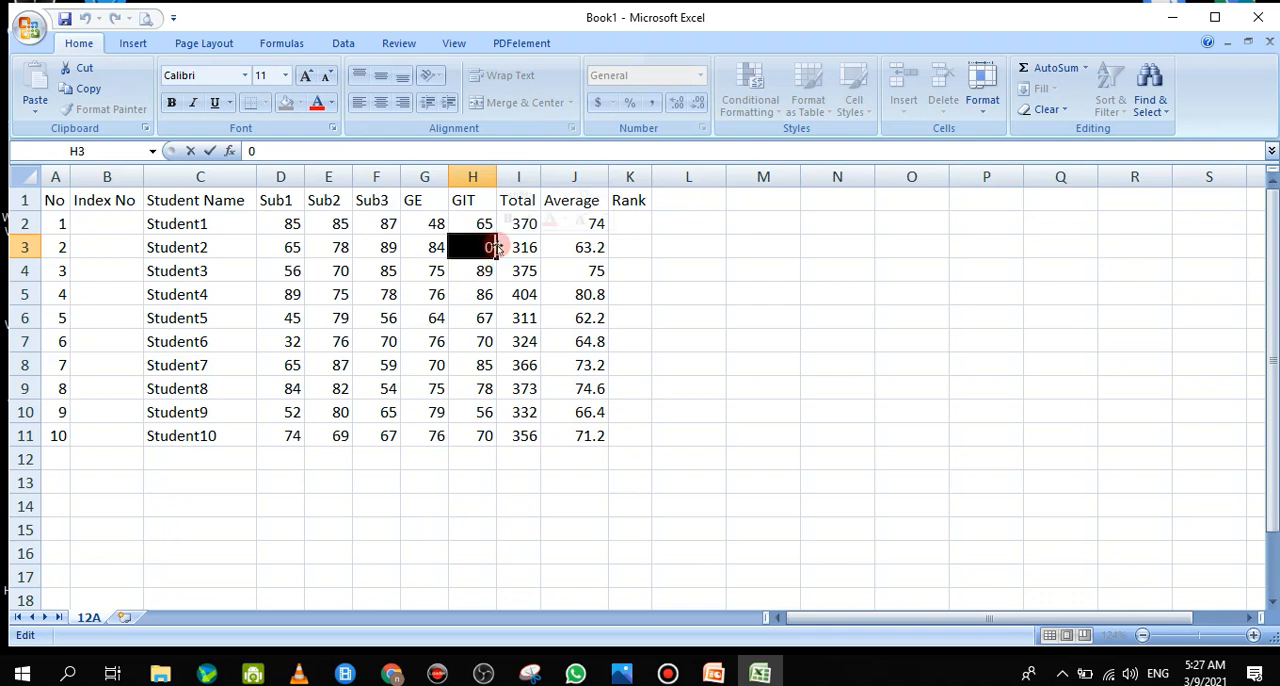
pyautogui.write('AB')
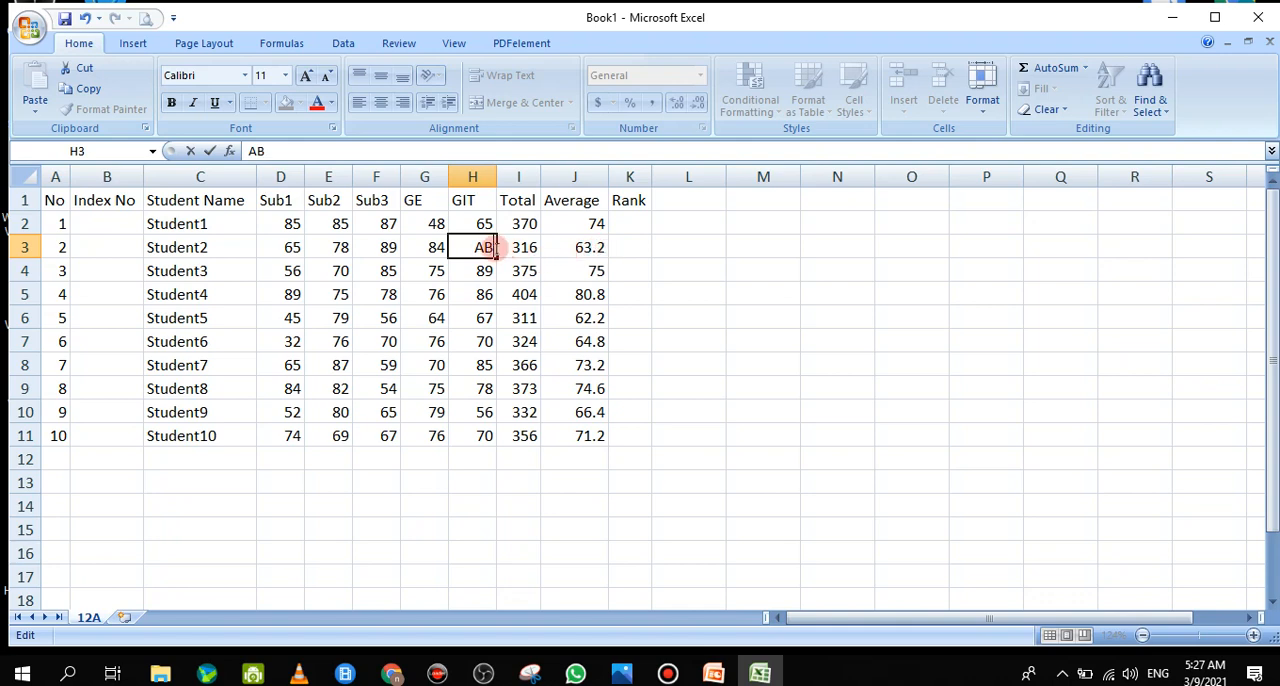
pyautogui.press('Return')
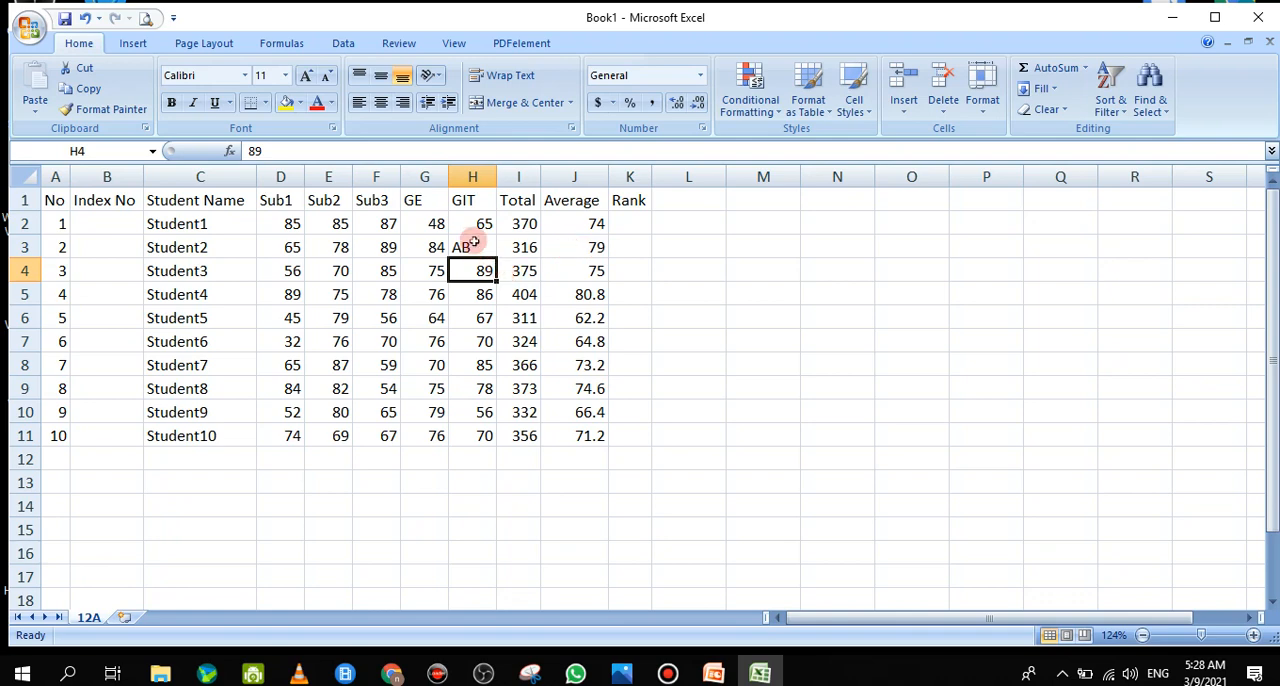
pyautogui.click(472, 247)
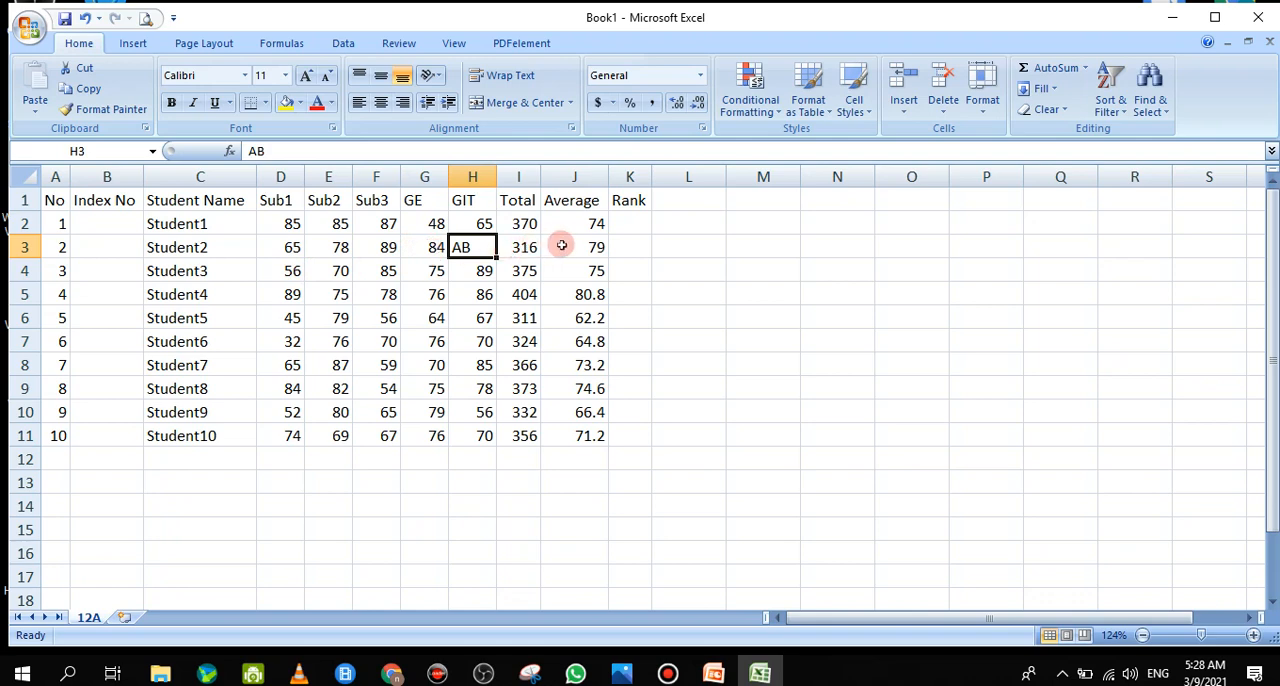
# Change the function in Student2's average formula in J3 to AVERAGEA, keeping the range D3:H3, and check the edited formula
pyautogui.click(561, 245)
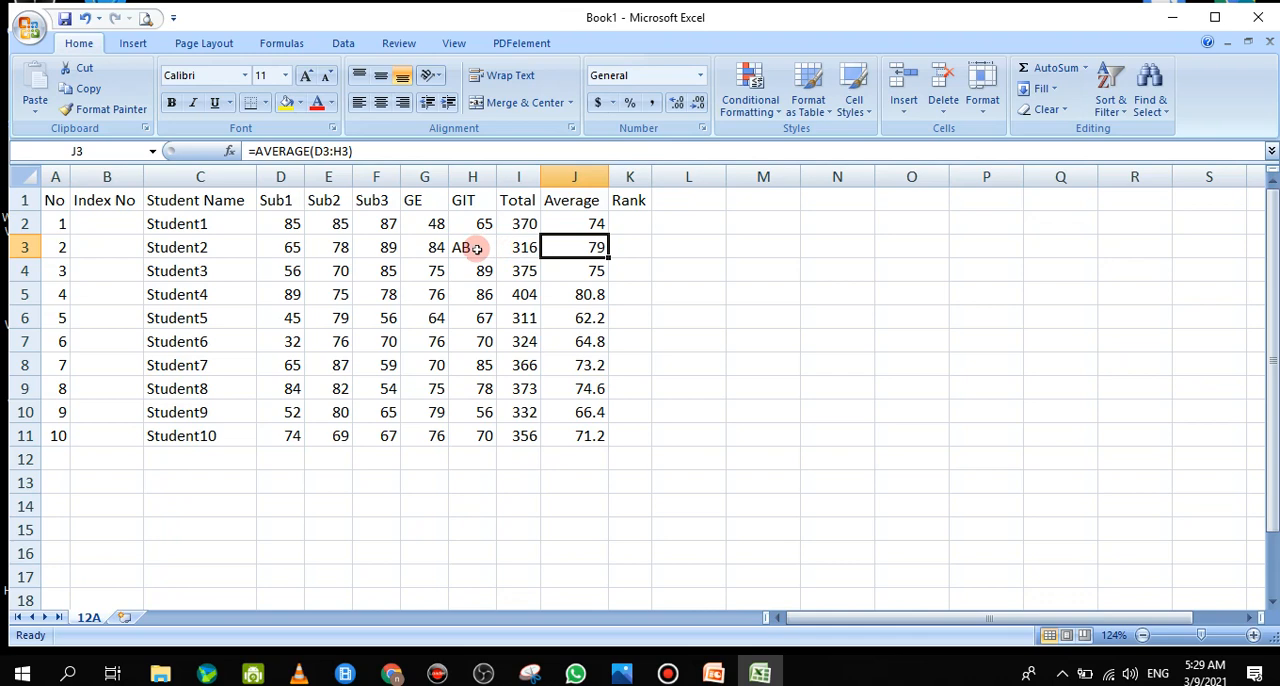
pyautogui.doubleClick(574, 245)
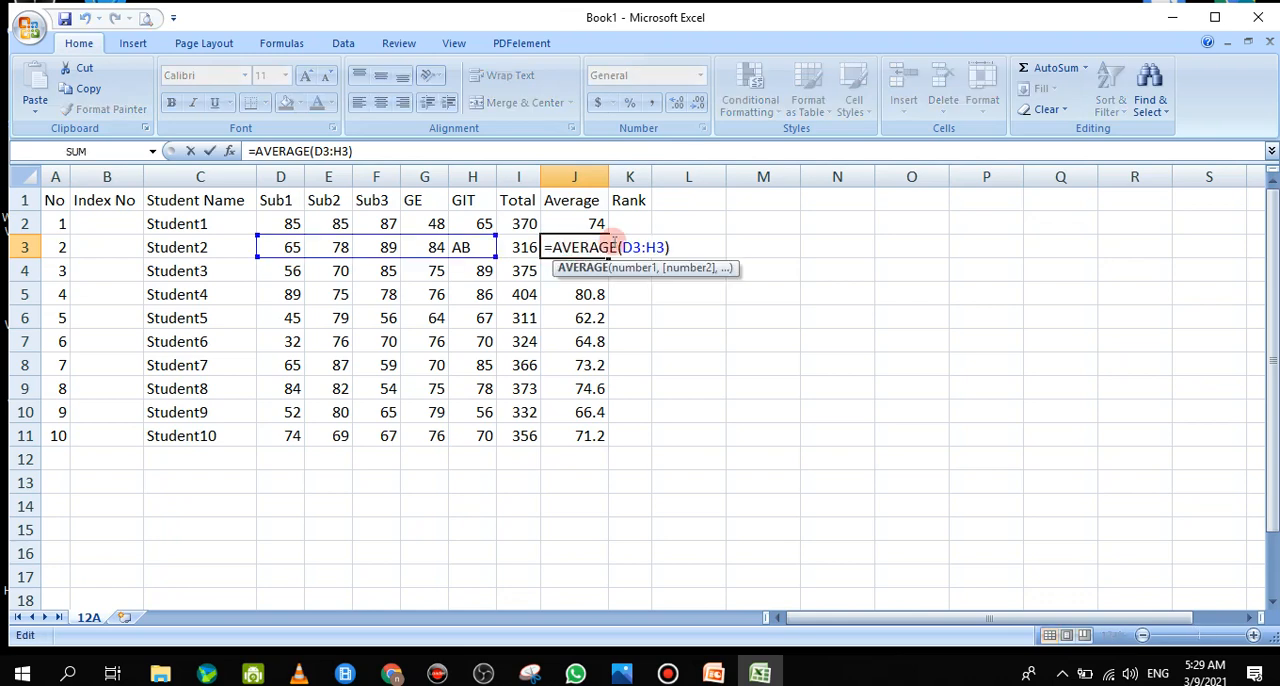
pyautogui.doubleClick(610, 246)
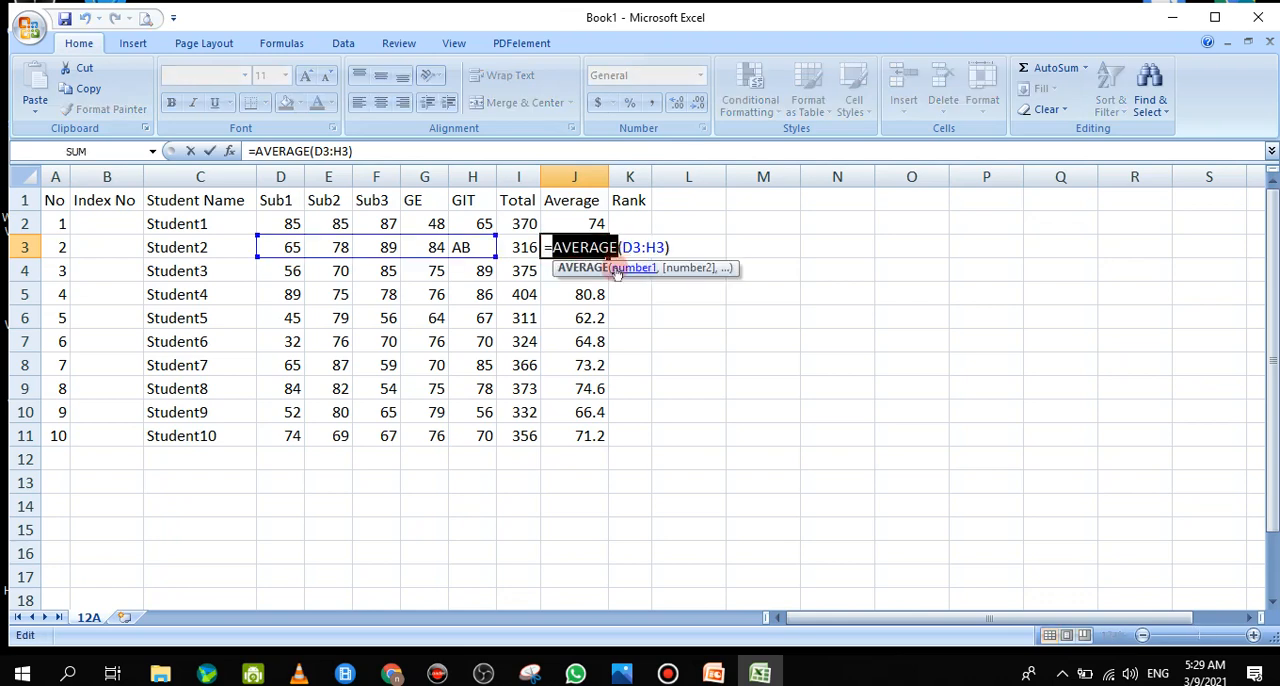
pyautogui.click(612, 246)
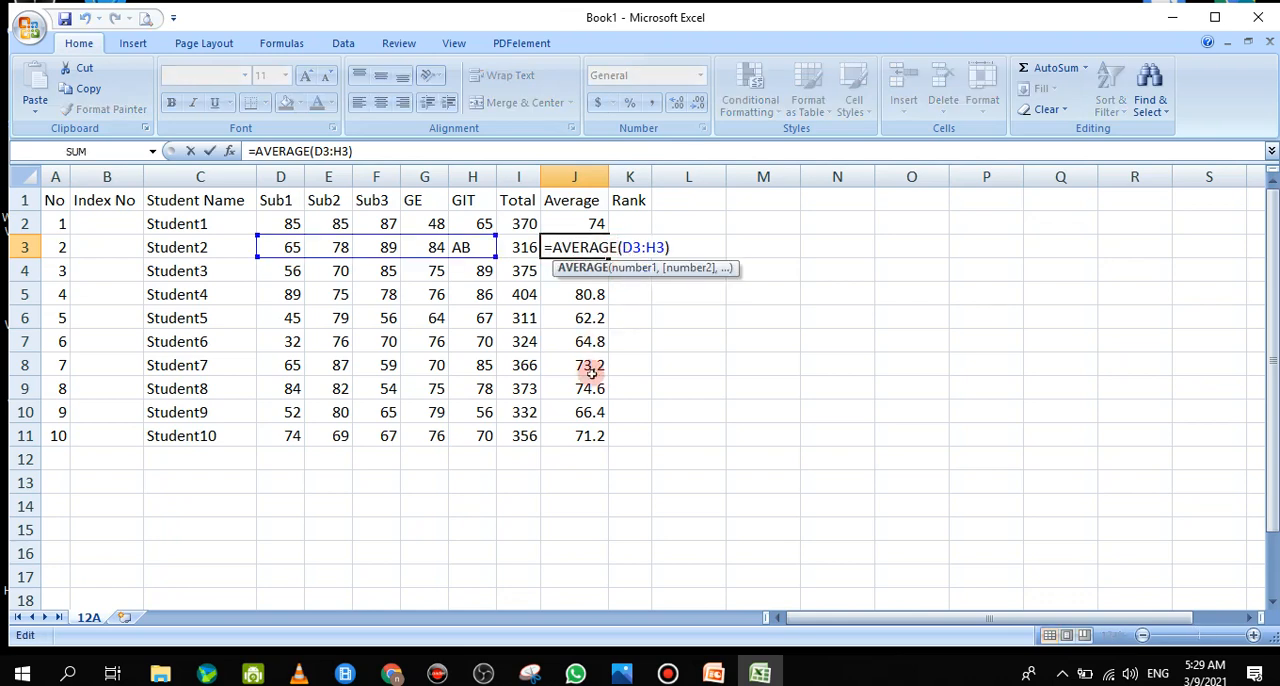
pyautogui.write('A')
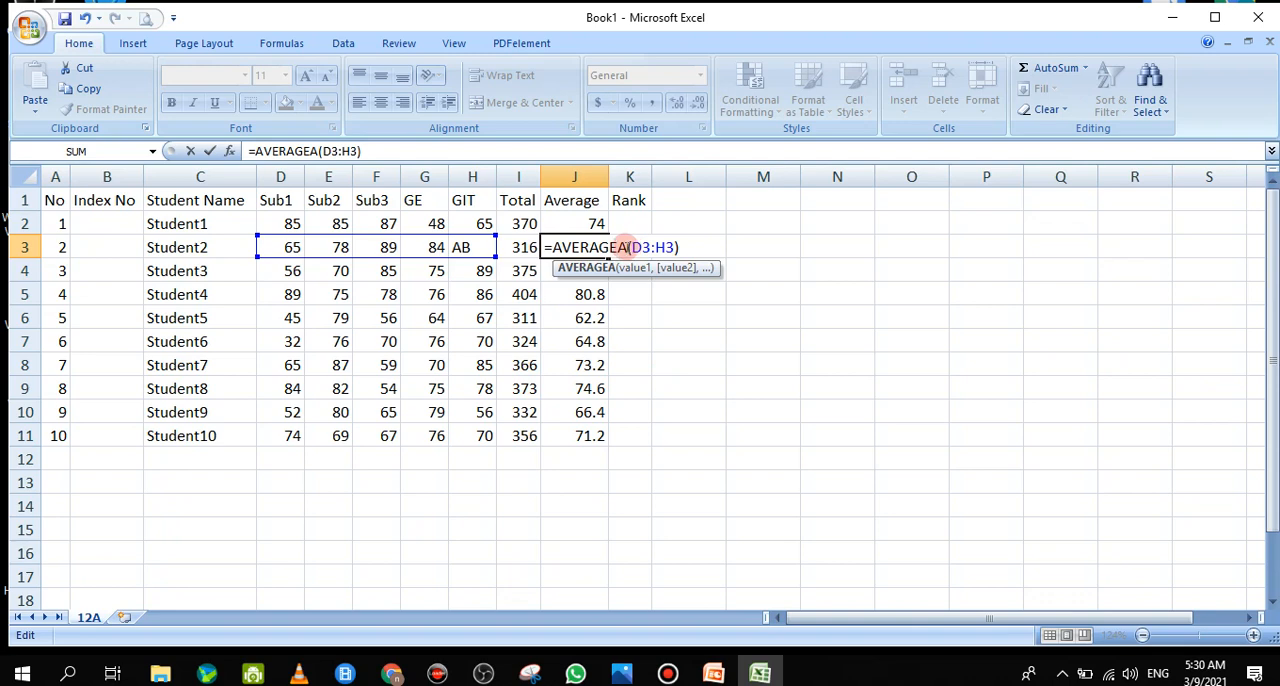
pyautogui.moveTo(628, 247); pyautogui.dragTo(619, 247)
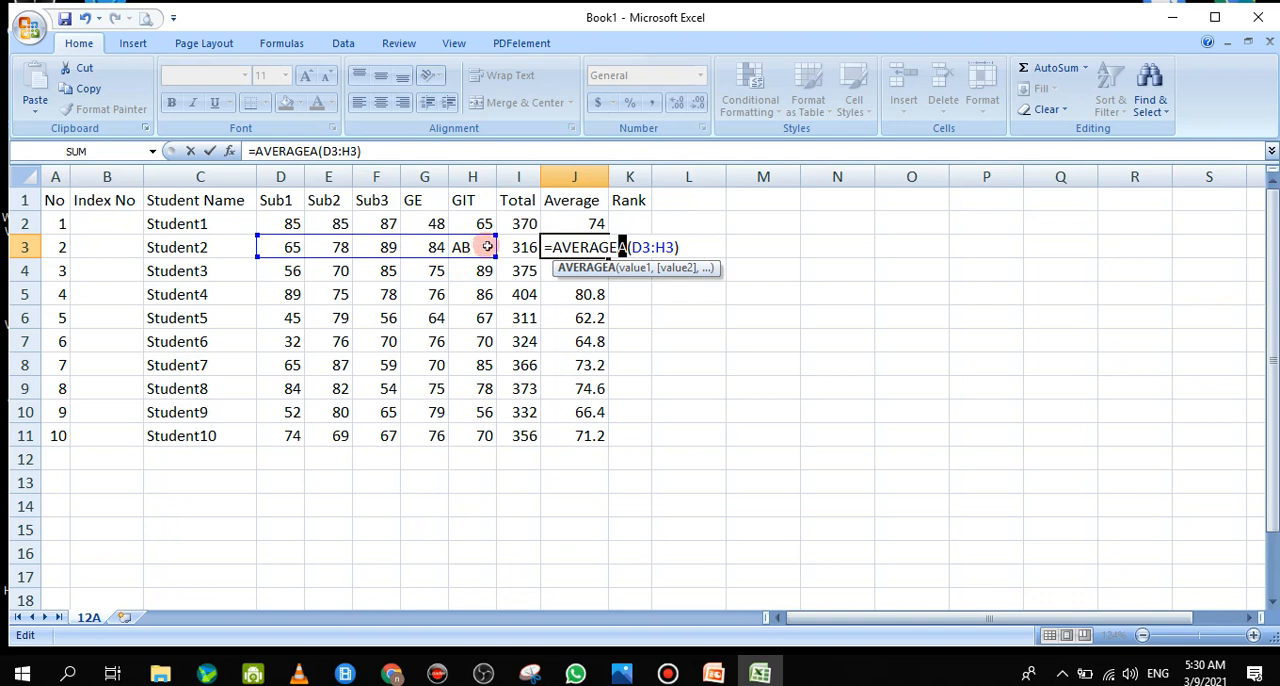
pyautogui.press('Return')
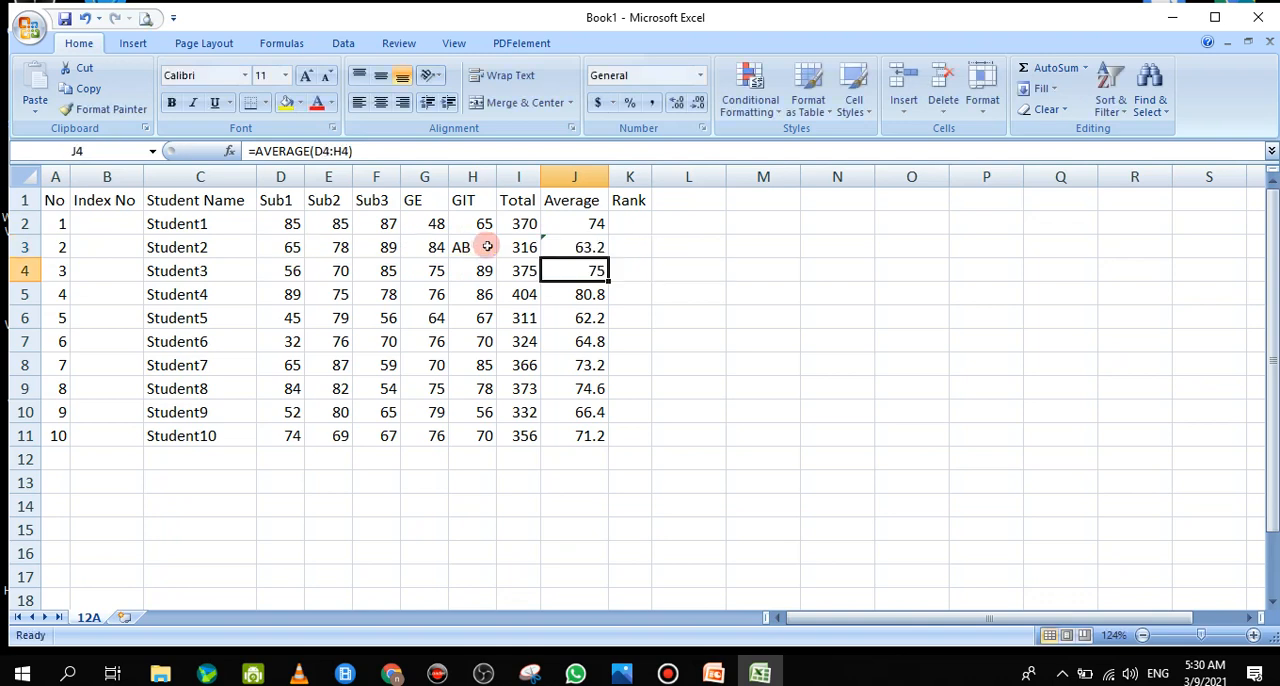
pyautogui.click(590, 249)
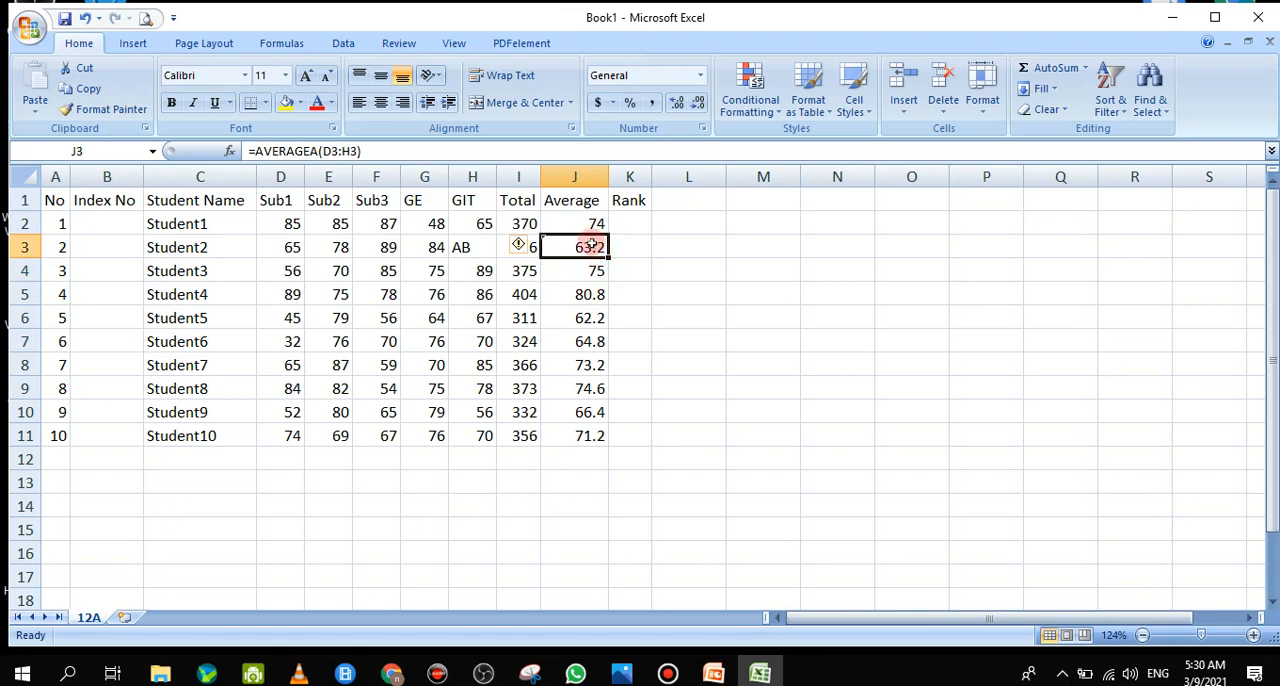
pyautogui.doubleClick(585, 248)
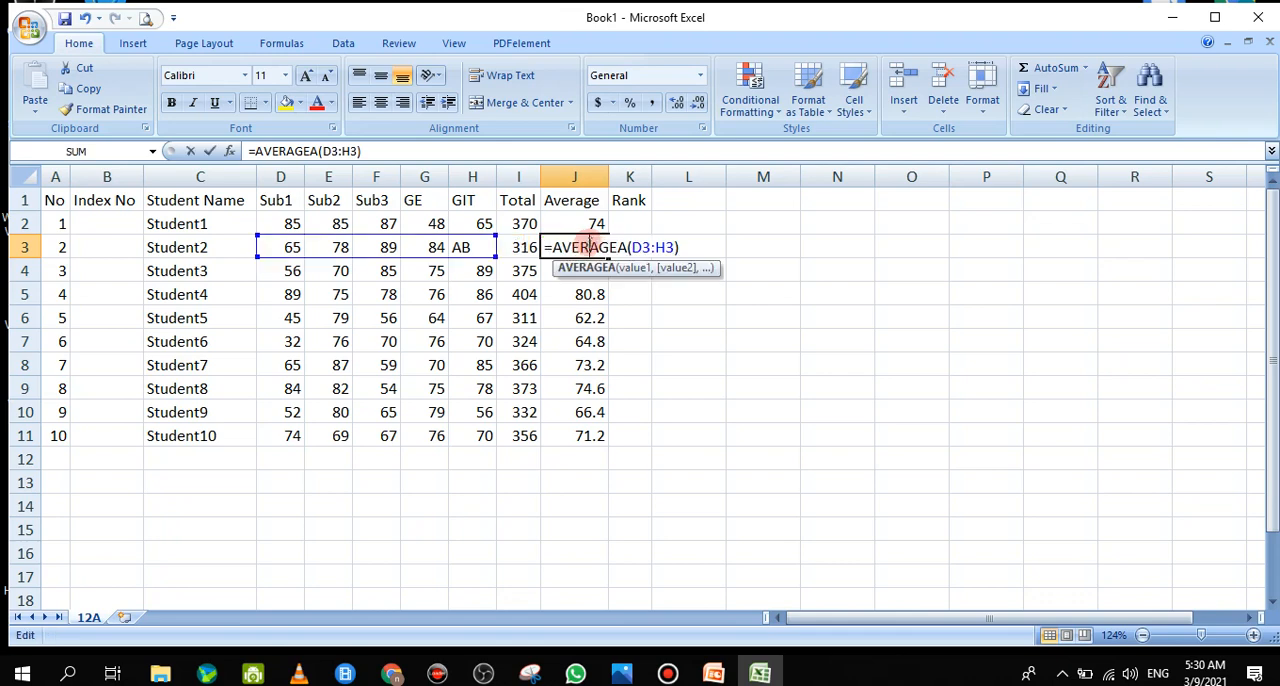
pyautogui.click(191, 151)
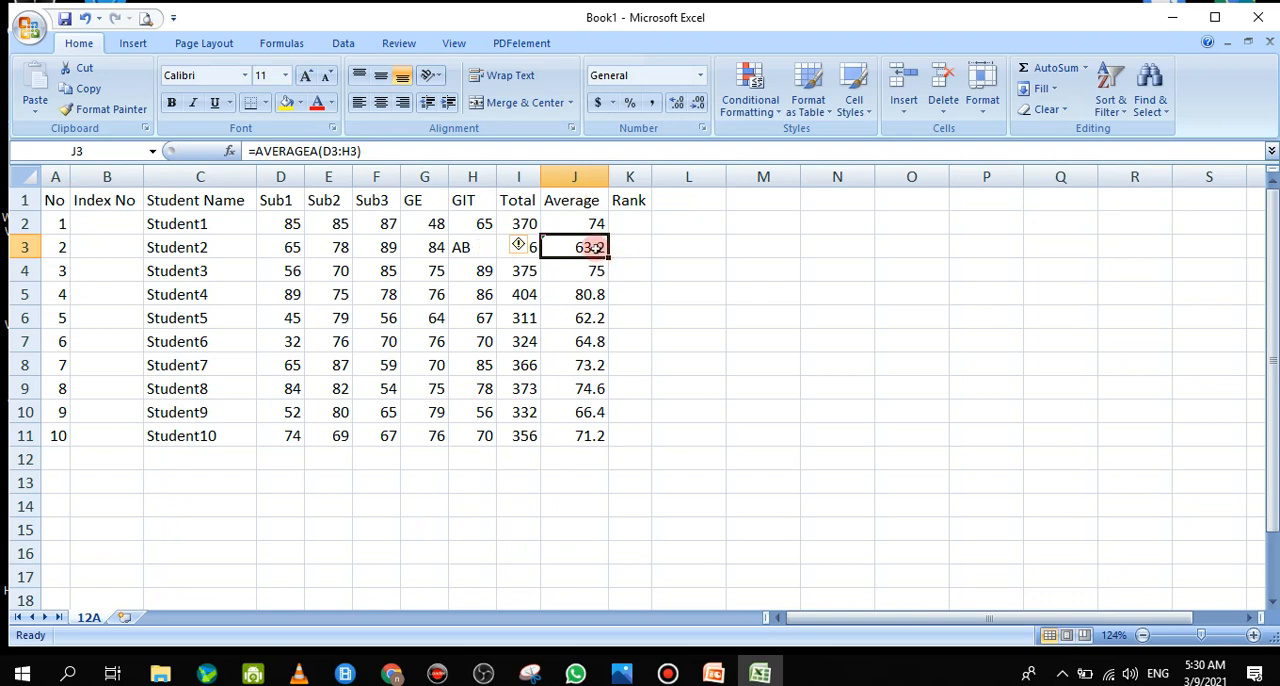
# Copy the AVERAGEA formula from J3 into J2 and the rest of the Average column down to J11
pyautogui.rightClick(592, 247)
pyautogui.click(632, 280)
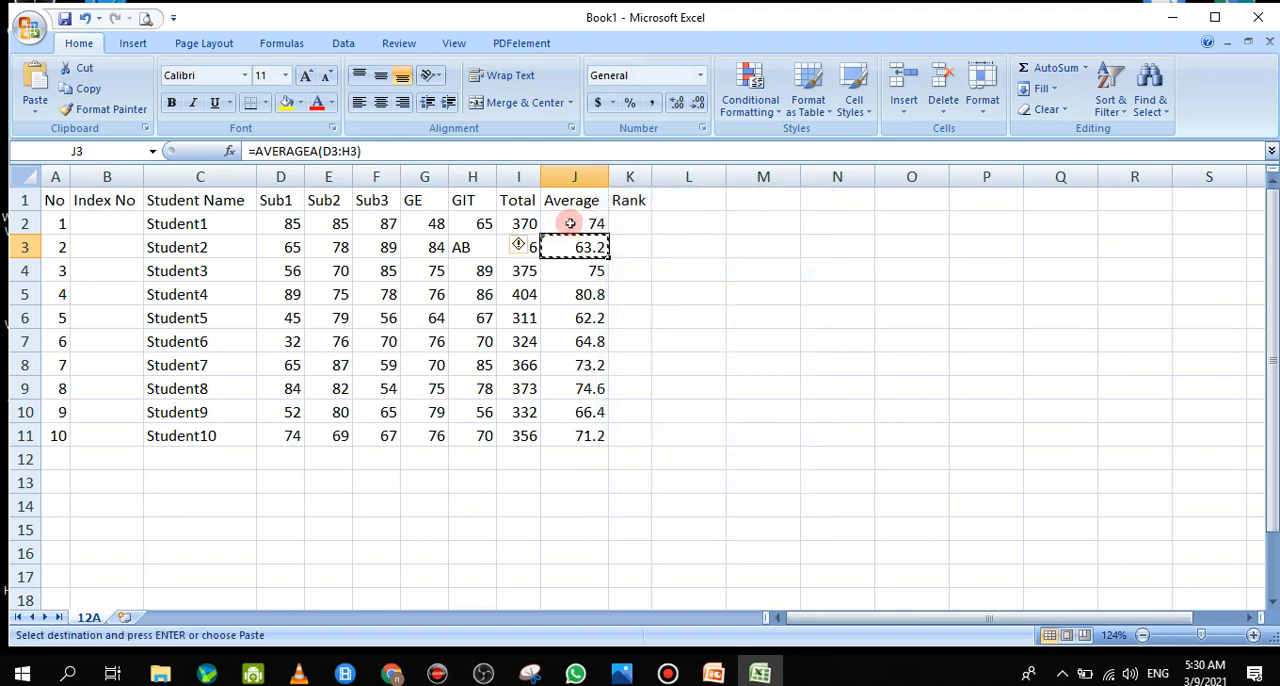
pyautogui.rightClick(570, 224)
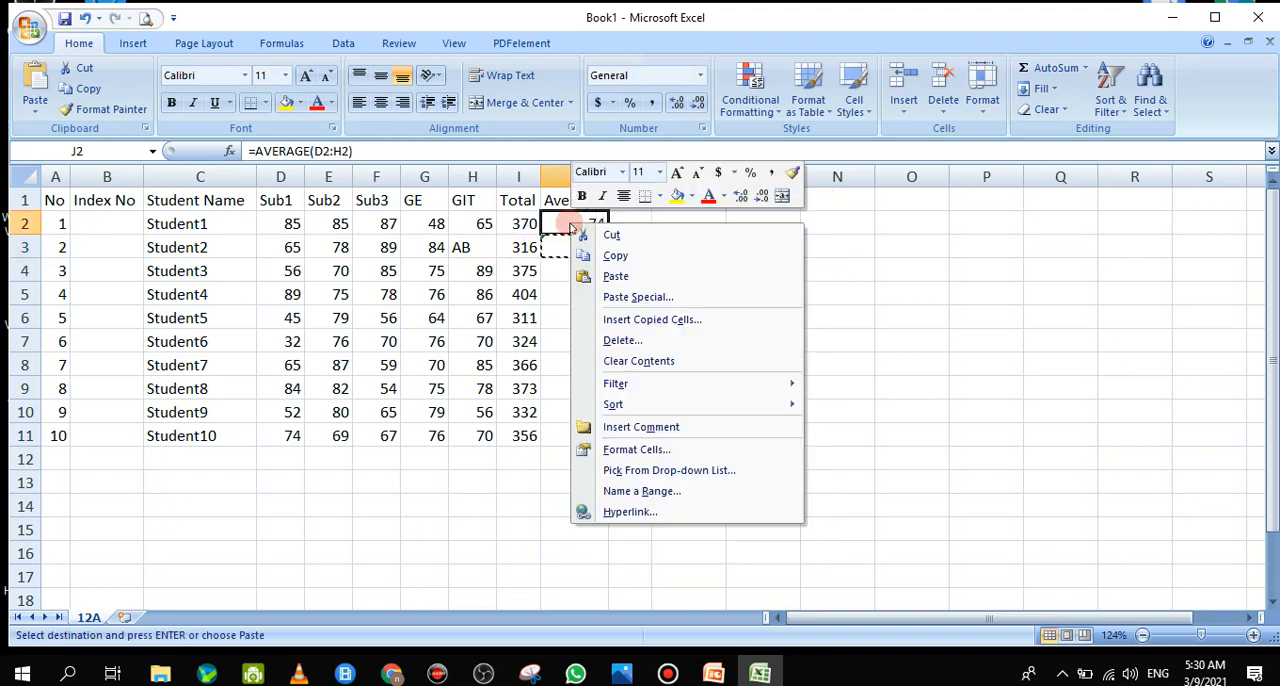
pyautogui.click(614, 277)
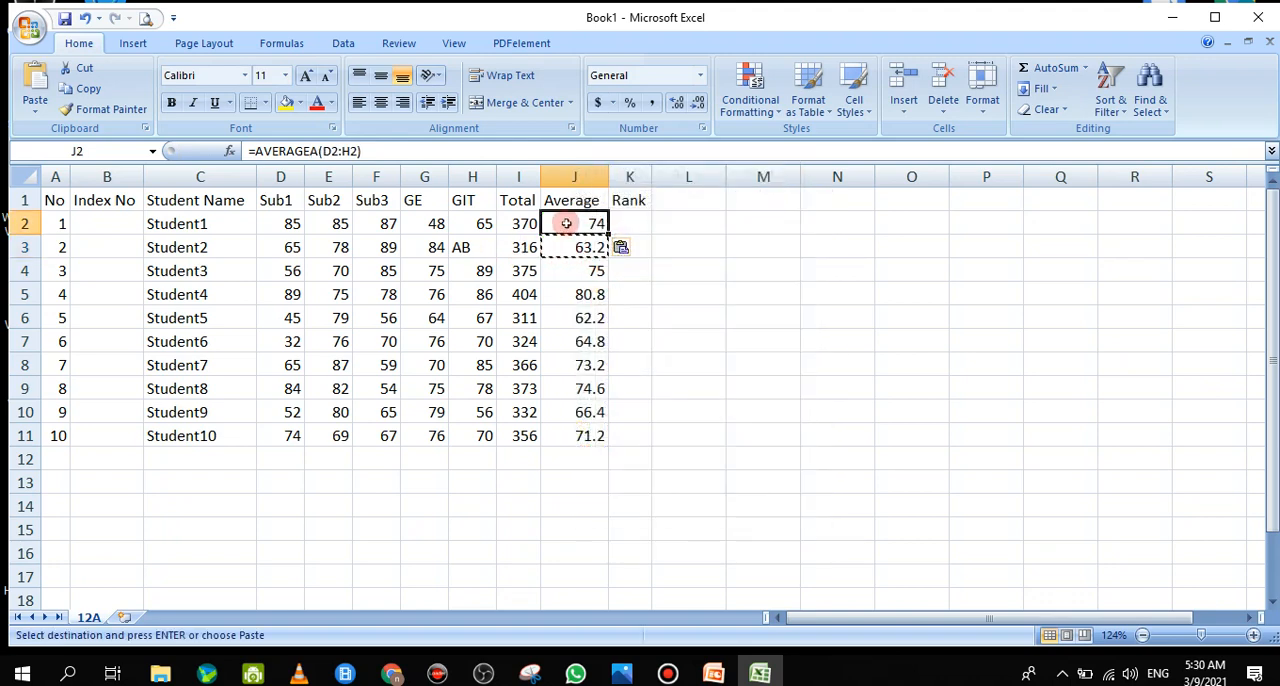
pyautogui.moveTo(566, 250); pyautogui.dragTo(570, 432)
pyautogui.rightClick(570, 432)
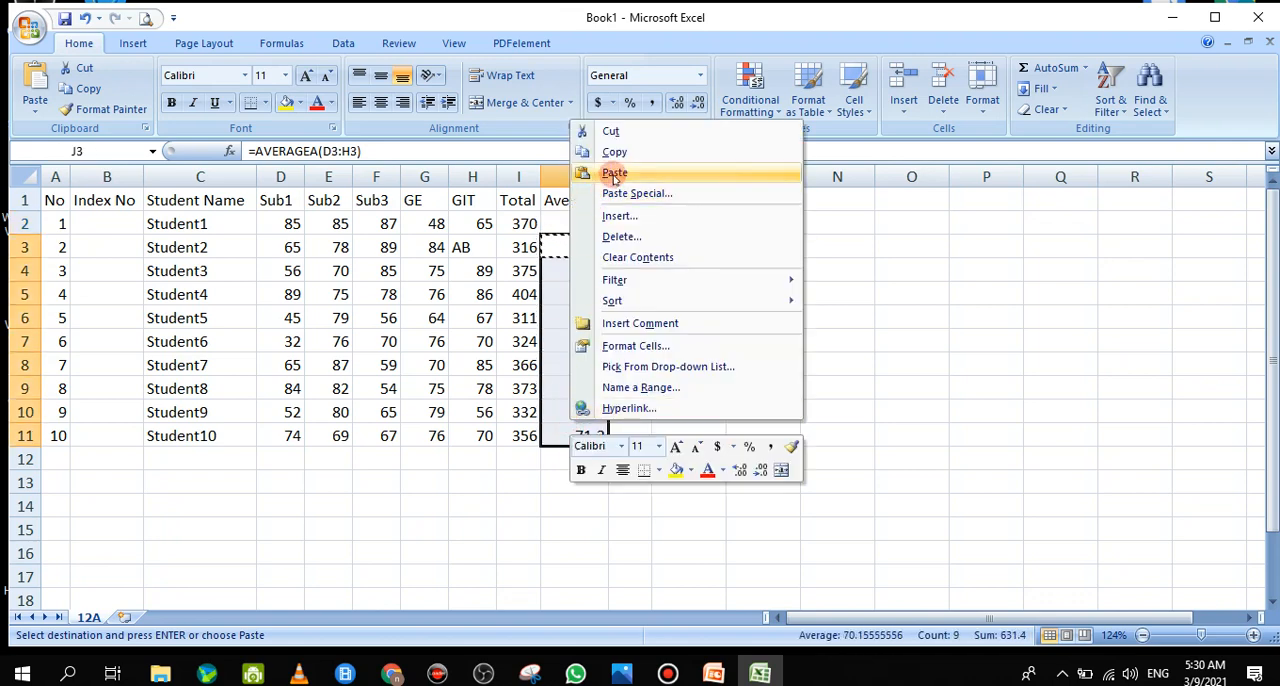
pyautogui.click(614, 174)
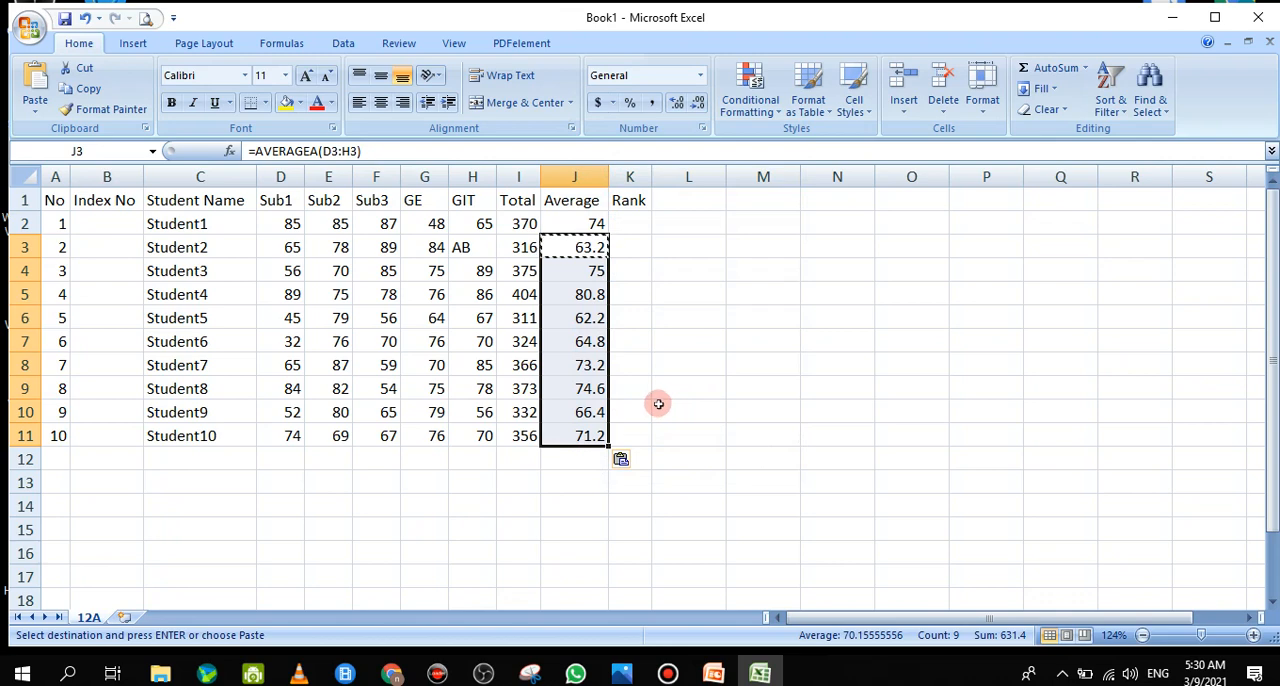
pyautogui.click(590, 249)
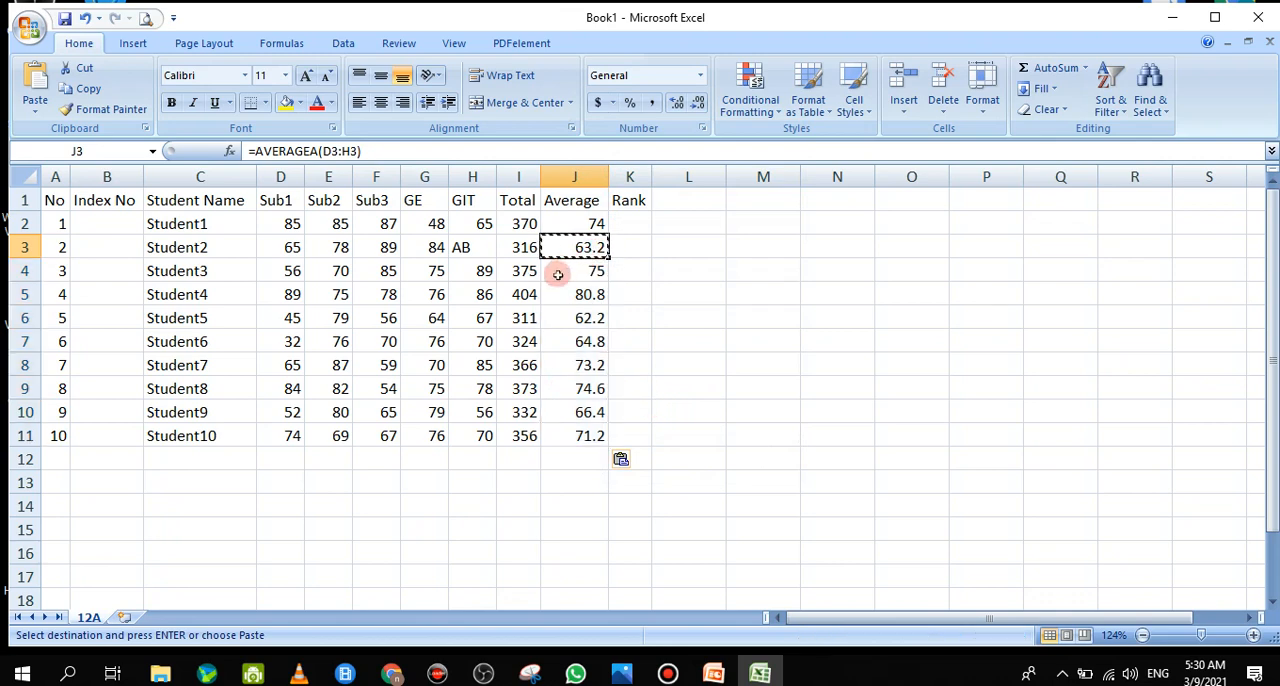
pyautogui.click(627, 251)
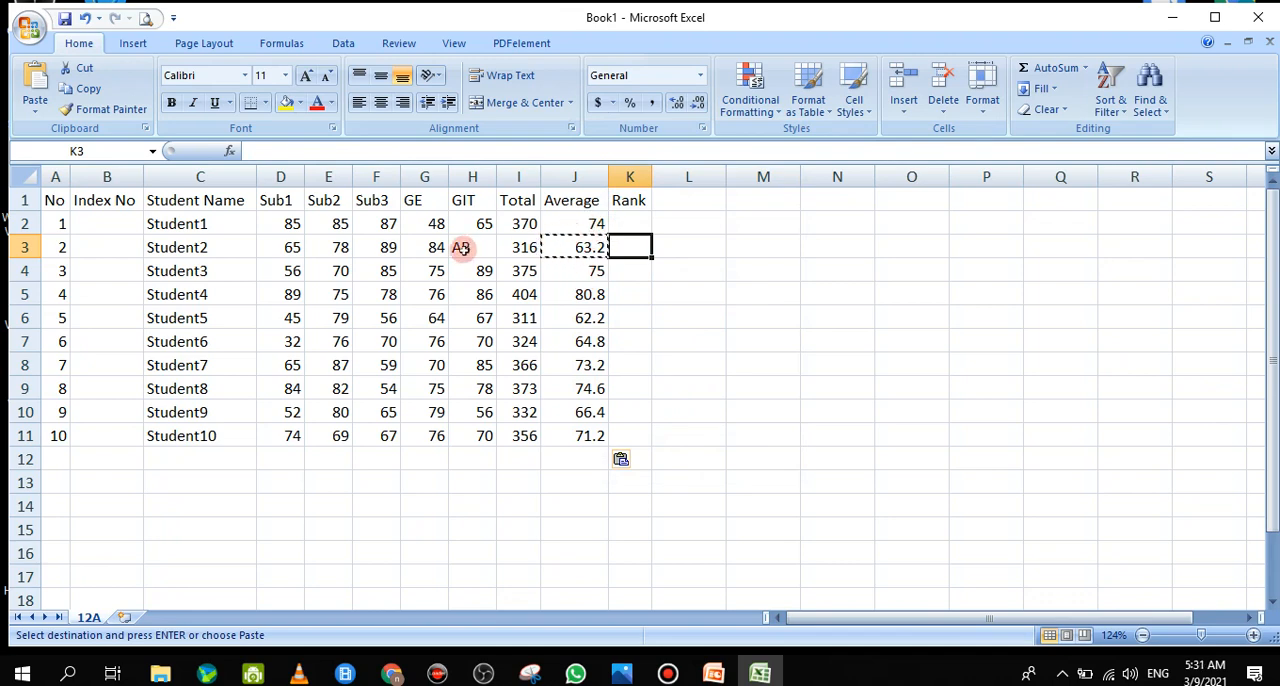
pyautogui.click(461, 249)
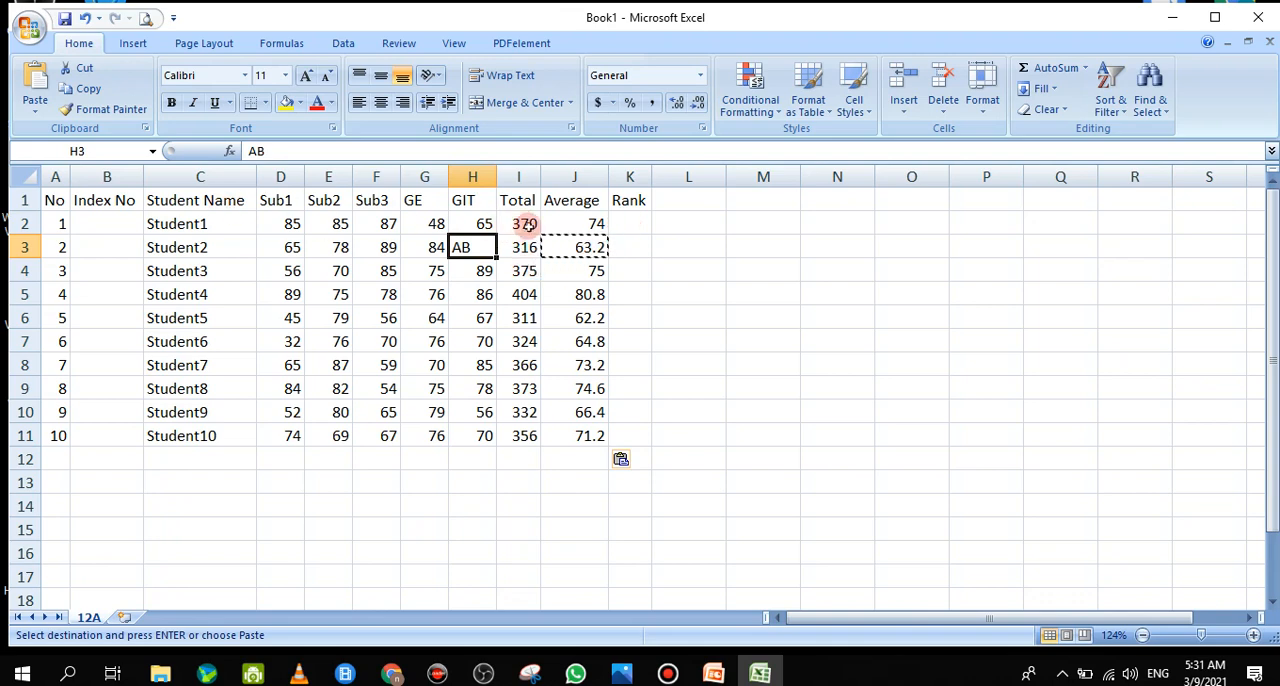
# Enter the formula =RANK(J2,J2:J11,0) in K2 to rank Student1's average in descending order
pyautogui.click(639, 224)
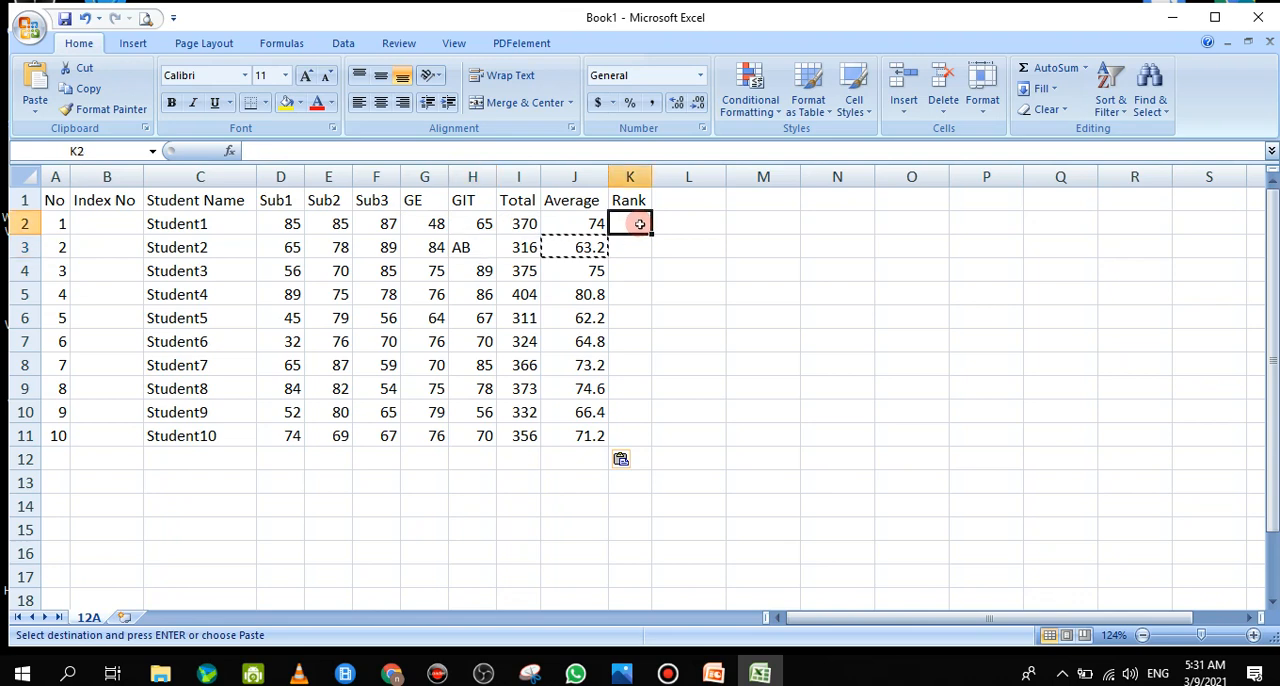
pyautogui.doubleClick(639, 224)
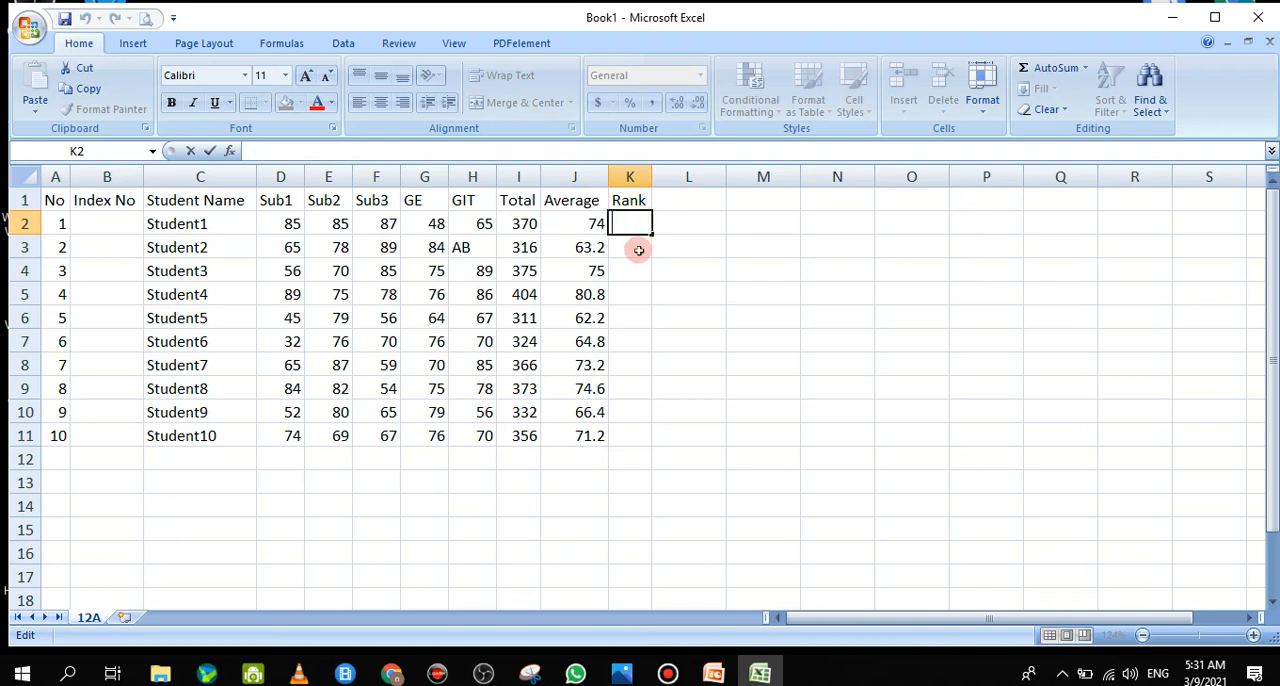
pyautogui.write('=')
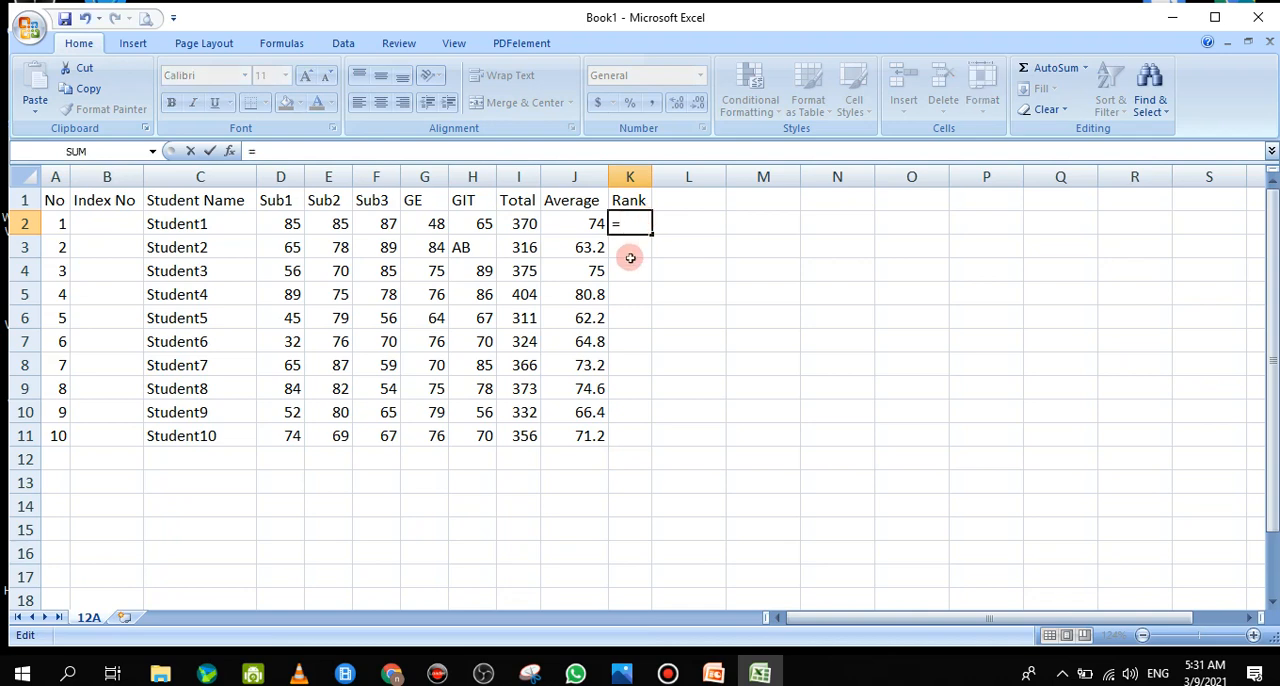
pyautogui.write('RA')
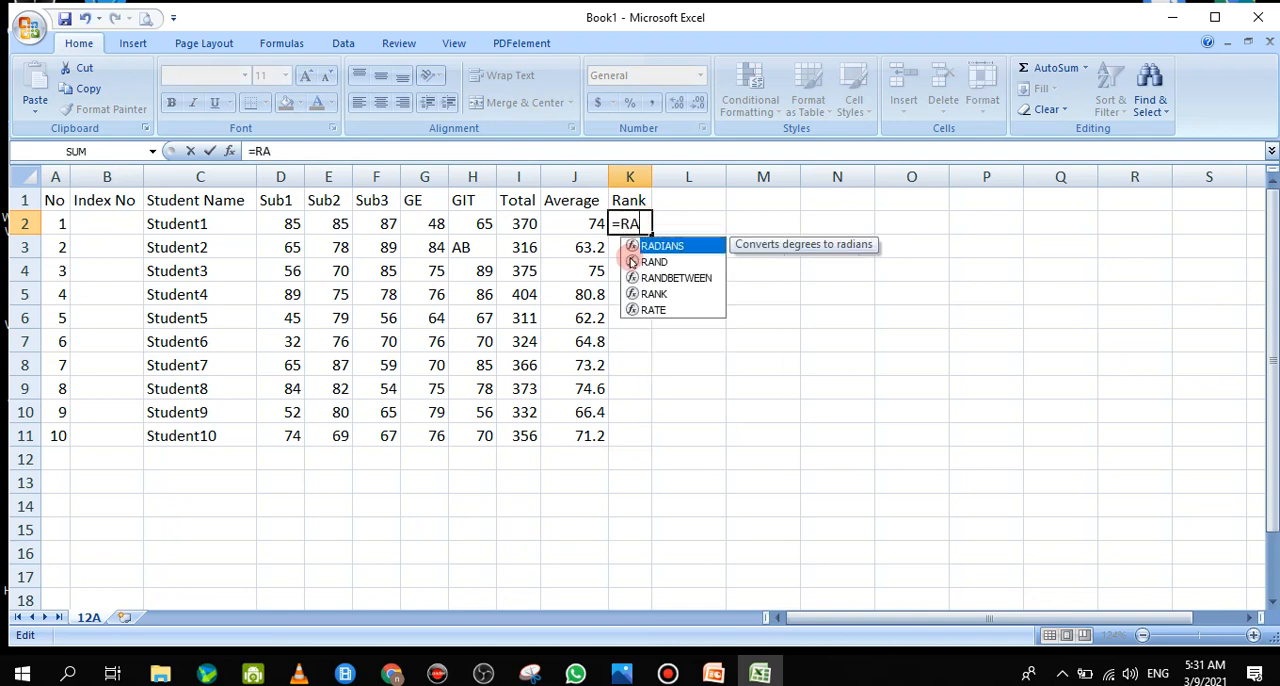
pyautogui.write('NK')
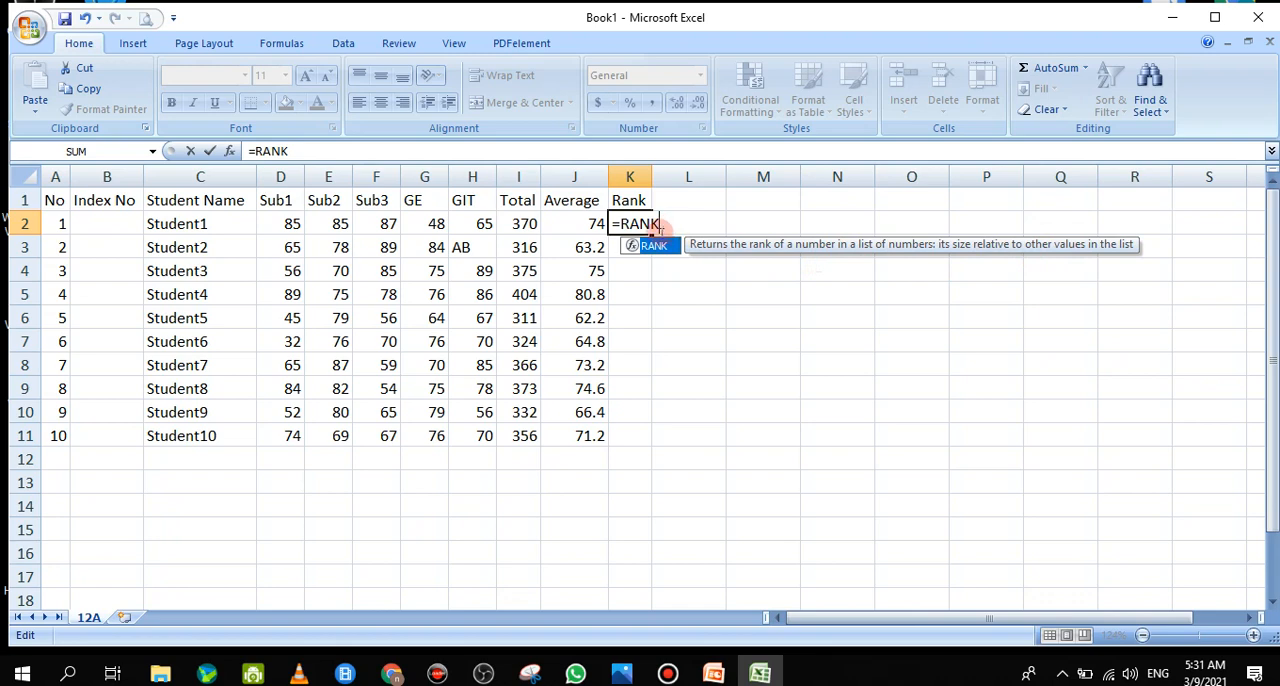
pyautogui.write('(')
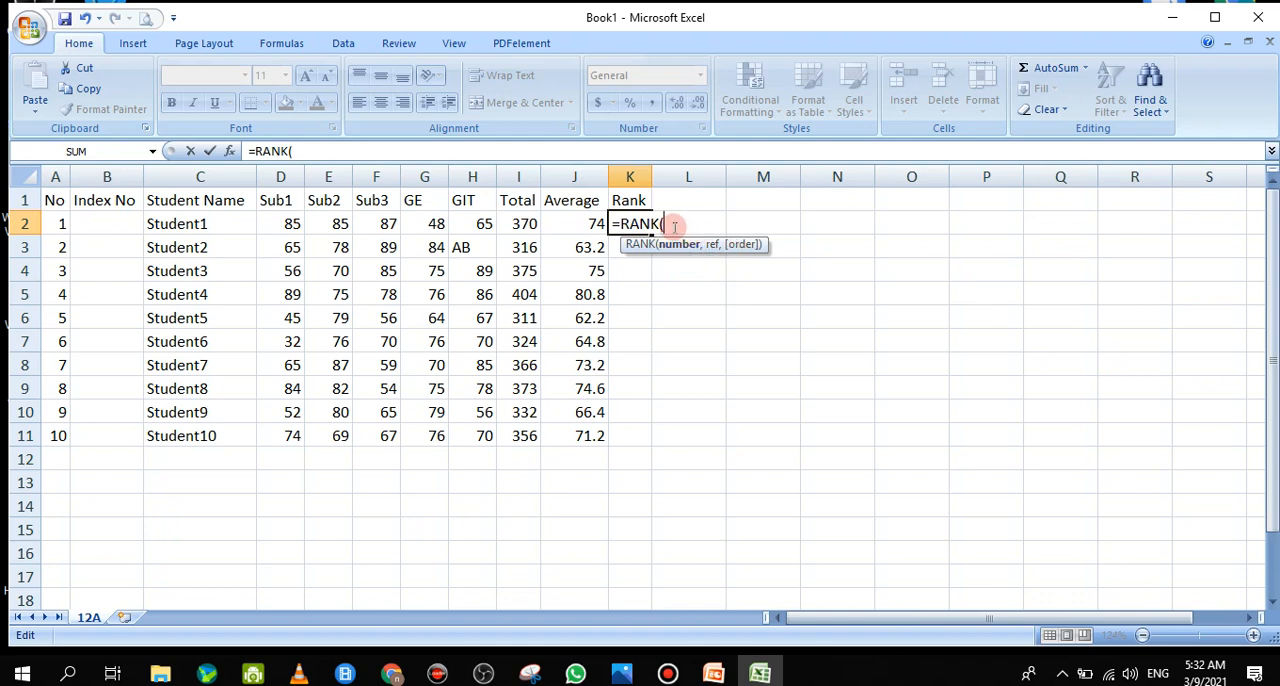
pyautogui.click(594, 223)
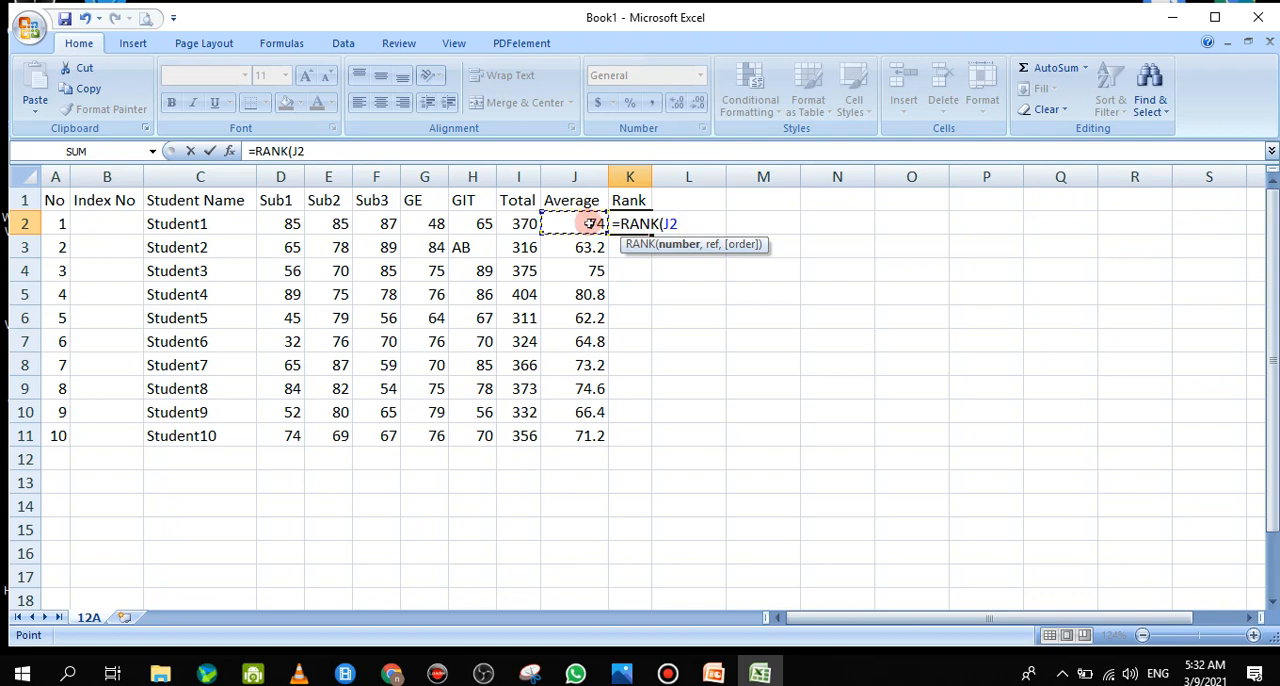
pyautogui.write(',')
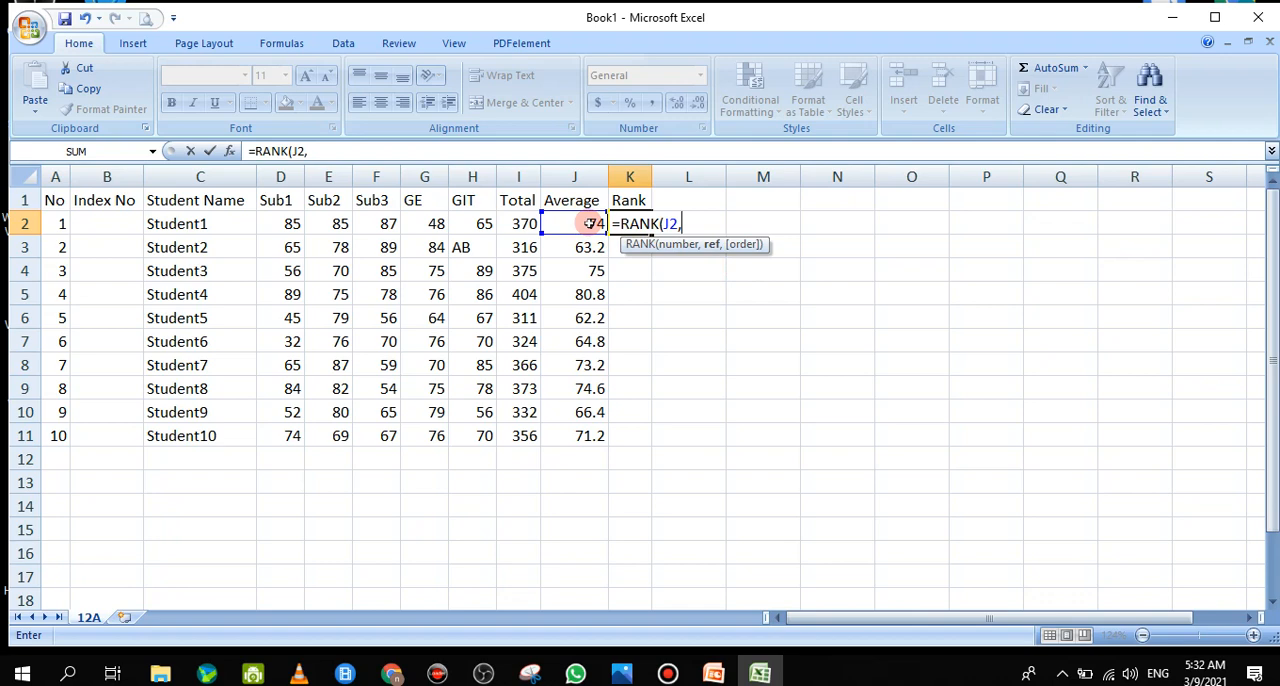
pyautogui.click(591, 223)
pyautogui.moveTo(591, 223); pyautogui.dragTo(578, 432)
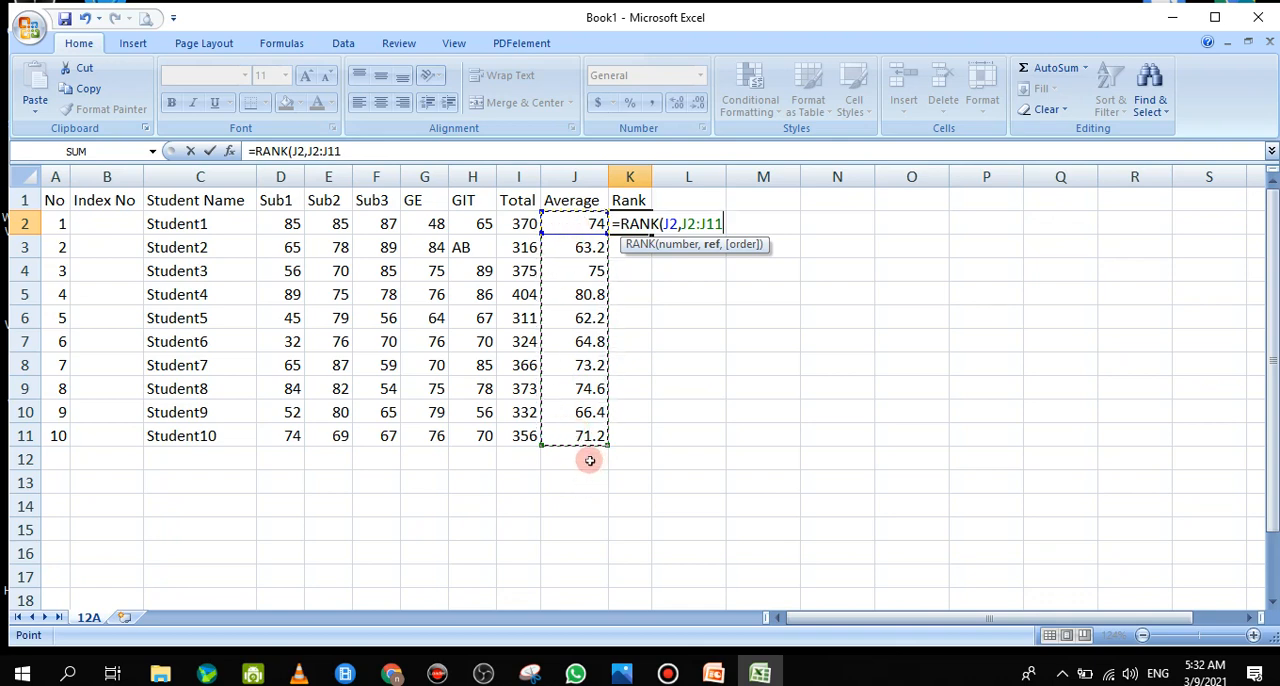
pyautogui.write(',')
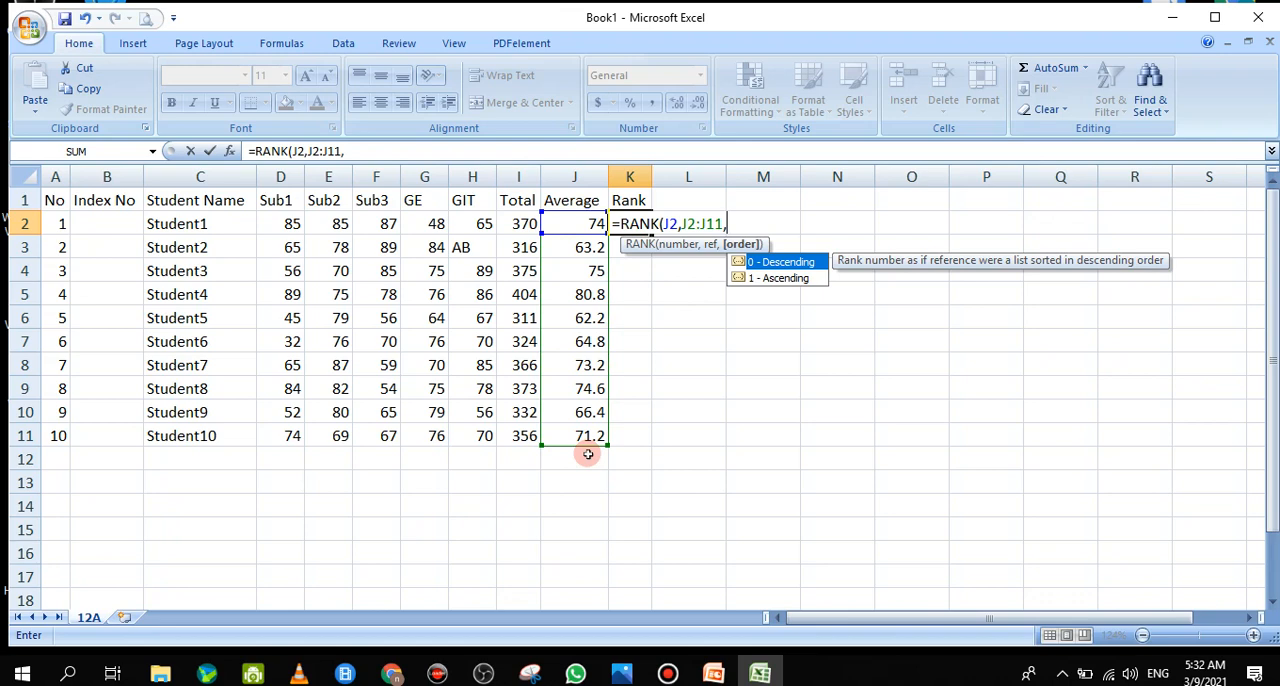
pyautogui.write('0')
pyautogui.write(')')
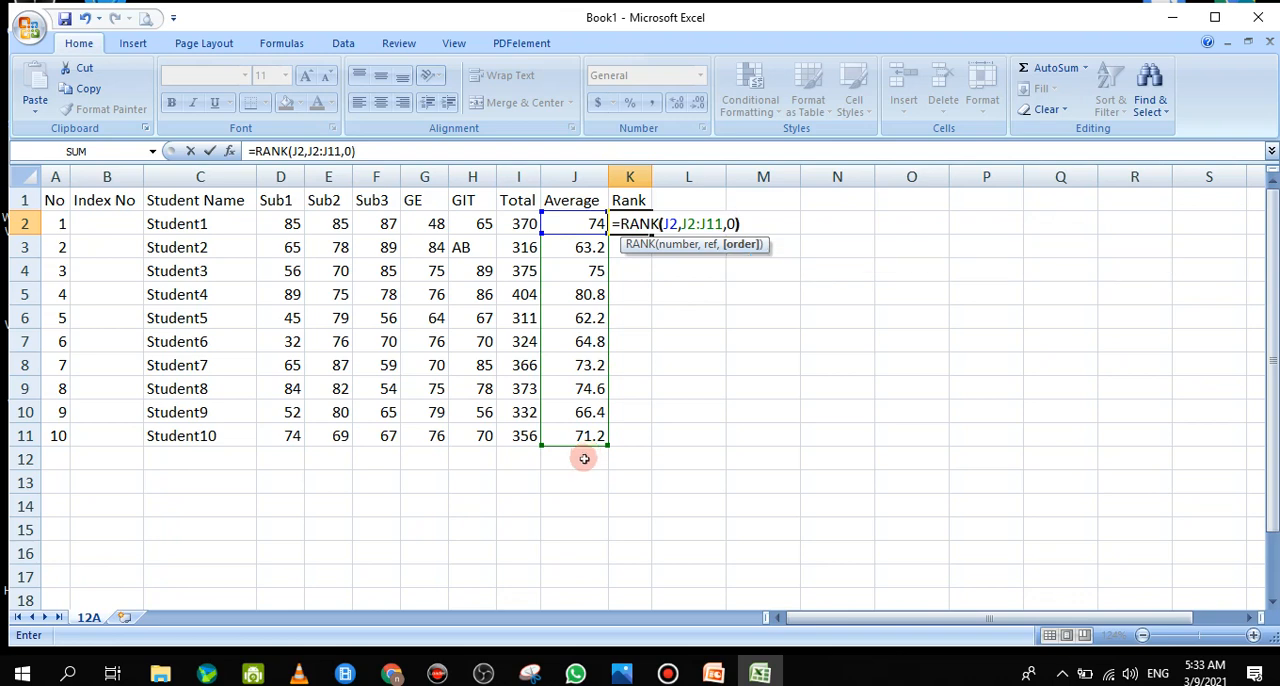
pyautogui.press('Return')
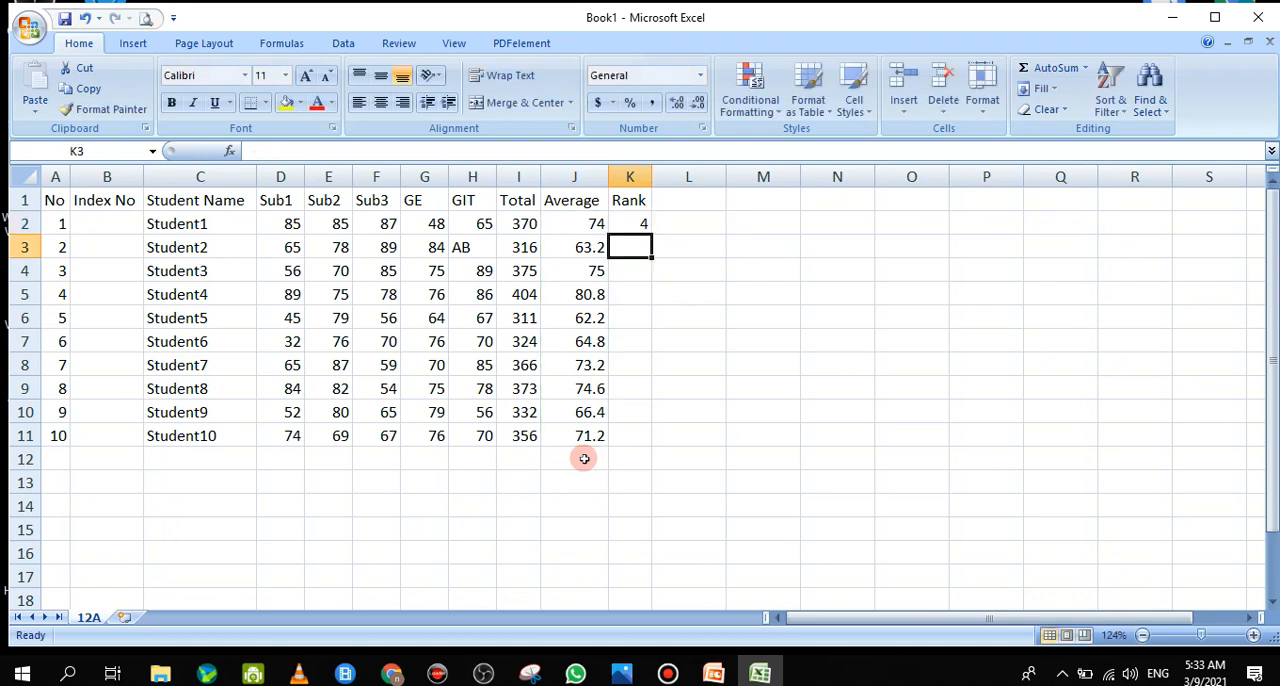
# Fill the rank formula from K2 down to K11 and check the copied formula for Student8 in K9
pyautogui.click(624, 222)
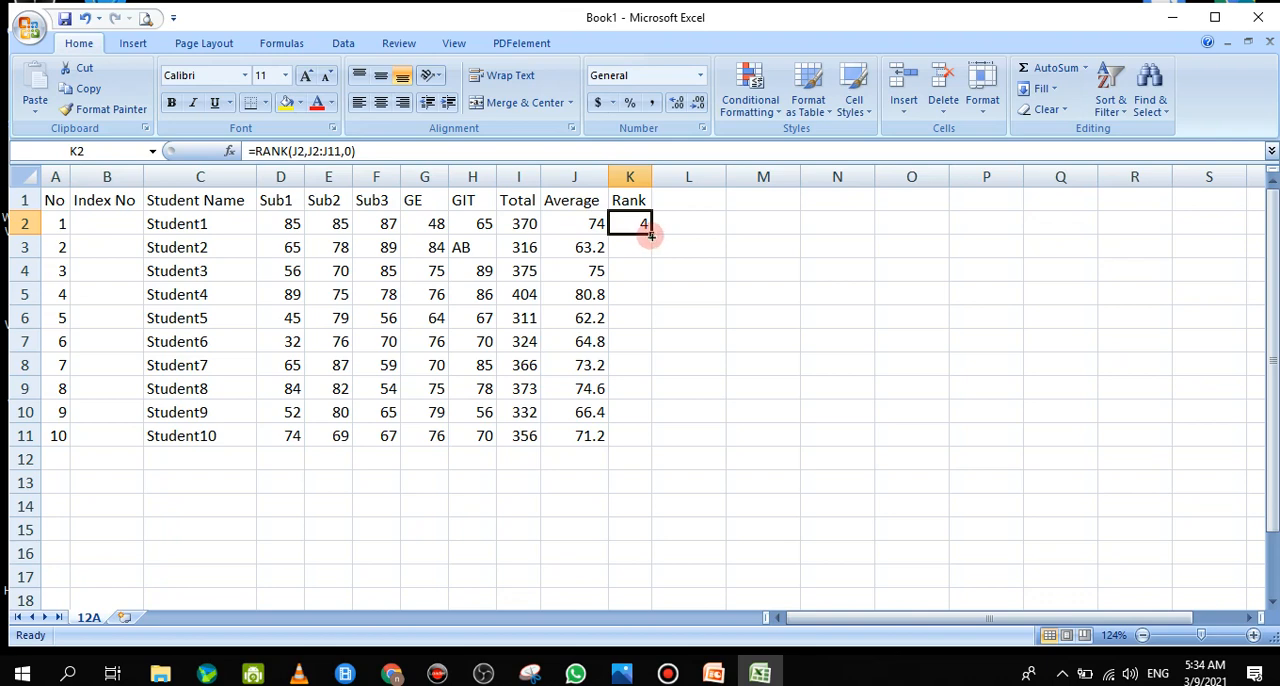
pyautogui.moveTo(651, 235); pyautogui.dragTo(635, 439)
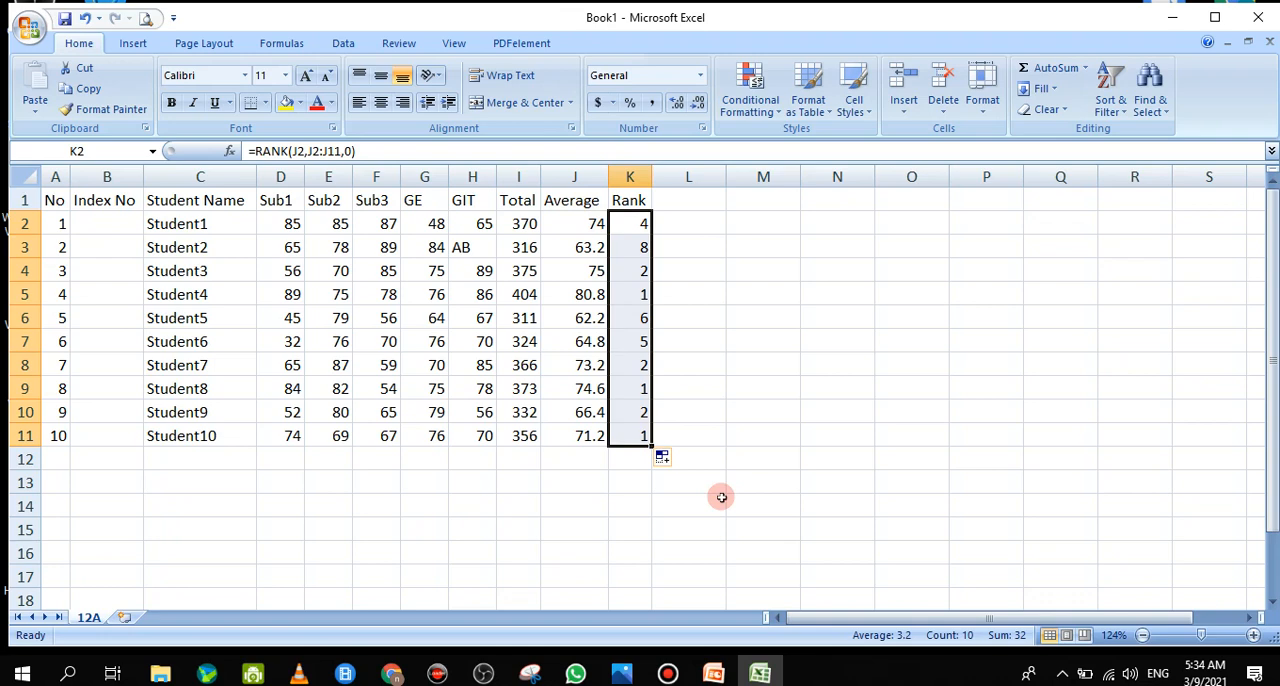
pyautogui.doubleClick(626, 381)
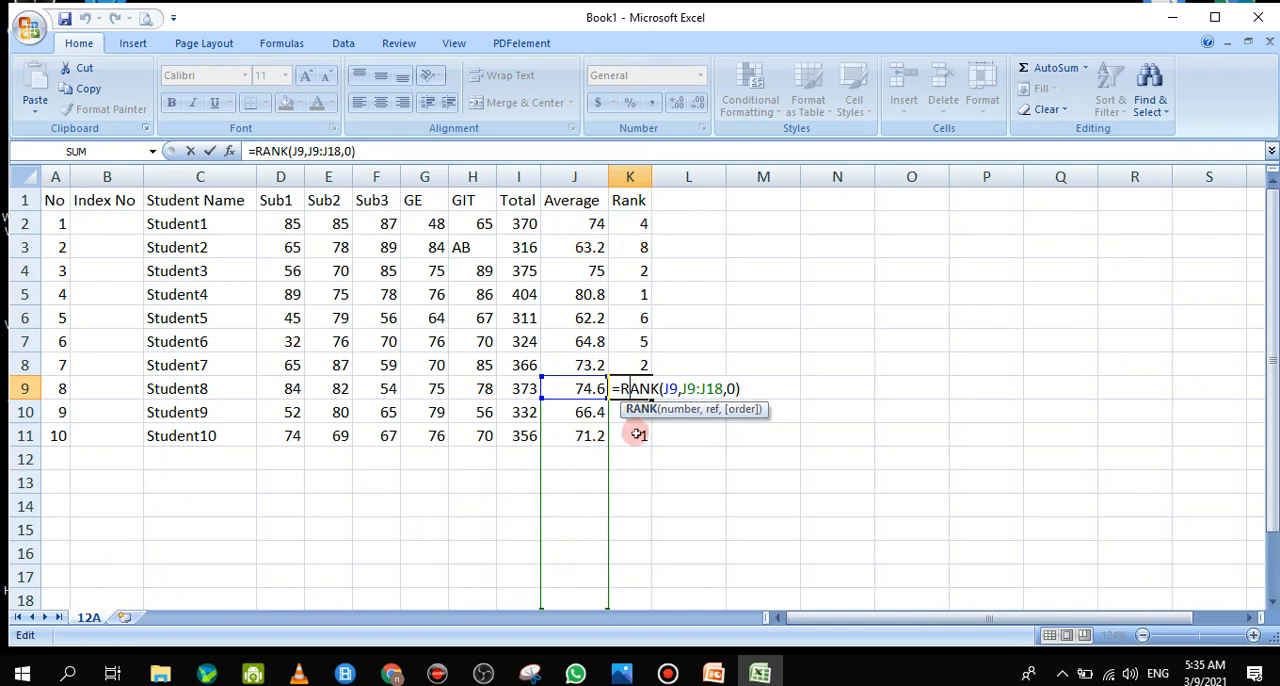
pyautogui.click(190, 151)
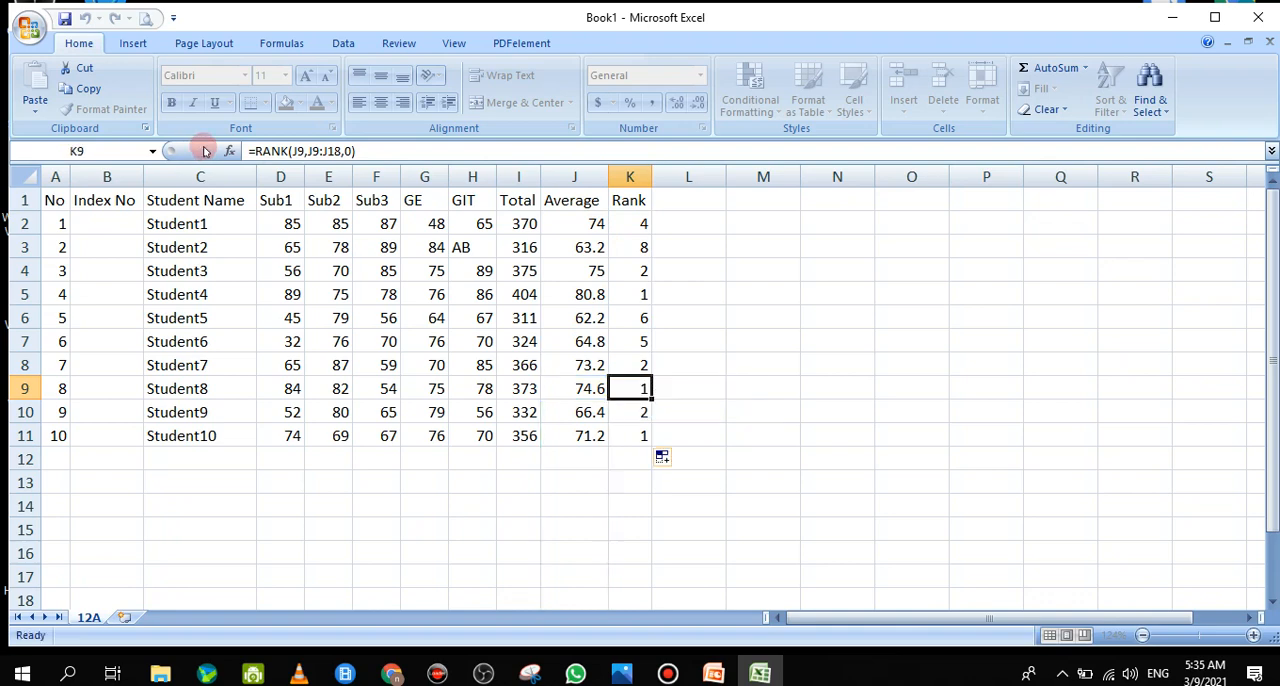
# Change the range J2:J11 in K2's RANK formula to the absolute reference $J$2:$J$11
pyautogui.doubleClick(630, 222)
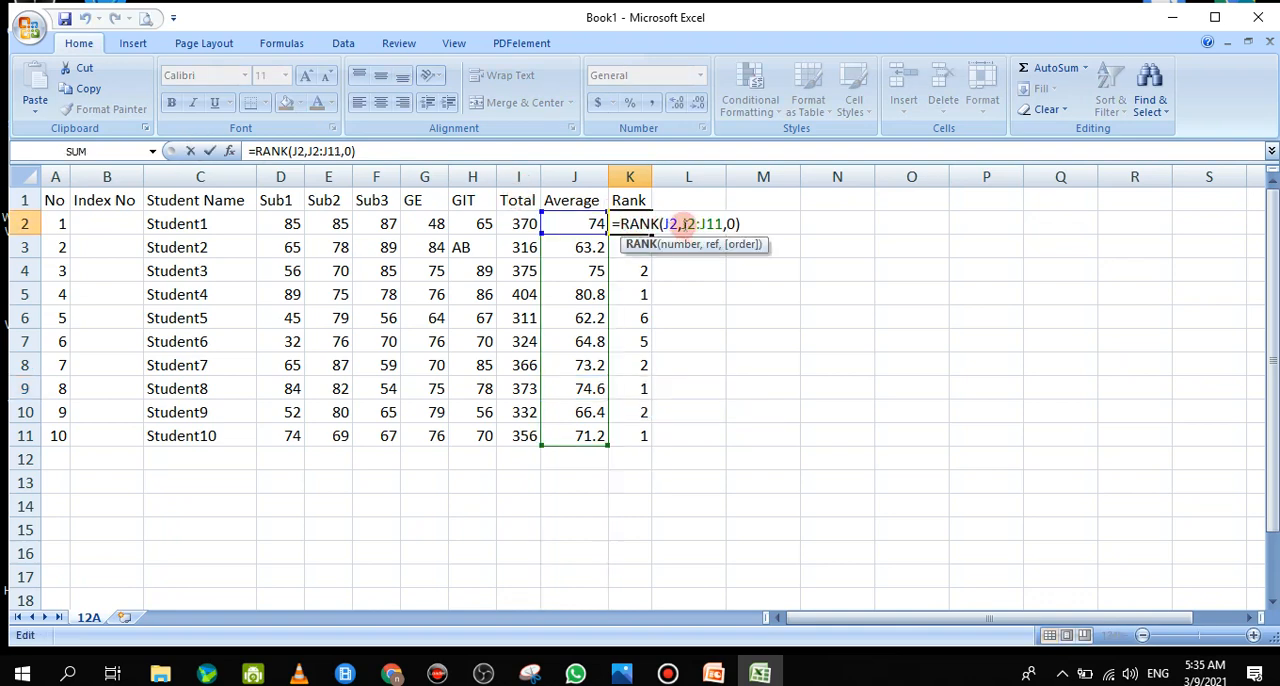
pyautogui.moveTo(683, 224); pyautogui.dragTo(722, 224)
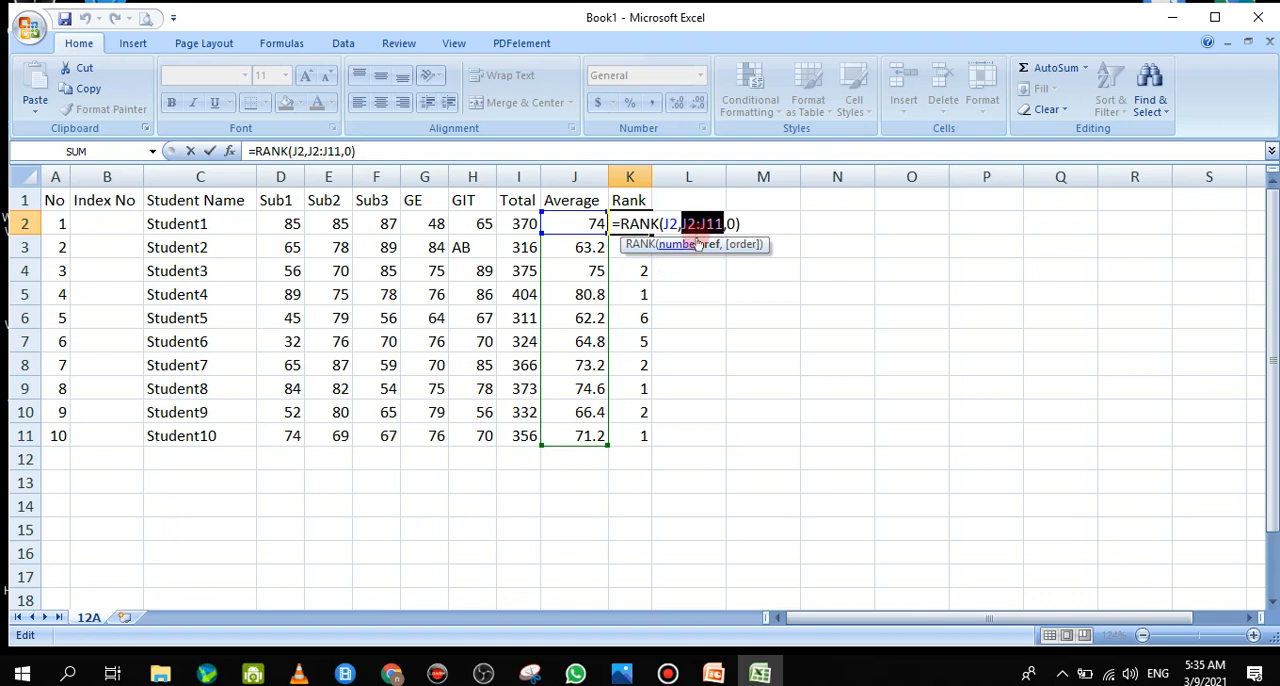
pyautogui.press('F4')
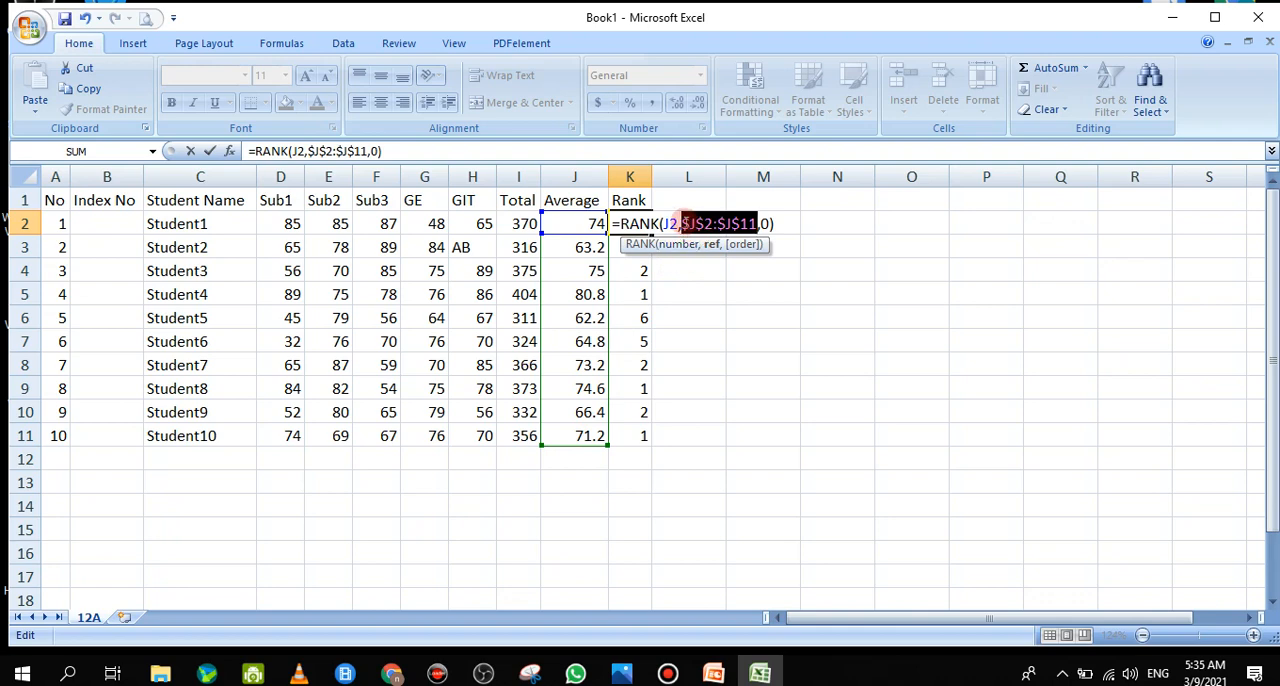
# Cycle the range in K2's RANK formula through J$2:J$11, $J2:$J11 and J2:J11, ending on $J$2:$J$11
pyautogui.doubleClick(686, 224)
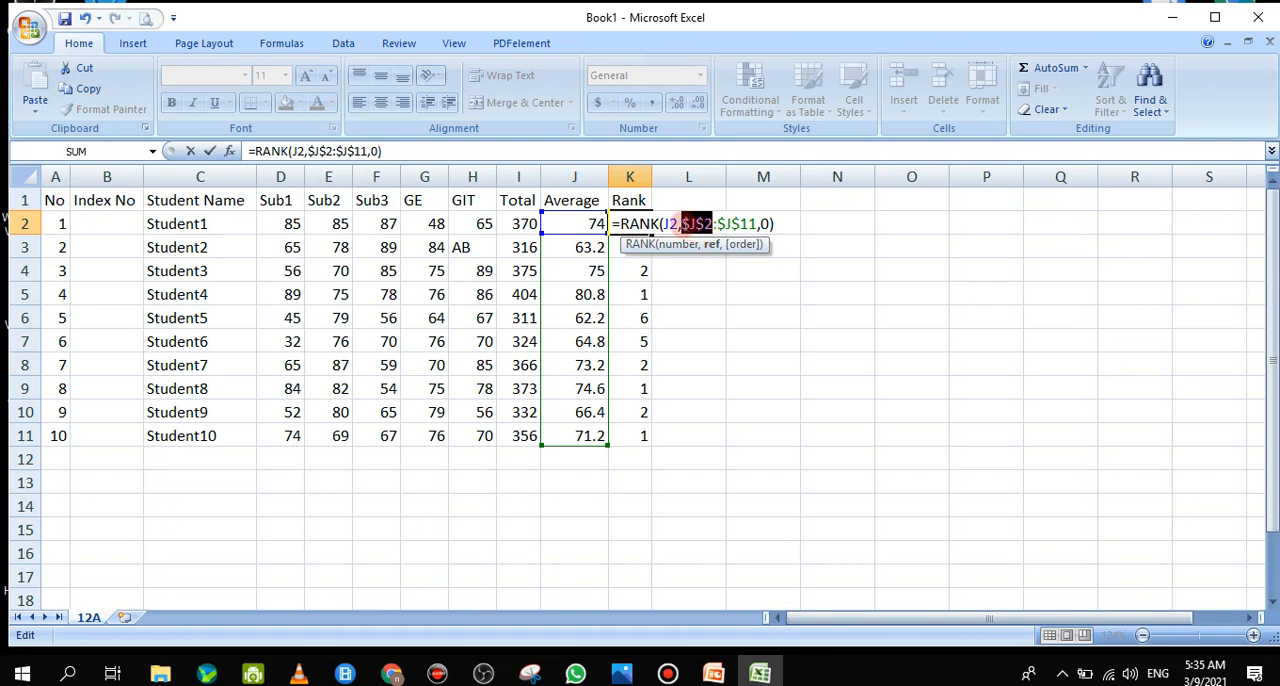
pyautogui.moveTo(683, 224); pyautogui.dragTo(760, 224)
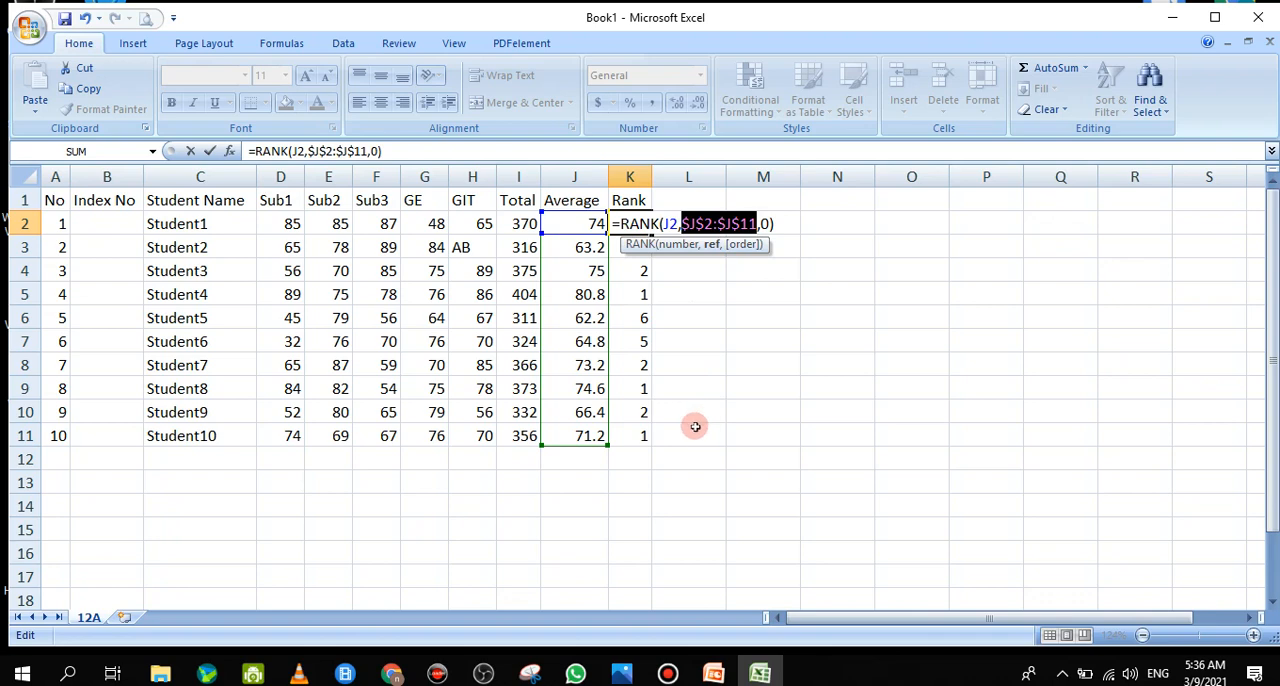
pyautogui.press('F4')
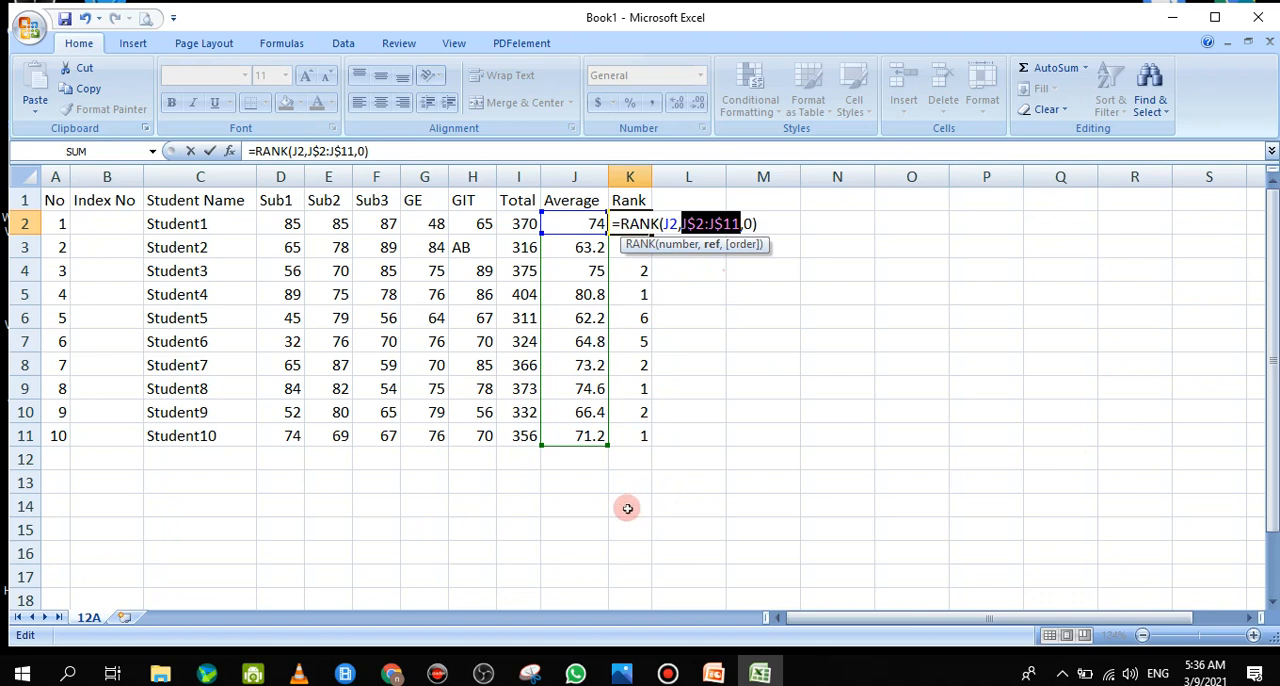
pyautogui.press('F4')
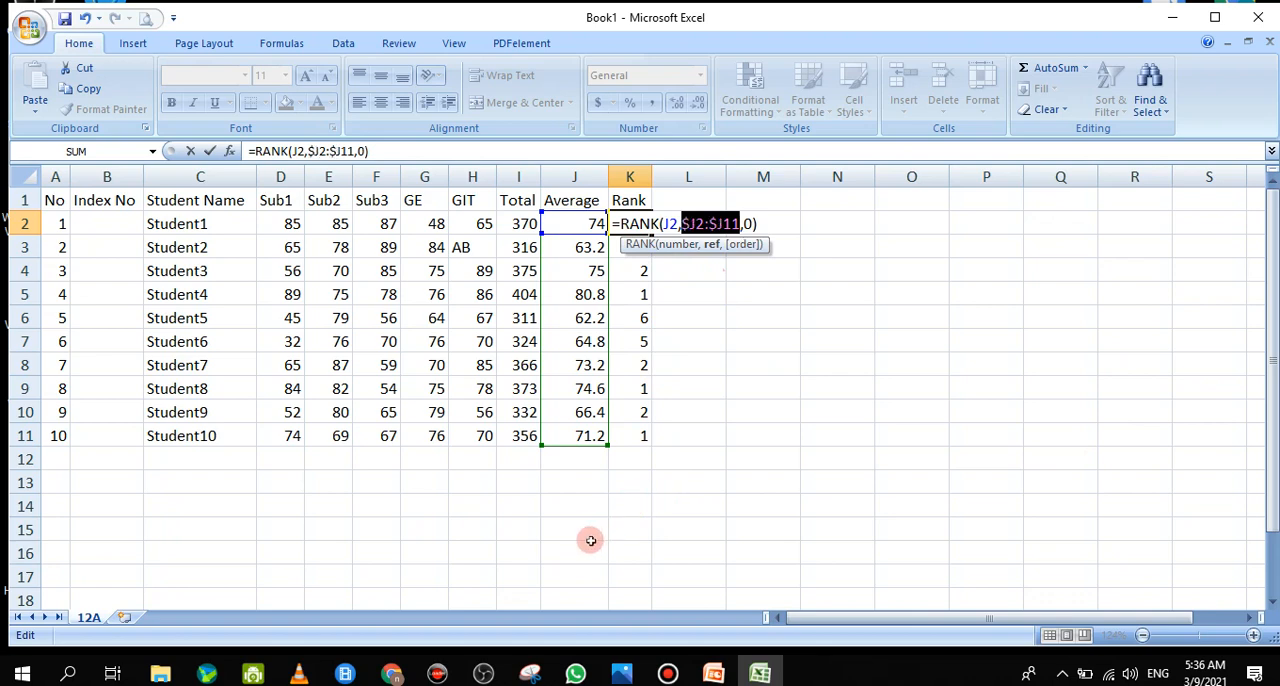
pyautogui.press('F4')
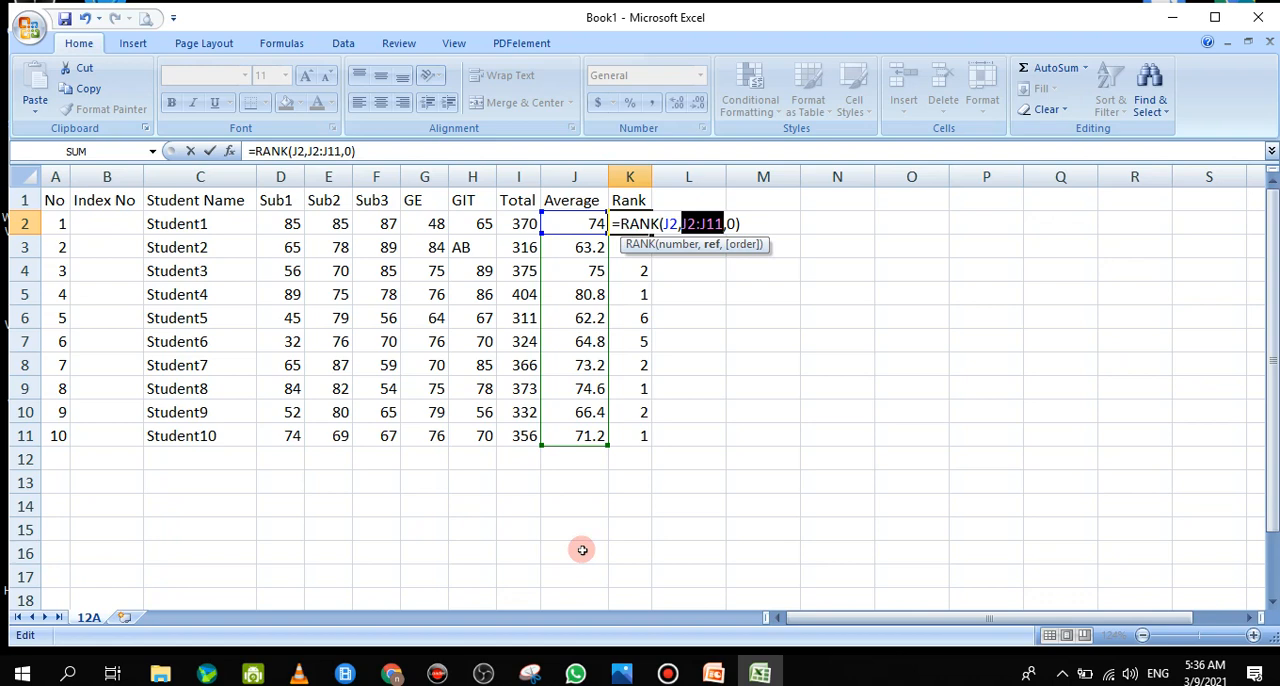
pyautogui.press('F4')
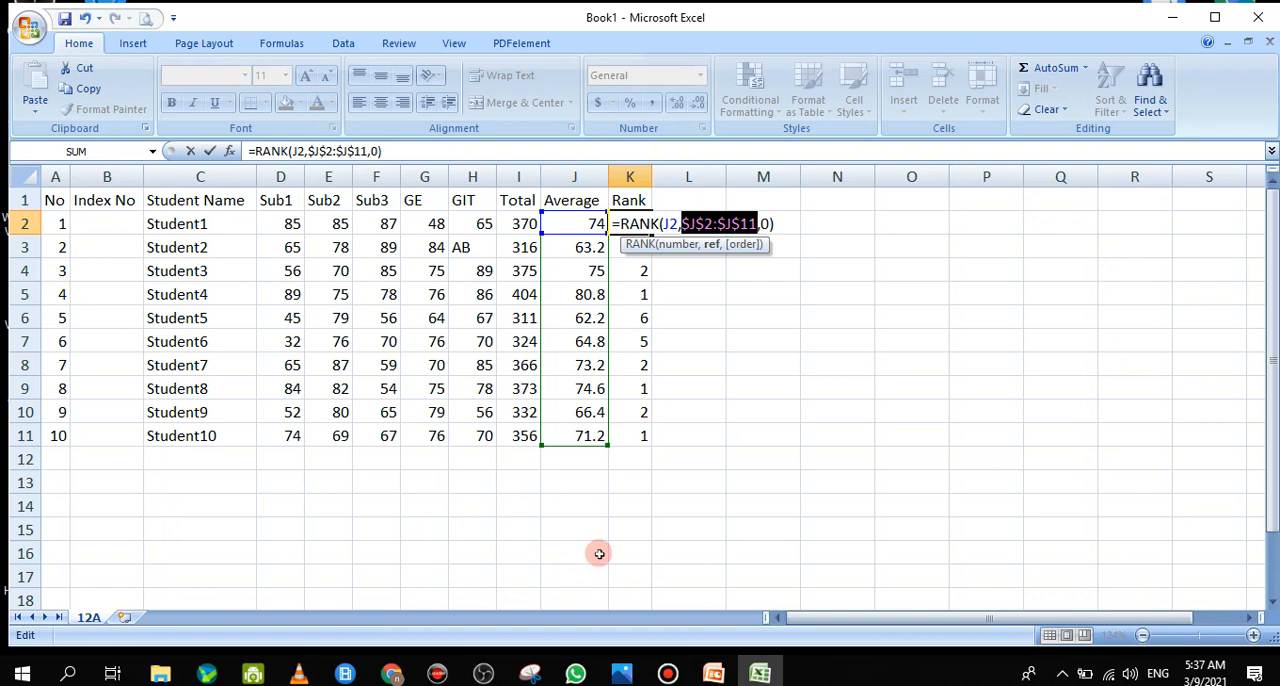
pyautogui.press('F4')
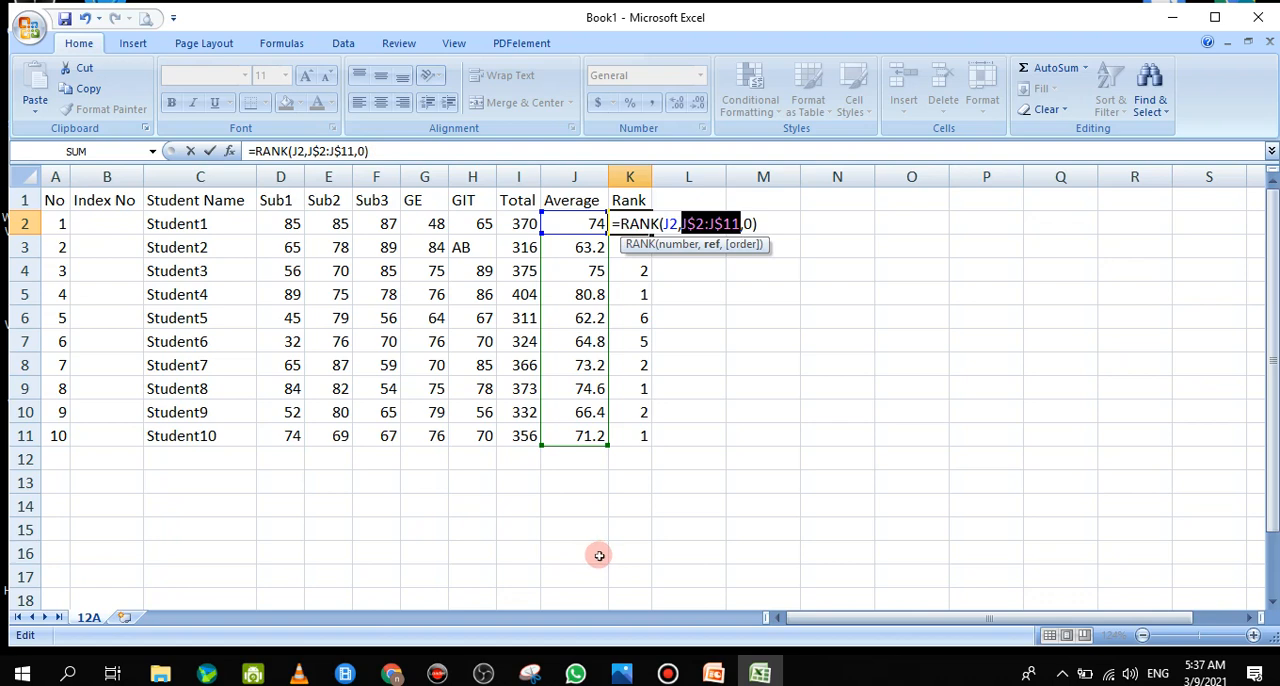
pyautogui.press('F4')
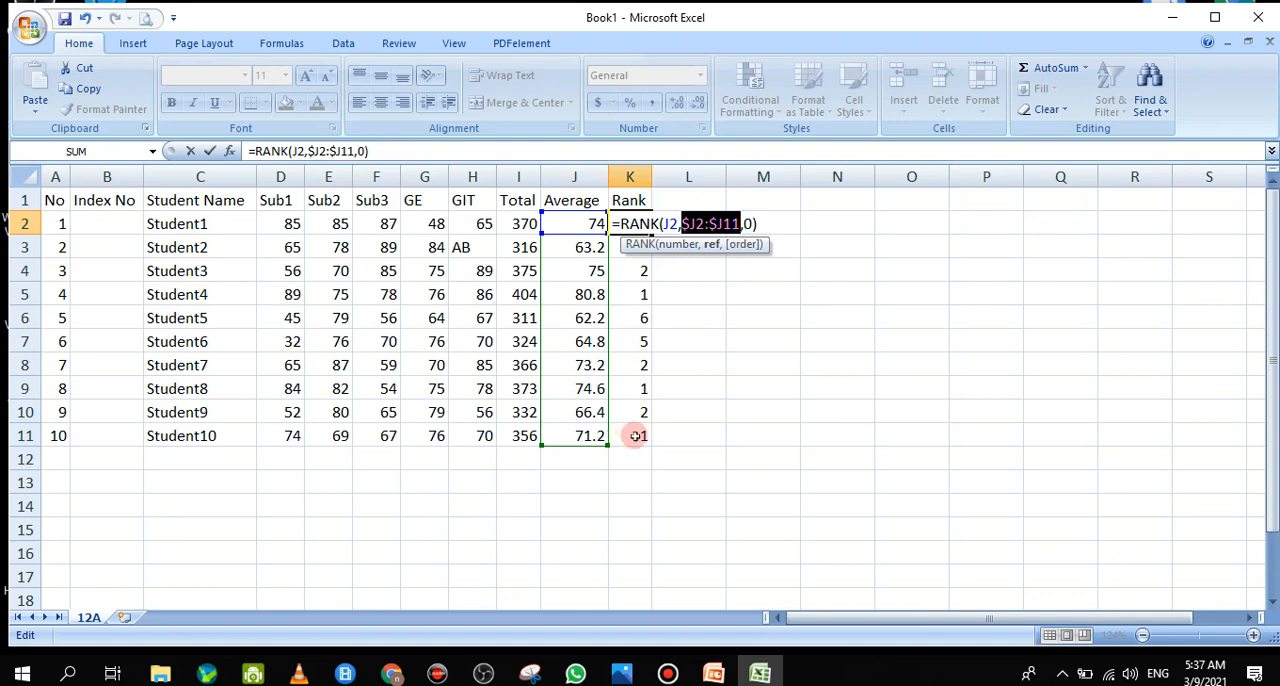
pyautogui.press('F4')
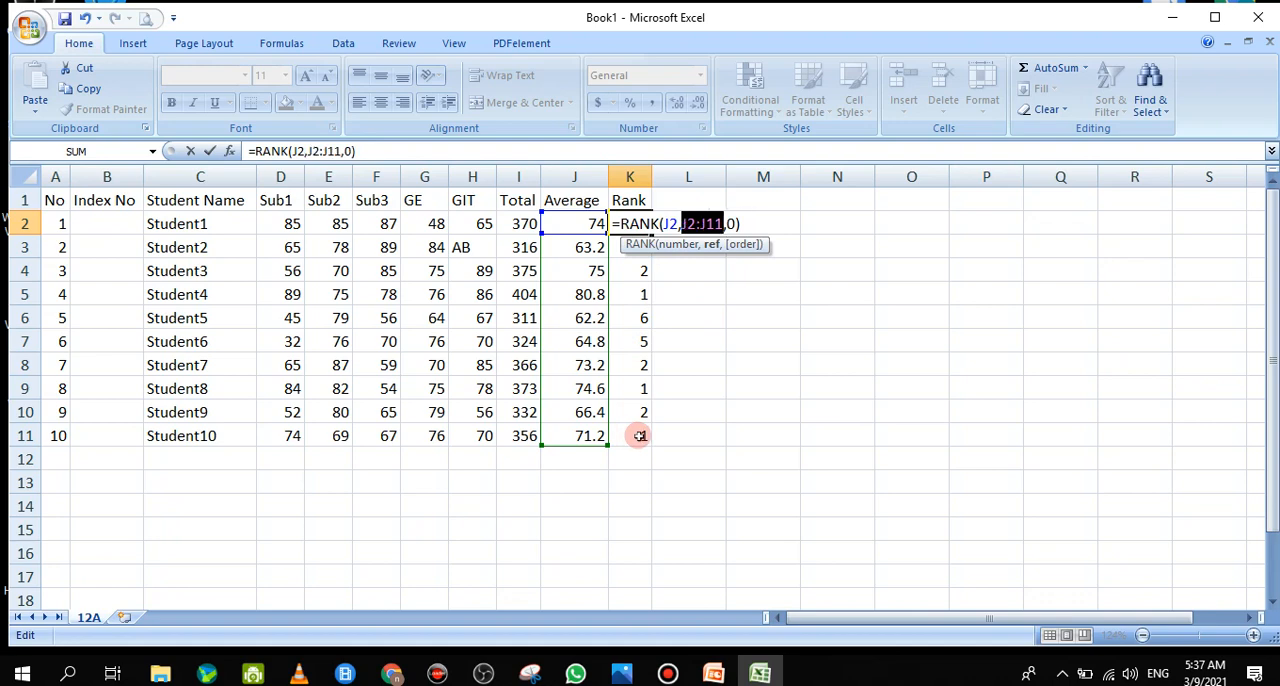
pyautogui.press('F4')
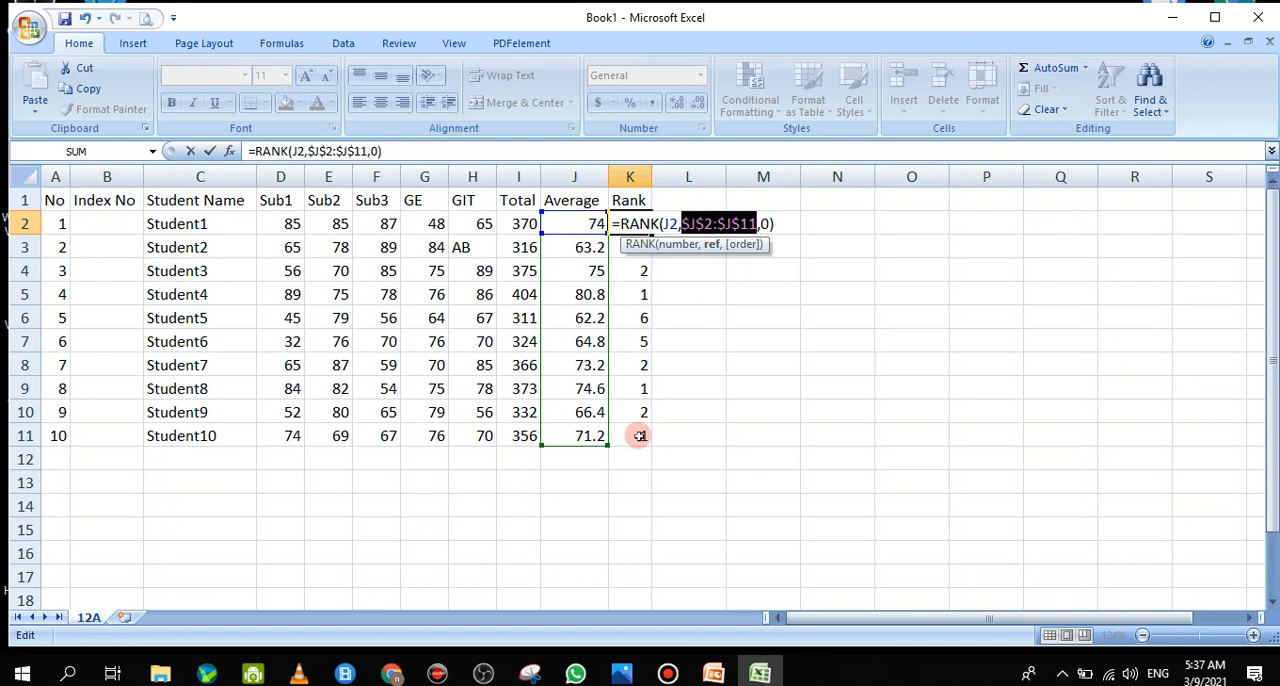
# Commit =RANK(J2,$J$2:$J$11,0) in K2 and fill it down the Rank column to K11
pyautogui.press('Return')
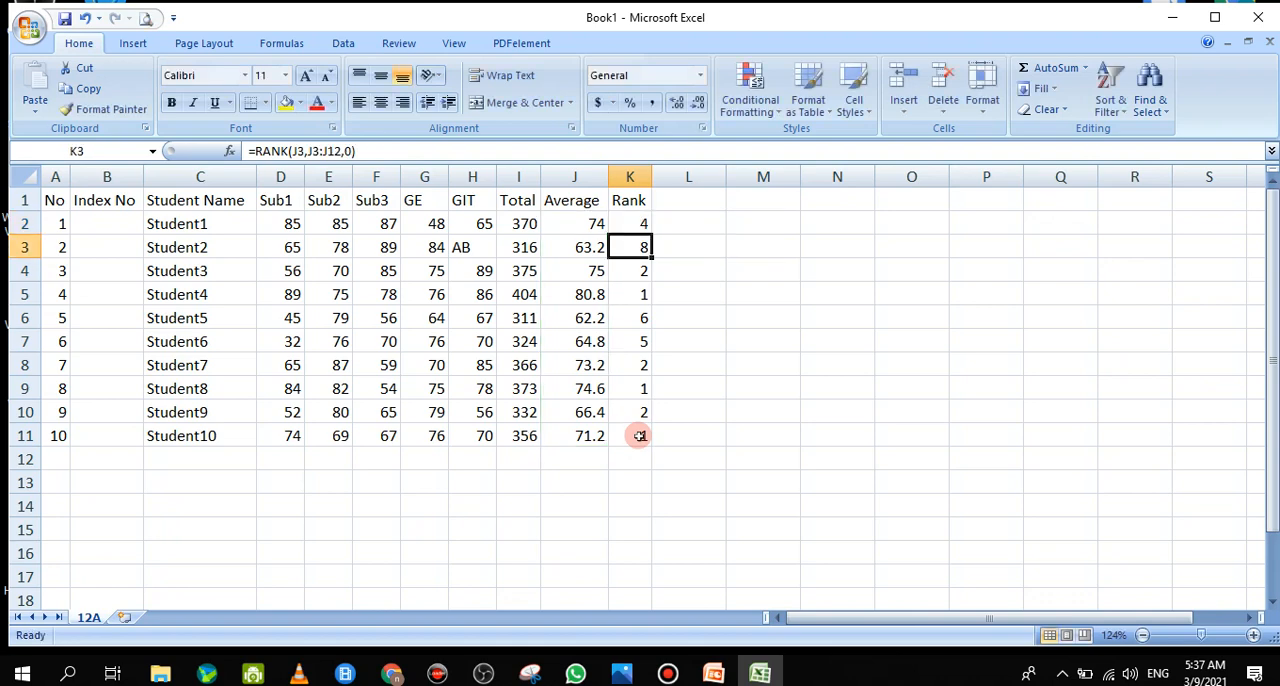
pyautogui.click(644, 222)
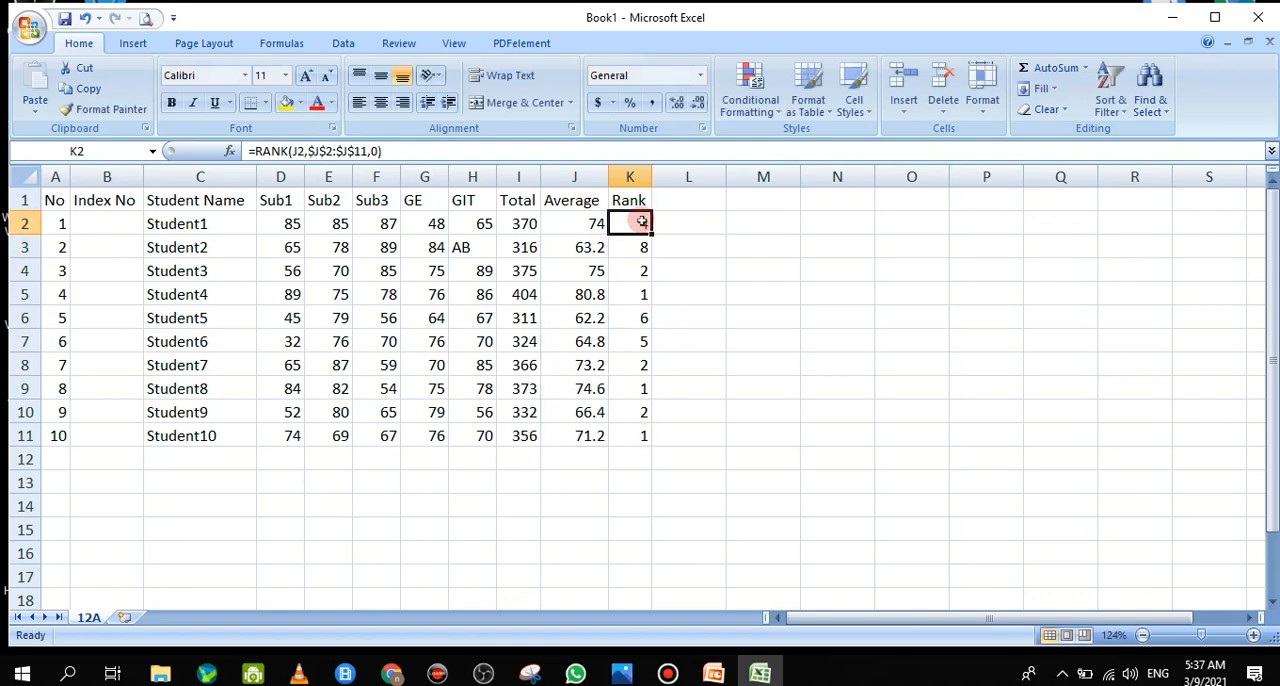
pyautogui.moveTo(651, 235); pyautogui.dragTo(646, 454)
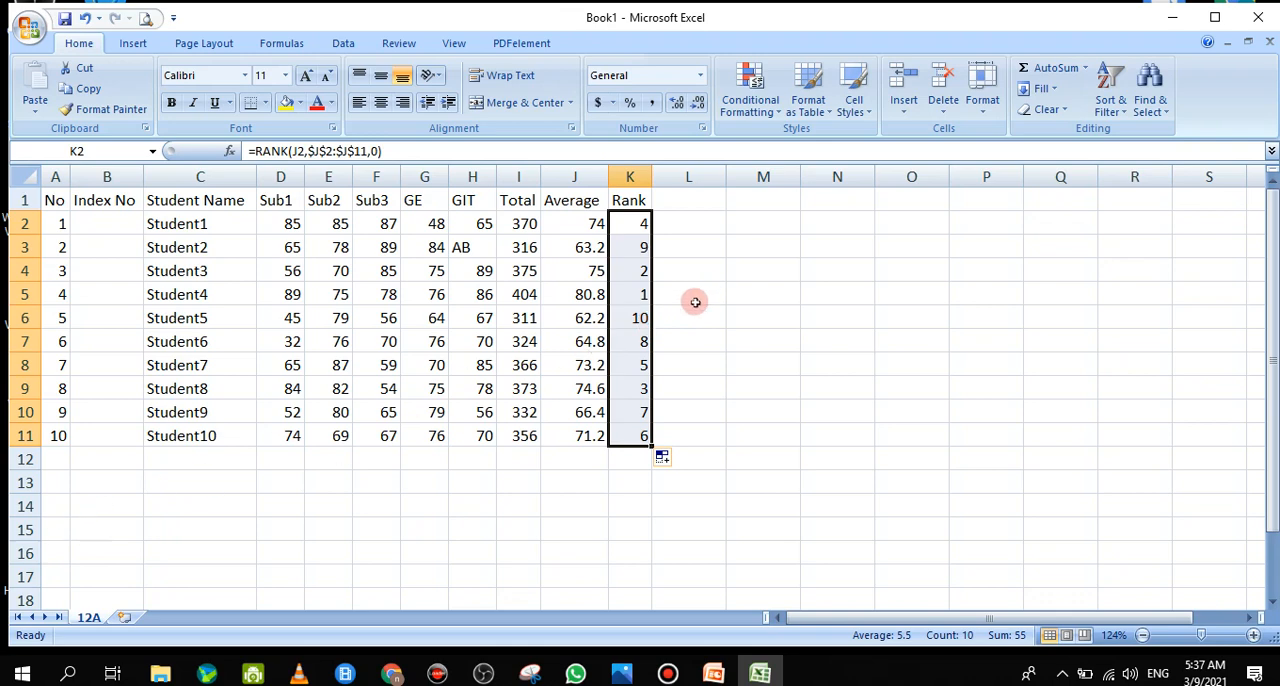
pyautogui.doubleClick(594, 223)
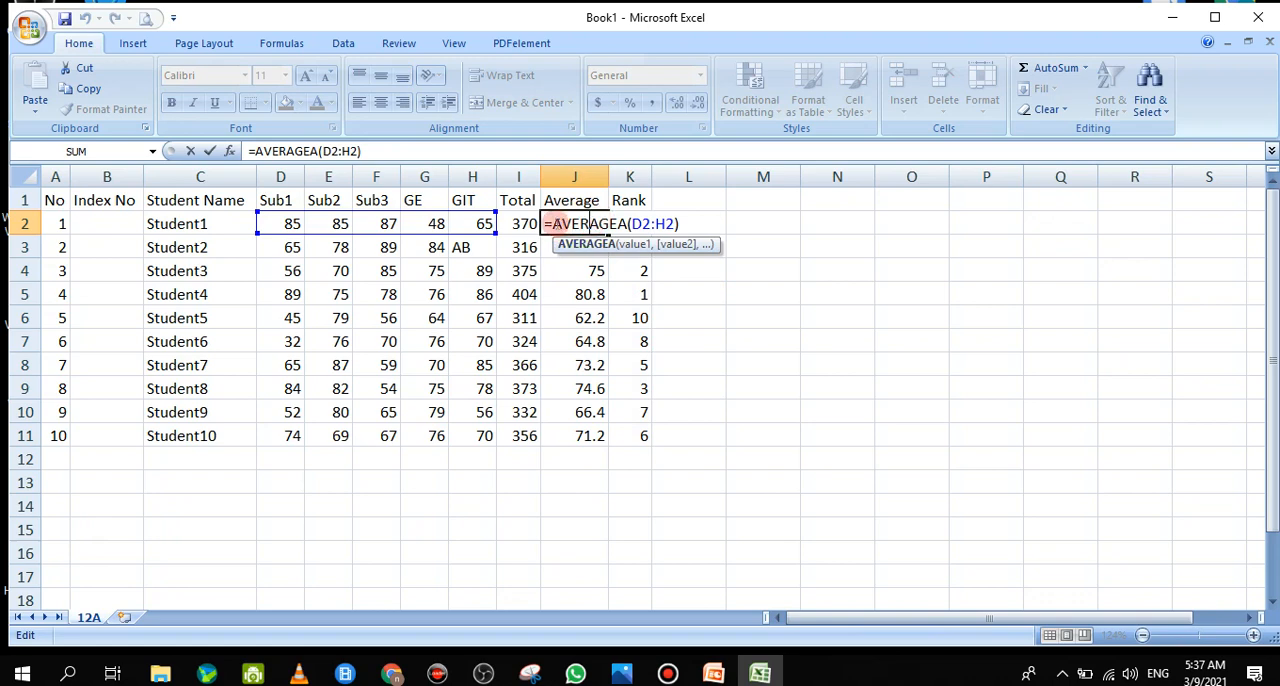
pyautogui.click(558, 224)
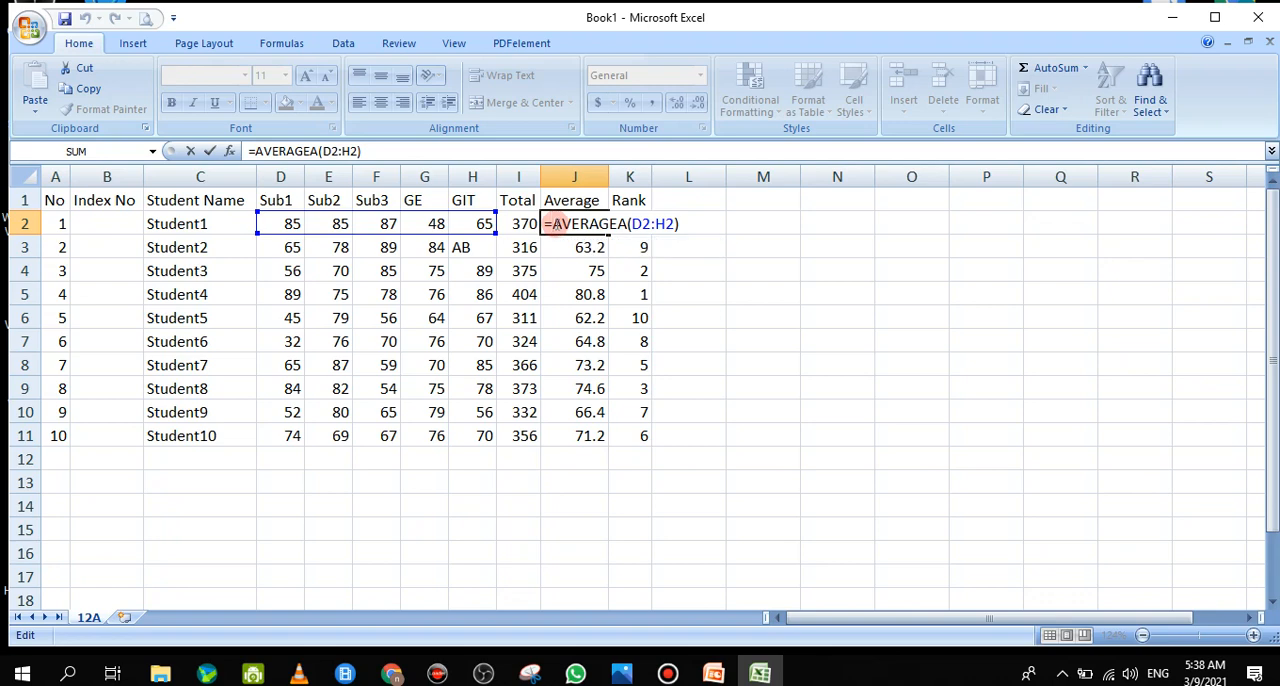
pyautogui.moveTo(557, 226); pyautogui.dragTo(577, 226)
pyautogui.click(204, 154)
# Enter the sample value 12.3 in the empty cell O8, outside the marks table
pyautogui.click(903, 374)
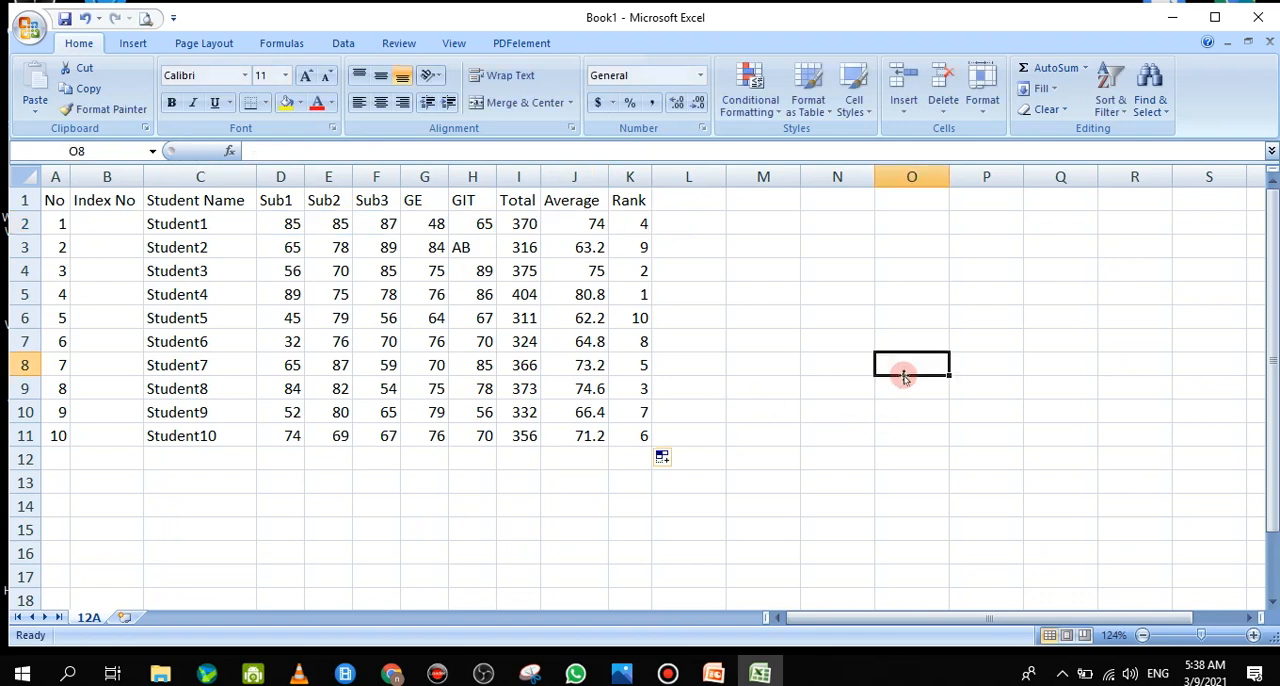
pyautogui.write('12.')
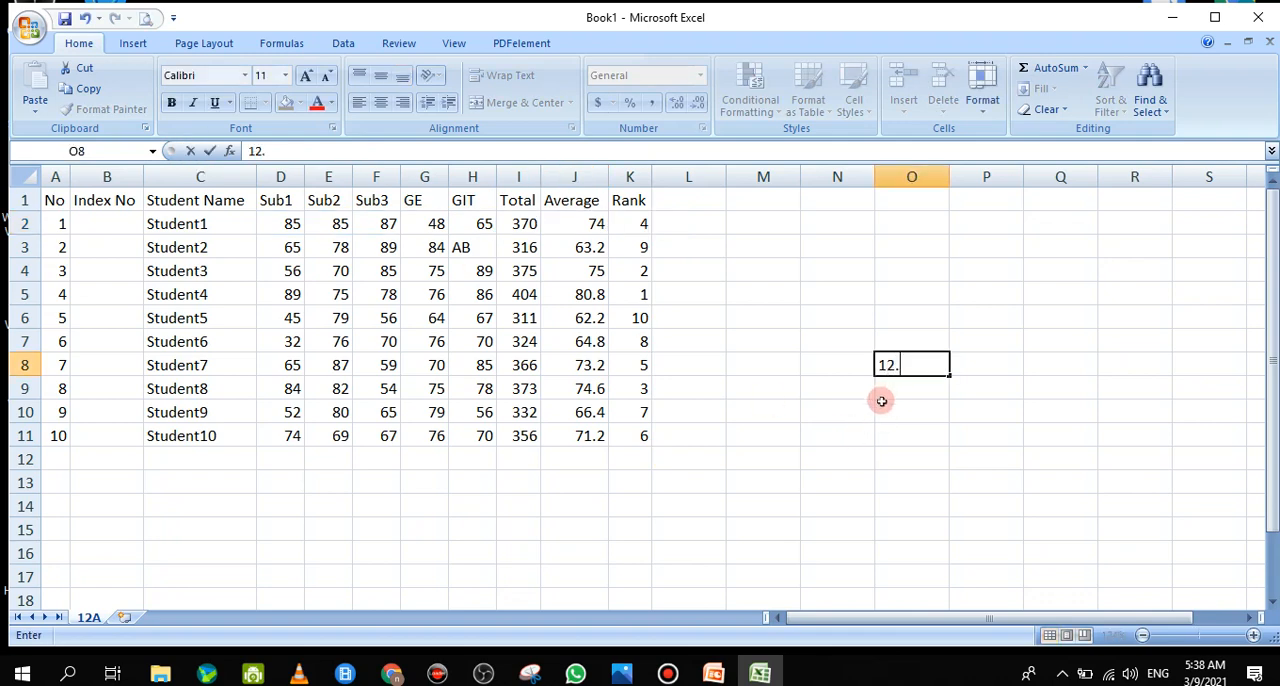
pyautogui.write('3')
# Try to round the sample value from O8 in P8 with the formula =Round(O8)
pyautogui.click(972, 366)
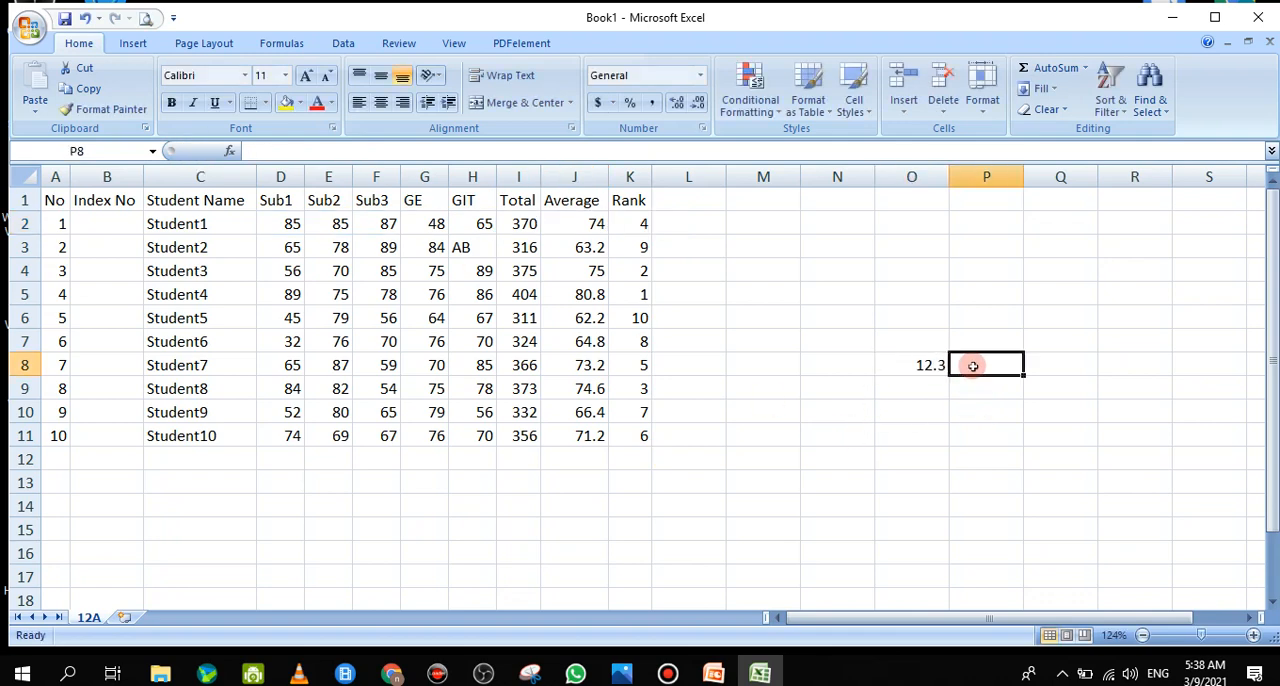
pyautogui.write('=')
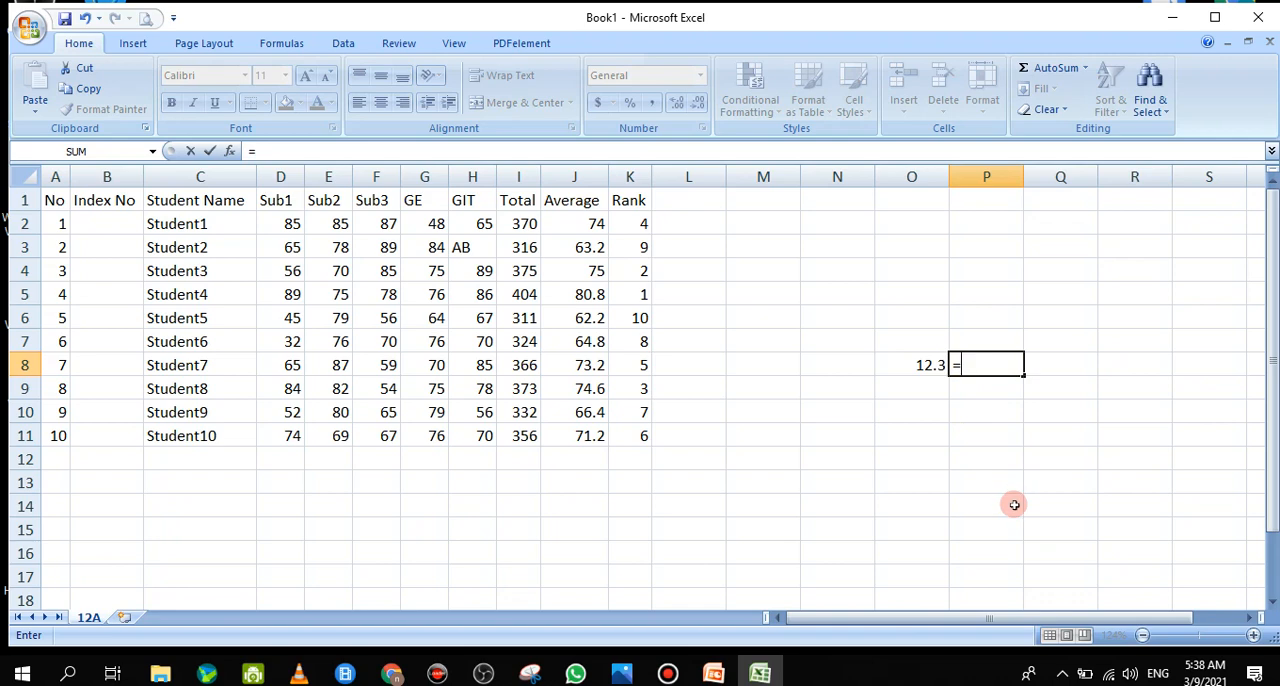
pyautogui.write('Rou')
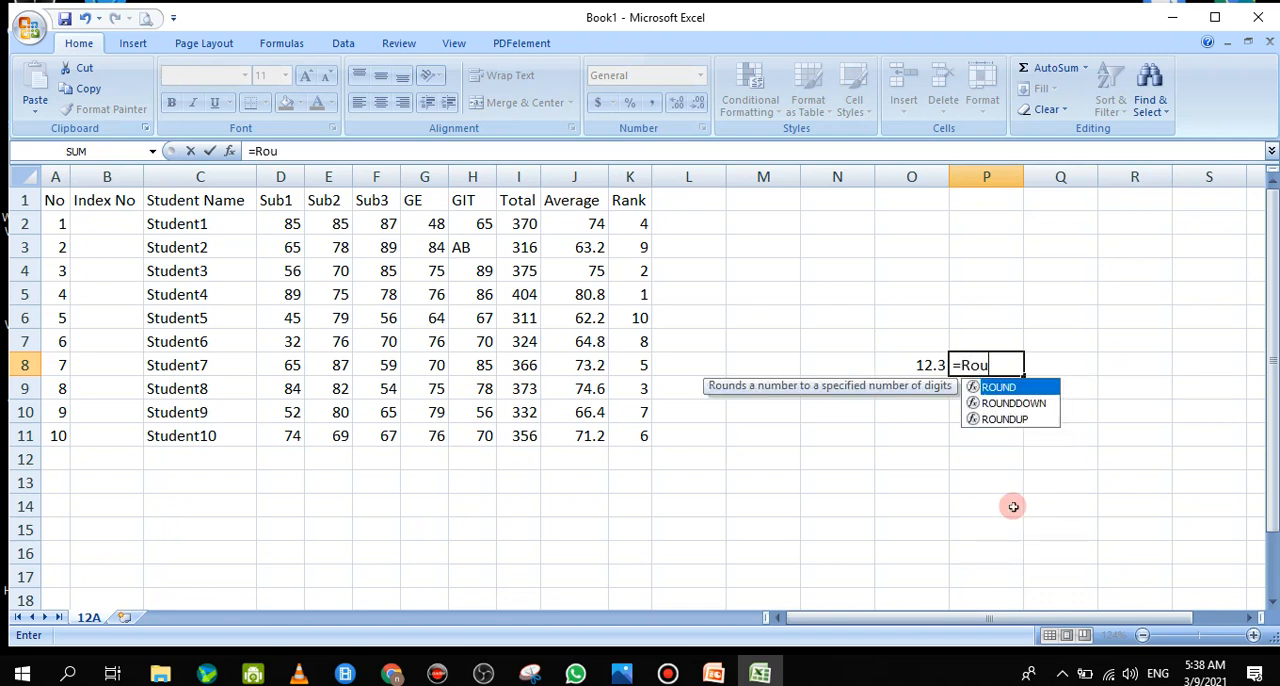
pyautogui.write('nd')
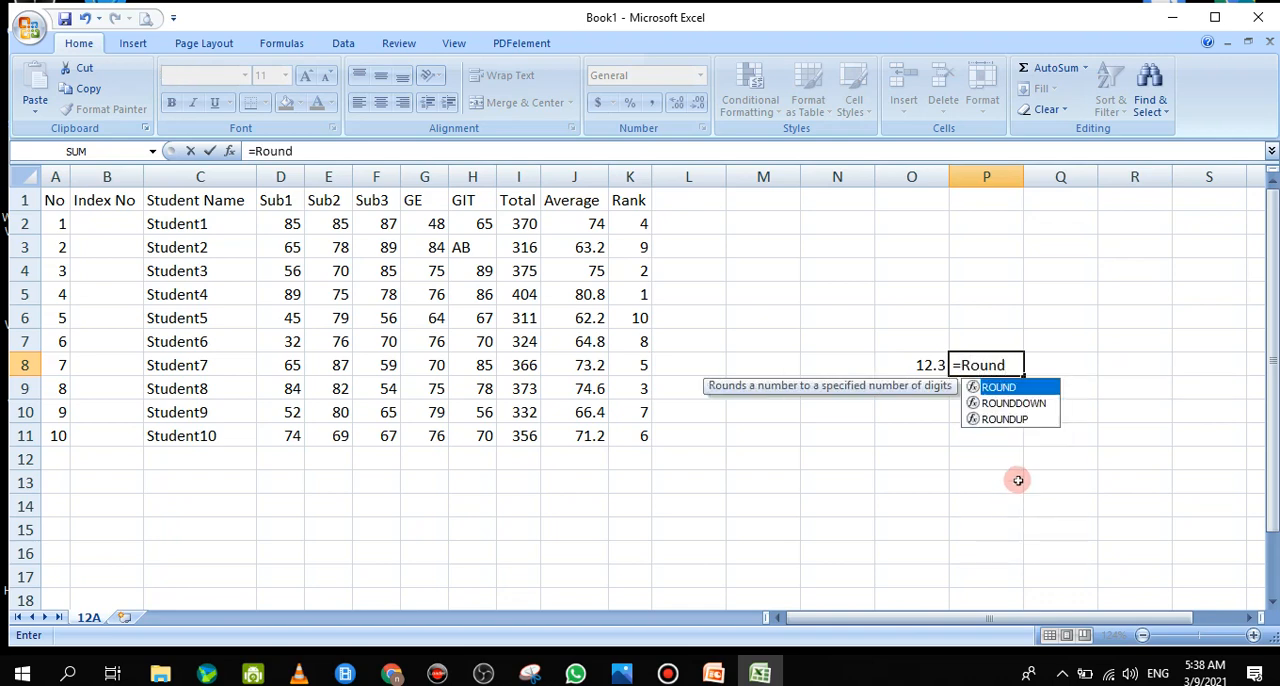
pyautogui.write('(')
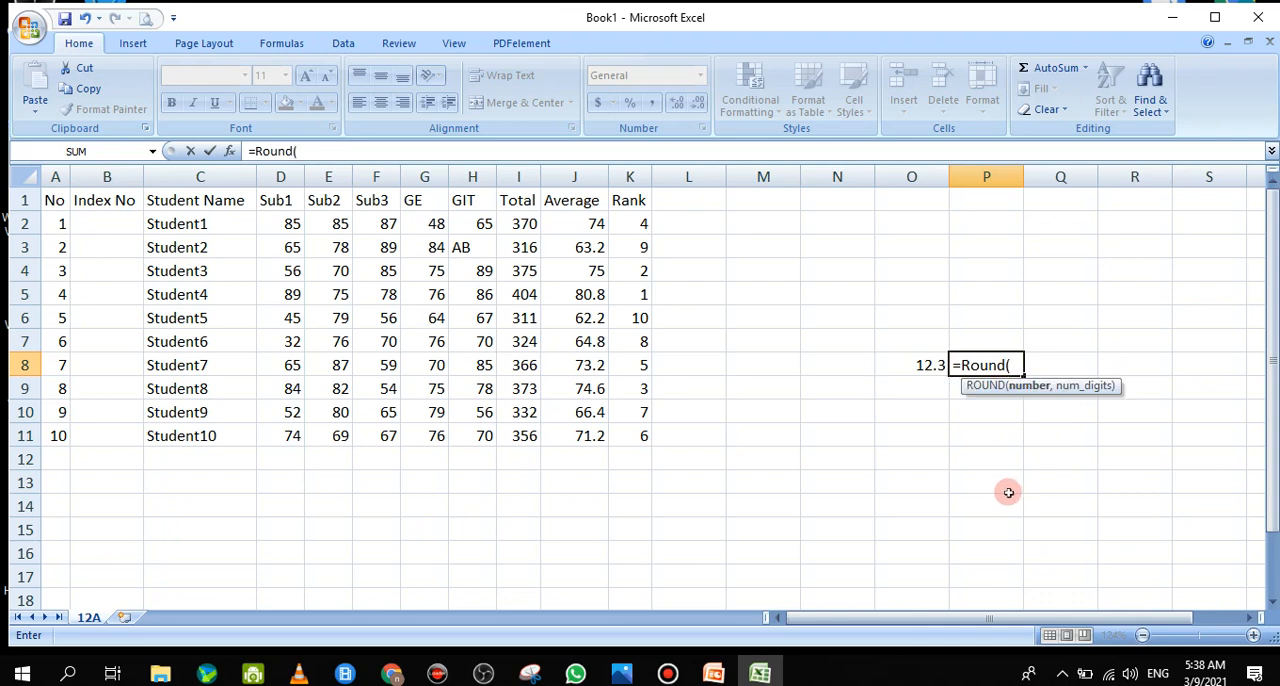
pyautogui.click(928, 365)
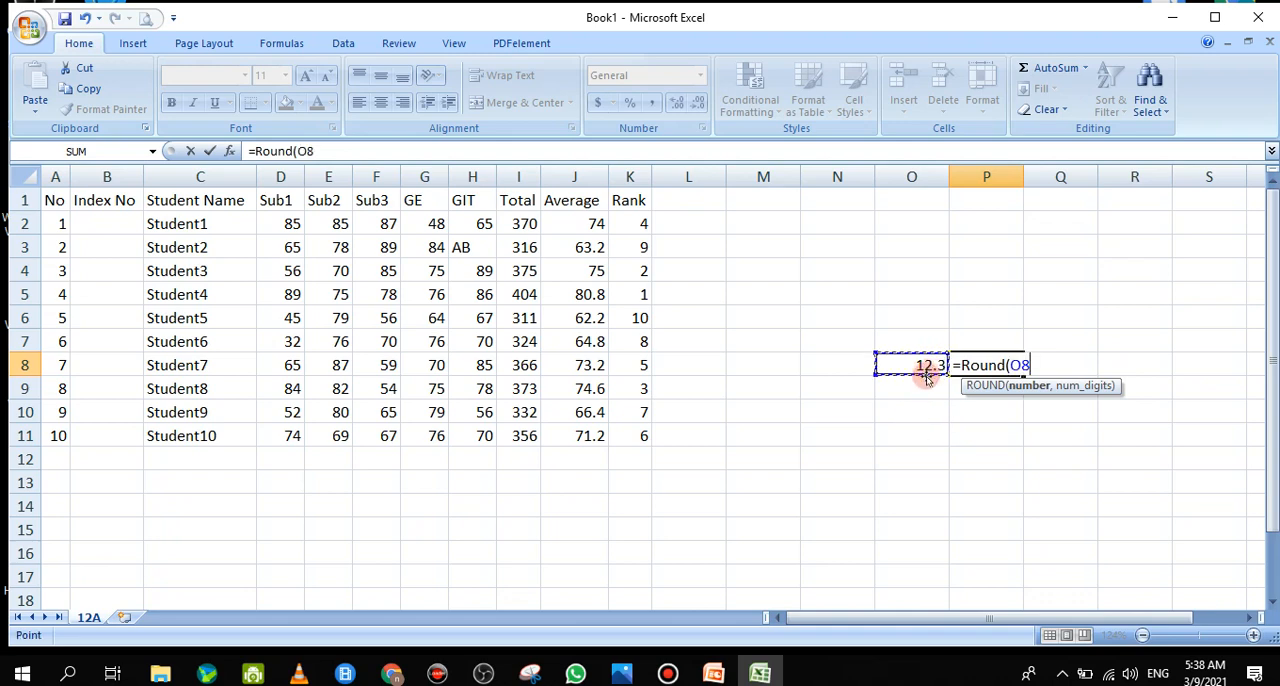
pyautogui.write(')')
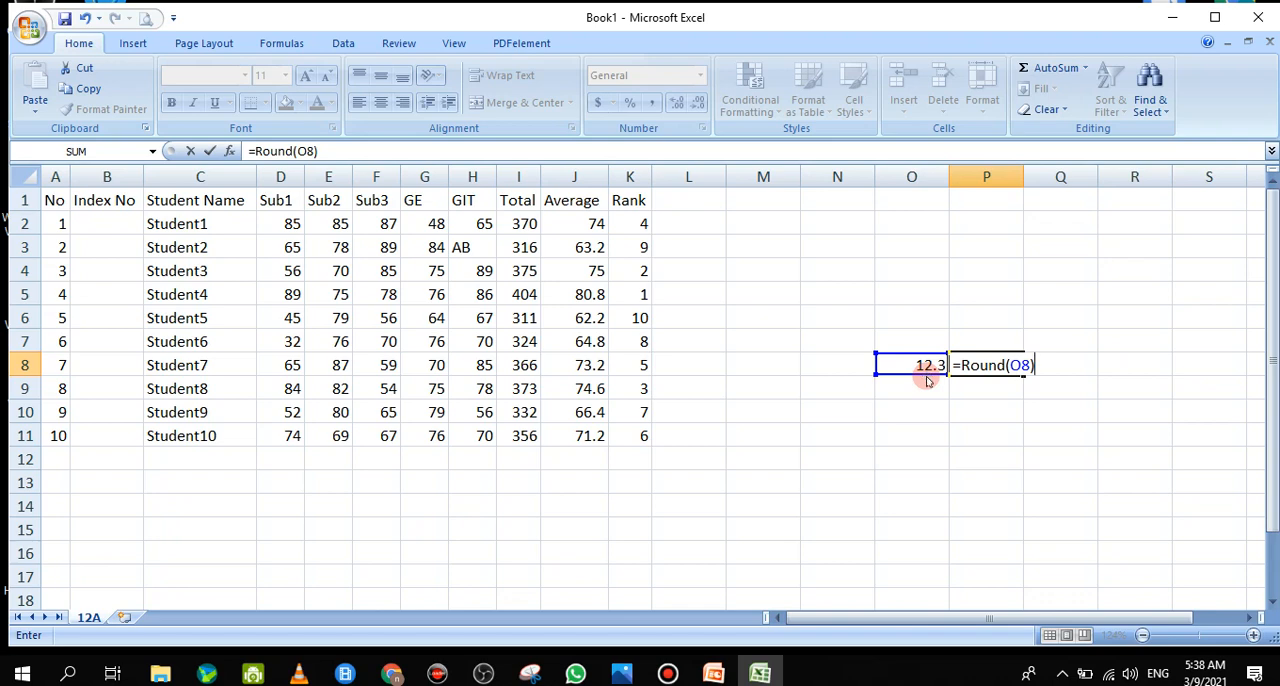
pyautogui.press('Return')
# Add 0 as the number of digits so that P8's formula is =ROUND(O8,0), and select P8 to check it
pyautogui.click(1005, 292)
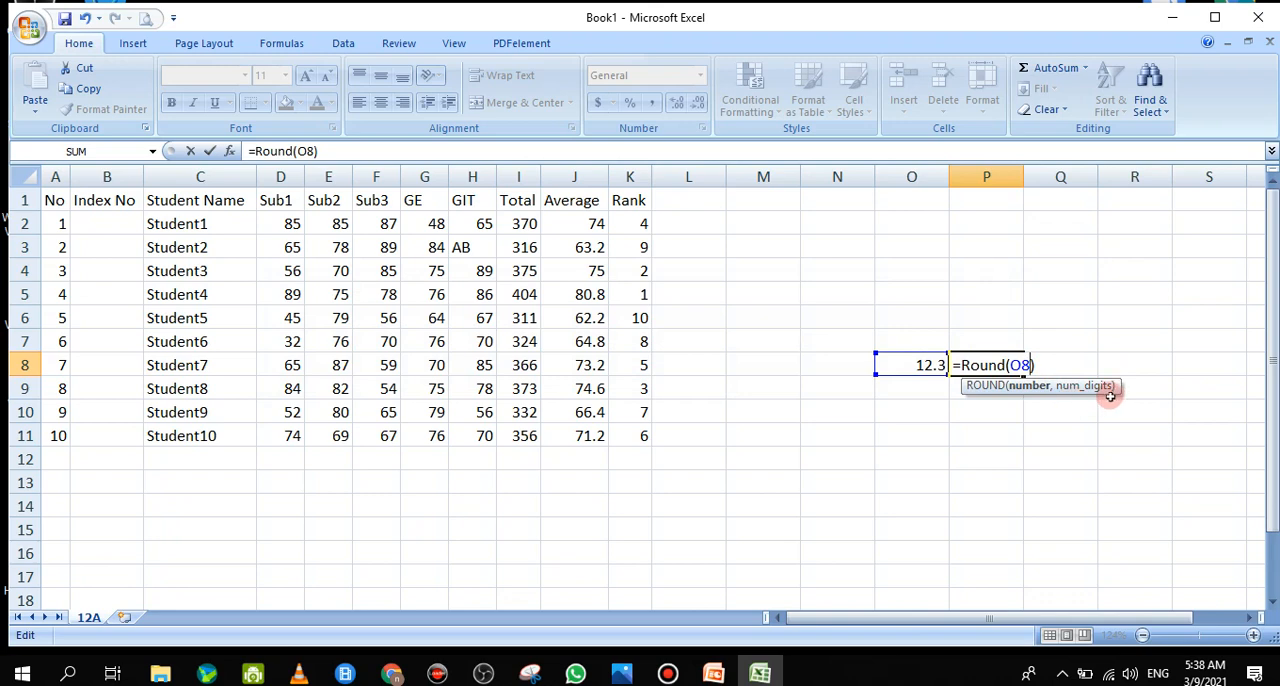
pyautogui.write(',0')
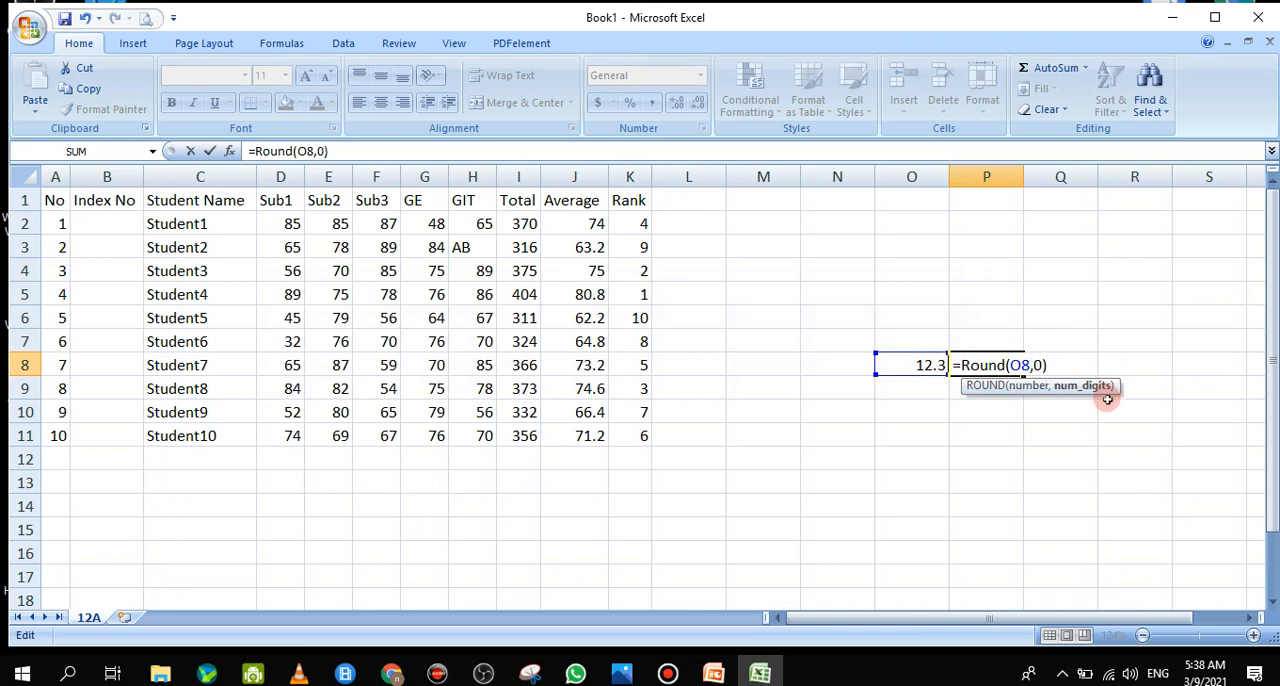
pyautogui.press('Return')
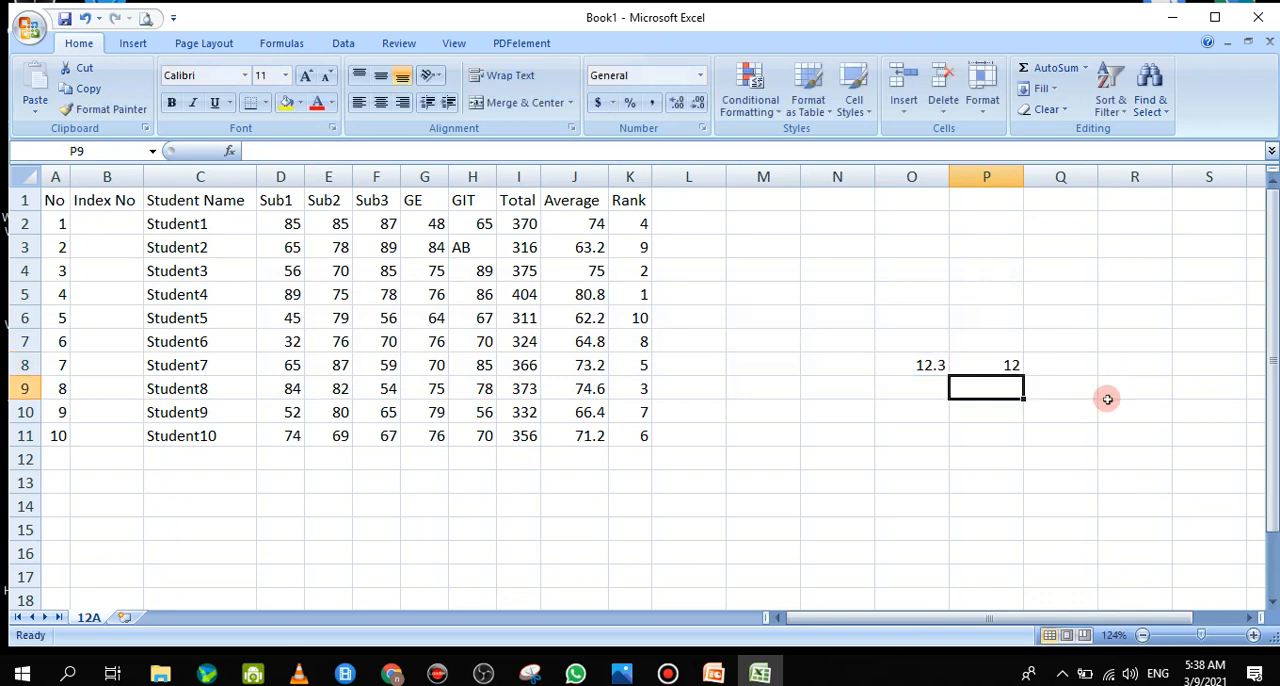
pyautogui.click(1011, 366)
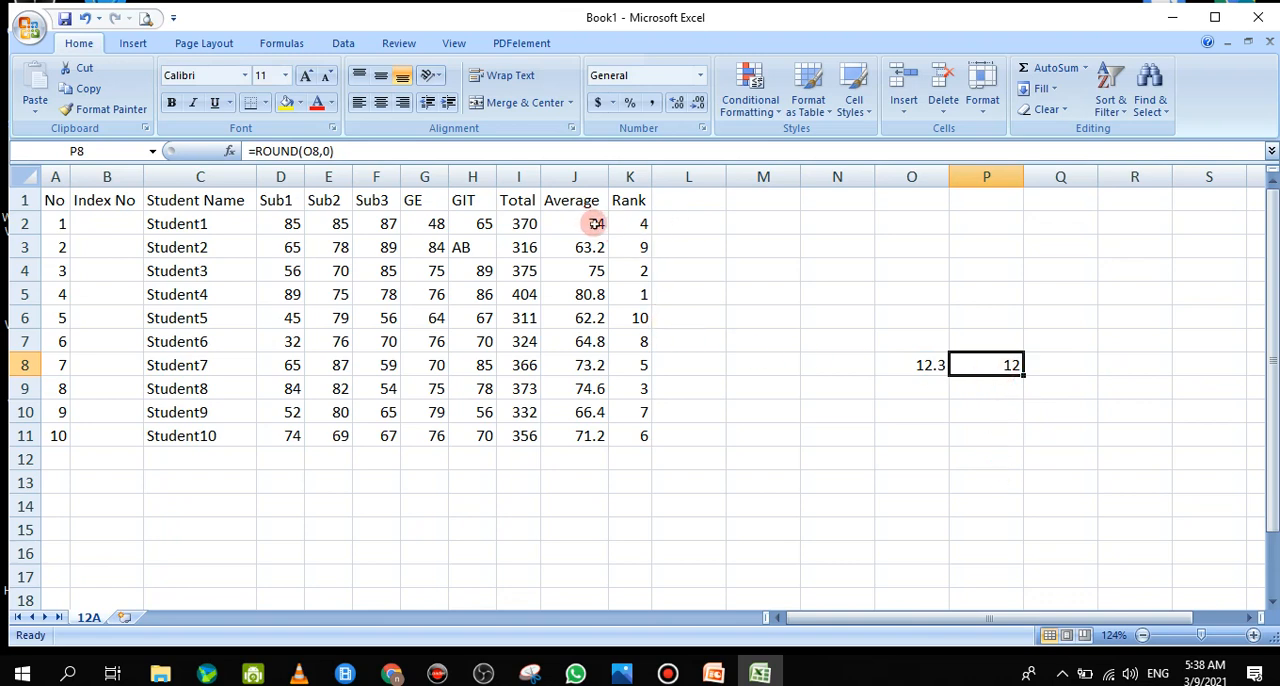
# Change J2's average formula to =ROUND(AVERAGEA(D2:H2),0) and fill it down the Average column to J11
pyautogui.click(595, 224)
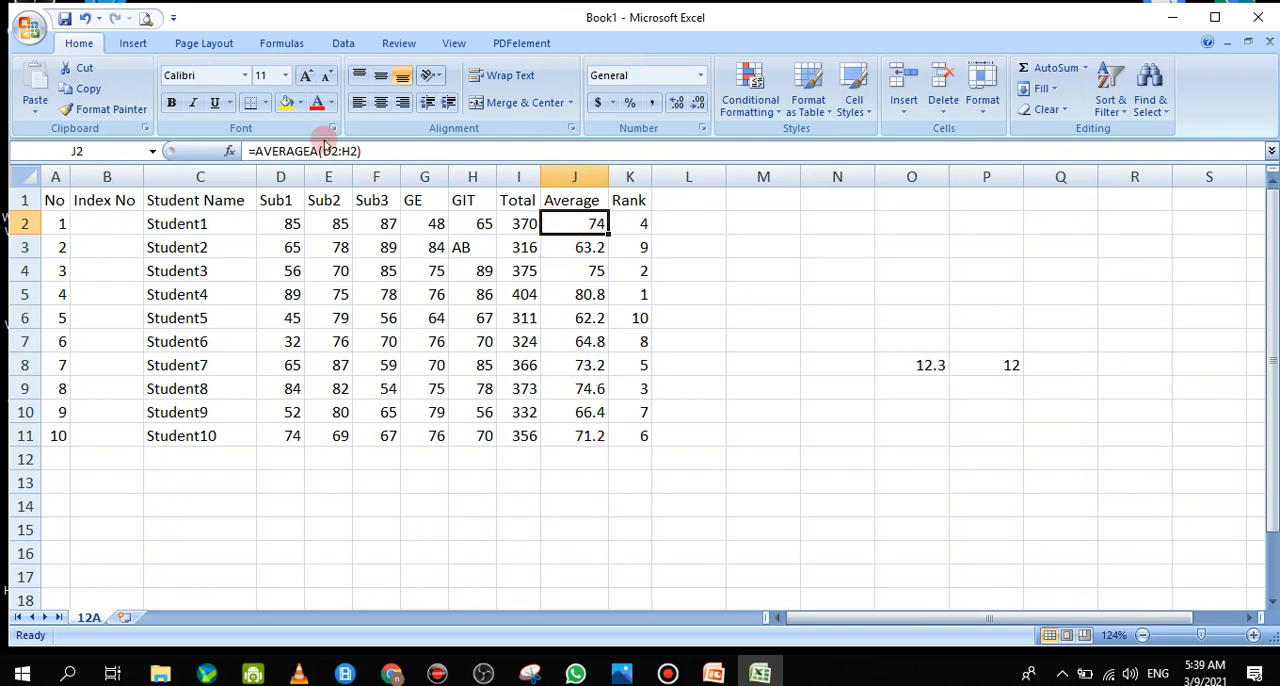
pyautogui.click(255, 151)
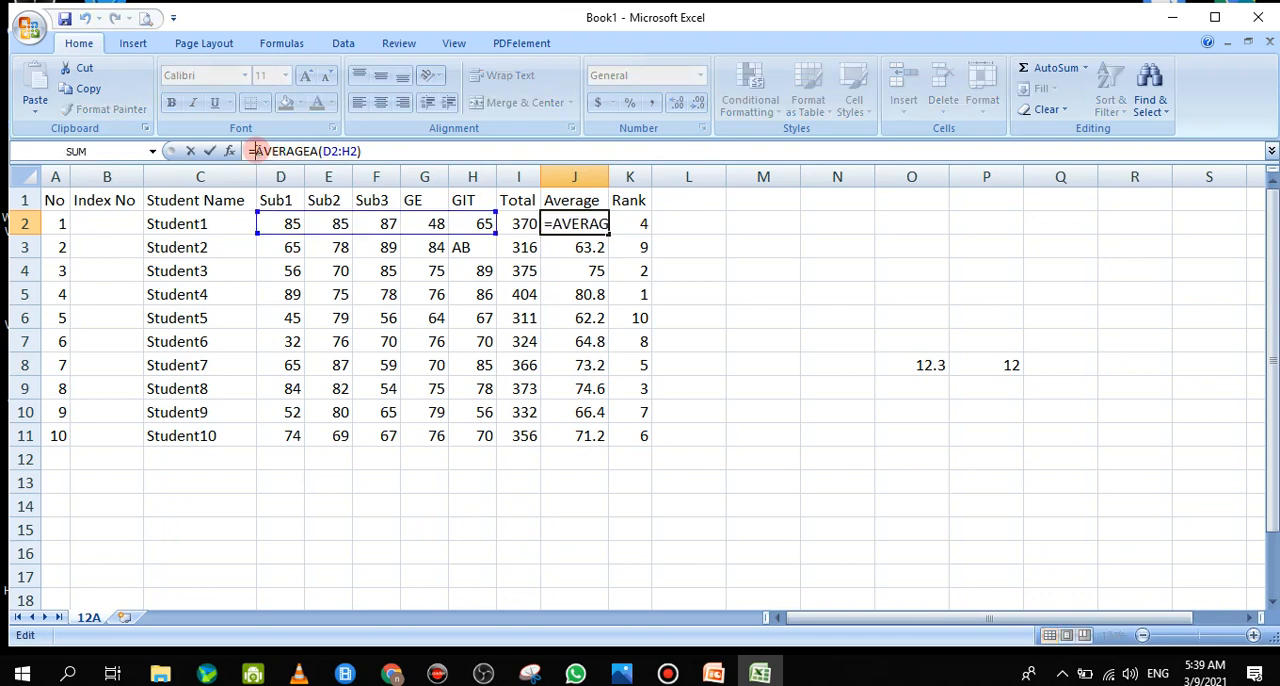
pyautogui.moveTo(255, 151); pyautogui.dragTo(362, 151)
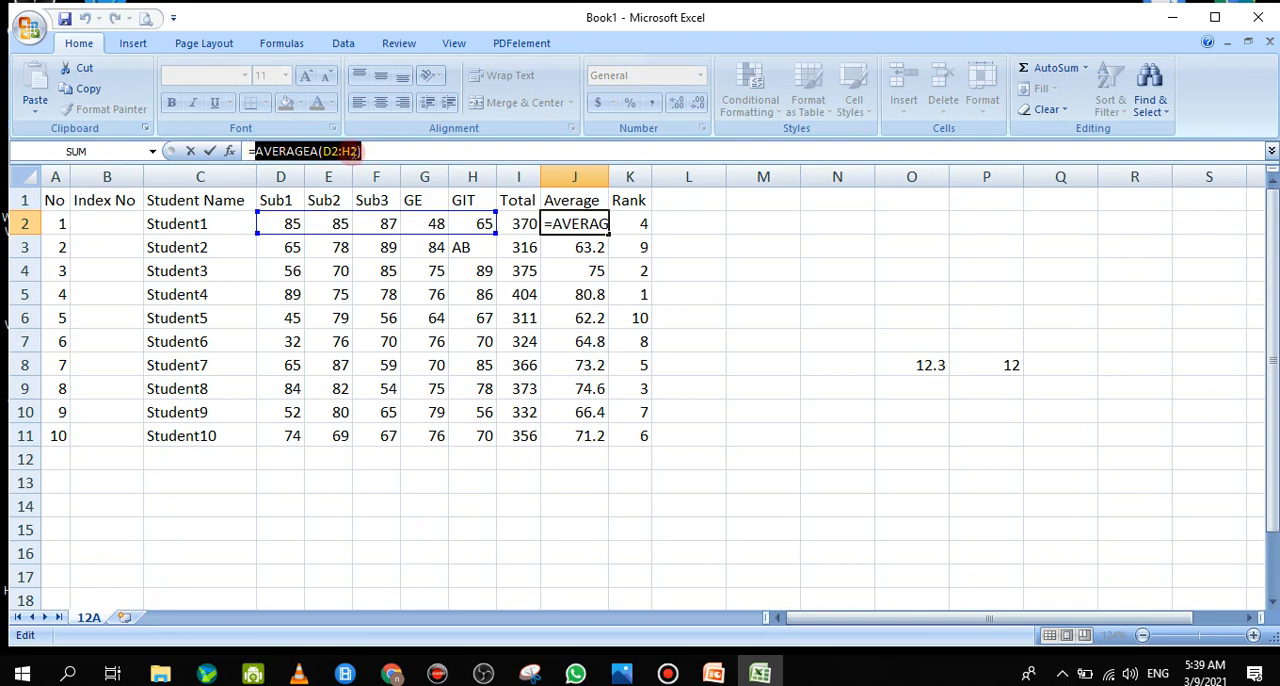
pyautogui.click(252, 151)
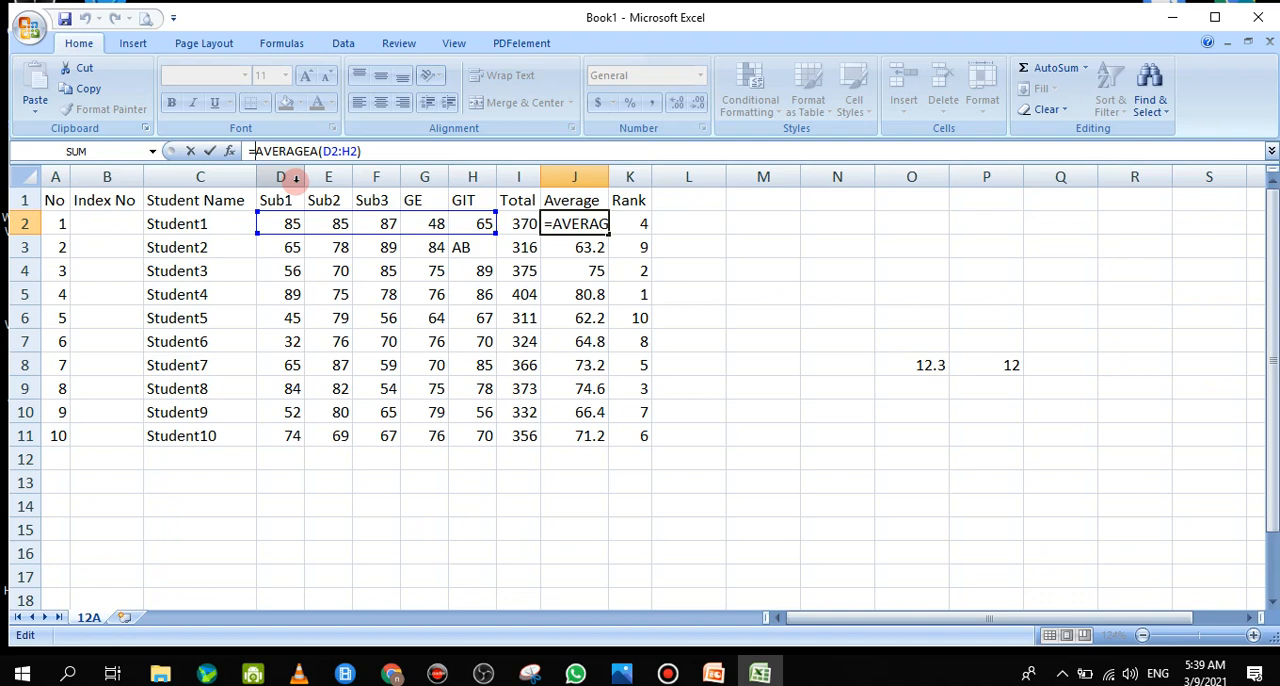
pyautogui.write('round')
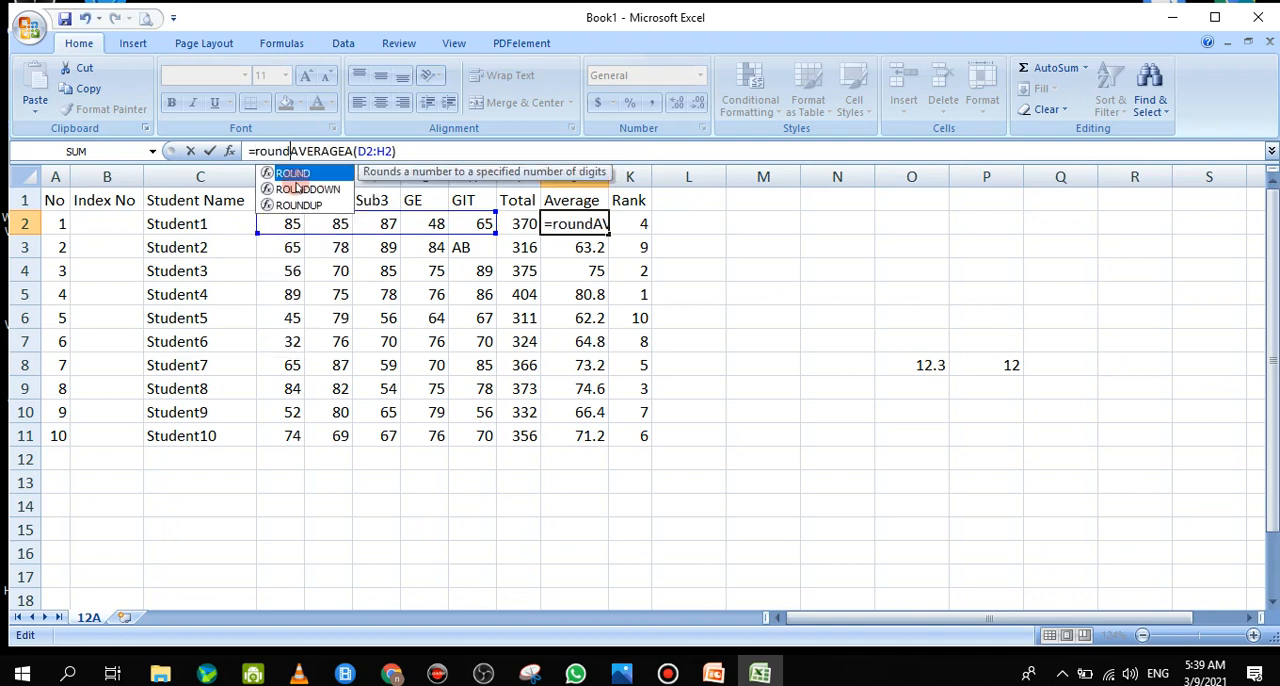
pyautogui.write('(')
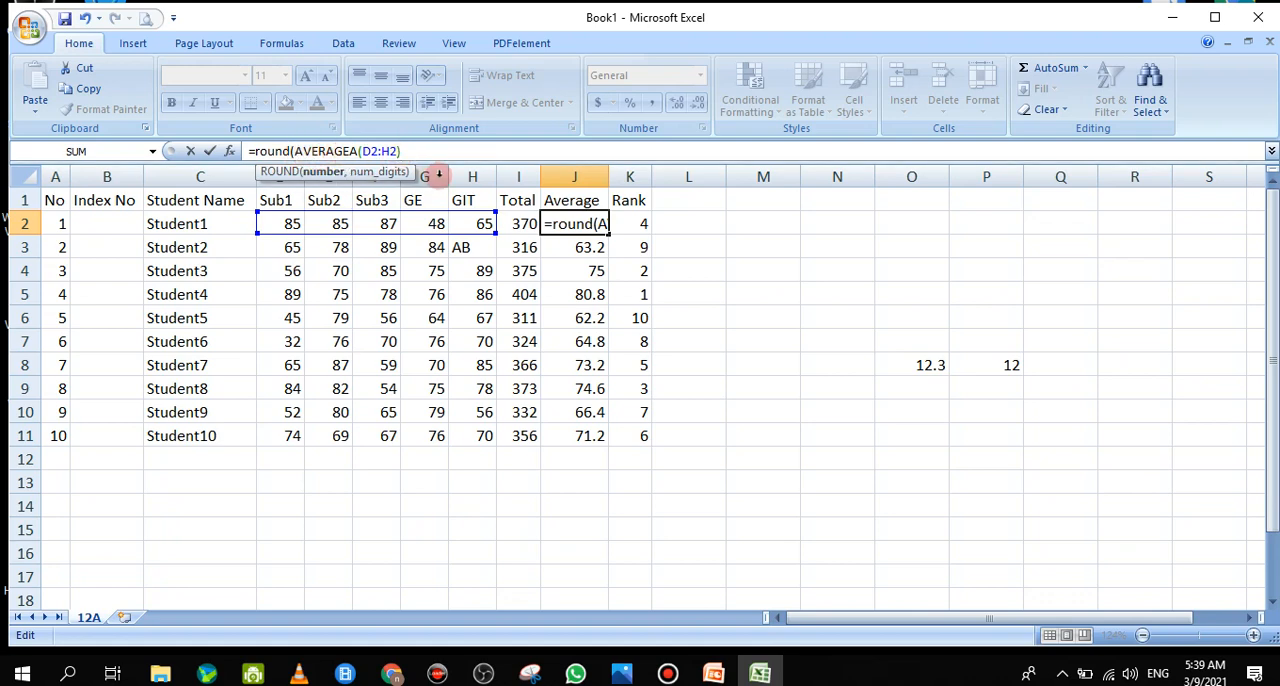
pyautogui.press('End')
pyautogui.write(',')
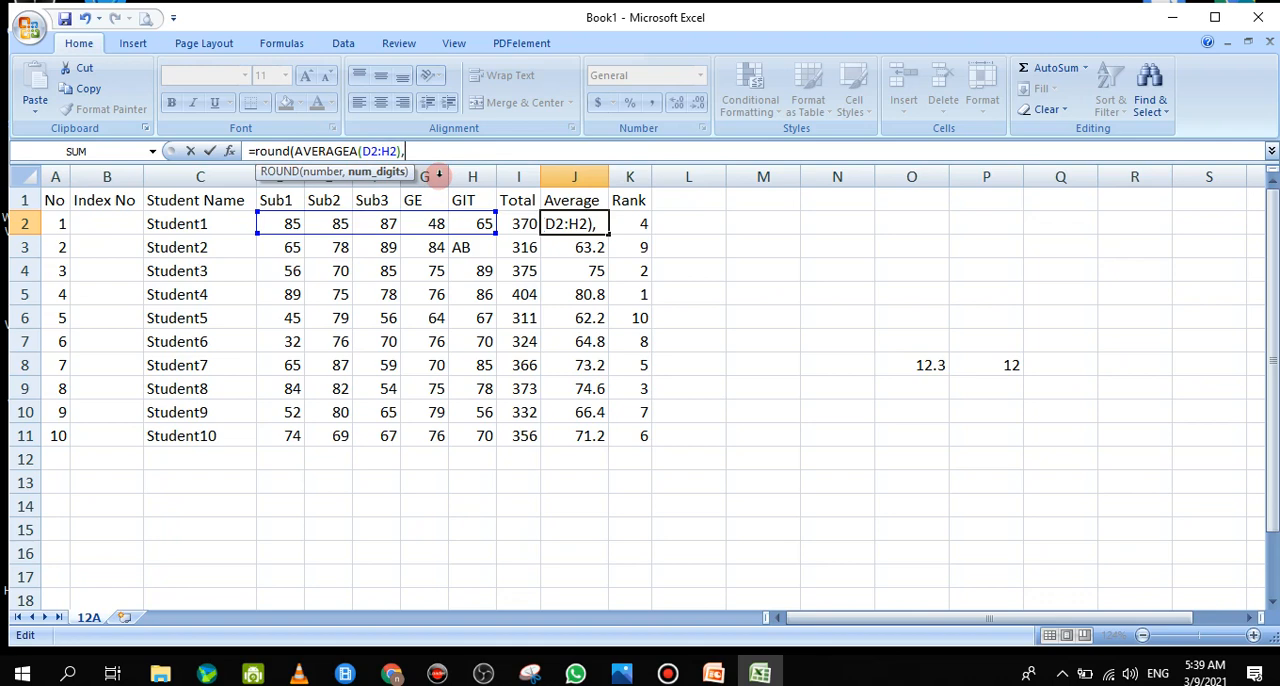
pyautogui.write('0)')
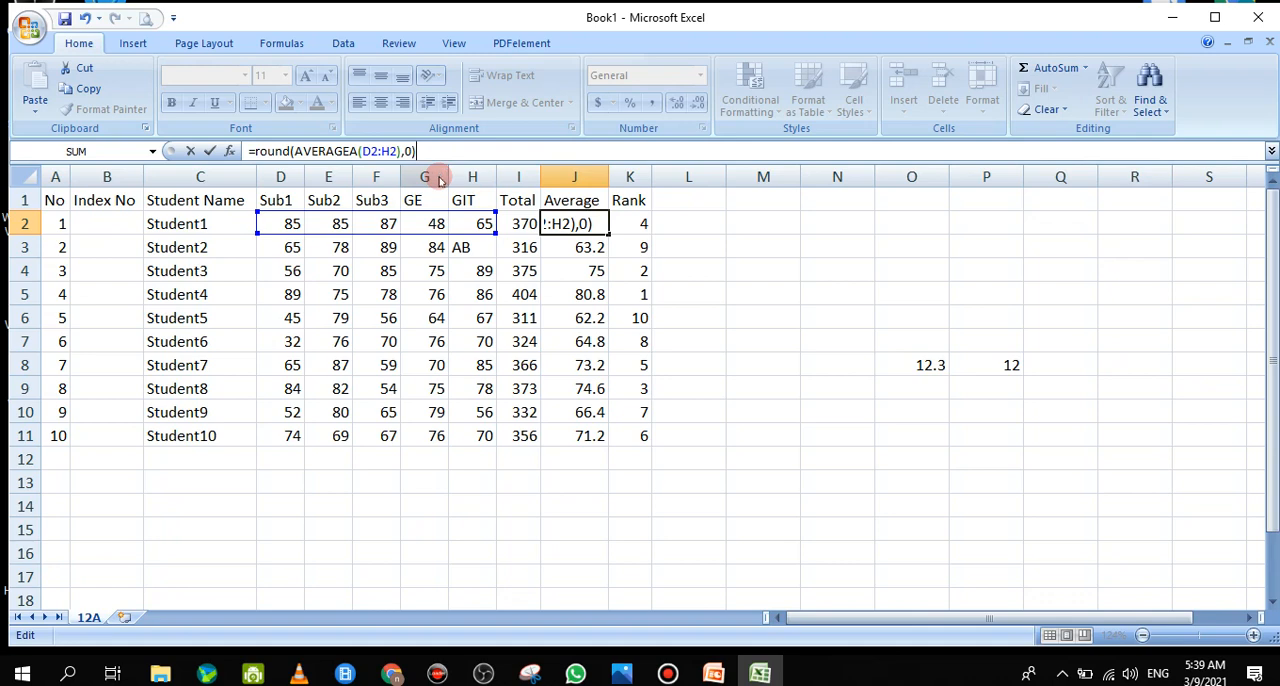
pyautogui.press('Return')
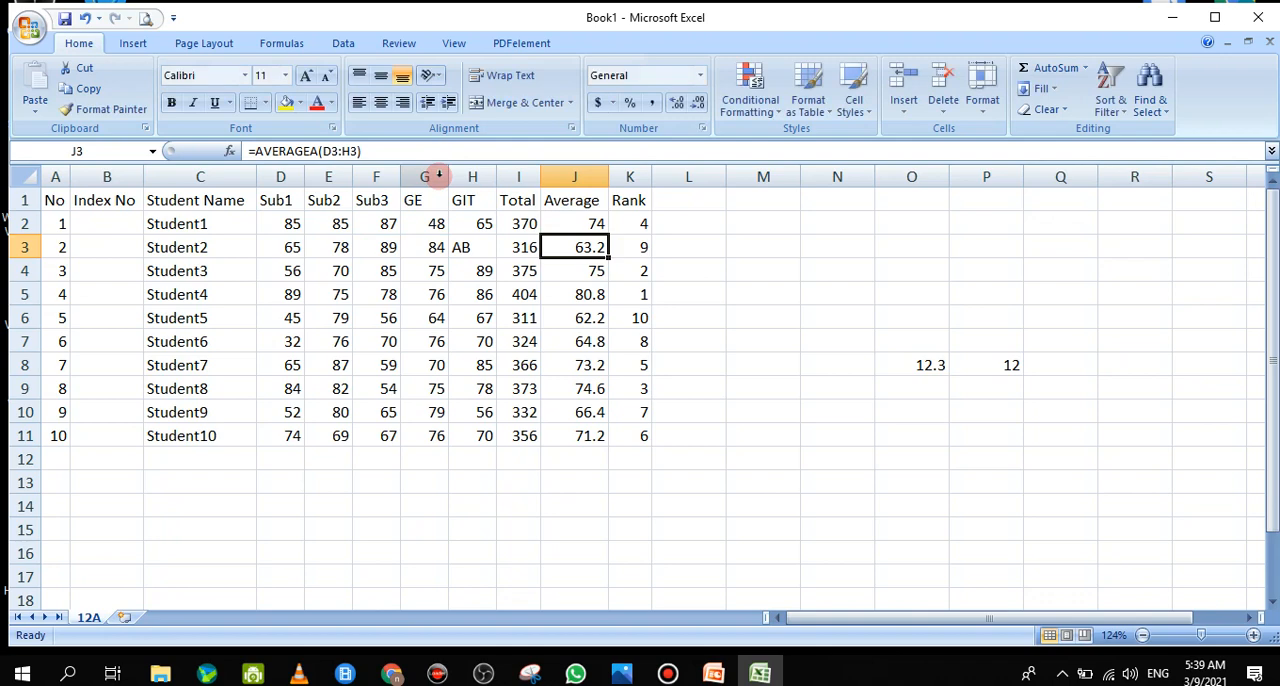
pyautogui.click(598, 225)
pyautogui.moveTo(606, 232); pyautogui.dragTo(605, 443)
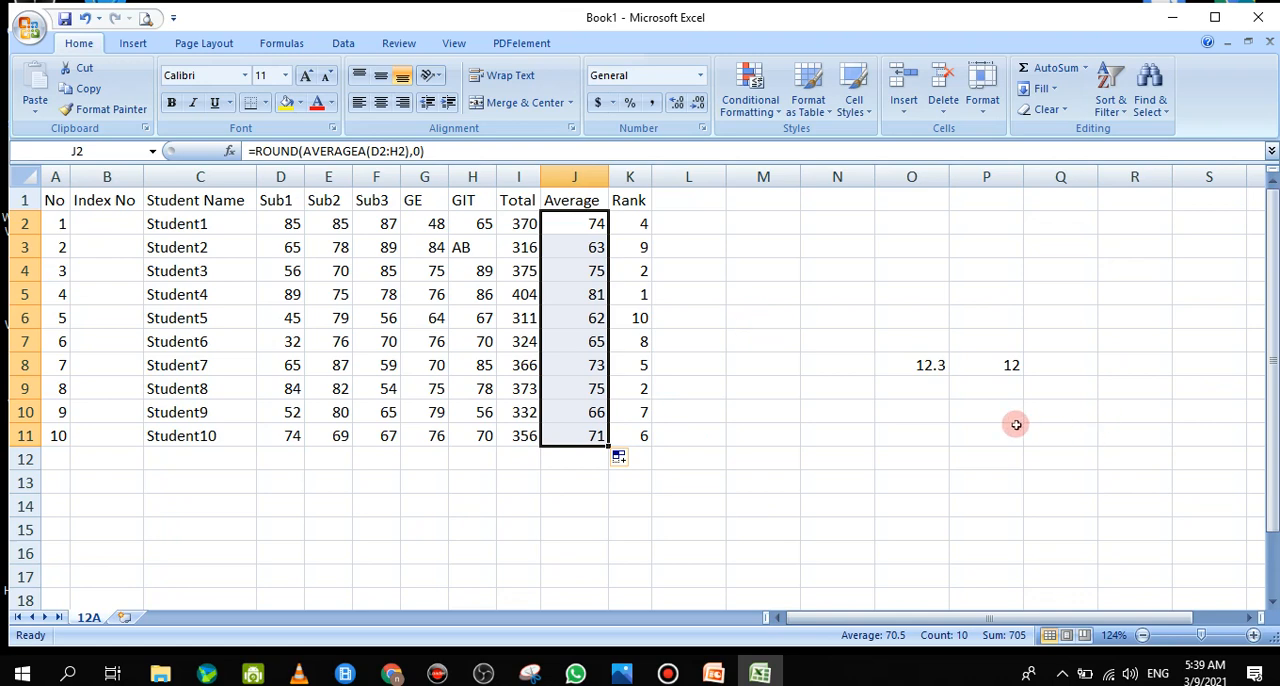
# Clear the rounding sample cells O8:P9 beside the marks table
pyautogui.moveTo(934, 366); pyautogui.dragTo(990, 378)
pyautogui.click(993, 378)
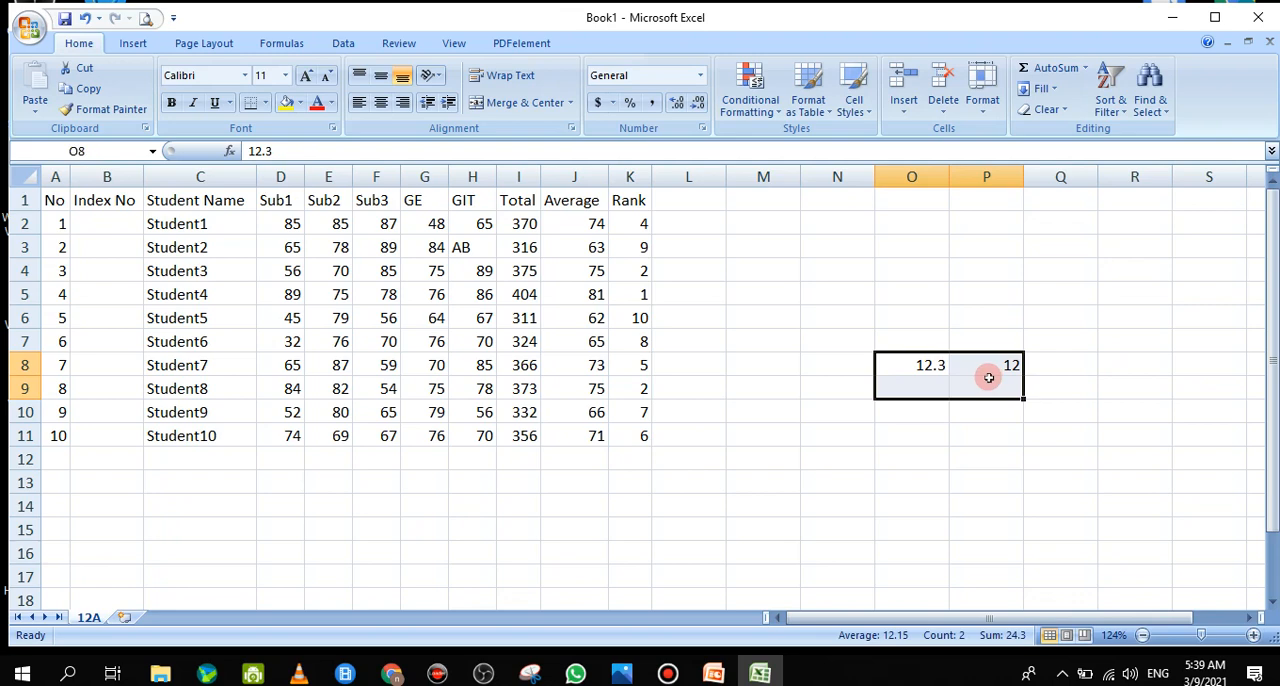
pyautogui.press('Delete')
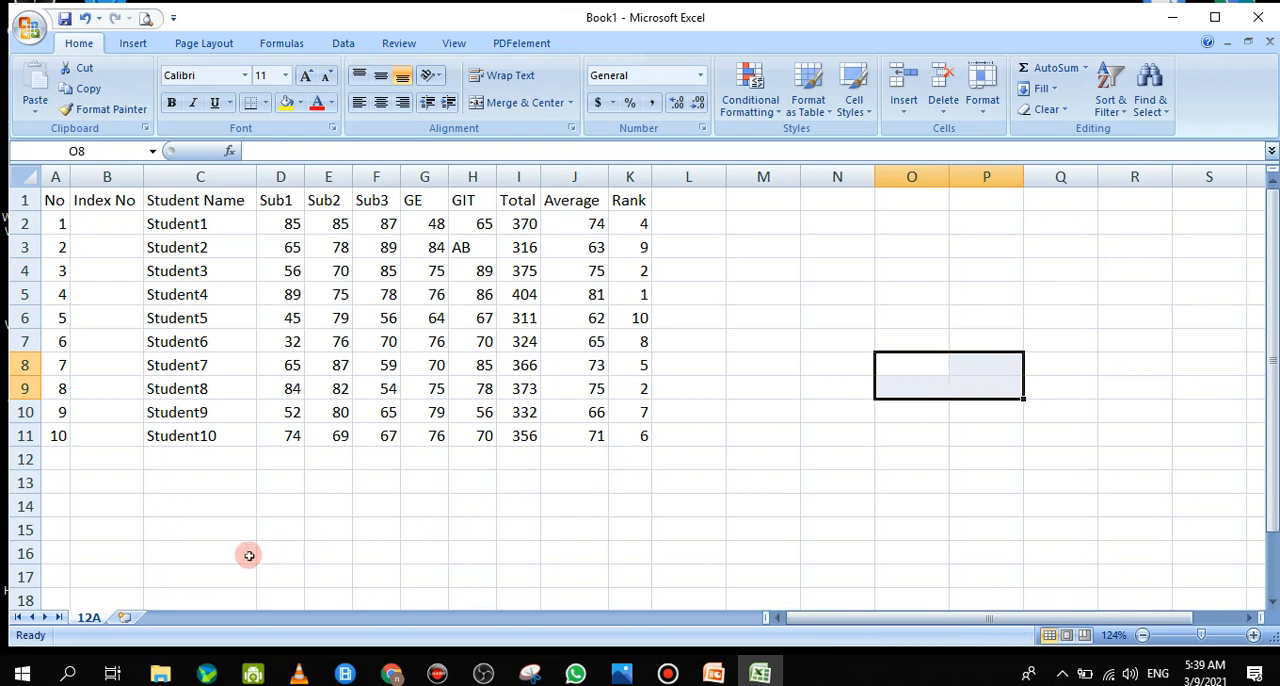
# Enter the row label "Maxium" in C13 below the student list
pyautogui.doubleClick(176, 484)
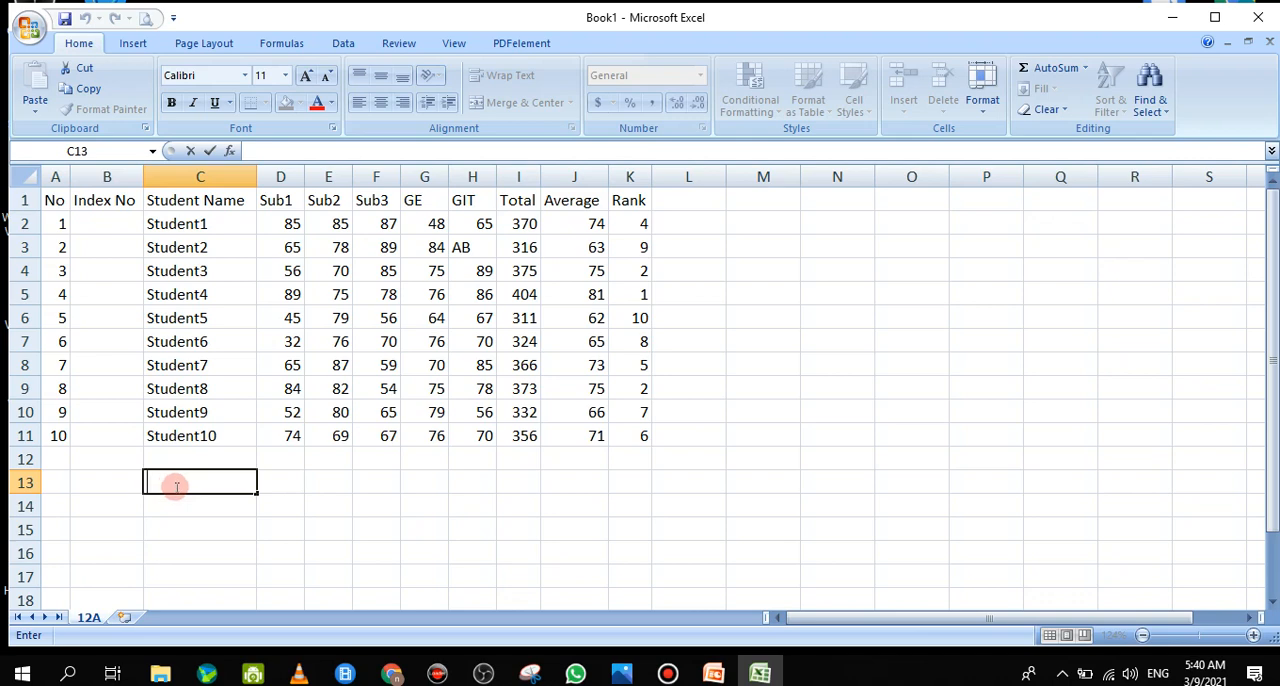
pyautogui.write('Maxium')
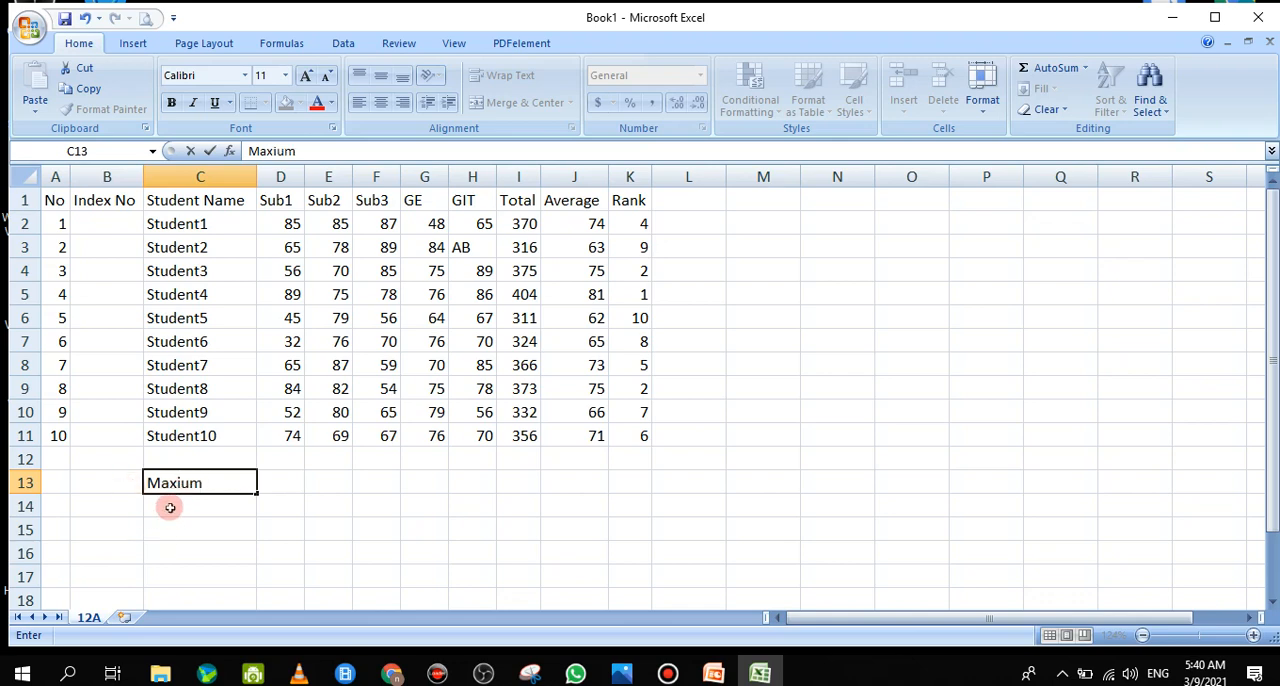
# Enter the row label "Minimum" in C14, with a capital M
pyautogui.click(164, 516)
pyautogui.write('min')
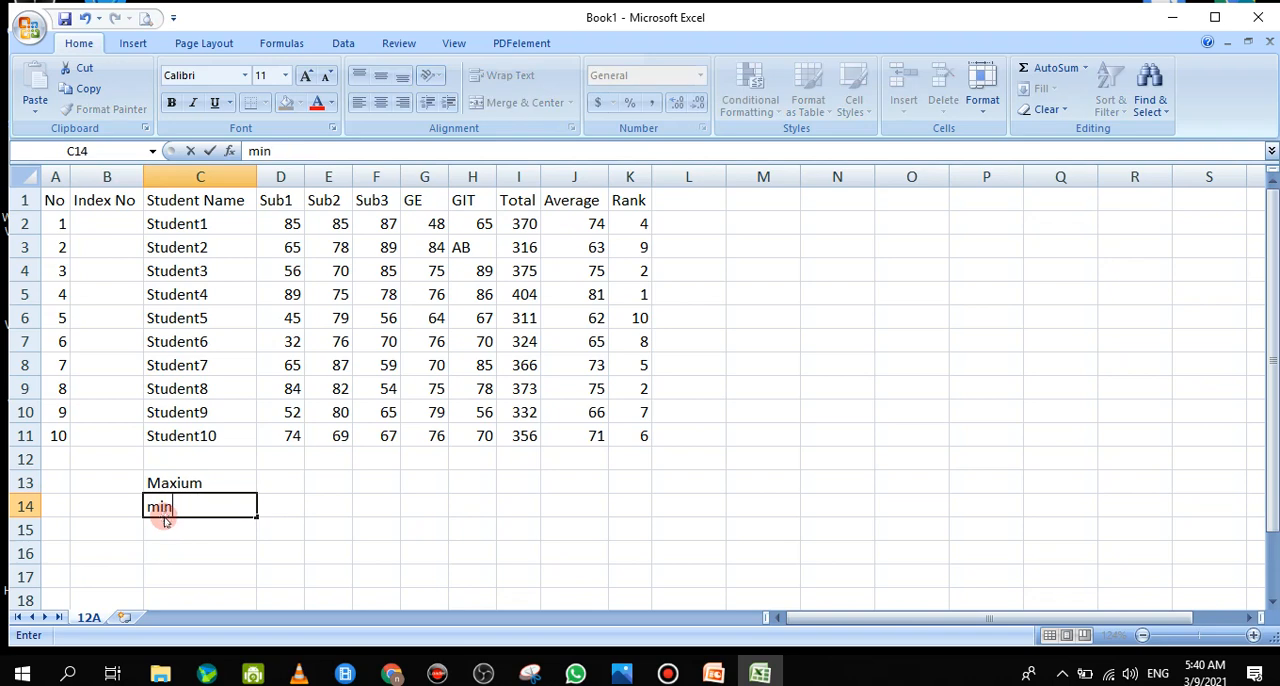
pyautogui.write('uimum')
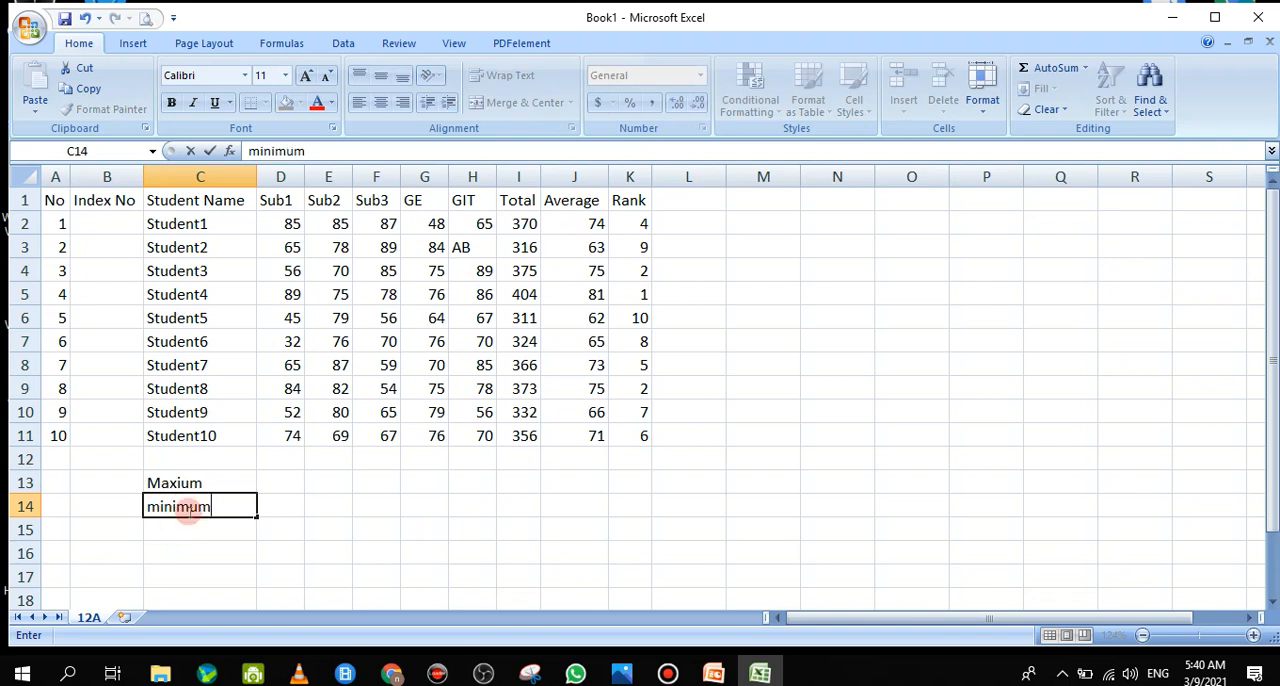
pyautogui.press('Return')
pyautogui.click(157, 506)
pyautogui.doubleClick(157, 506)
pyautogui.moveTo(157, 506); pyautogui.dragTo(150, 507)
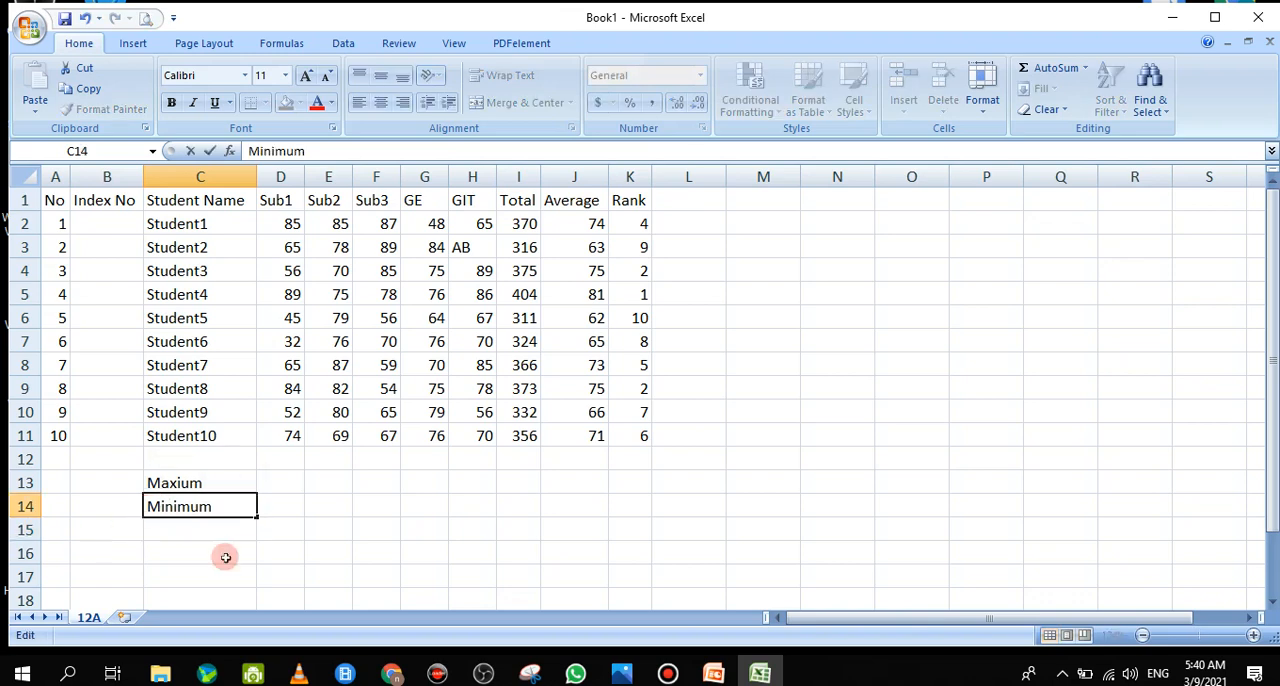
# Calculate the highest Sub1 mark in D13 with =MAX(D2:D11) and fill the formula across the row to H13
pyautogui.click(286, 481)
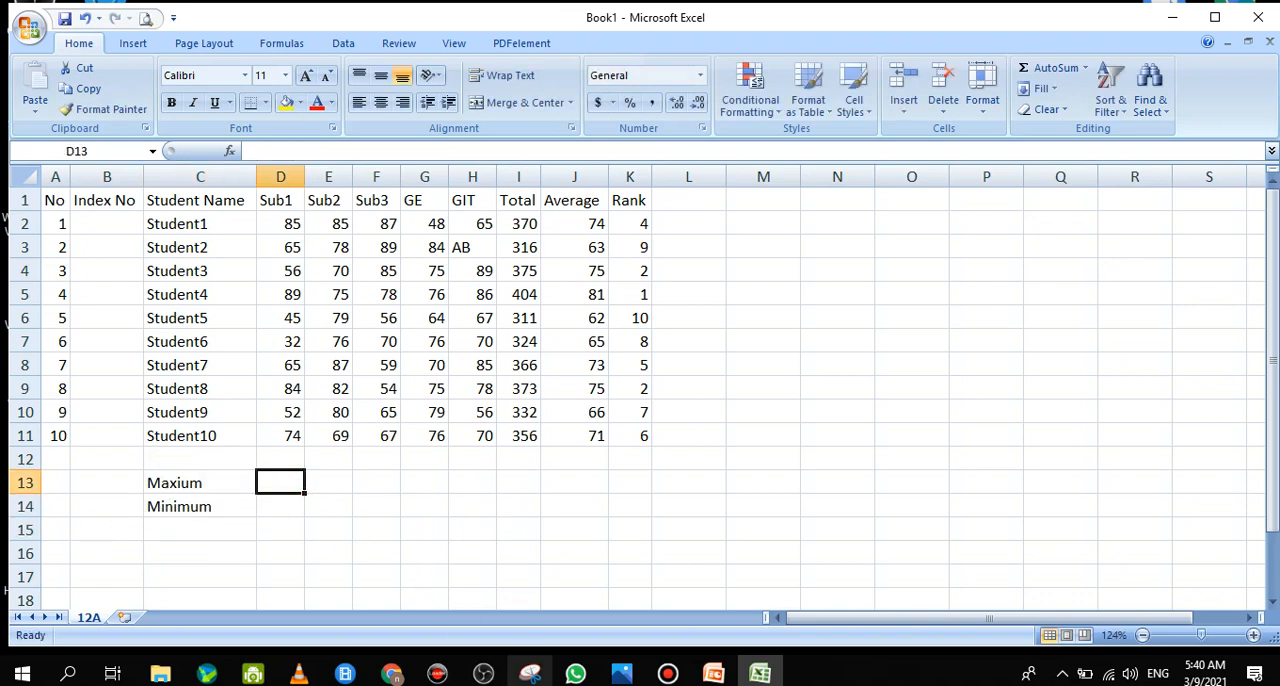
pyautogui.write('=')
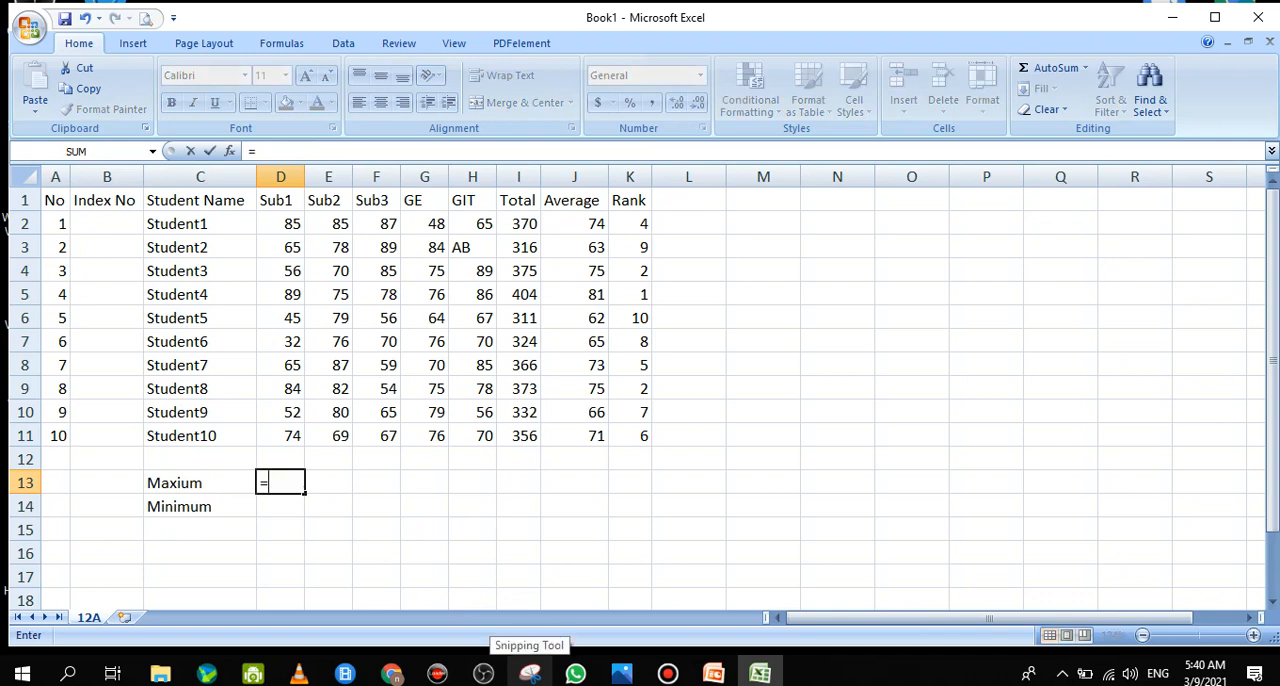
pyautogui.write('max(')
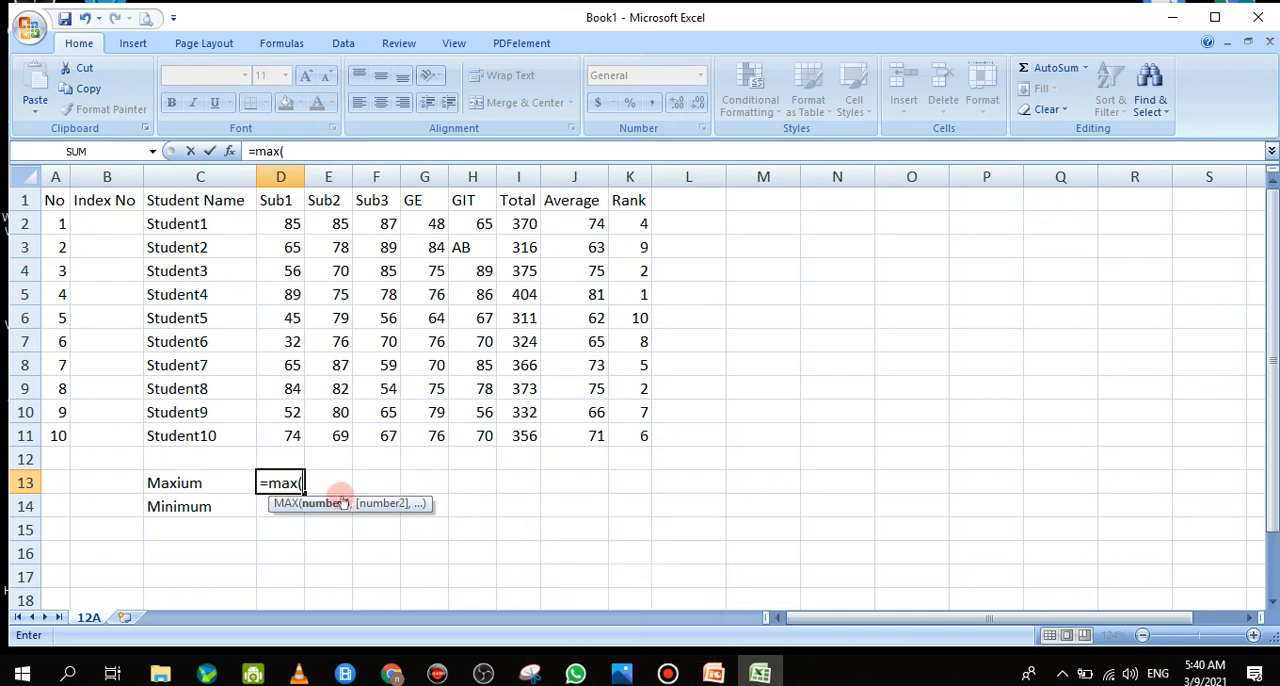
pyautogui.click(288, 226)
pyautogui.moveTo(288, 226); pyautogui.dragTo(292, 436)
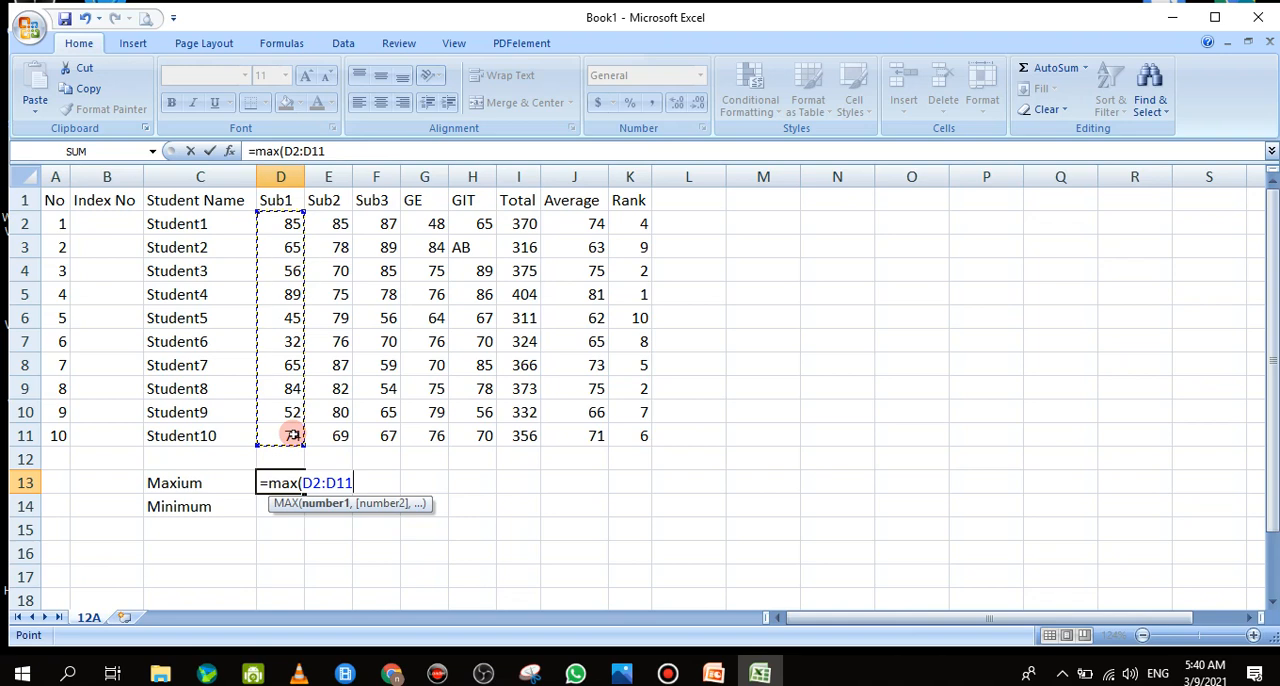
pyautogui.press('Return')
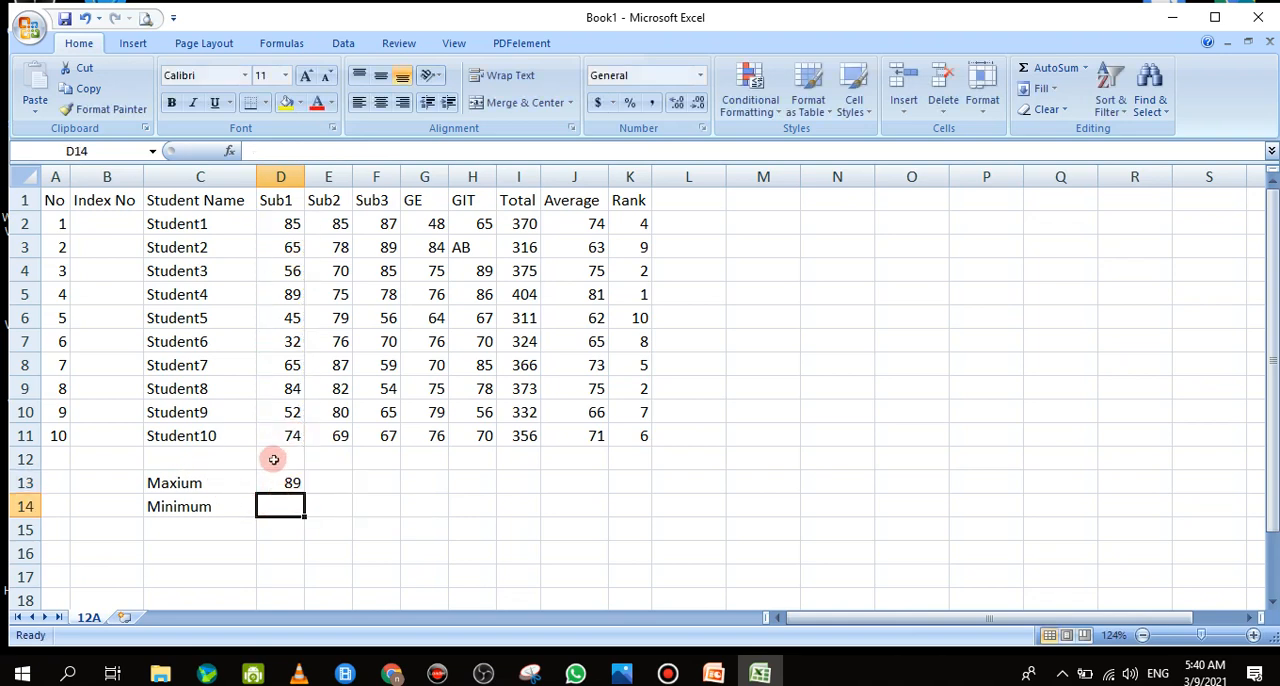
pyautogui.click(300, 487)
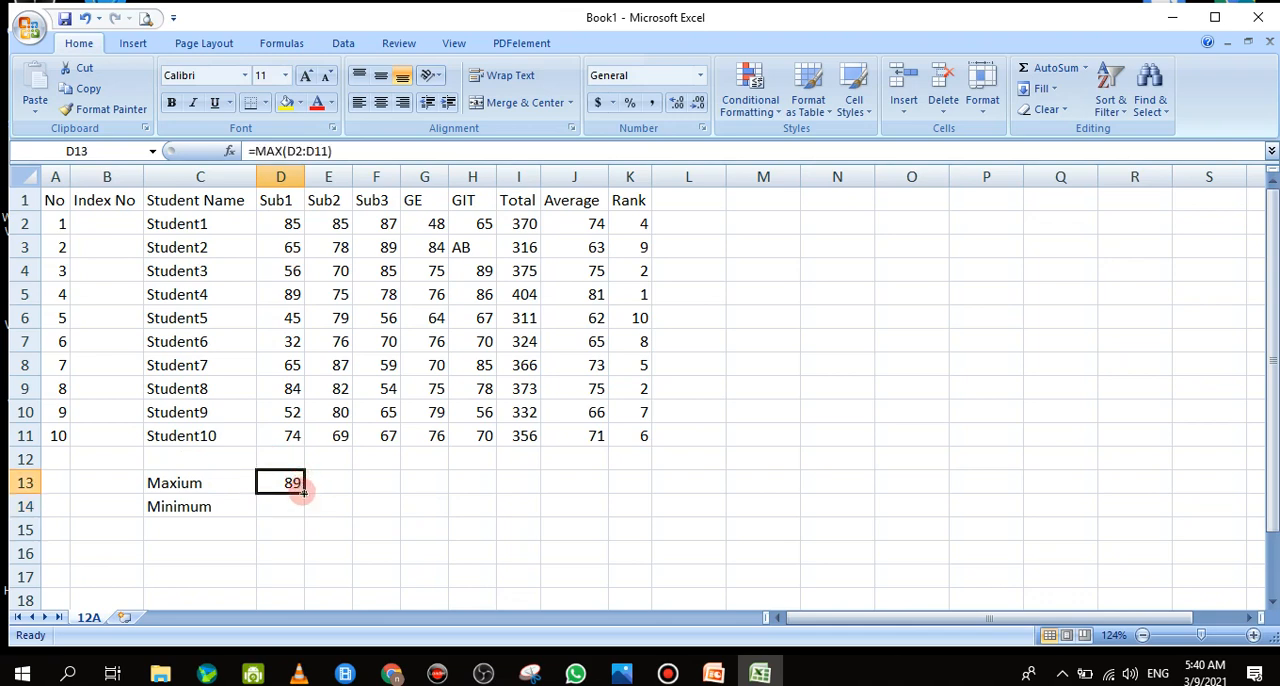
pyautogui.moveTo(305, 493); pyautogui.dragTo(482, 484)
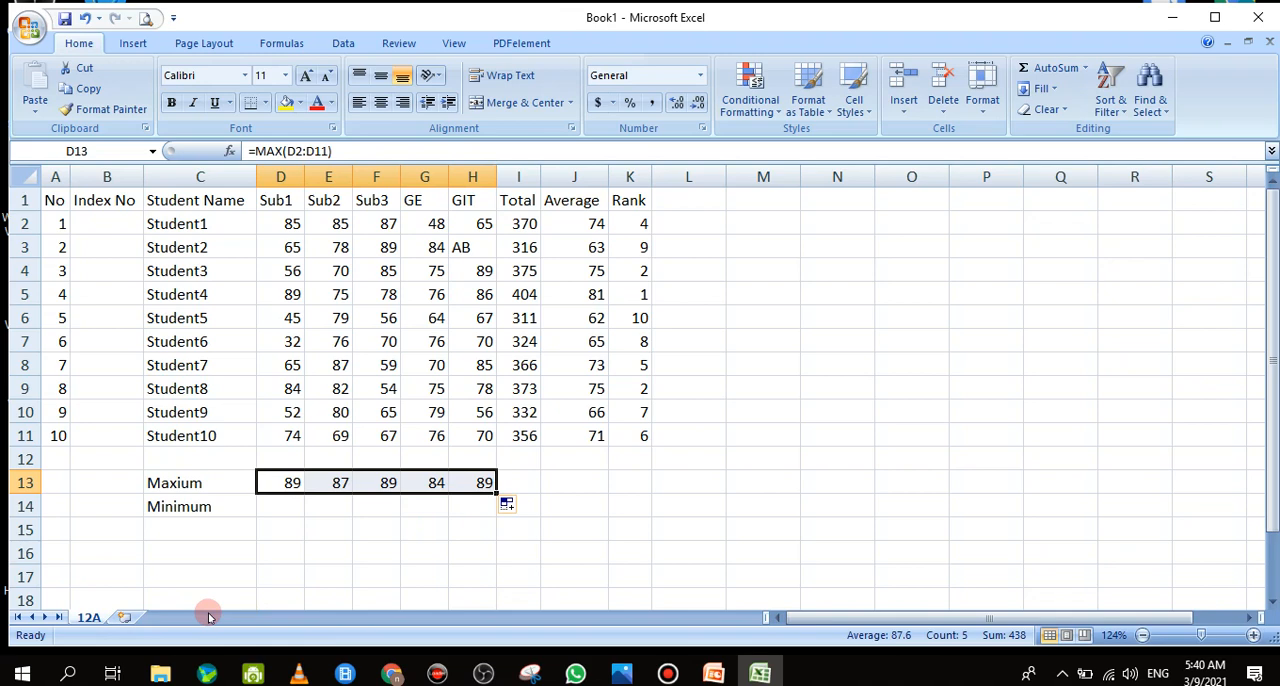
# Inspect the copied MAX formulas in E13 and F13 to check which mark ranges they reference
pyautogui.click(290, 505)
pyautogui.click(292, 484)
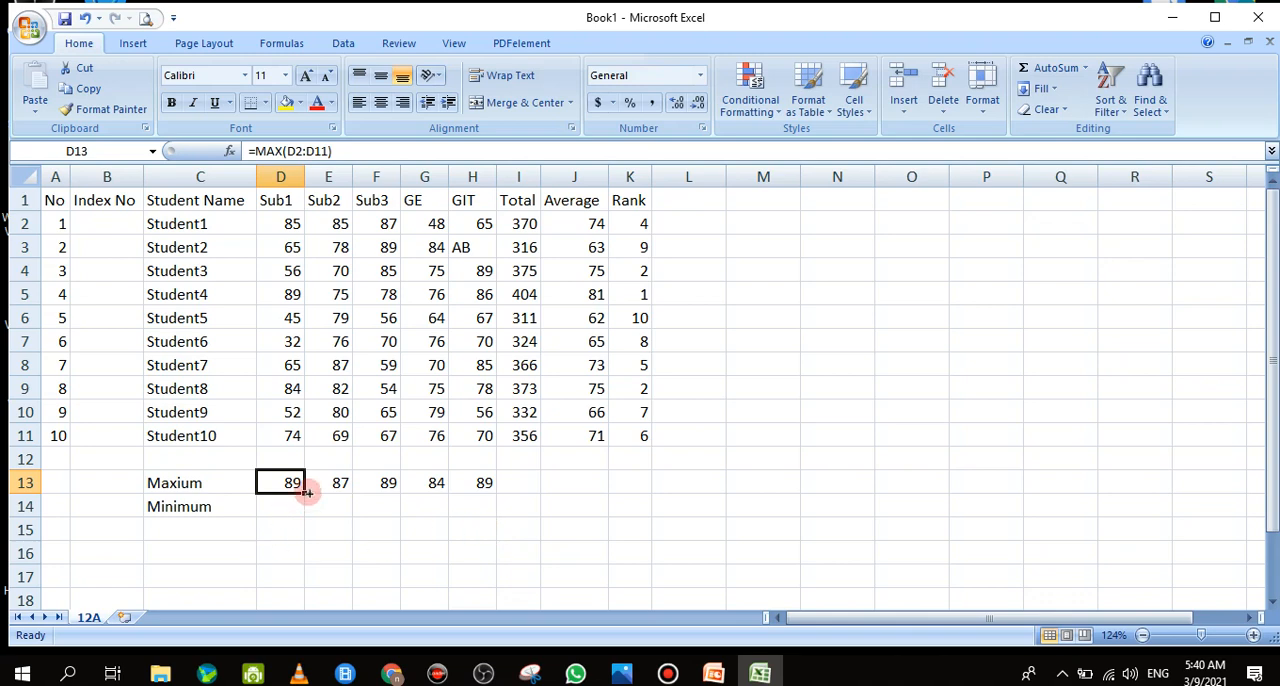
pyautogui.click(320, 483)
pyautogui.doubleClick(323, 483)
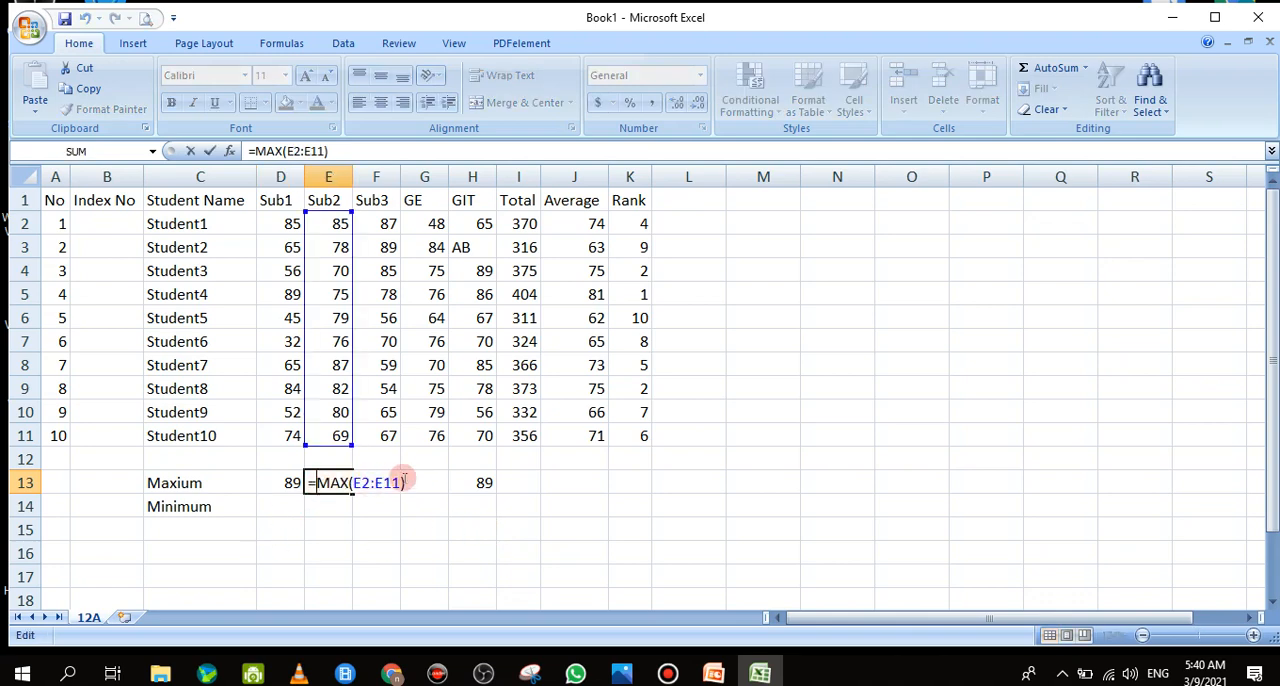
pyautogui.click(191, 151)
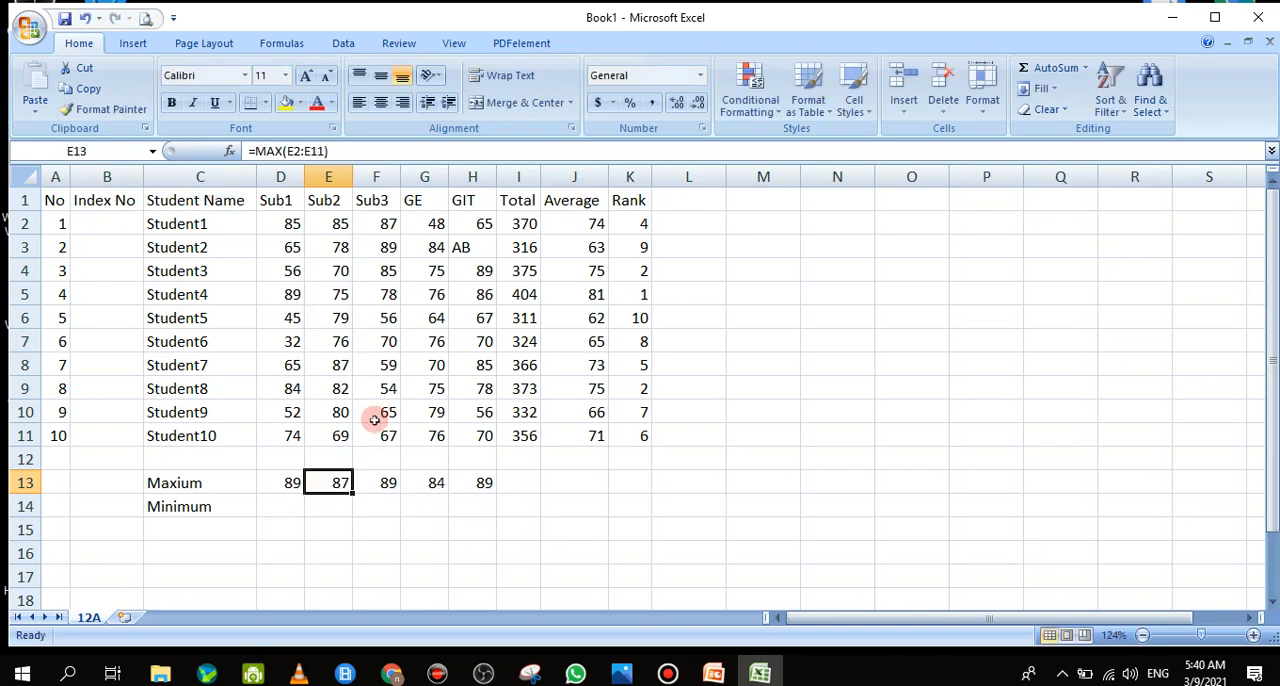
pyautogui.click(395, 485)
pyautogui.doubleClick(397, 485)
pyautogui.doubleClick(379, 481)
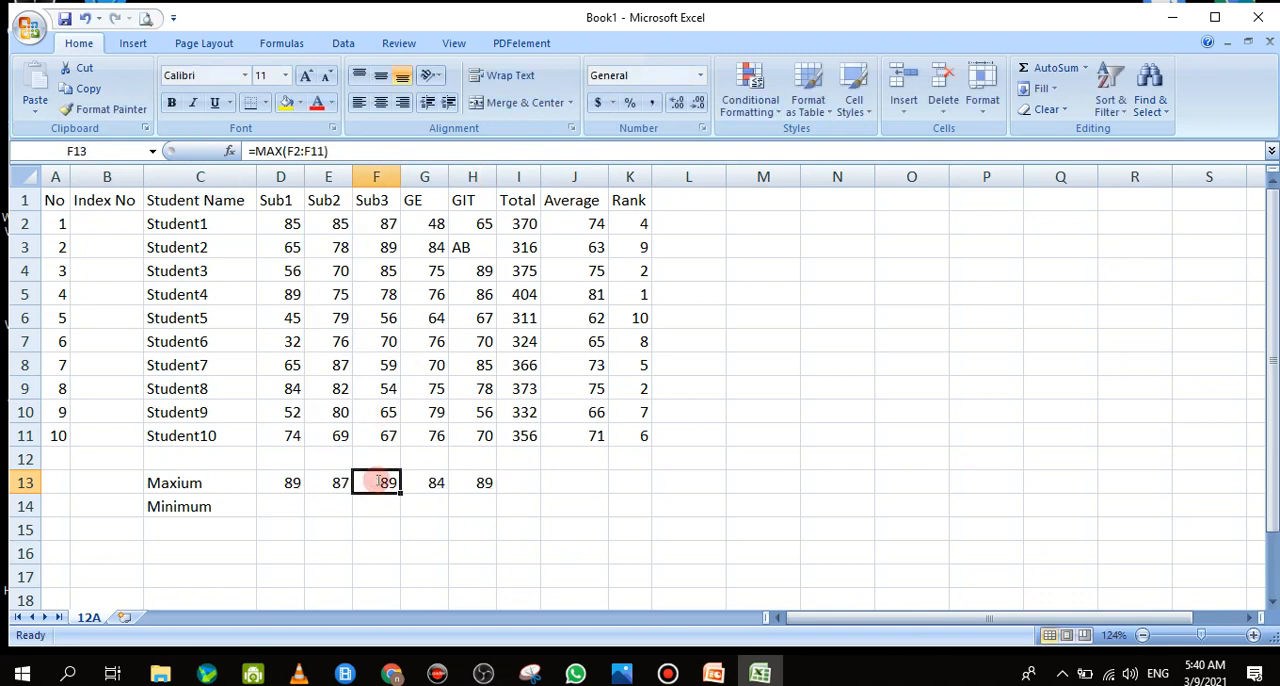
pyautogui.click(187, 150)
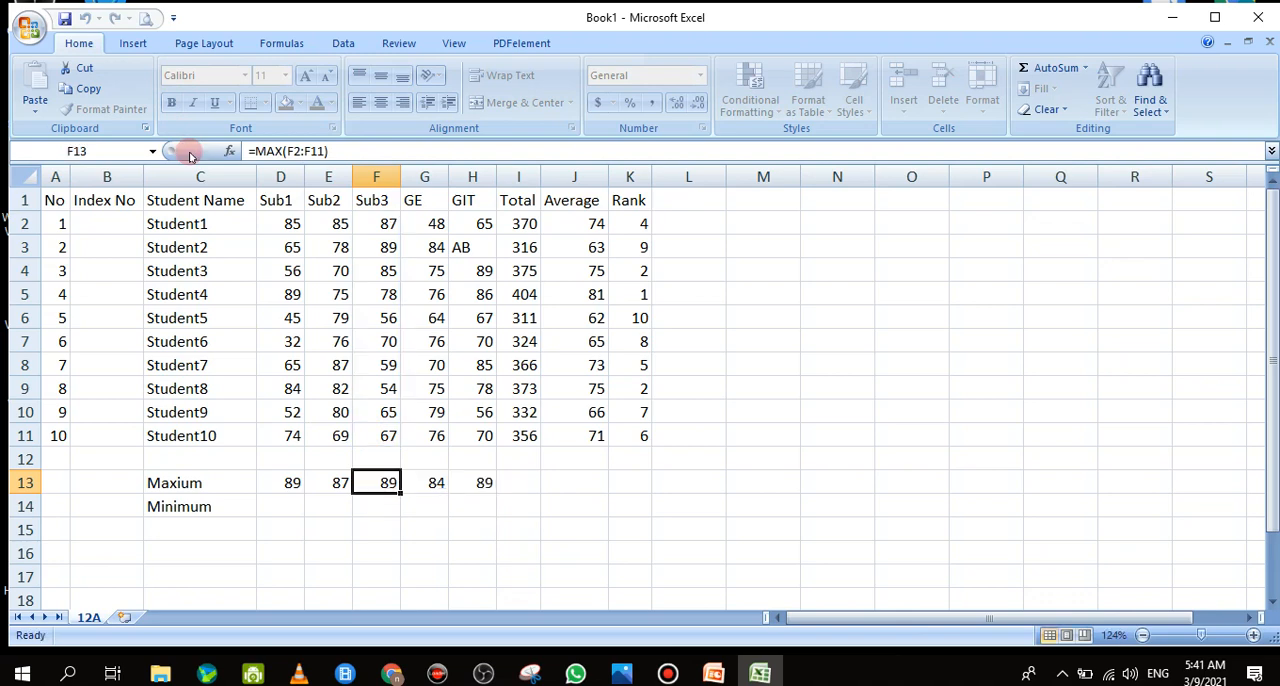
# Calculate the lowest Sub1 mark in D14 with =MIN(D2:D11) and fill the formula across the row to H14
pyautogui.click(294, 502)
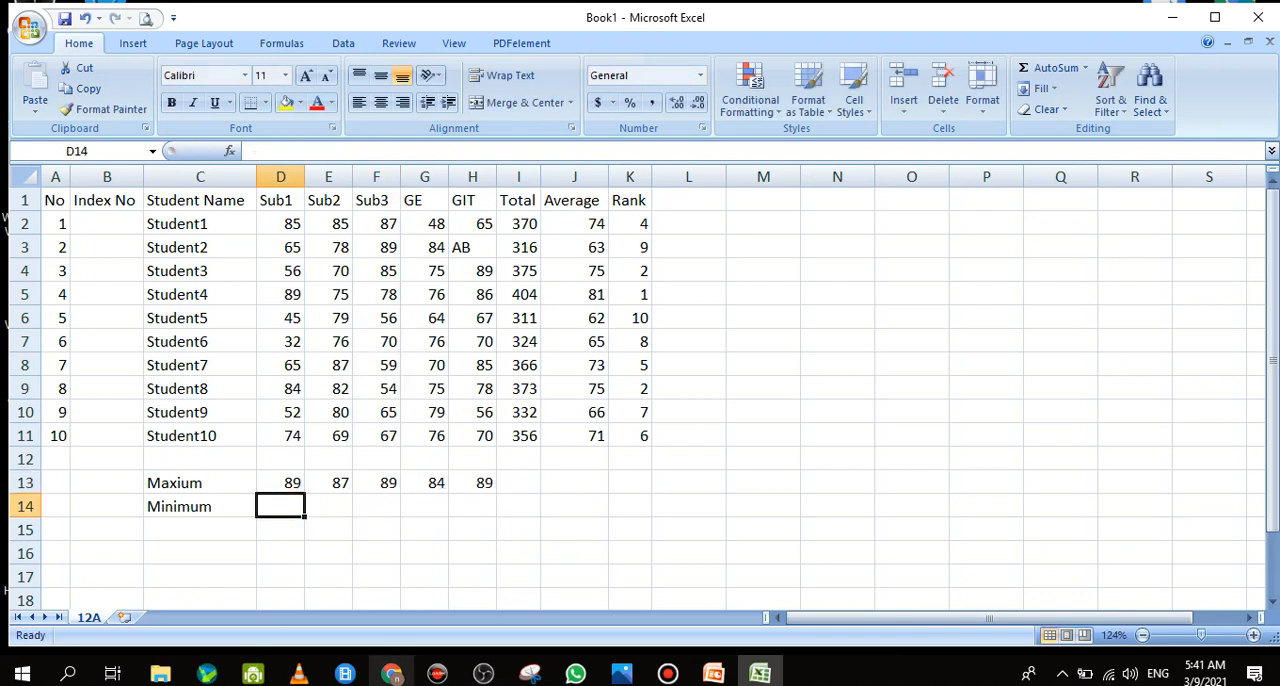
pyautogui.moveTo(391, 673)
pyautogui.write('=')
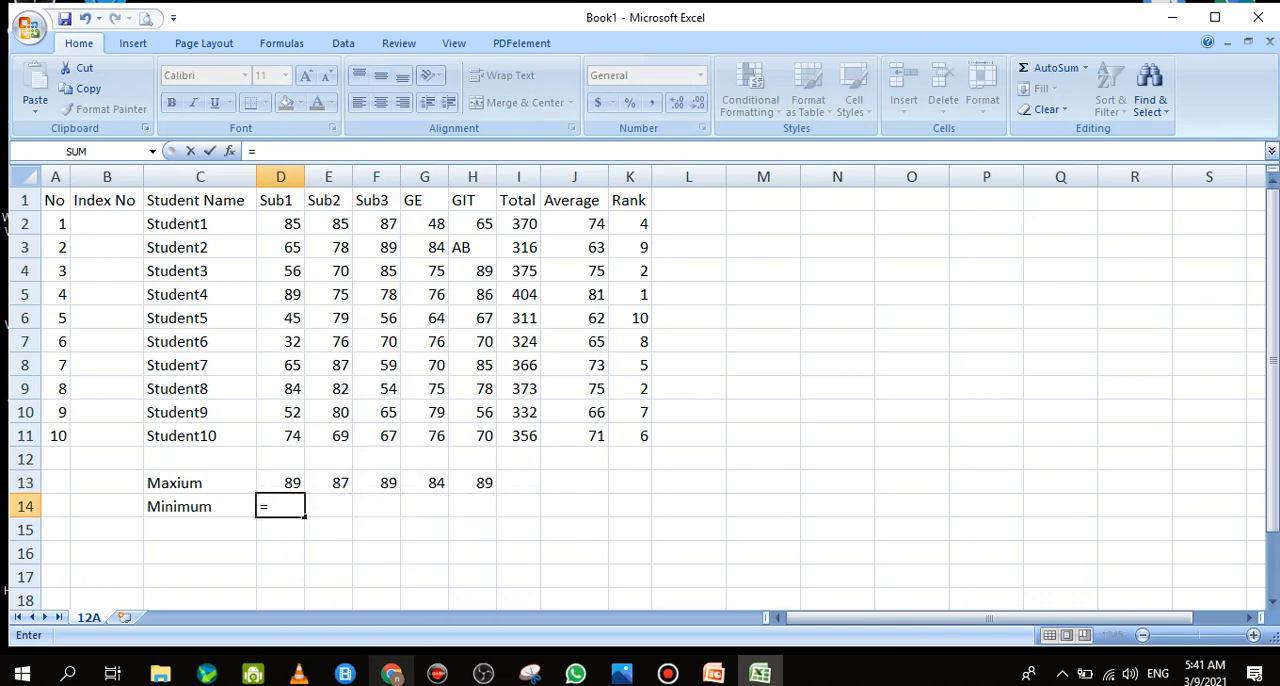
pyautogui.write('Min')
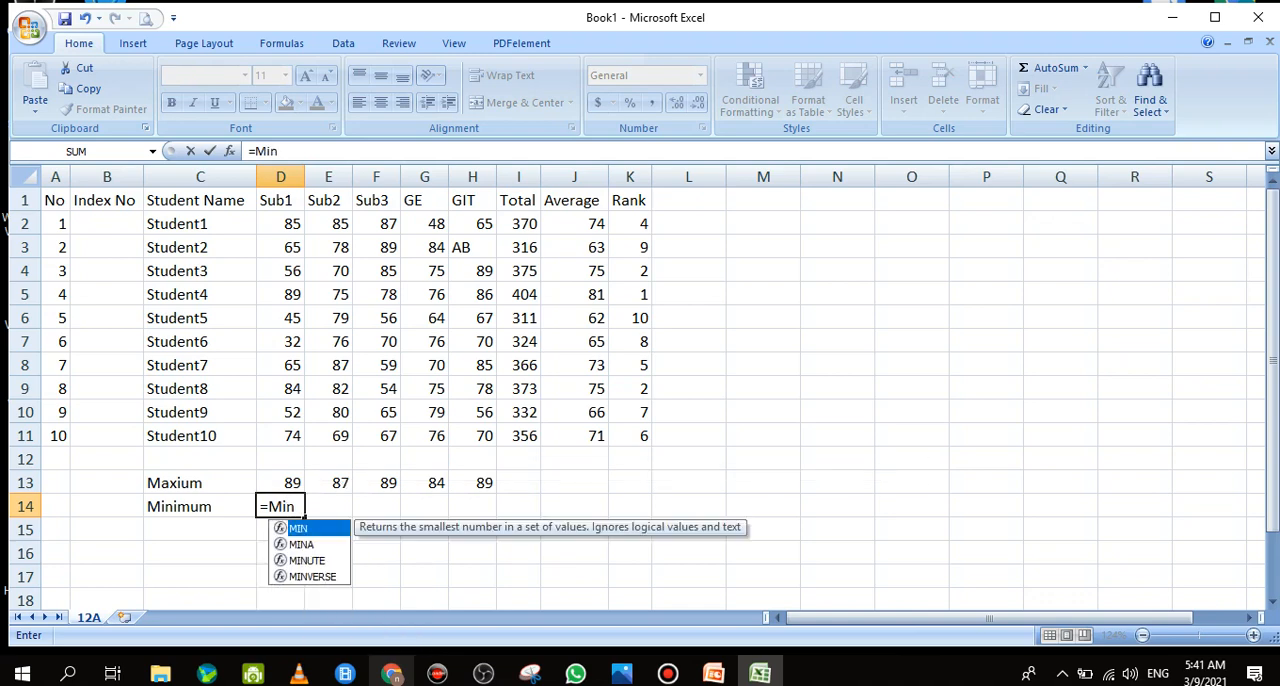
pyautogui.write('(')
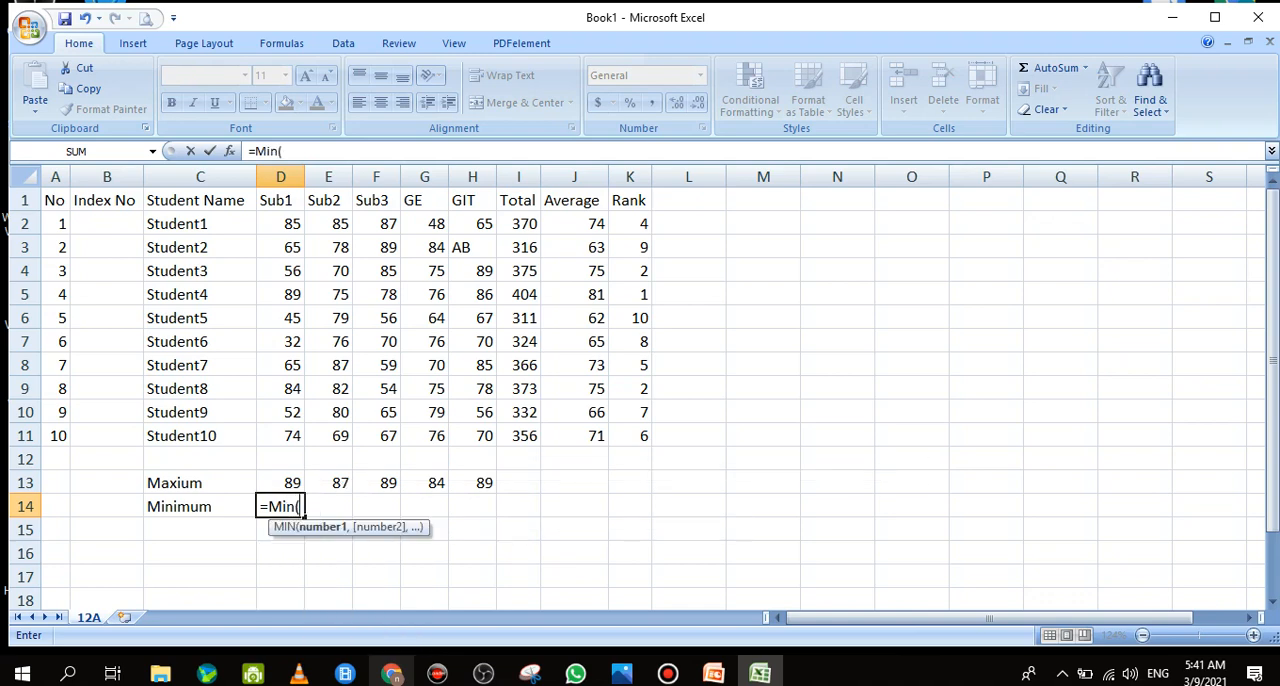
pyautogui.moveTo(277, 223); pyautogui.dragTo(277, 430)
pyautogui.write(')')
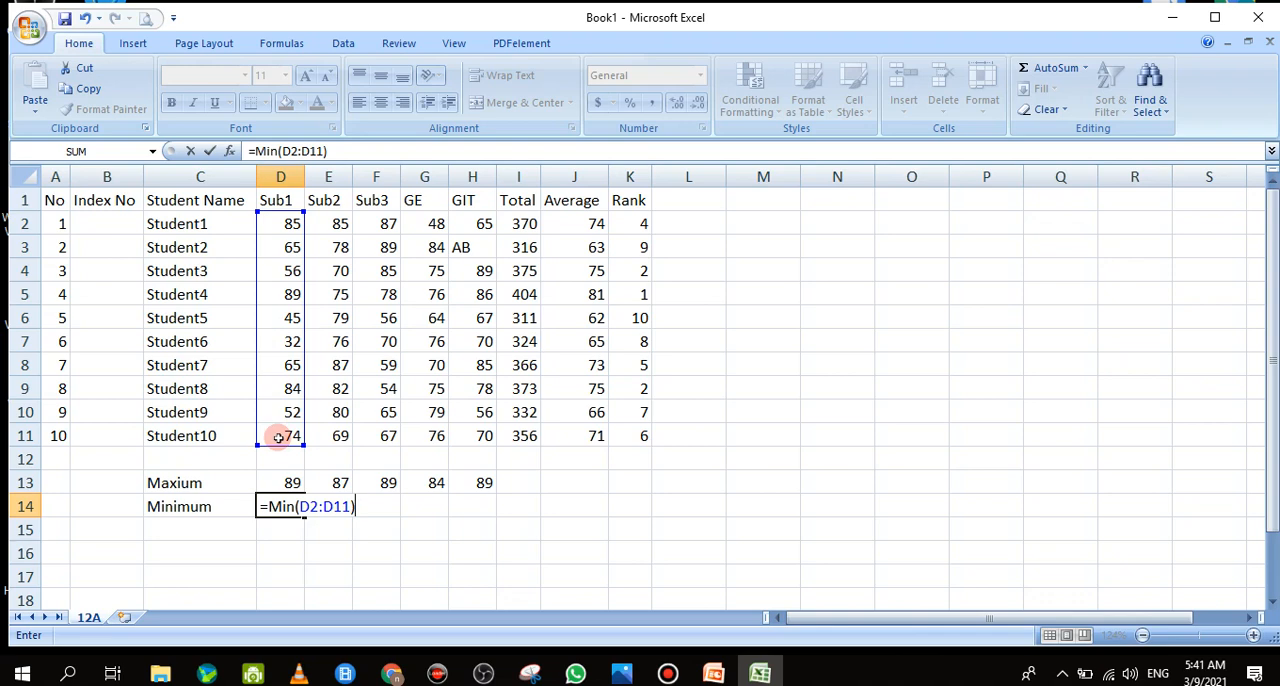
pyautogui.press('Return')
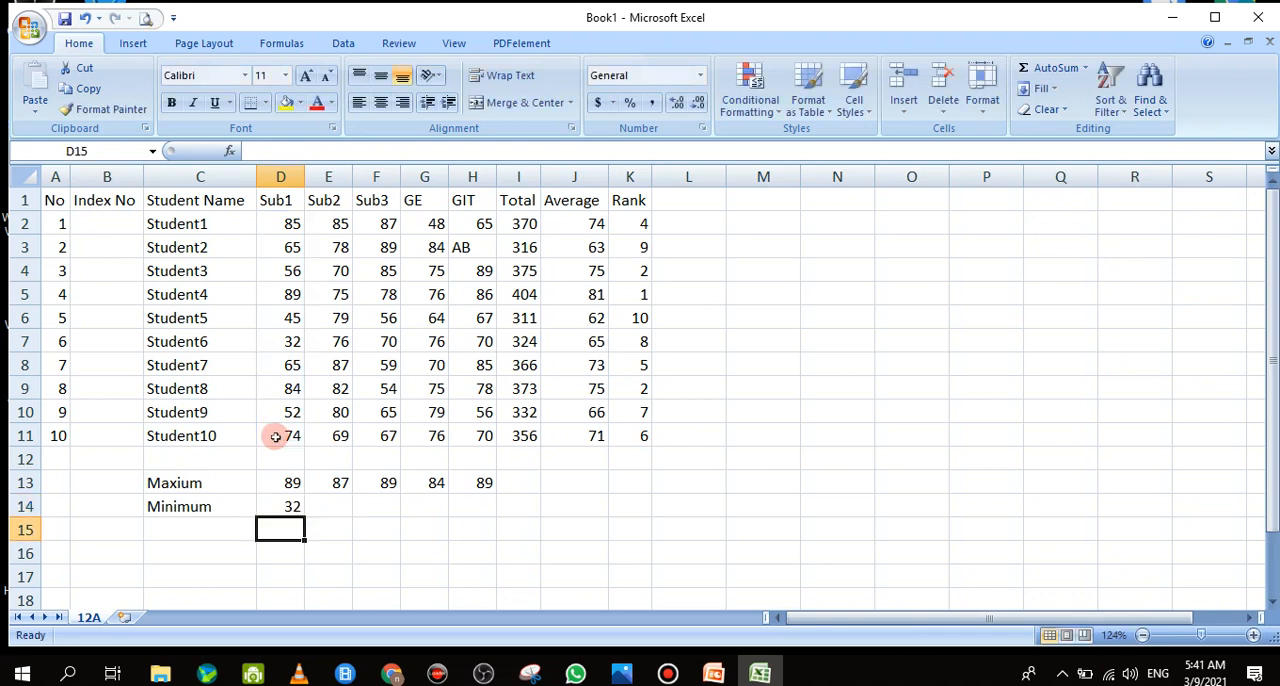
pyautogui.click(289, 507)
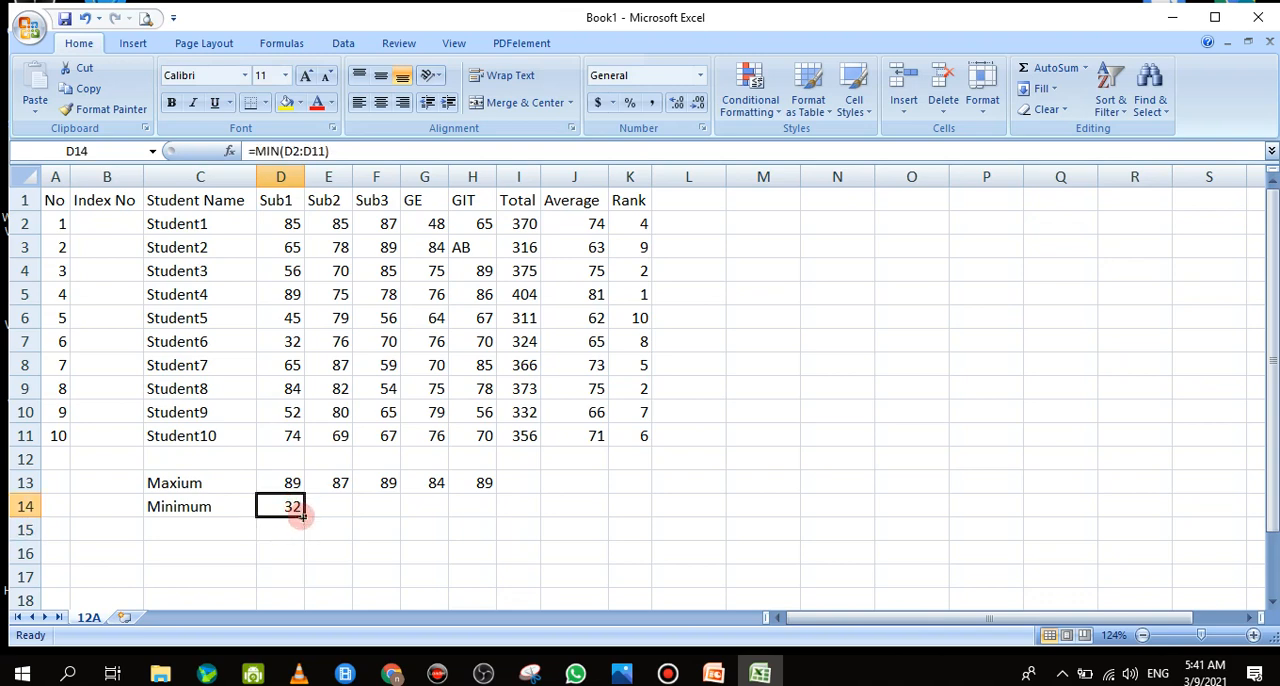
pyautogui.moveTo(302, 514); pyautogui.dragTo(486, 506)
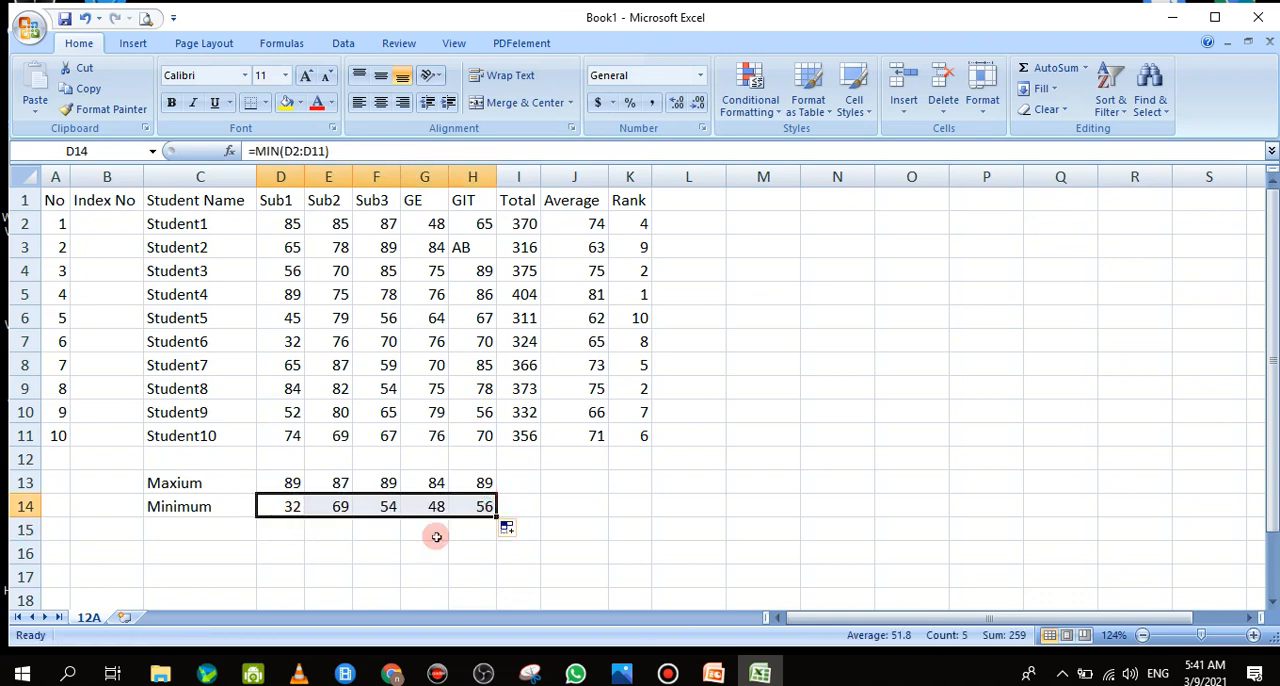
pyautogui.click(384, 557)
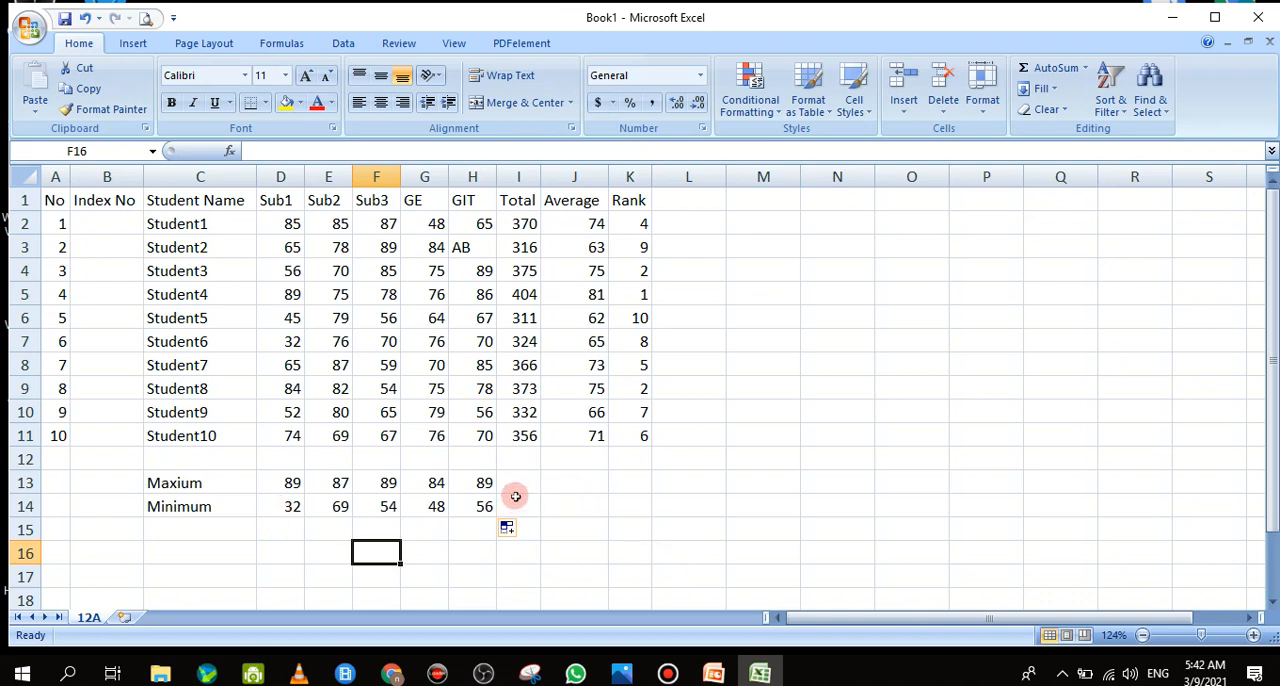
# Insert a blank column between the Sub1 and Sub2 columns
pyautogui.click(586, 482)
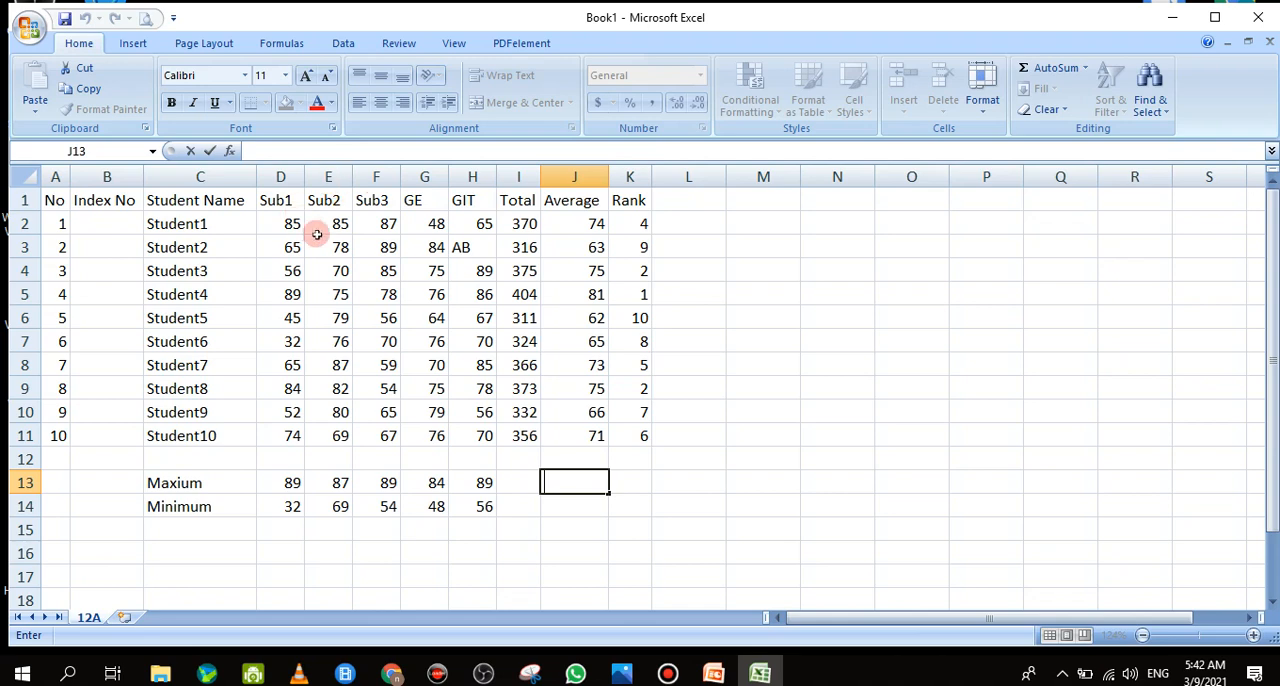
pyautogui.rightClick(328, 177)
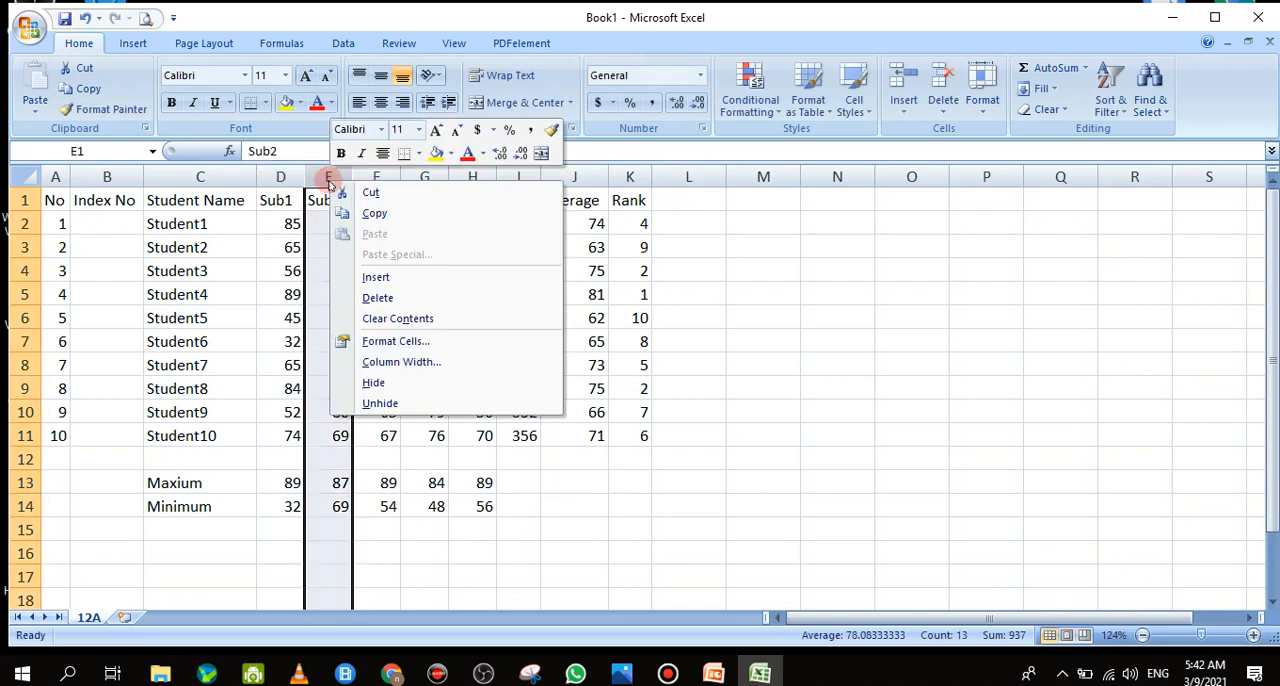
pyautogui.click(431, 275)
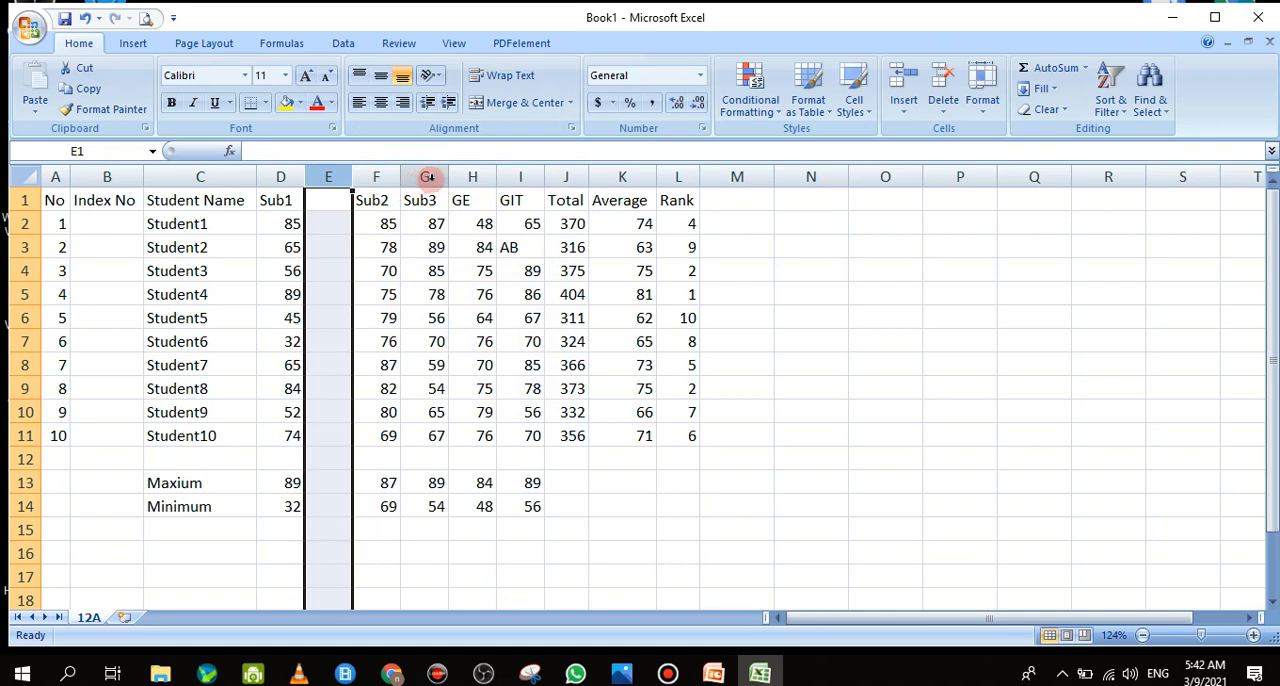
# Insert three blank columns before Sub3 and delete the two extra ones, H and I, leaving a single blank column
pyautogui.moveTo(429, 177); pyautogui.dragTo(514, 182)
pyautogui.rightClick(515, 184)
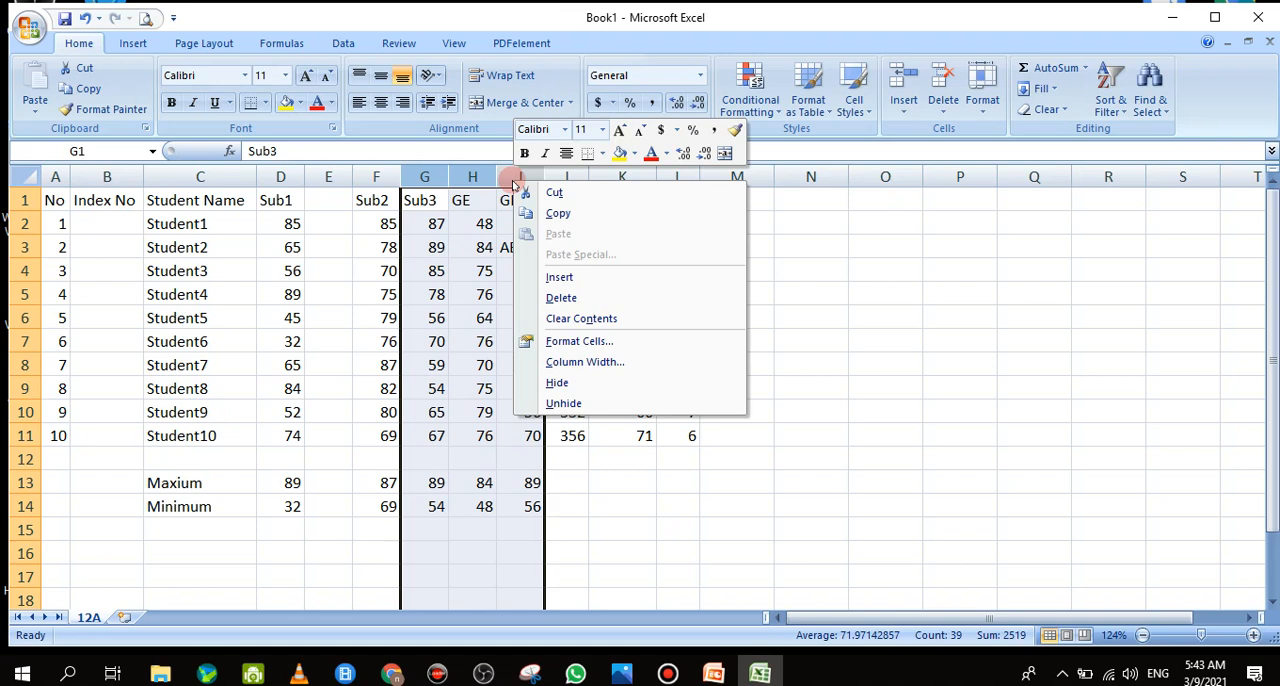
pyautogui.click(565, 277)
pyautogui.moveTo(520, 182); pyautogui.dragTo(486, 184)
pyautogui.rightClick(486, 184)
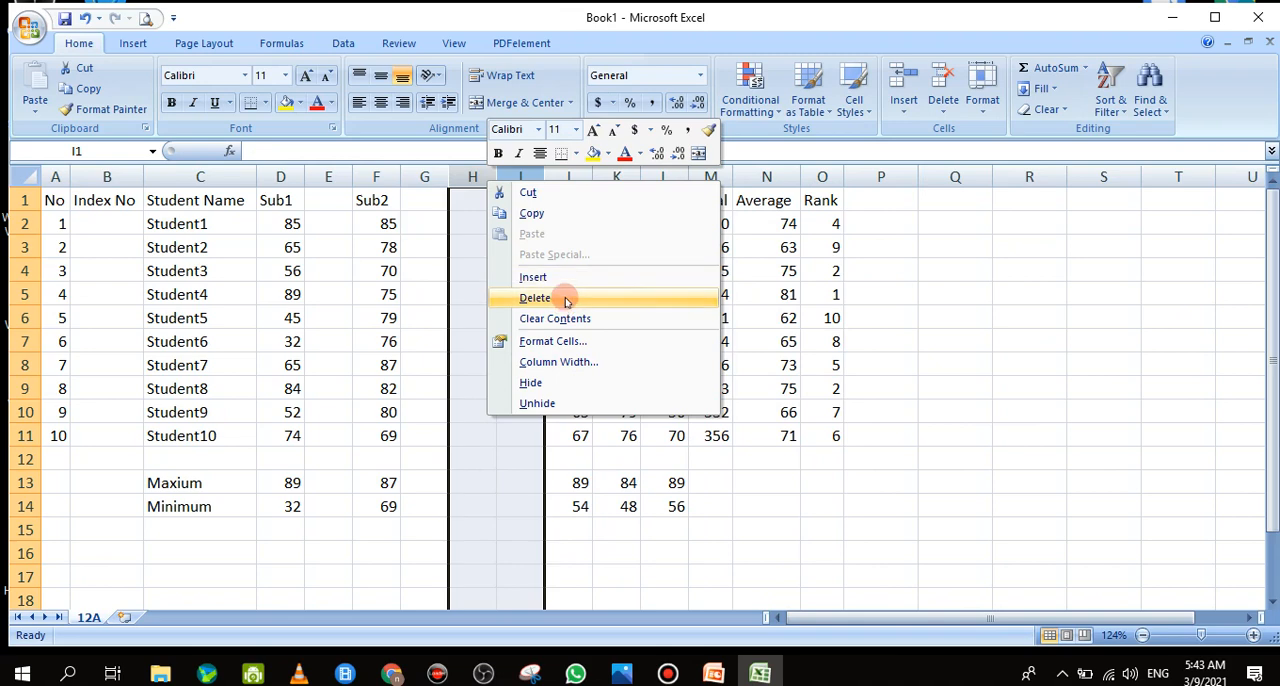
pyautogui.click(563, 294)
# Insert one blank column before each of the GE, GIT and Total columns
pyautogui.click(527, 182)
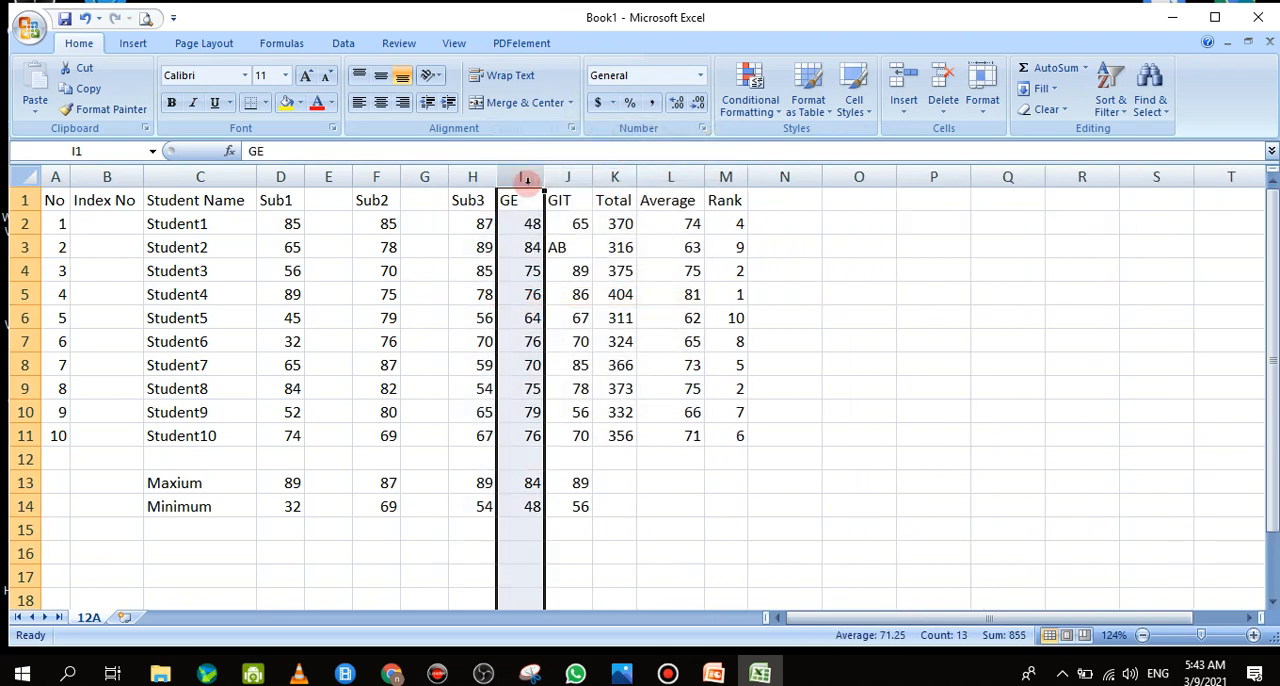
pyautogui.rightClick(528, 188)
pyautogui.click(576, 281)
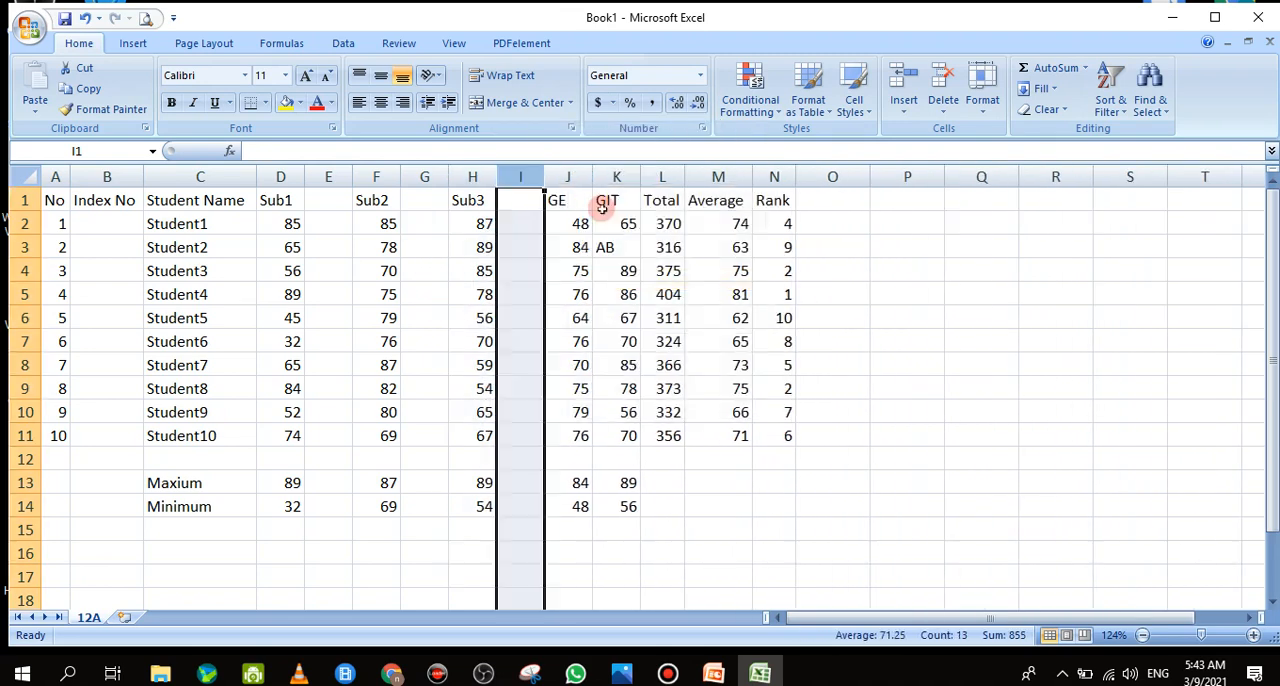
pyautogui.rightClick(607, 181)
pyautogui.click(664, 279)
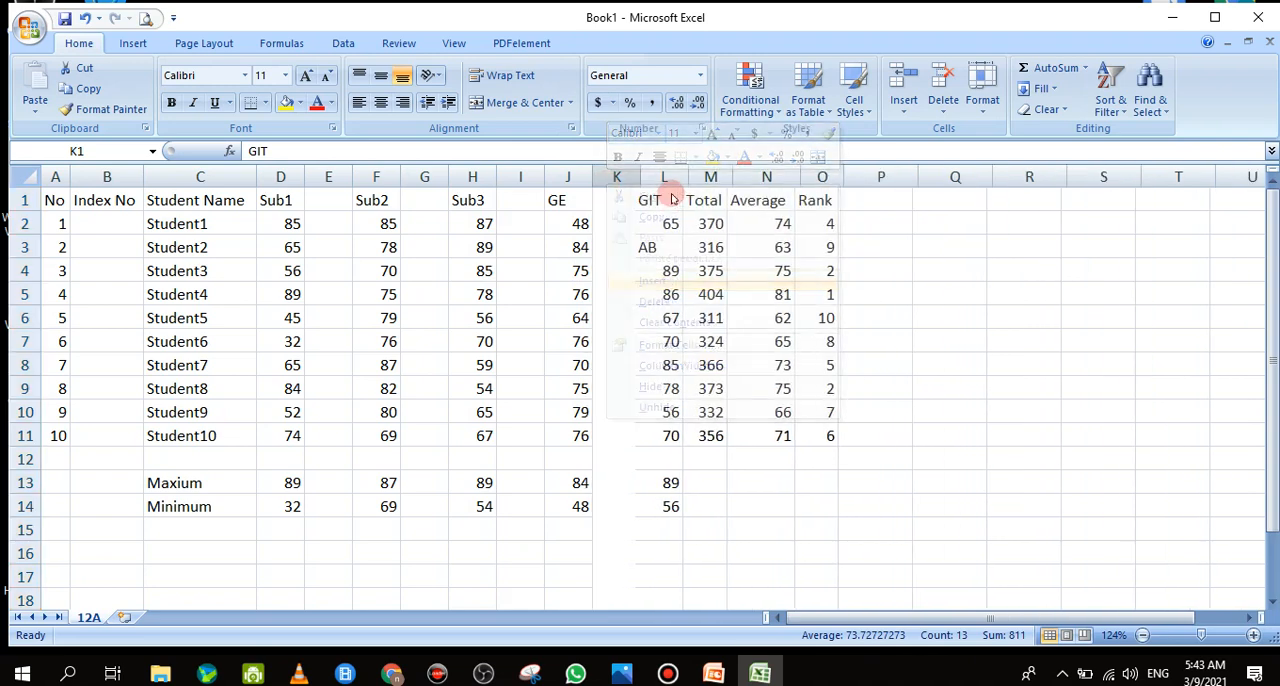
pyautogui.rightClick(700, 179)
pyautogui.click(762, 280)
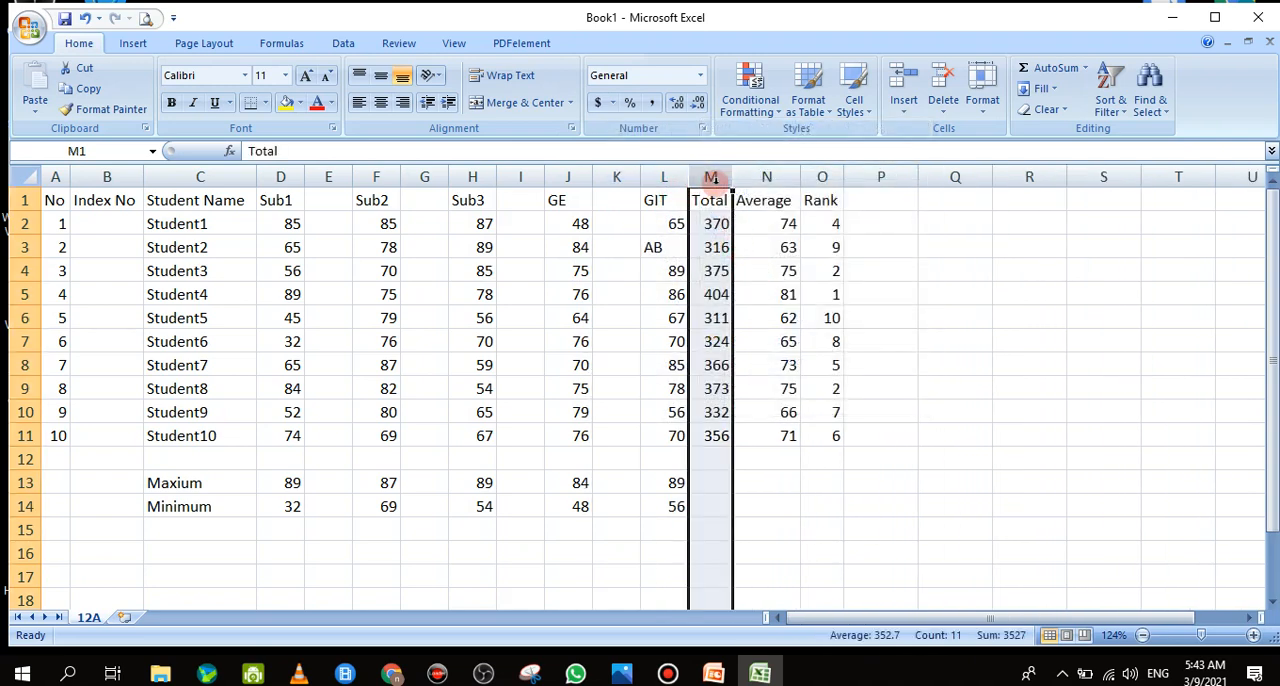
pyautogui.rightClick(714, 184)
pyautogui.click(762, 280)
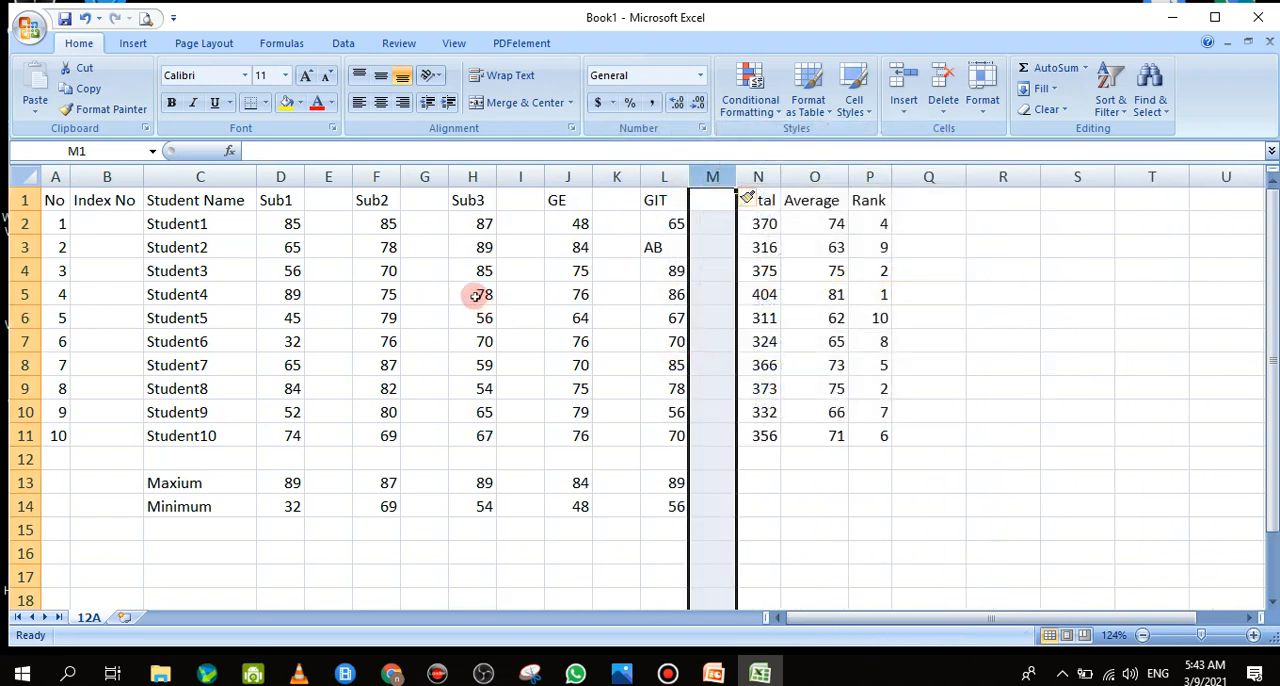
# Enter the header "Grade" in E1 above the blank column beside Sub1
pyautogui.click(515, 234)
pyautogui.click(326, 202)
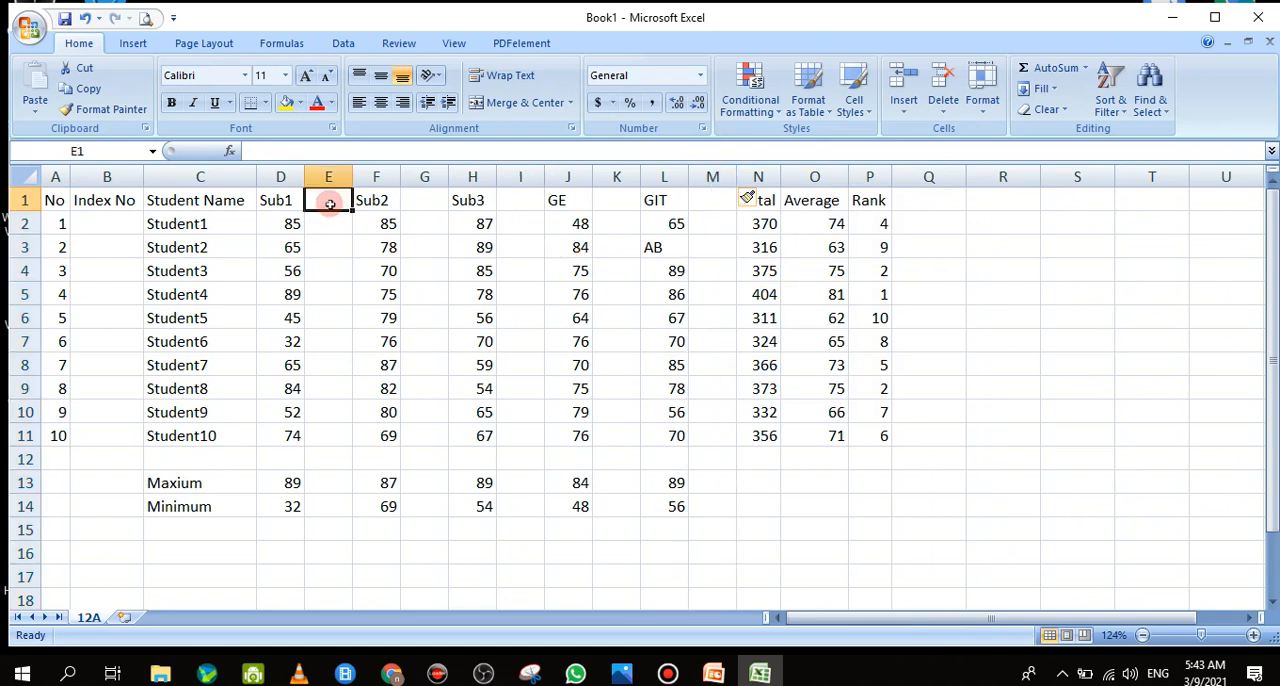
pyautogui.write('Gr')
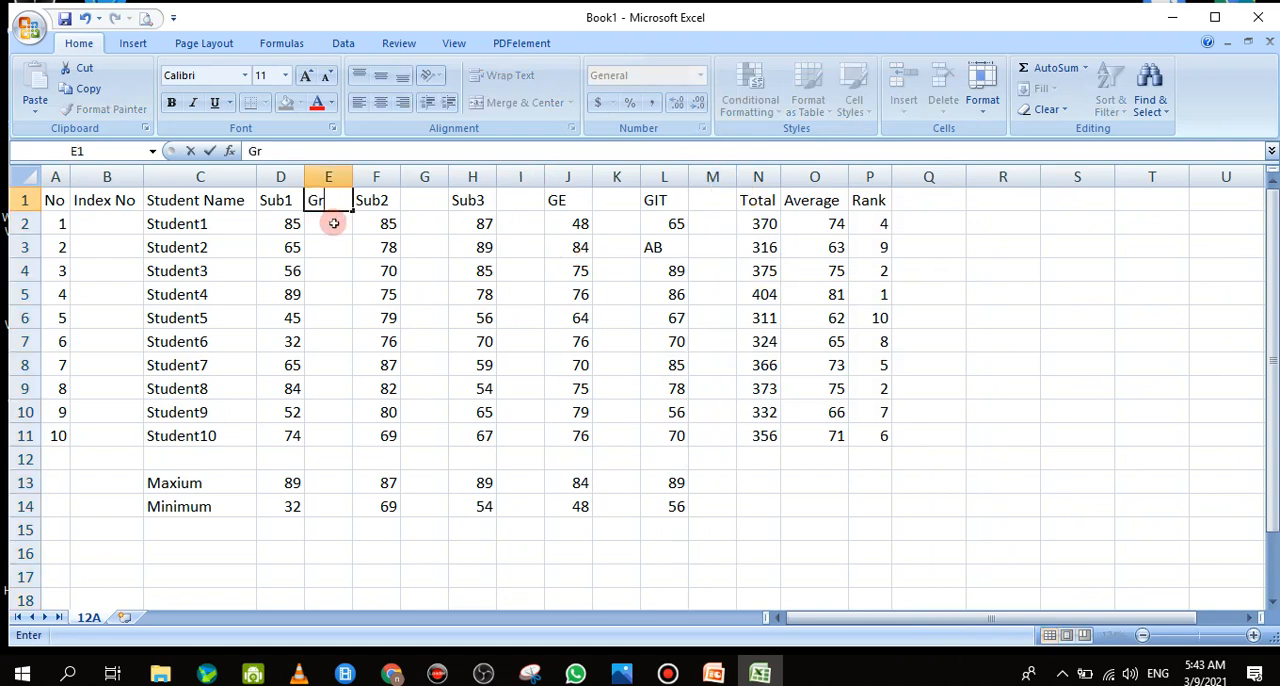
pyautogui.write('ade')
pyautogui.press('Return')
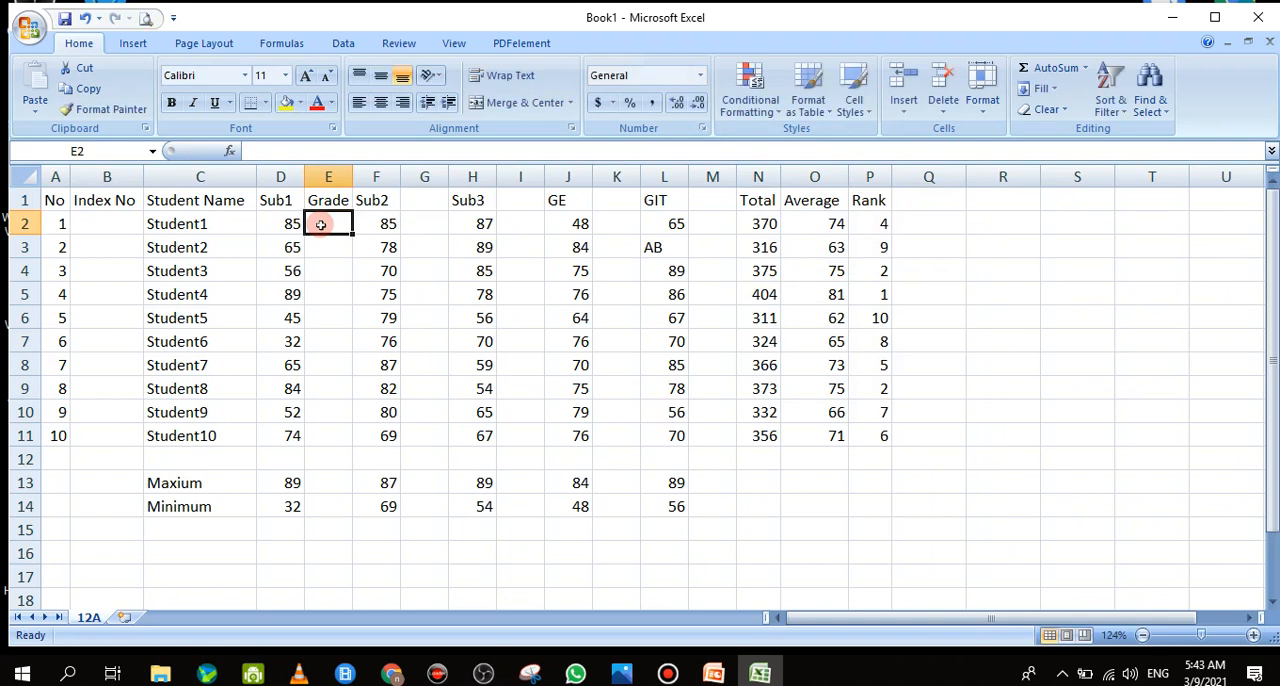
# Enter =IF(D2>=50,"Pass","Fail") in E2 to grade Student1's Sub1 mark, and fill the formula down to E11
pyautogui.write('=')
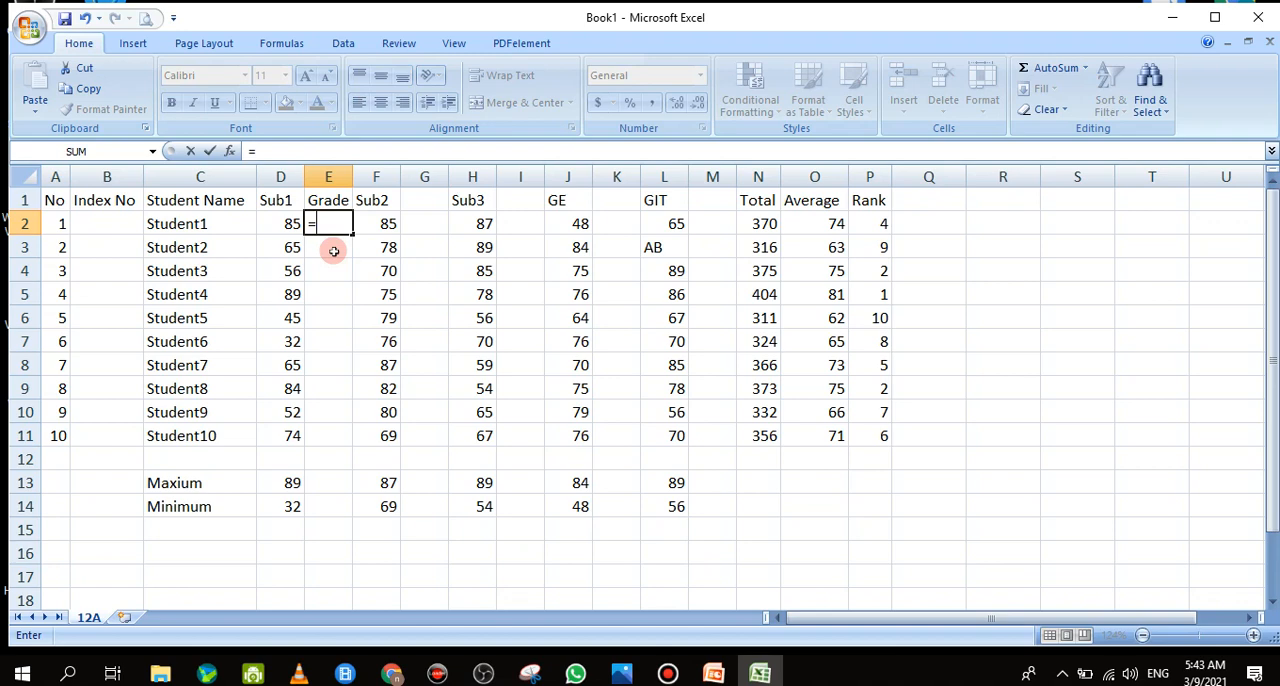
pyautogui.write('If')
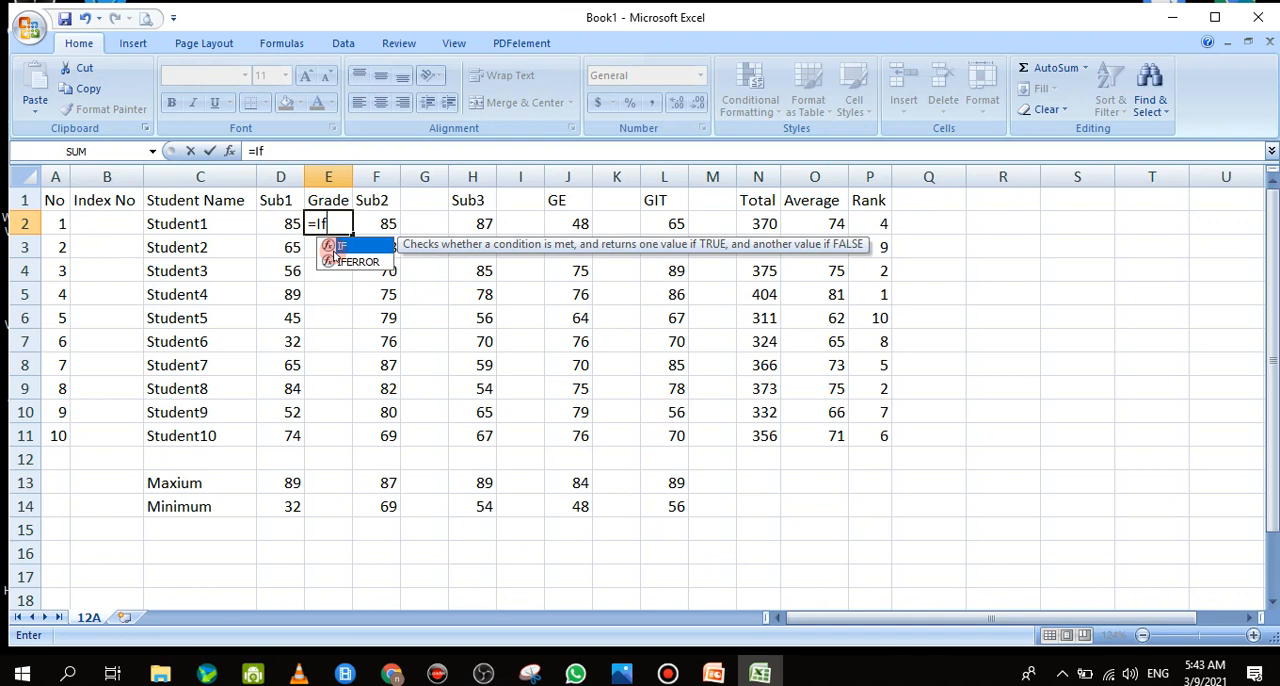
pyautogui.write('(')
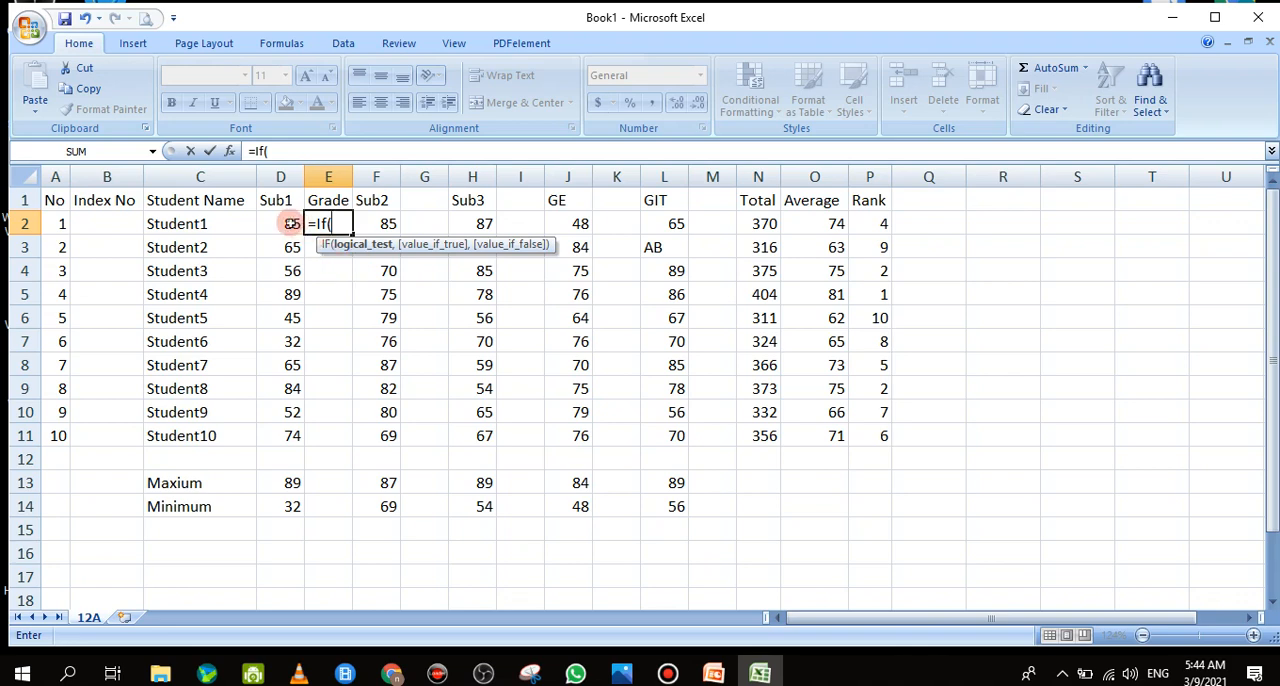
pyautogui.click(289, 225)
pyautogui.write('>=')
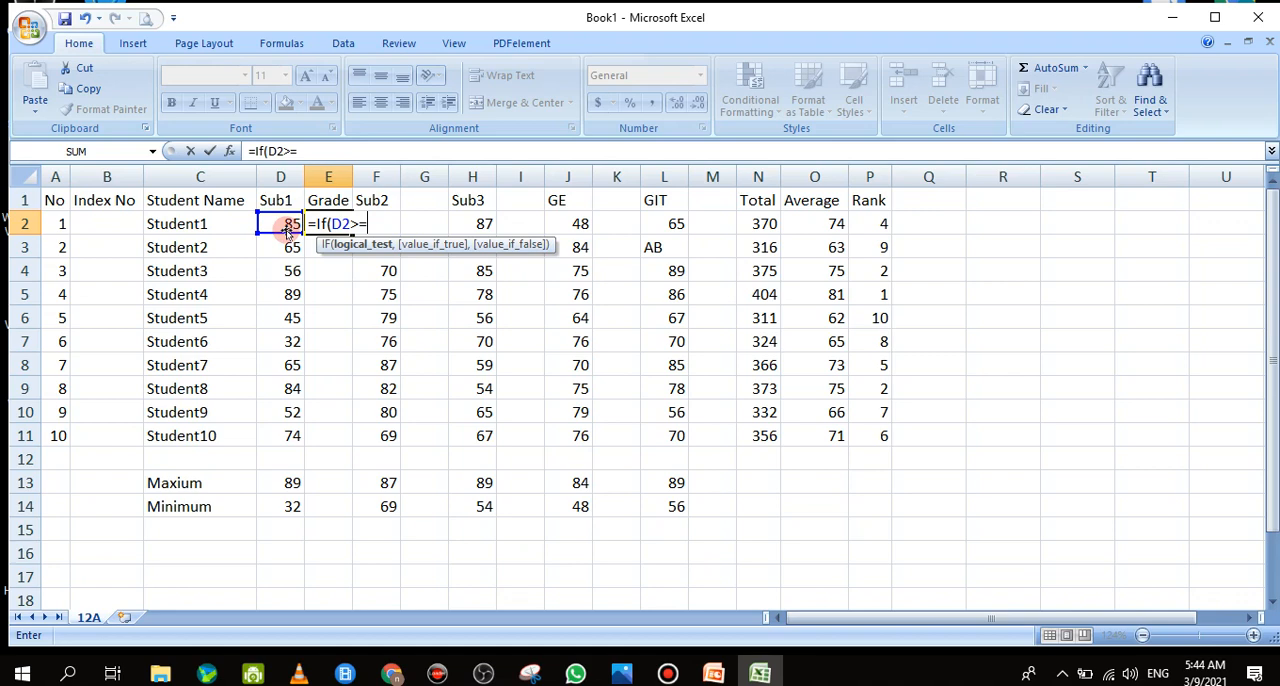
pyautogui.write('50,')
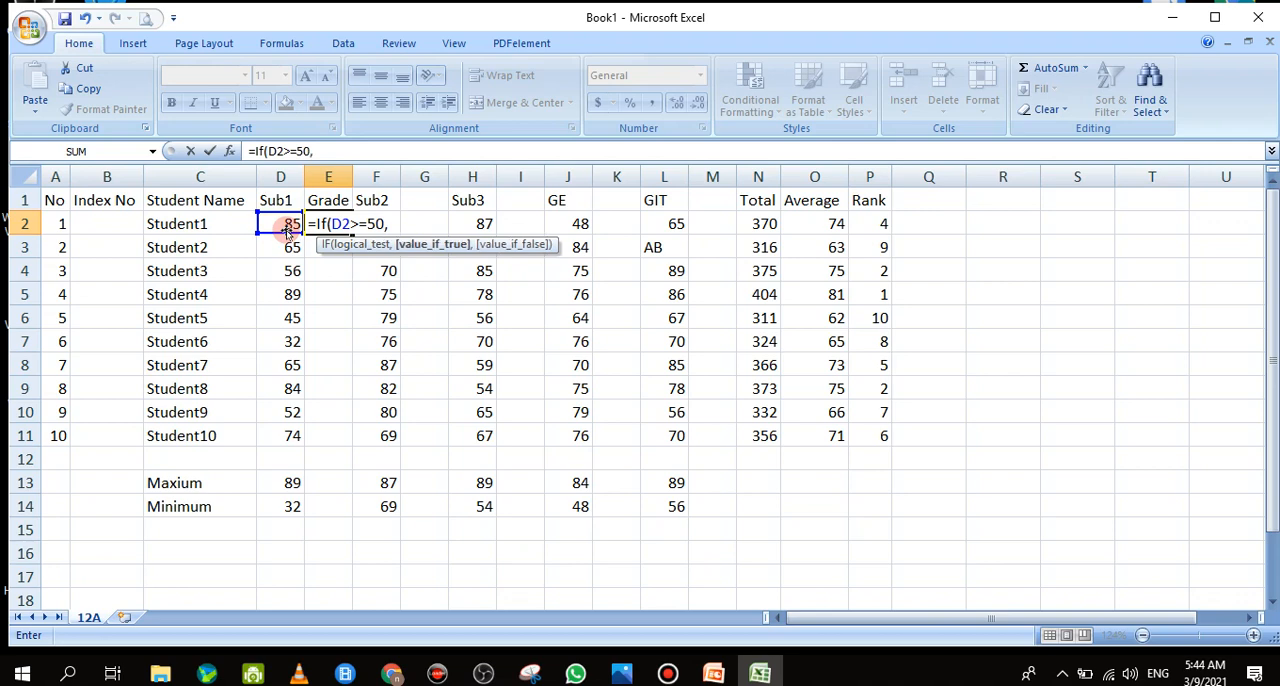
pyautogui.write('"Pass')
pyautogui.write('",')
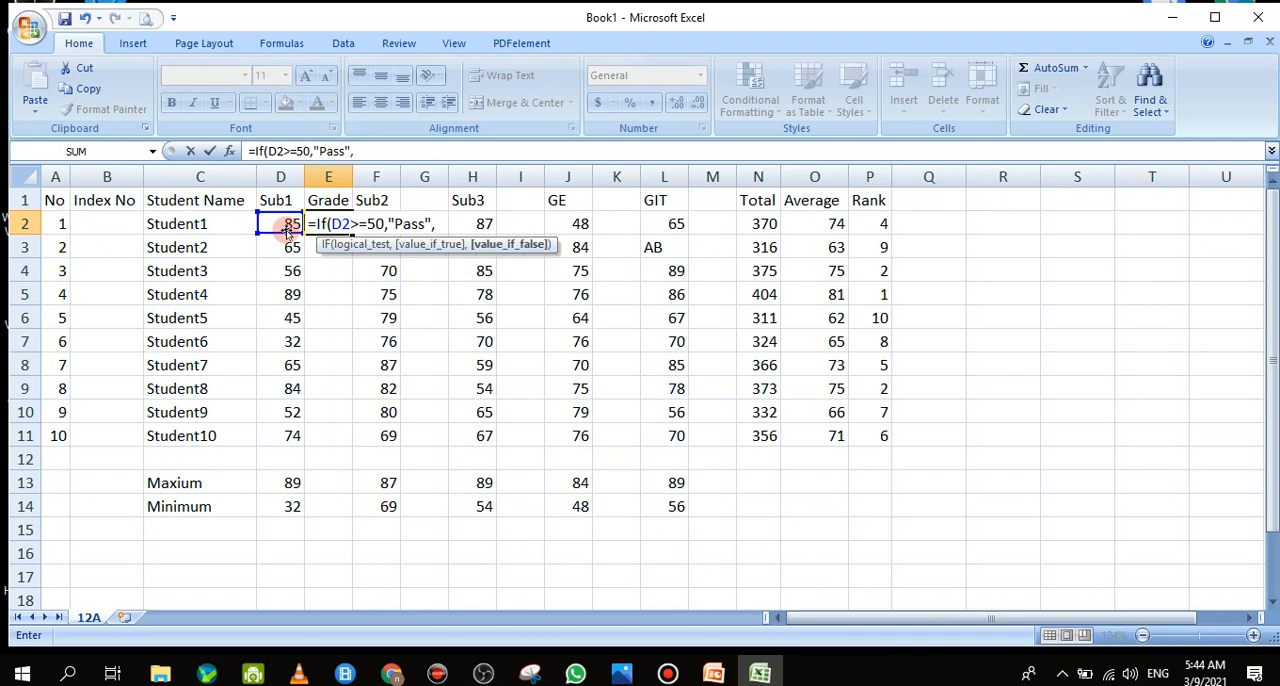
pyautogui.write('"Fail")')
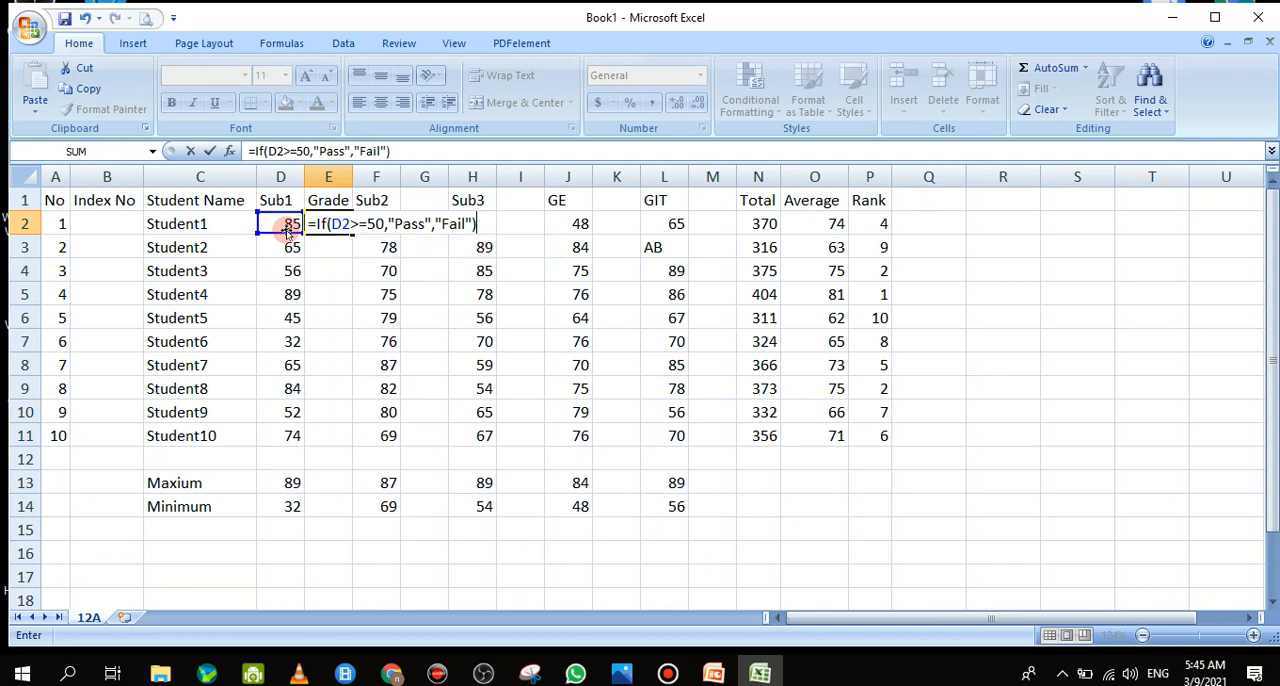
pyautogui.press('Return')
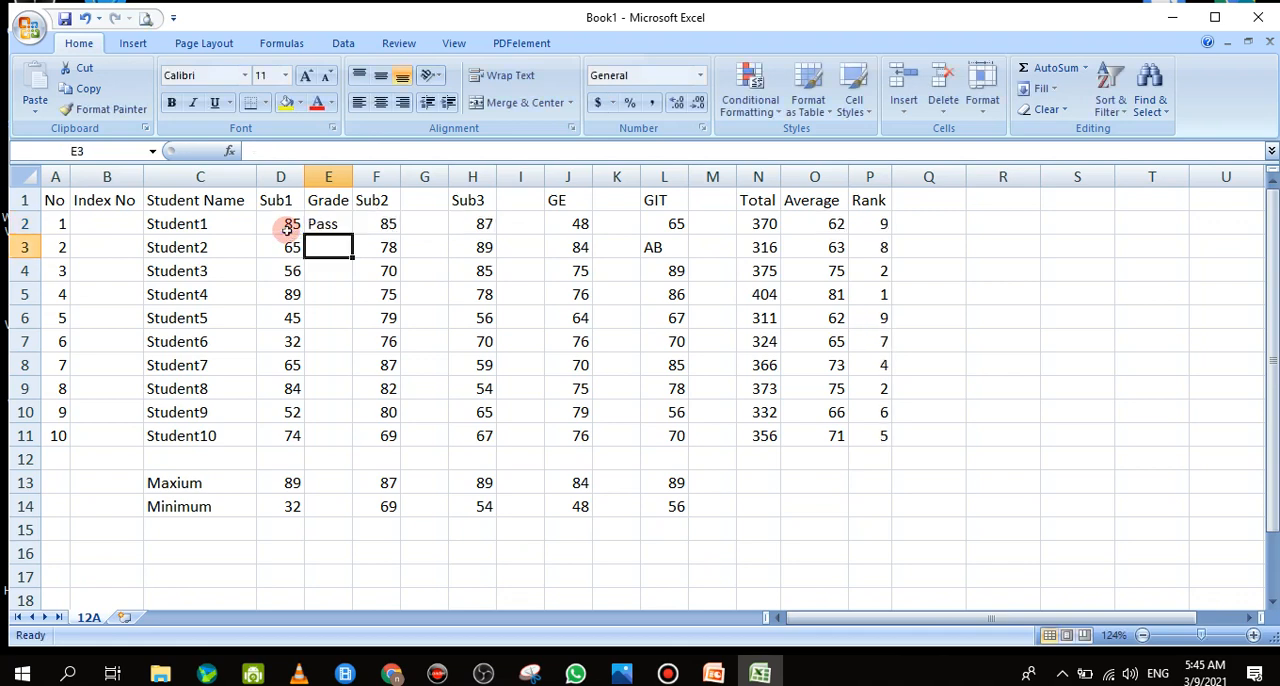
pyautogui.click(338, 223)
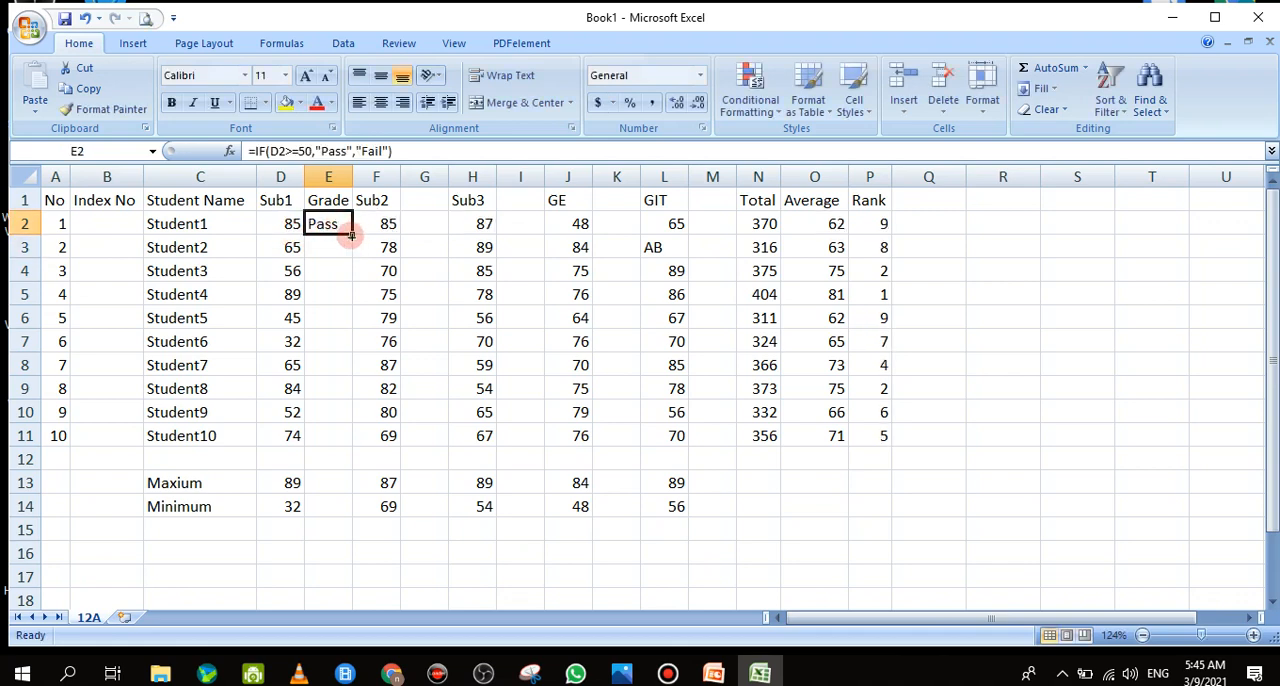
pyautogui.moveTo(351, 234); pyautogui.dragTo(329, 440)
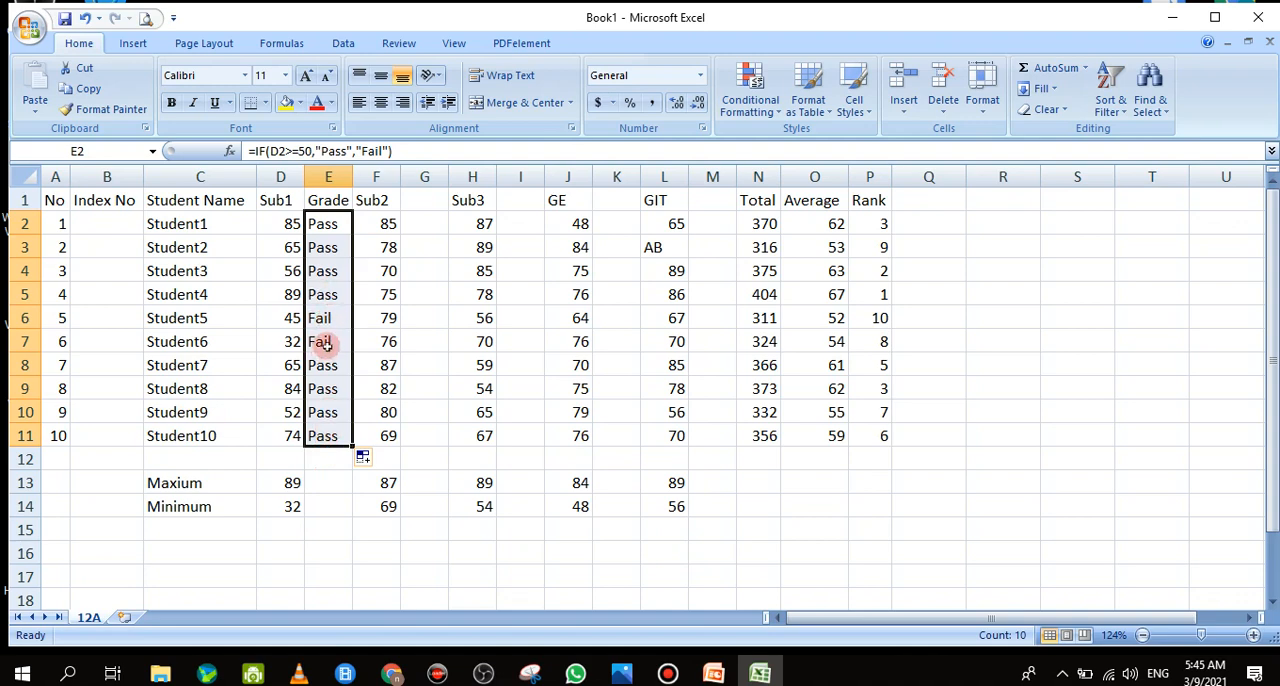
# Copy the whole Grade column E into the blank column G beside Sub2, and inspect the pasted formula in G2
pyautogui.rightClick(343, 179)
pyautogui.click(343, 181)
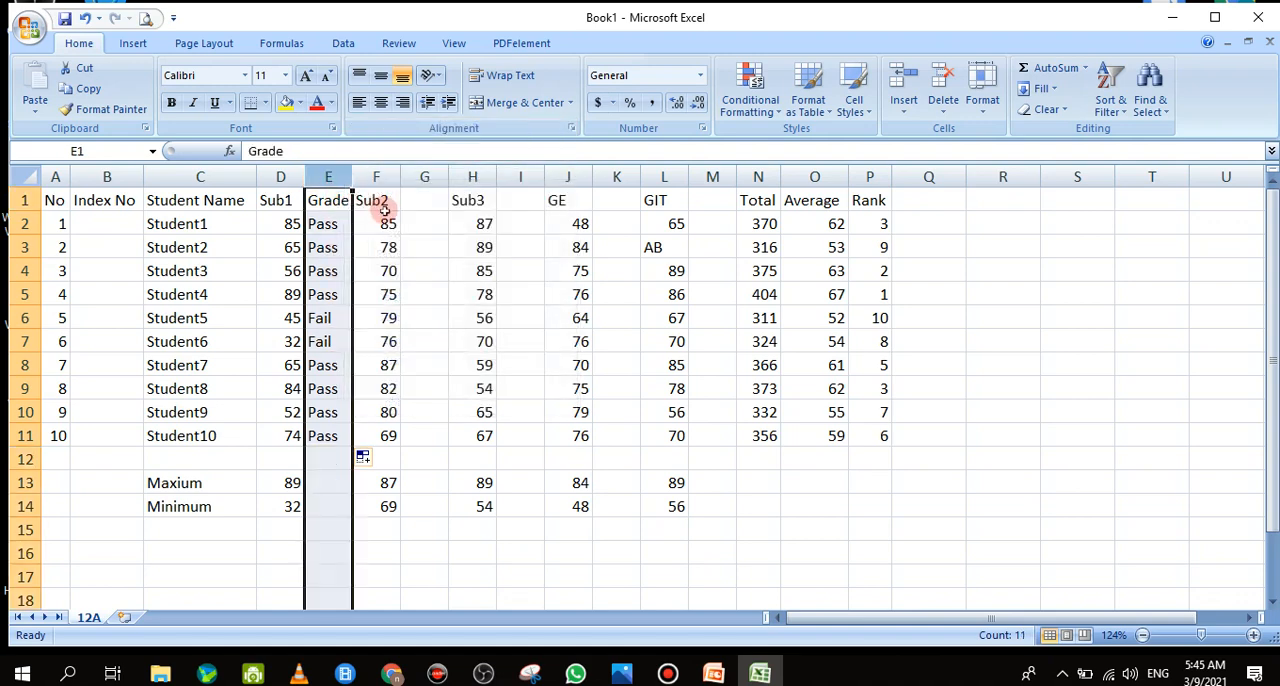
pyautogui.rightClick(337, 180)
pyautogui.click(382, 213)
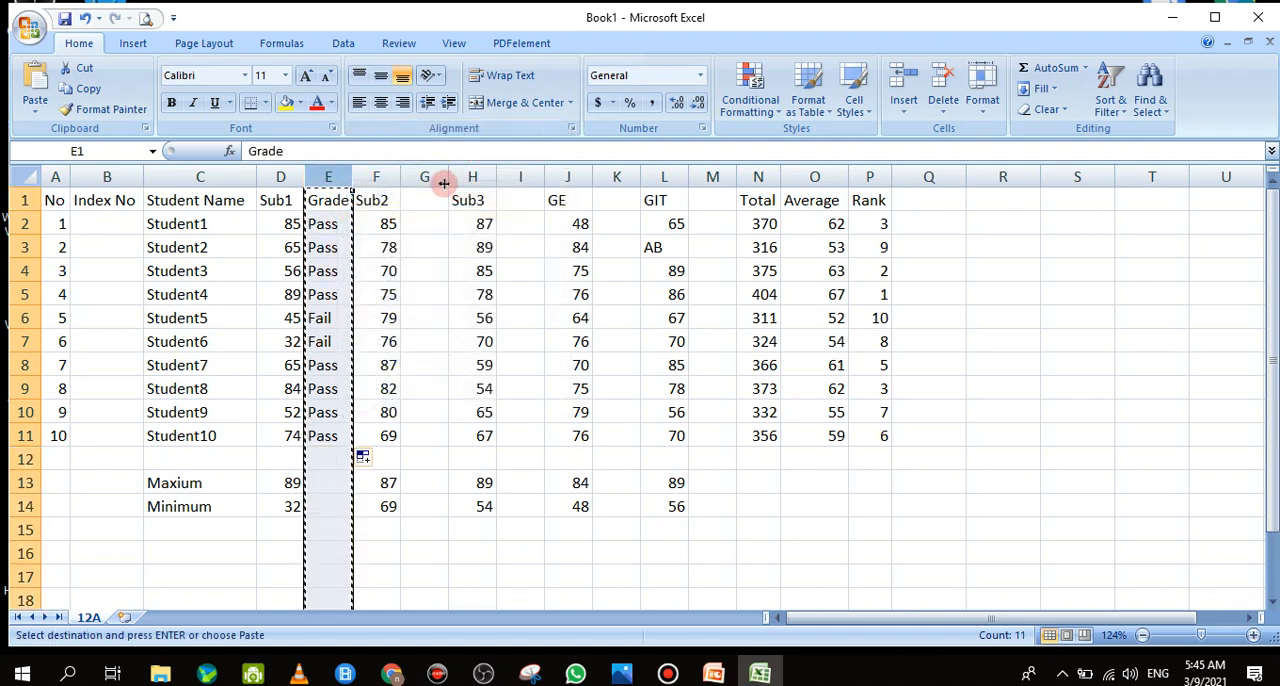
pyautogui.click(428, 178)
pyautogui.rightClick(440, 180)
pyautogui.click(476, 238)
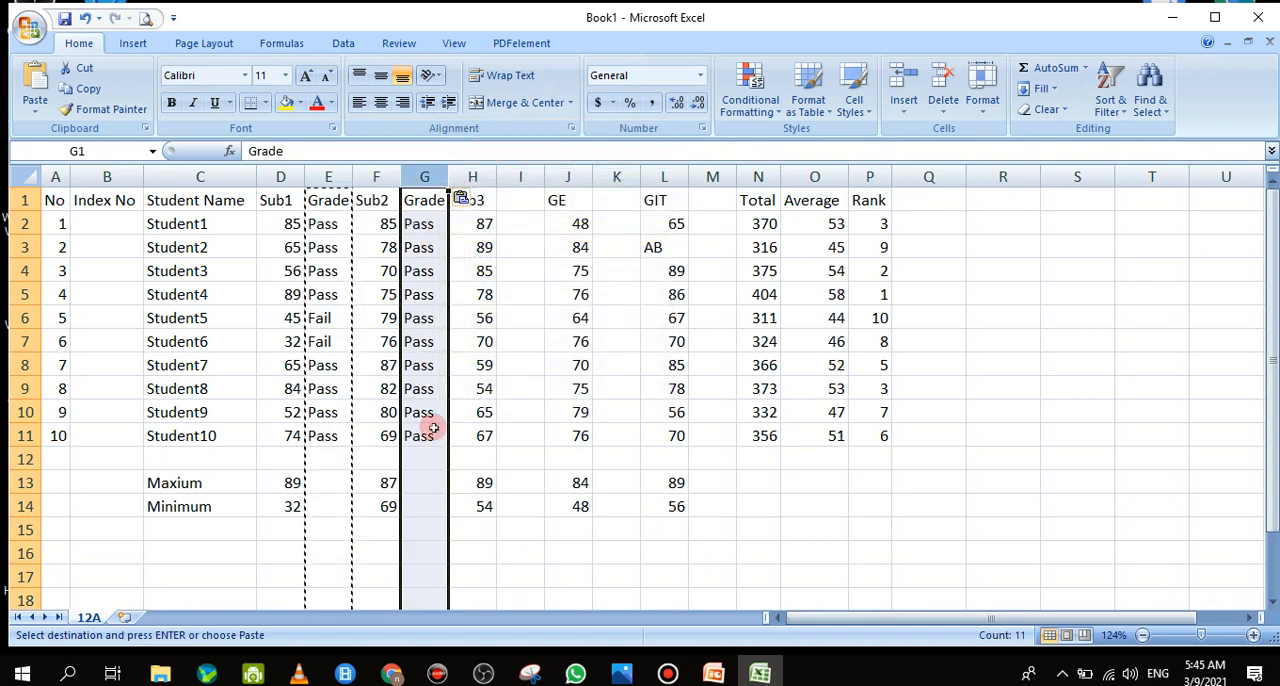
pyautogui.click(428, 227)
pyautogui.doubleClick(428, 227)
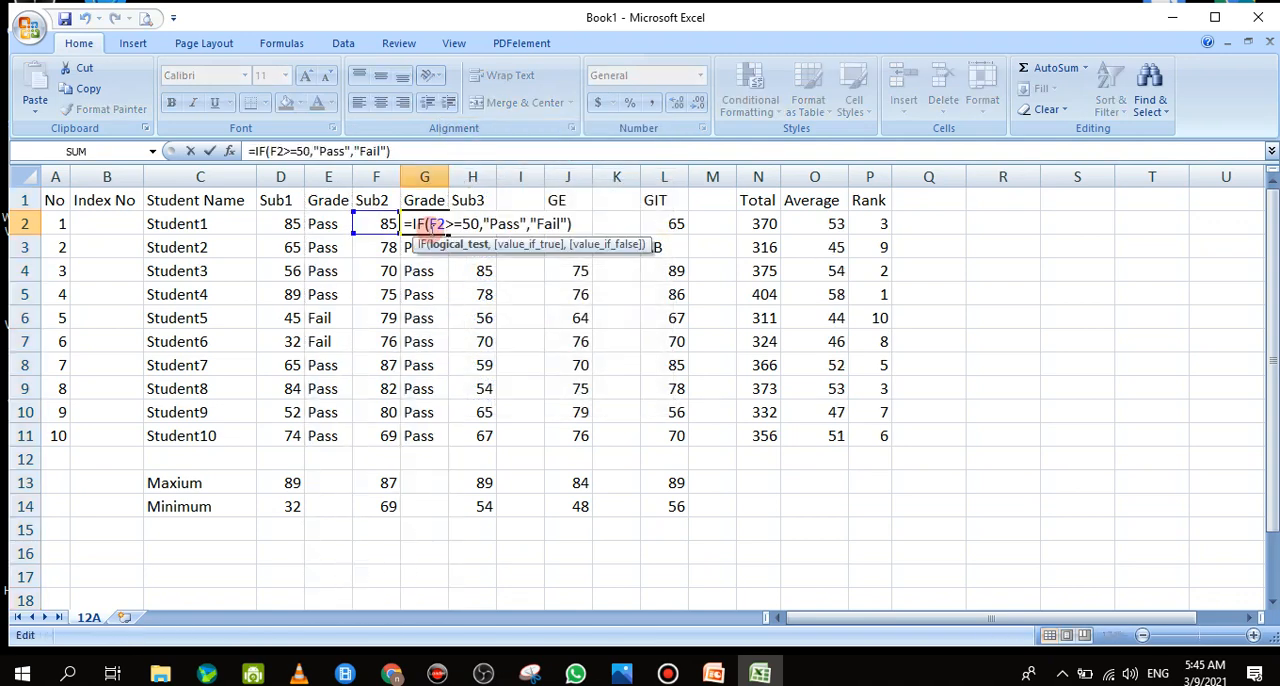
pyautogui.click(190, 151)
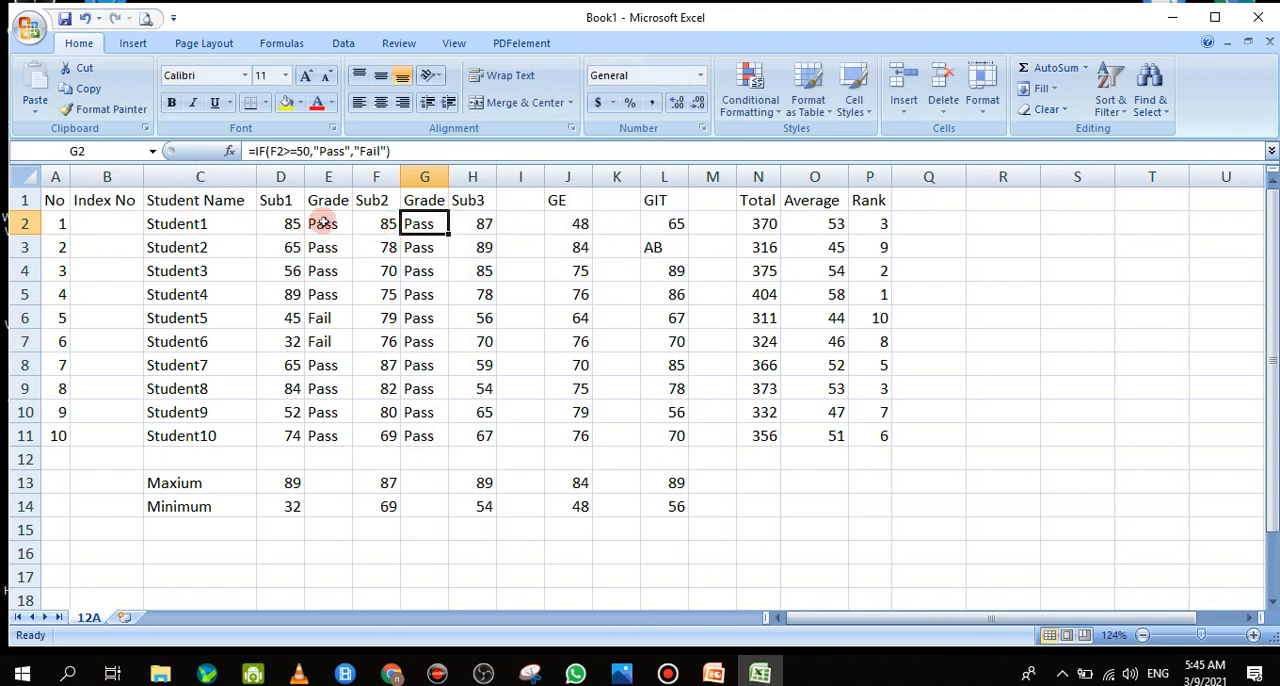
# Clear the Pass/Fail formulas from E2:E11 and G2:G11, keeping the Grade headers
pyautogui.moveTo(322, 224); pyautogui.dragTo(331, 436)
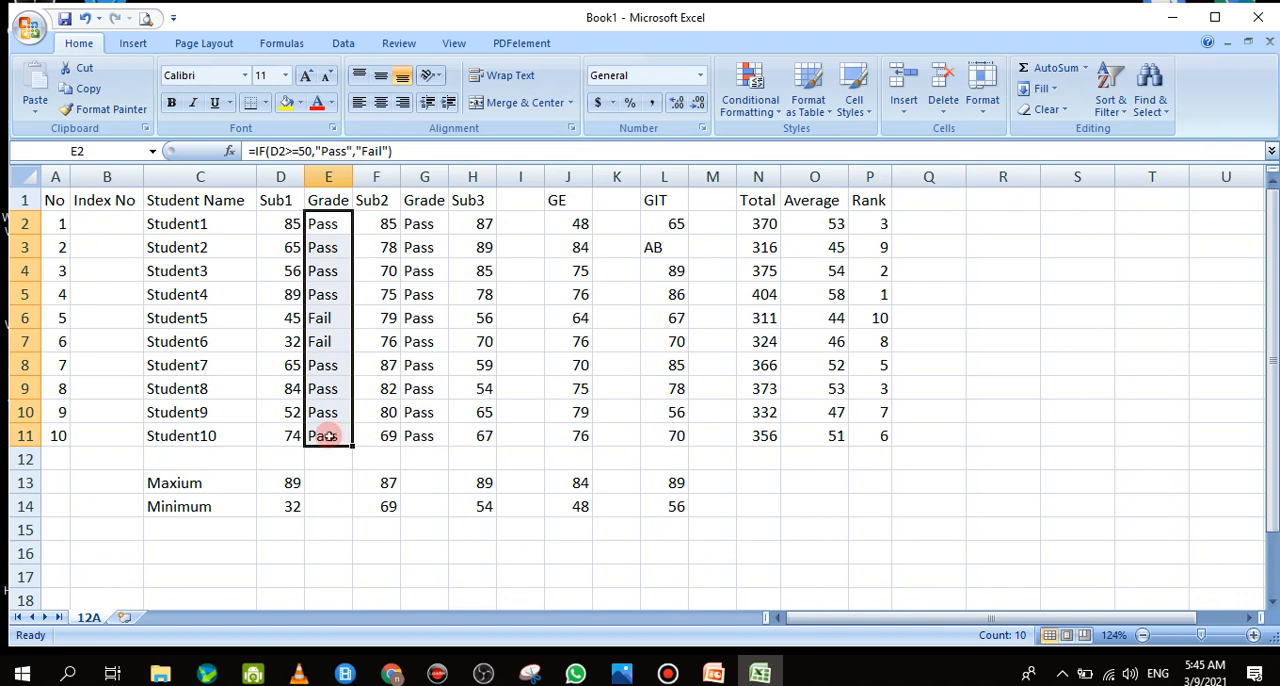
pyautogui.press('Delete')
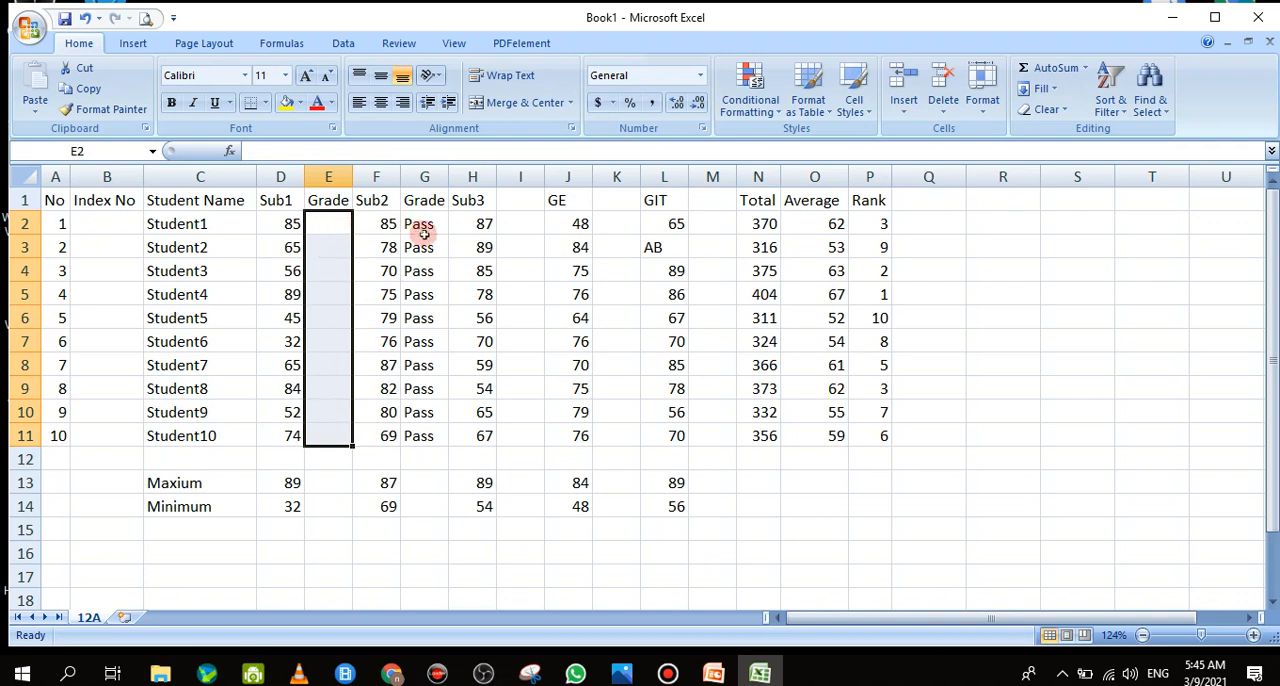
pyautogui.moveTo(424, 233); pyautogui.dragTo(415, 436)
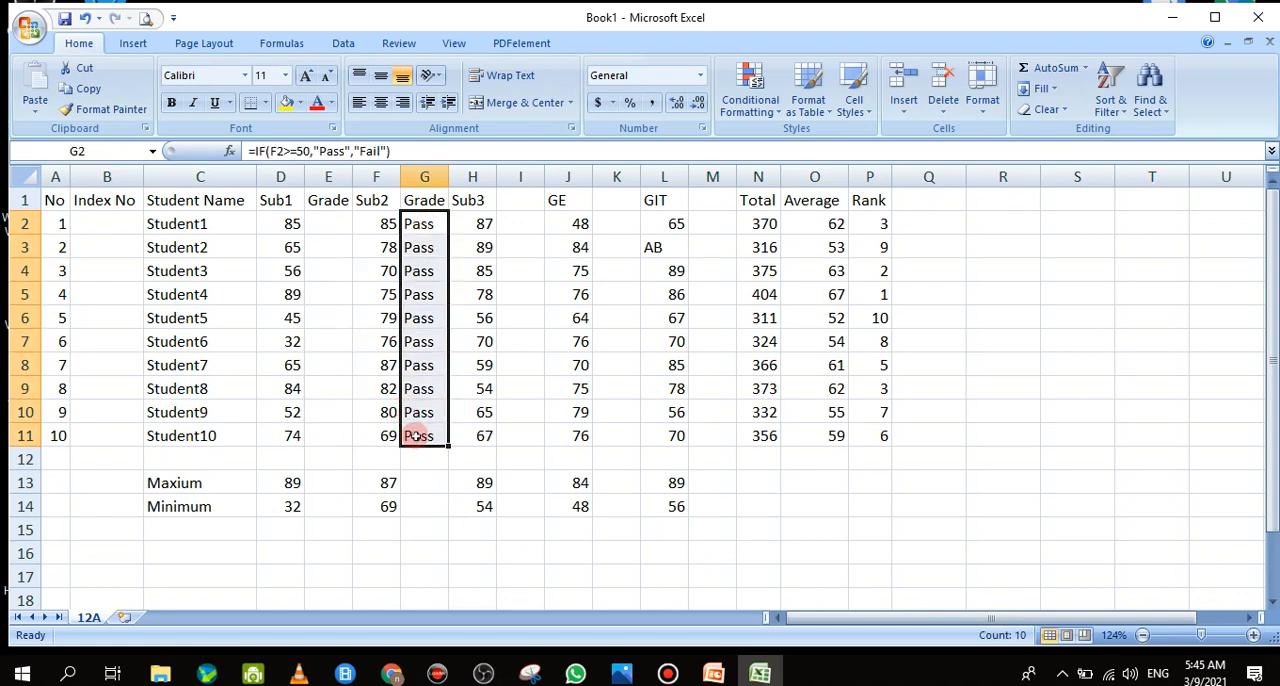
pyautogui.press('Delete')
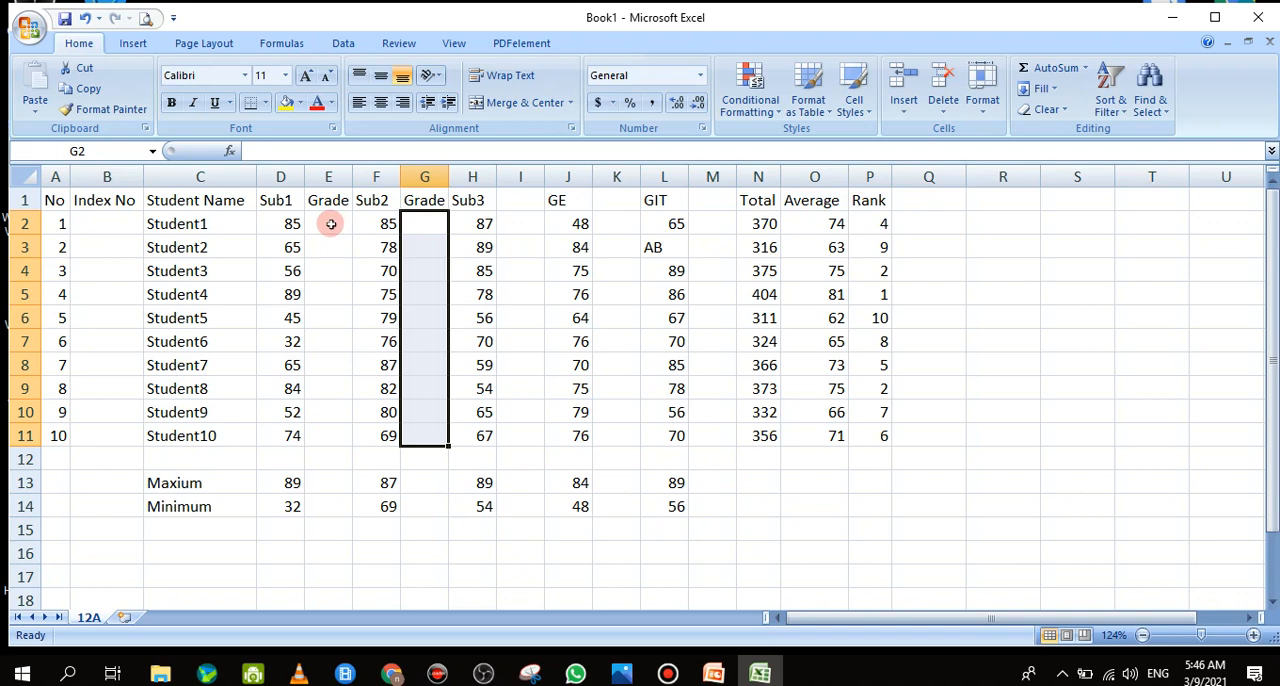
pyautogui.click(330, 224)
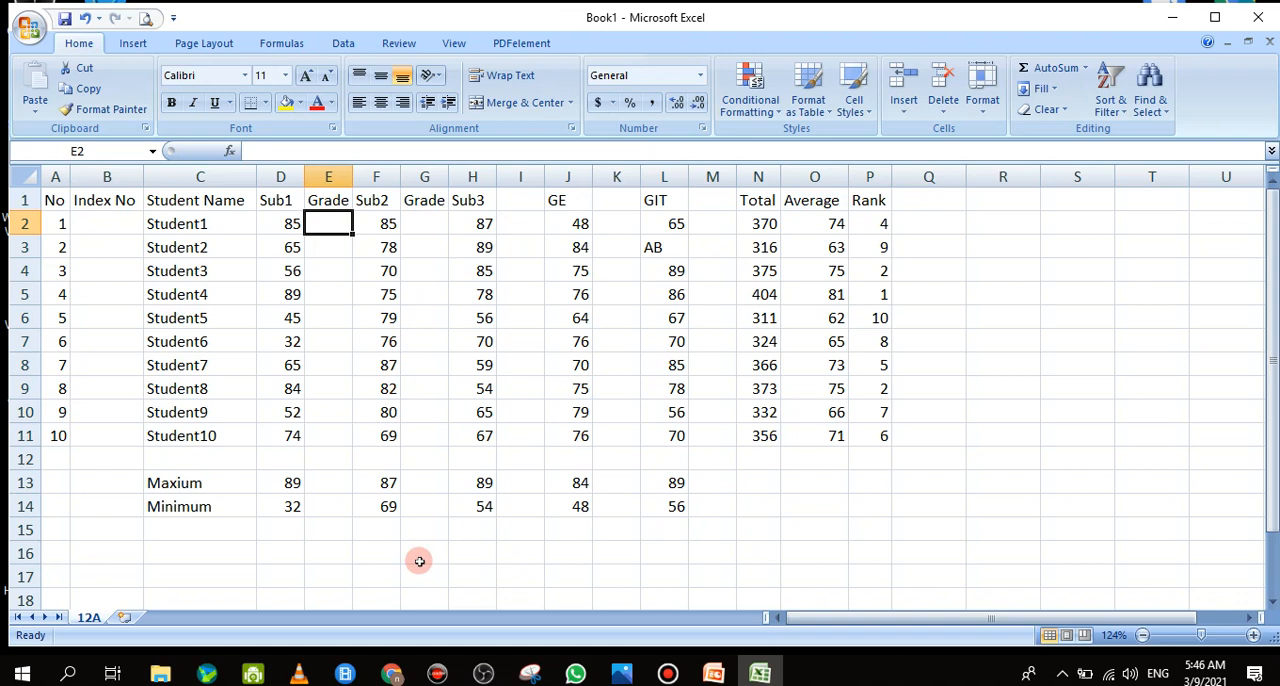
pyautogui.write('=')
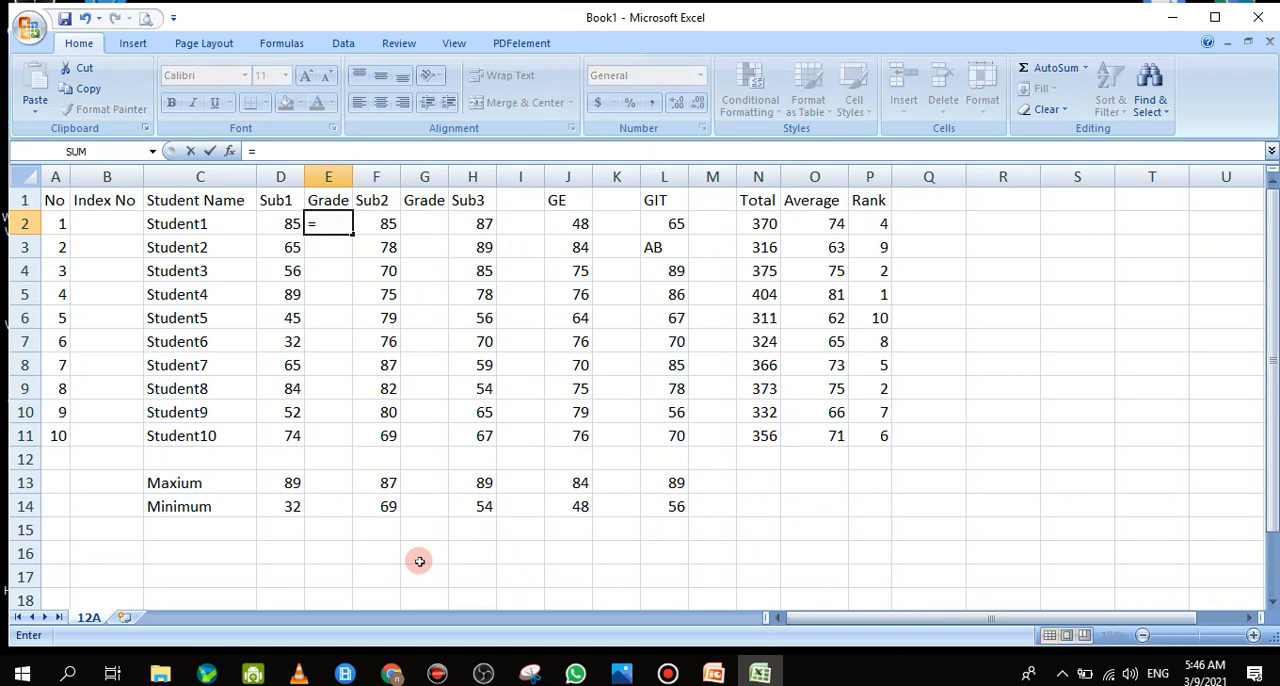
pyautogui.write('If')
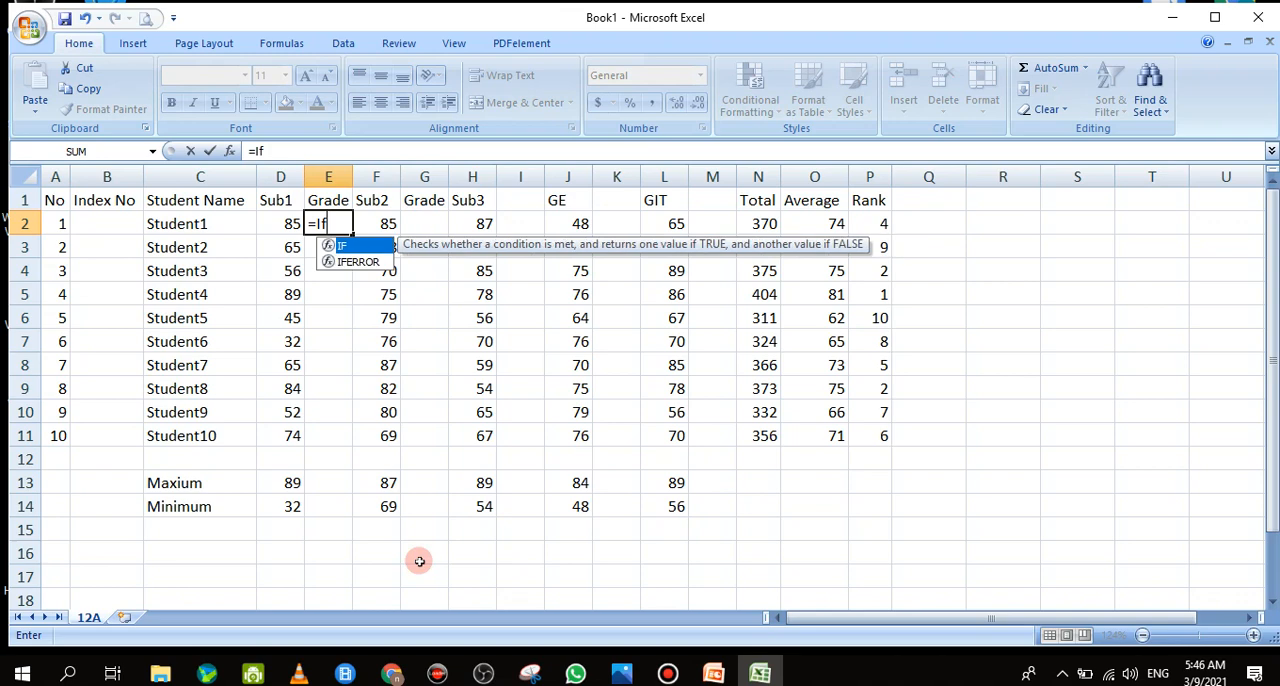
pyautogui.write('(')
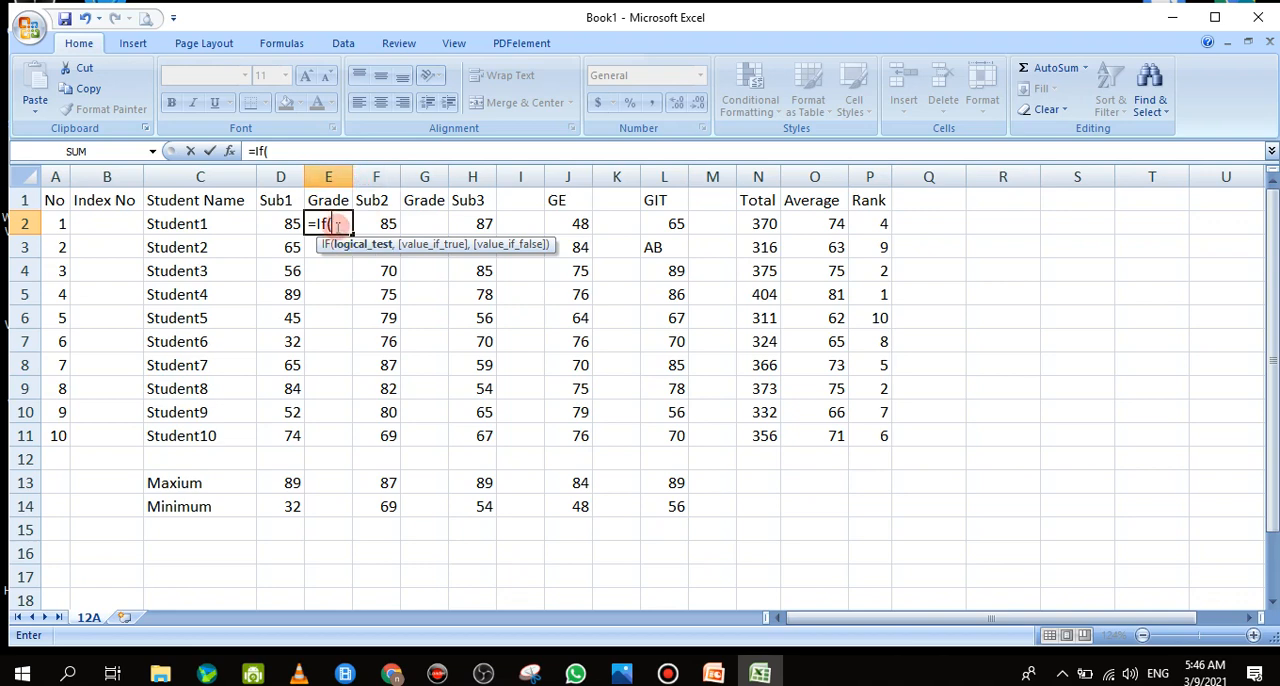
pyautogui.write('c')
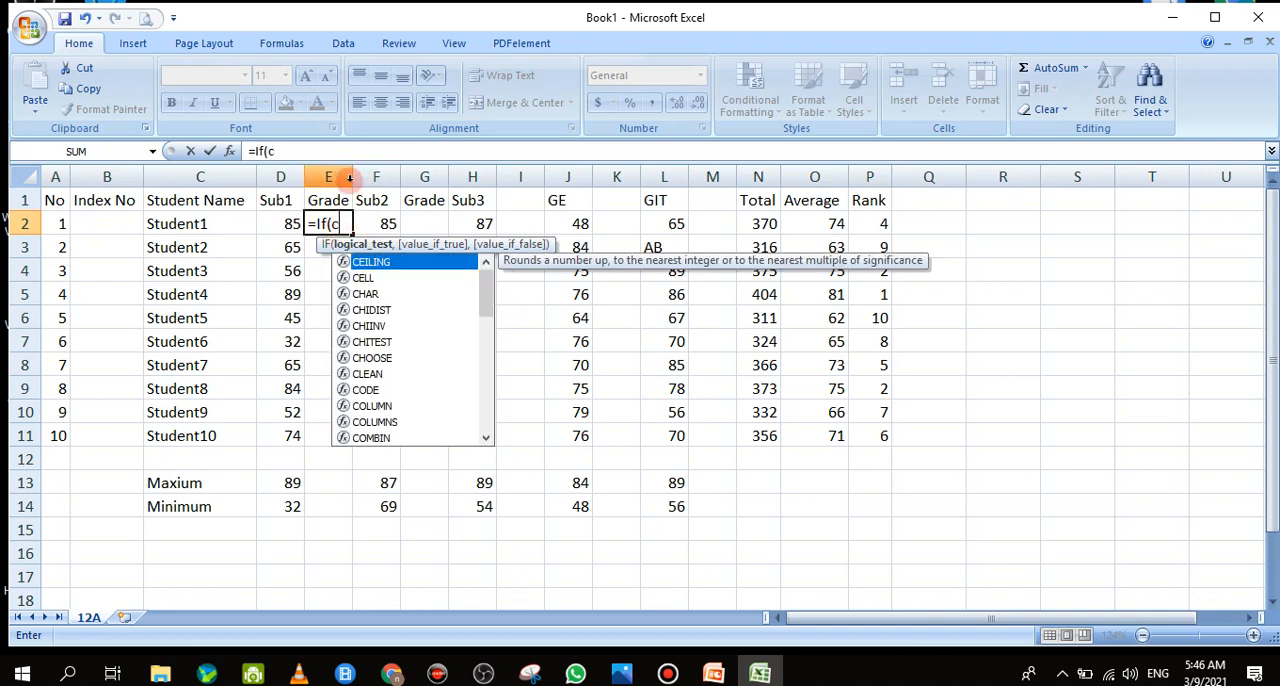
pyautogui.click(347, 178)
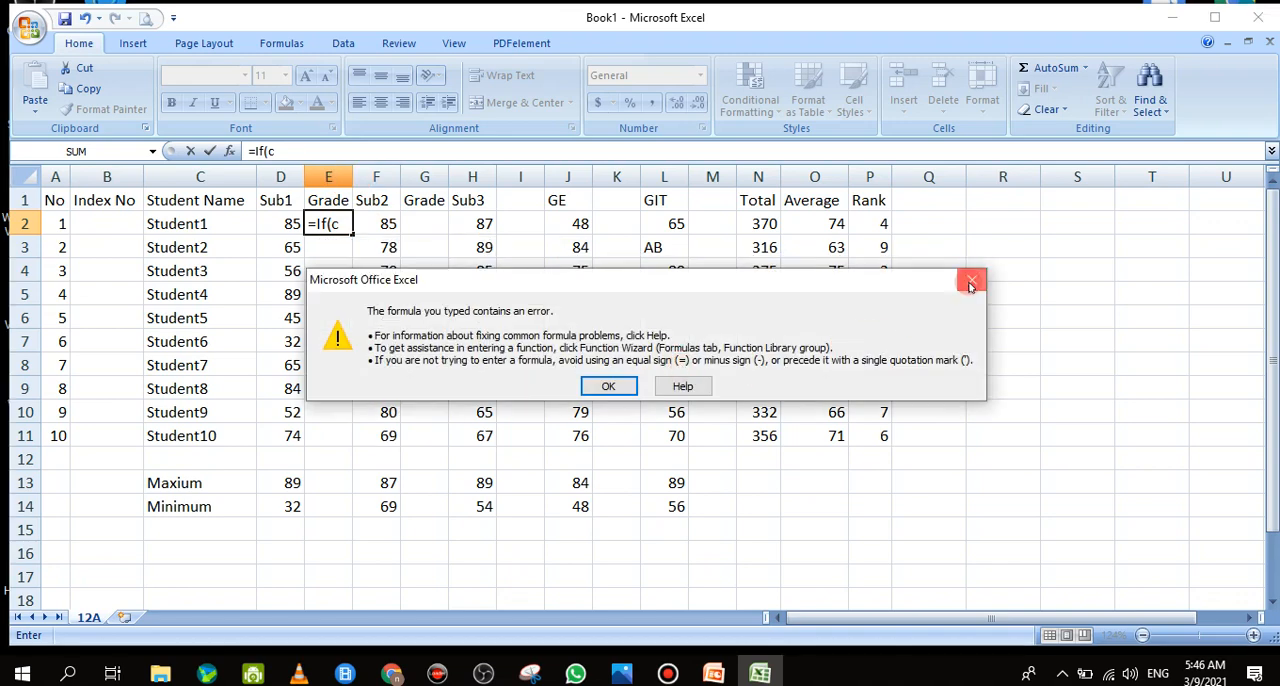
pyautogui.click(970, 283)
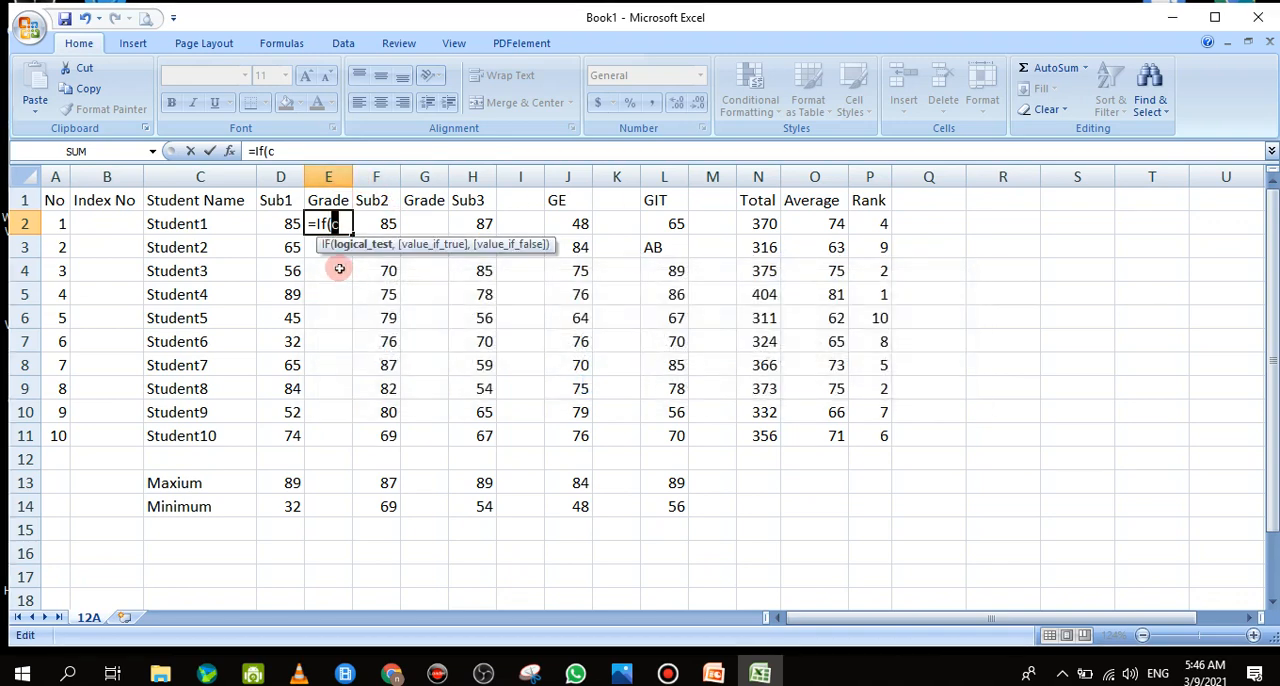
pyautogui.press('BackSpace')
pyautogui.press('BackSpace')
pyautogui.press('BackSpace')
pyautogui.press('Escape')
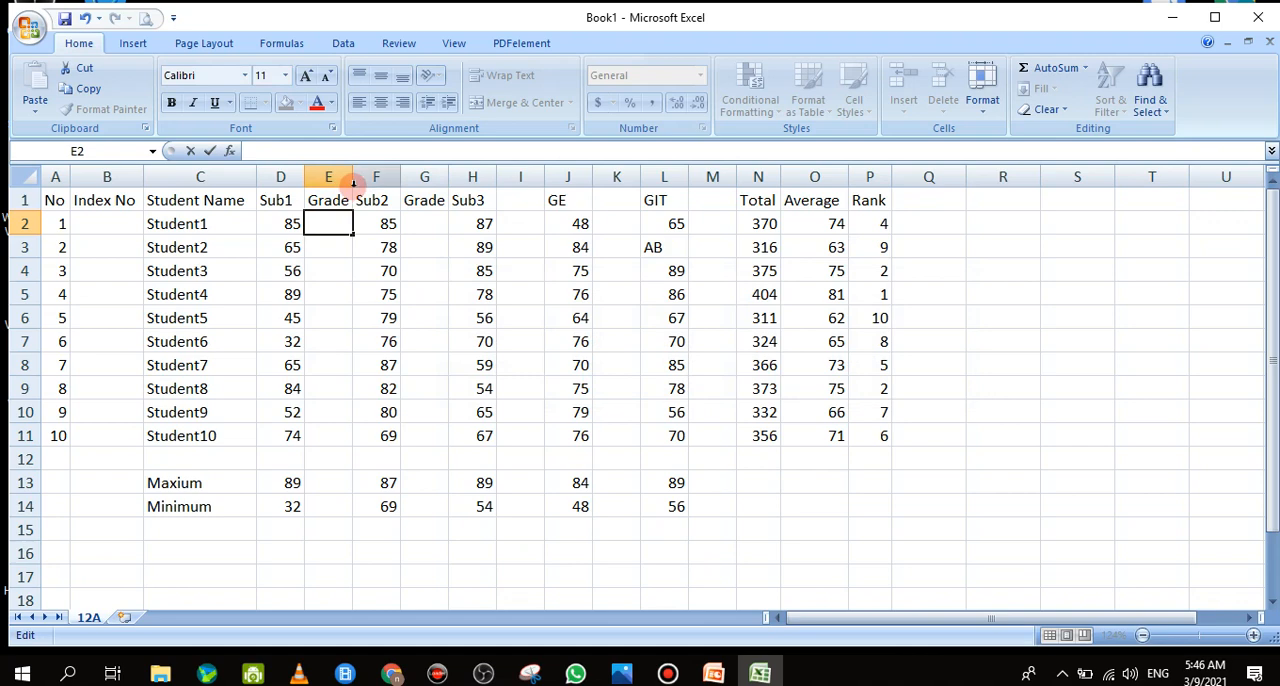
# Widen the Sub1 Grade column E to about thirteen times its width to make room for a long formula
pyautogui.click(328, 178)
pyautogui.moveTo(353, 178); pyautogui.dragTo(973, 226)
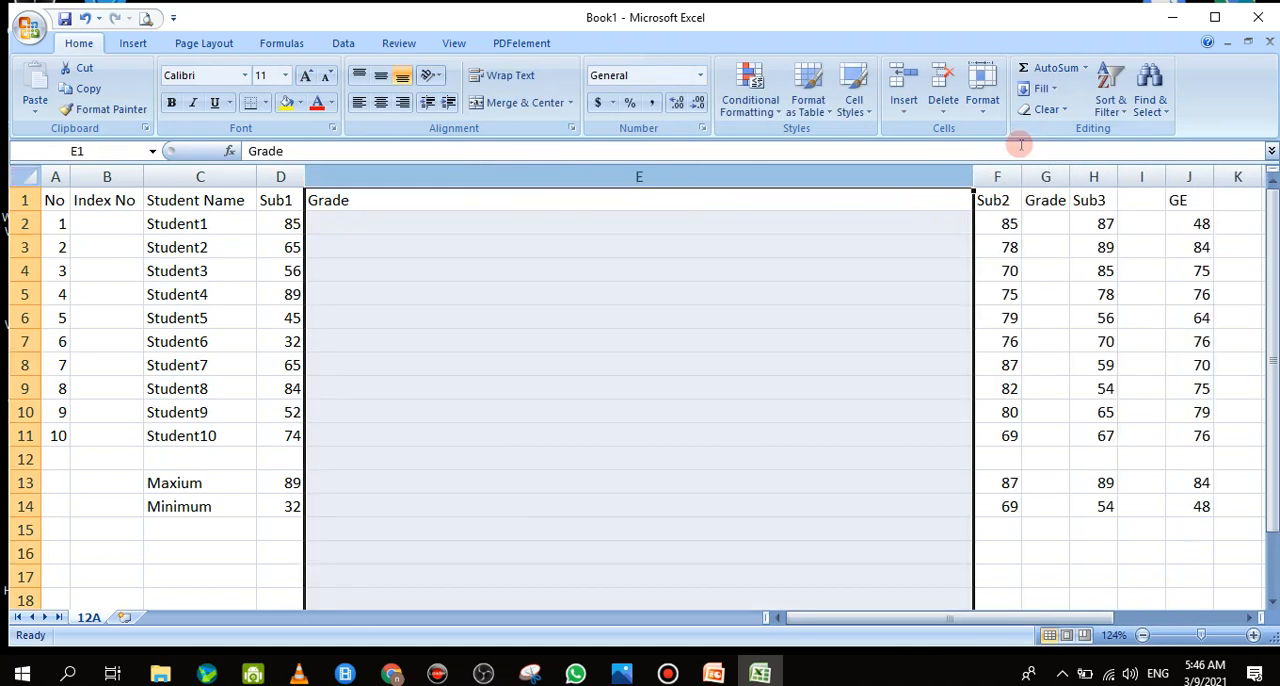
pyautogui.moveTo(970, 178); pyautogui.dragTo(922, 180)
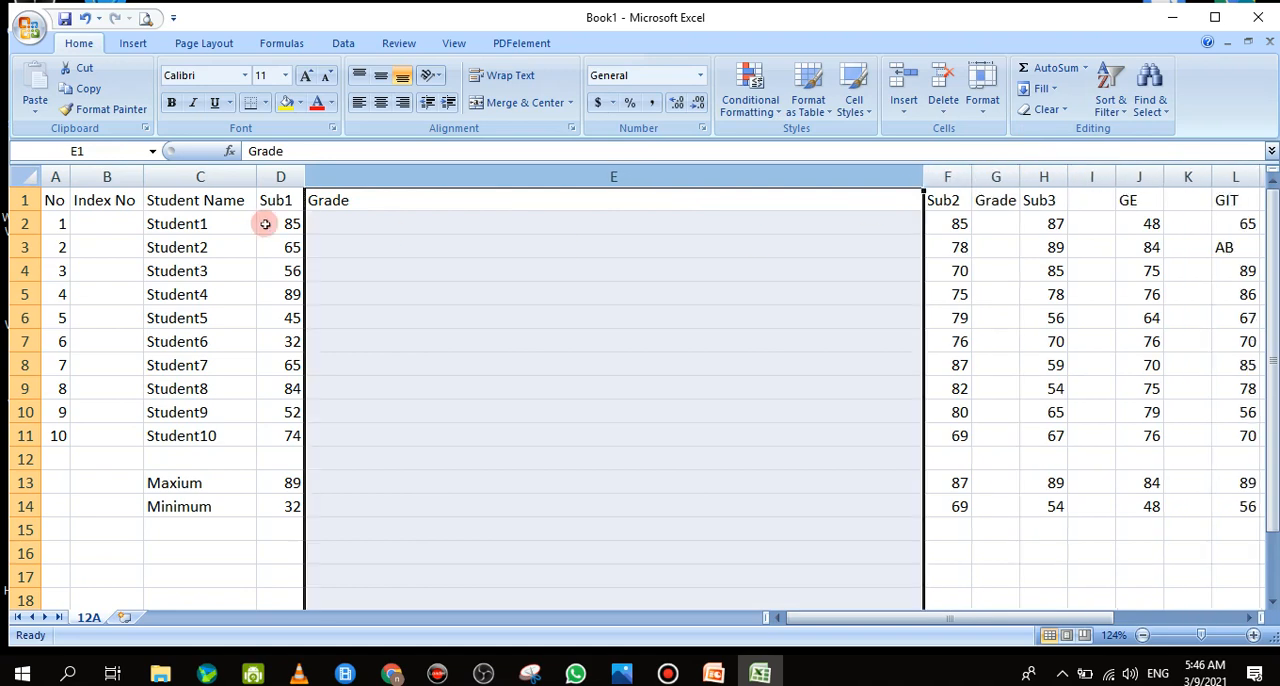
# Begin an IF formula in E2 with Student1's Sub1 mark, D2, as the start of its logical test
pyautogui.click(324, 224)
pyautogui.write('=')
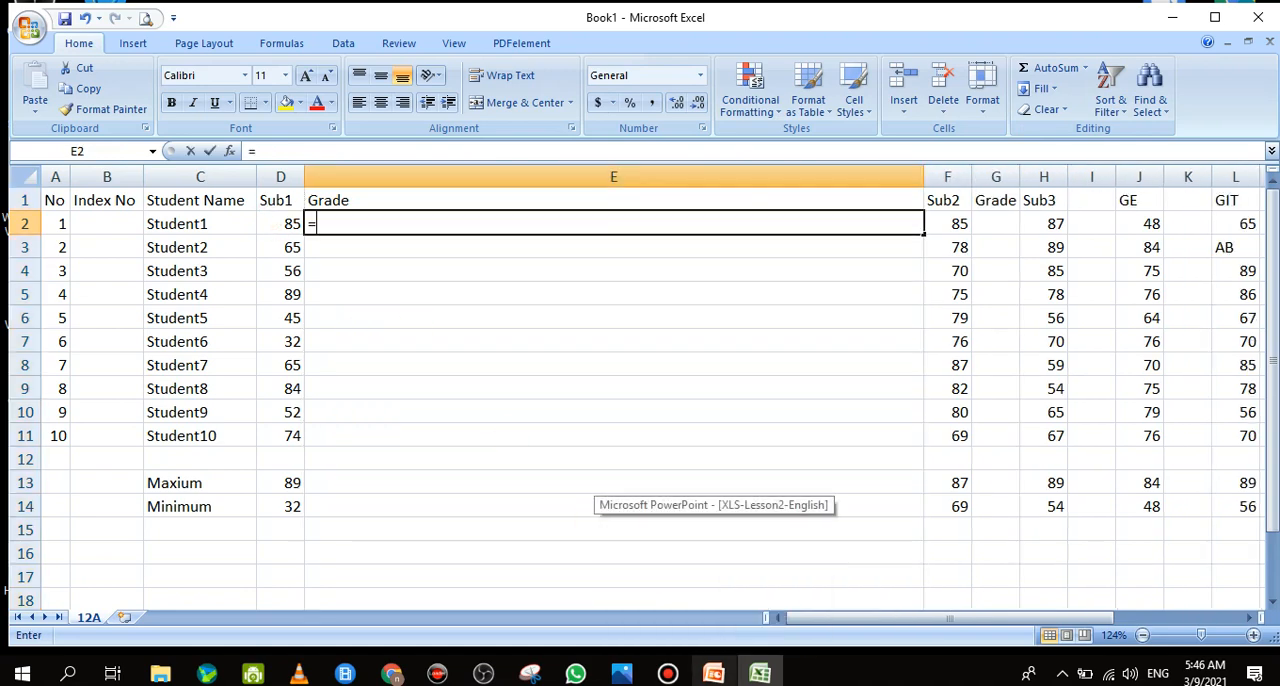
pyautogui.write('i')
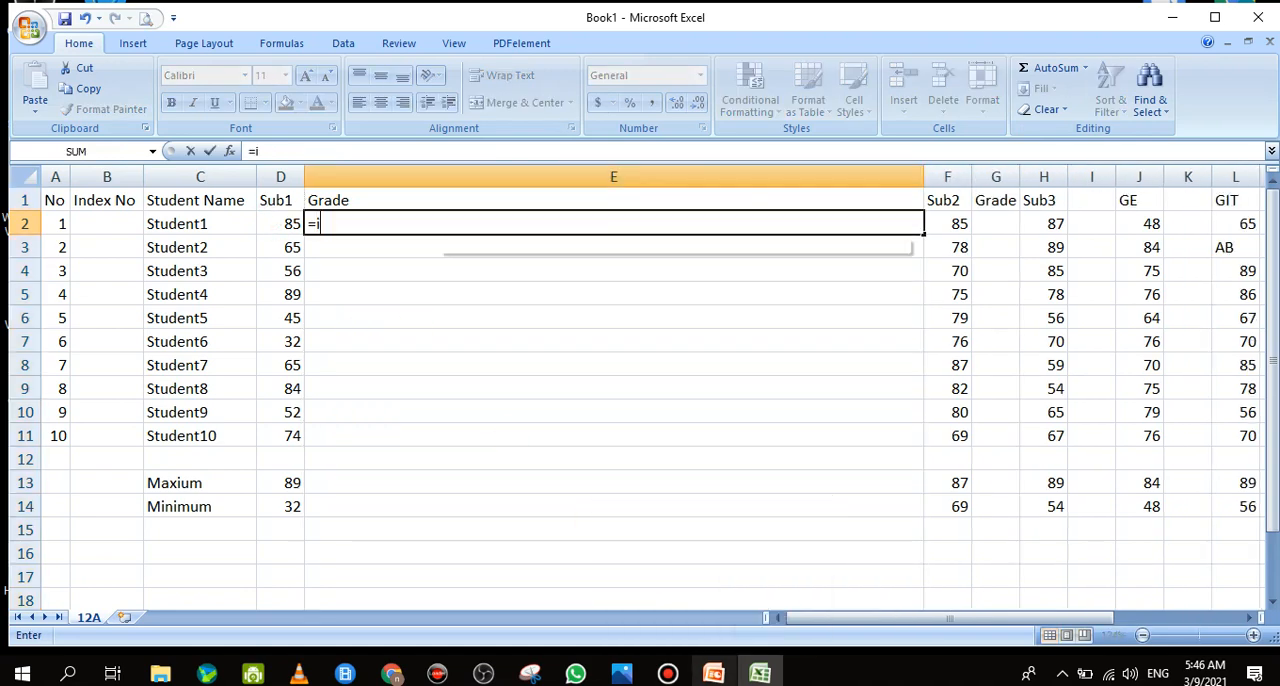
pyautogui.write('f(')
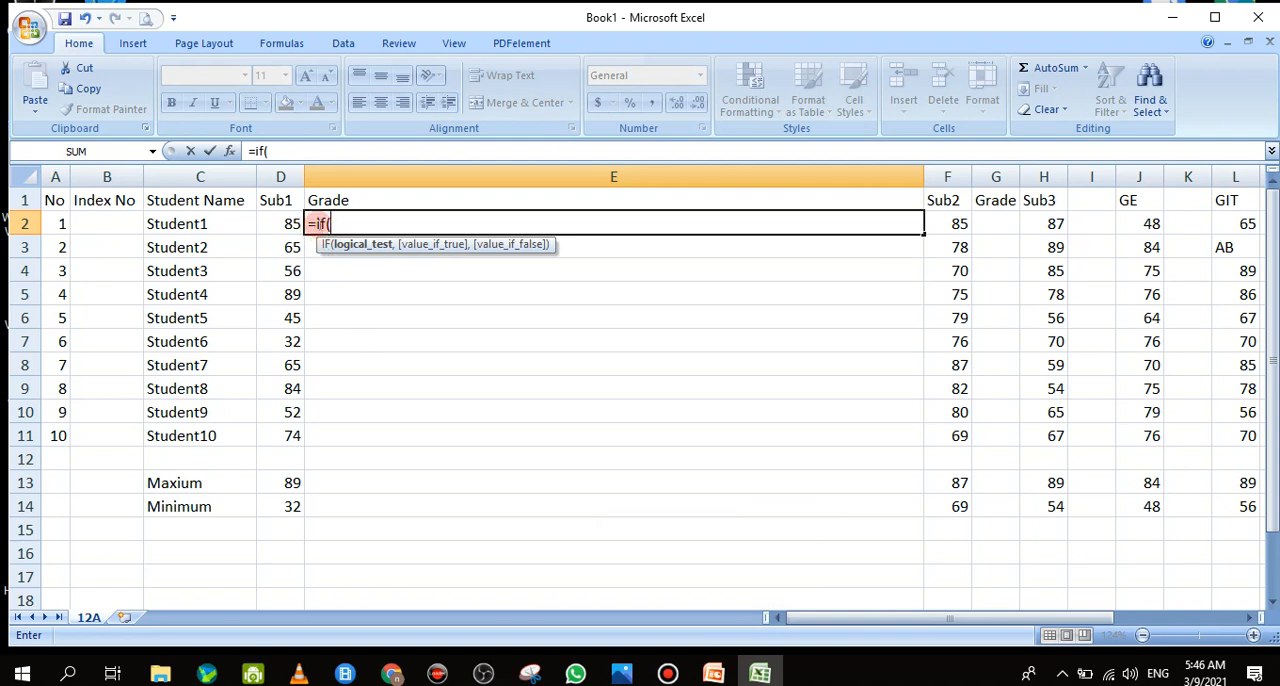
pyautogui.click(291, 226)
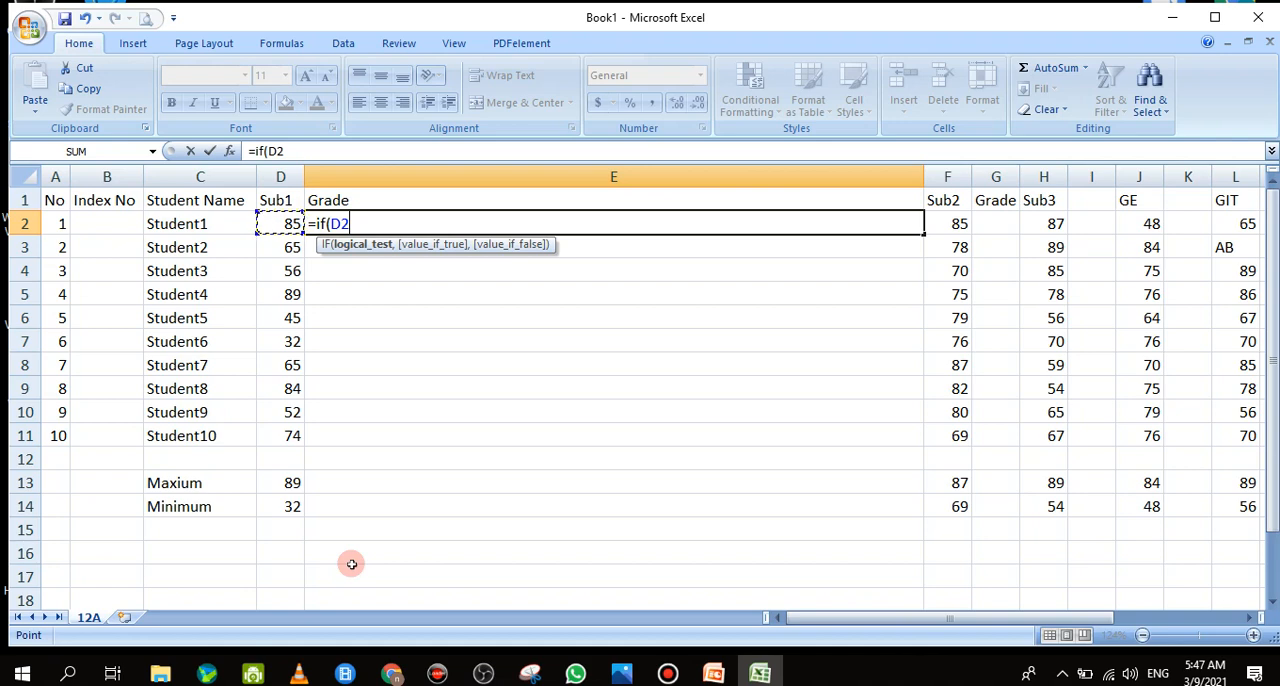
# Complete the first IF condition in E2 with >=75 and the result "A", leaving the false value open
pyautogui.write('>=75,"A')
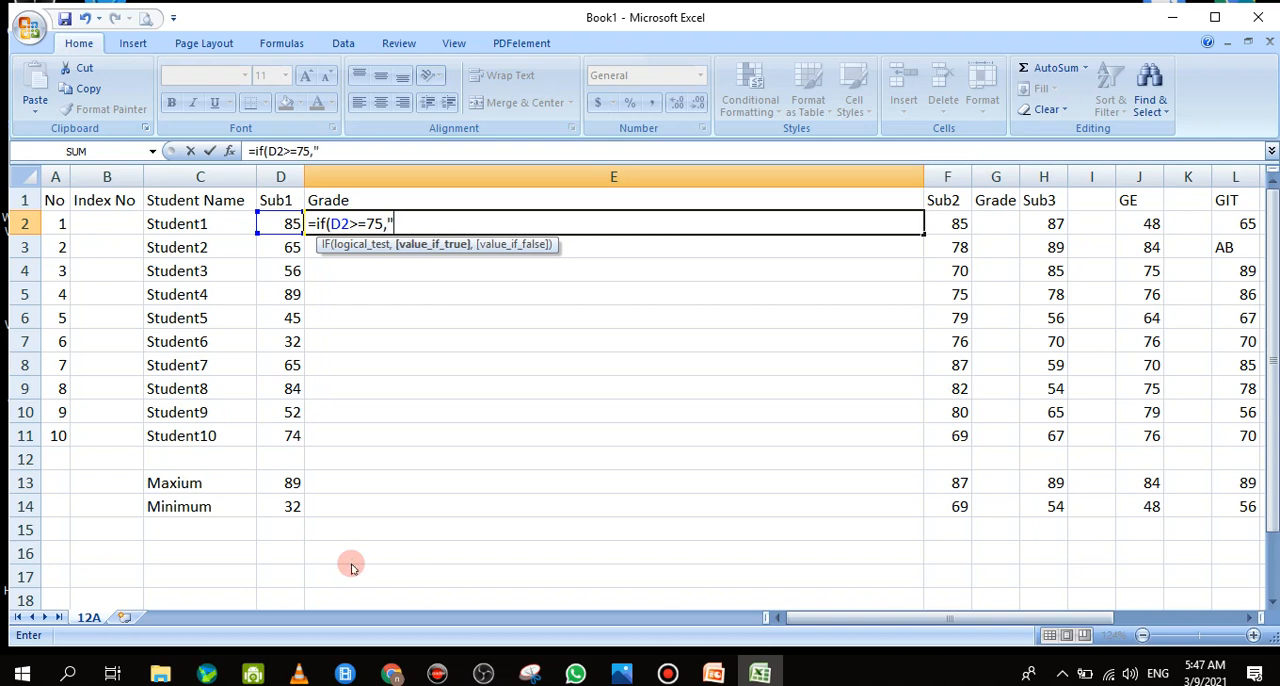
pyautogui.write('",')
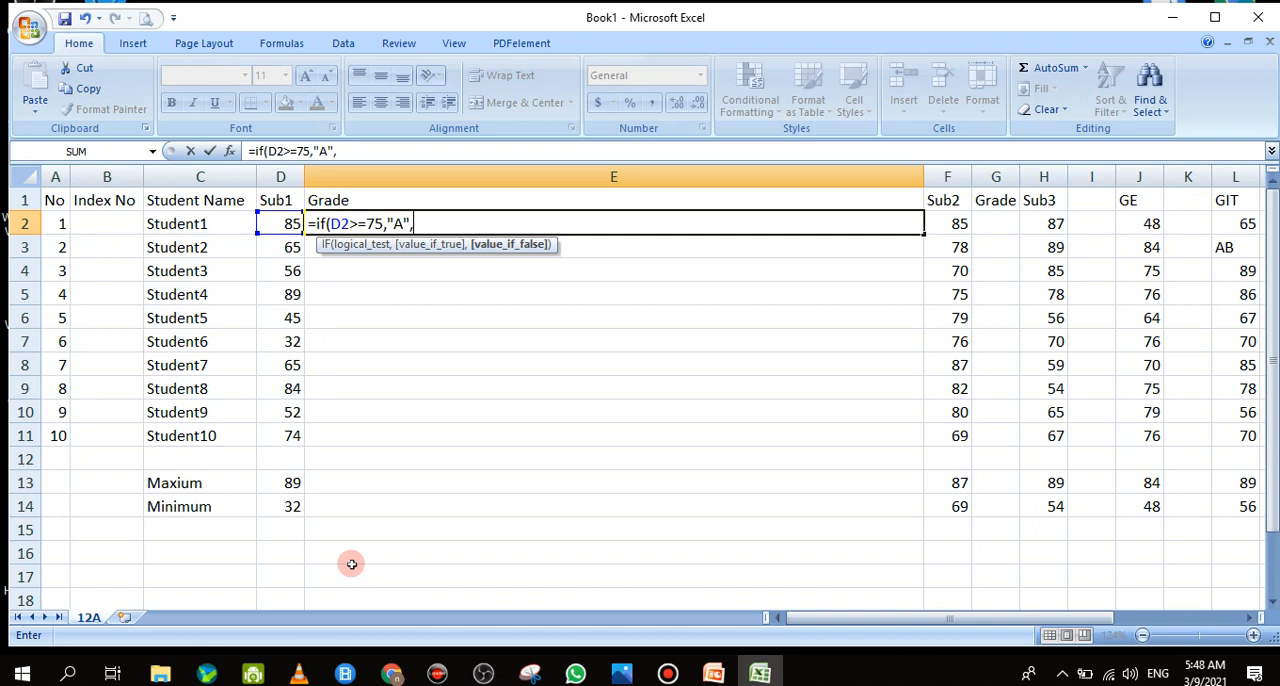
# Nest a second IF in the E2 formula that returns "B" when D2>=65
pyautogui.write('If')
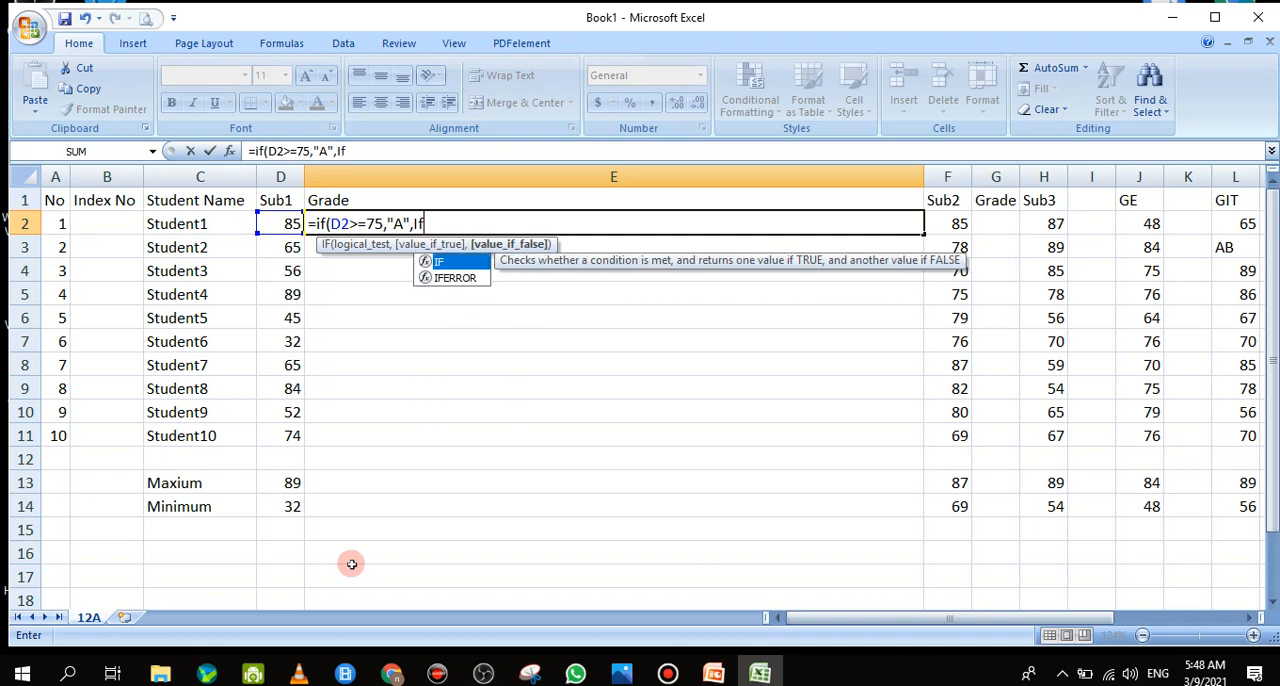
pyautogui.write('(')
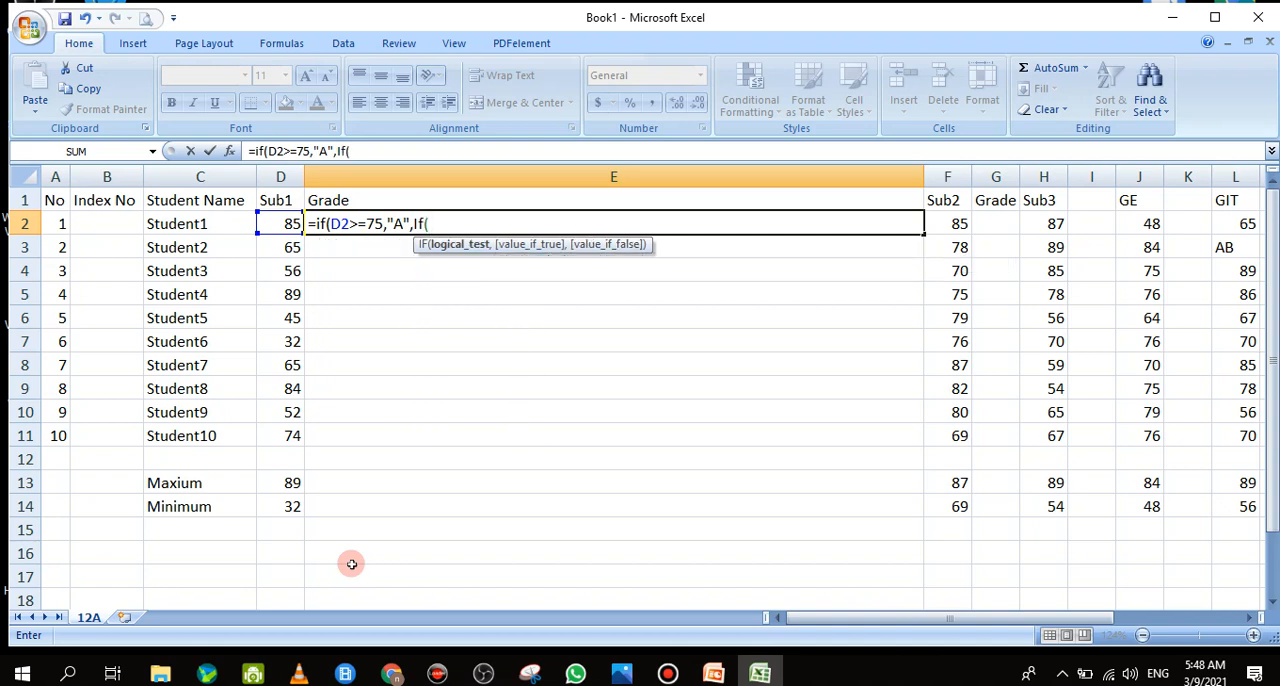
pyautogui.click(282, 222)
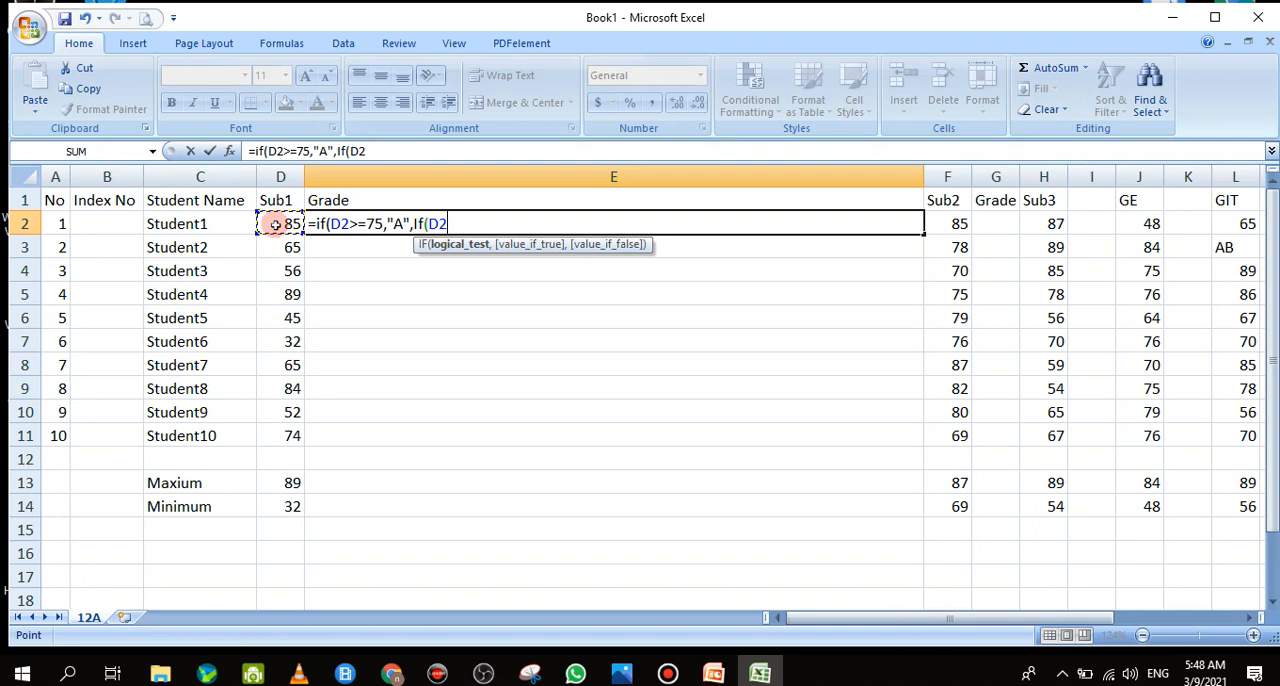
pyautogui.write('>=')
pyautogui.write('65,"B')
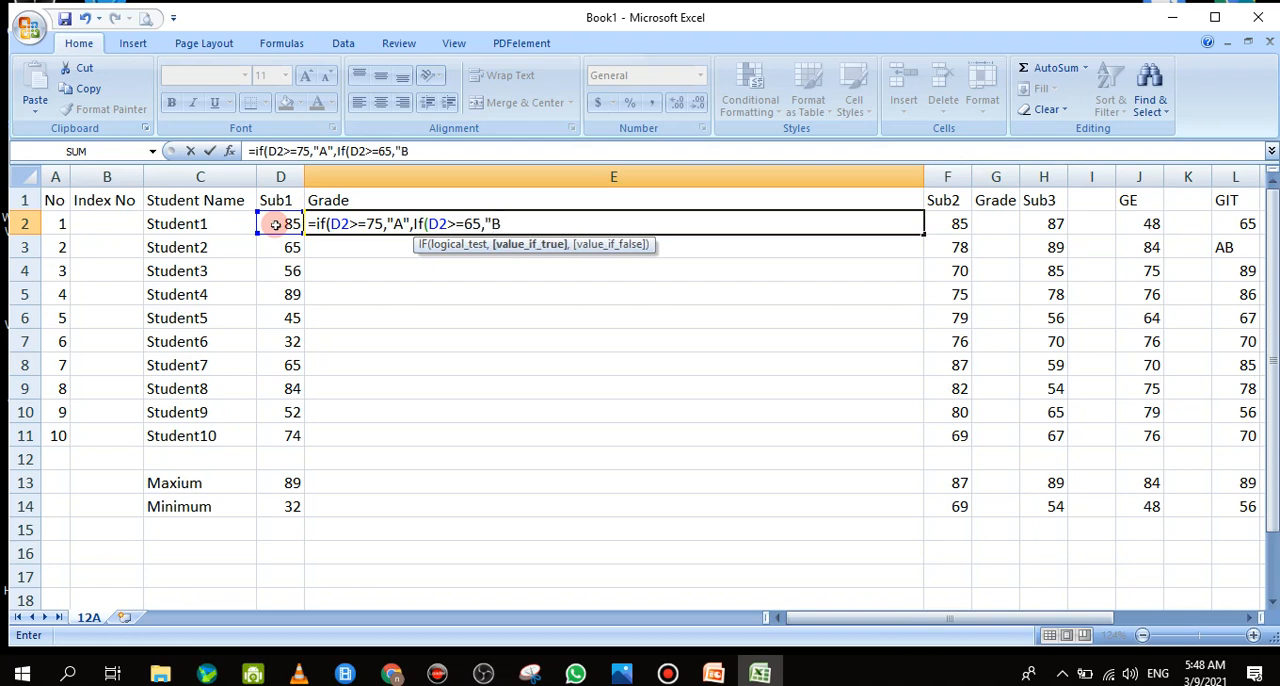
pyautogui.write('",')
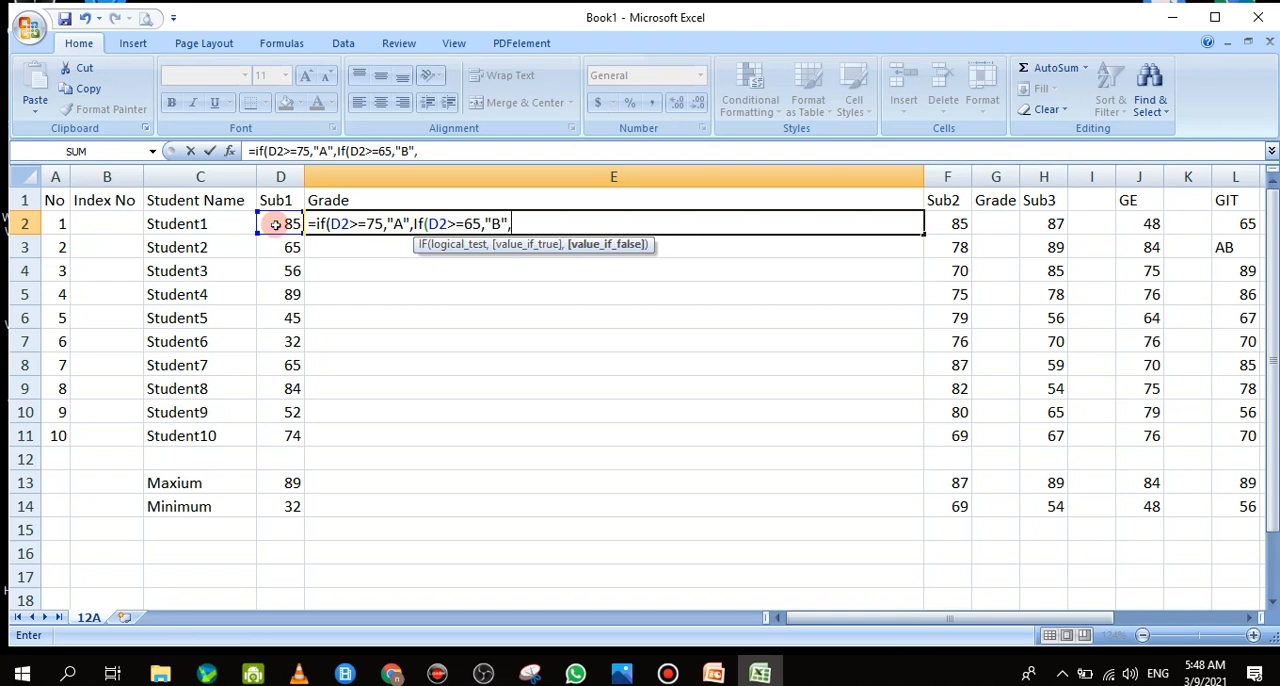
pyautogui.write('I')
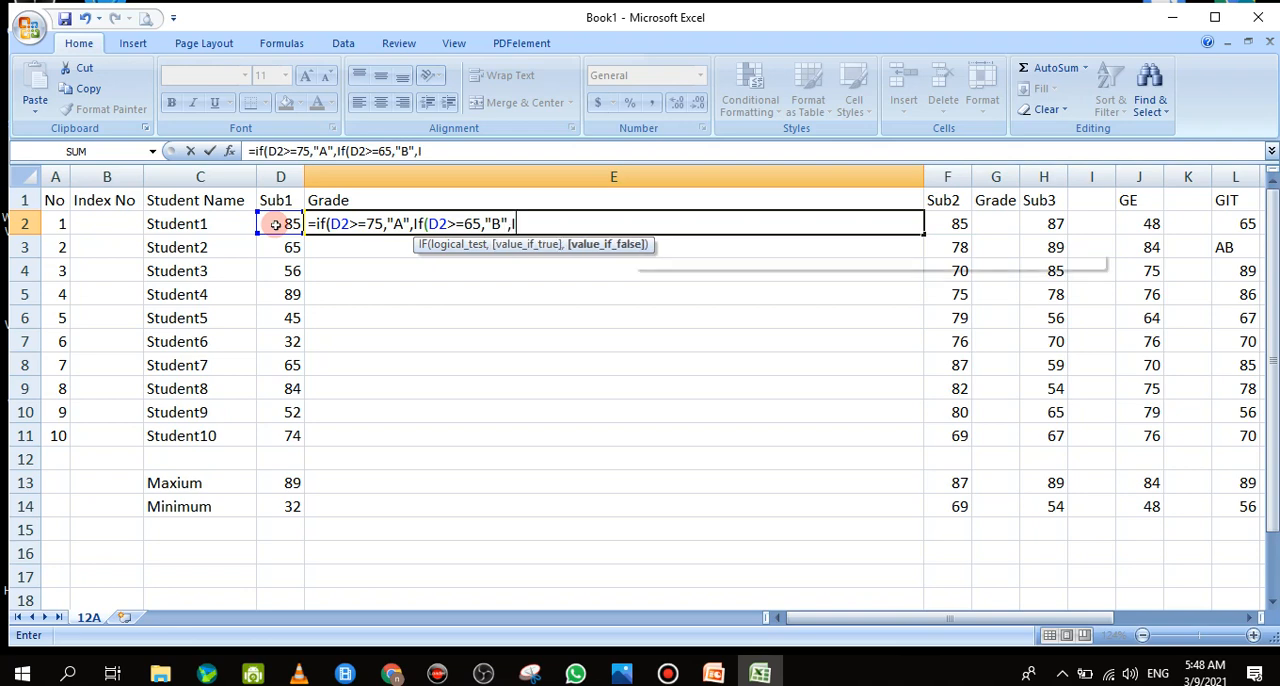
pyautogui.write('f')
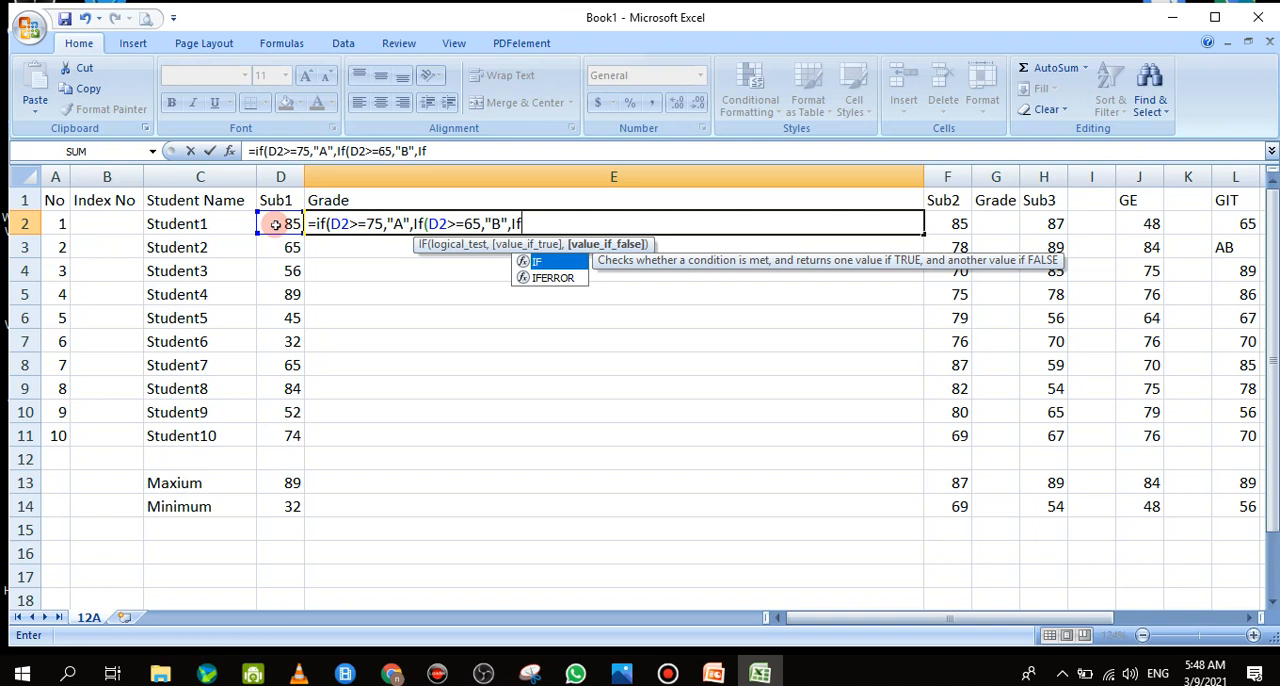
pyautogui.write('(')
# Nest a third IF in the E2 formula that returns "C" when D2>=50
pyautogui.click(275, 224)
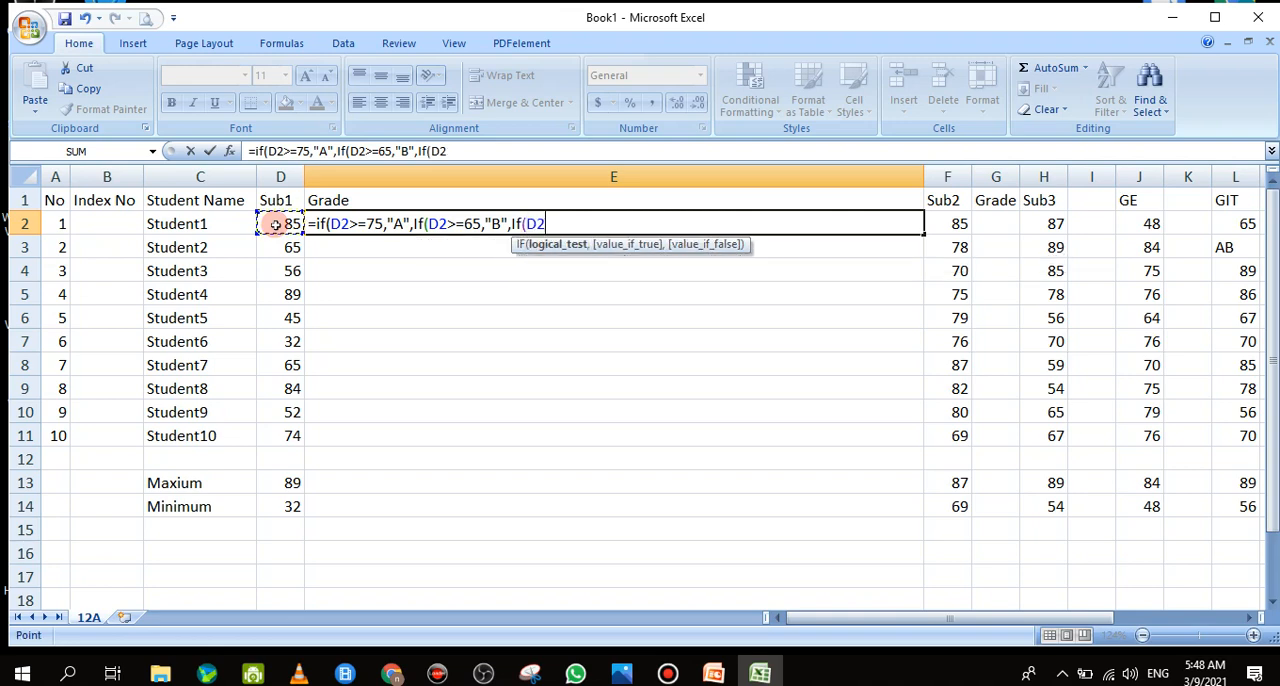
pyautogui.write('>=50')
pyautogui.write(',')
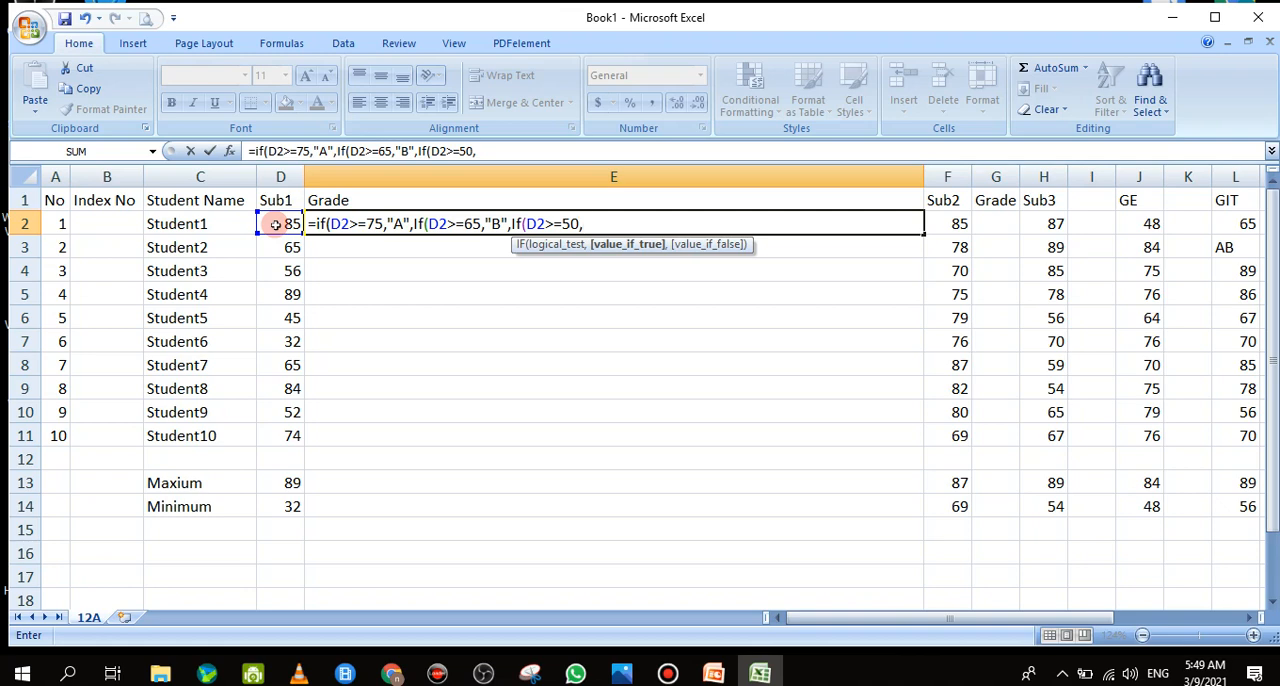
pyautogui.write('"C",')
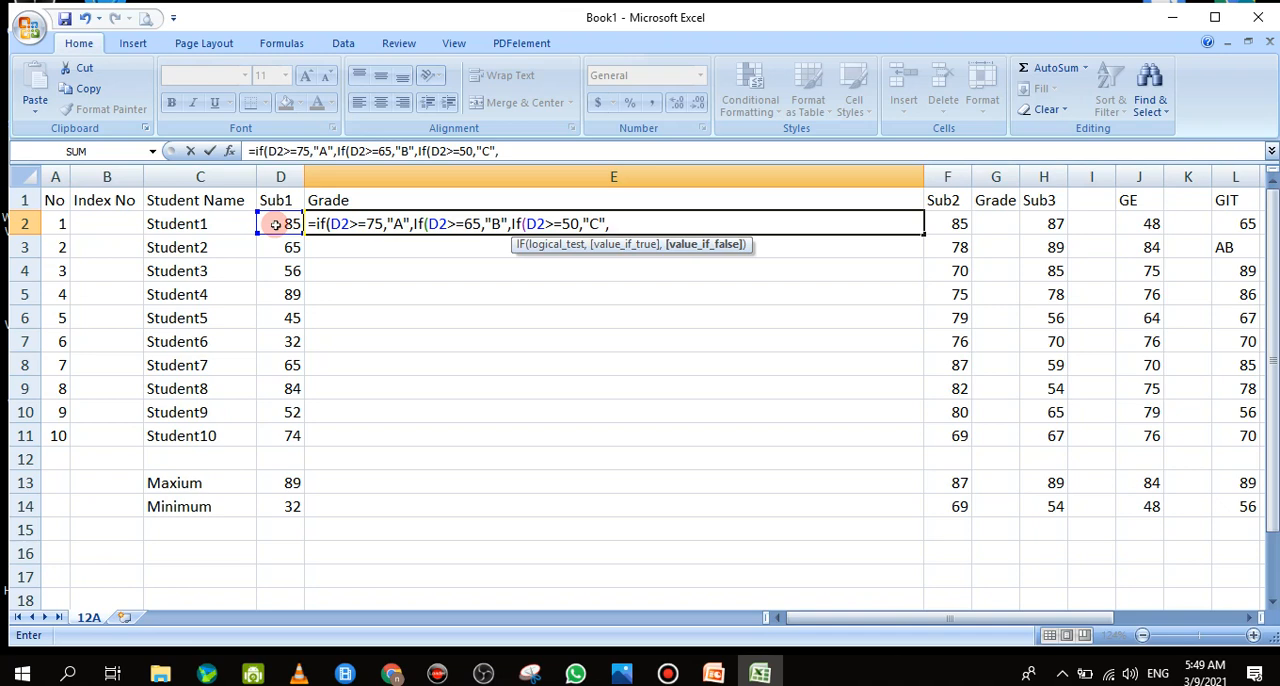
pyautogui.write('If')
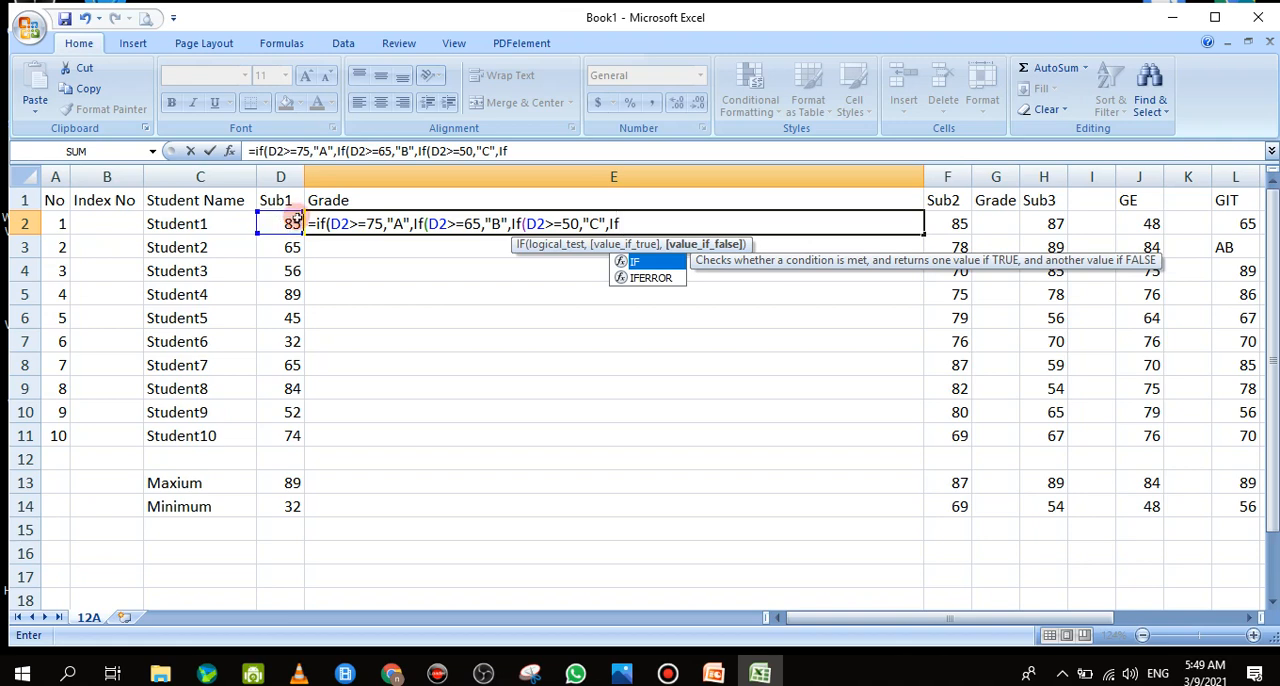
# Nest a fourth IF in the E2 formula that returns "S" when D2>=35
pyautogui.write('(')
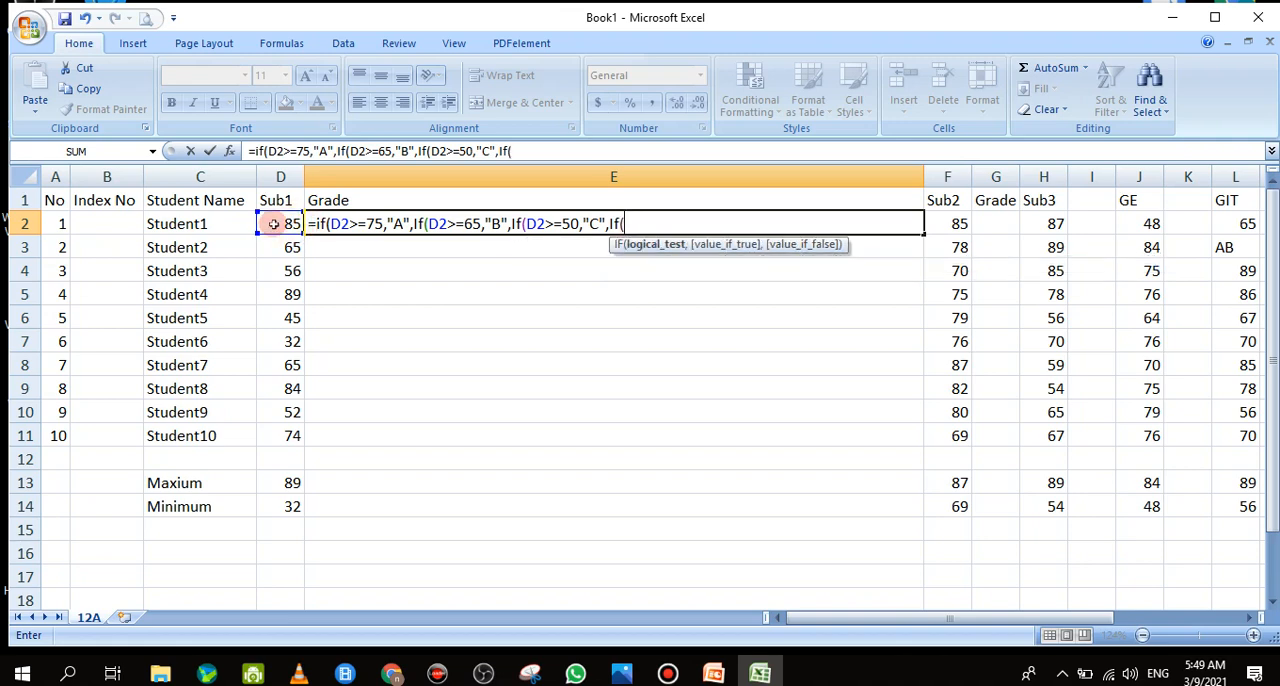
pyautogui.click(273, 224)
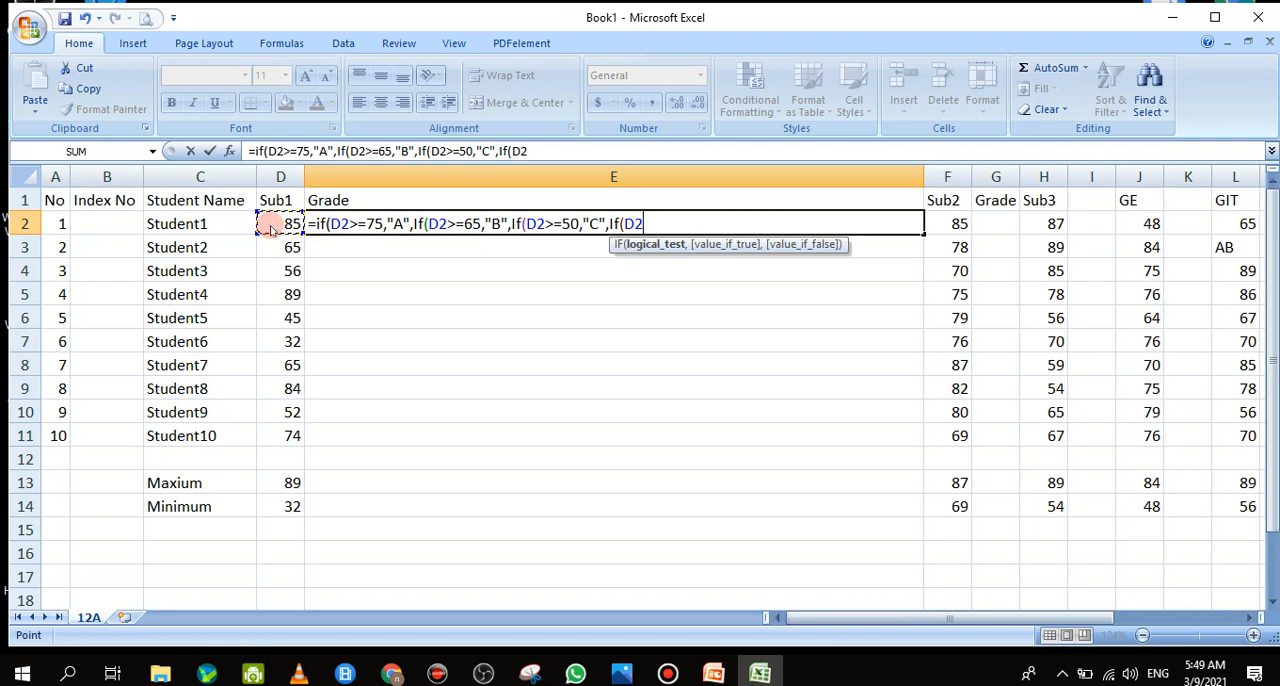
pyautogui.write('>=35')
pyautogui.write(',"')
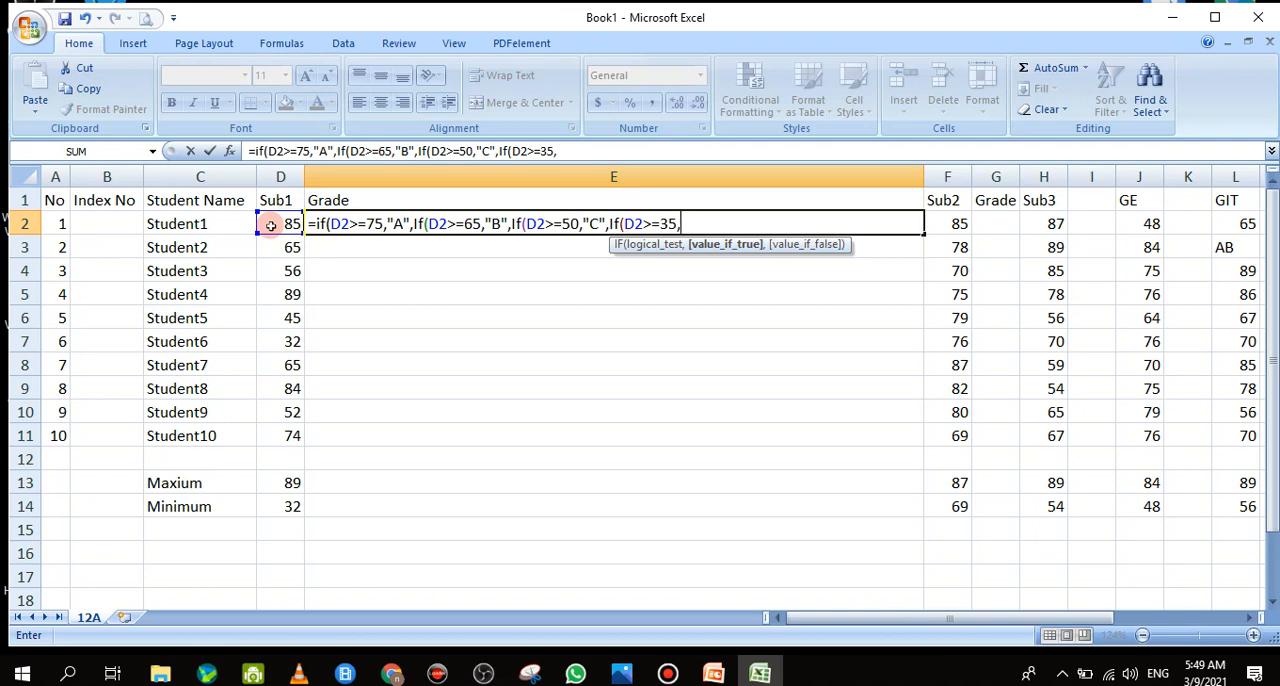
pyautogui.write('S",')
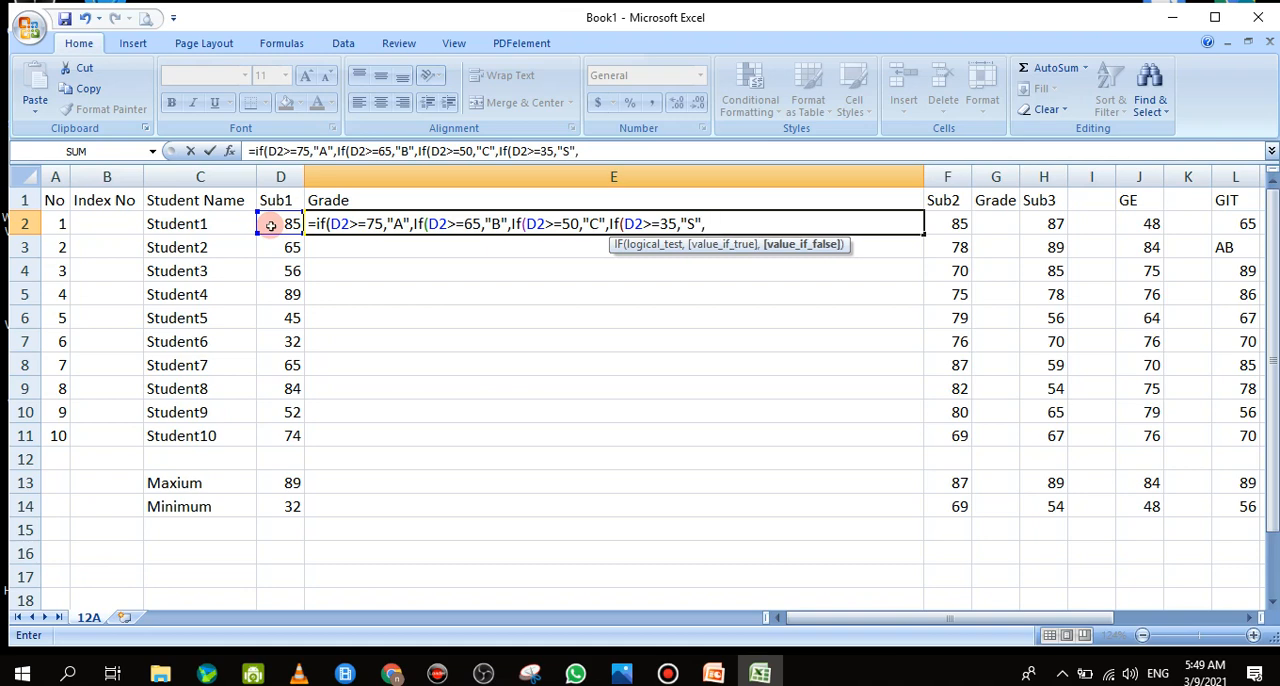
pyautogui.write('"W")))')
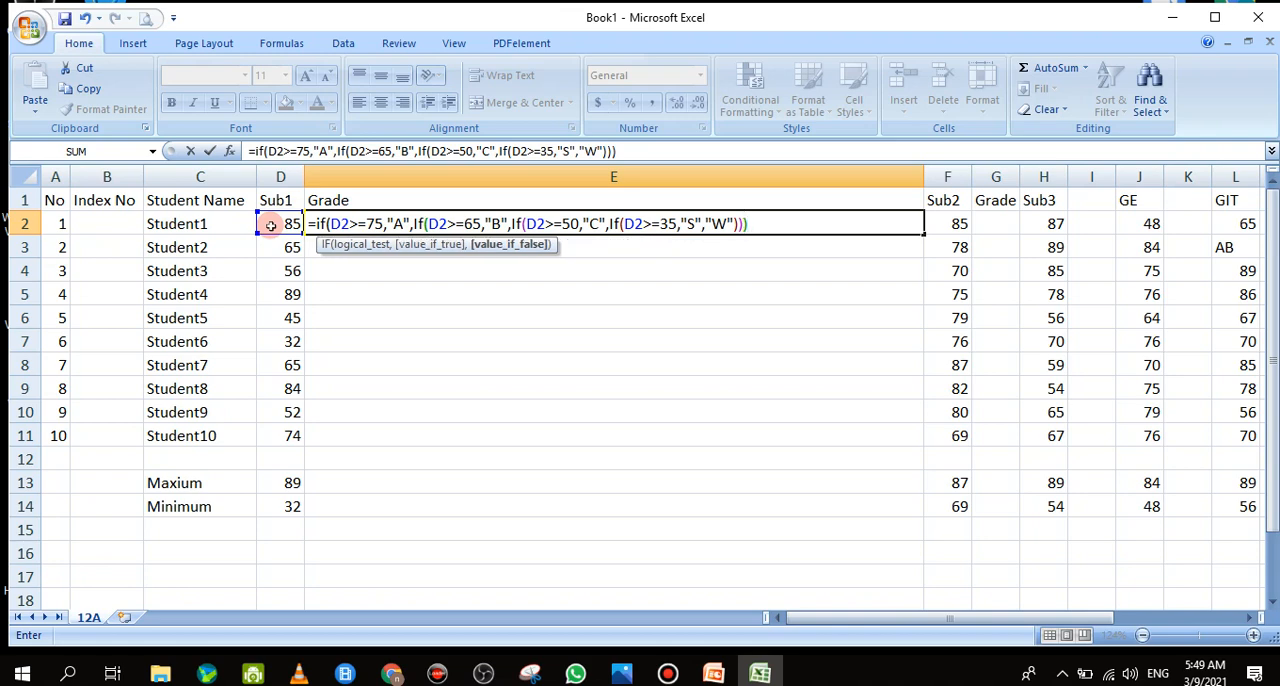
pyautogui.write('0')
# Finish the E2 formula with "W" as the last false value, close all four IFs with parentheses, and enter it
pyautogui.press('BackSpace')
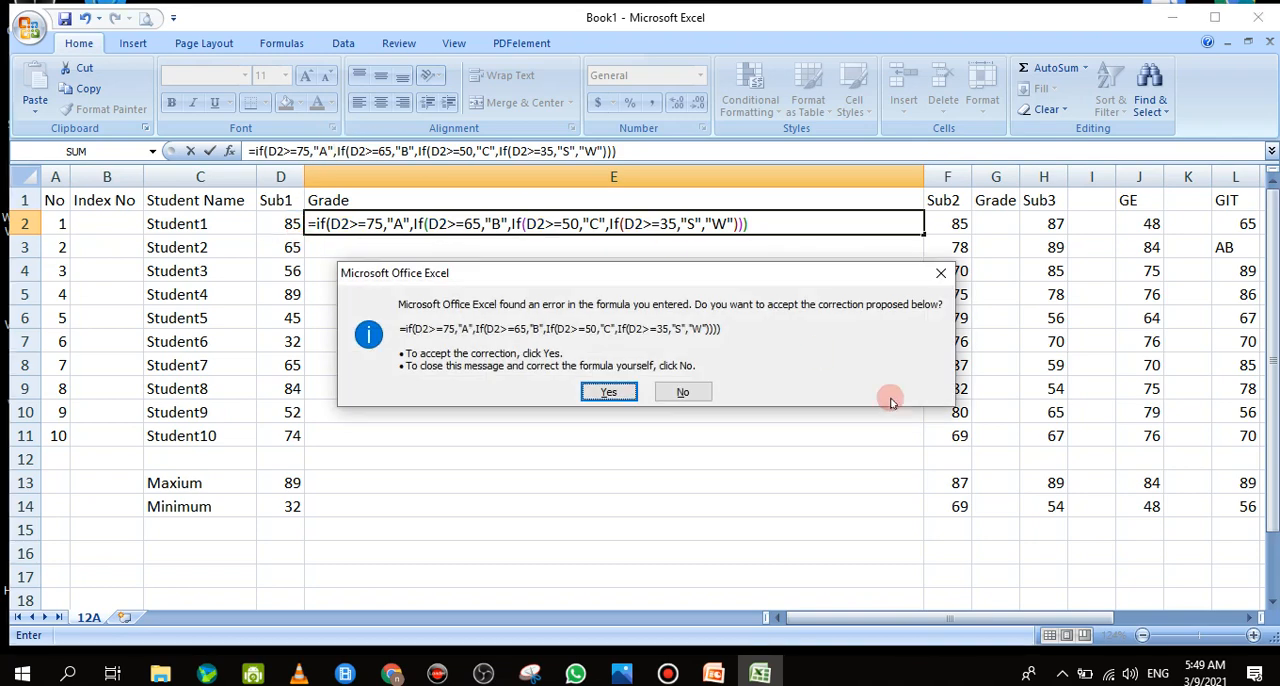
pyautogui.click(940, 272)
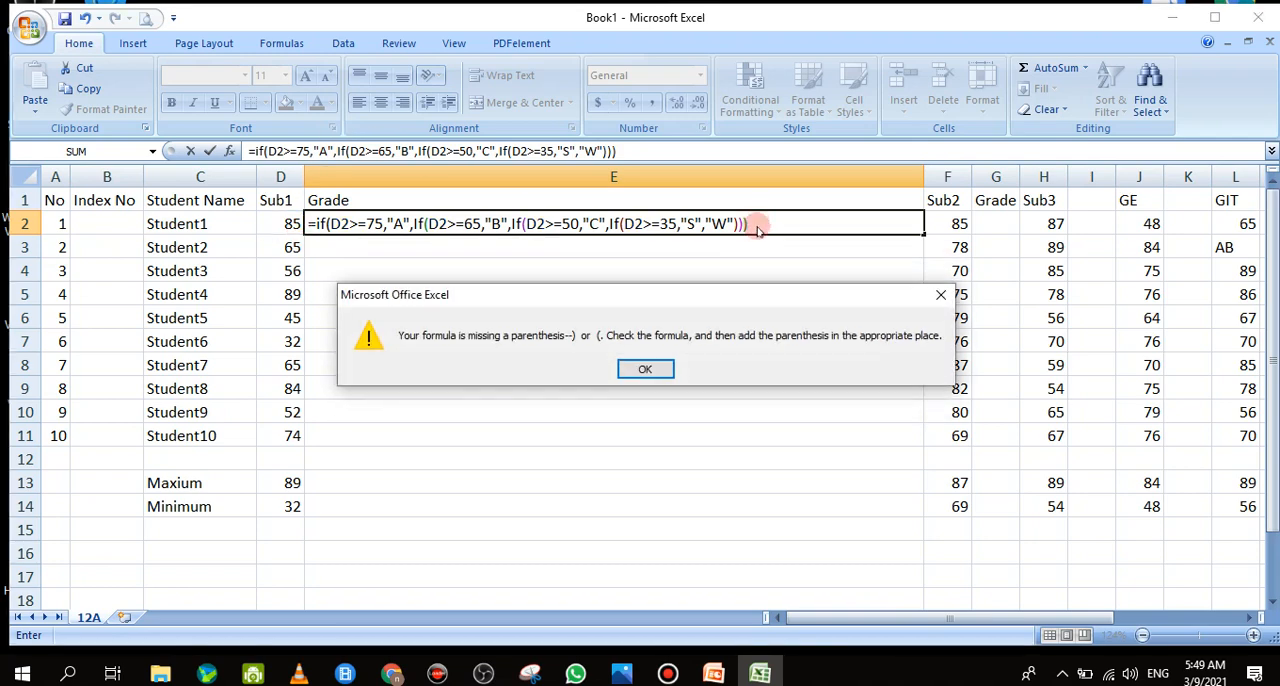
pyautogui.click(930, 295)
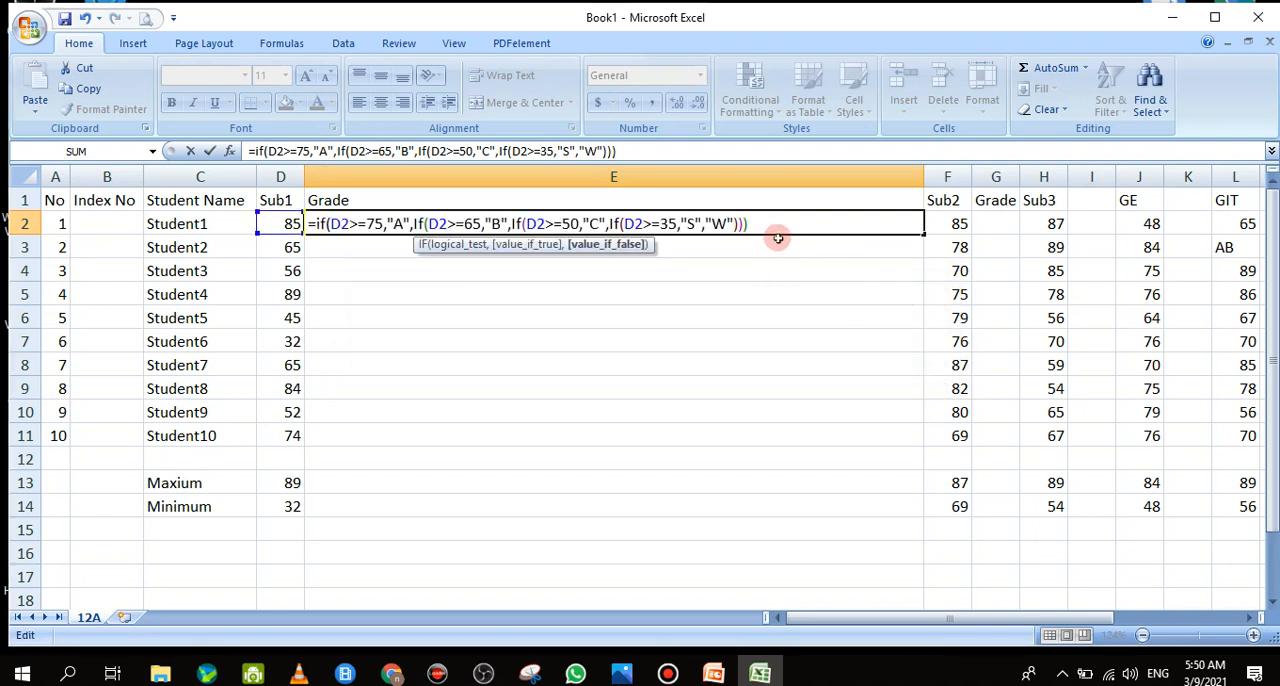
pyautogui.click(765, 232)
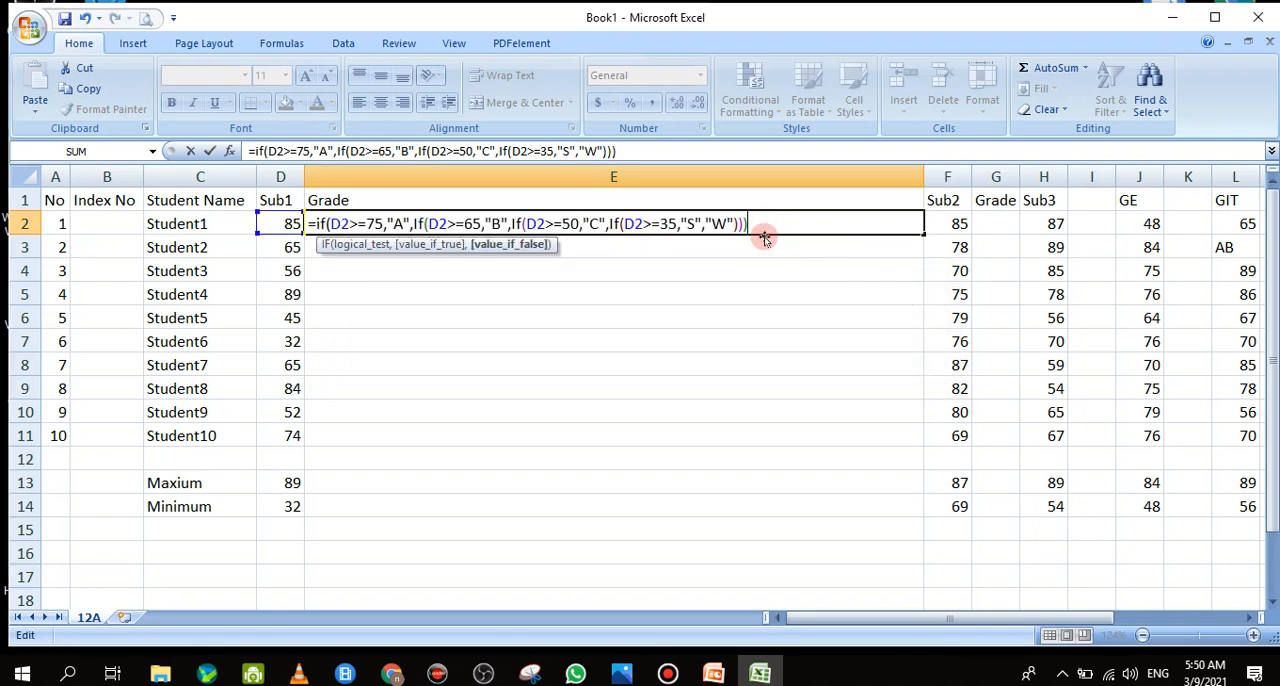
pyautogui.write(')')
pyautogui.press('Return')
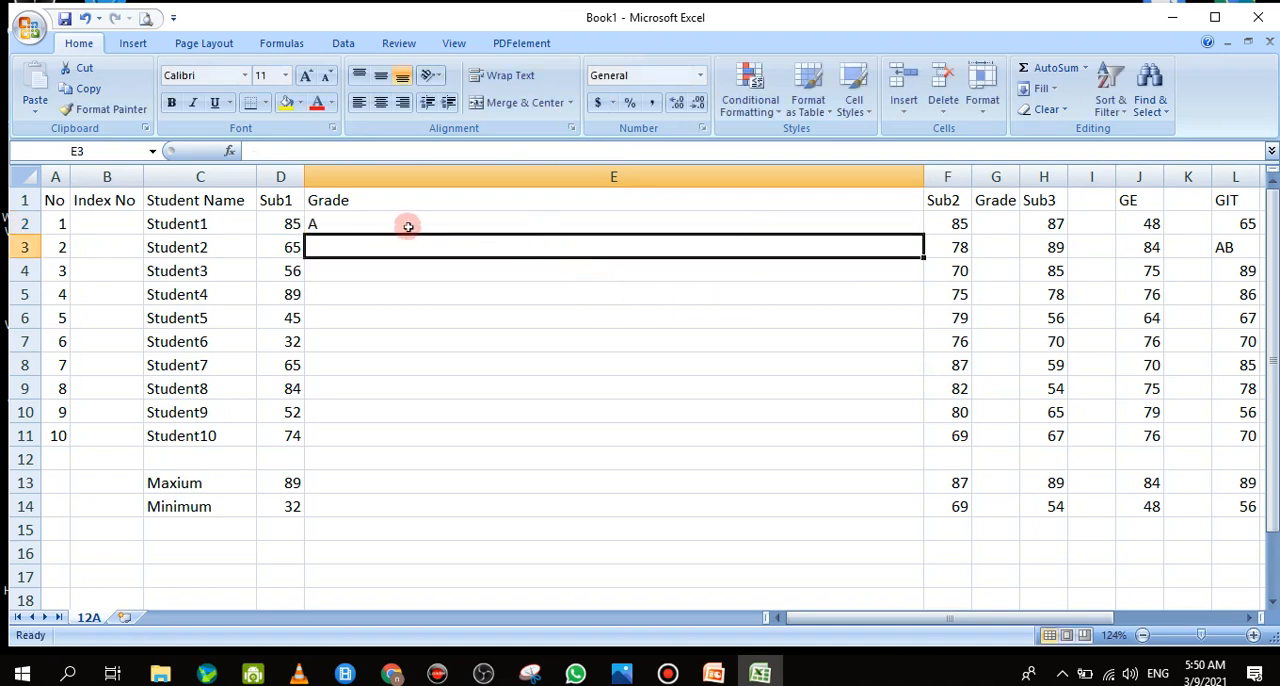
# Narrow column E to fit a single letter grade and fill the E2 grade formula down to E11
pyautogui.moveTo(922, 180); pyautogui.dragTo(301, 450)
pyautogui.click(325, 226)
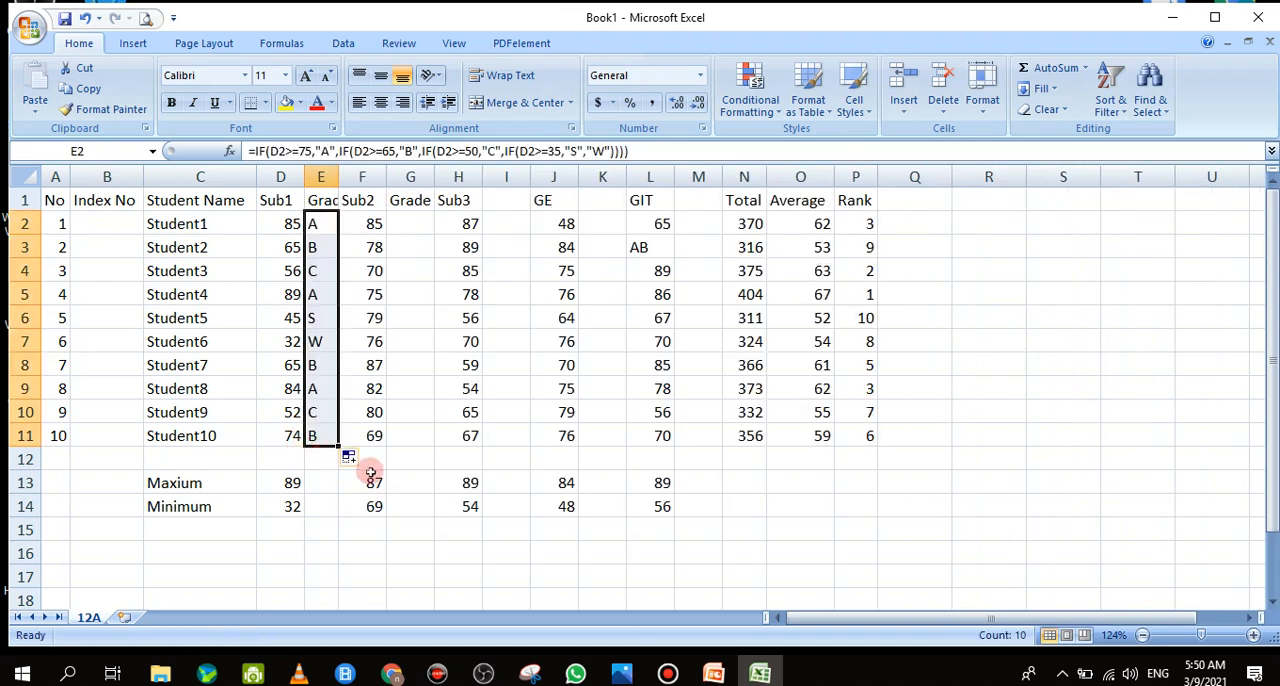
# Copy the whole Sub1 Grade column E over the Grade column G beside Sub2
pyautogui.click(321, 177)
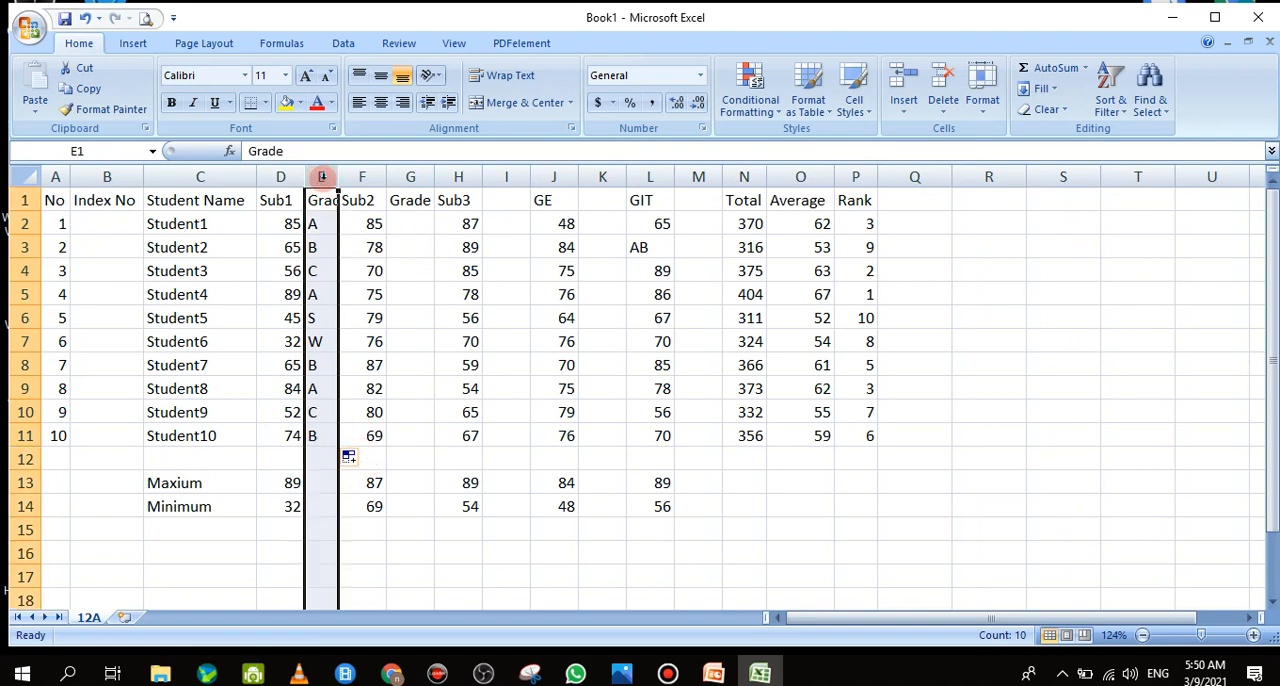
pyautogui.rightClick(322, 178)
pyautogui.click(350, 211)
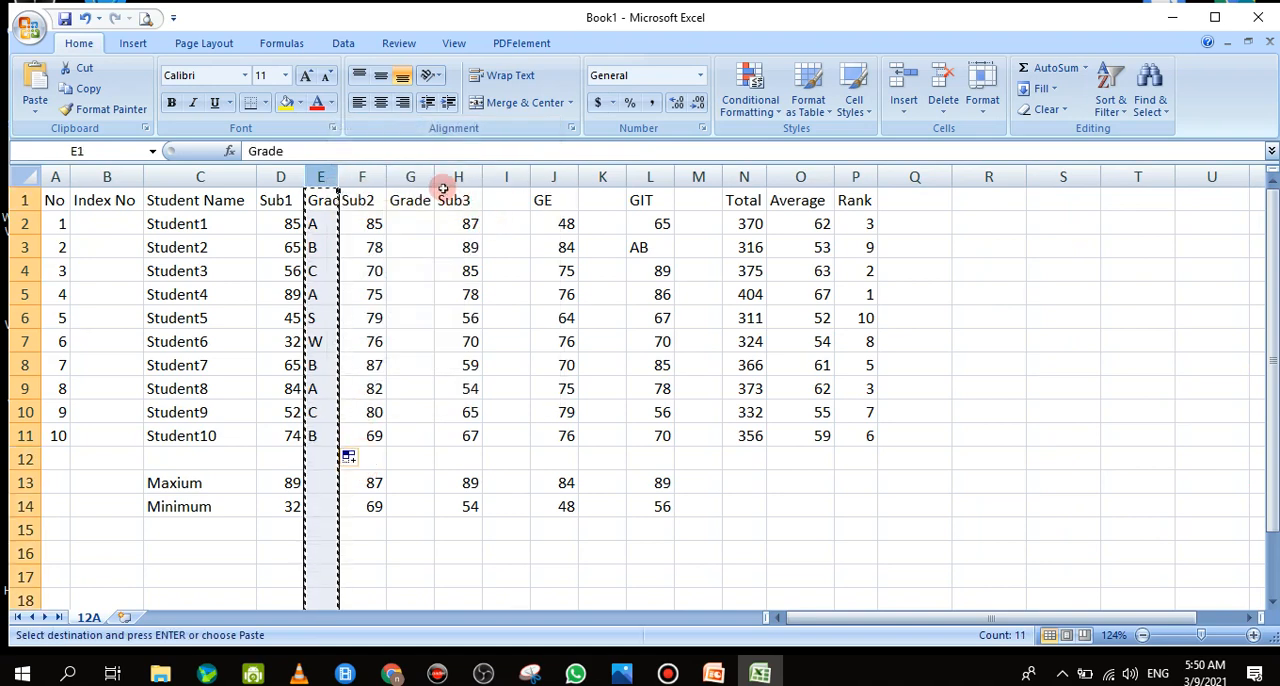
pyautogui.rightClick(412, 177)
pyautogui.click(489, 237)
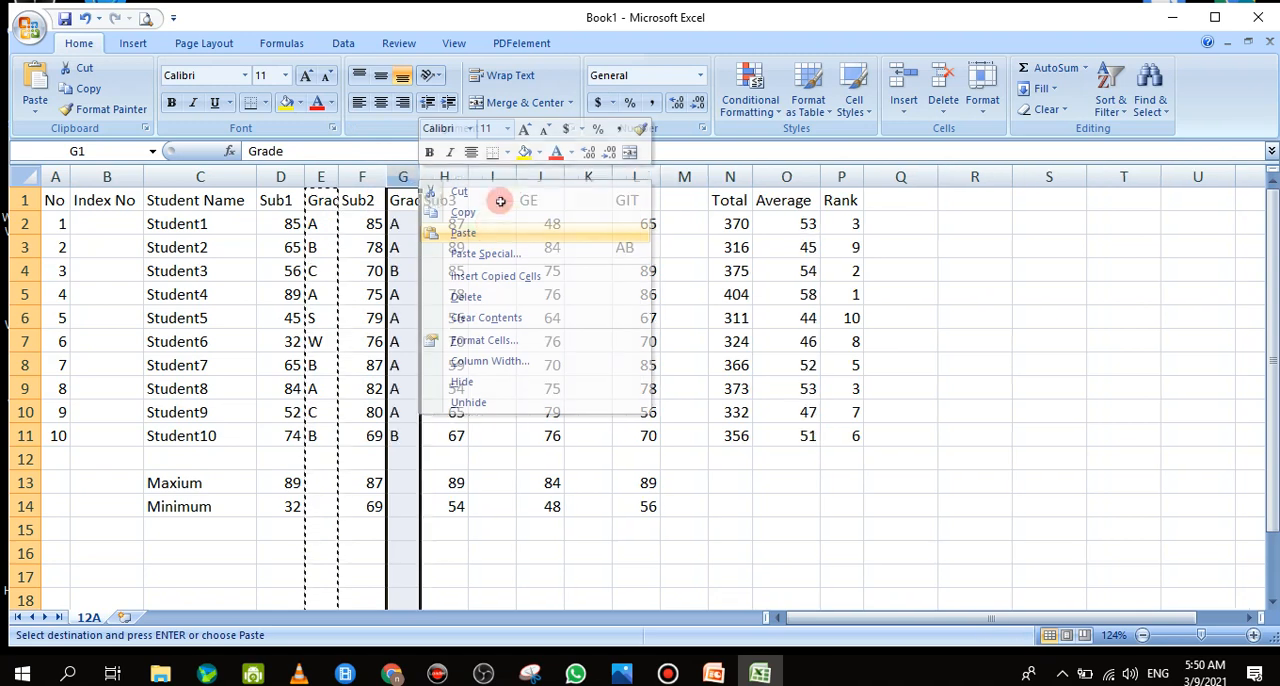
# Copy the Sub1 Grade column E into the blank column I beside Sub3
pyautogui.rightClick(495, 178)
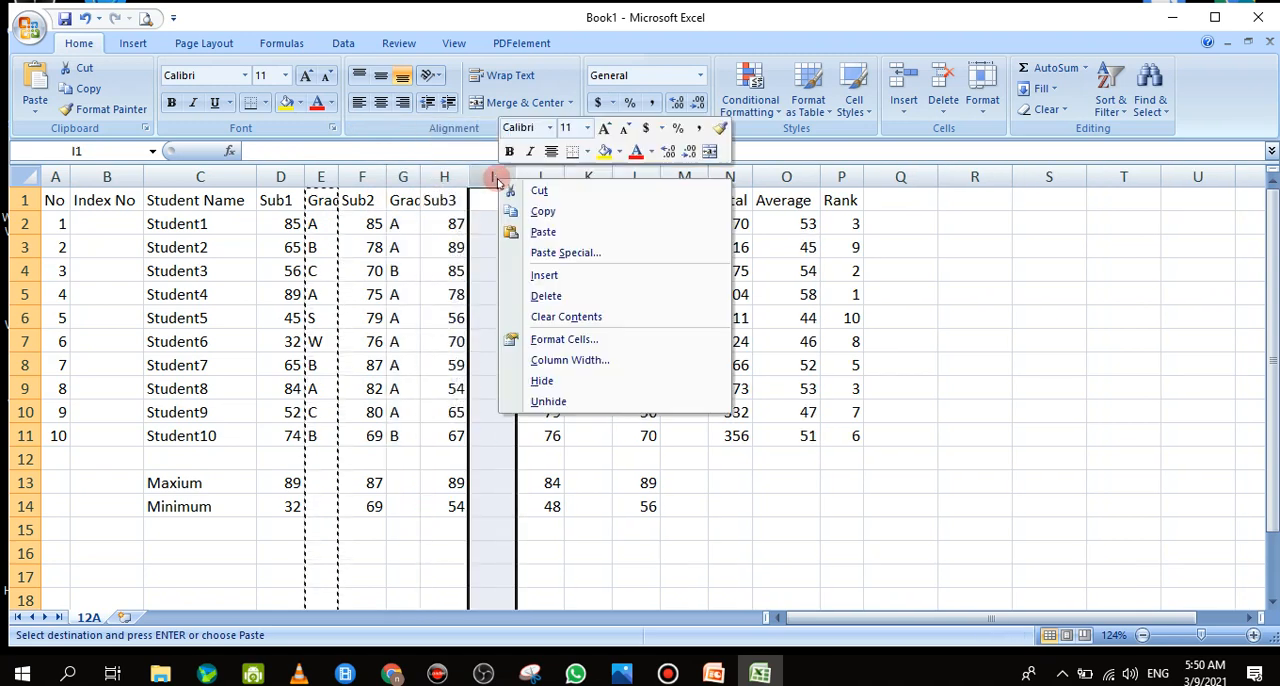
pyautogui.click(541, 213)
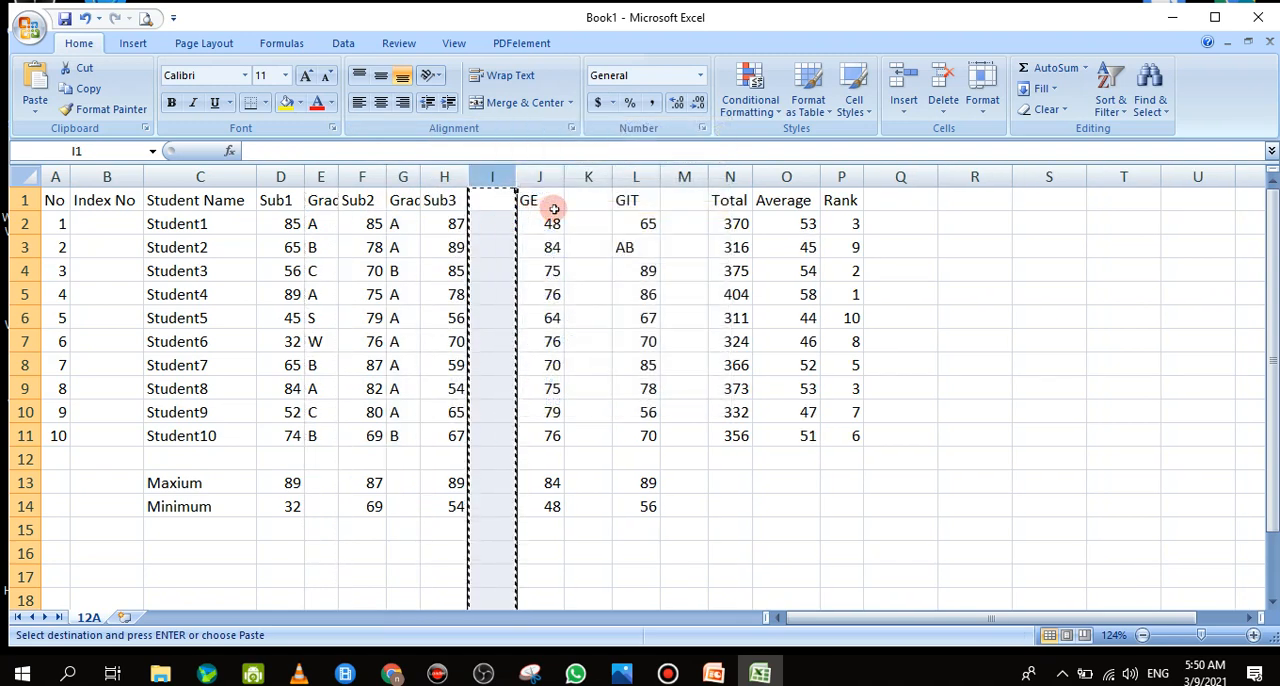
pyautogui.rightClick(322, 177)
pyautogui.click(352, 211)
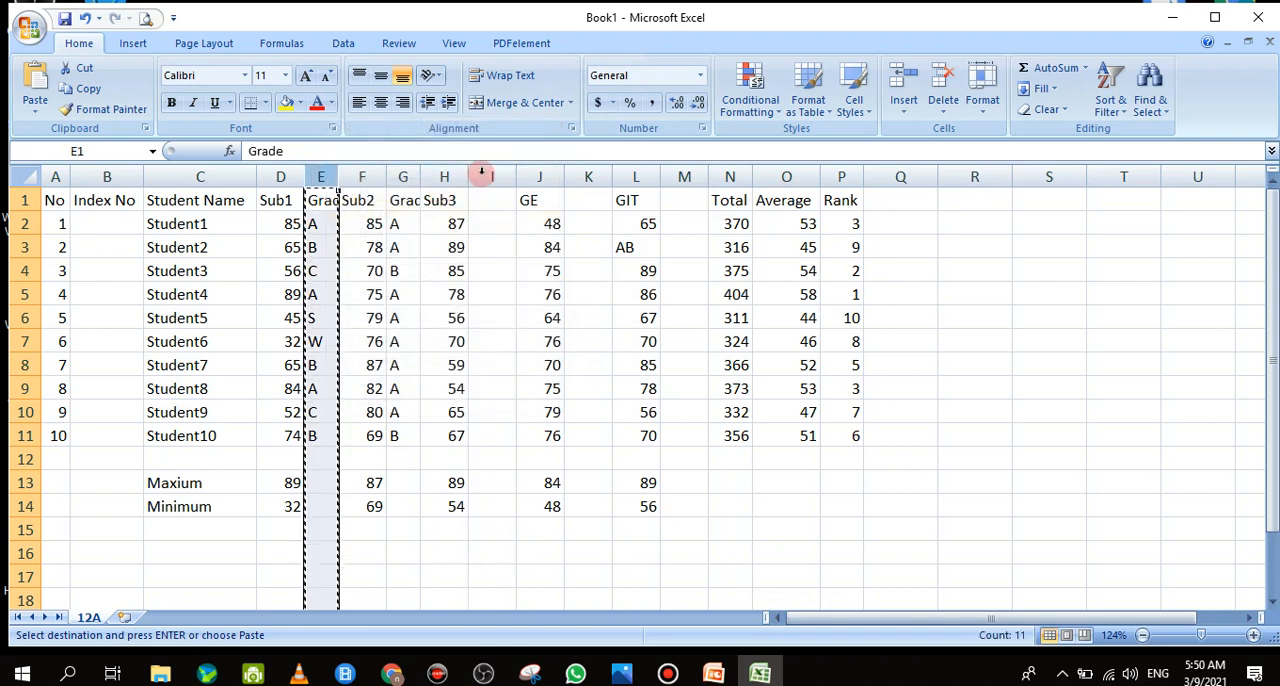
pyautogui.rightClick(490, 177)
pyautogui.click(555, 224)
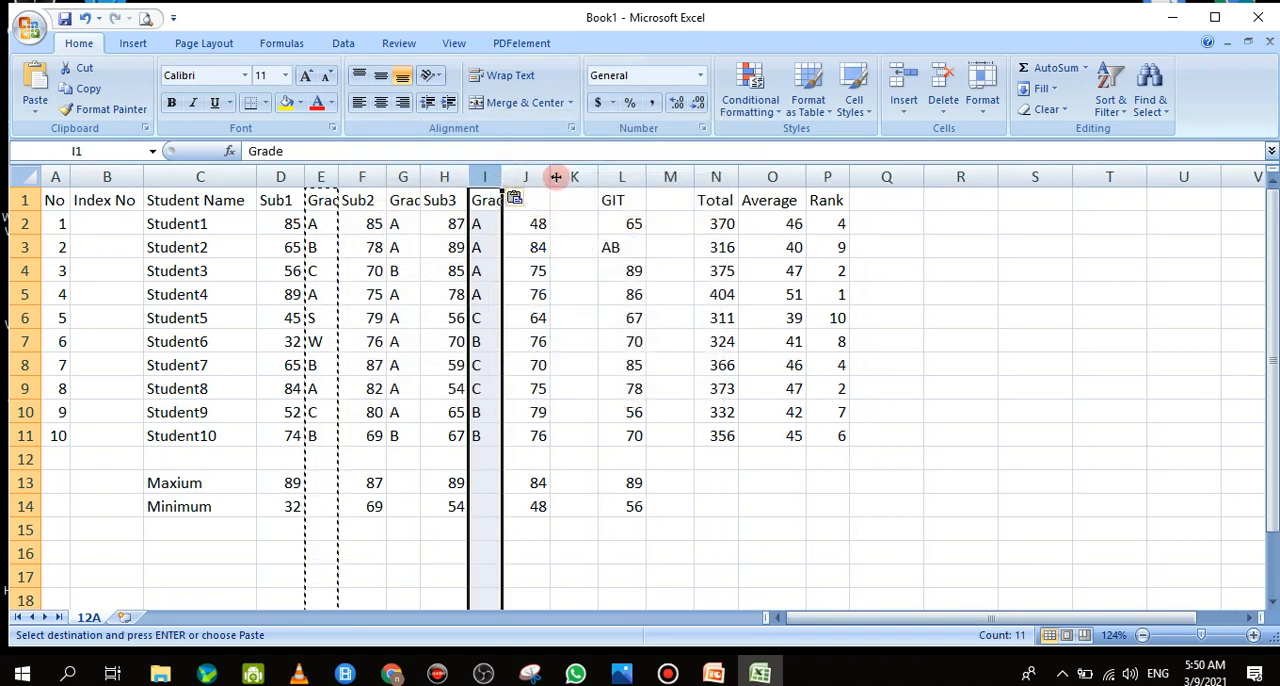
# Paste the copied Grade column into blank columns K and M beside GE and GIT, and inspect the Total formula in N2
pyautogui.rightClick(573, 178)
pyautogui.click(618, 236)
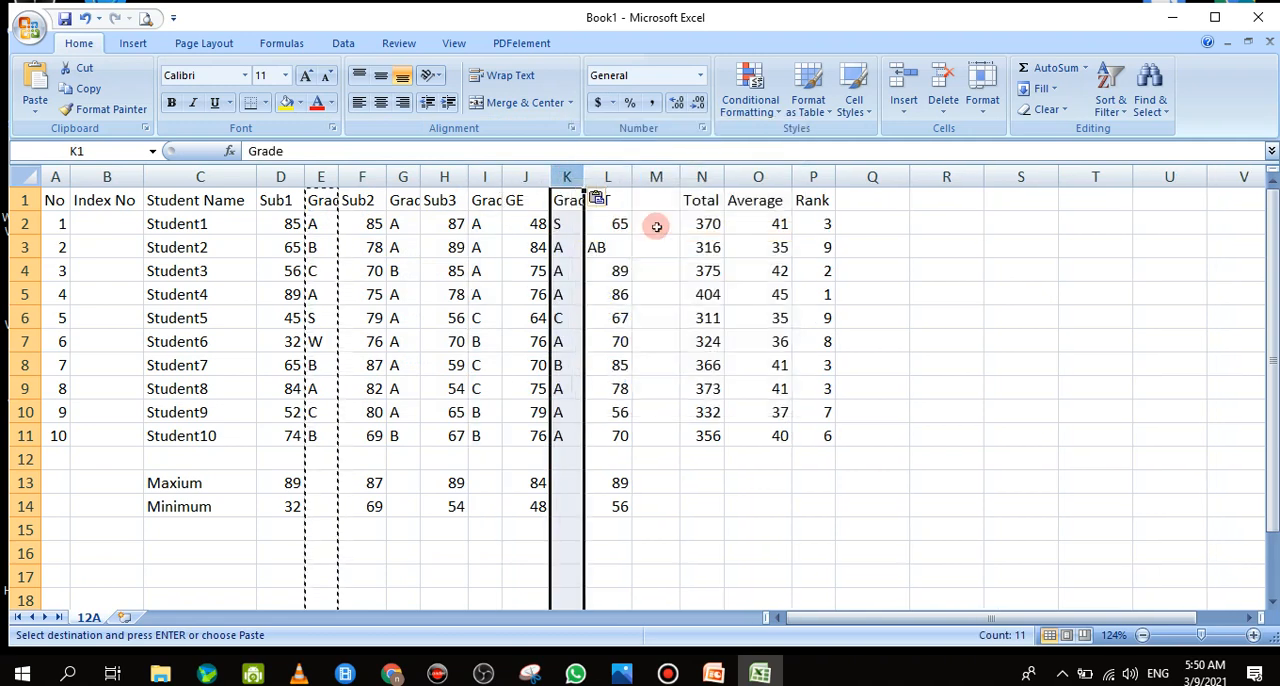
pyautogui.rightClick(655, 178)
pyautogui.click(701, 230)
pyautogui.click(688, 224)
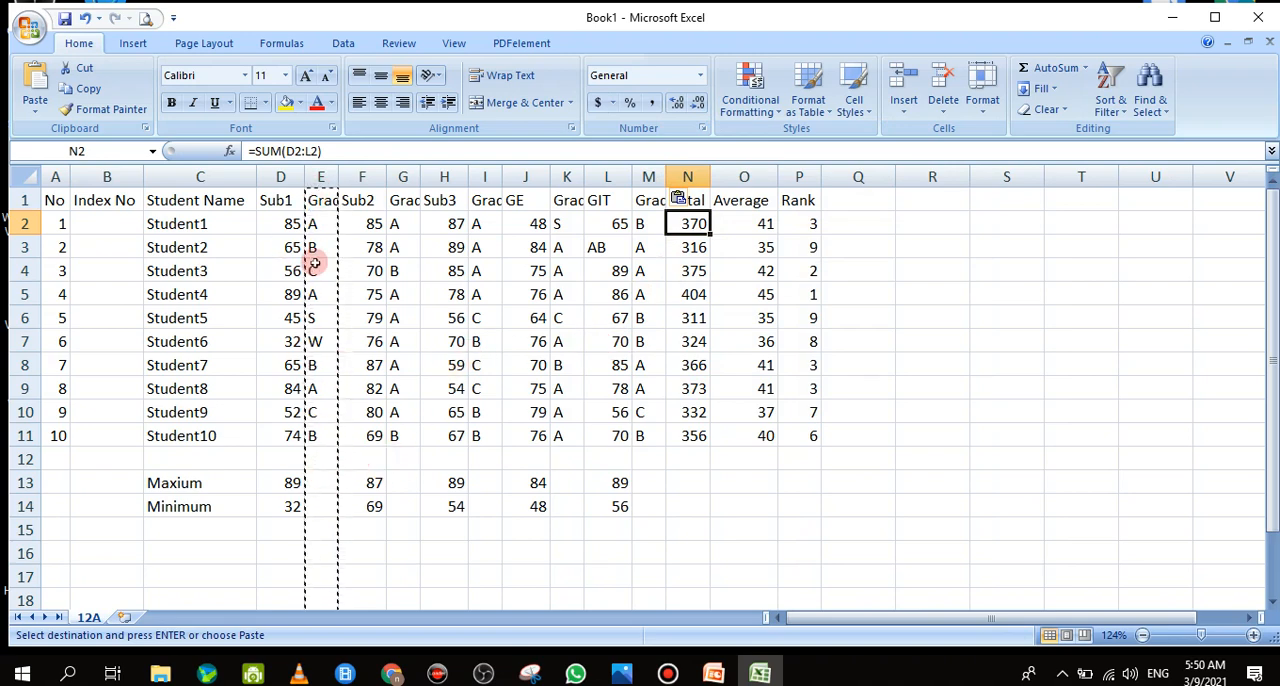
pyautogui.click(901, 505)
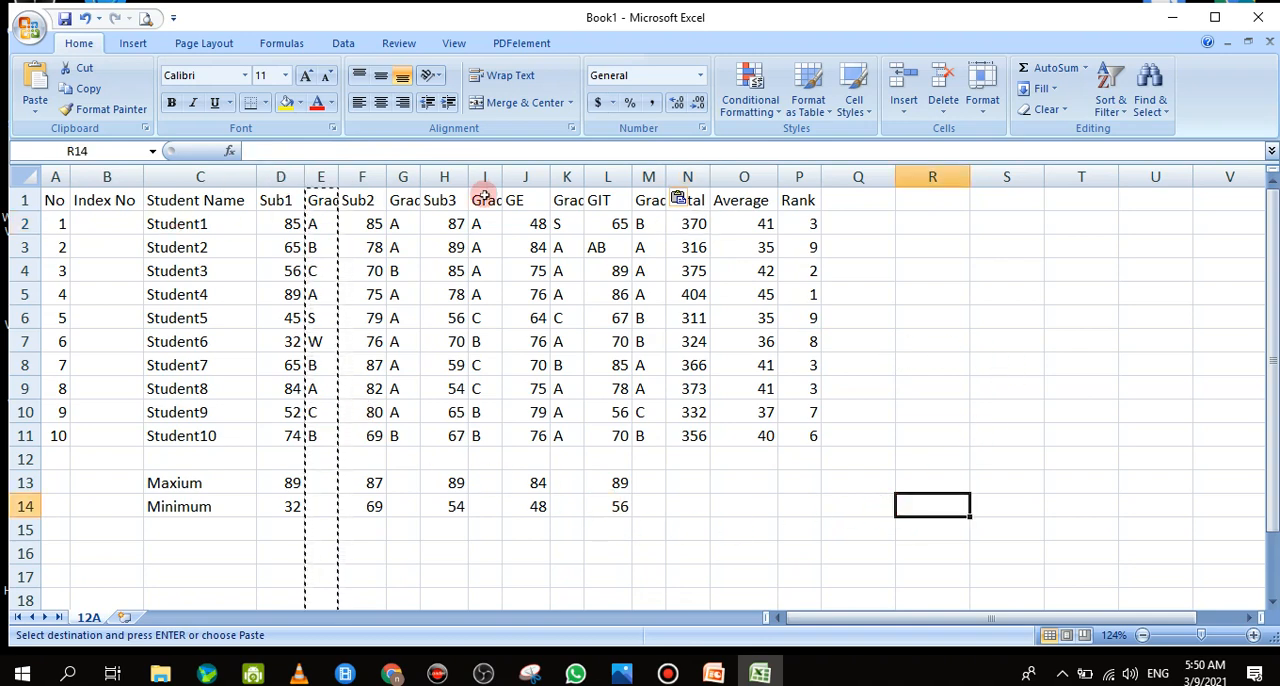
# Auto-fit the widths of columns D to P to their contents and clear the copy marquee from column E
pyautogui.moveTo(280, 177); pyautogui.dragTo(816, 193)
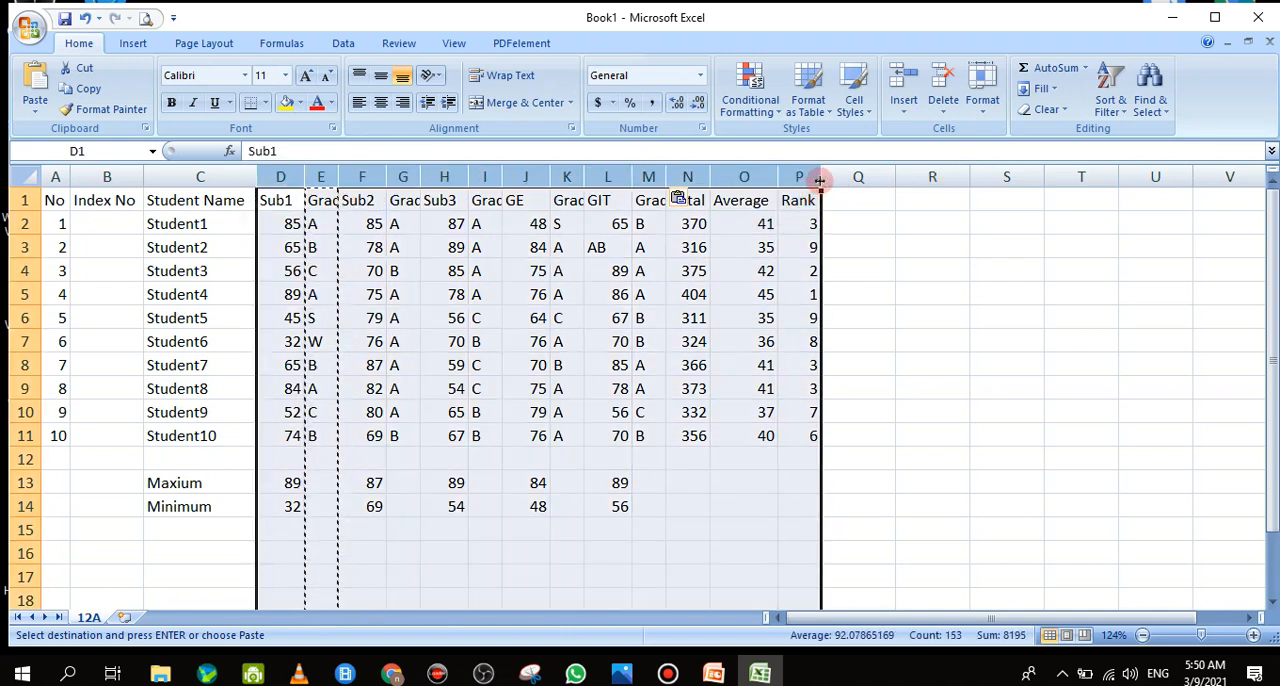
pyautogui.doubleClick(819, 177)
pyautogui.click(1072, 431)
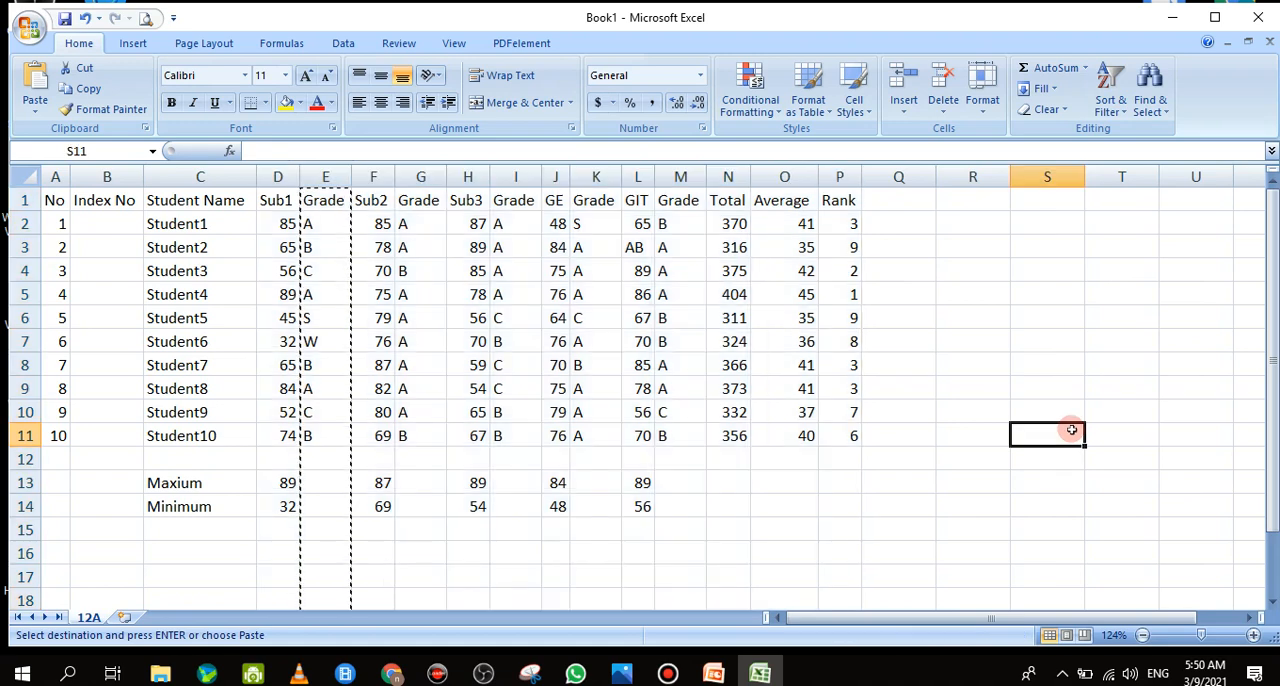
pyautogui.click(971, 342)
pyautogui.click(731, 525)
pyautogui.doubleClick(731, 525)
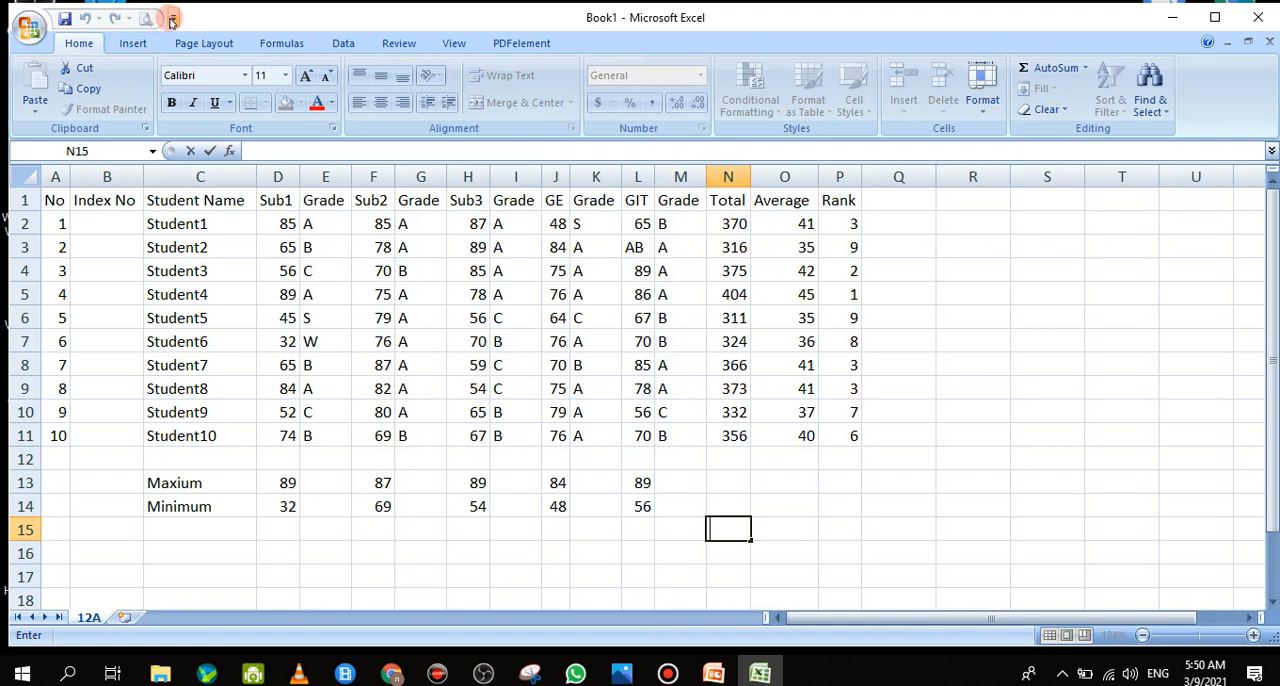
pyautogui.click(878, 528)
# Preview the printout of the marks sheet at enlarged zoom, checking how the columns split across both pages
pyautogui.click(143, 18)
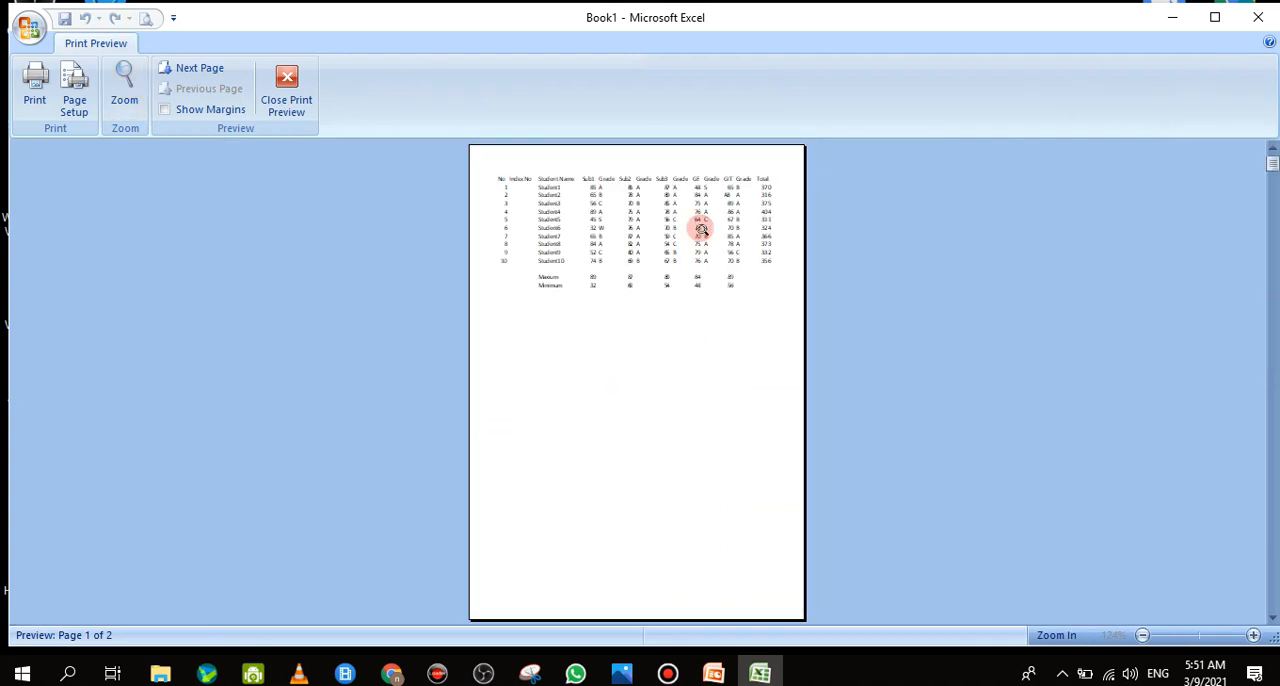
pyautogui.click(703, 229)
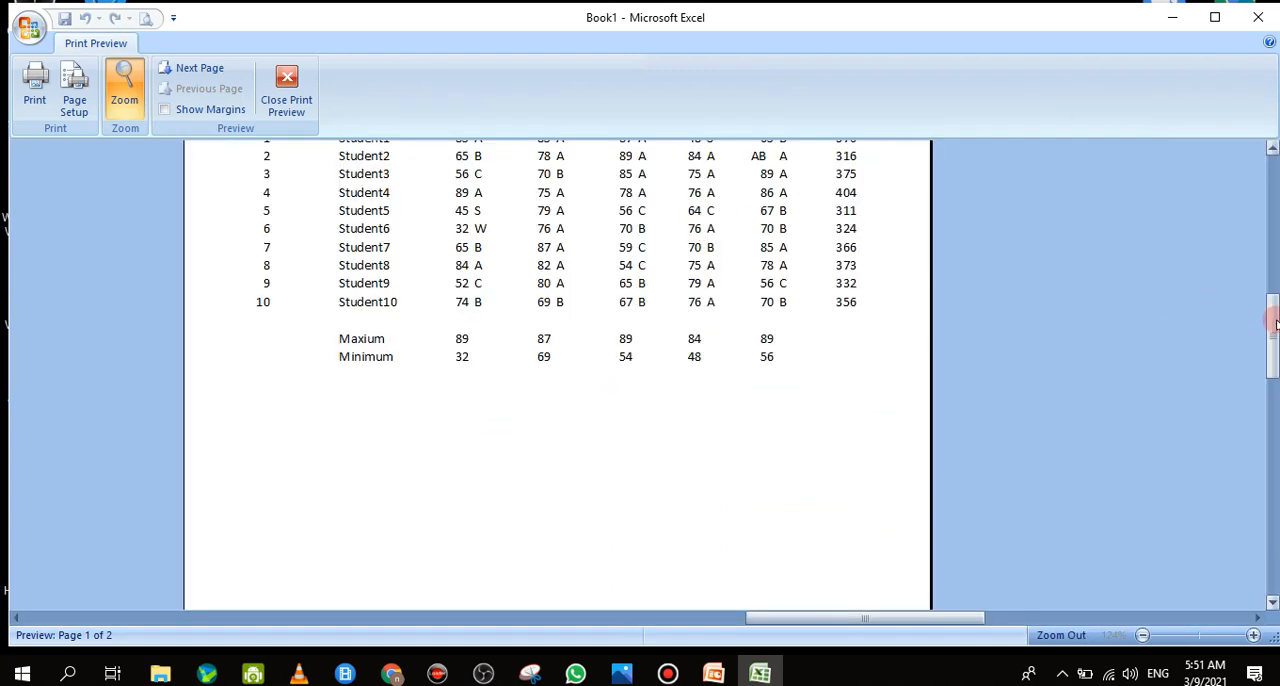
pyautogui.moveTo(1274, 312); pyautogui.dragTo(1273, 232)
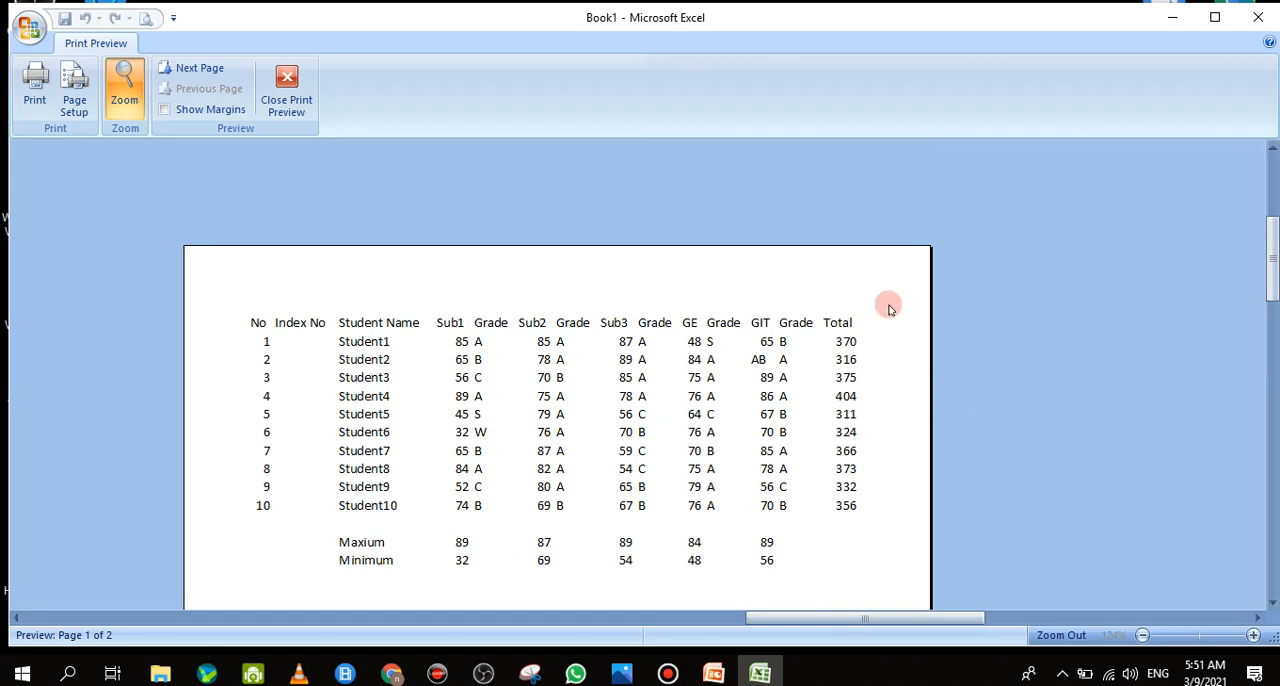
pyautogui.click(205, 70)
pyautogui.click(286, 92)
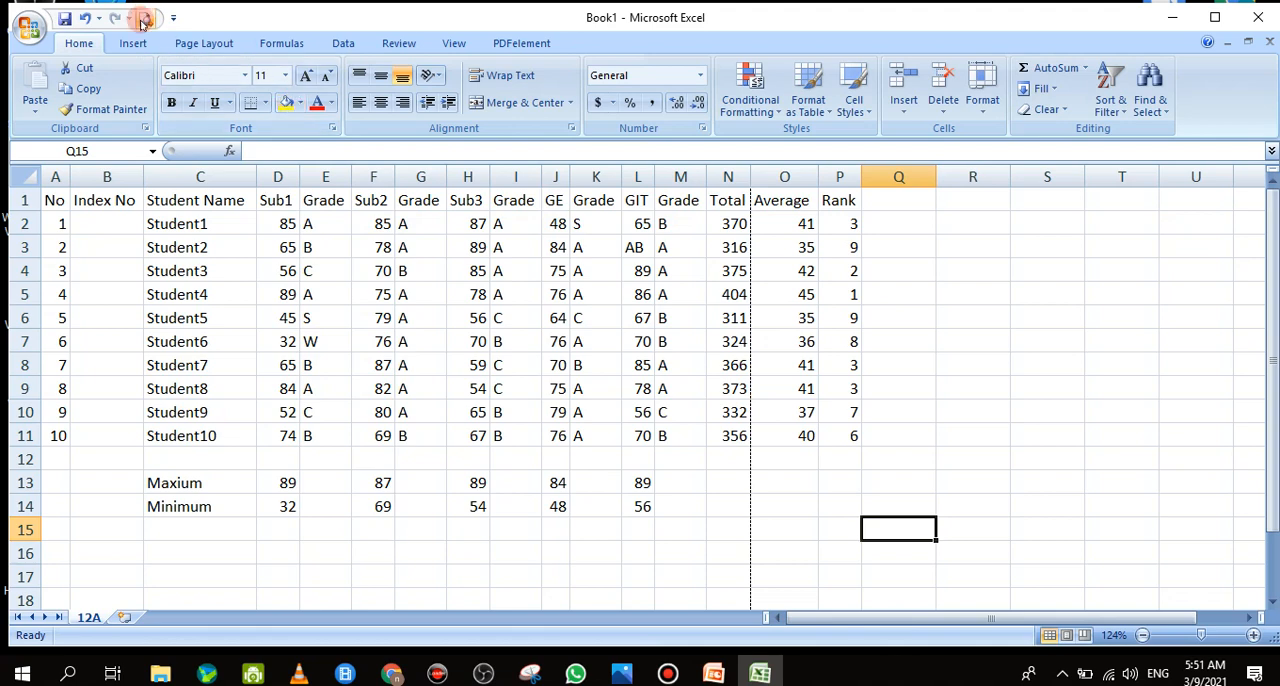
# Slightly narrow the Index No column B and the Student Name column C to save page width
pyautogui.moveTo(139, 176); pyautogui.dragTo(67, 176)
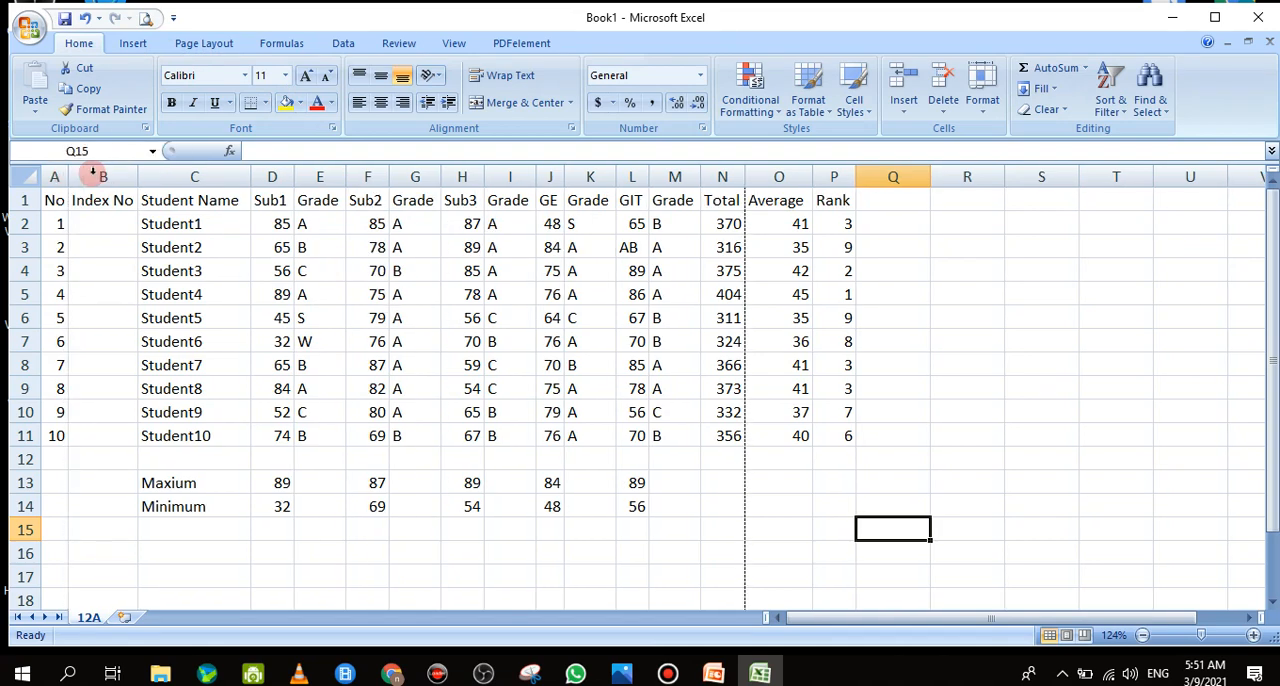
pyautogui.click(138, 178)
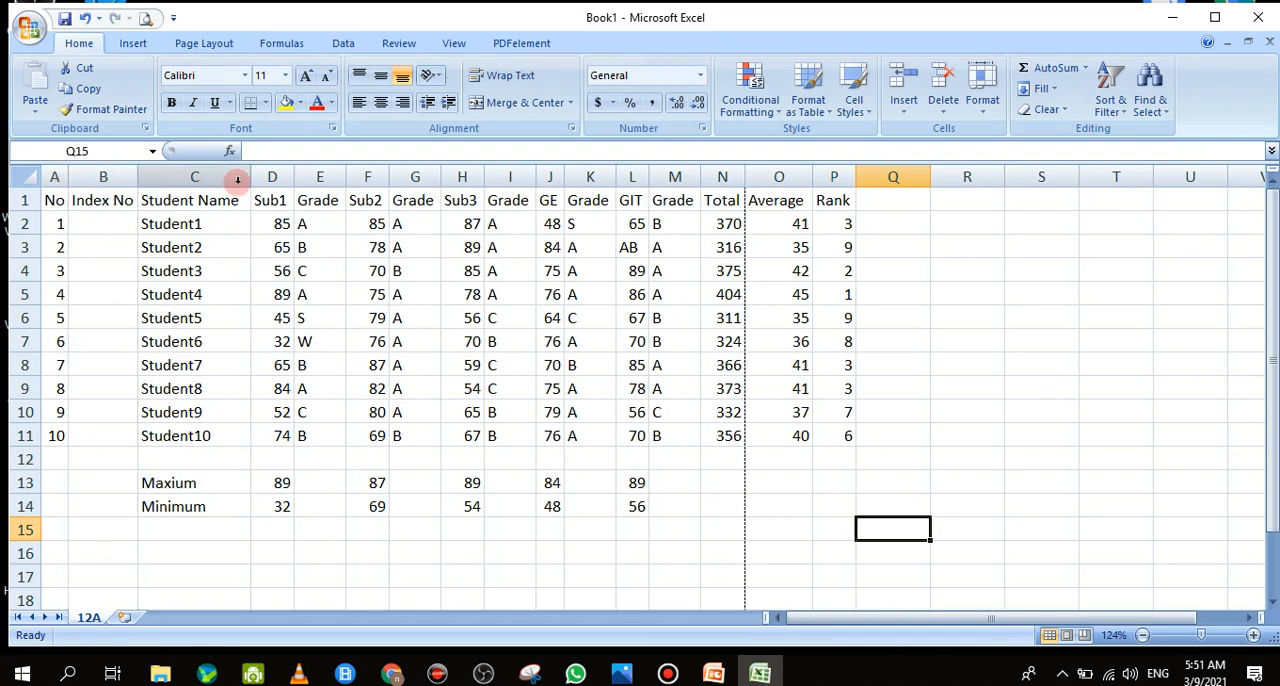
pyautogui.click(250, 181)
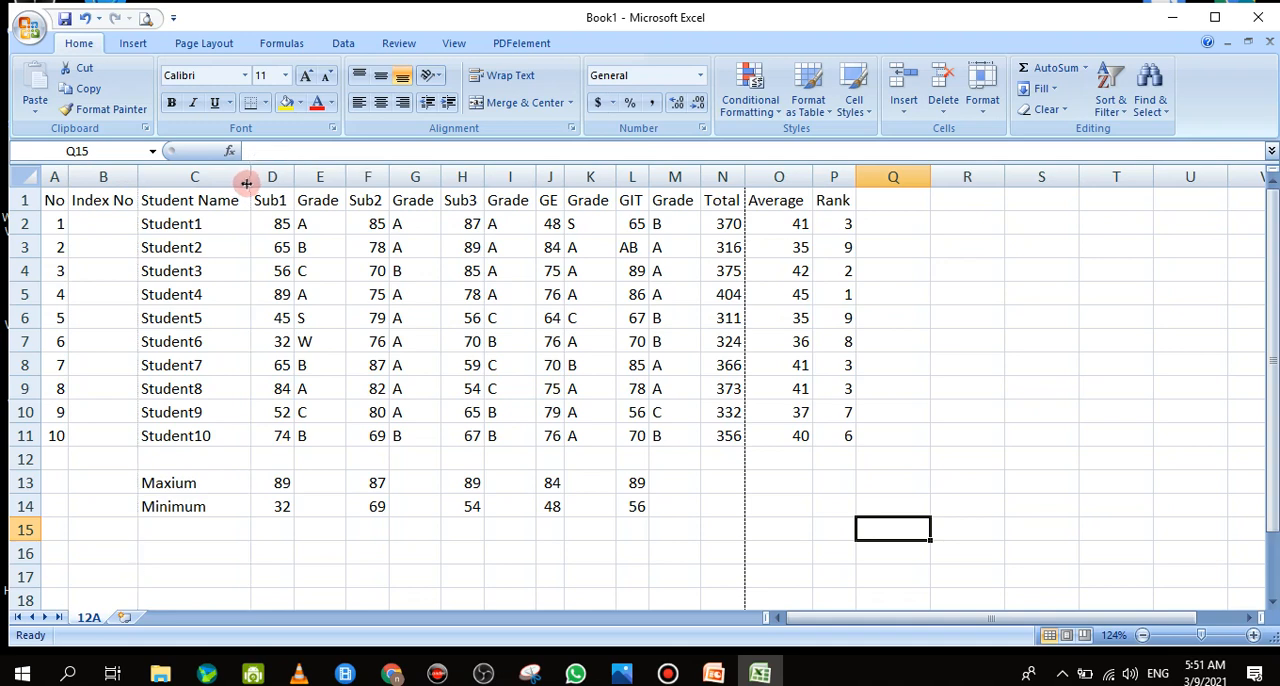
pyautogui.moveTo(248, 181); pyautogui.dragTo(243, 181)
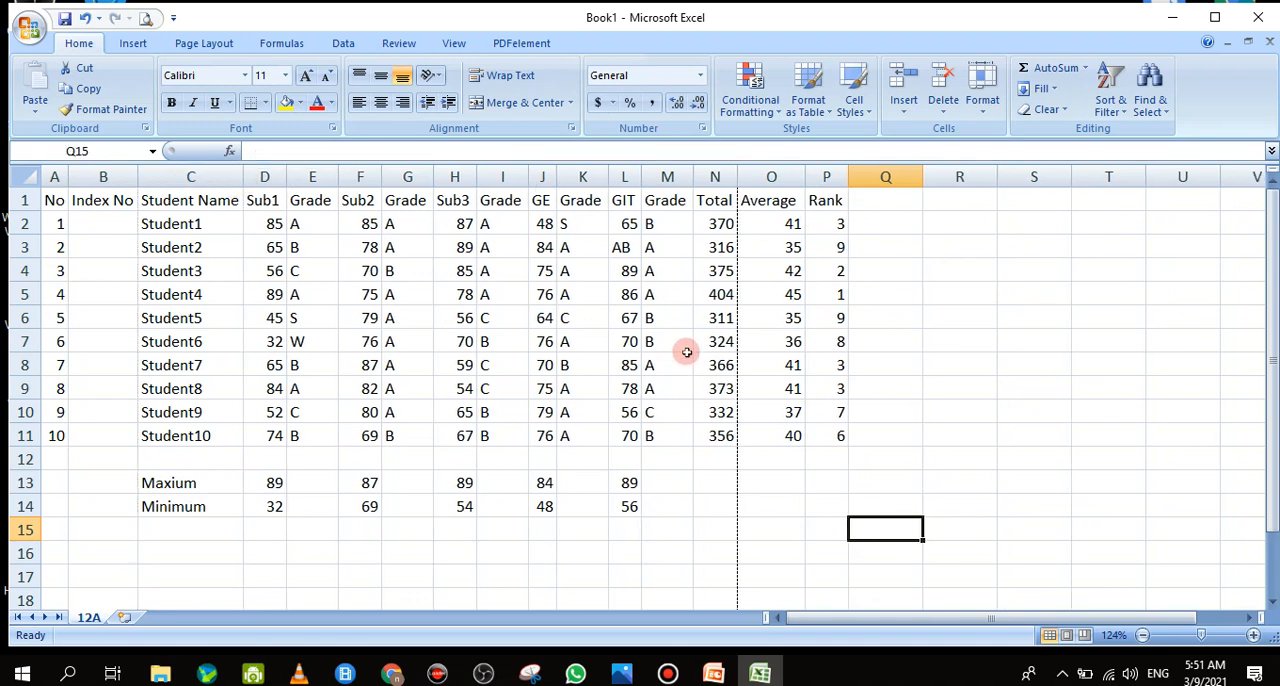
pyautogui.click(278, 178)
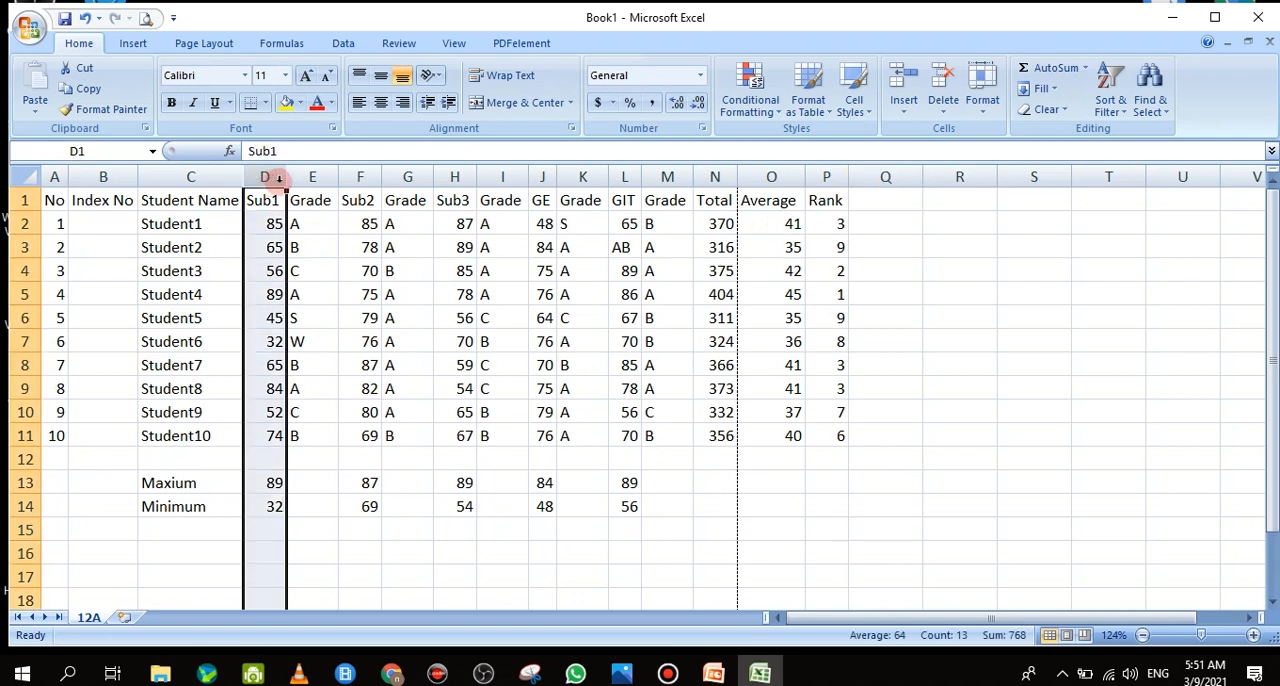
# Show the margins in print preview and reduce the left and right margins to about 0.2 so columns A to P fit one page
pyautogui.click(145, 18)
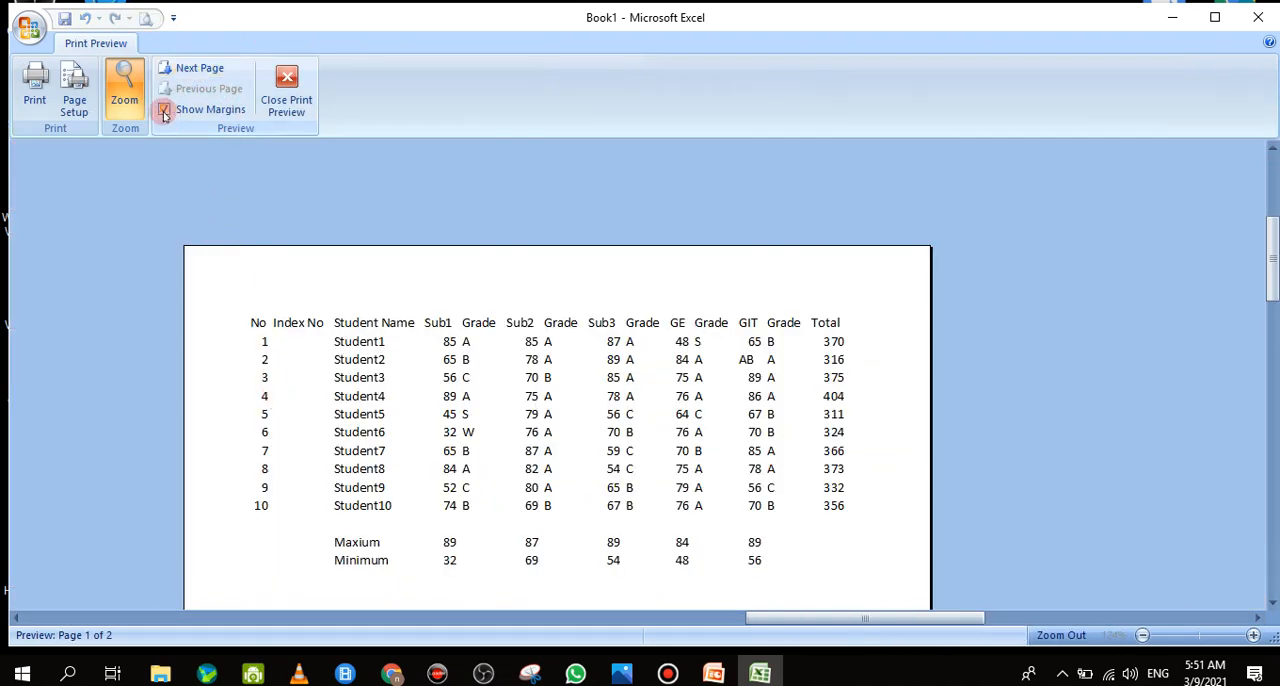
pyautogui.click(164, 110)
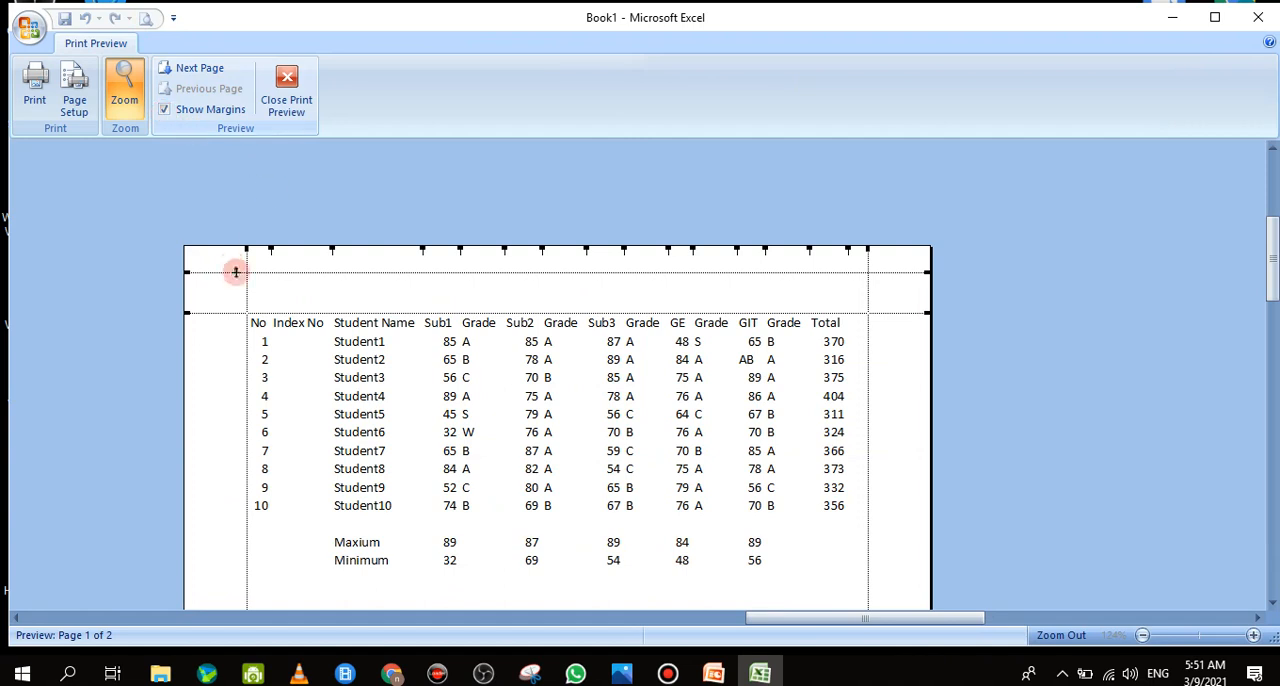
pyautogui.moveTo(246, 250); pyautogui.dragTo(207, 256)
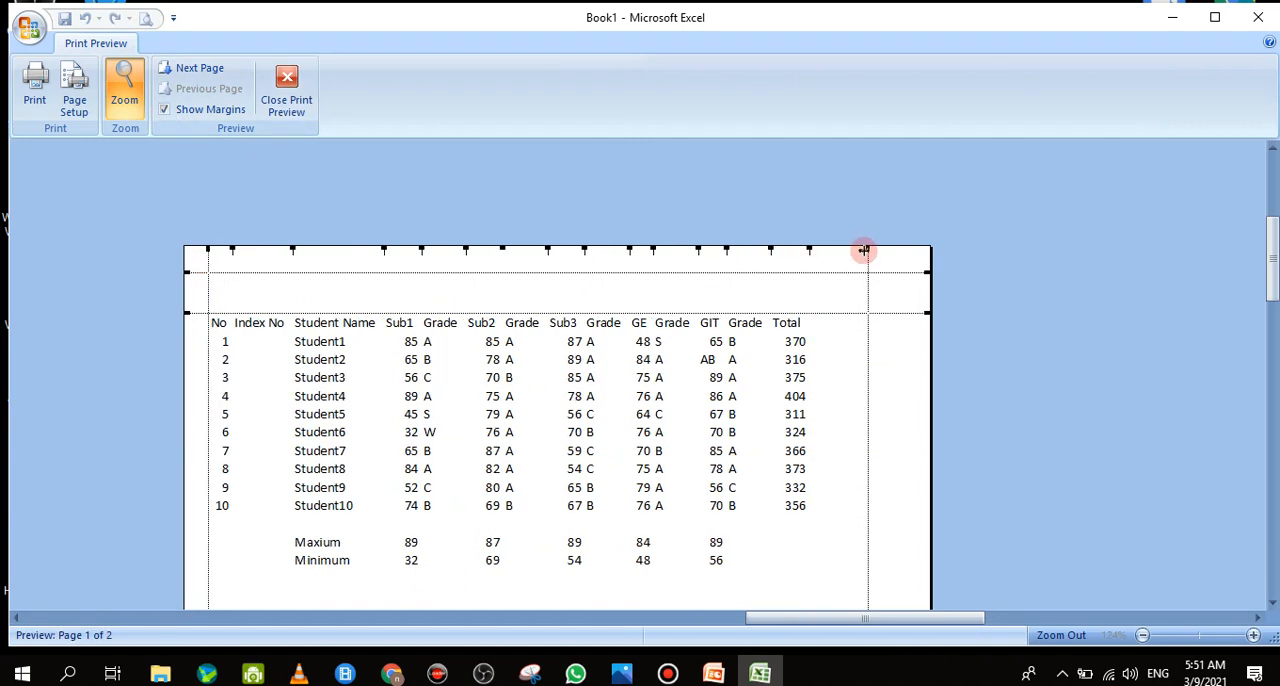
pyautogui.moveTo(866, 250); pyautogui.dragTo(904, 257)
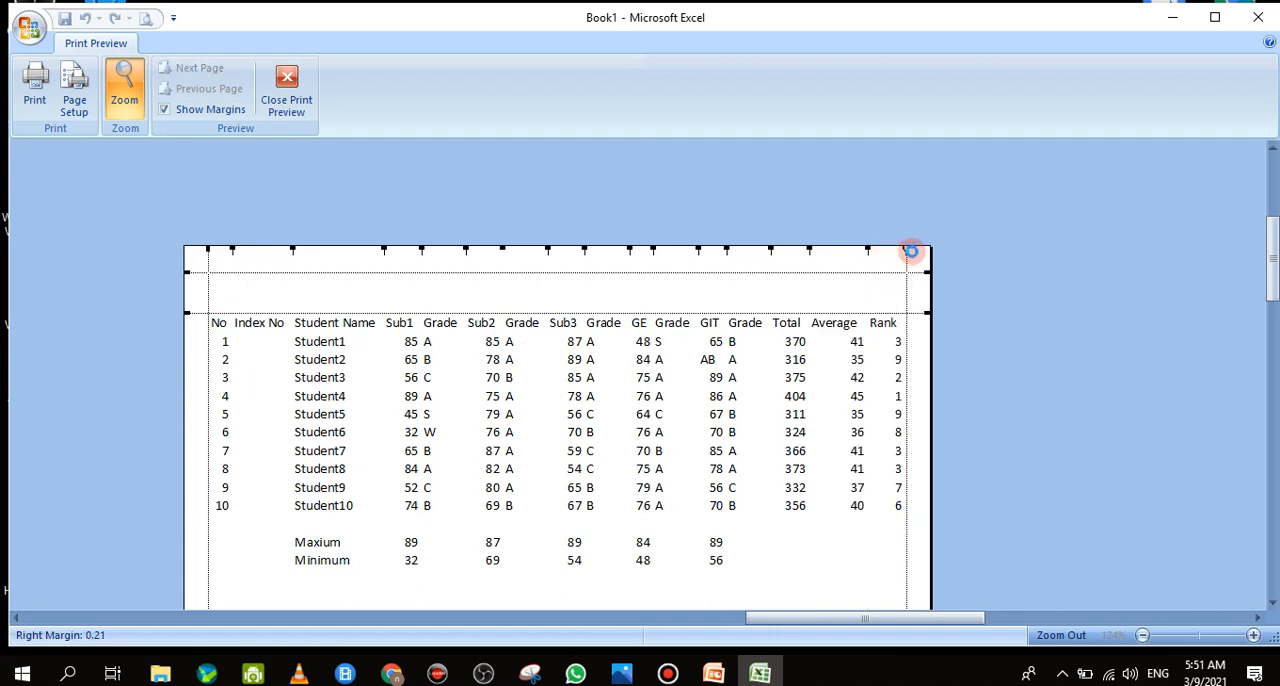
pyautogui.moveTo(911, 251); pyautogui.dragTo(912, 251)
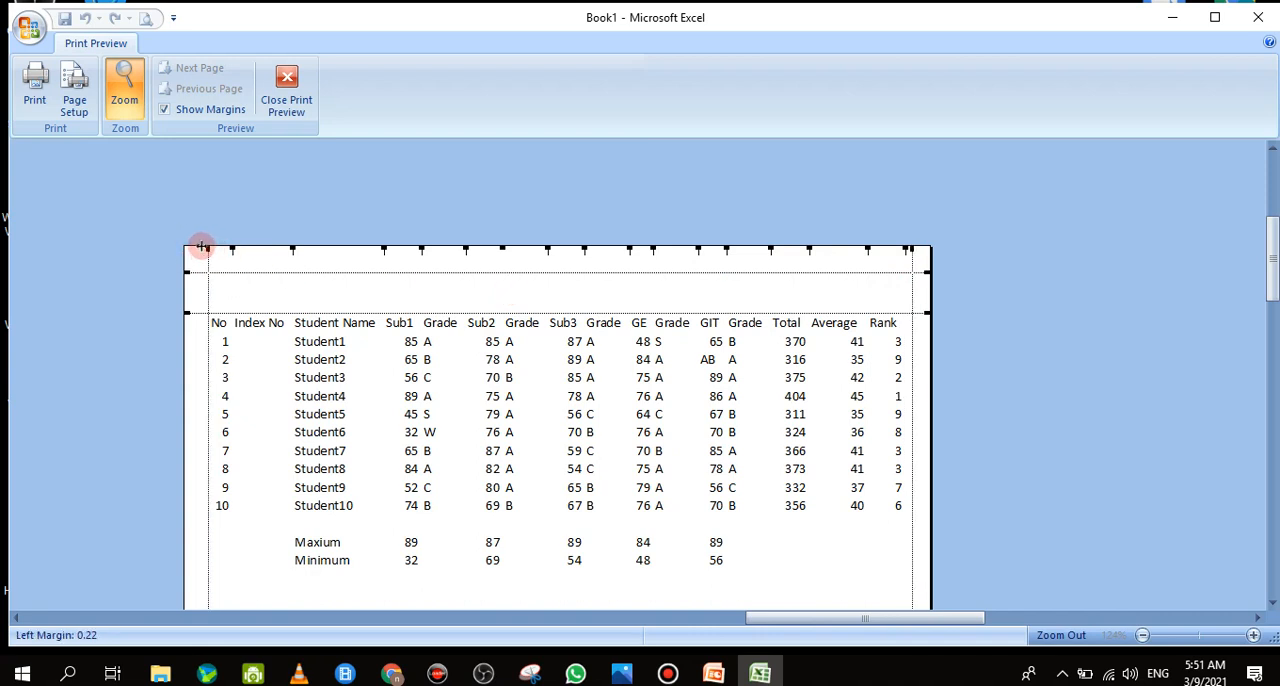
pyautogui.moveTo(201, 246); pyautogui.dragTo(202, 250)
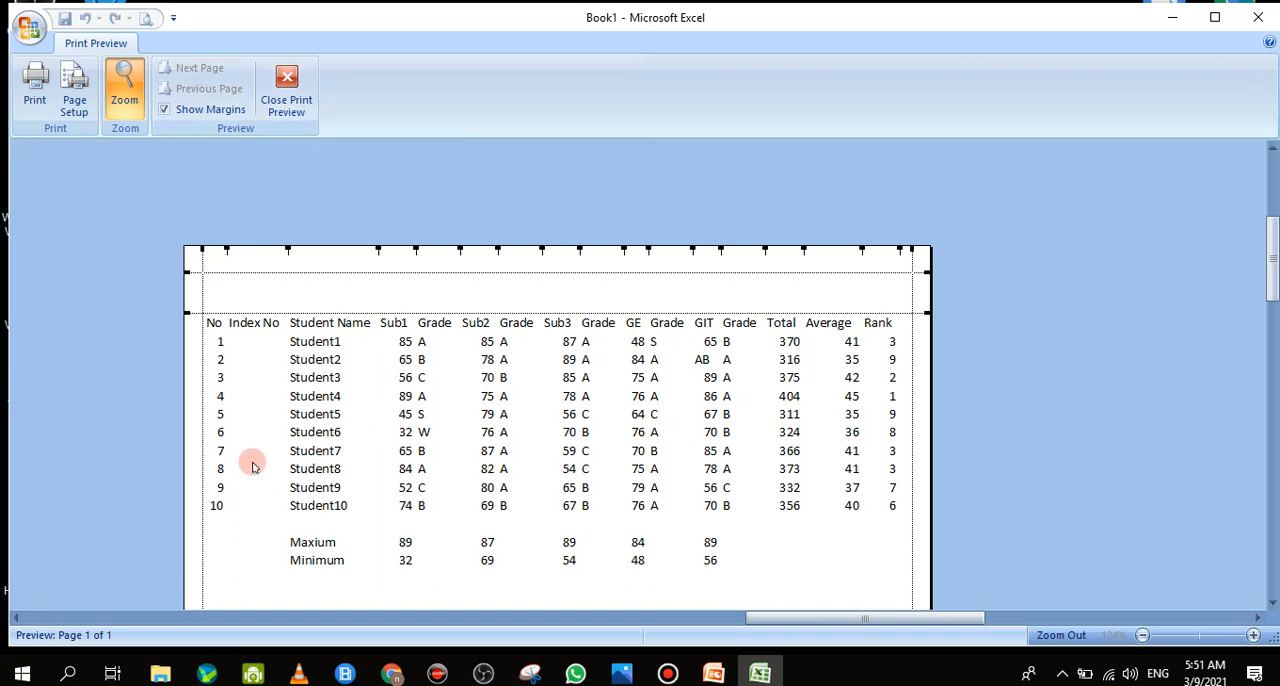
pyautogui.click(290, 82)
pyautogui.click(958, 522)
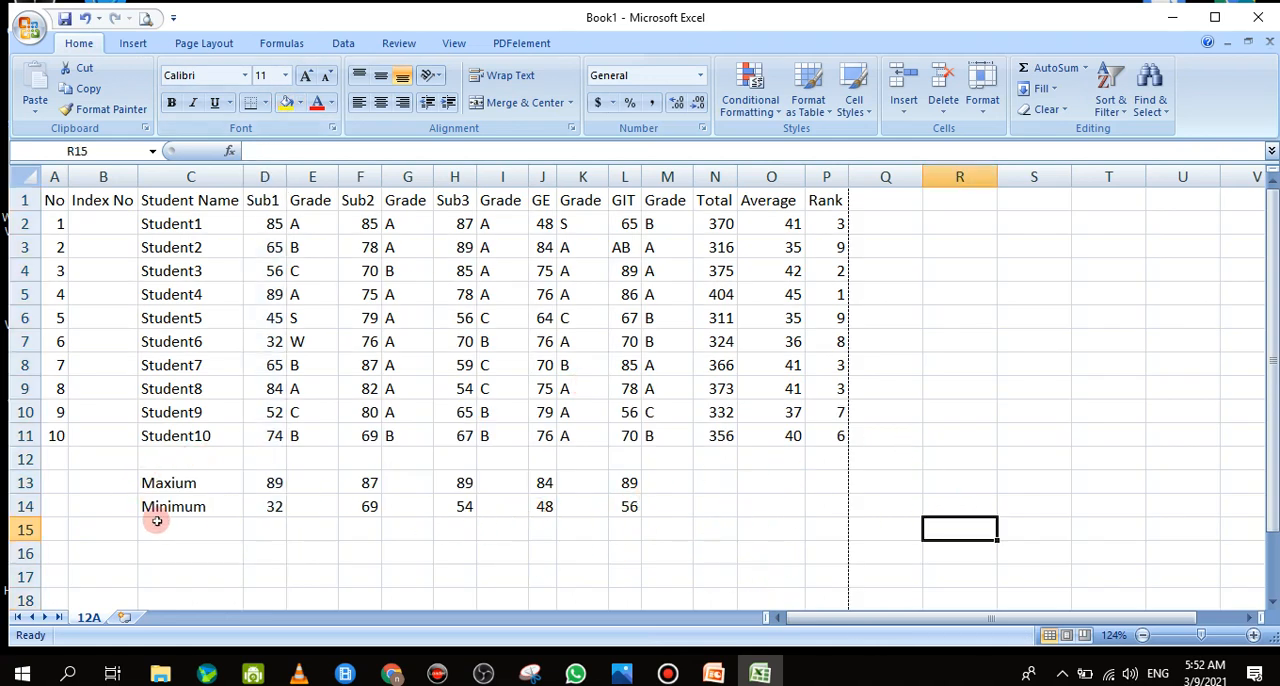
# Apply All Borders and a Thick Box Border to the marks table A1:P11
pyautogui.moveTo(55, 200); pyautogui.dragTo(838, 432)
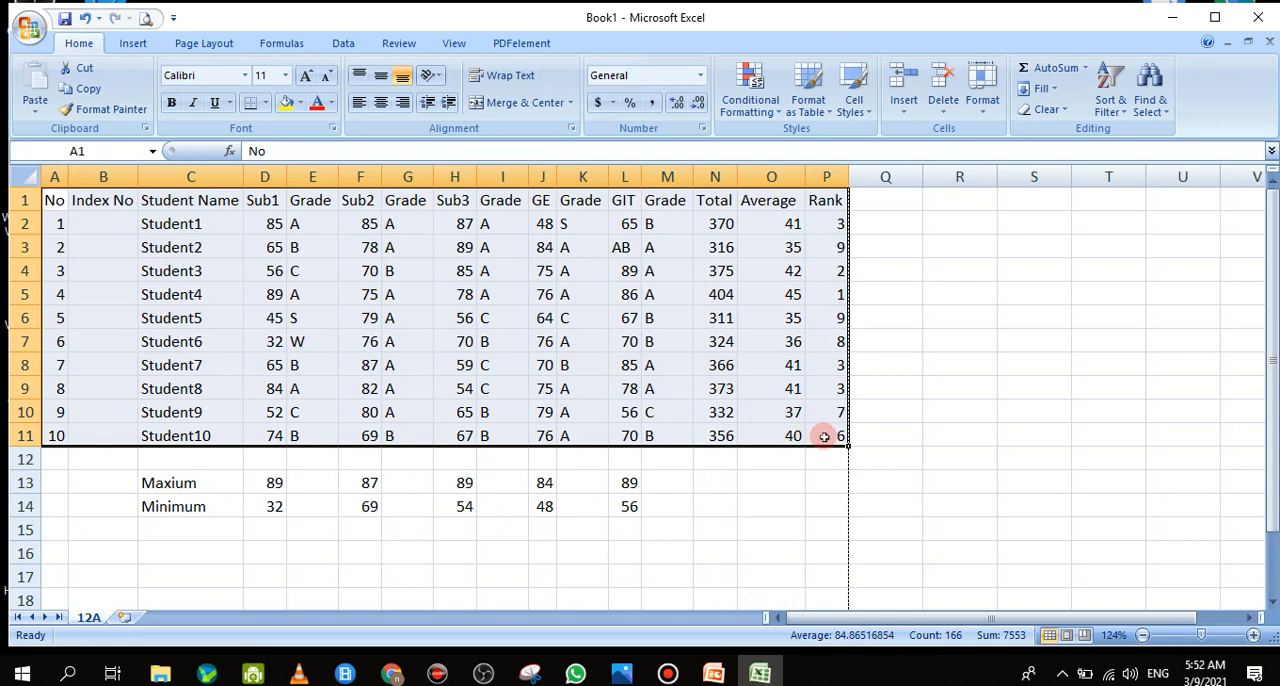
pyautogui.click(265, 103)
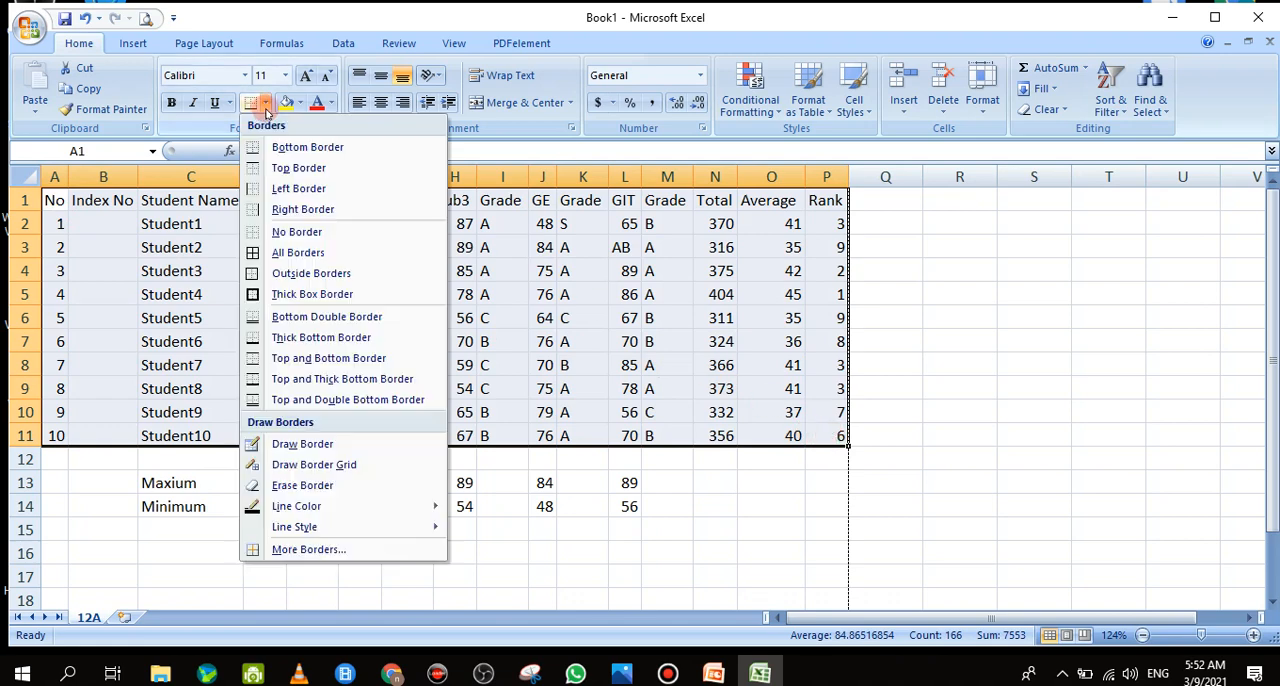
pyautogui.click(279, 258)
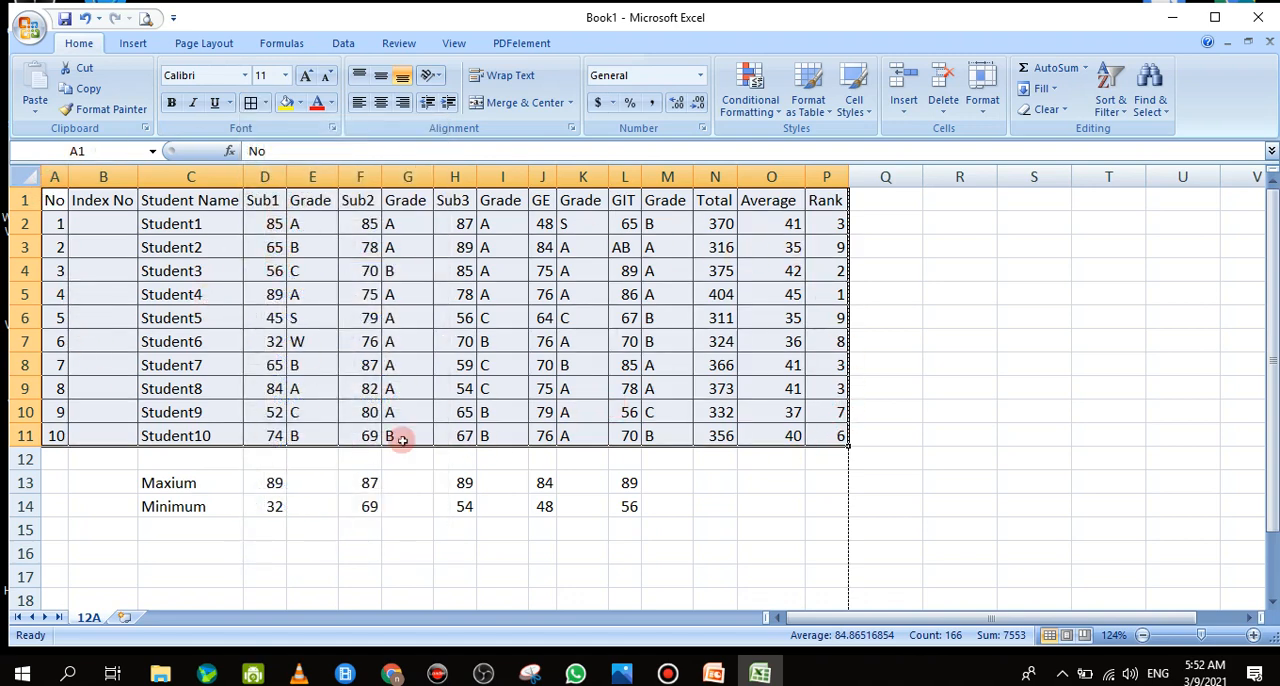
pyautogui.click(265, 104)
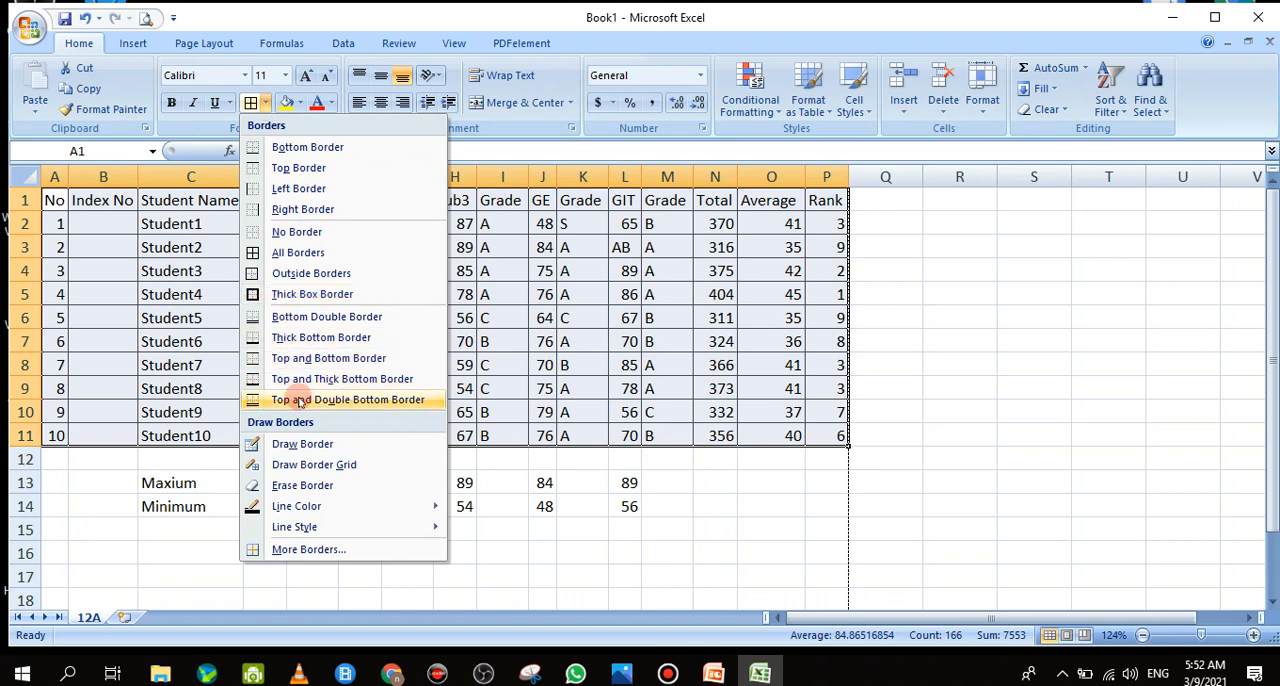
pyautogui.click(295, 300)
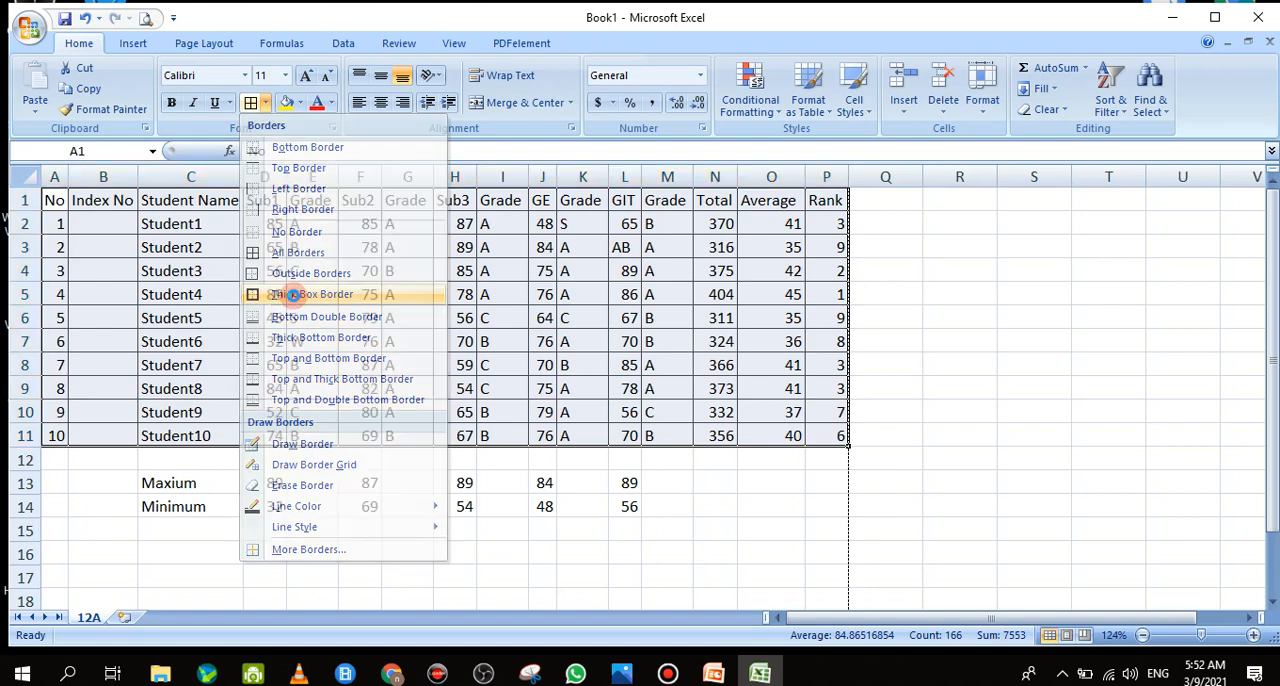
pyautogui.click(962, 460)
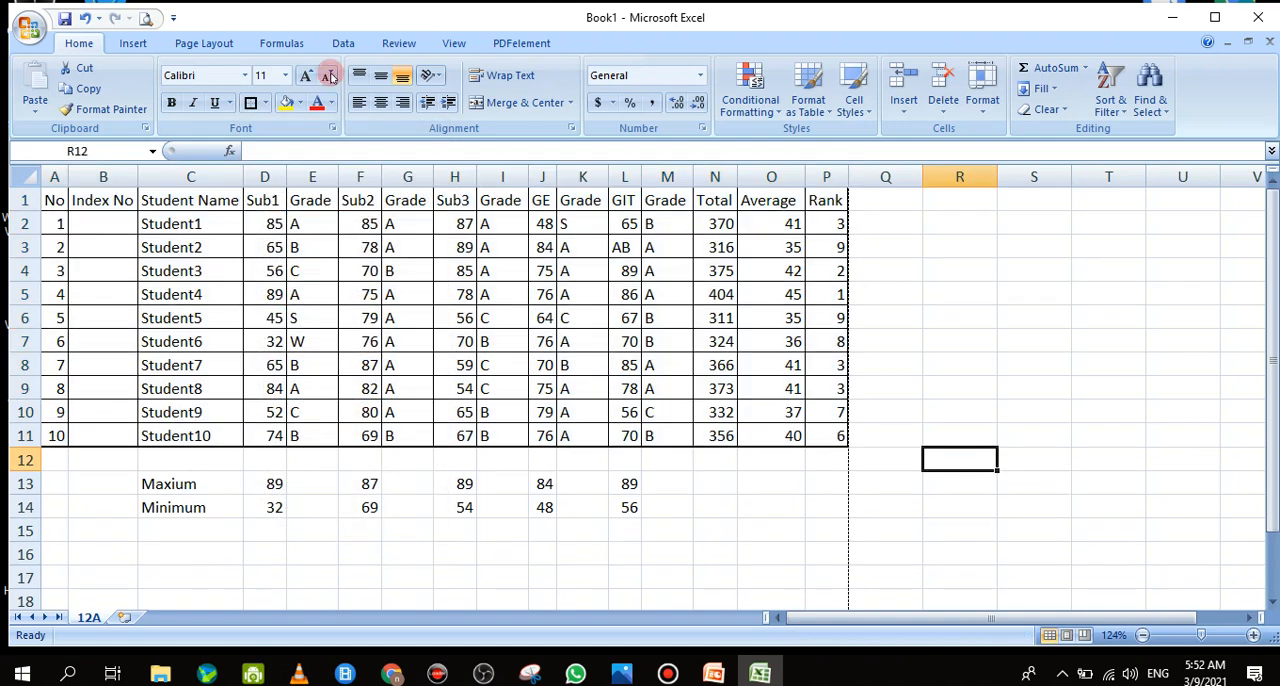
# Preview the bordered marks table for printing with the margin guides hidden, and examine it at full page and enlarged
pyautogui.click(143, 18)
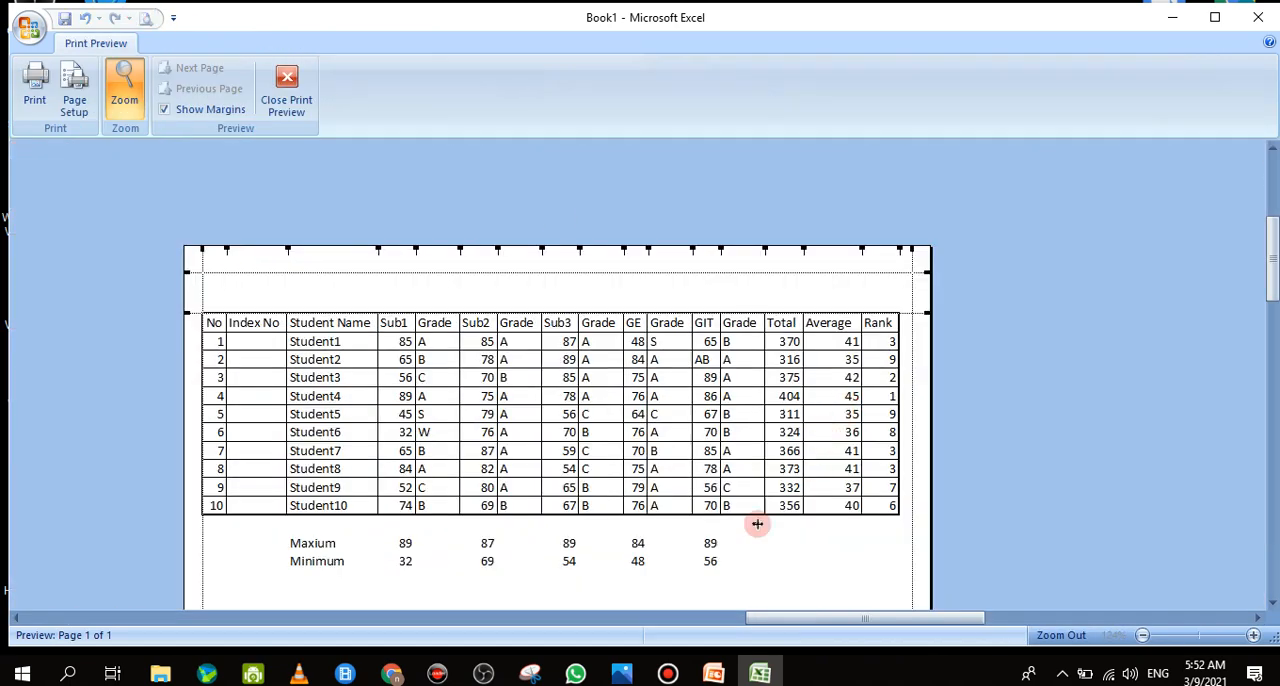
pyautogui.click(886, 563)
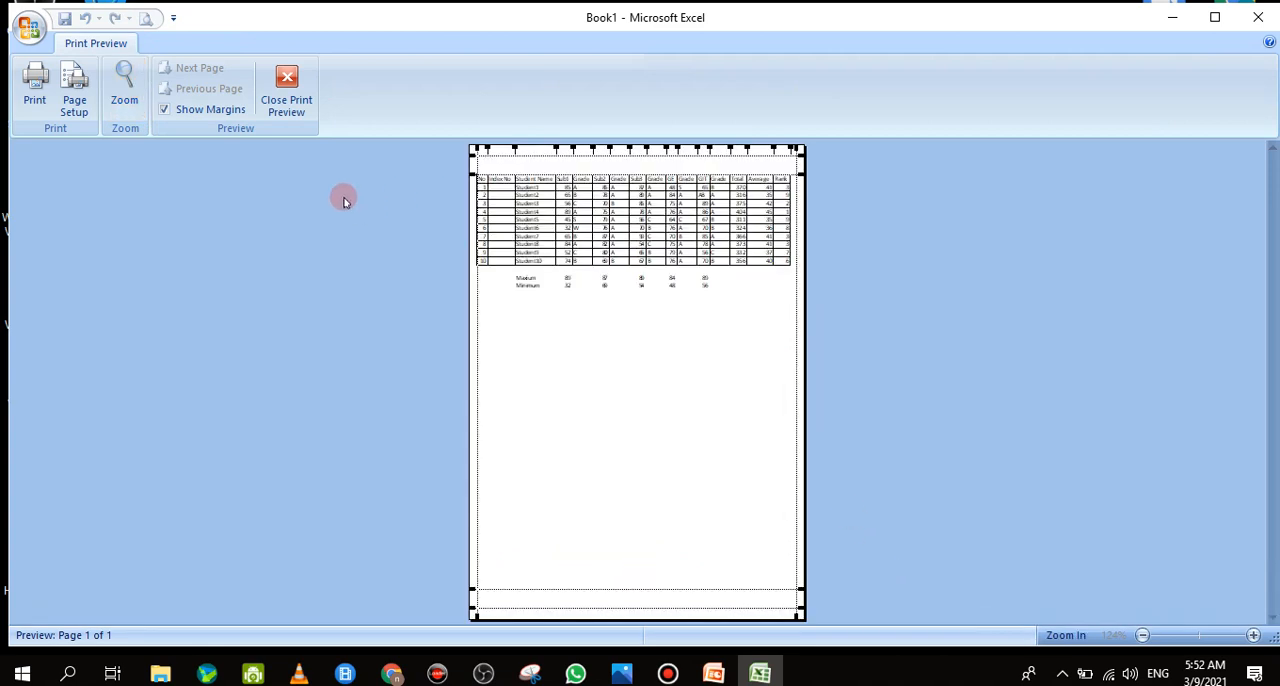
pyautogui.click(164, 109)
pyautogui.click(655, 337)
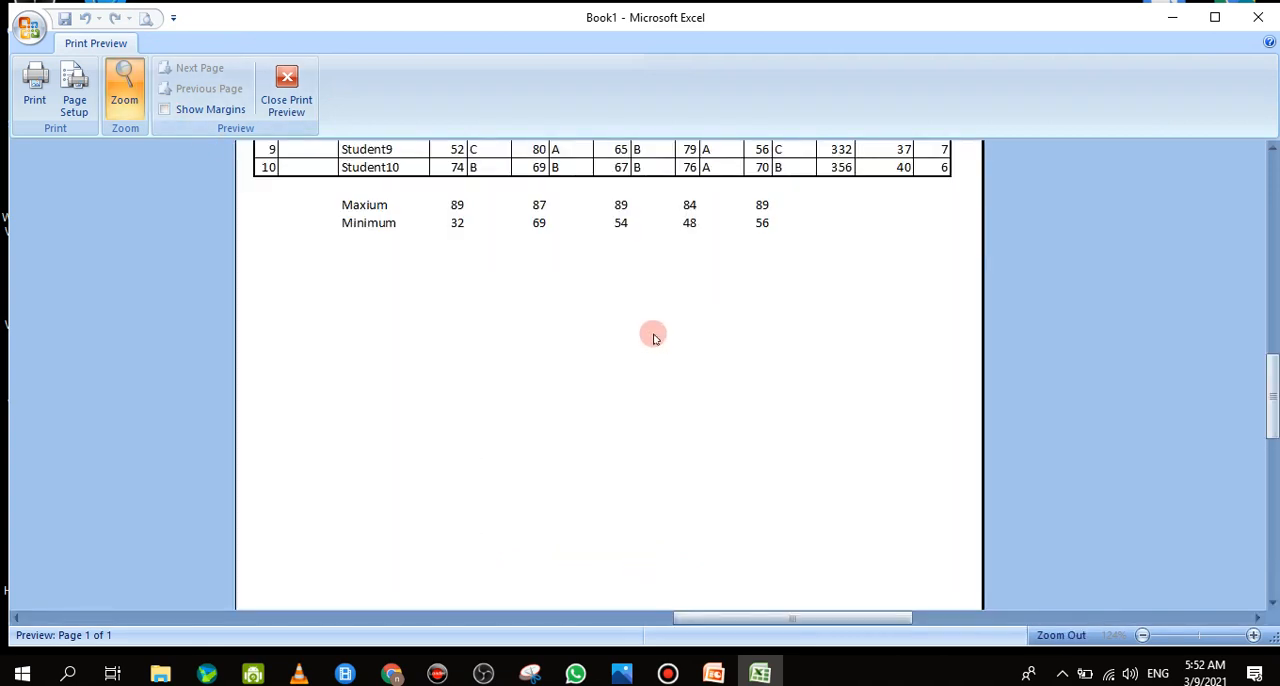
pyautogui.scroll(5, 770, 330)
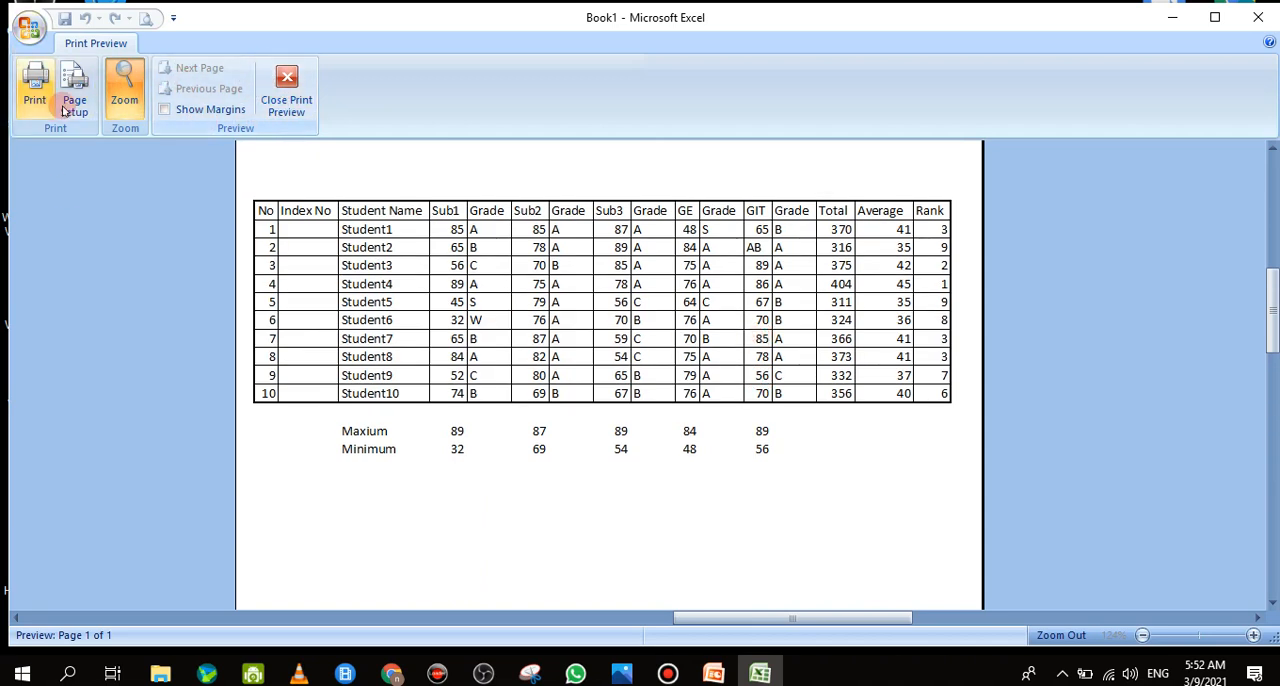
pyautogui.click(287, 90)
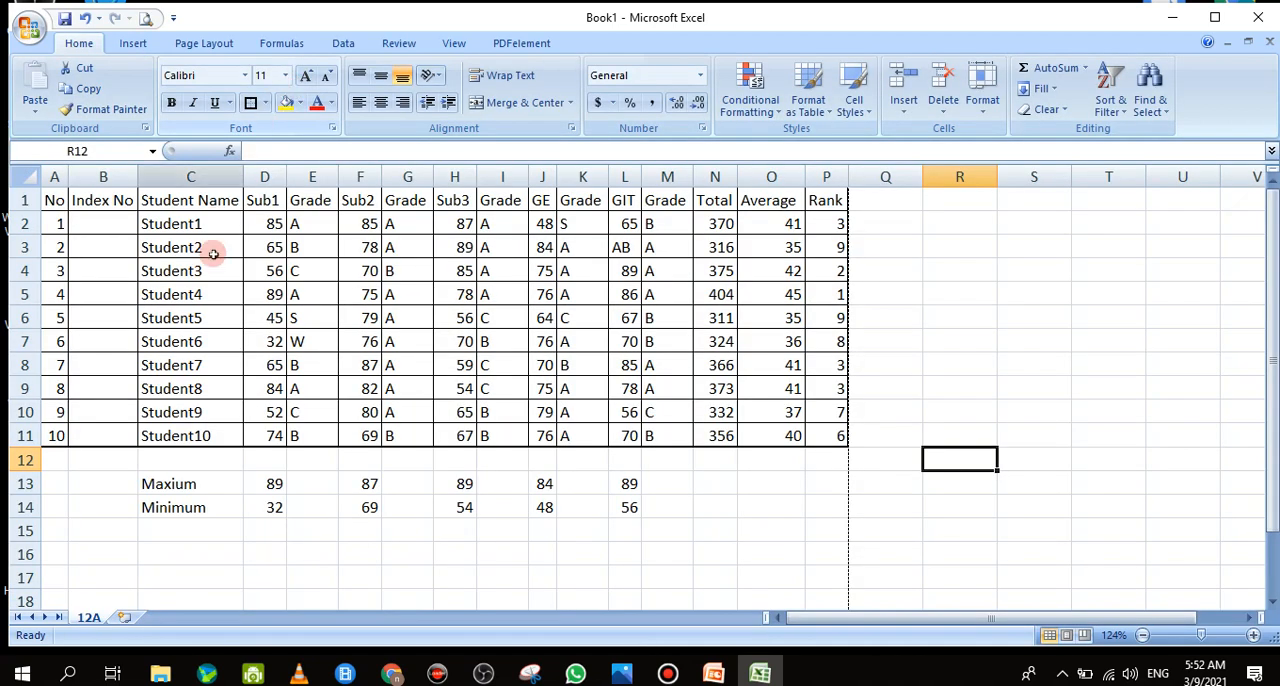
# Add a bottom border to cells C17:O17 below the Maxium and Minimum rows
pyautogui.click(107, 488)
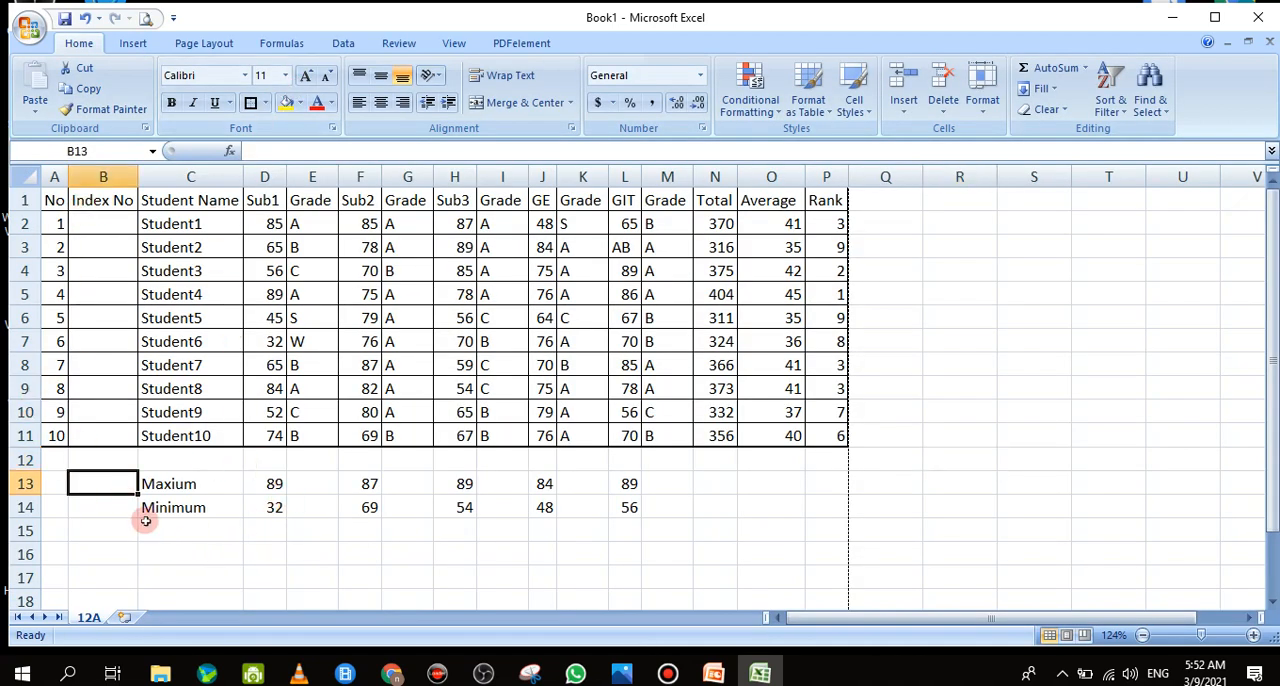
pyautogui.click(206, 573)
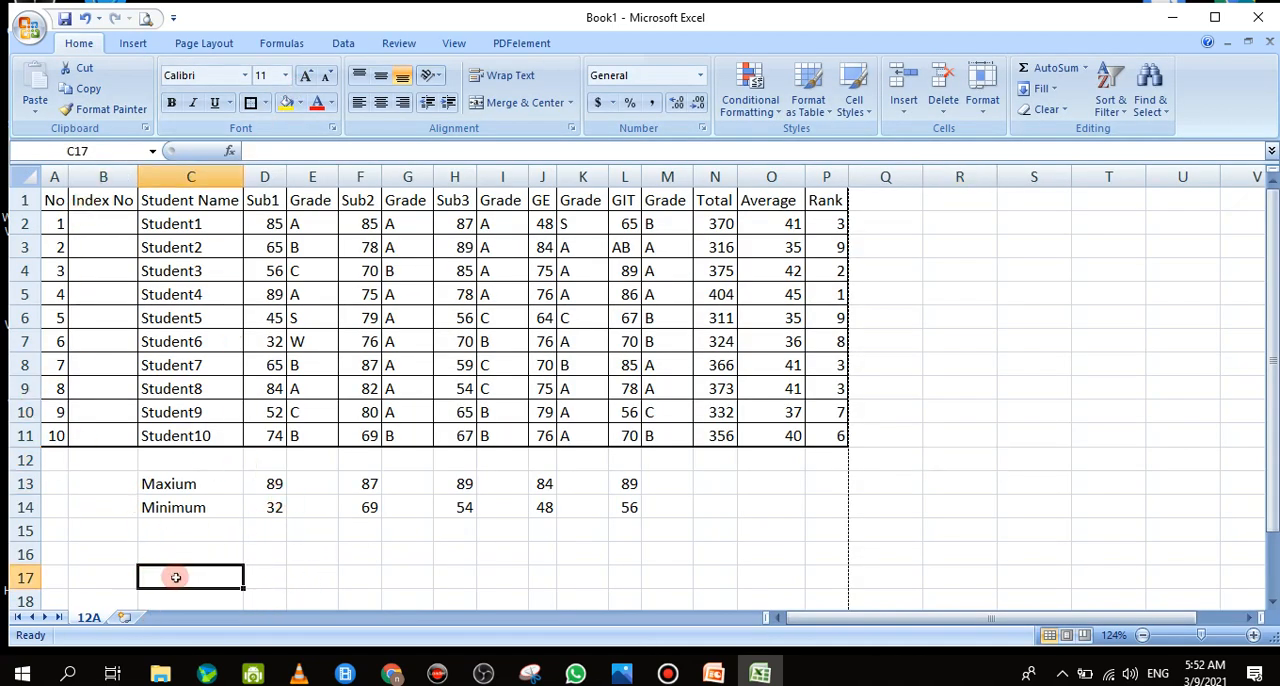
pyautogui.moveTo(158, 577); pyautogui.dragTo(805, 577)
pyautogui.moveTo(1272, 462); pyautogui.dragTo(1275, 485)
pyautogui.click(265, 103)
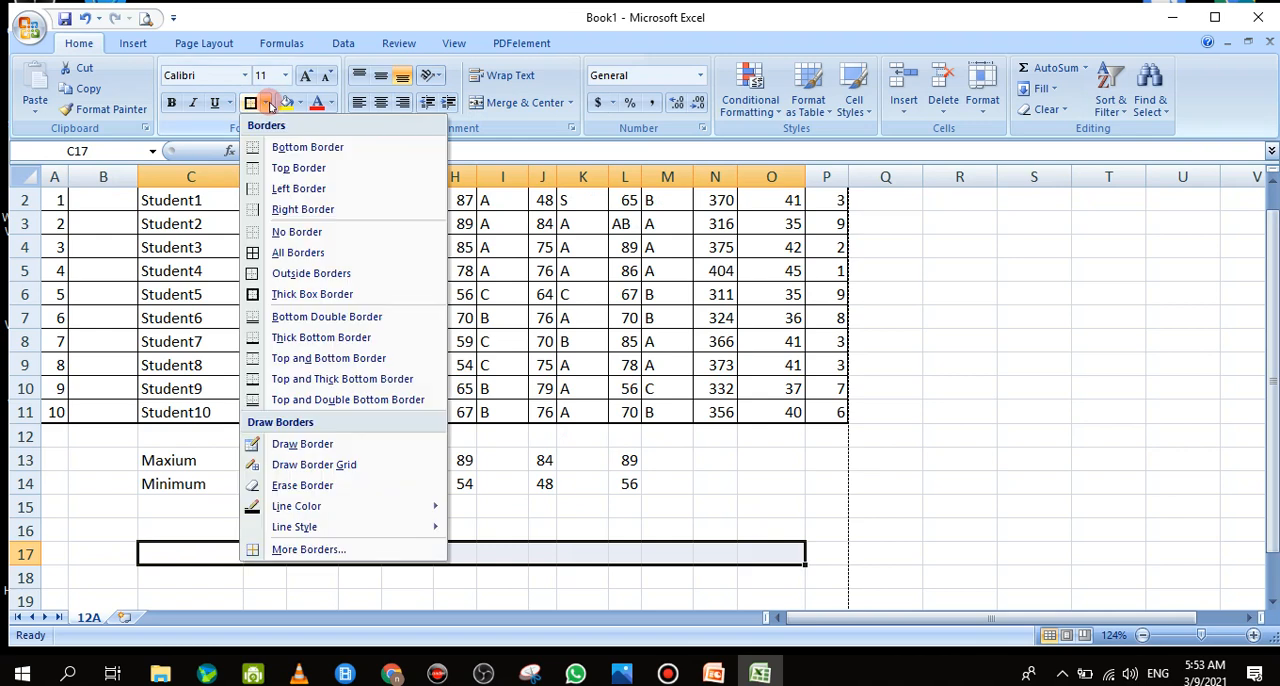
pyautogui.click(288, 152)
pyautogui.click(925, 530)
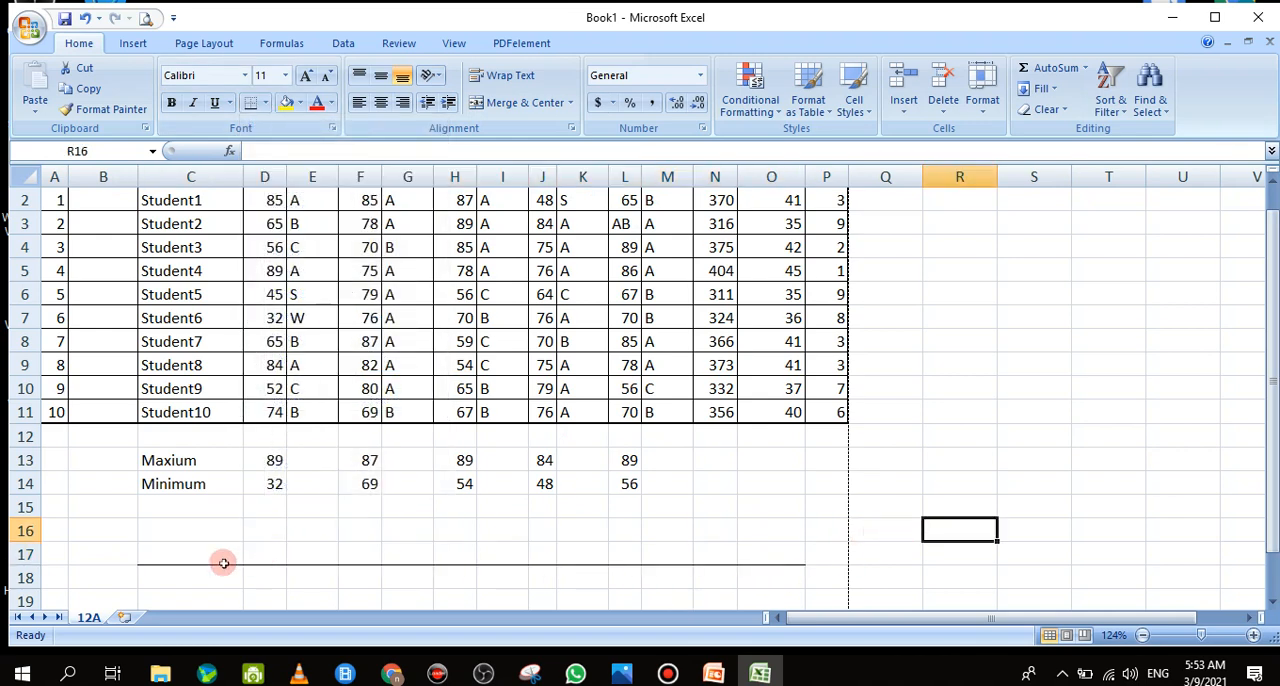
# Try a double-line outline border on cells C17:O17 through the detailed border settings
pyautogui.moveTo(201, 556); pyautogui.dragTo(775, 550)
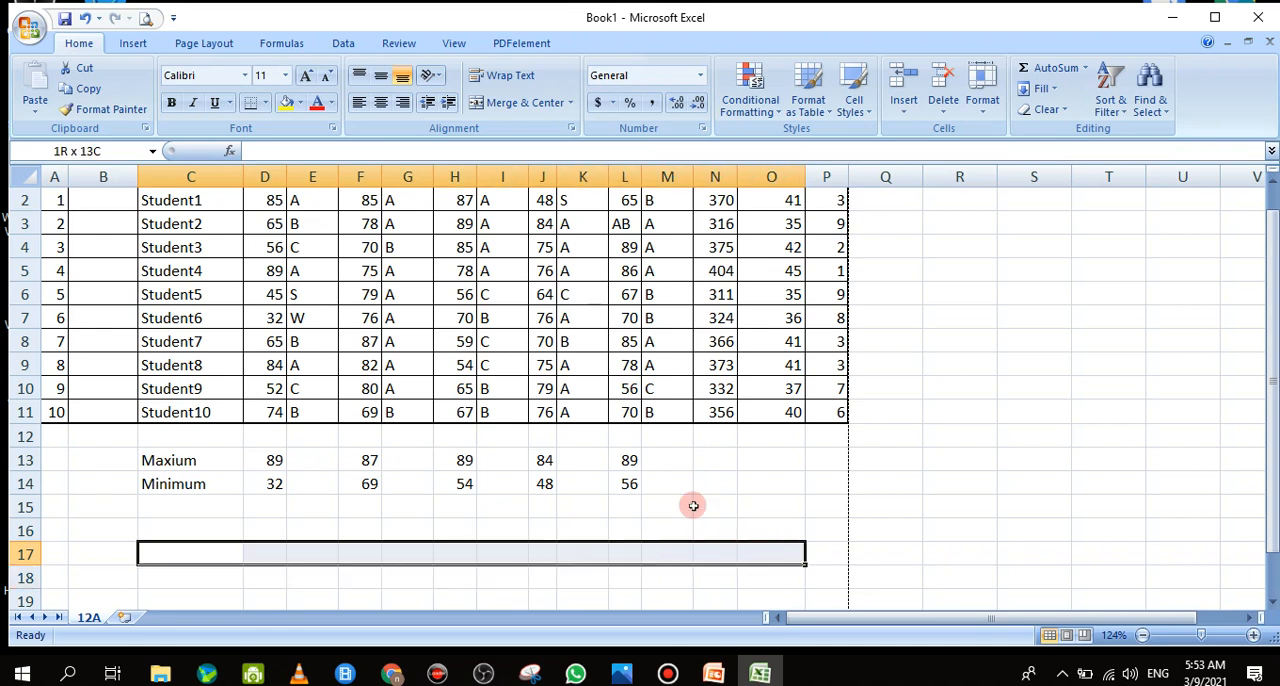
pyautogui.click(267, 106)
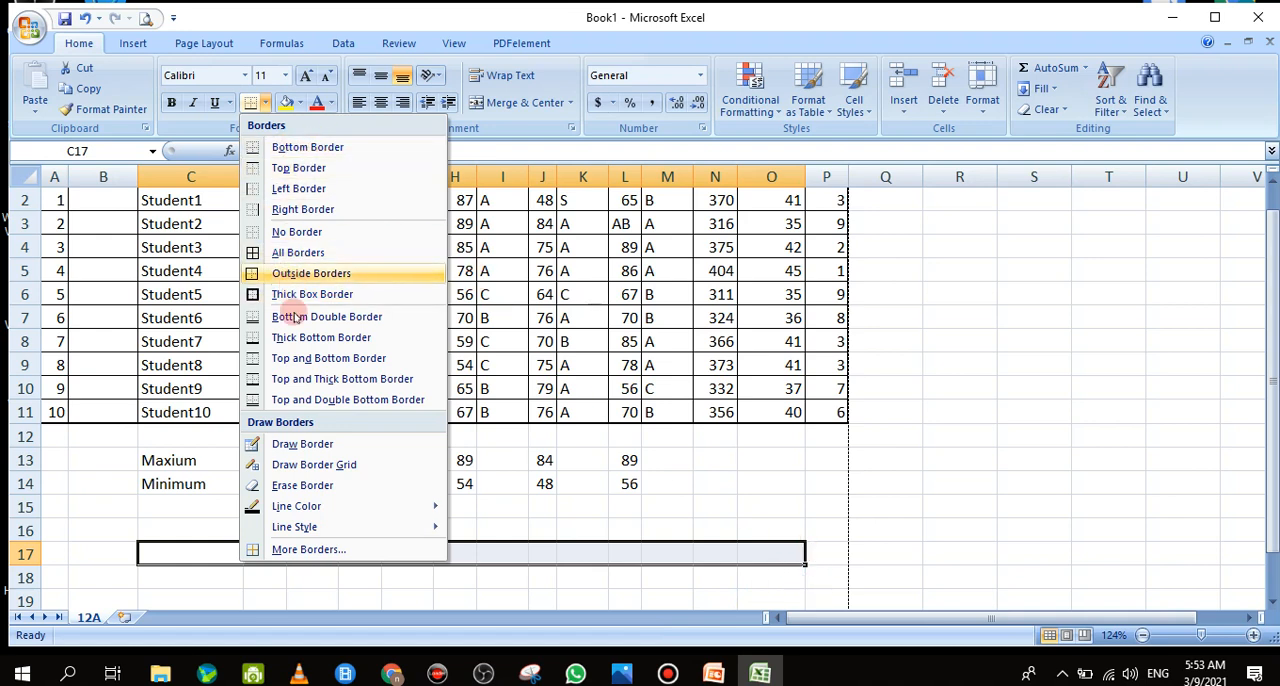
pyautogui.click(308, 552)
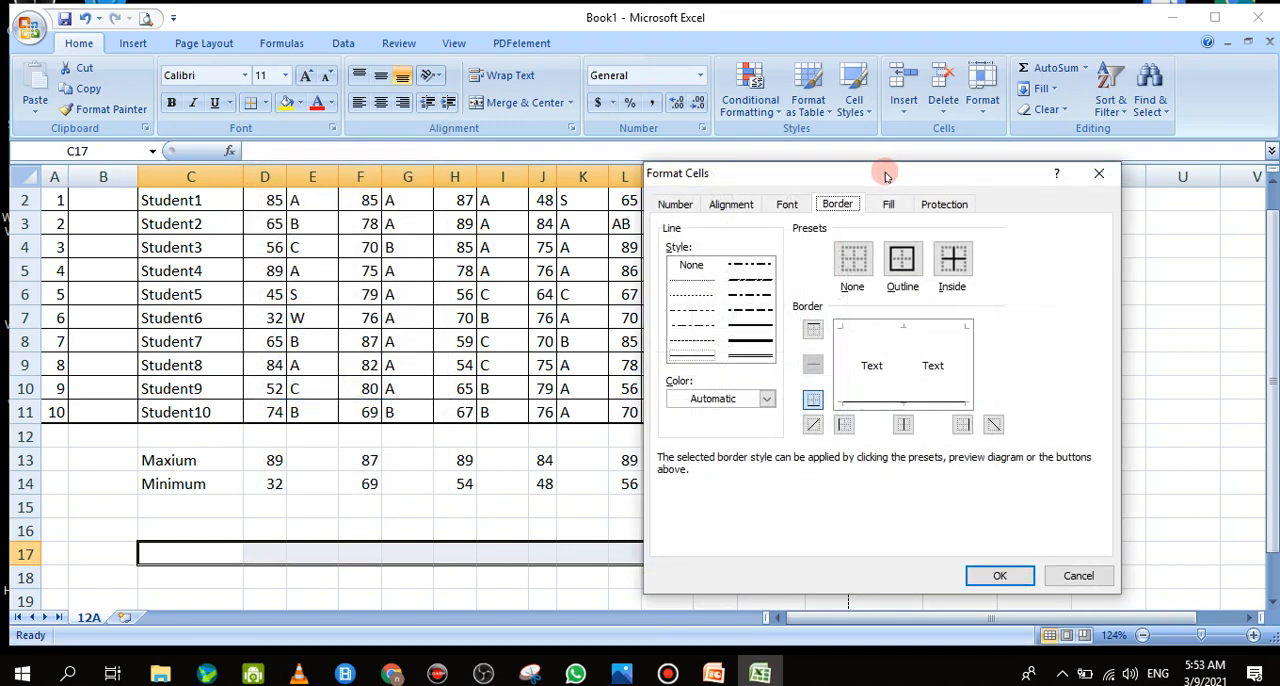
pyautogui.moveTo(885, 176); pyautogui.dragTo(910, 175)
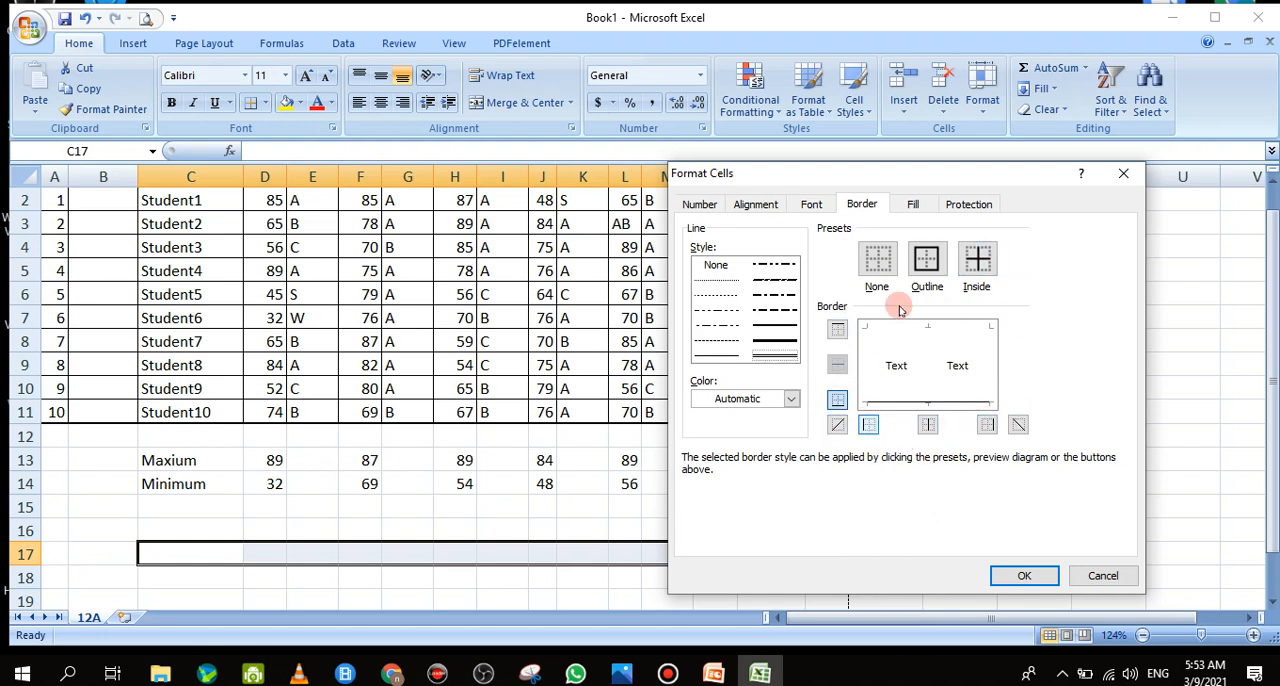
pyautogui.click(926, 262)
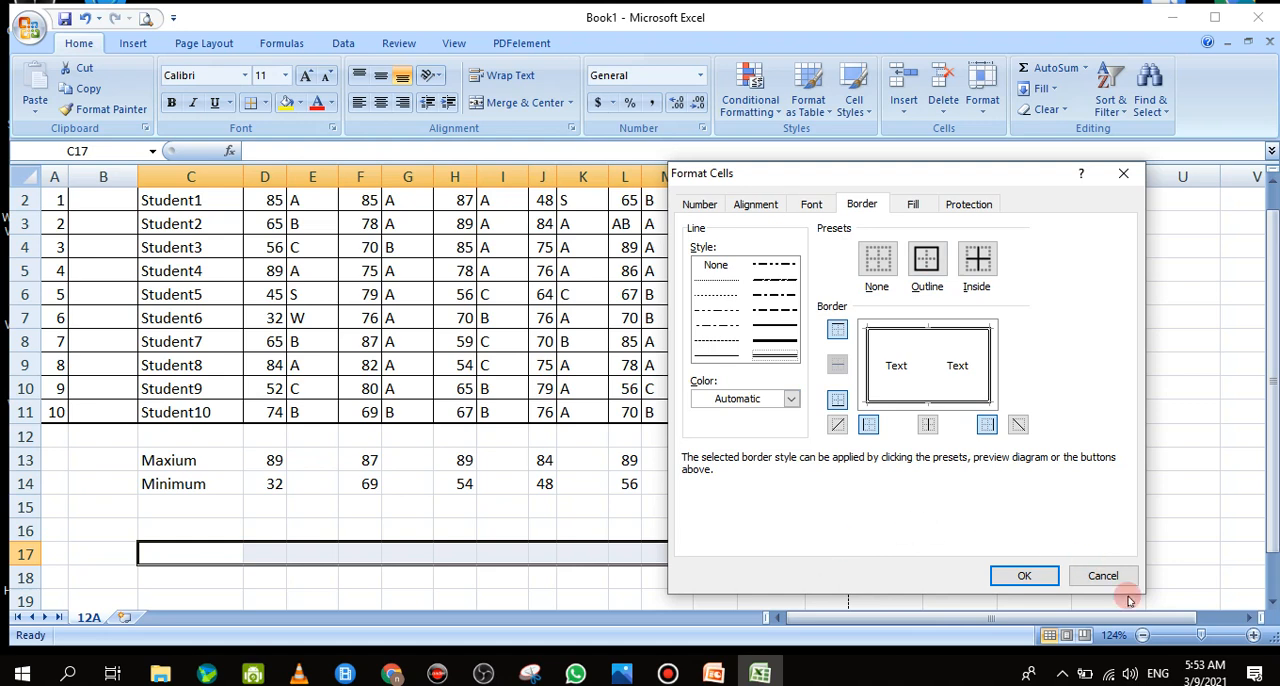
pyautogui.click(1022, 576)
pyautogui.click(500, 561)
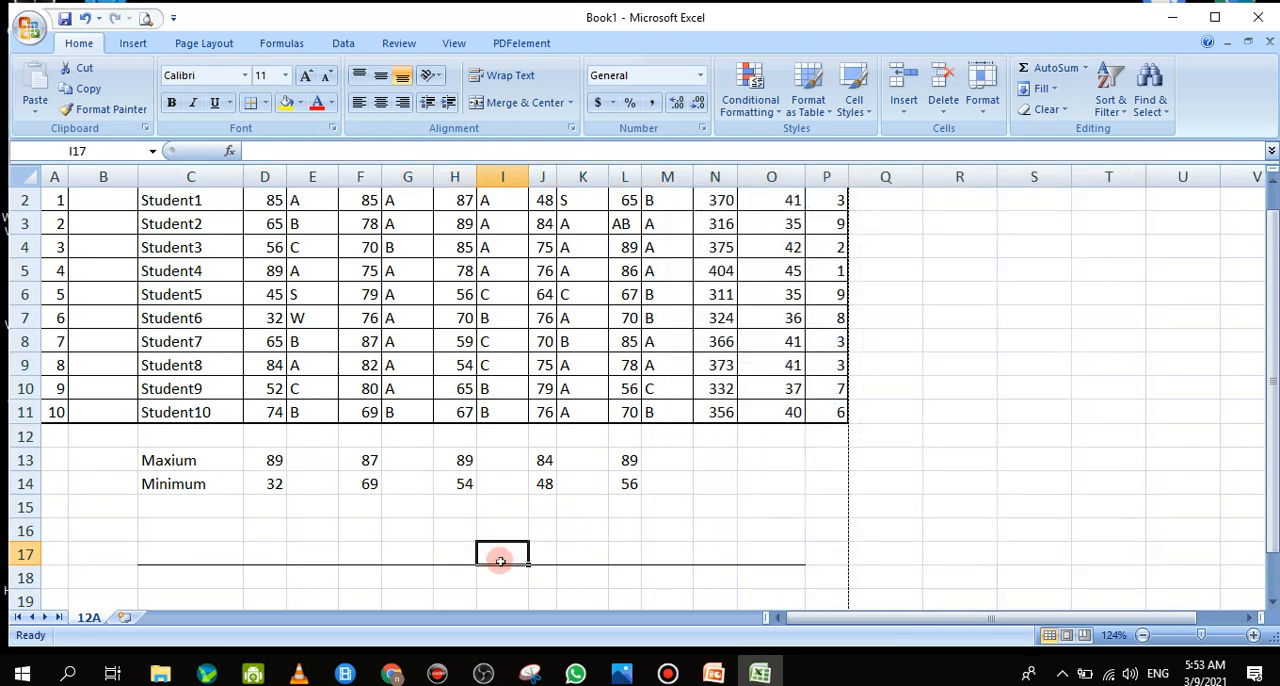
# Remove the border line from the empty cells C17:O18 by clearing their formatting
pyautogui.moveTo(145, 556); pyautogui.dragTo(790, 566)
pyautogui.click(1046, 110)
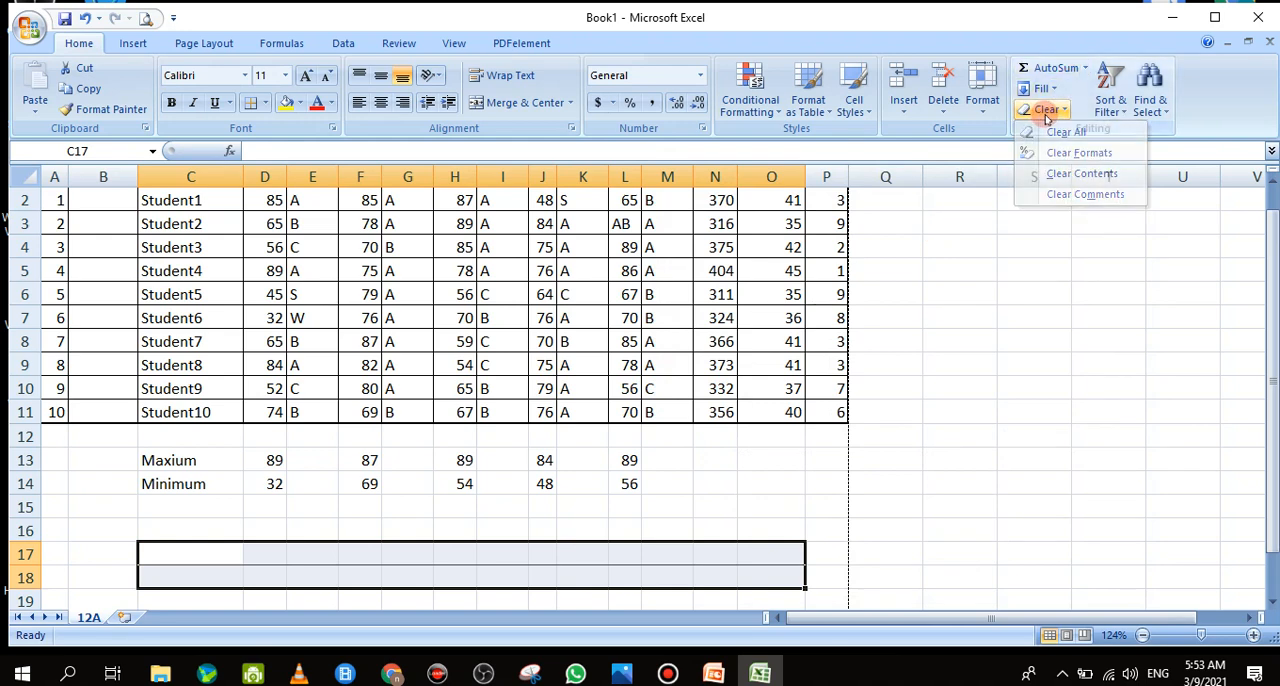
pyautogui.click(1048, 112)
pyautogui.click(1048, 112)
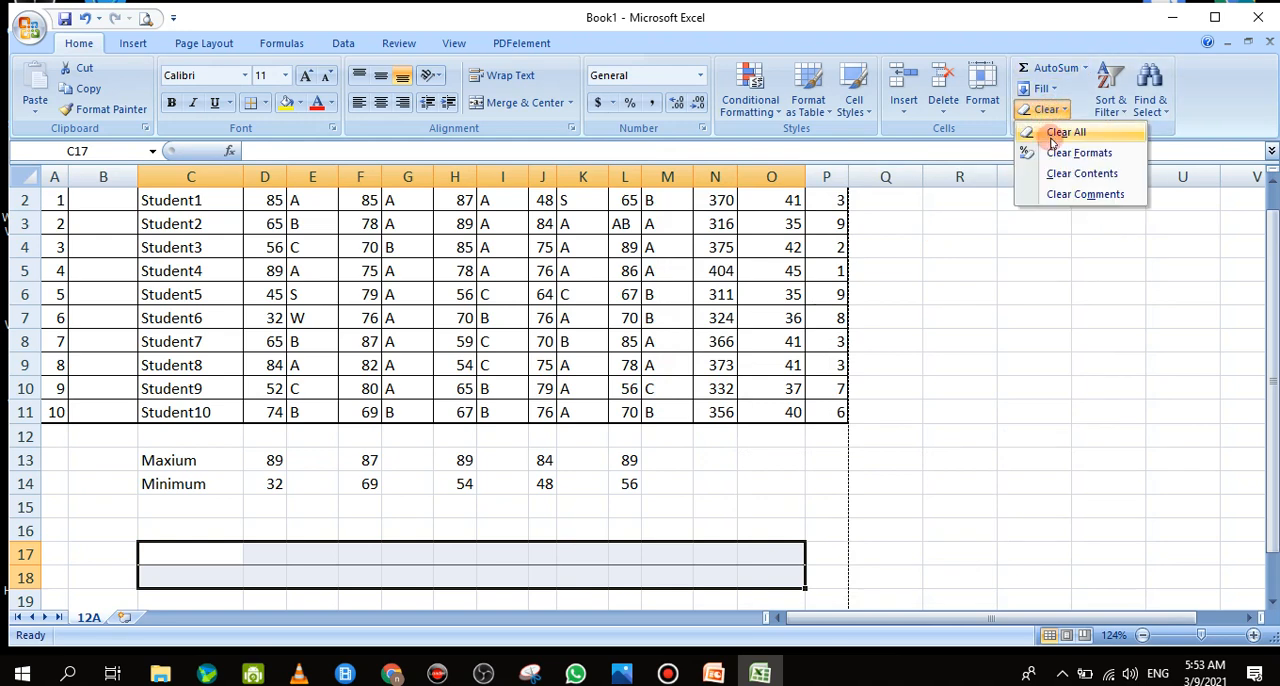
pyautogui.click(1053, 150)
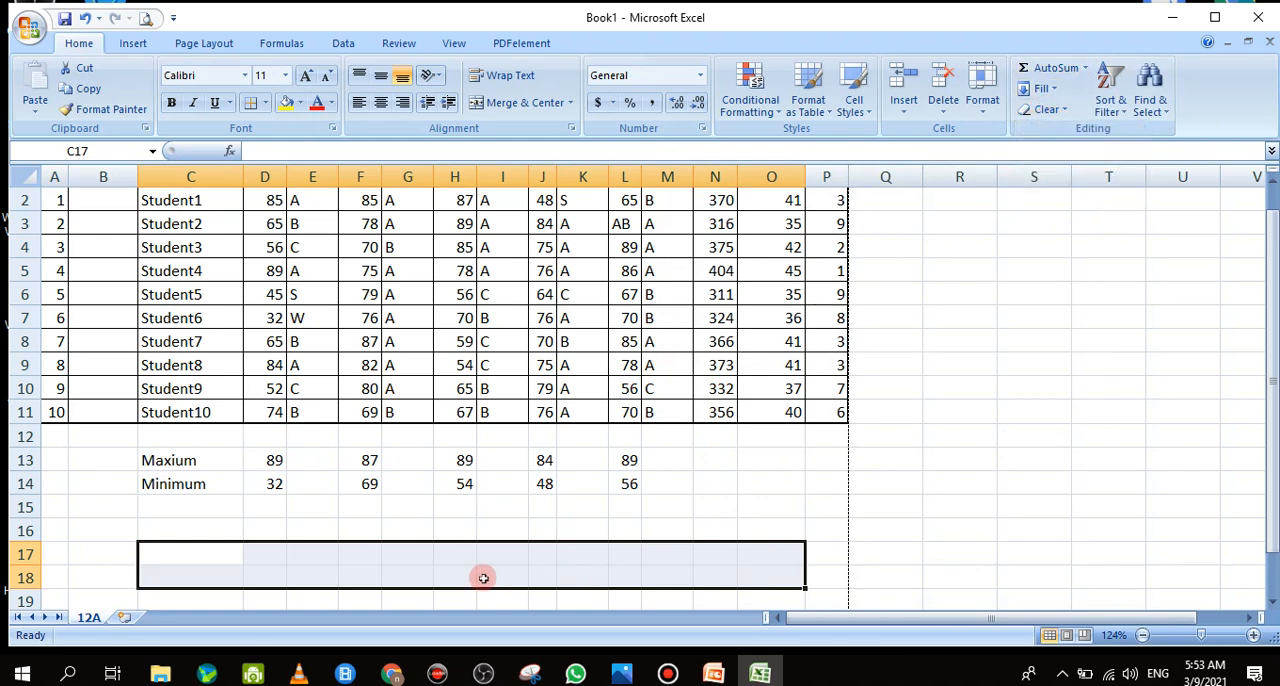
pyautogui.click(409, 529)
# Give the student rows A2:P11 a double-line outline border with thin single lines inside
pyautogui.click(50, 198)
pyautogui.moveTo(50, 198); pyautogui.dragTo(838, 412)
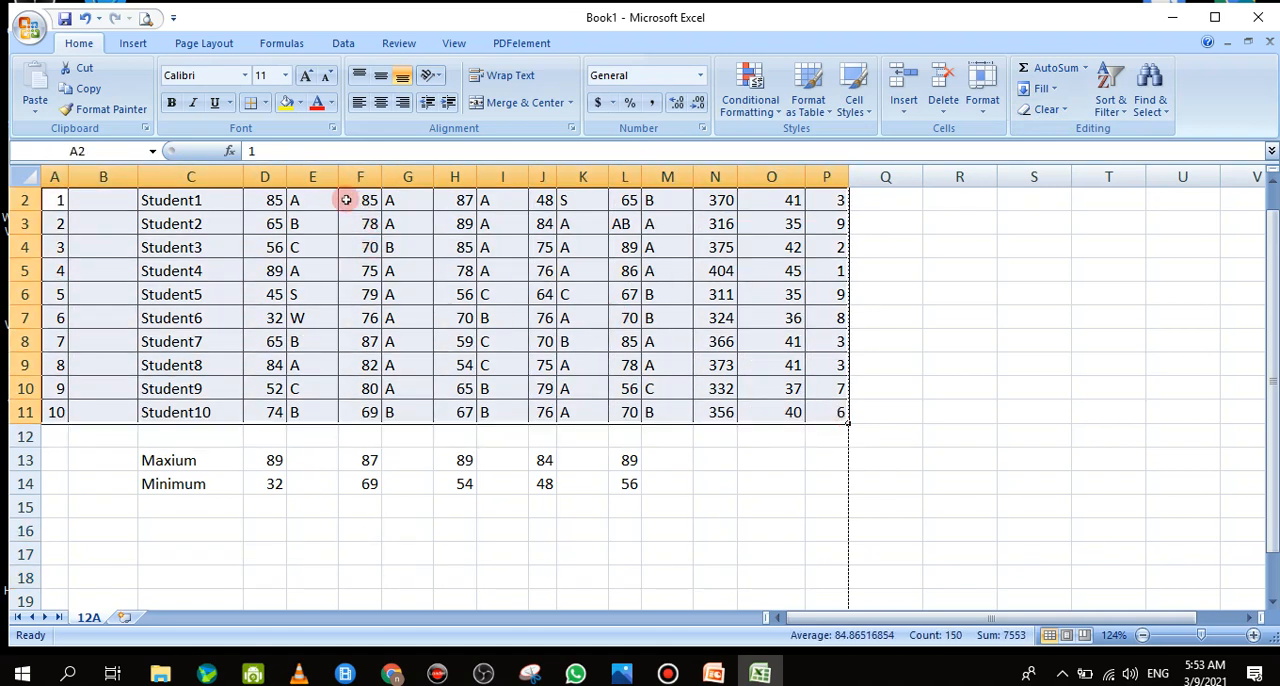
pyautogui.click(266, 103)
pyautogui.click(307, 550)
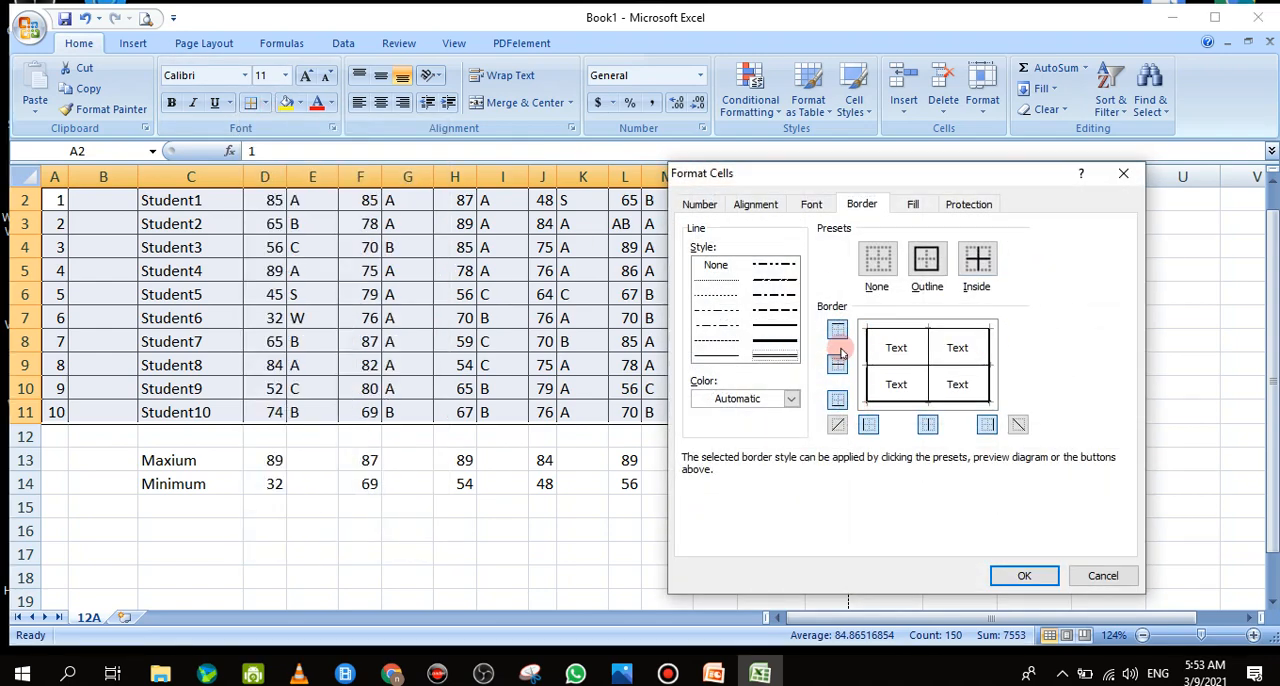
pyautogui.click(927, 260)
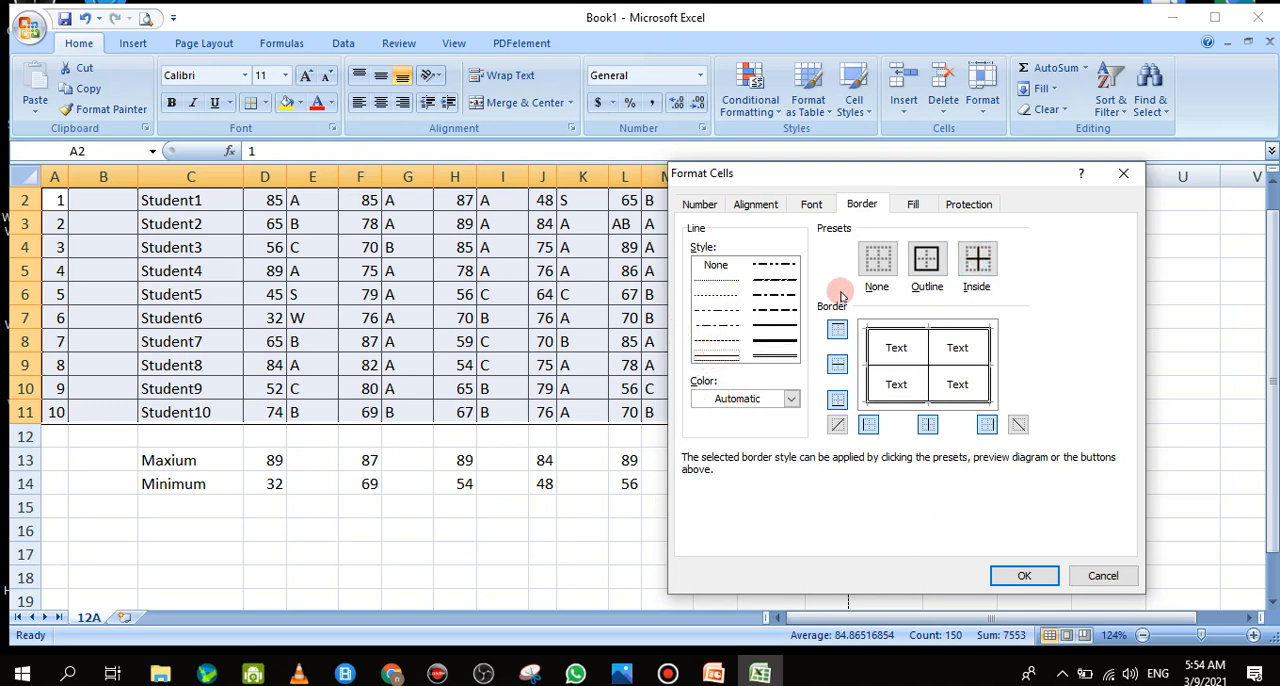
pyautogui.click(981, 267)
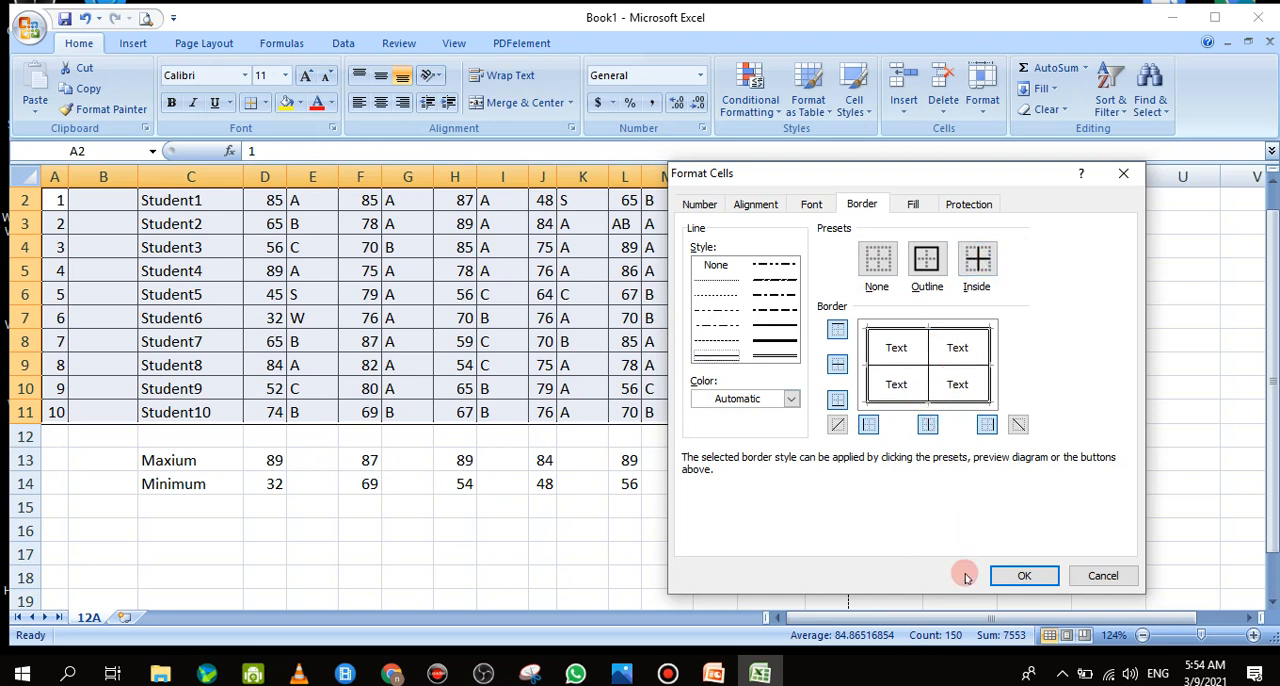
pyautogui.click(1022, 578)
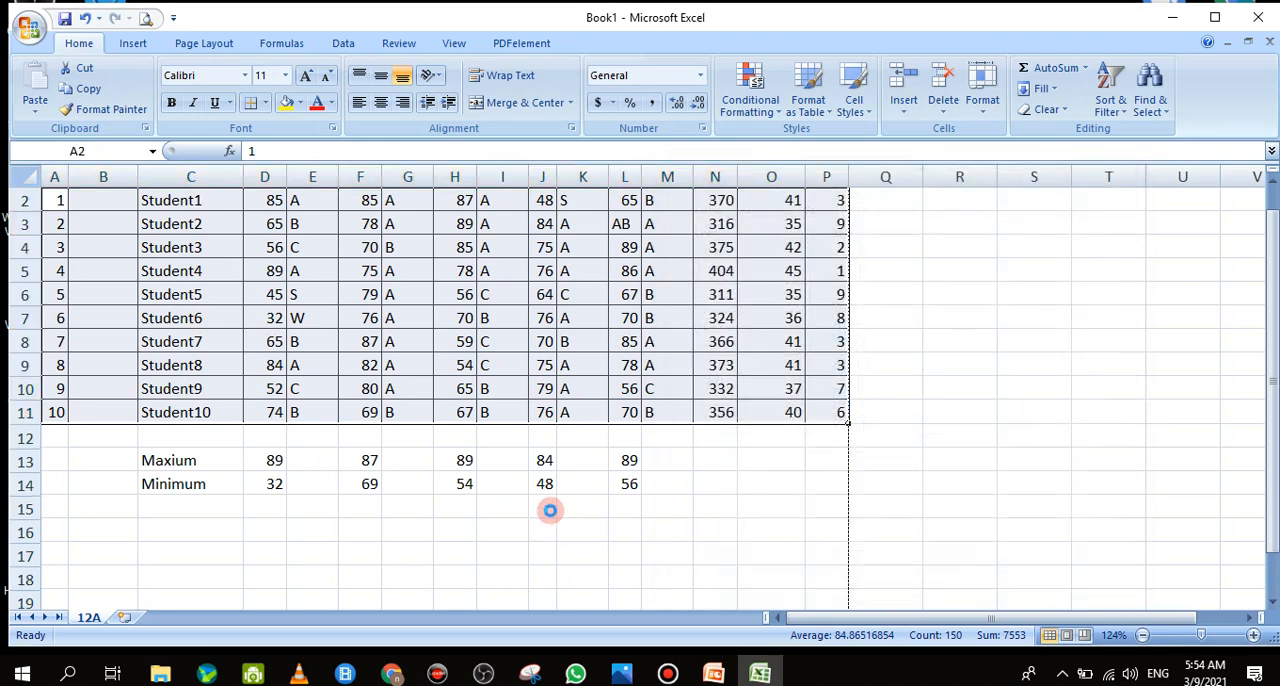
pyautogui.click(697, 524)
pyautogui.doubleClick(697, 524)
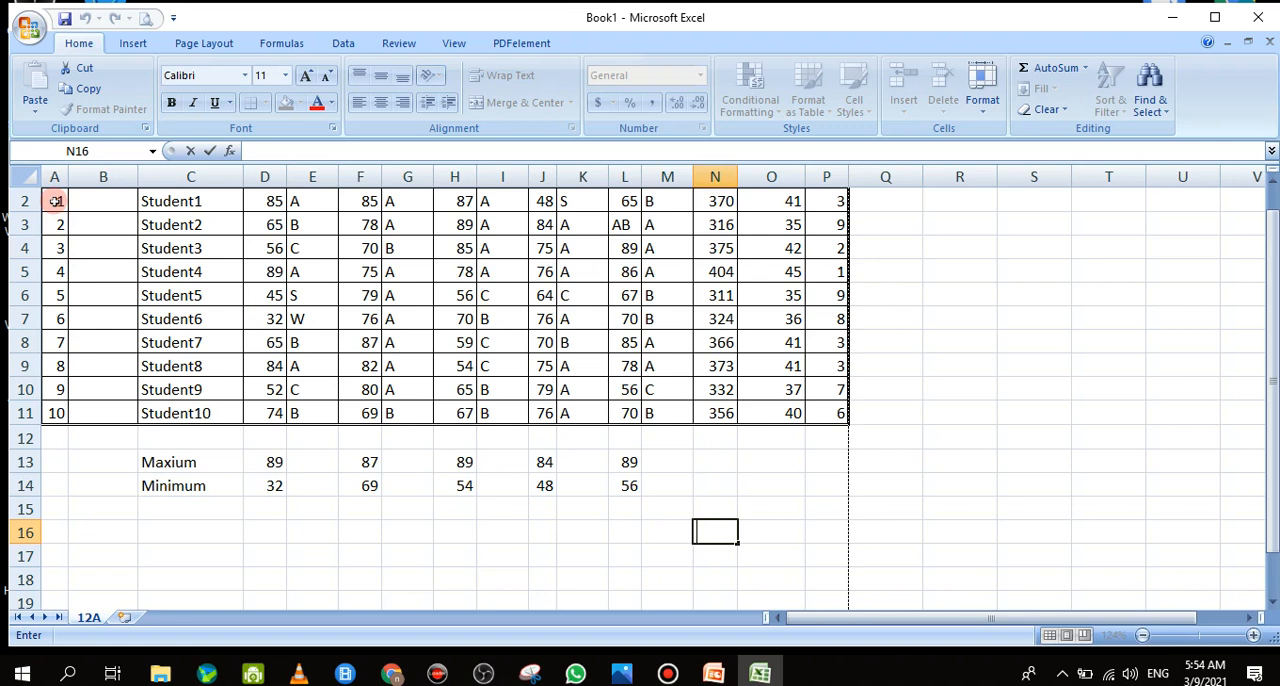
# Make the header row A1:P1 bold and fill it with light gray
pyautogui.scroll(1, 1006, 452)
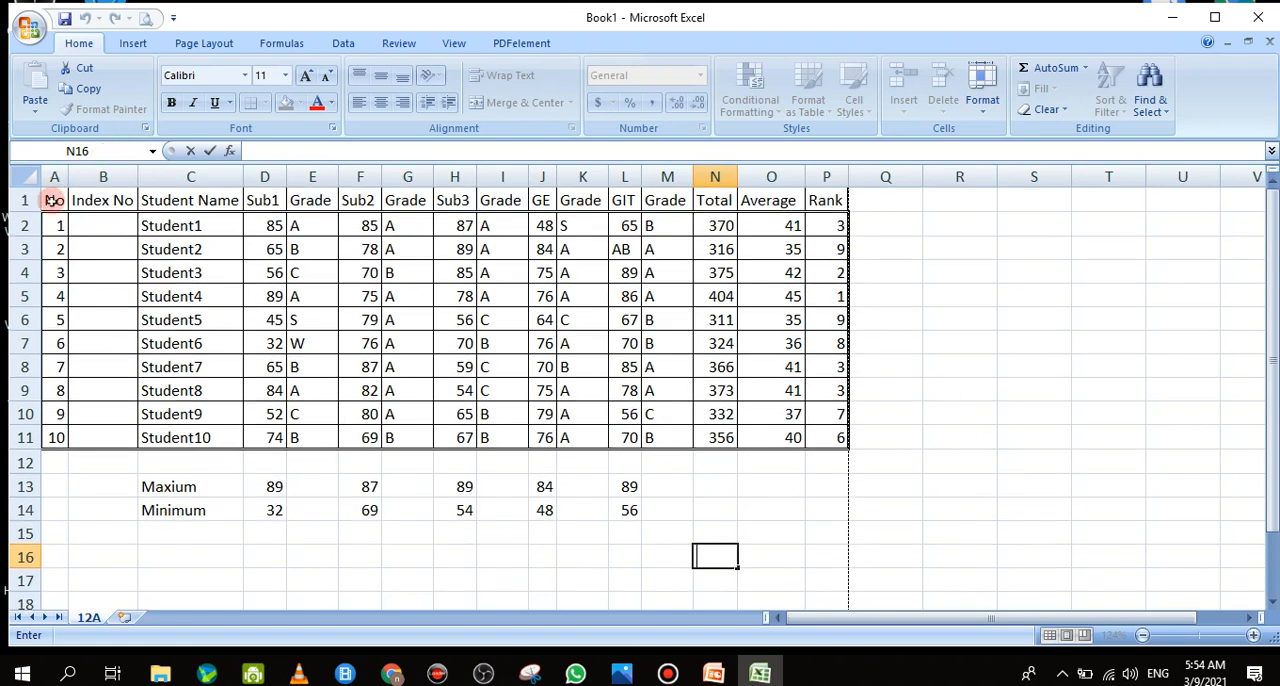
pyautogui.moveTo(50, 200); pyautogui.dragTo(829, 200)
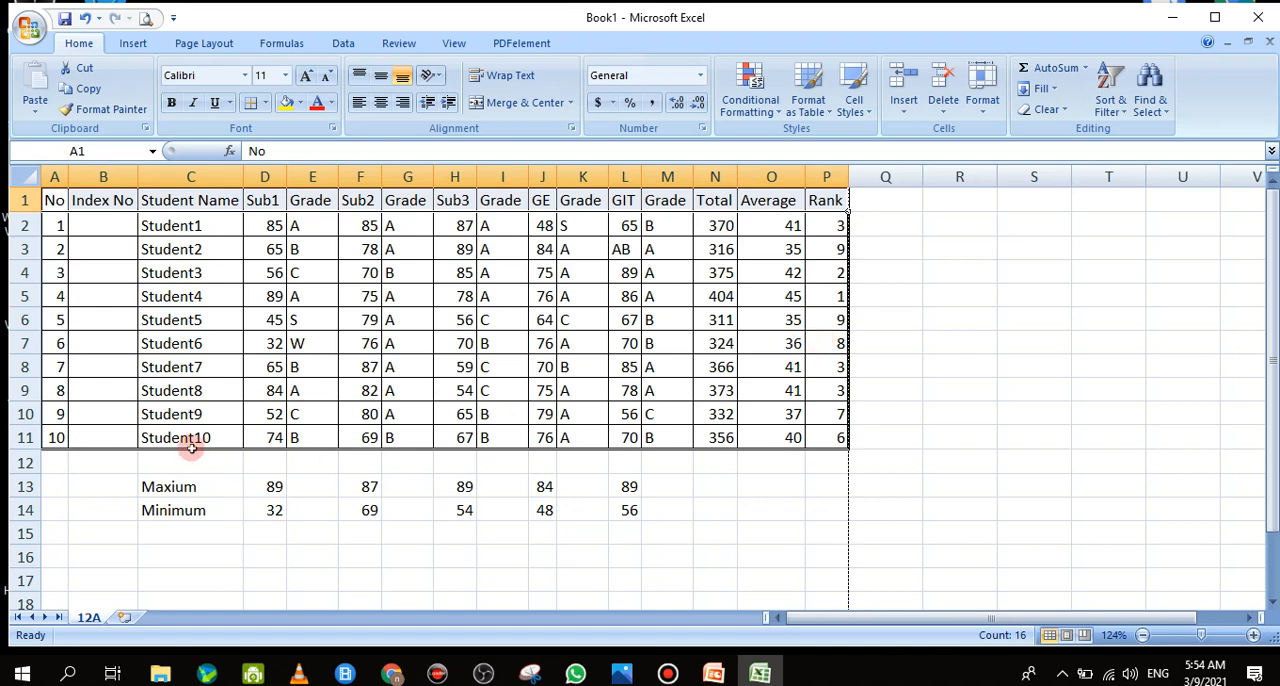
pyautogui.doubleClick(55, 228)
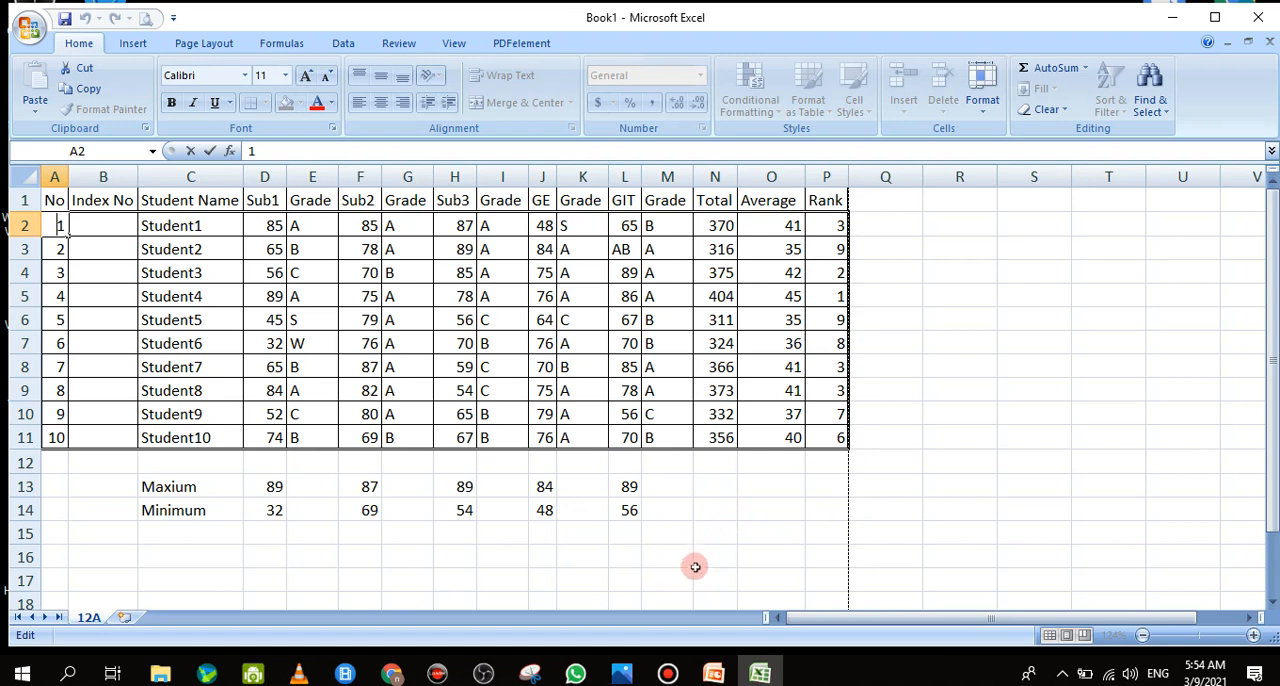
pyautogui.moveTo(55, 200); pyautogui.dragTo(822, 203)
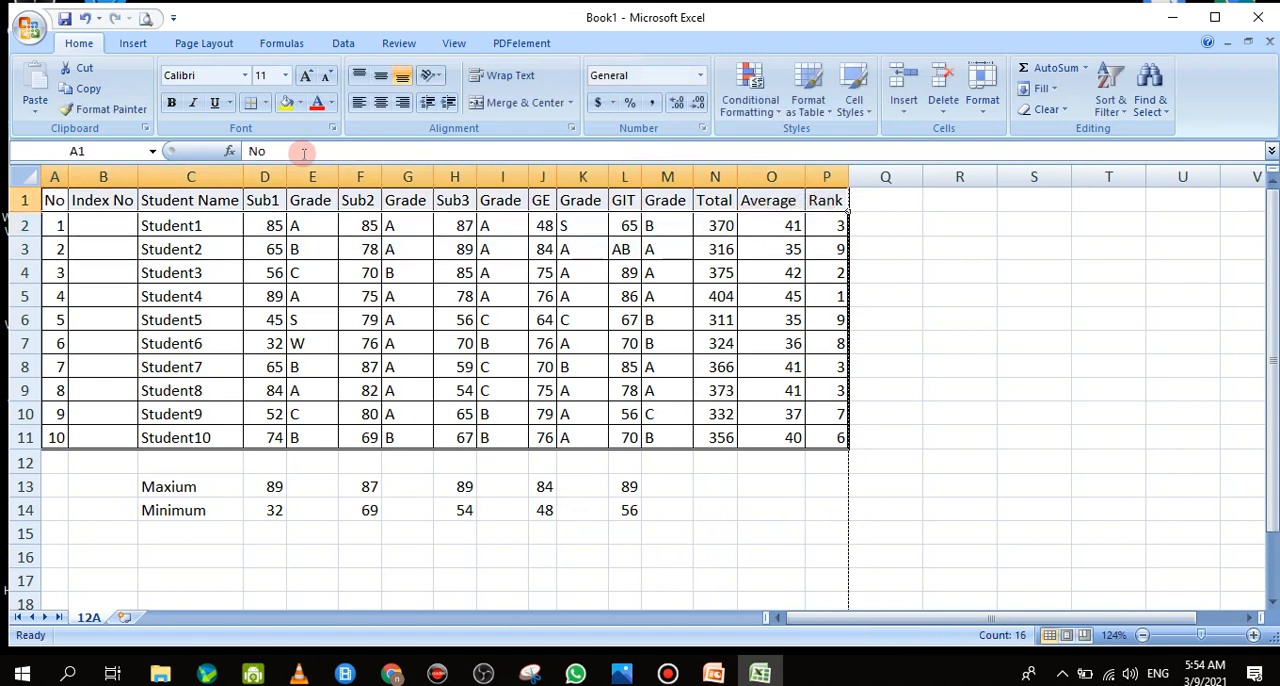
pyautogui.click(170, 103)
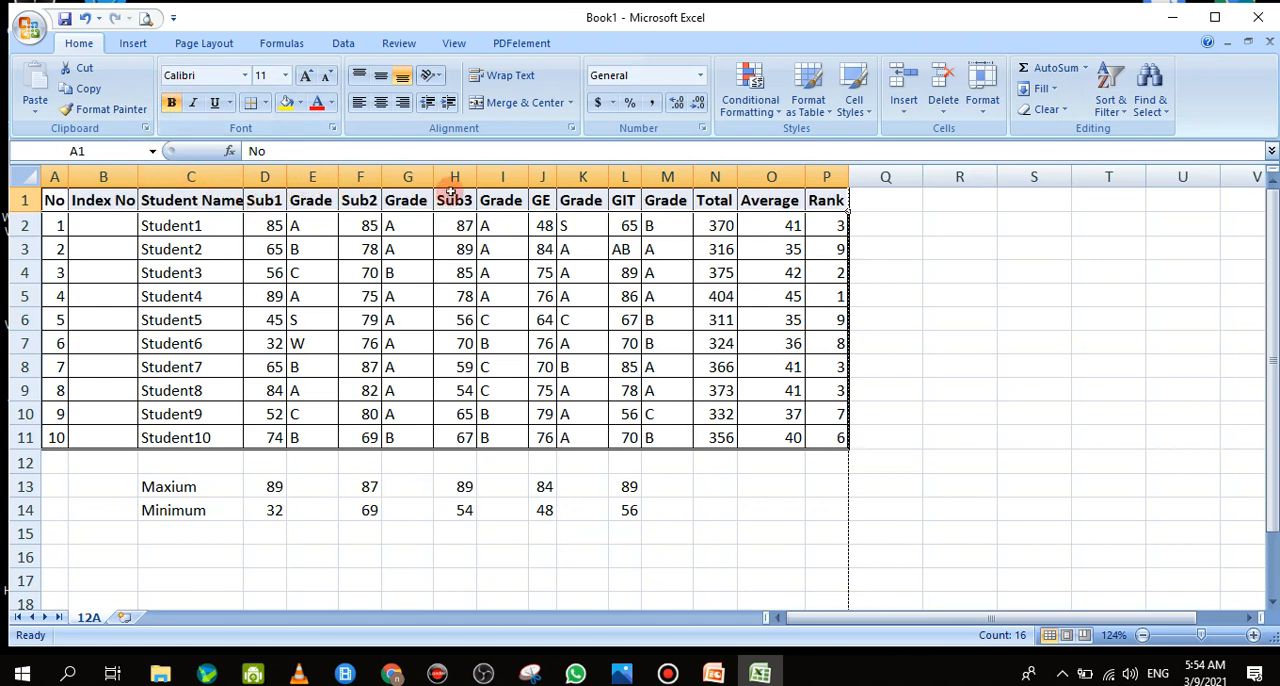
pyautogui.click(300, 103)
pyautogui.click(300, 103)
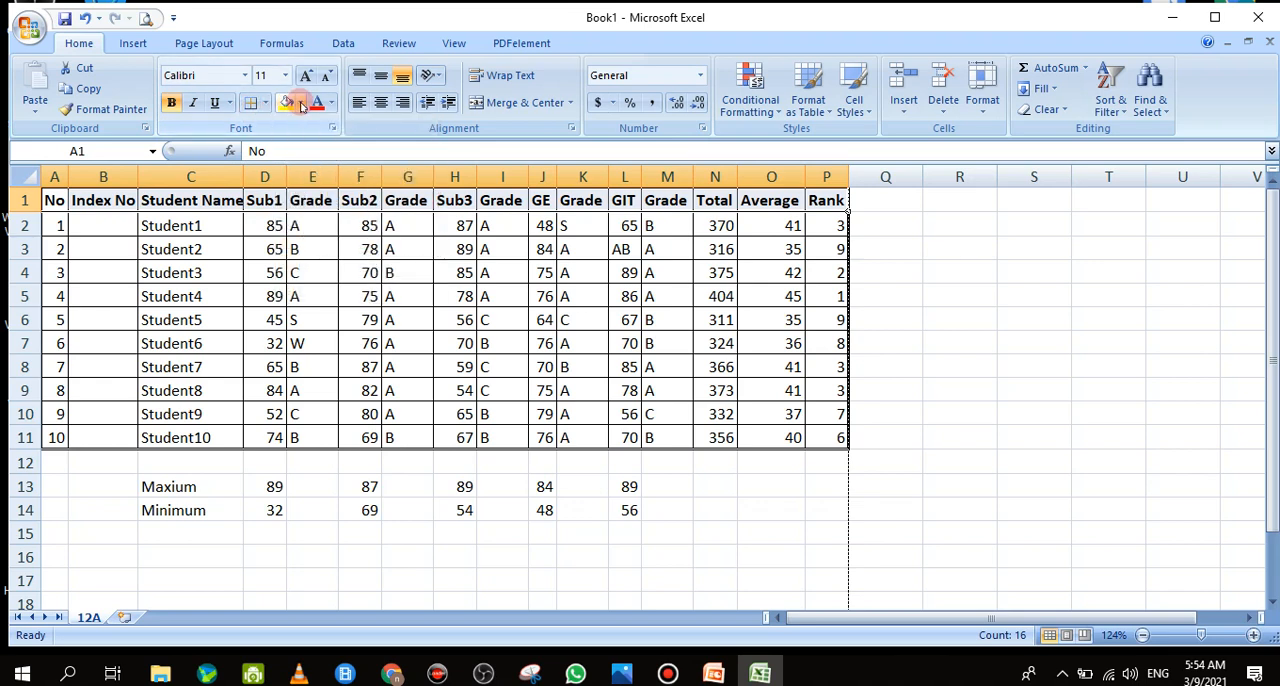
pyautogui.click(300, 103)
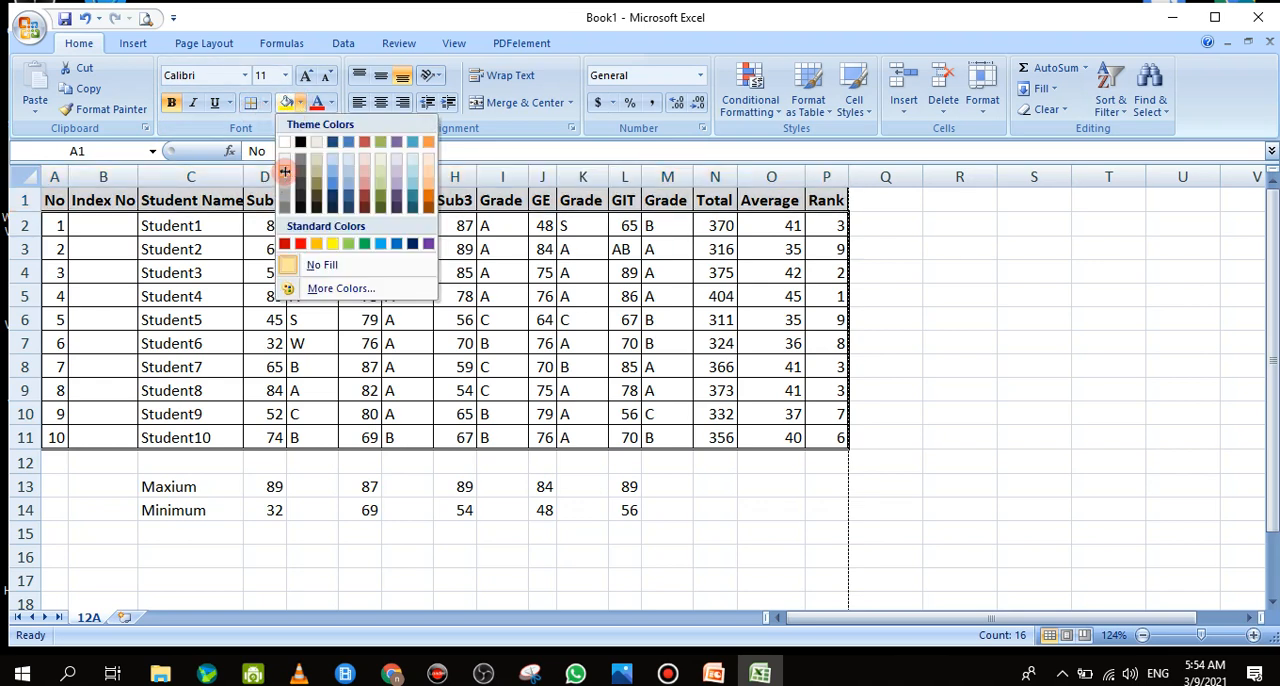
pyautogui.click(896, 374)
pyautogui.click(952, 362)
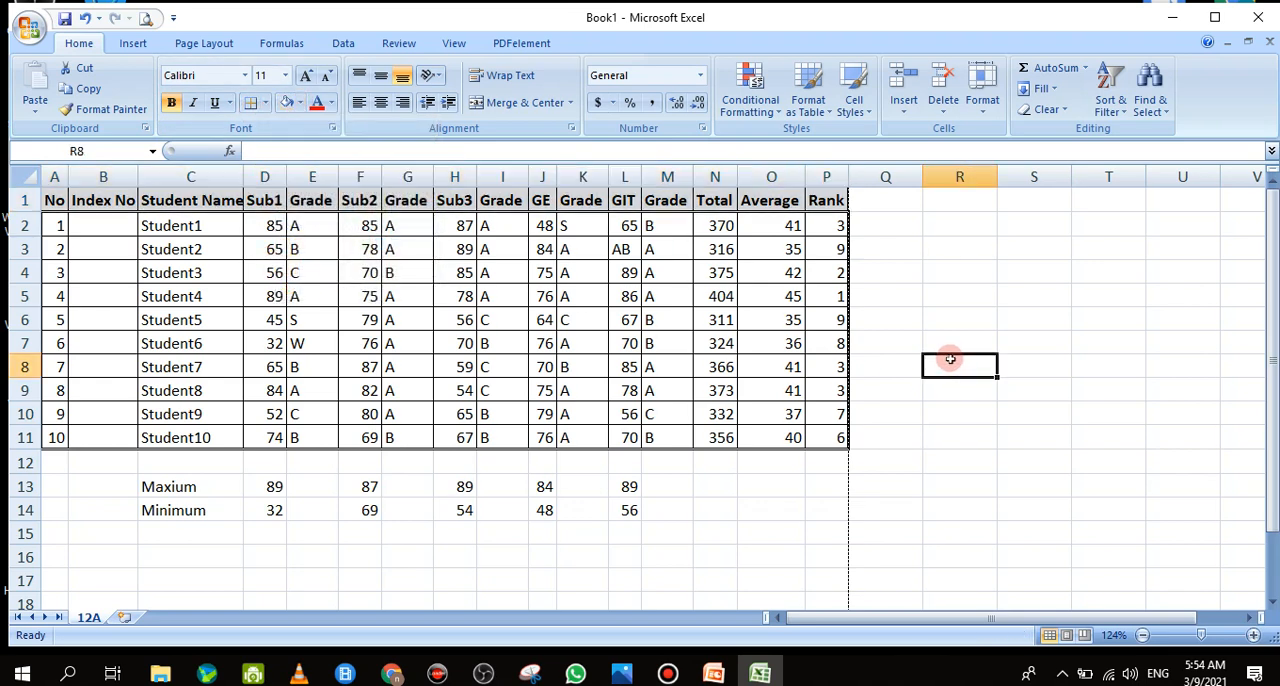
# Preview the formatted marks table for printing, examine it enlarged and at full page, and return to the sheet
pyautogui.click(143, 18)
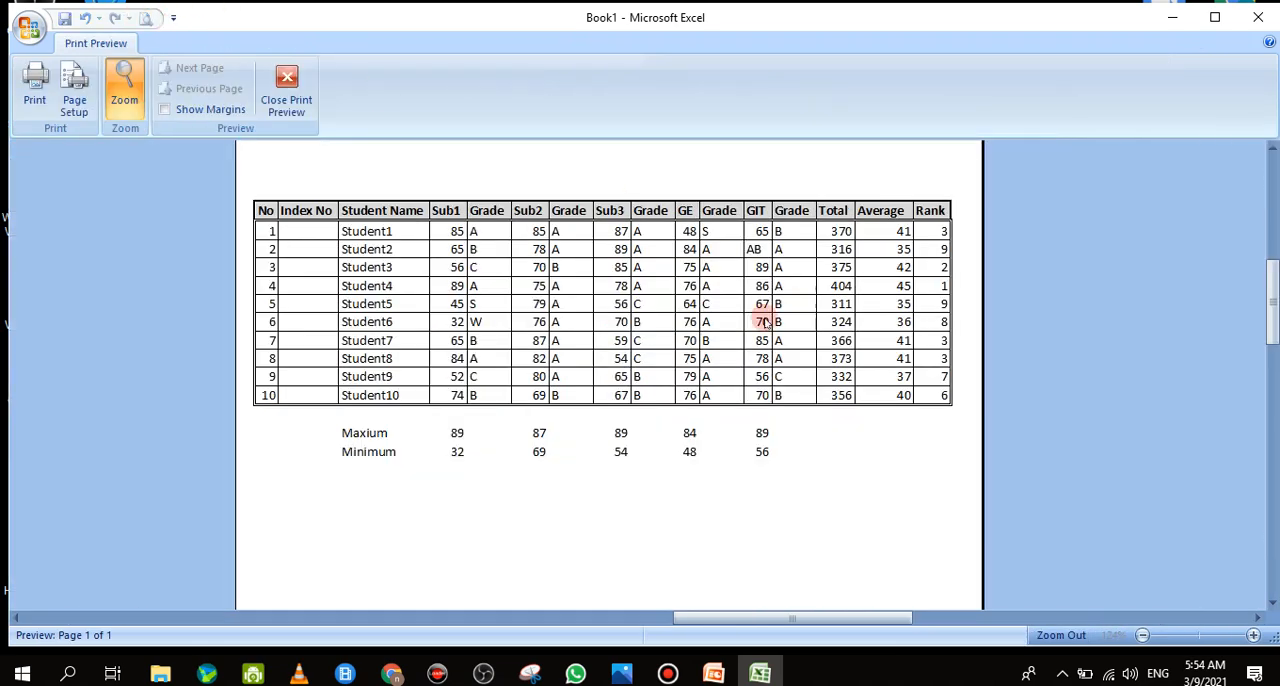
pyautogui.click(298, 92)
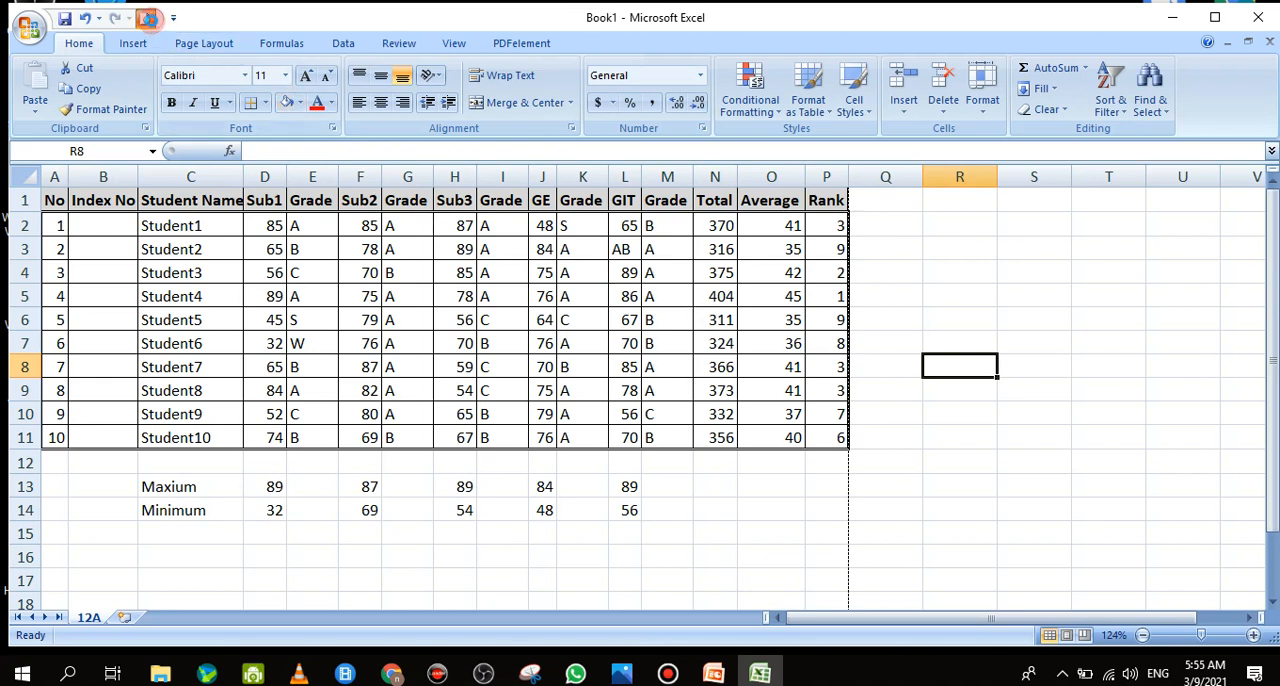
pyautogui.click(148, 18)
pyautogui.click(960, 471)
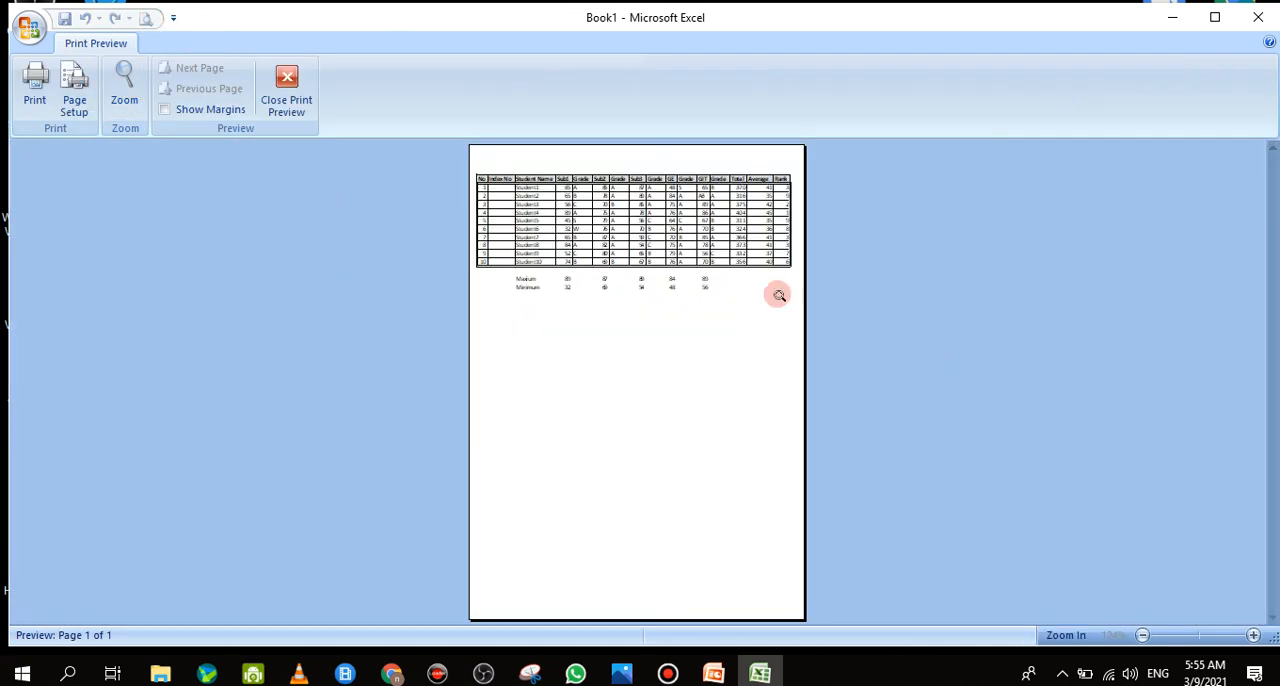
pyautogui.click(740, 222)
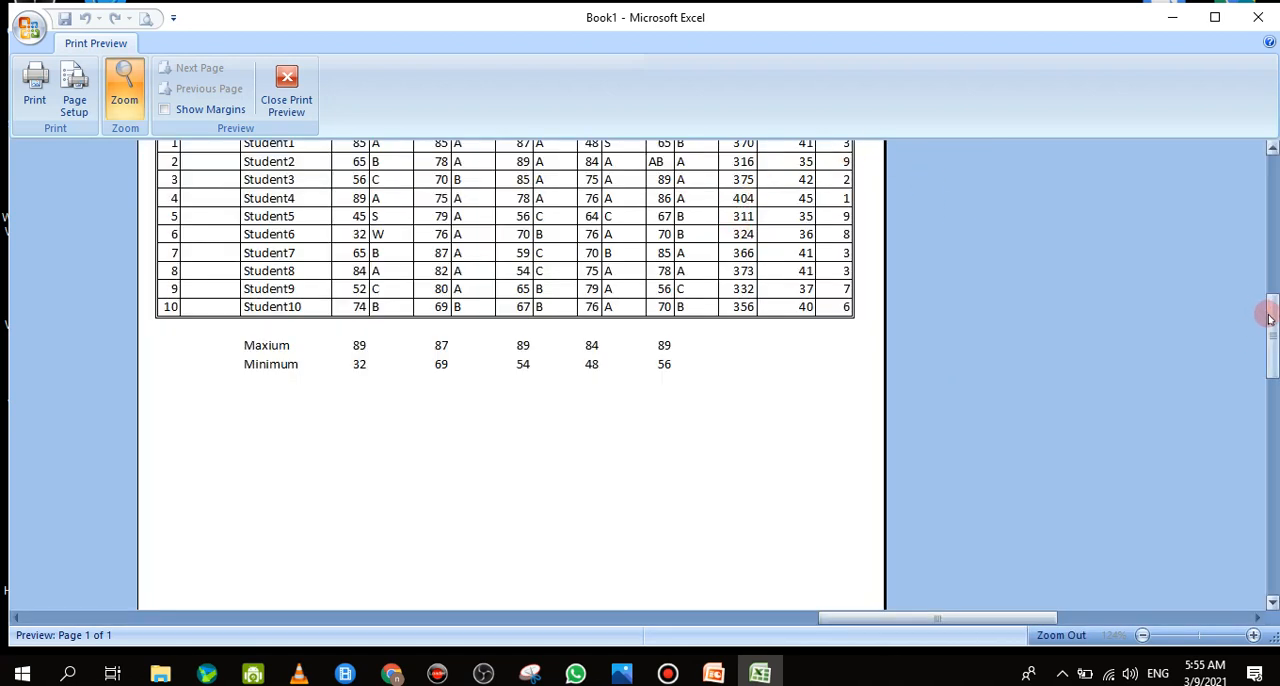
pyautogui.moveTo(1270, 318); pyautogui.dragTo(1270, 240)
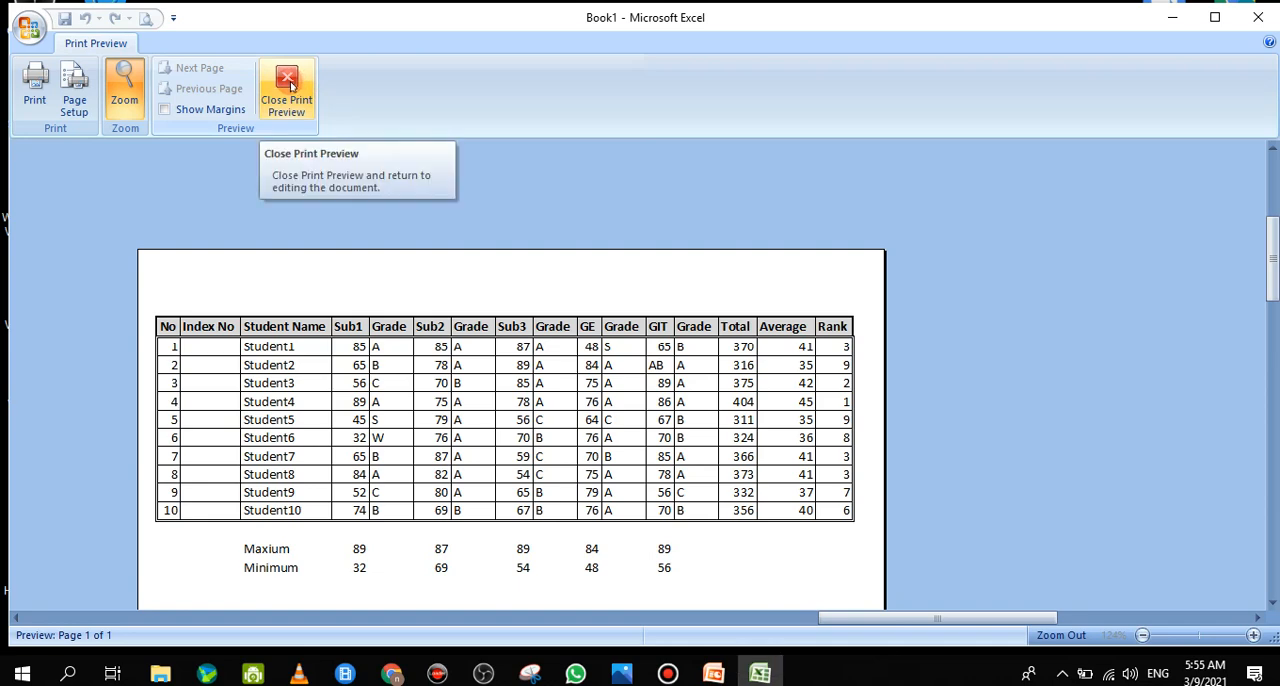
pyautogui.click(286, 86)
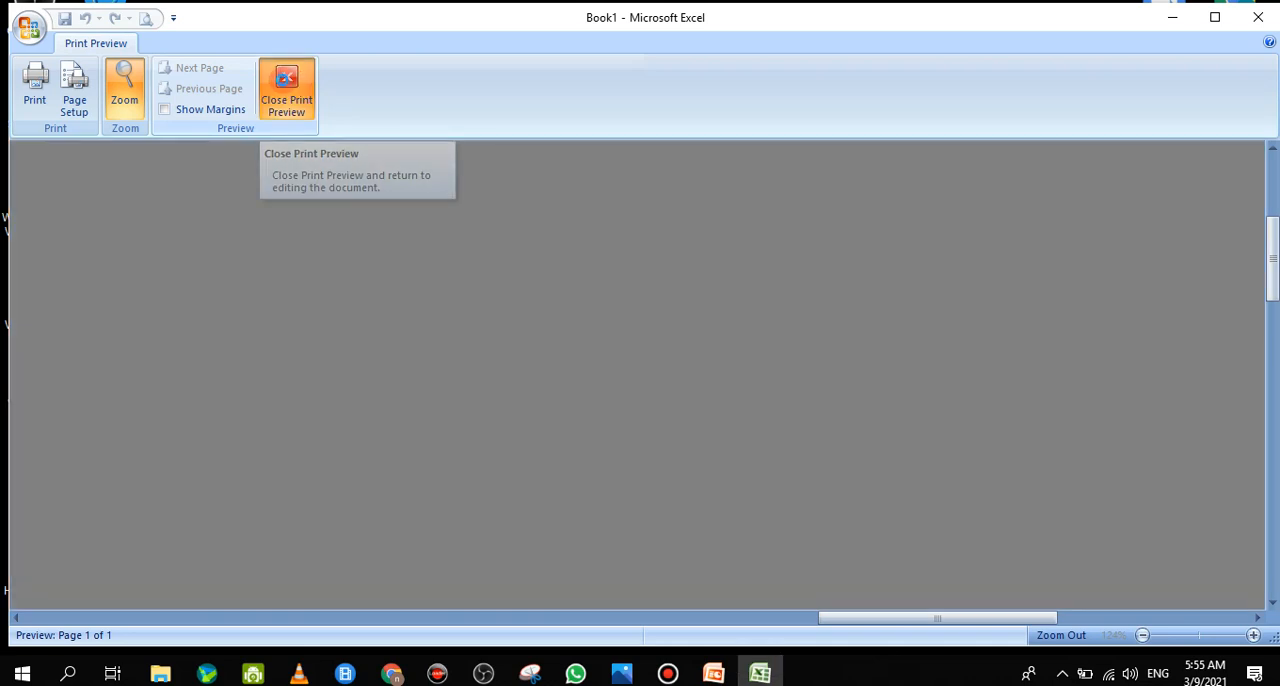
pyautogui.click(285, 80)
pyautogui.click(102, 510)
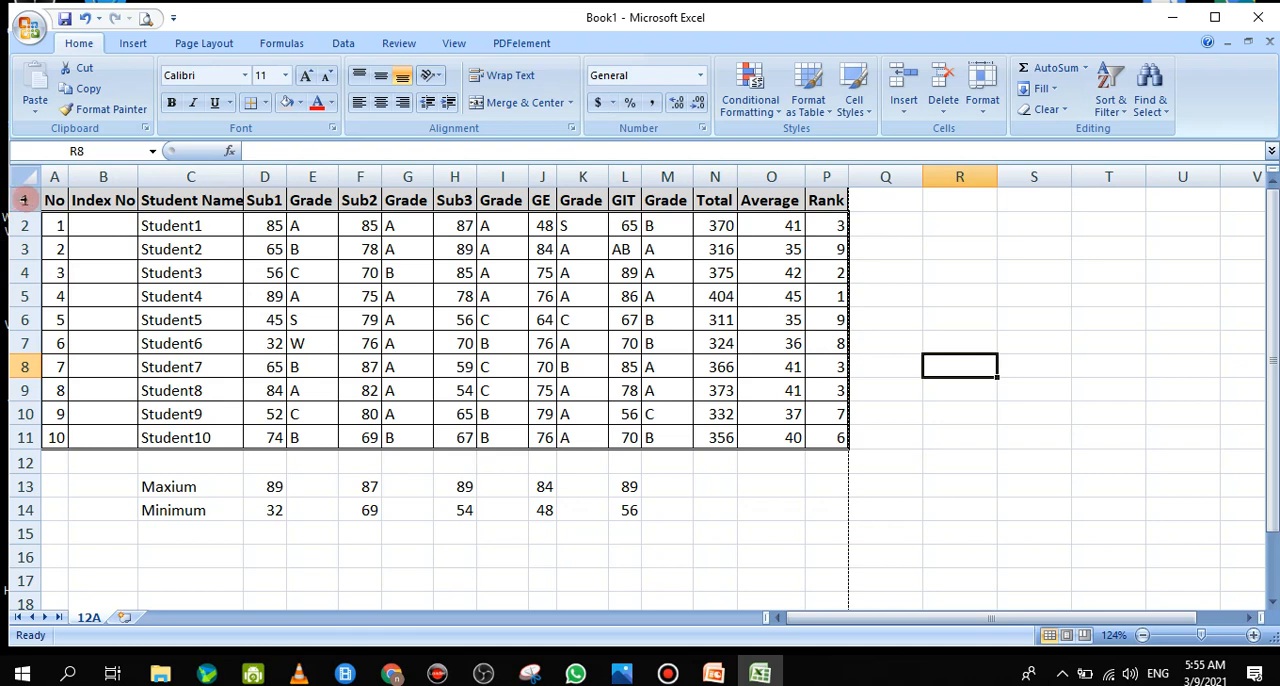
# Insert two blank rows above the header row of the marks table
pyautogui.moveTo(24, 200); pyautogui.dragTo(24, 225)
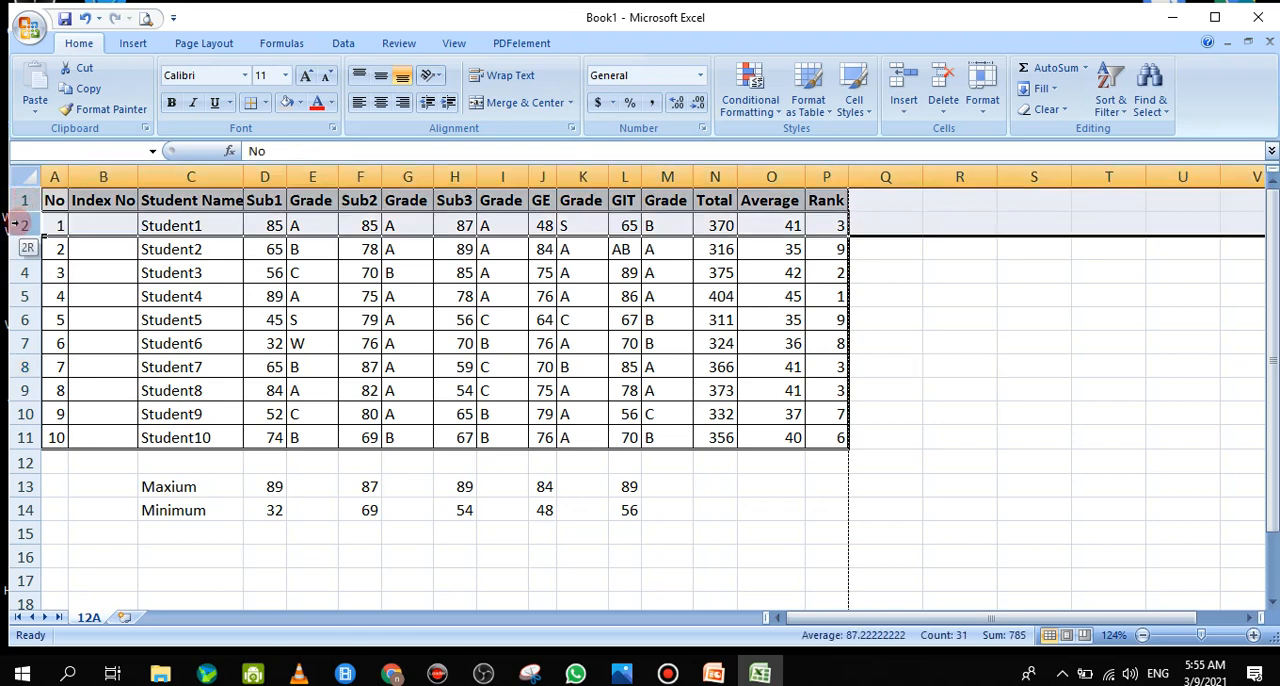
pyautogui.rightClick(24, 225)
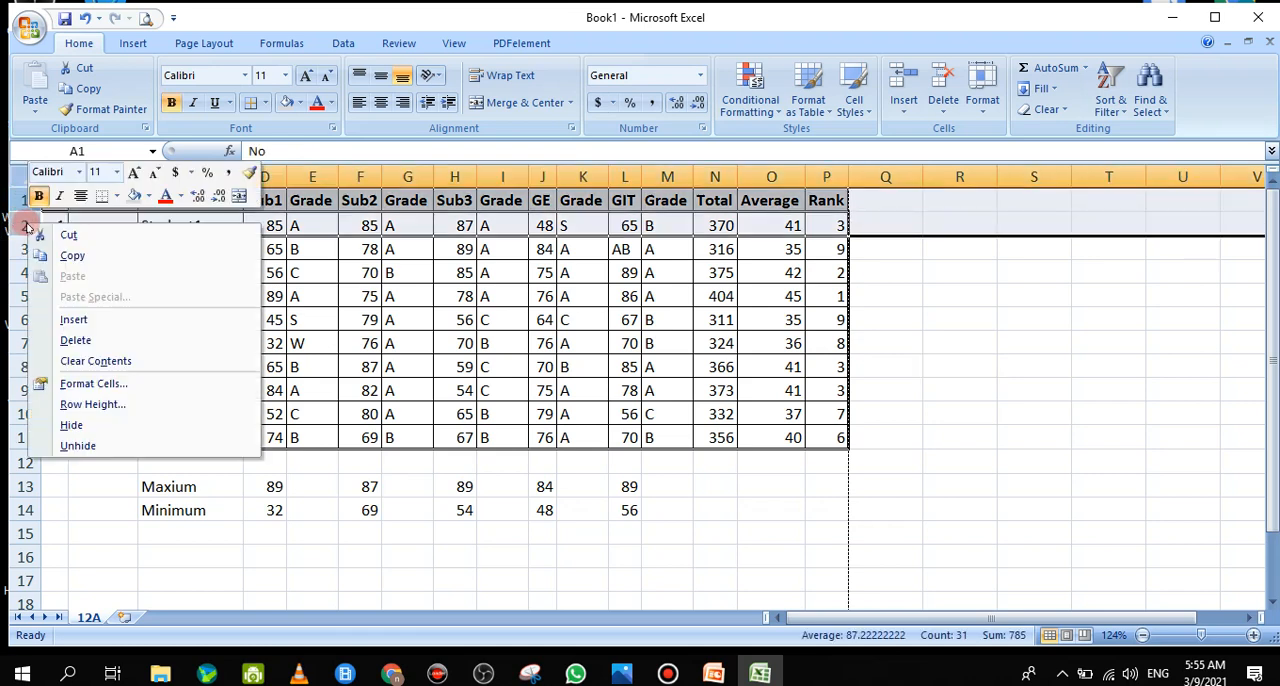
pyautogui.click(73, 319)
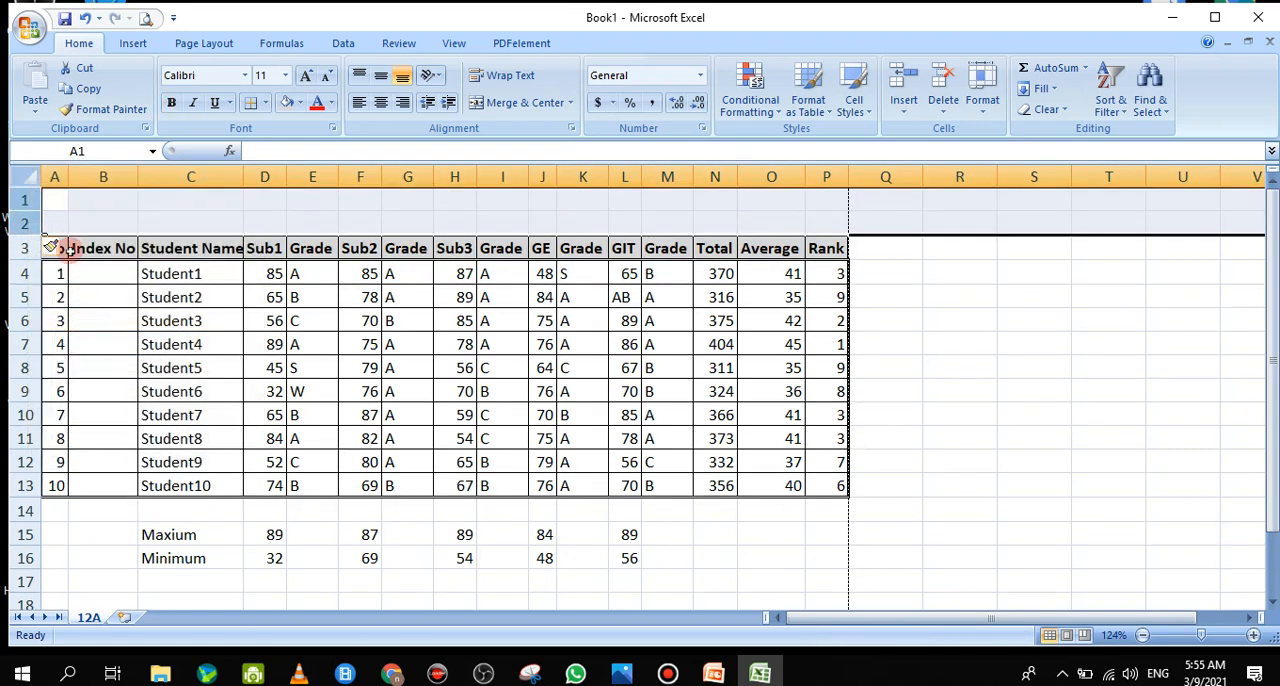
pyautogui.click(79, 209)
pyautogui.moveTo(55, 200); pyautogui.dragTo(820, 203)
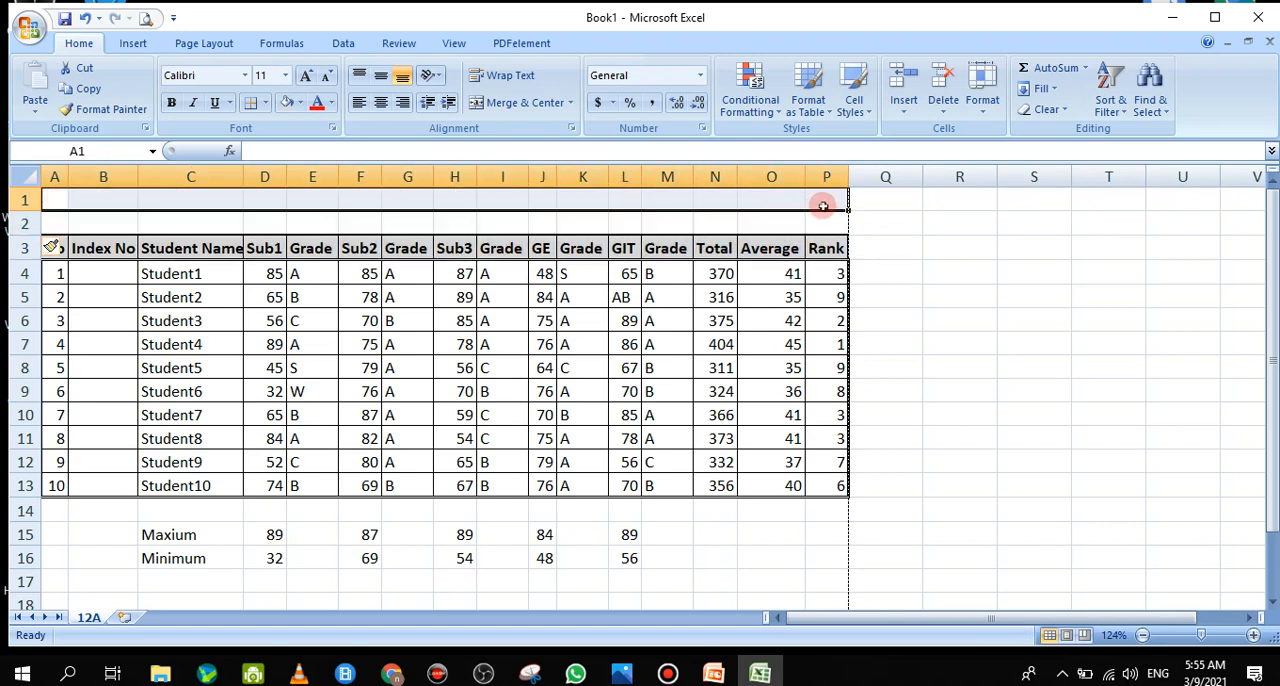
pyautogui.click(822, 200)
pyautogui.moveTo(57, 200); pyautogui.dragTo(823, 202)
pyautogui.click(823, 202)
pyautogui.click(362, 180)
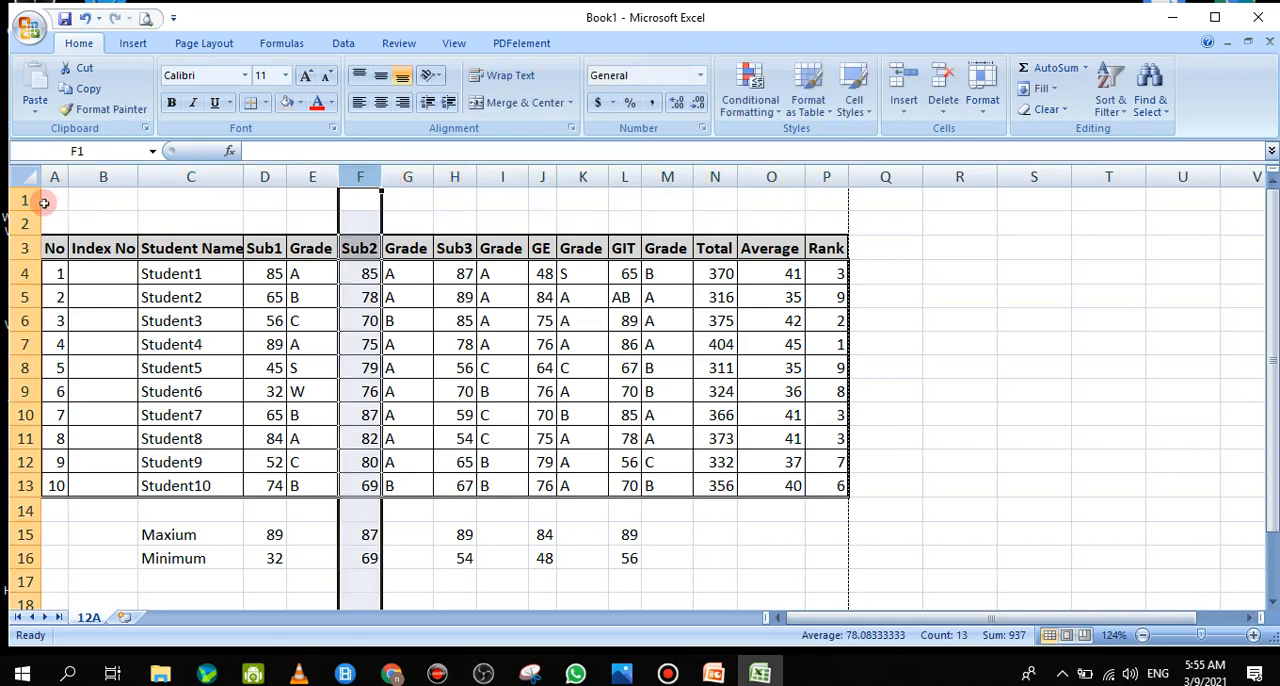
pyautogui.moveTo(44, 203); pyautogui.dragTo(816, 199)
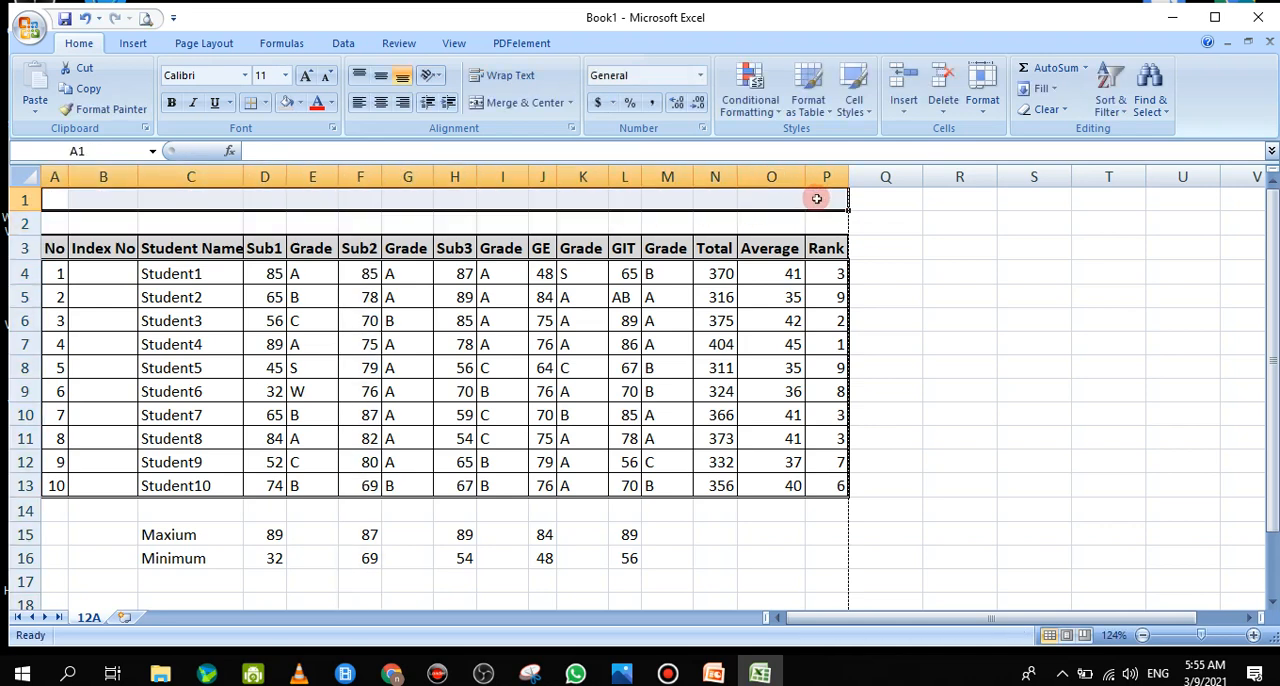
pyautogui.click(818, 199)
pyautogui.click(55, 199)
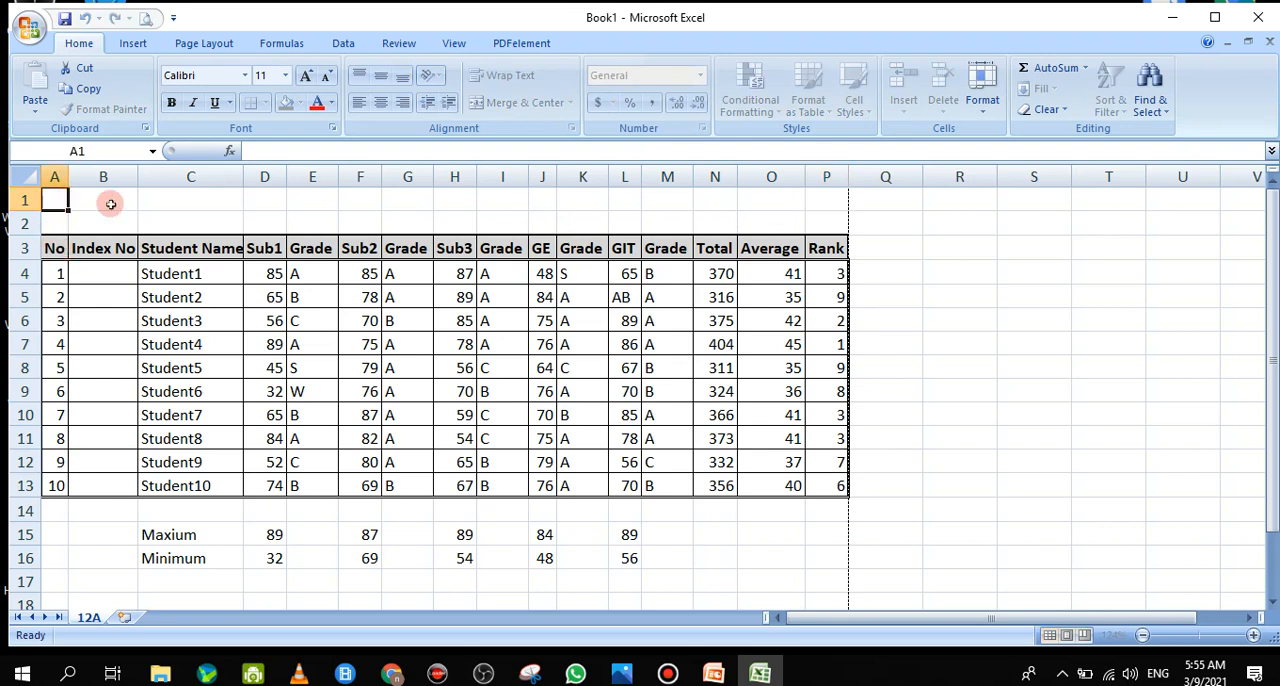
pyautogui.moveTo(110, 204); pyautogui.dragTo(817, 210)
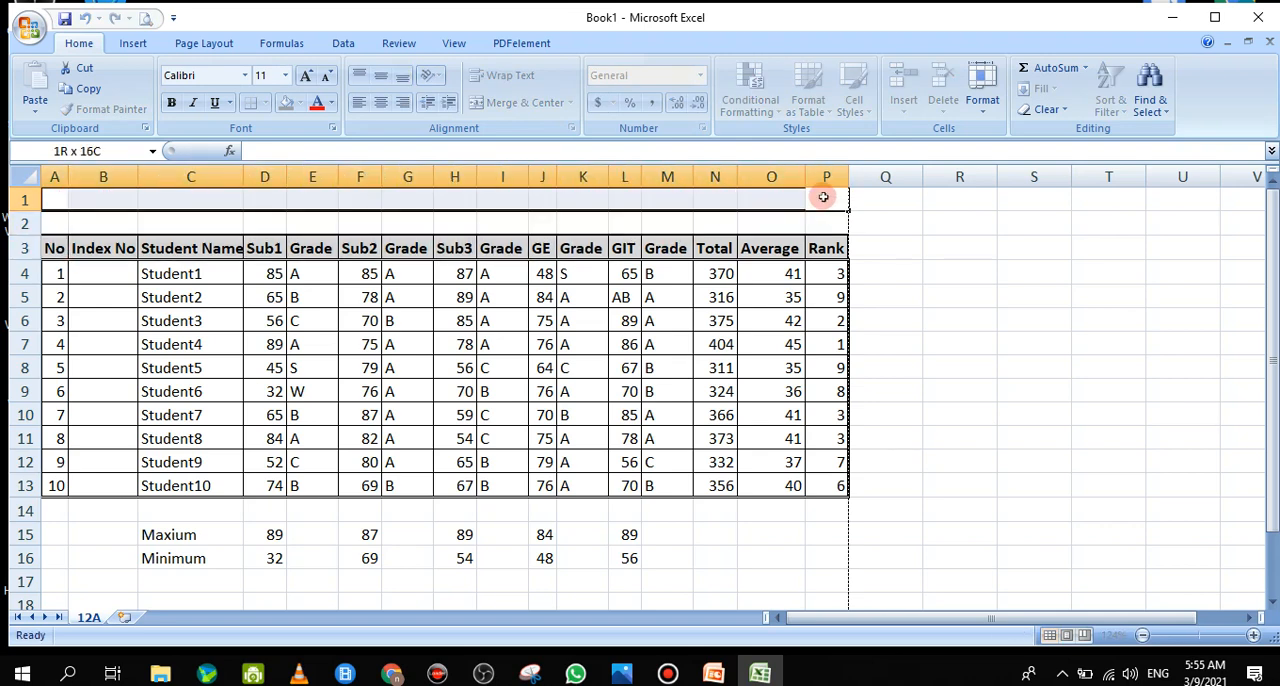
pyautogui.doubleClick(822, 197)
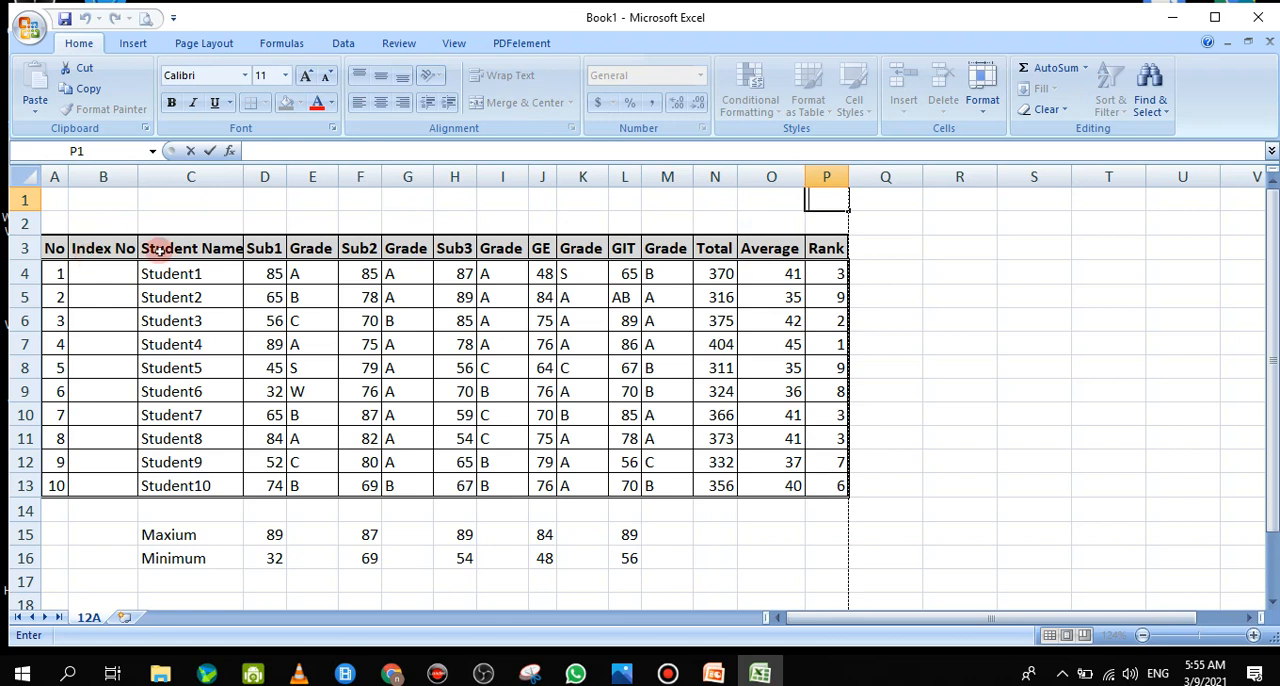
pyautogui.click(52, 200)
pyautogui.moveTo(400, 199); pyautogui.dragTo(682, 223)
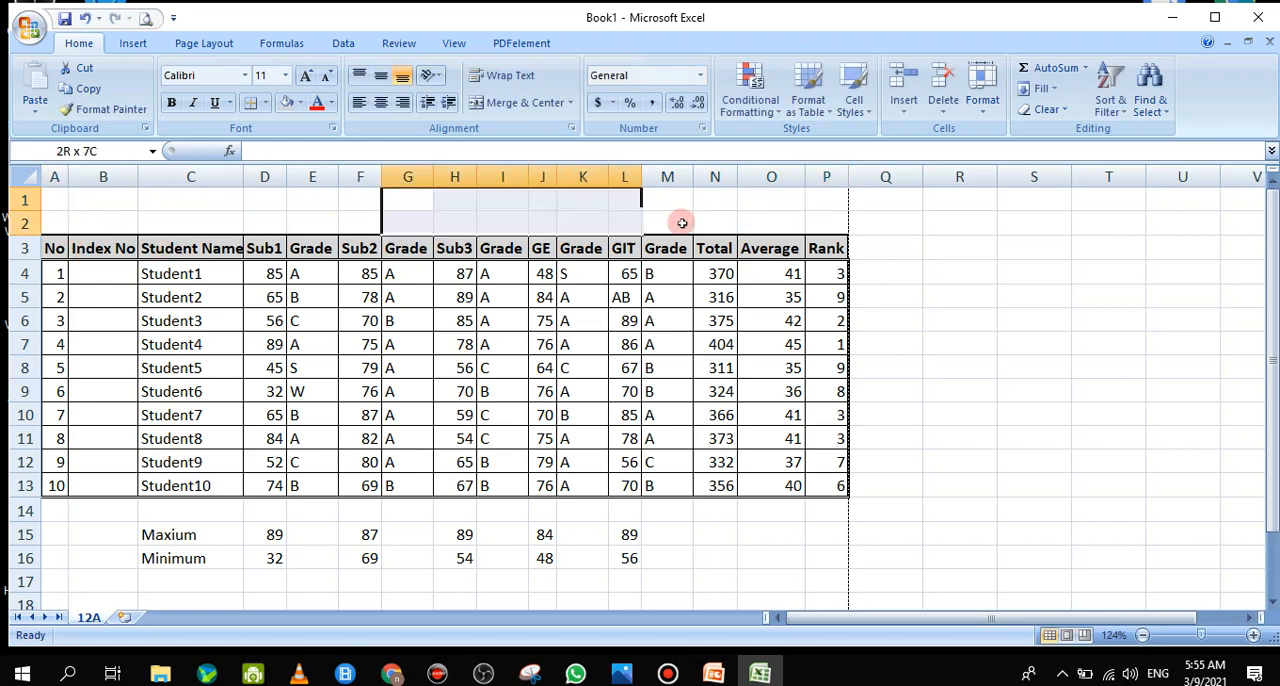
pyautogui.moveTo(52, 200); pyautogui.dragTo(815, 196)
pyautogui.click(816, 196)
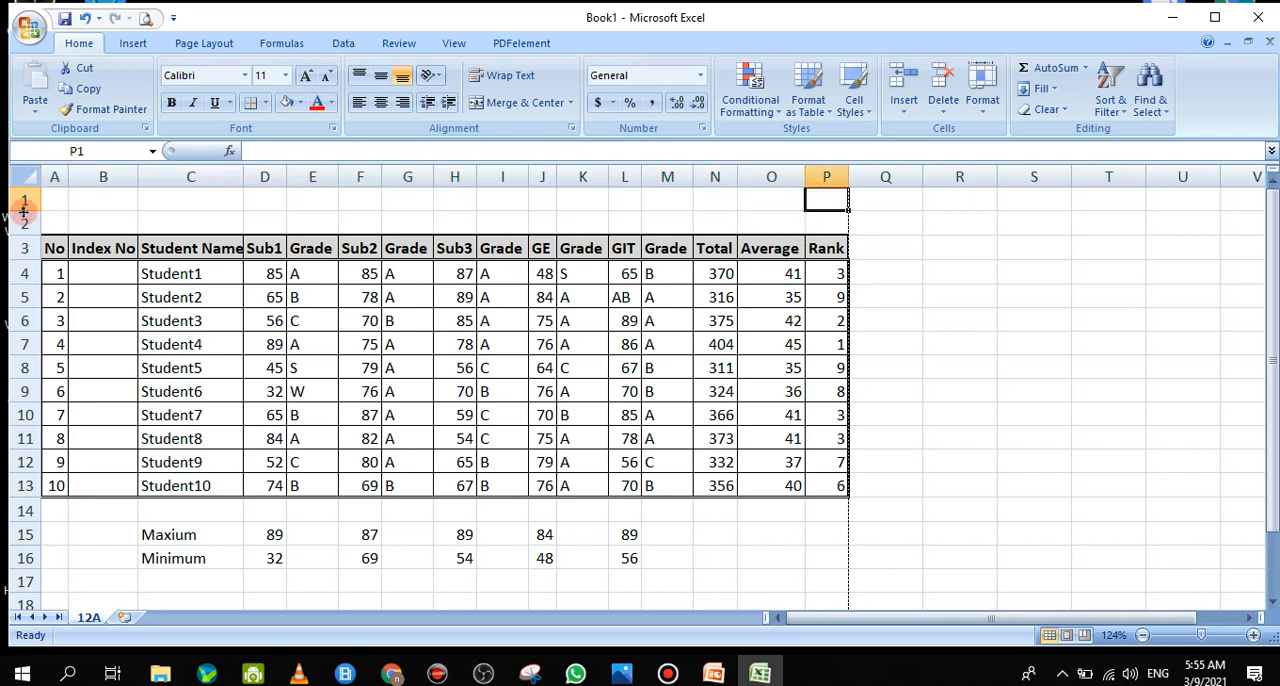
# Enter the title "XYZ College - 1st Term Test" in cell A1 above the marks table
pyautogui.click(60, 201)
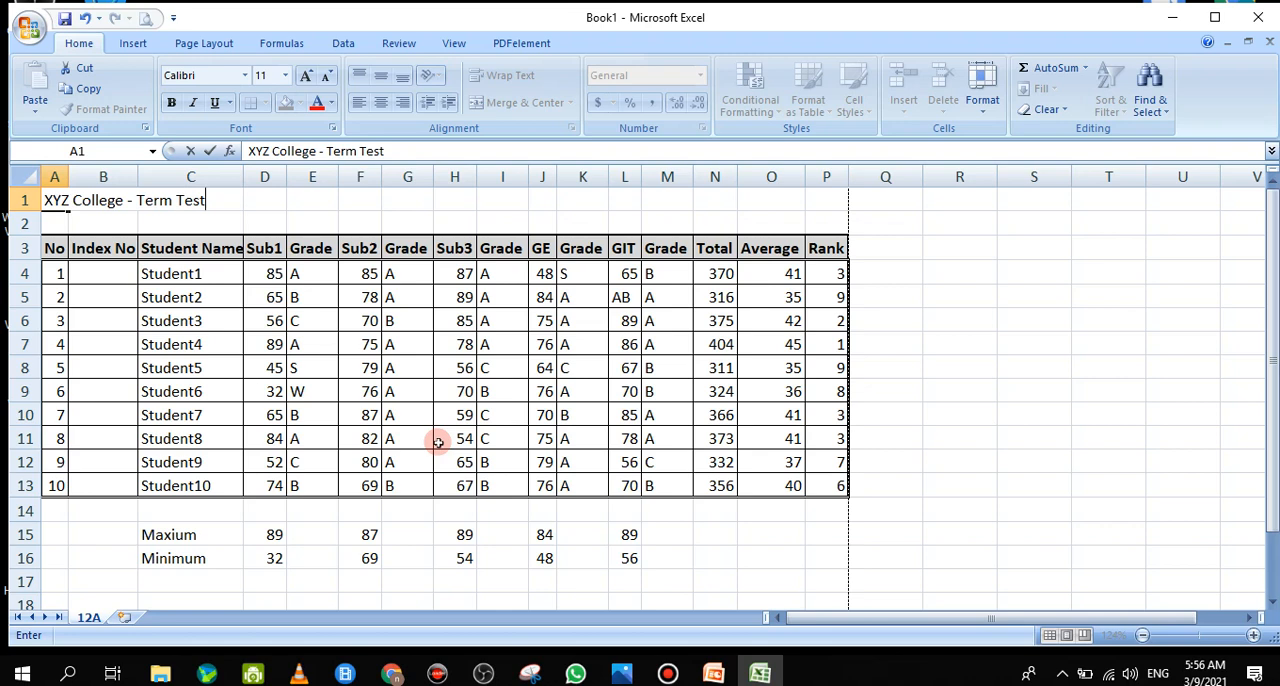
pyautogui.hotkey('ctrl', 'Return')
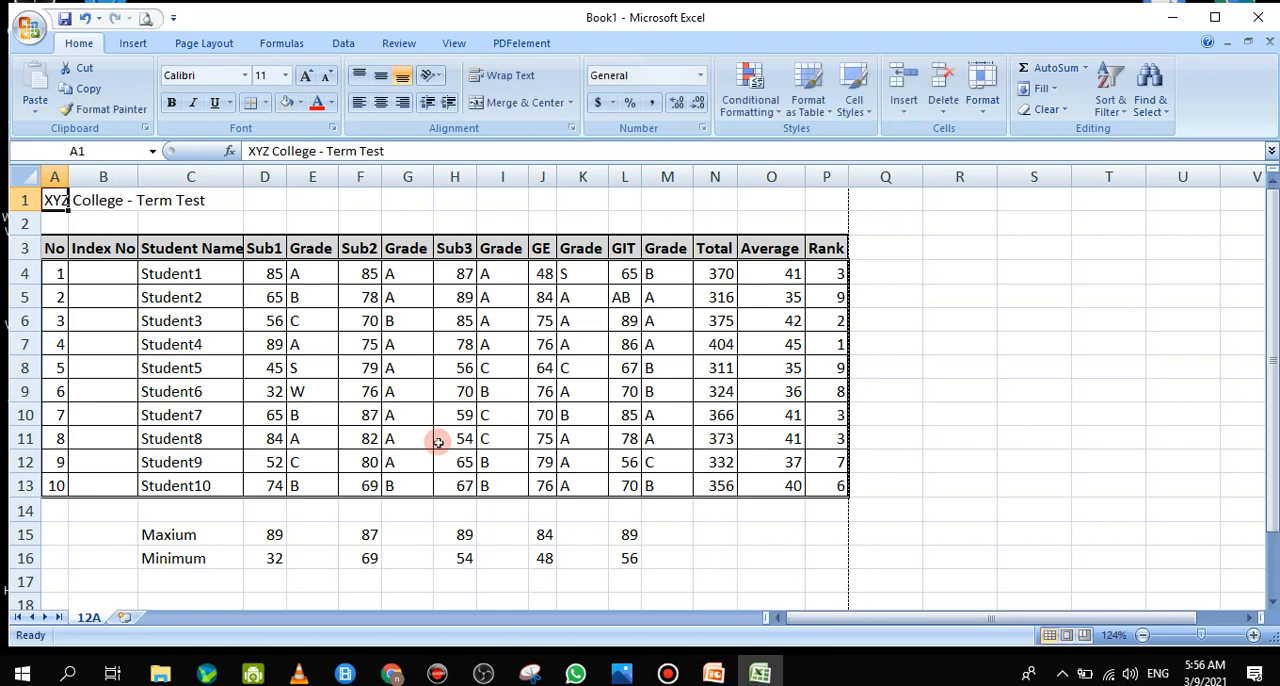
pyautogui.click(327, 151)
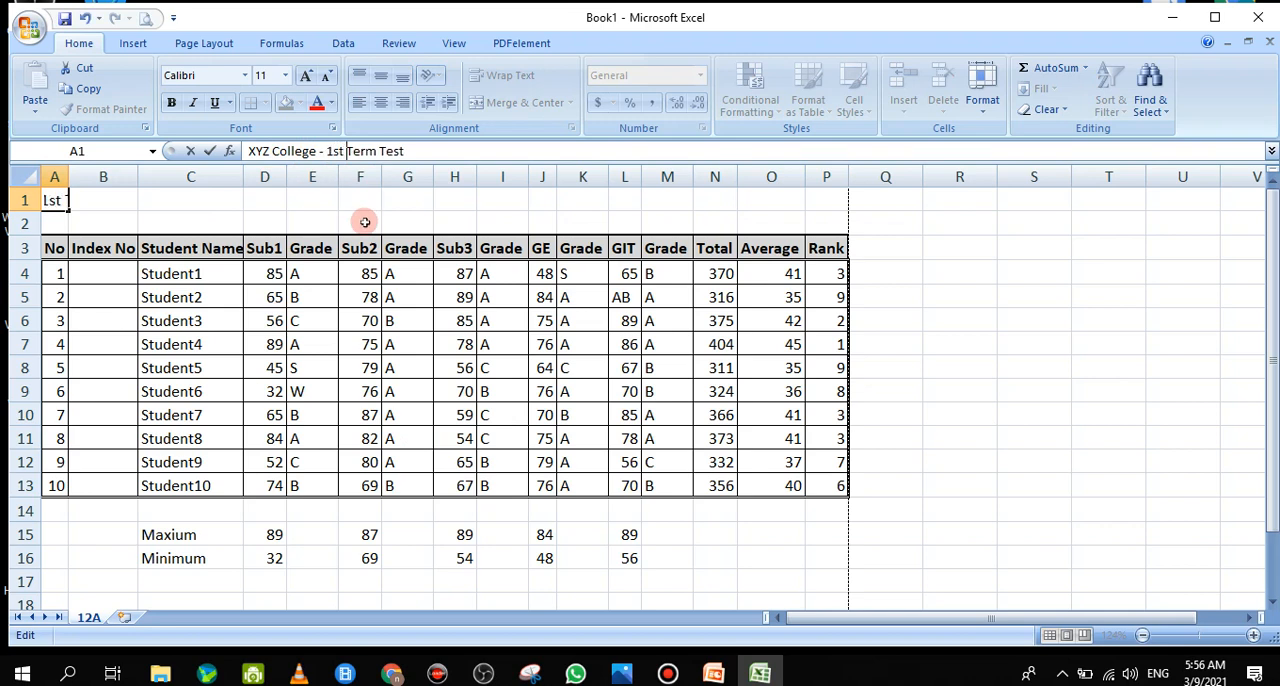
pyautogui.click(47, 204)
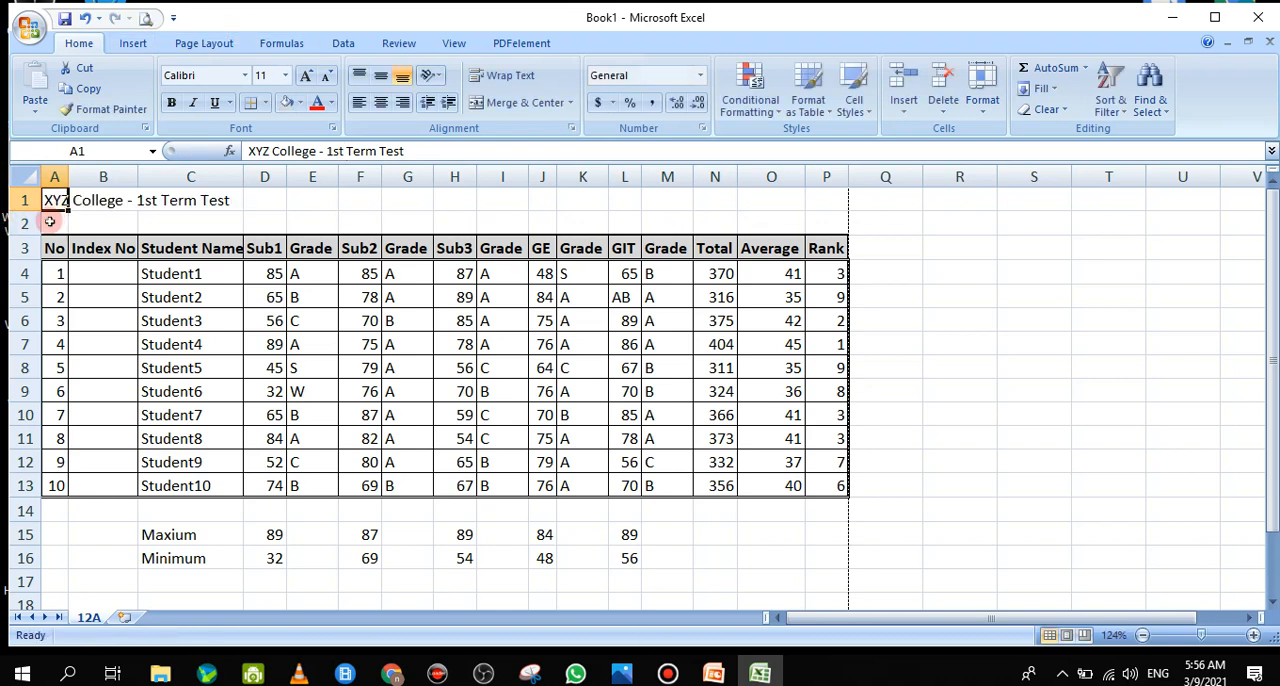
# Enter the class line "Grade 12 A" in cell A2 beneath the title
pyautogui.click(50, 224)
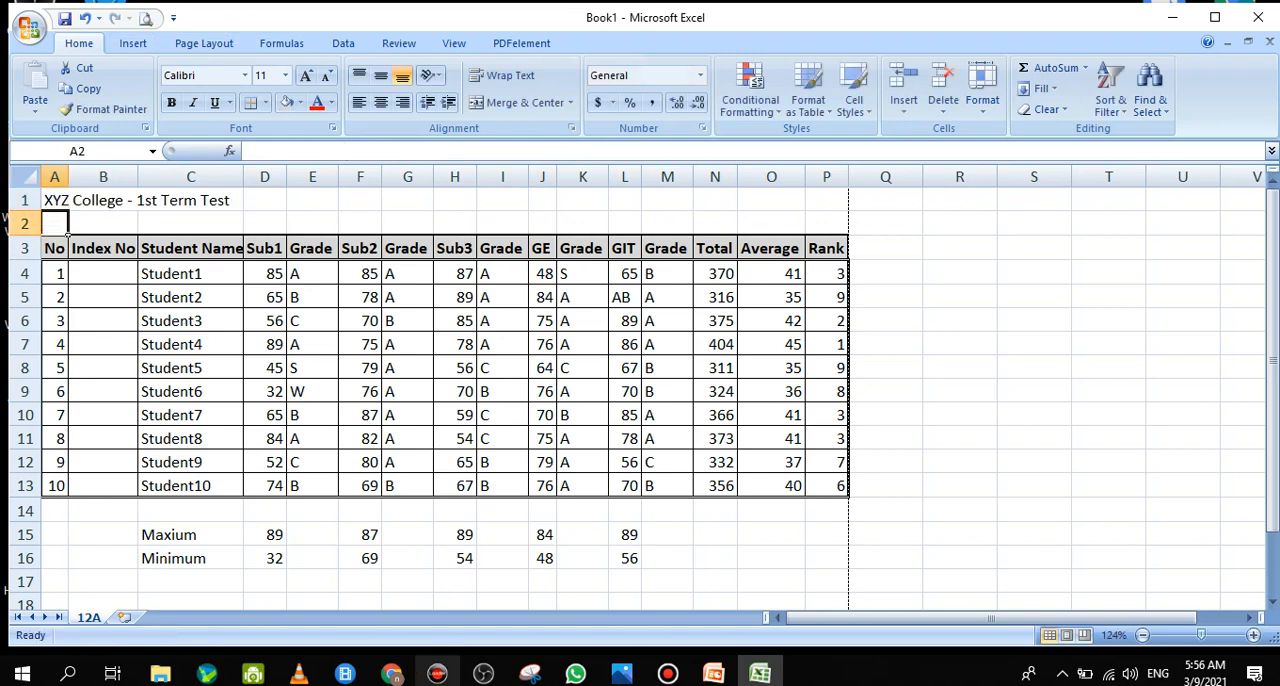
pyautogui.write('Grade 12 A')
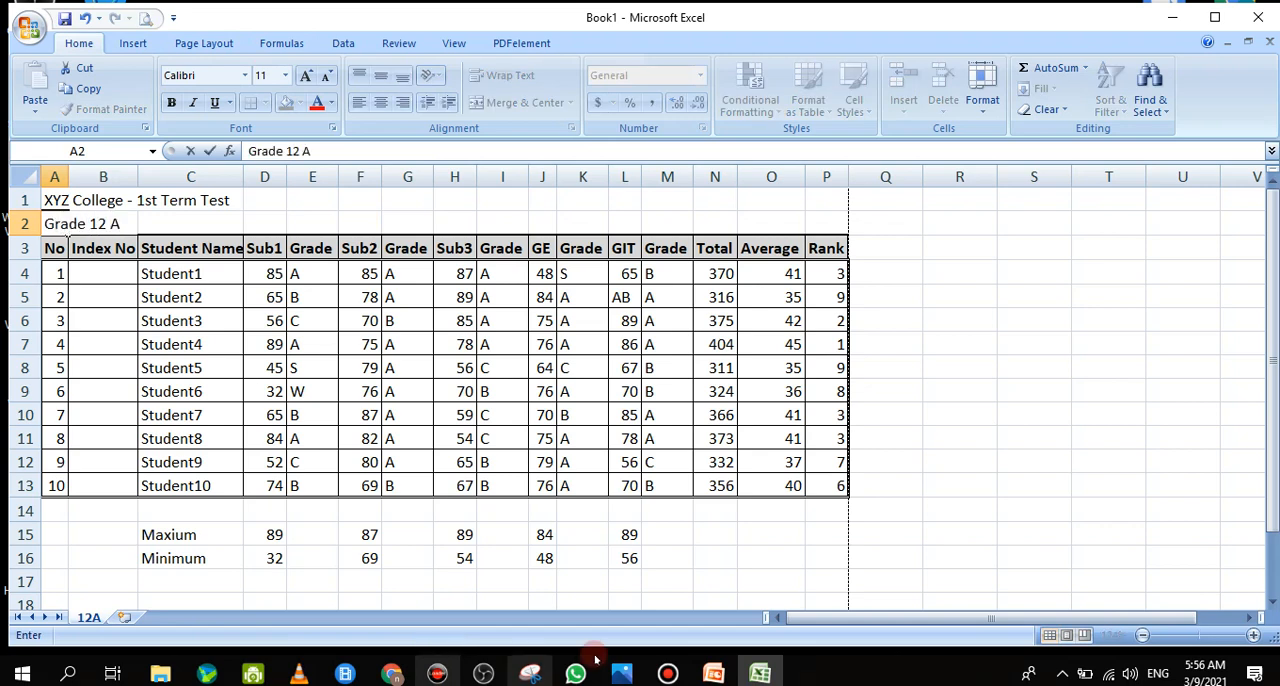
pyautogui.click(296, 297)
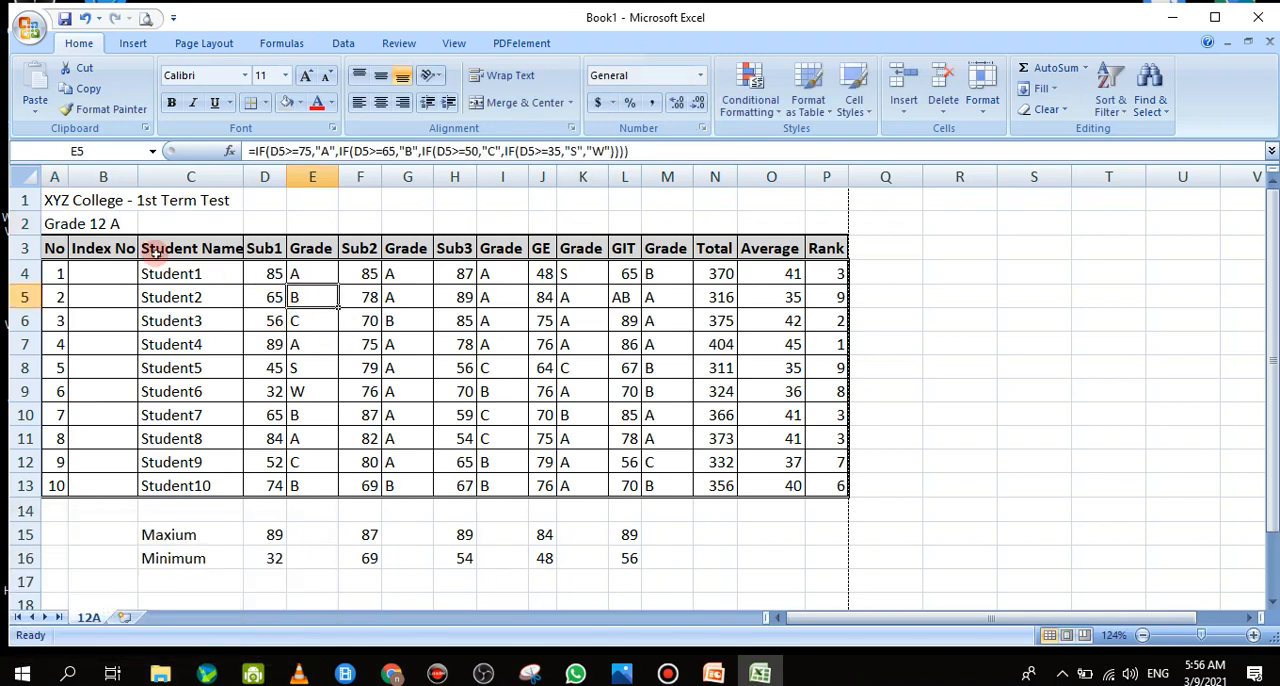
pyautogui.moveTo(58, 200); pyautogui.dragTo(828, 196)
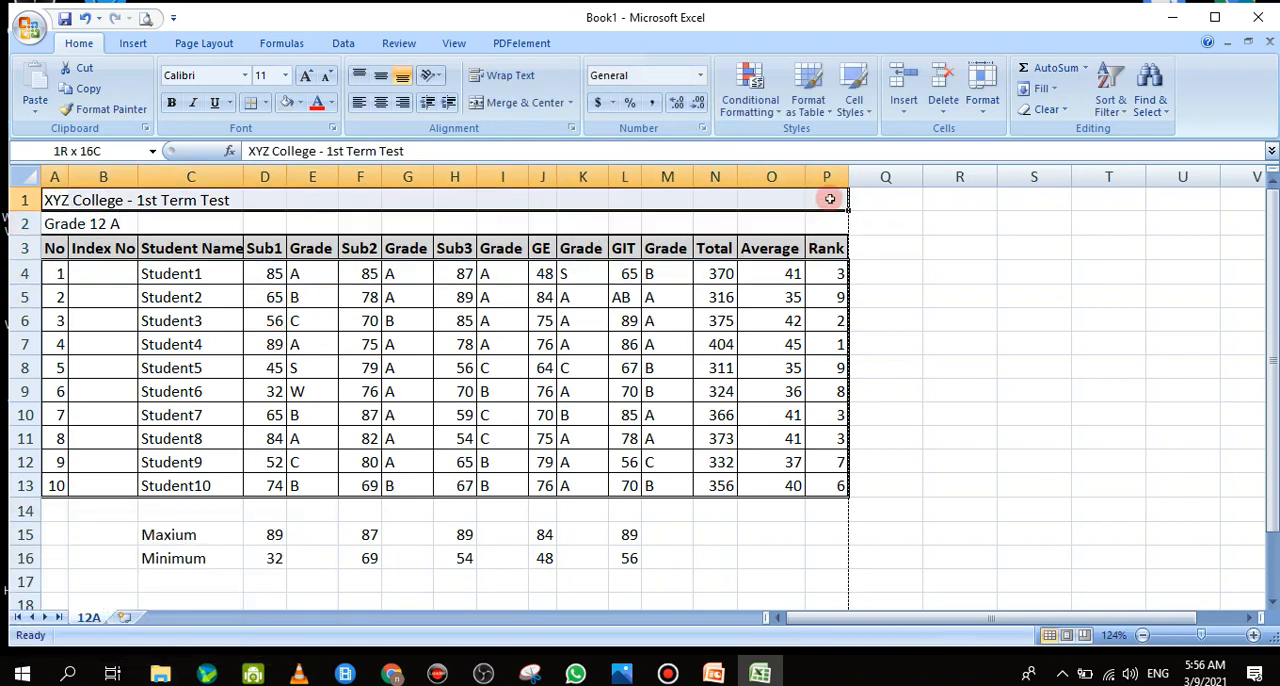
pyautogui.click(828, 197)
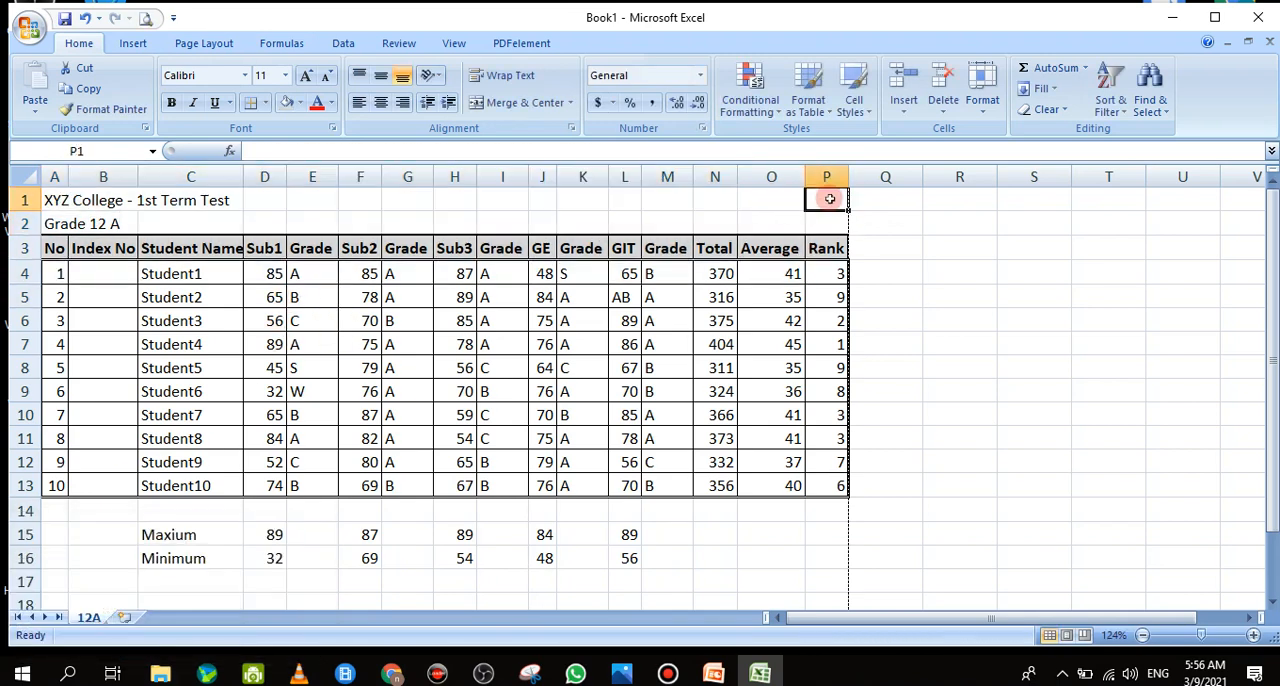
pyautogui.click(1006, 408)
pyautogui.click(980, 322)
pyautogui.doubleClick(980, 322)
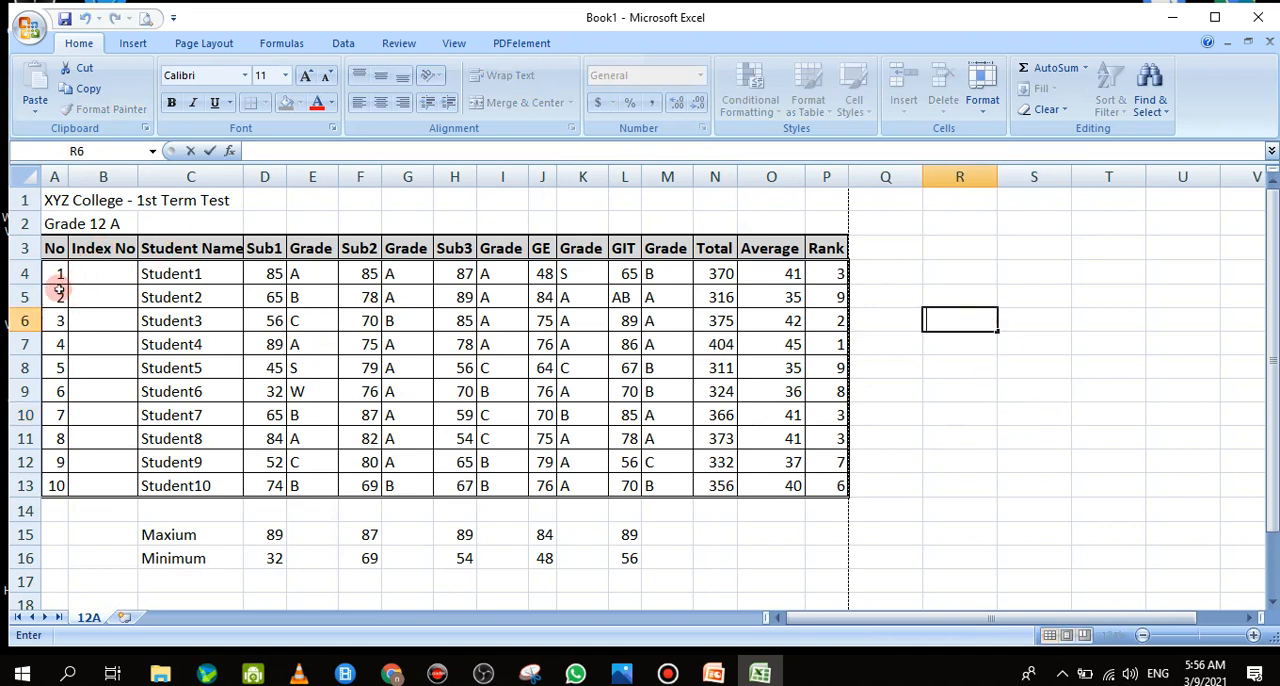
pyautogui.moveTo(56, 273); pyautogui.dragTo(668, 268)
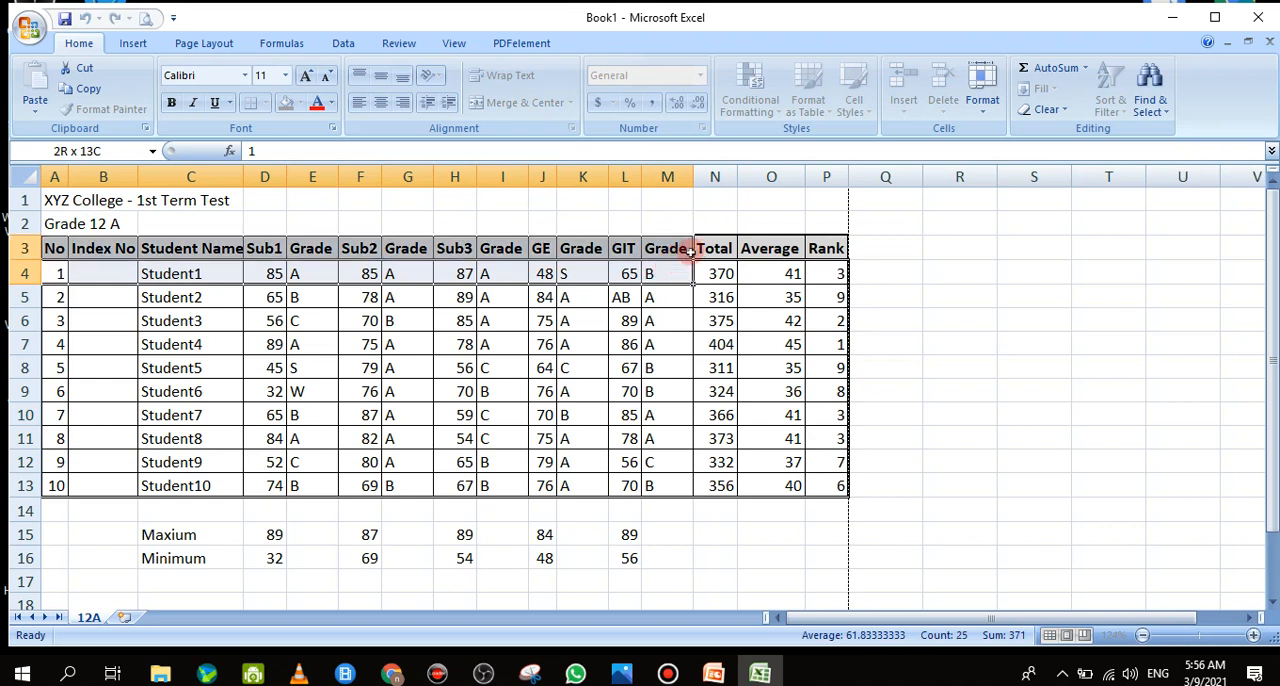
pyautogui.moveTo(49, 200); pyautogui.dragTo(817, 194)
pyautogui.click(819, 197)
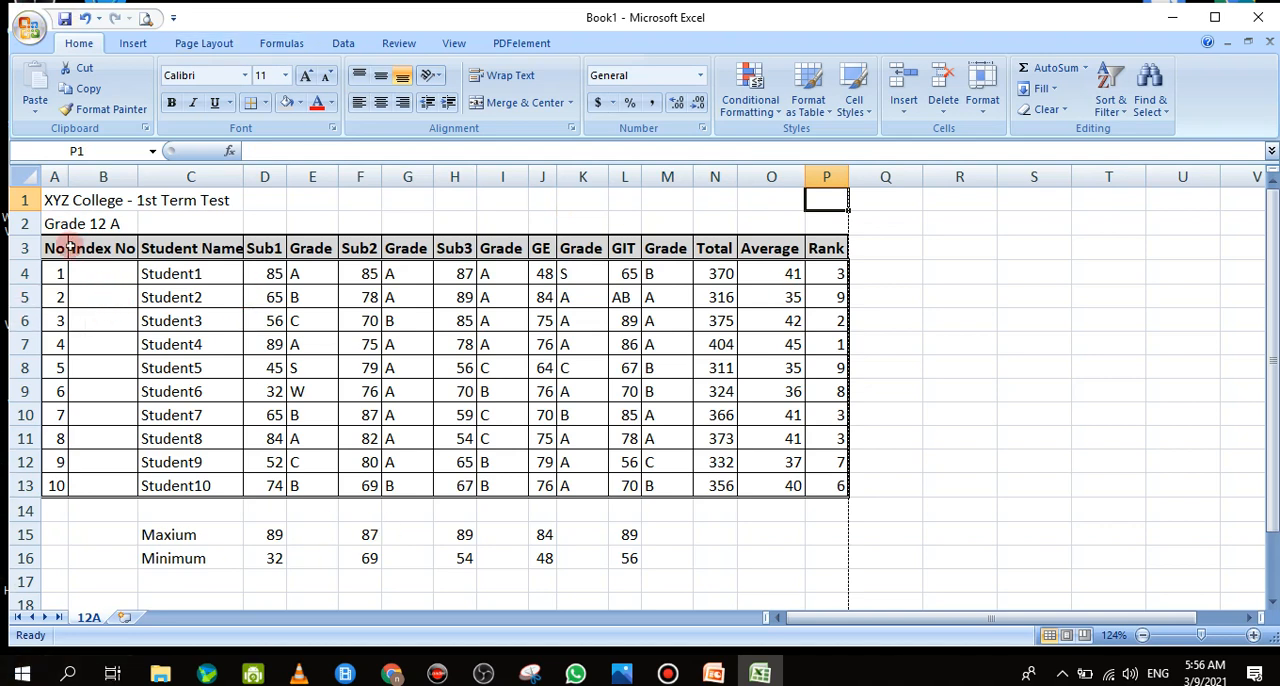
pyautogui.moveTo(58, 203); pyautogui.dragTo(827, 206)
pyautogui.click(827, 206)
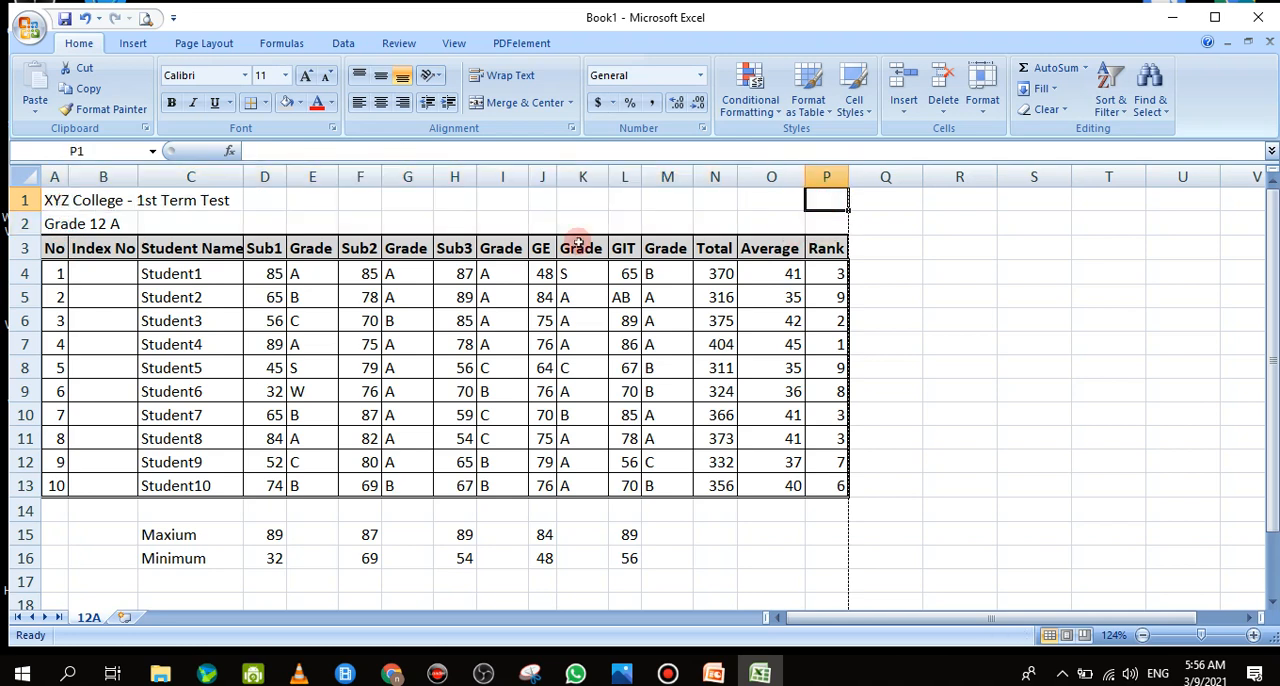
# Merge and center the title across A1:P1 and the class line across A2:P2
pyautogui.click(58, 203)
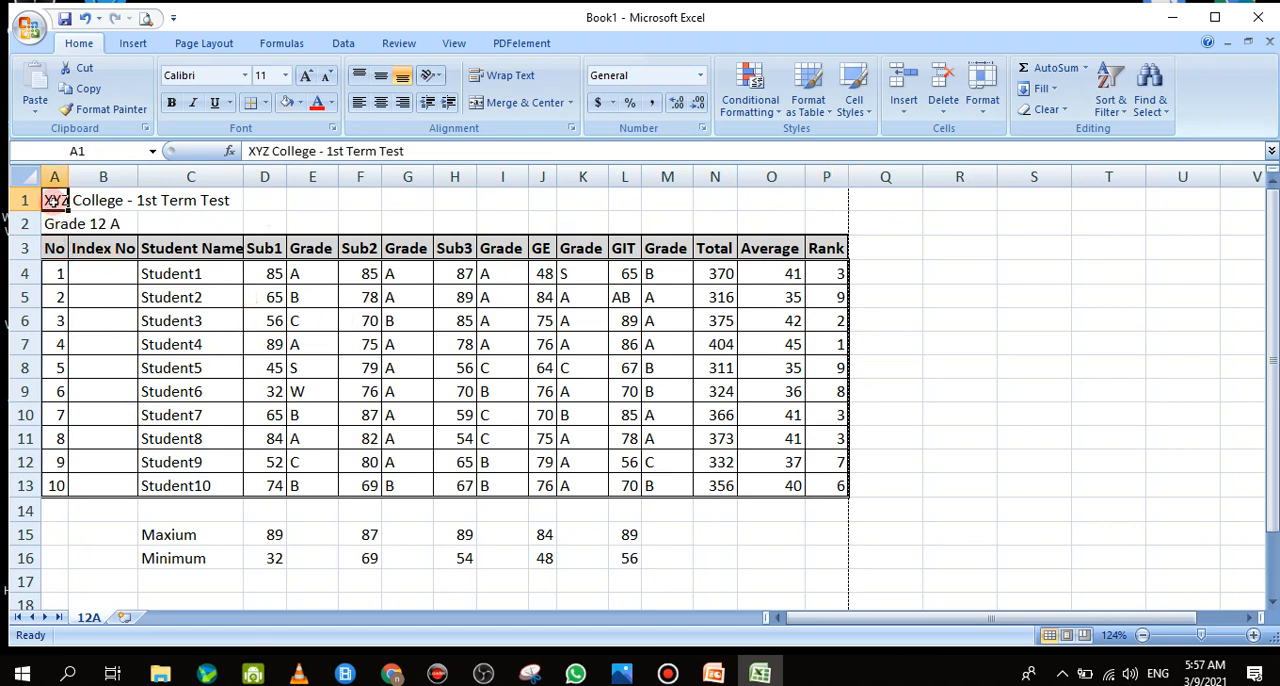
pyautogui.moveTo(55, 200); pyautogui.dragTo(814, 126)
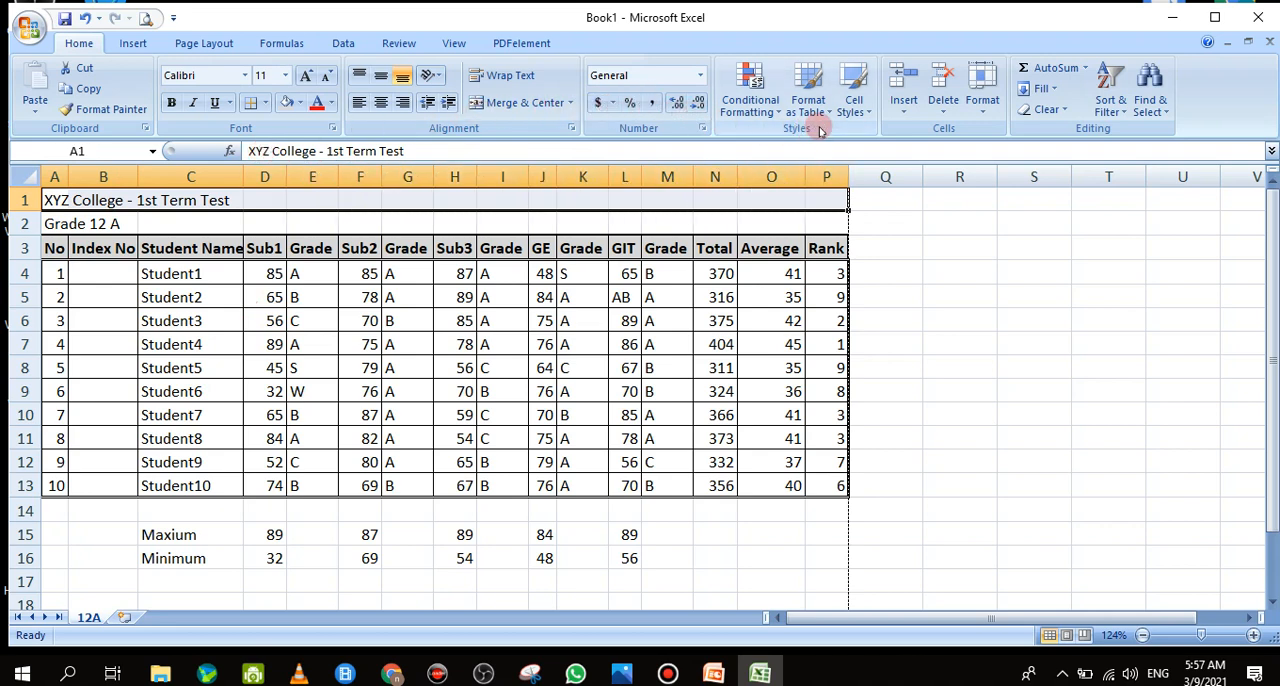
pyautogui.click(534, 108)
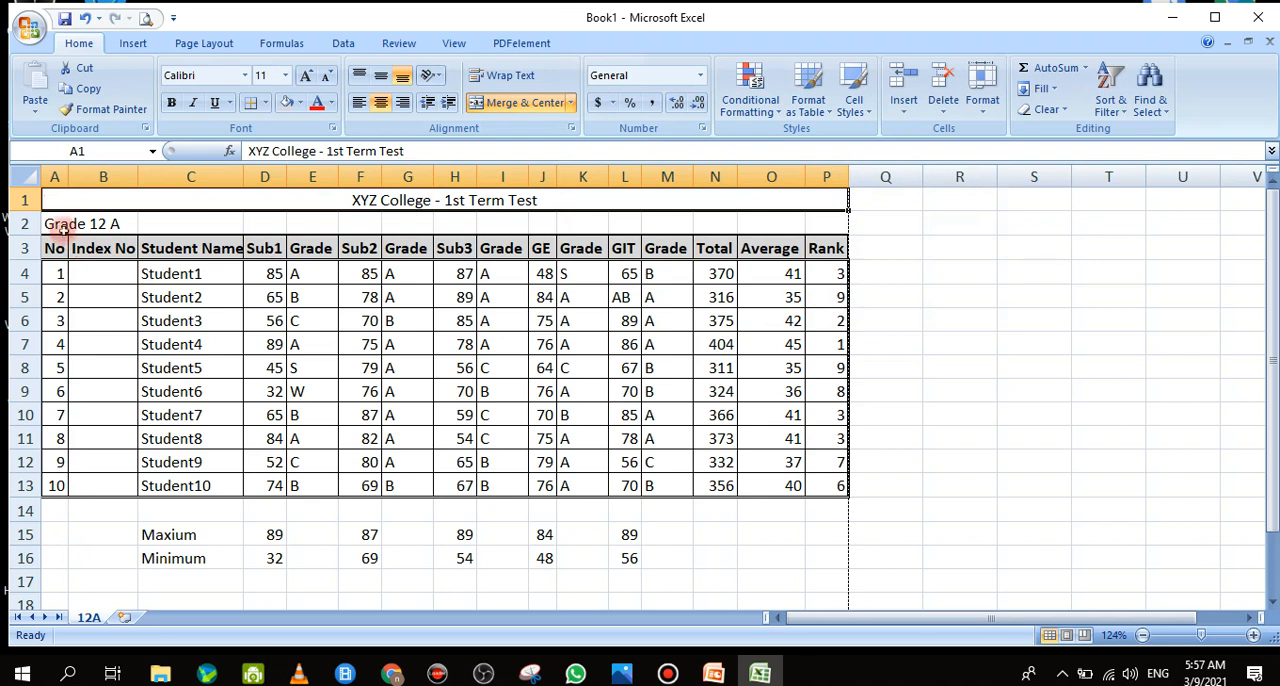
pyautogui.moveTo(60, 226); pyautogui.dragTo(813, 218)
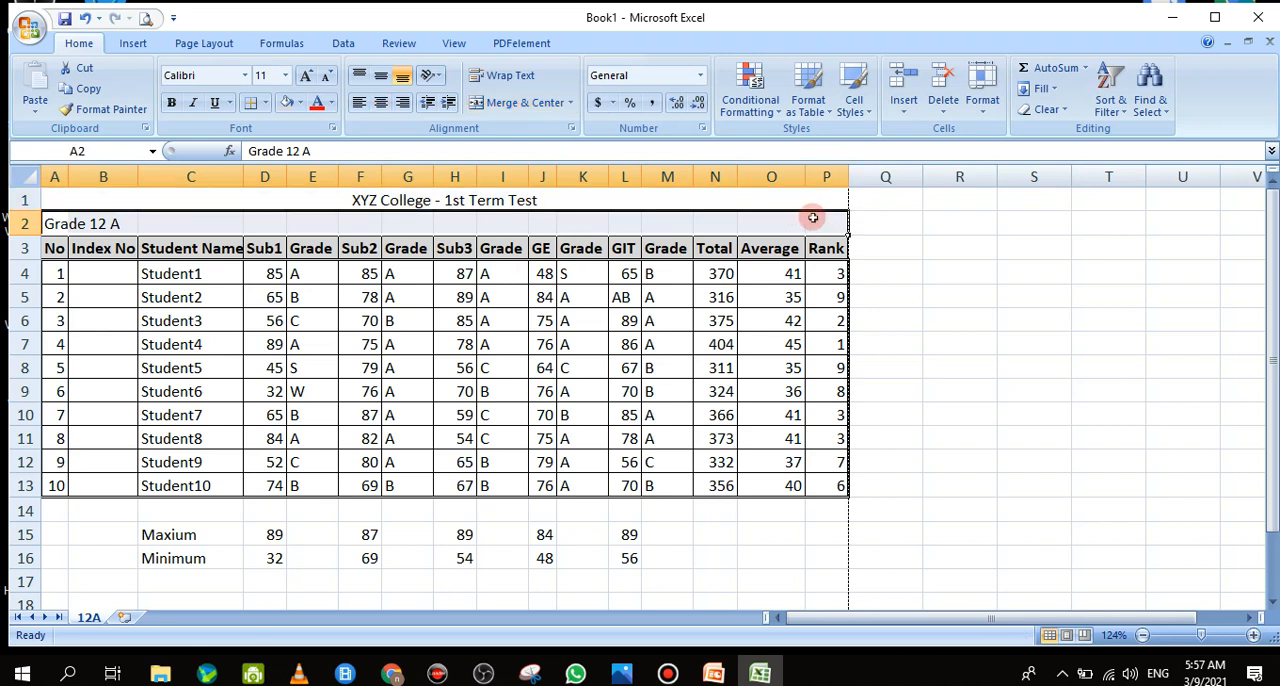
pyautogui.click(541, 113)
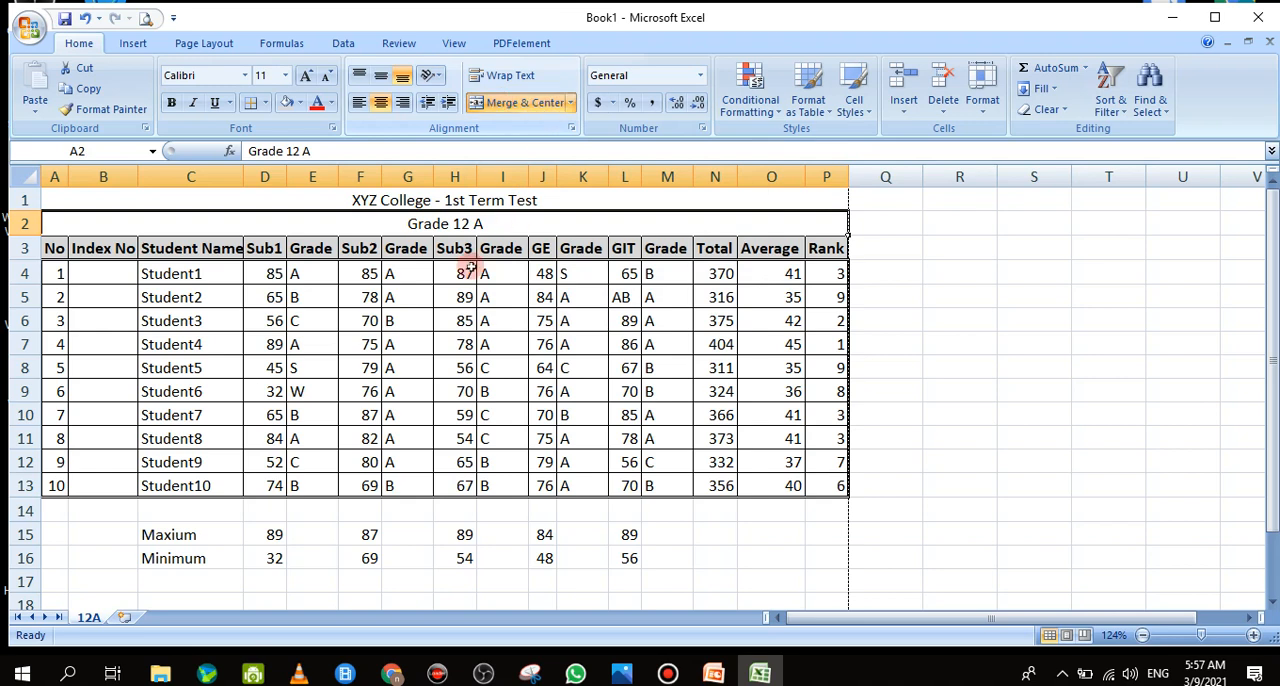
# Make both heading lines in rows 1 and 2 bold and set their font size to 28
pyautogui.moveTo(428, 198); pyautogui.dragTo(424, 215)
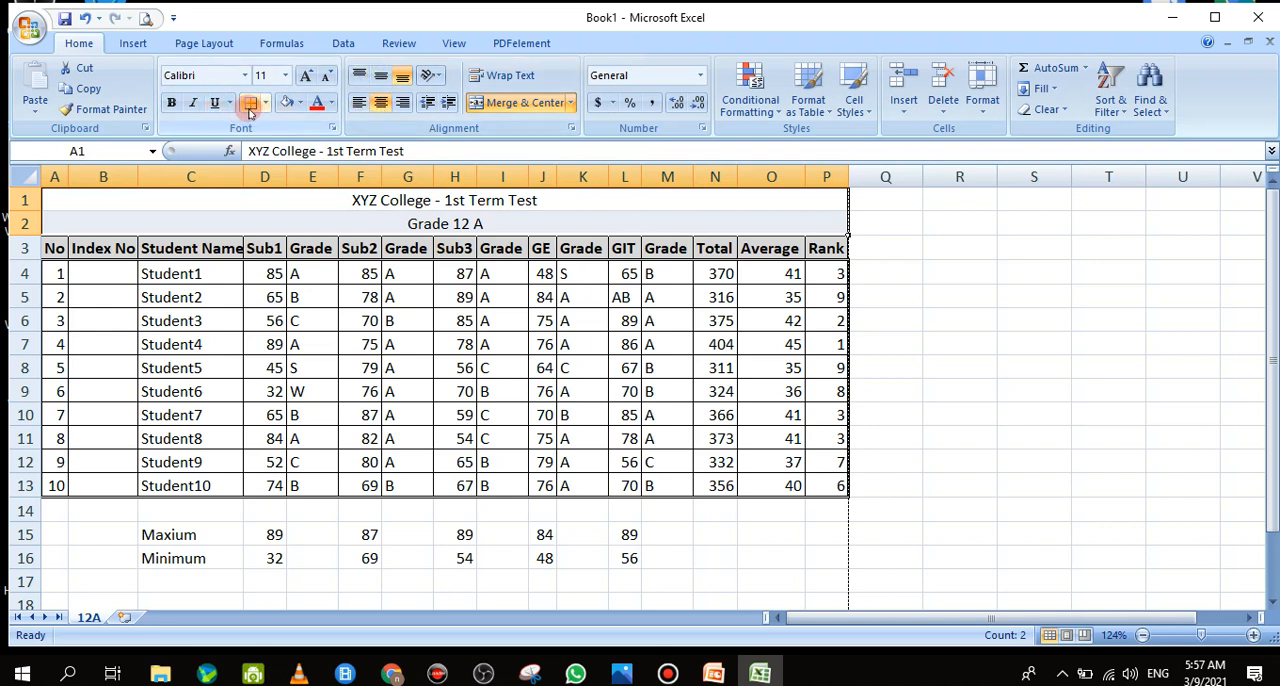
pyautogui.click(171, 103)
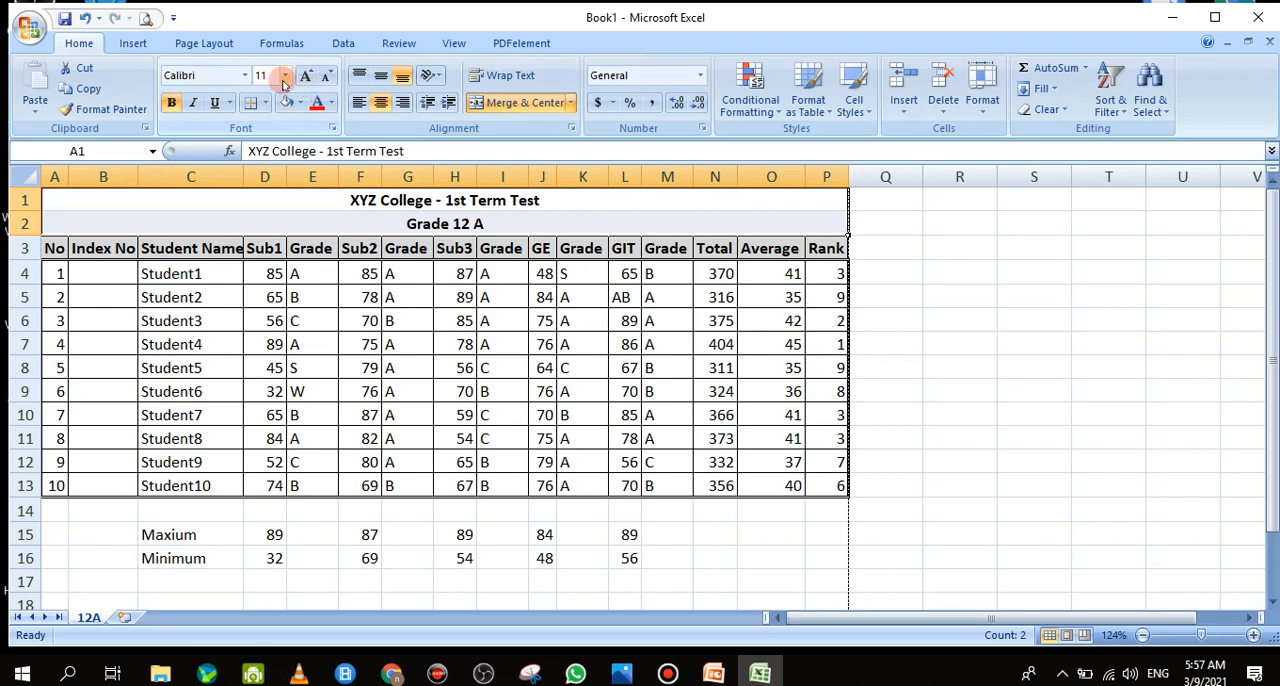
pyautogui.click(285, 75)
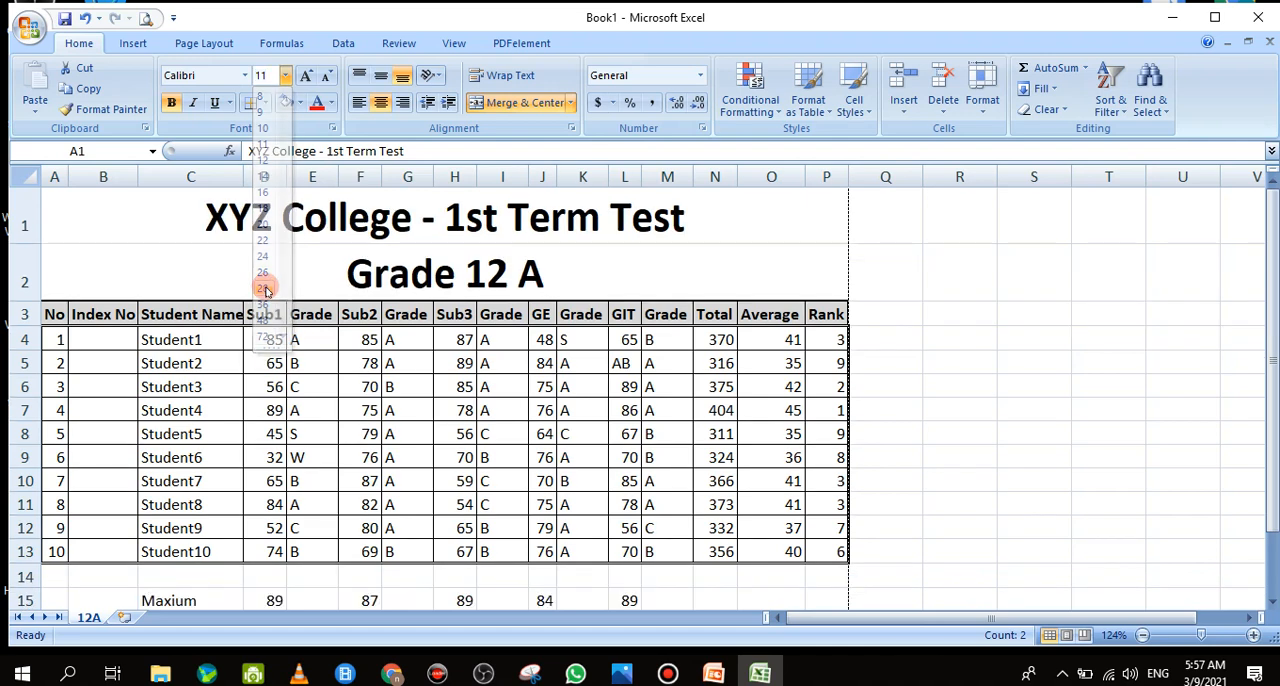
pyautogui.click(265, 290)
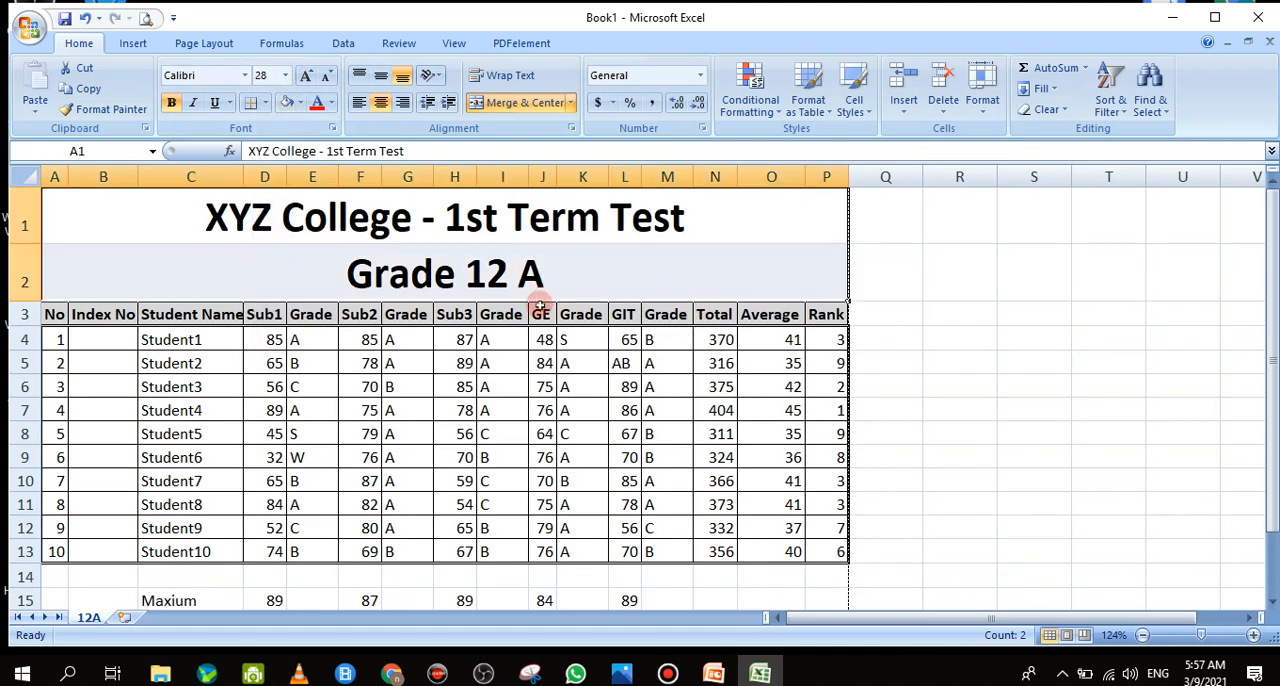
# Preview the sheet with its headings for printing, view the full page, and return to the worksheet
pyautogui.click(148, 19)
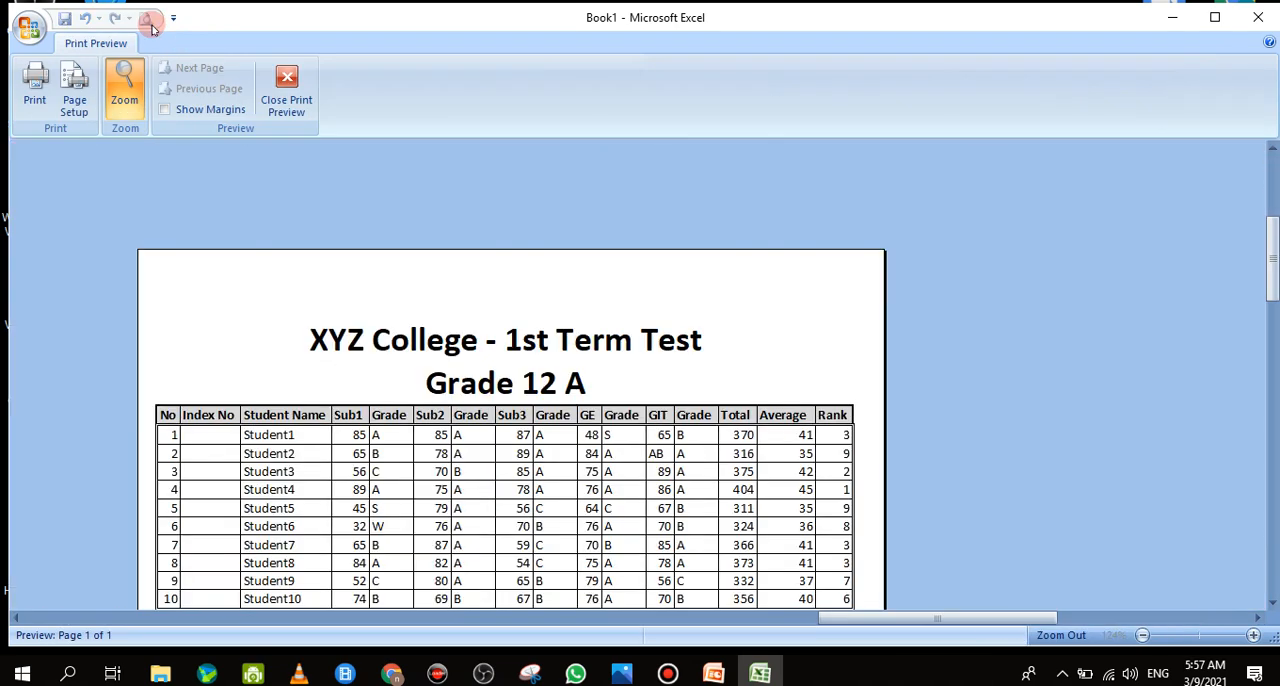
pyautogui.click(736, 354)
pyautogui.click(702, 352)
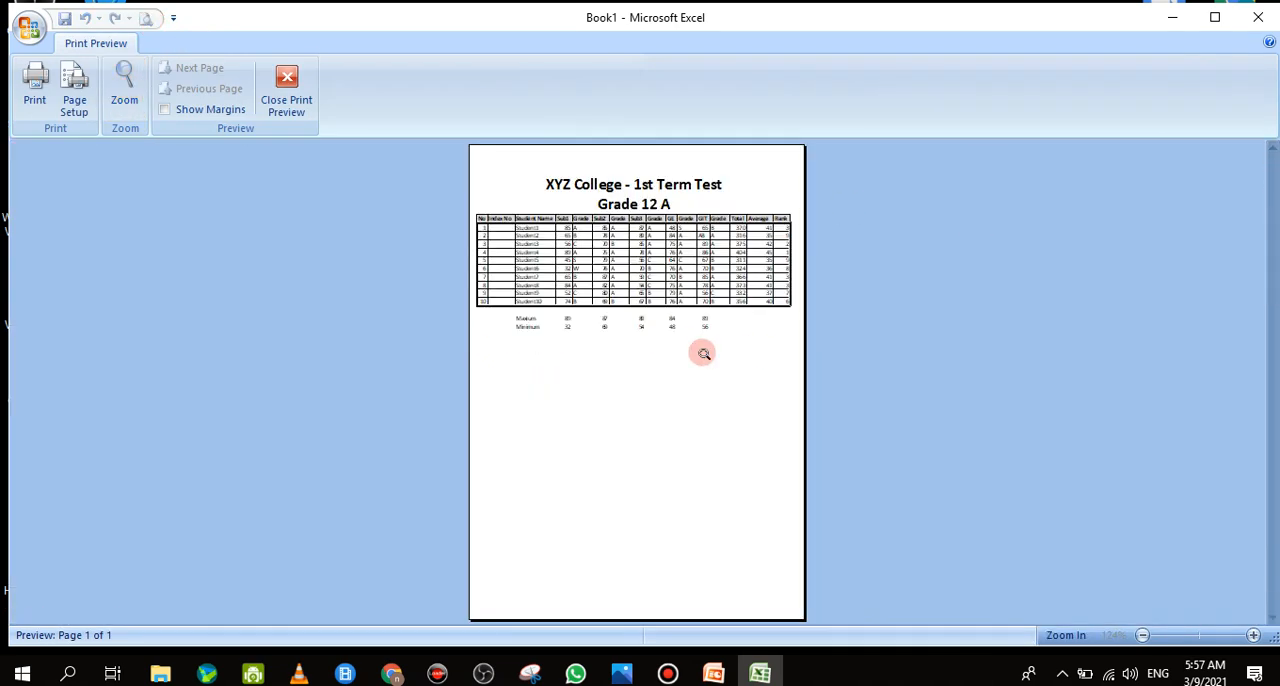
pyautogui.click(290, 86)
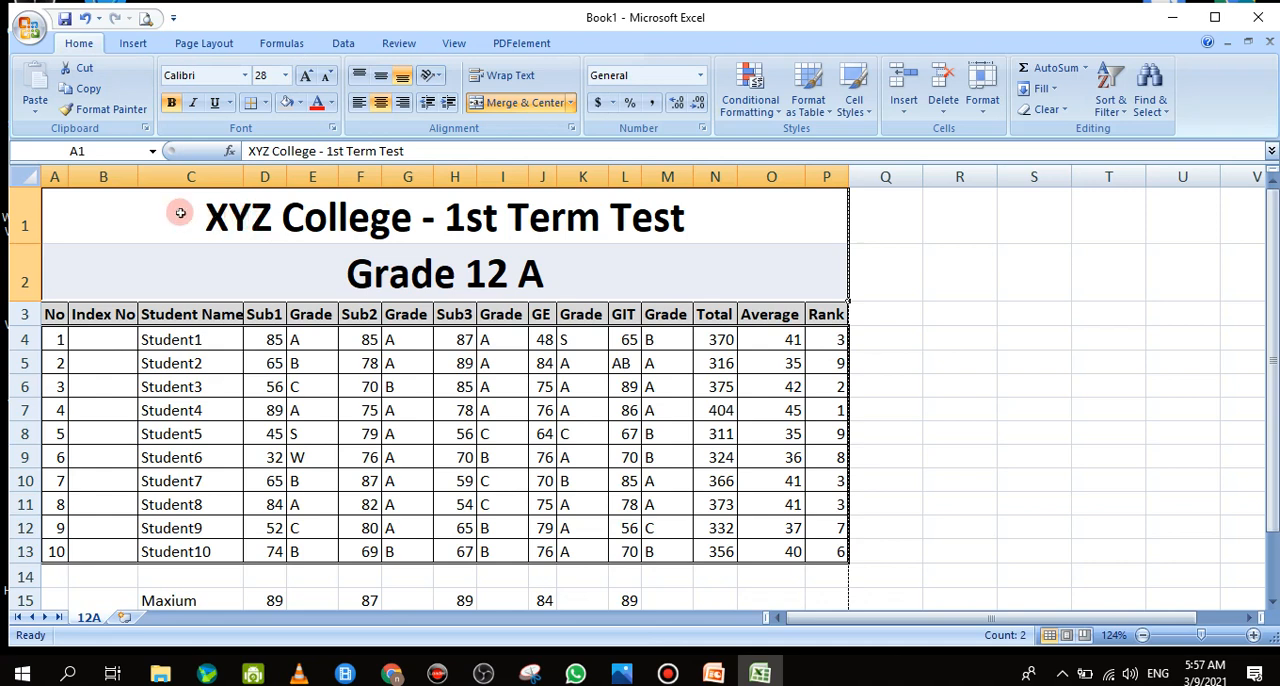
# Set the font size of the two heading lines in rows 1 and 2 to 22
pyautogui.click(285, 78)
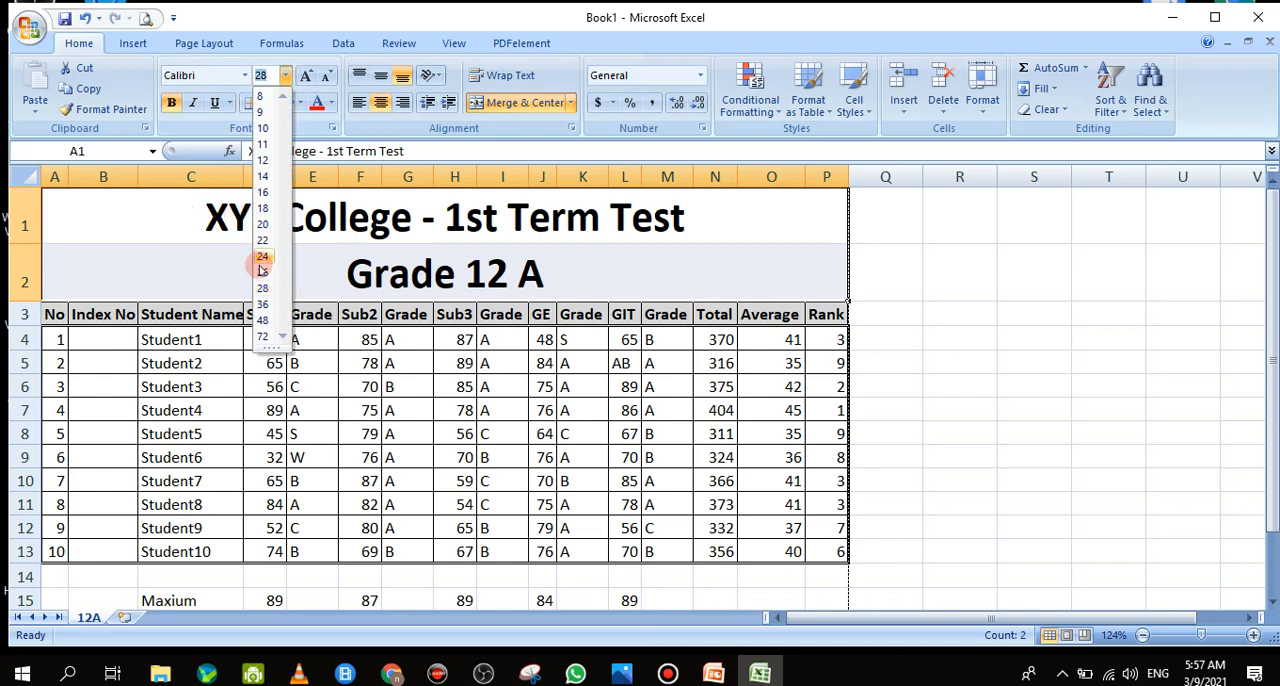
pyautogui.click(453, 213)
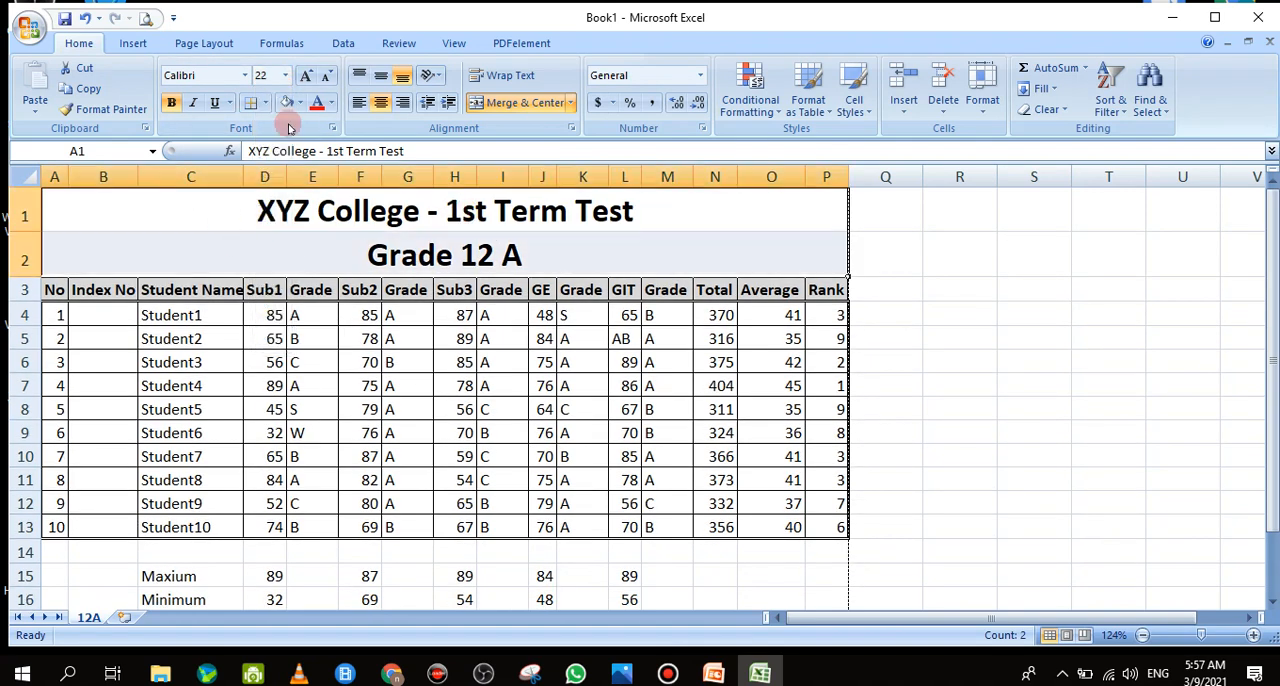
# Underline both heading lines in rows 1 and 2
pyautogui.click(216, 110)
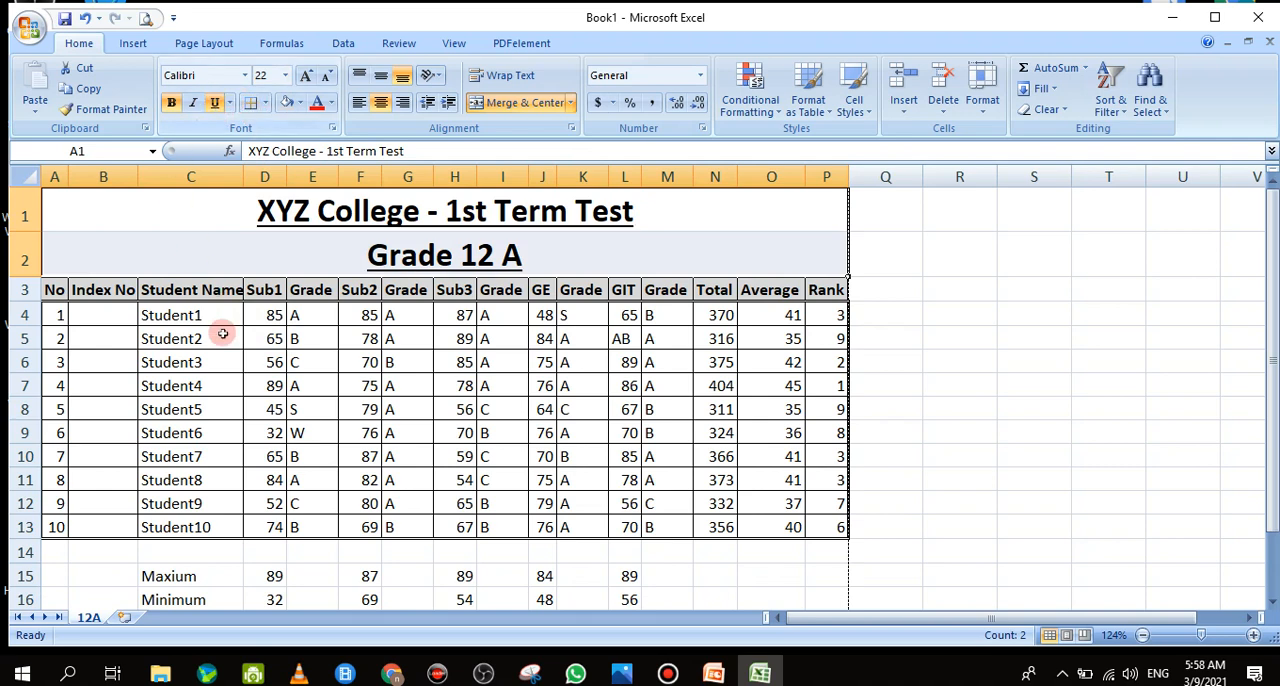
pyautogui.click(242, 258)
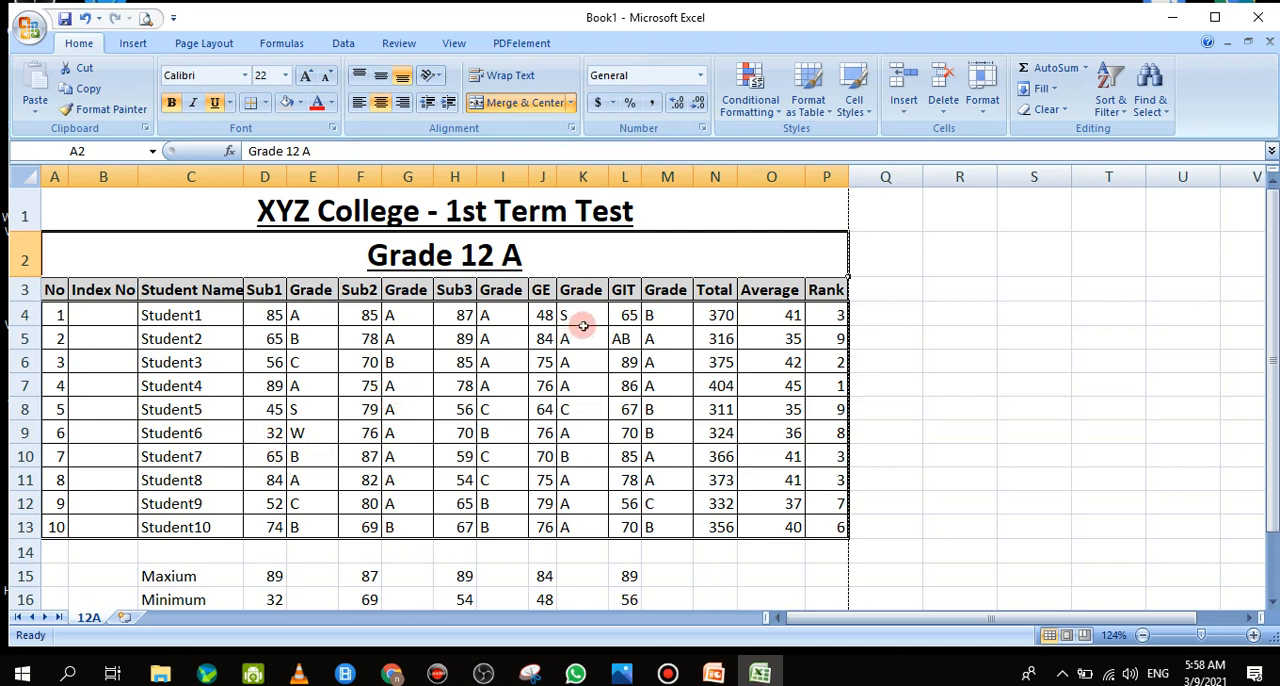
pyautogui.click(447, 492)
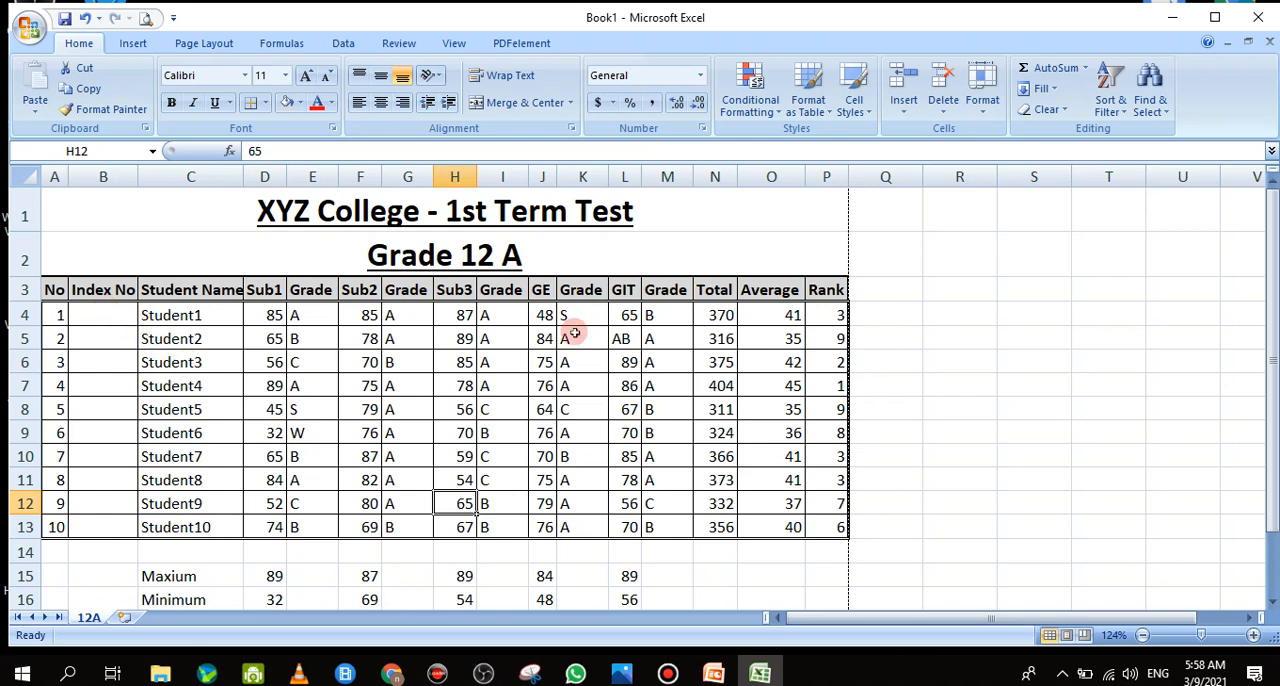
pyautogui.moveTo(300, 316); pyautogui.dragTo(300, 339)
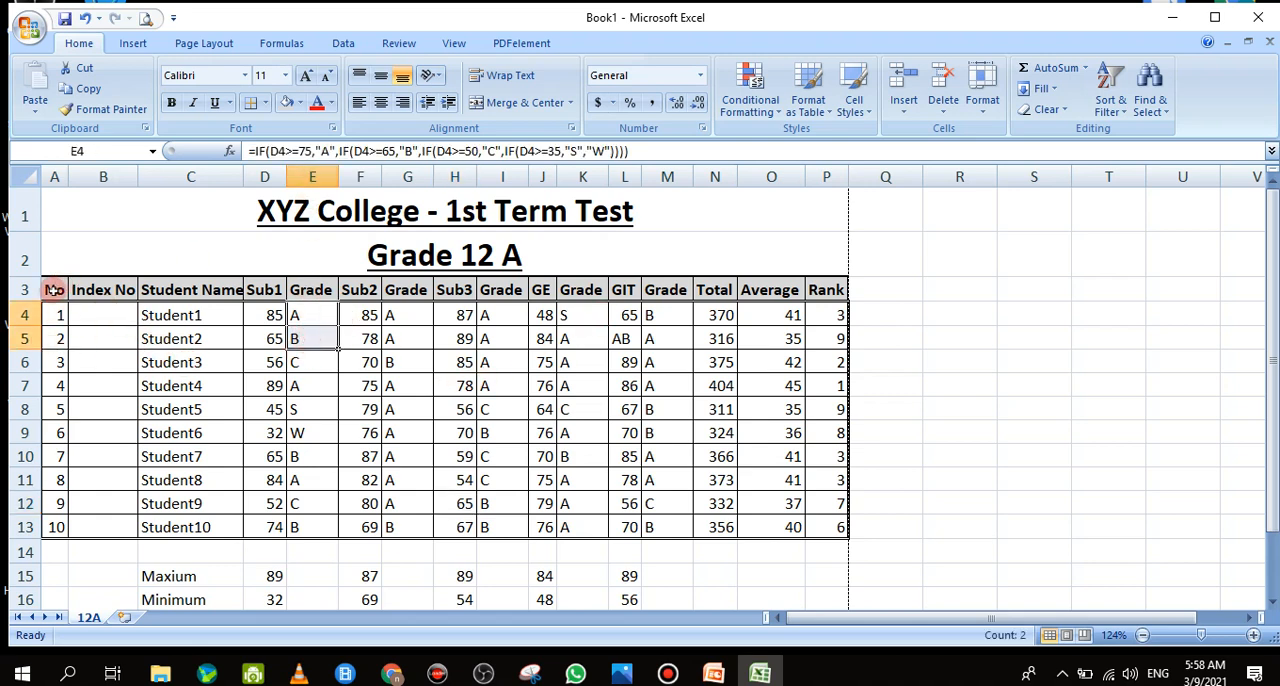
# Middle-align the title and class line vertically, temporarily enlarging row 1 and shrinking it back to fit the title
pyautogui.moveTo(53, 289); pyautogui.dragTo(826, 286)
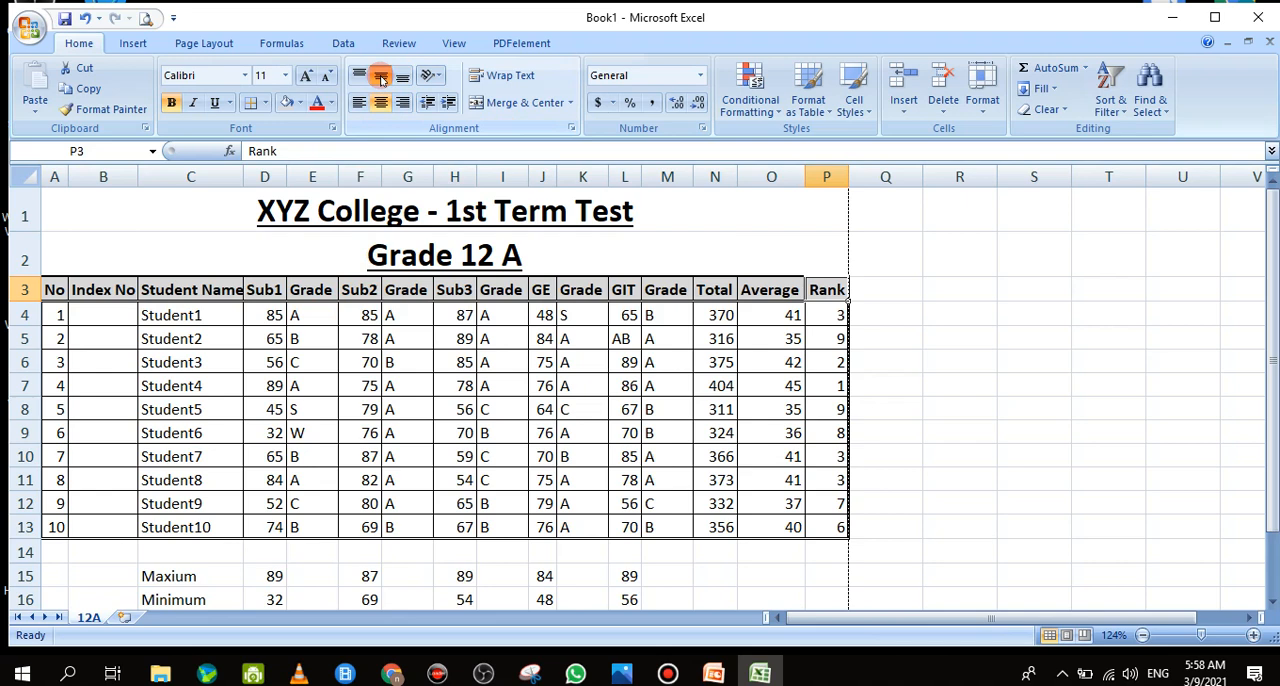
pyautogui.moveTo(25, 232); pyautogui.dragTo(12, 300)
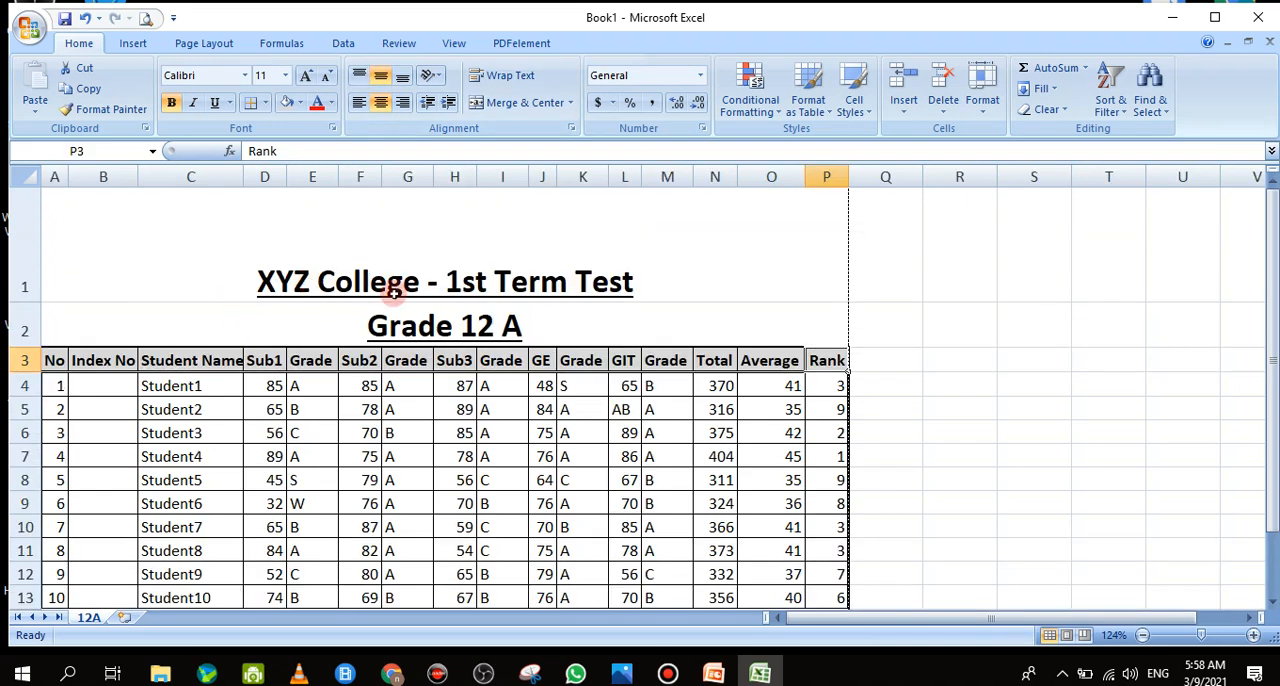
pyautogui.click(335, 263)
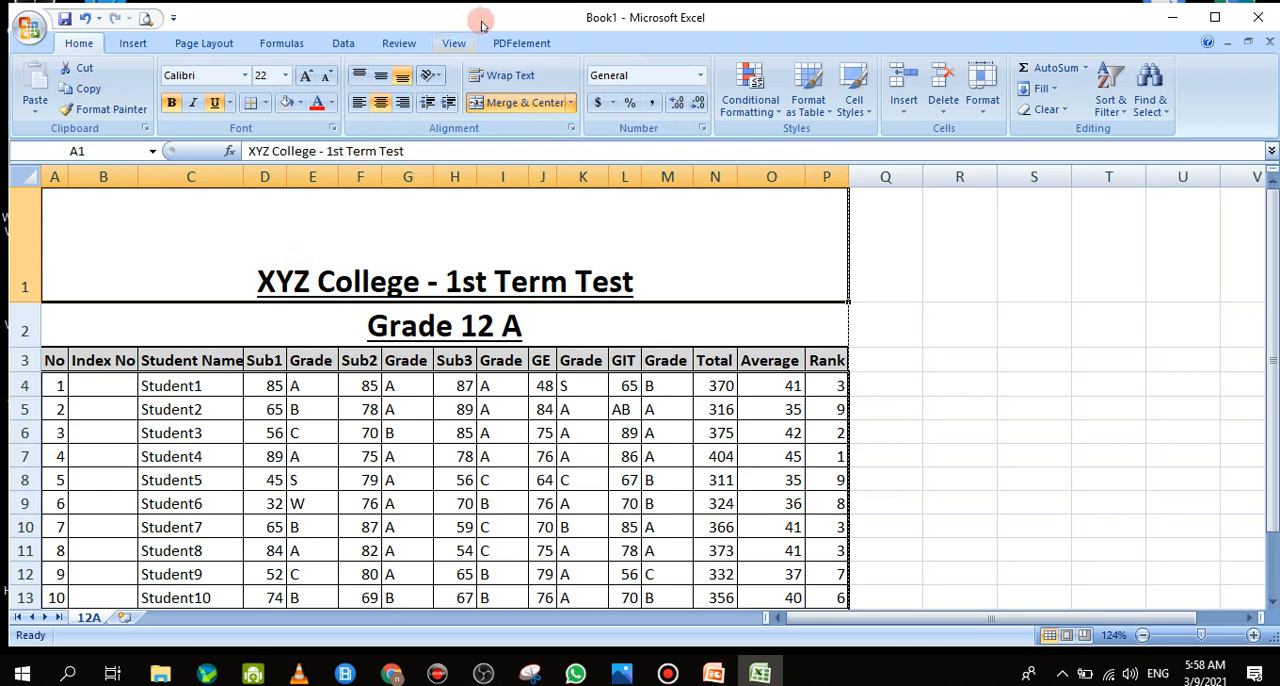
pyautogui.click(385, 83)
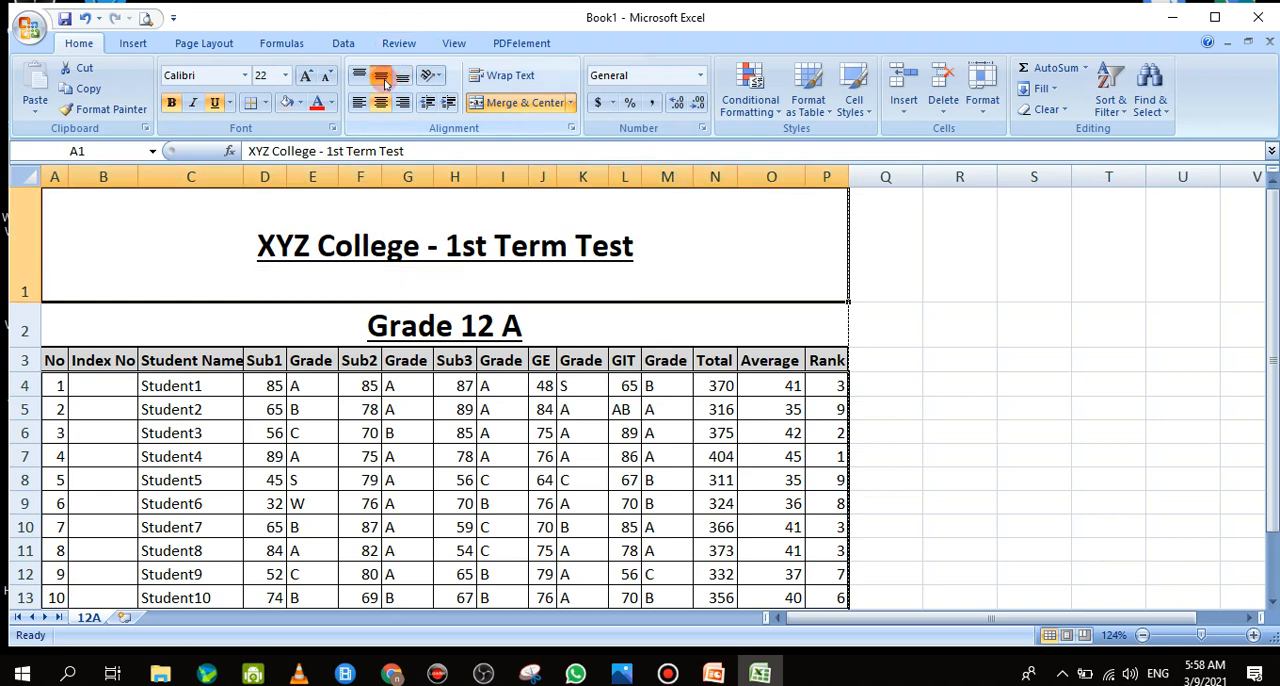
pyautogui.click(260, 326)
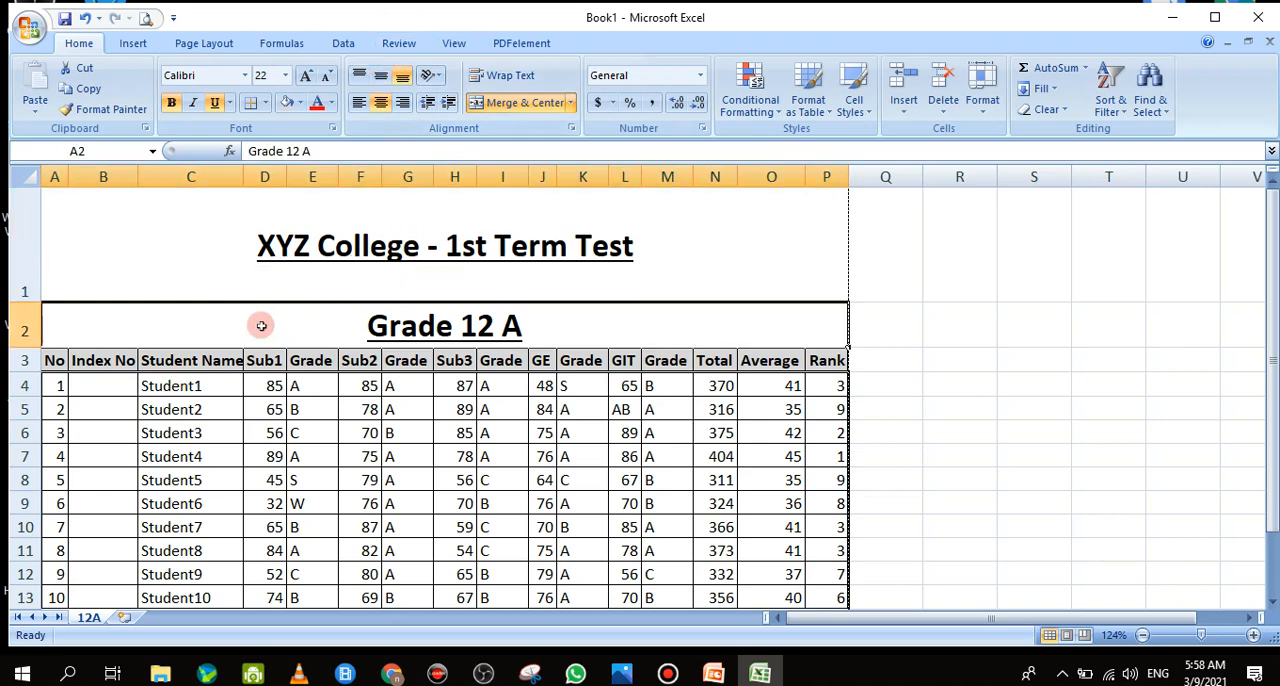
pyautogui.click(380, 76)
pyautogui.moveTo(22, 301); pyautogui.dragTo(35, 229)
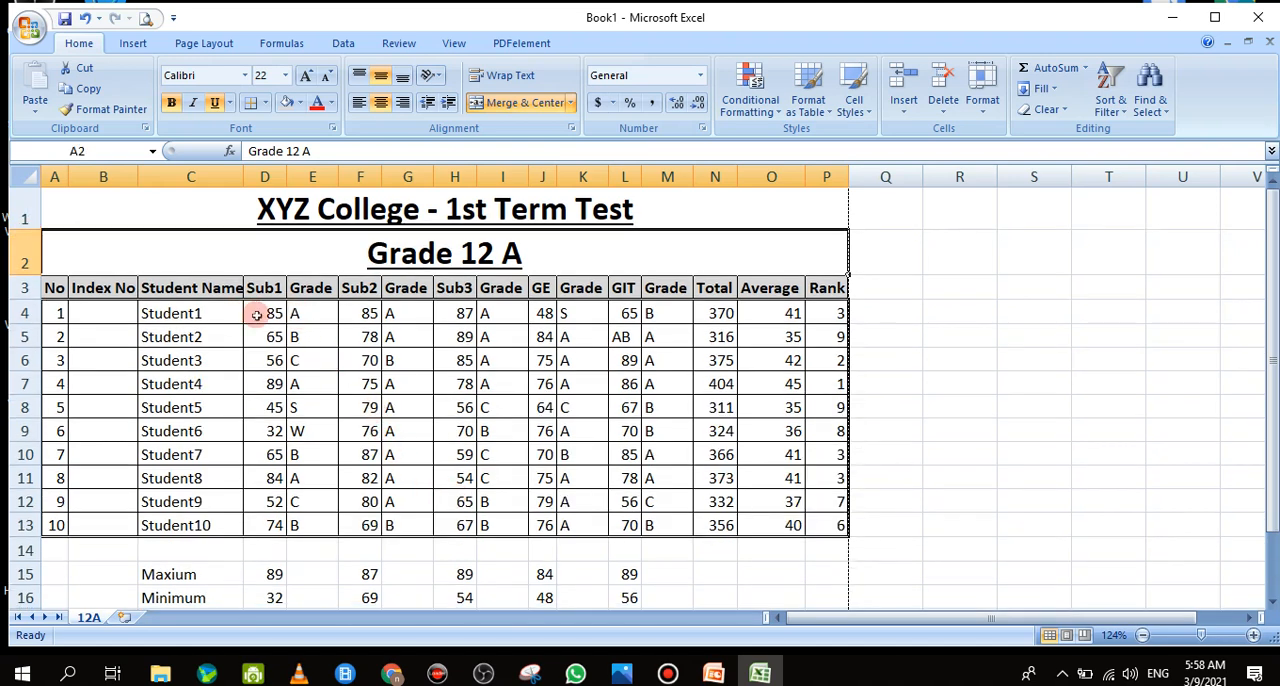
# Center the marks, grades, totals, averages and ranks horizontally in D4:P13
pyautogui.moveTo(257, 315); pyautogui.dragTo(840, 520)
pyautogui.click(840, 525)
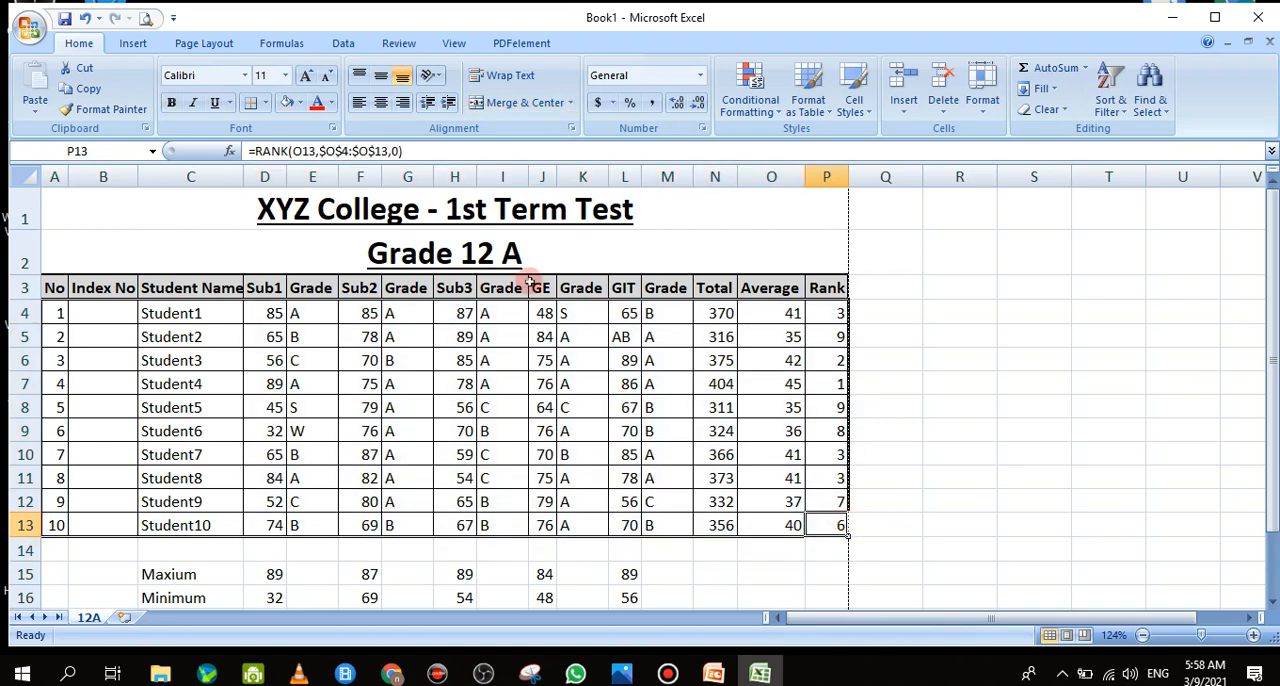
pyautogui.moveTo(272, 315); pyautogui.dragTo(815, 521)
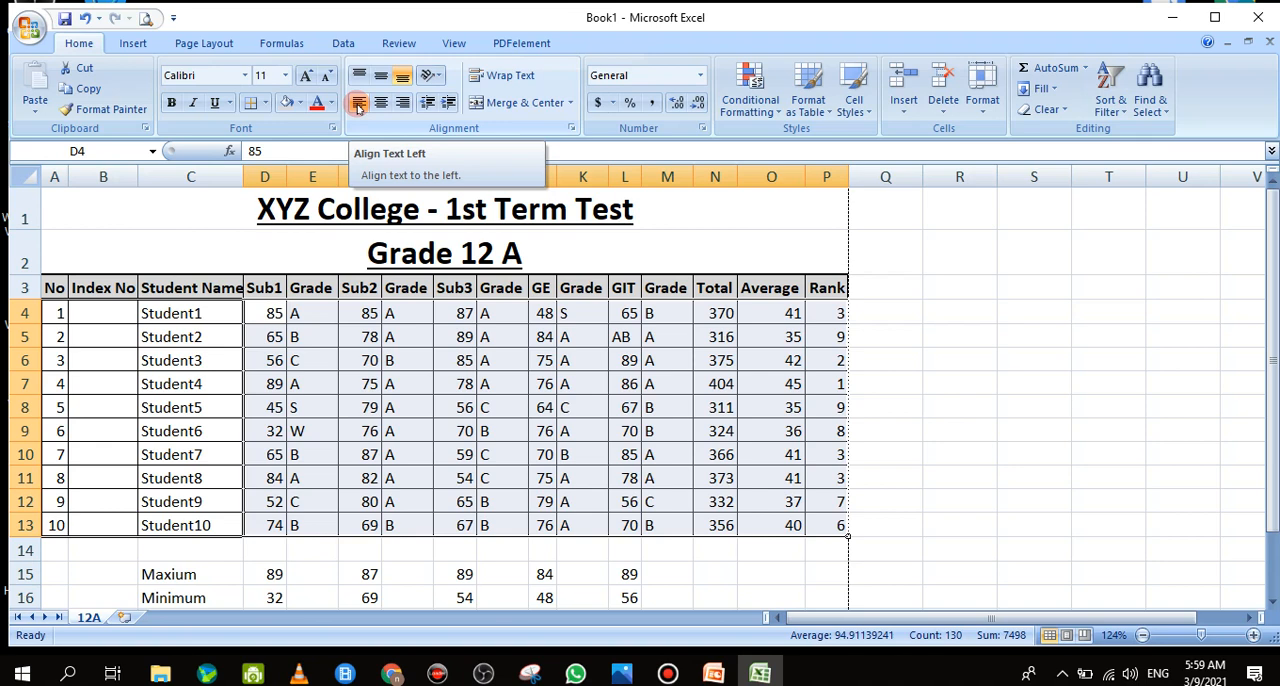
pyautogui.click(357, 102)
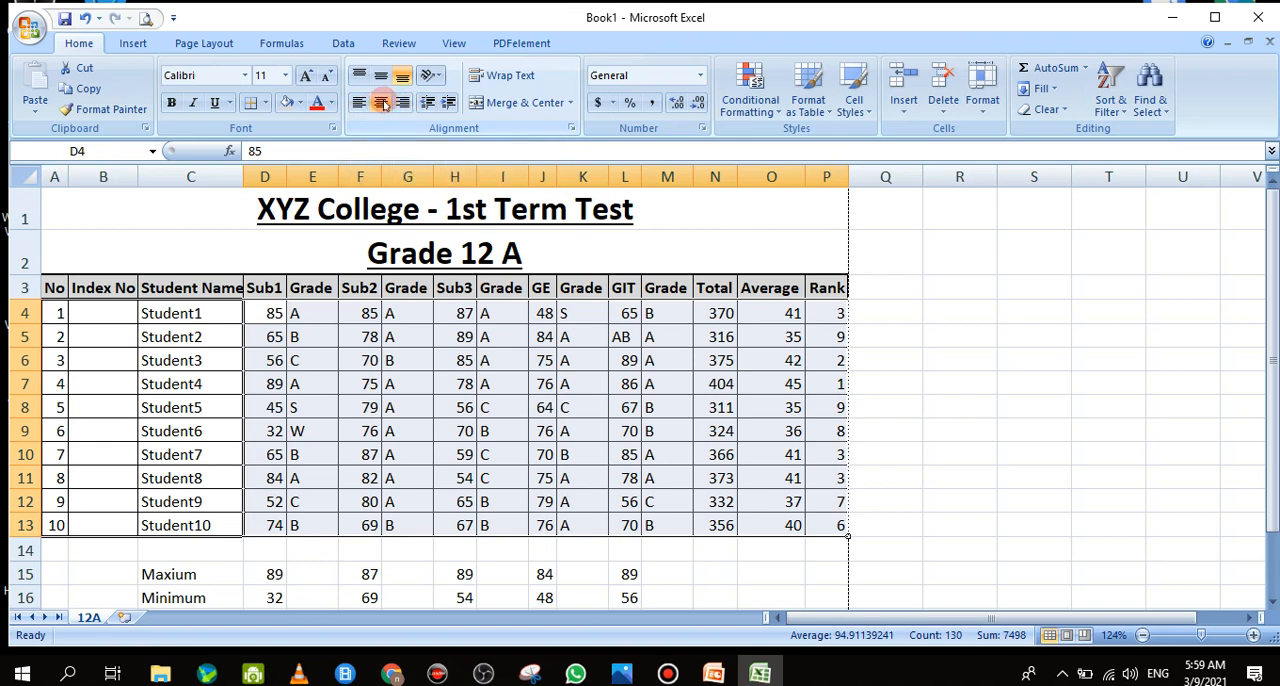
pyautogui.click(382, 102)
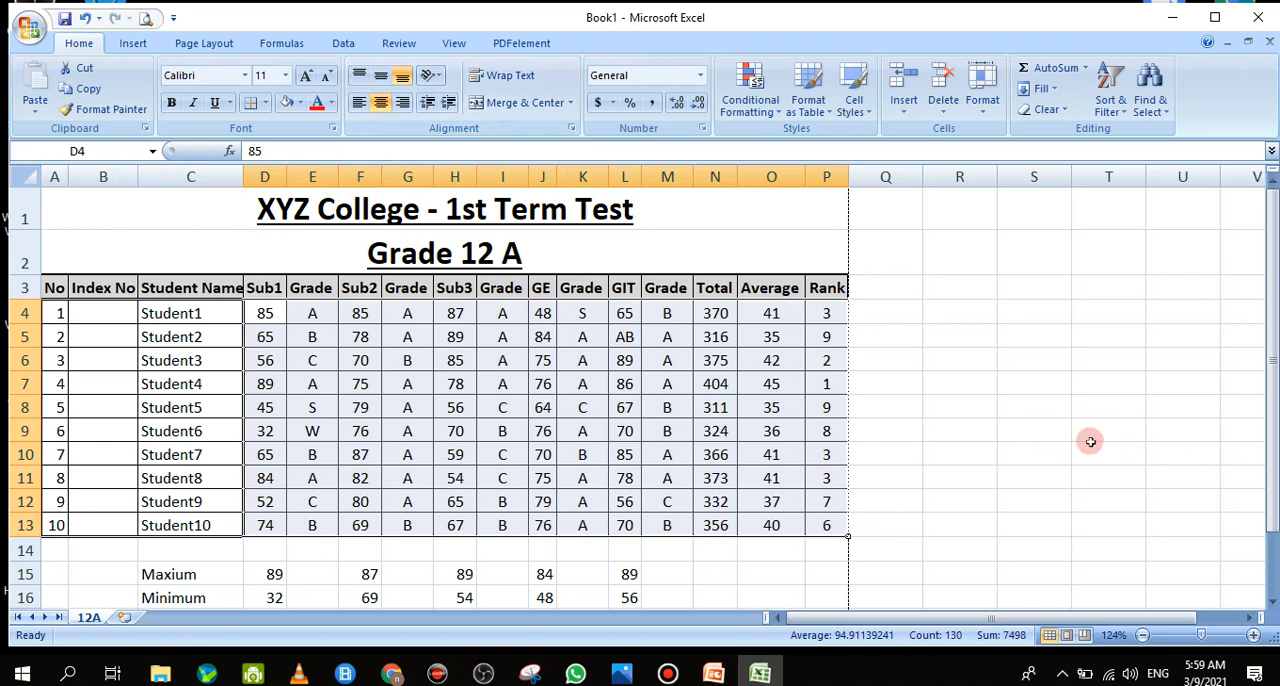
pyautogui.click(1041, 453)
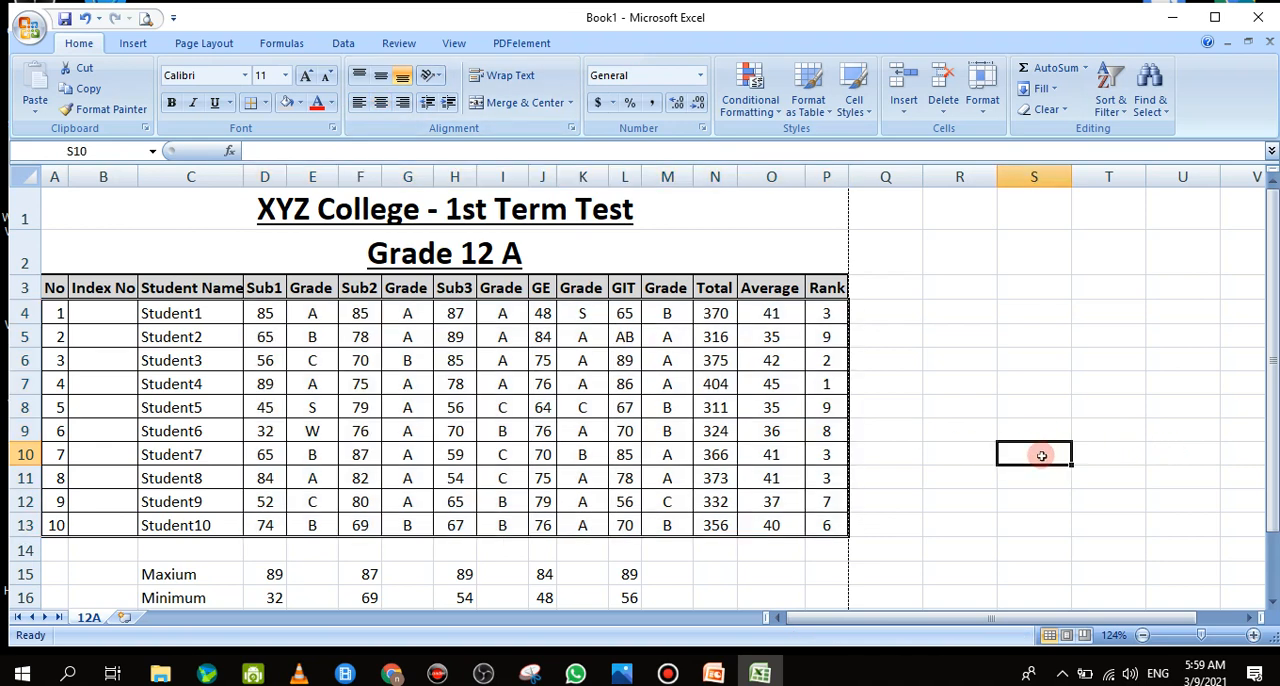
pyautogui.click(905, 485)
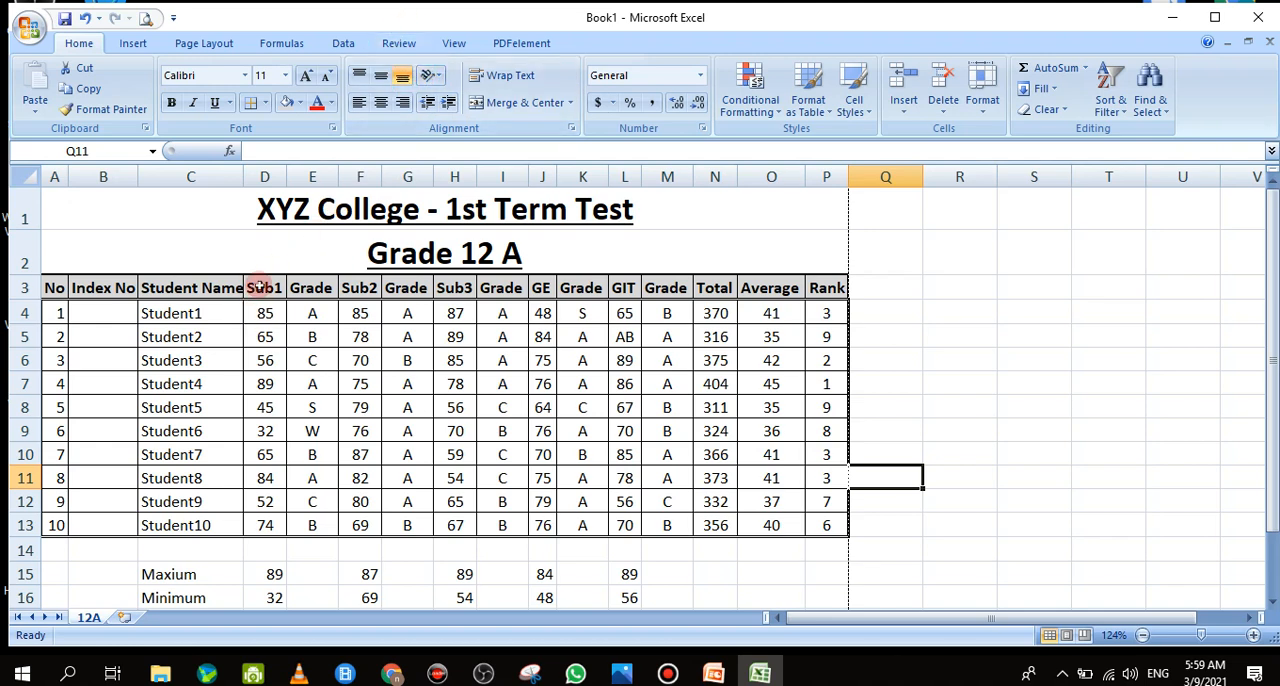
# Try angling the subject and grade headers in D3:M3 counterclockwise, and undo the rotation
pyautogui.moveTo(257, 288); pyautogui.dragTo(347, 288)
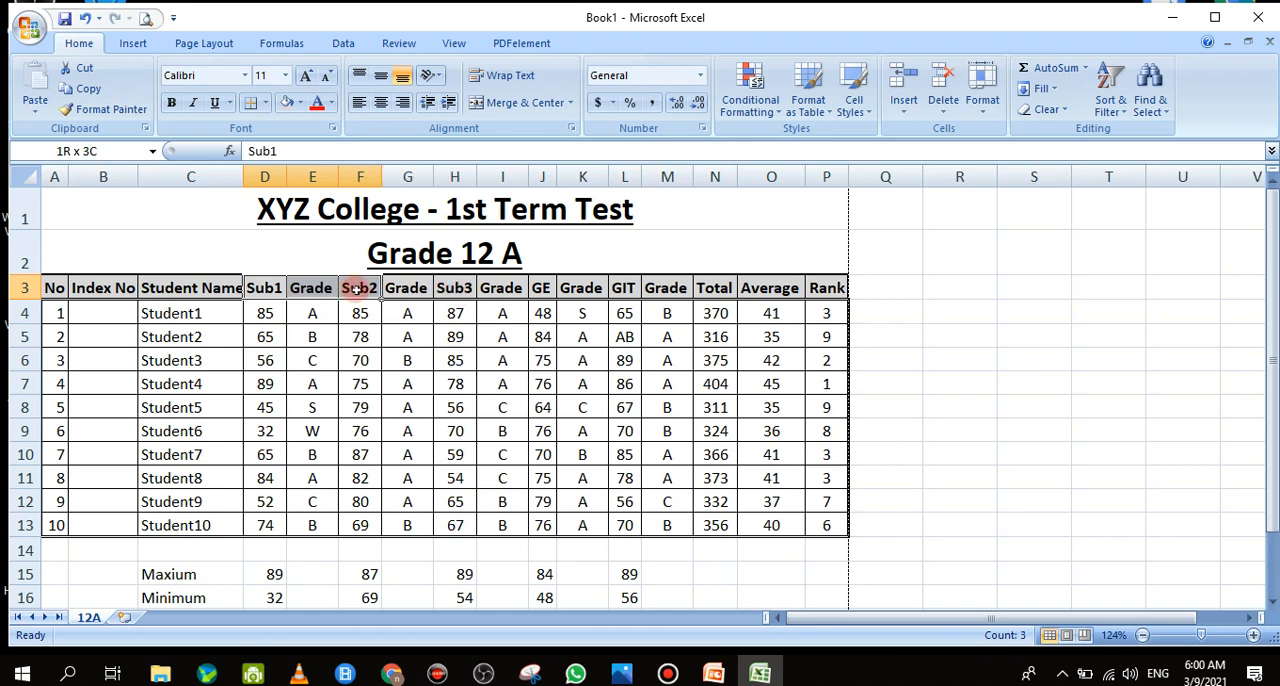
pyautogui.moveTo(264, 289); pyautogui.dragTo(666, 289)
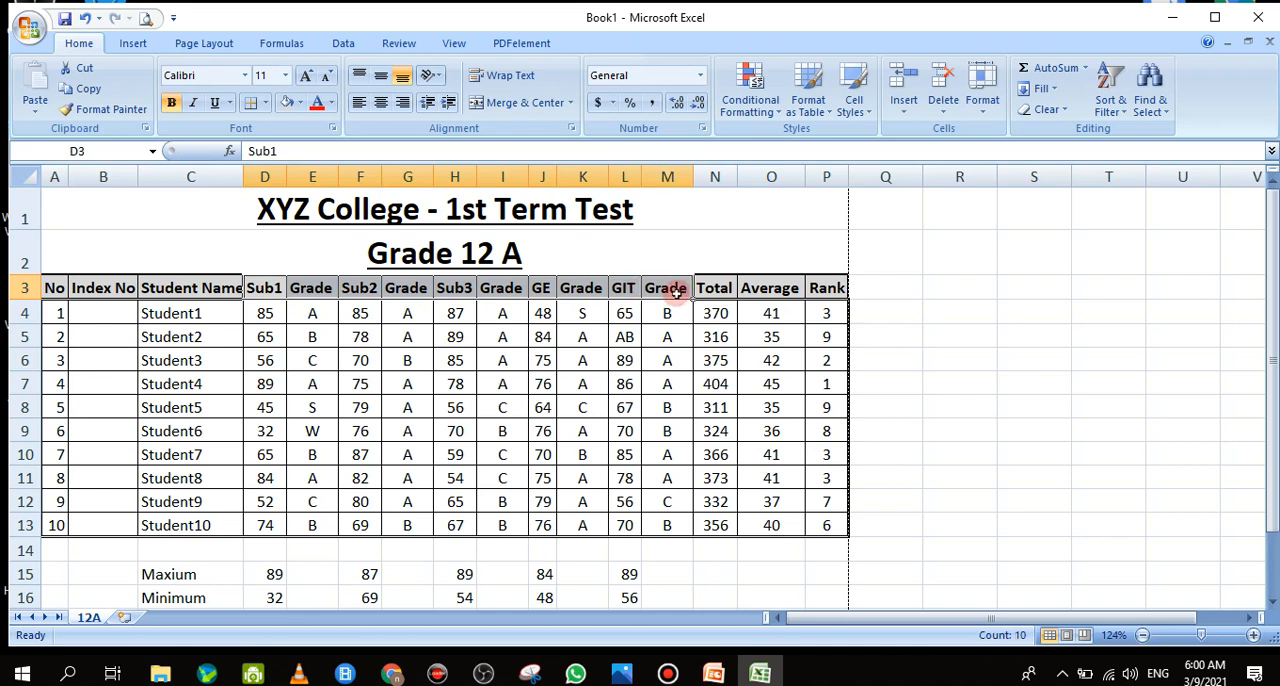
pyautogui.click(438, 77)
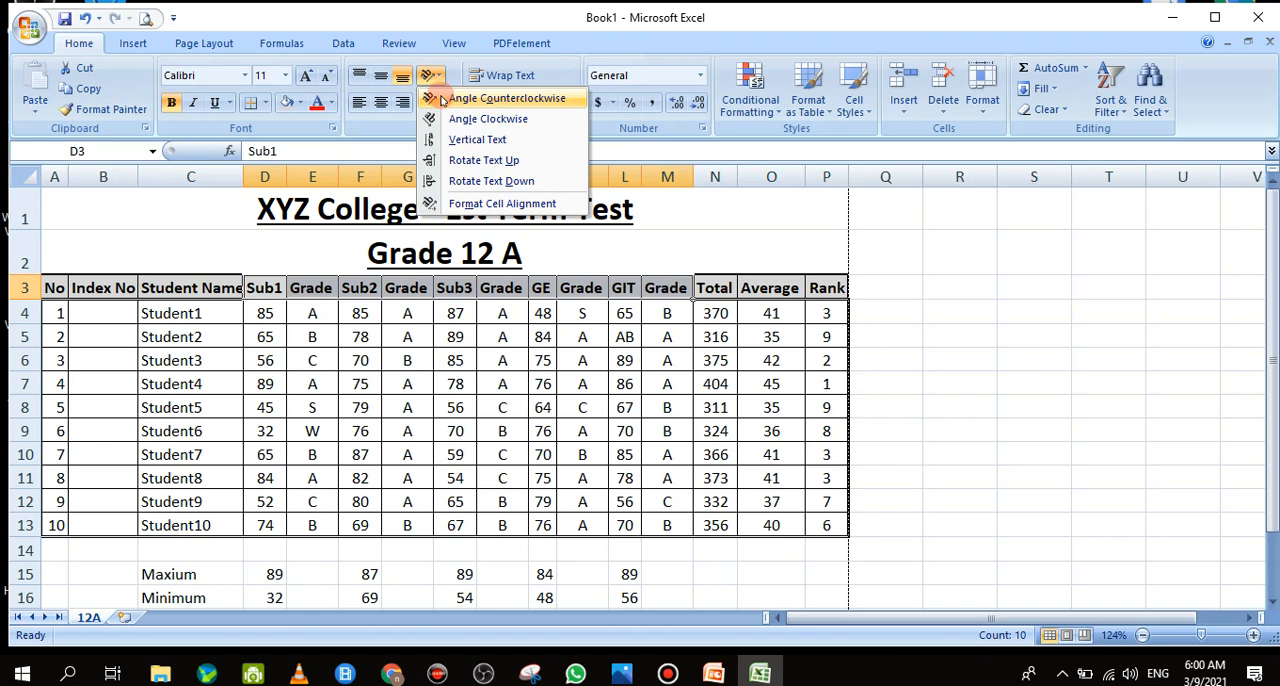
pyautogui.click(441, 100)
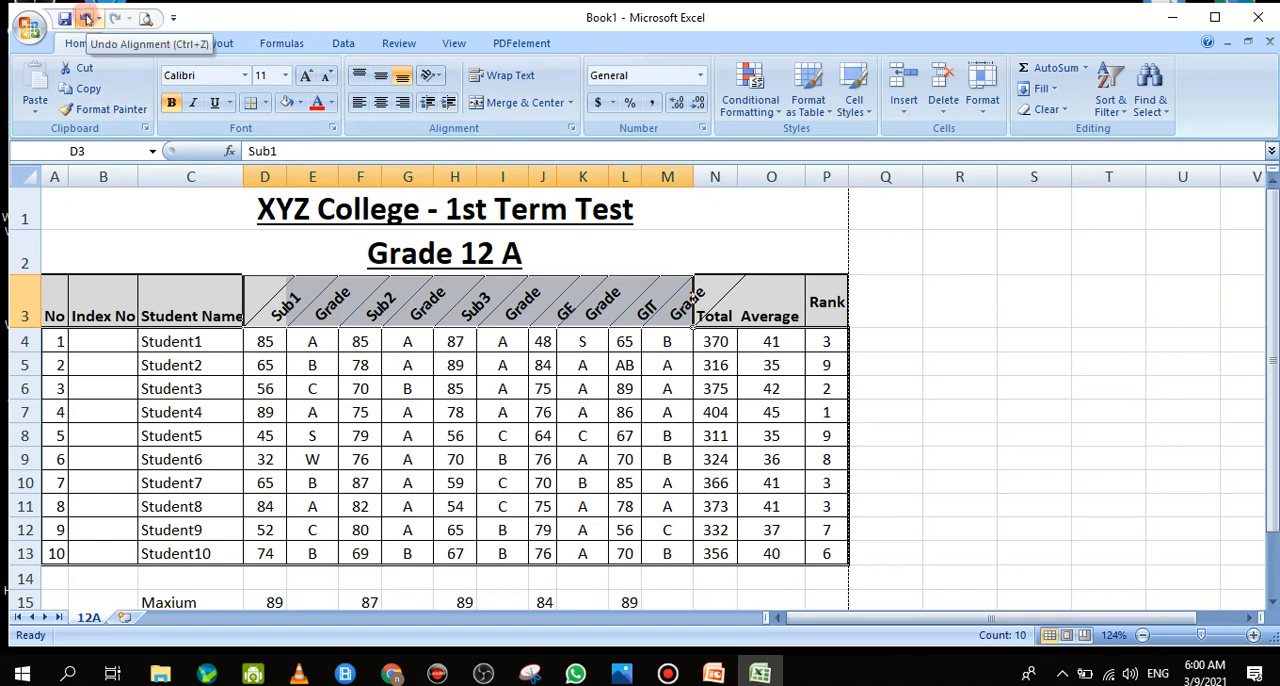
pyautogui.click(87, 19)
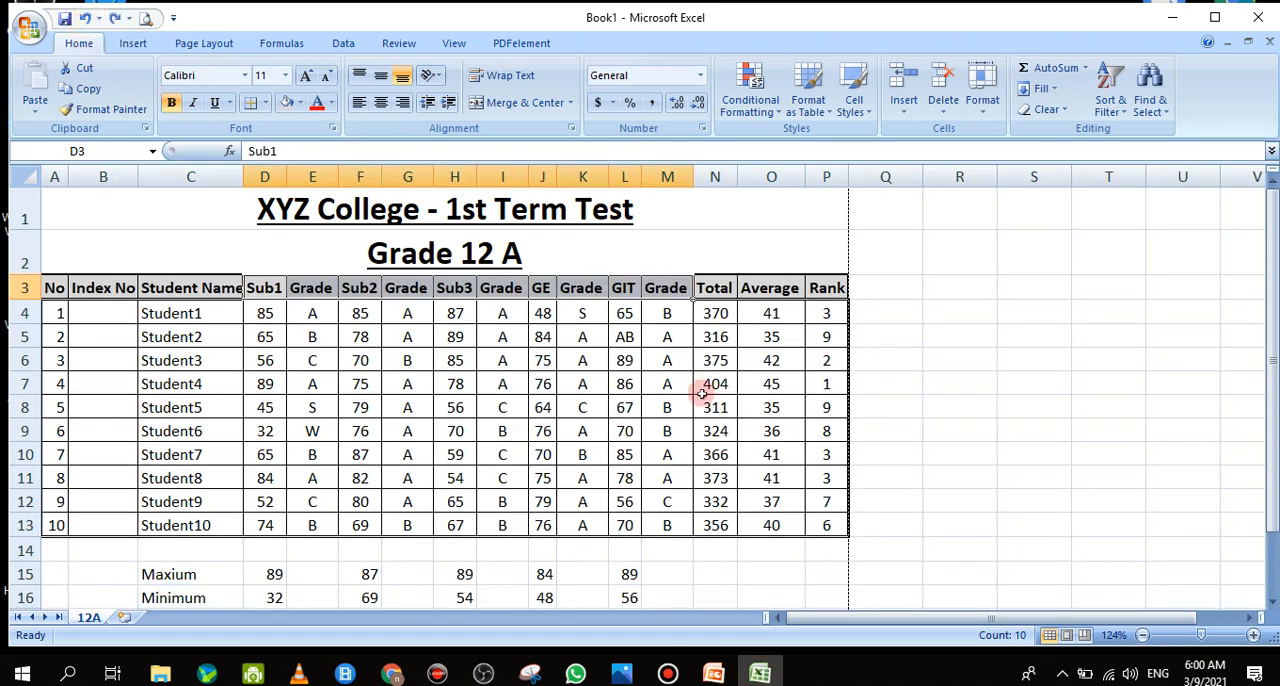
pyautogui.moveTo(1272, 410)
pyautogui.mouseDown()
pyautogui.moveTo(1272, 470)
pyautogui.moveTo(1274, 414)
pyautogui.mouseUp()
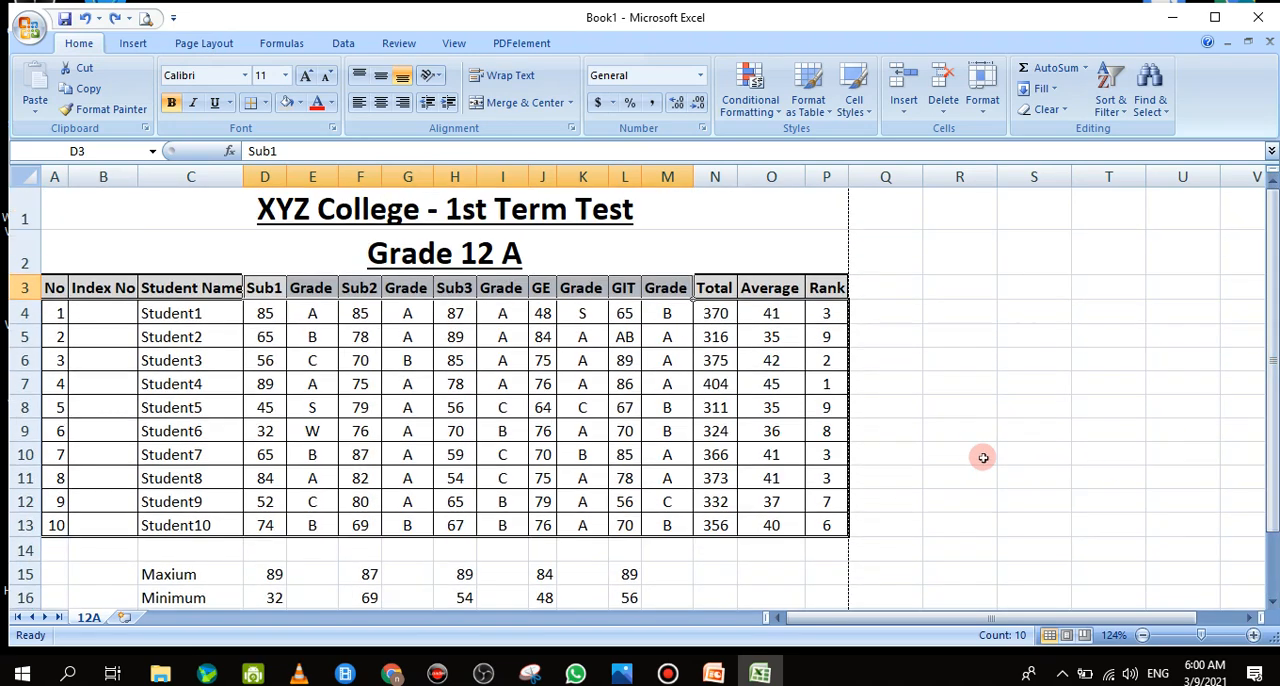
pyautogui.moveTo(1275, 422)
pyautogui.mouseDown()
pyautogui.moveTo(1272, 470)
pyautogui.moveTo(1273, 414)
pyautogui.mouseUp()
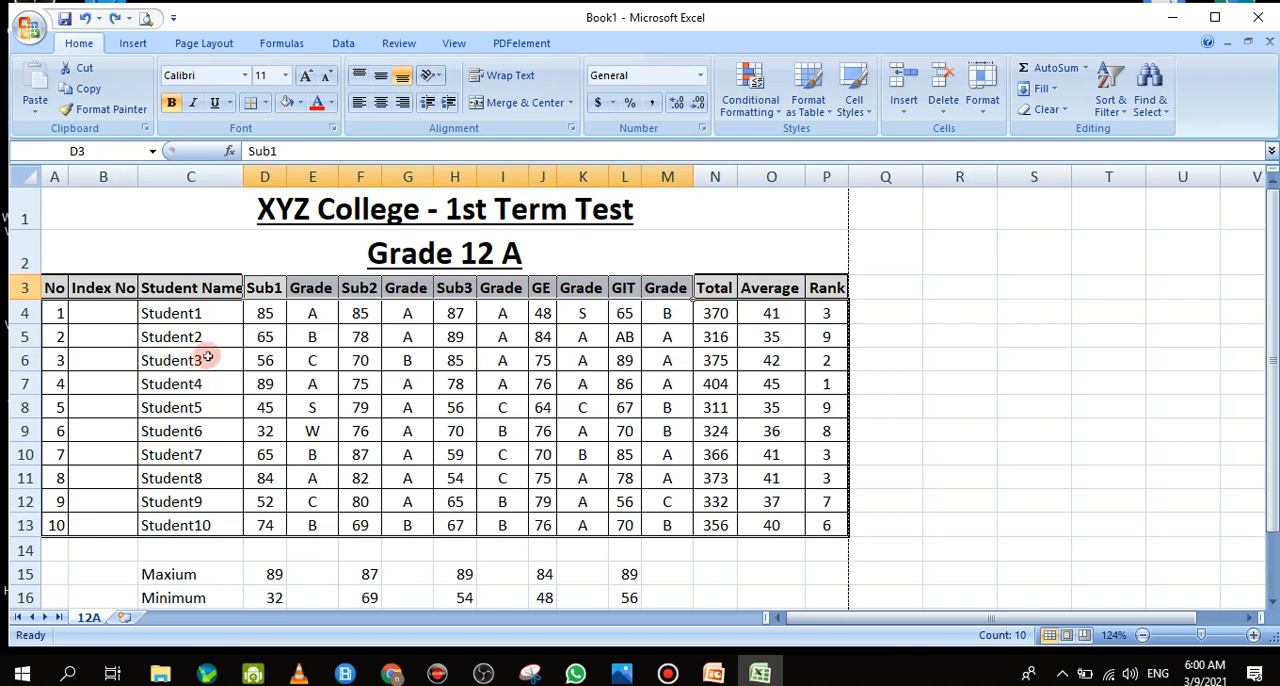
pyautogui.click(784, 316)
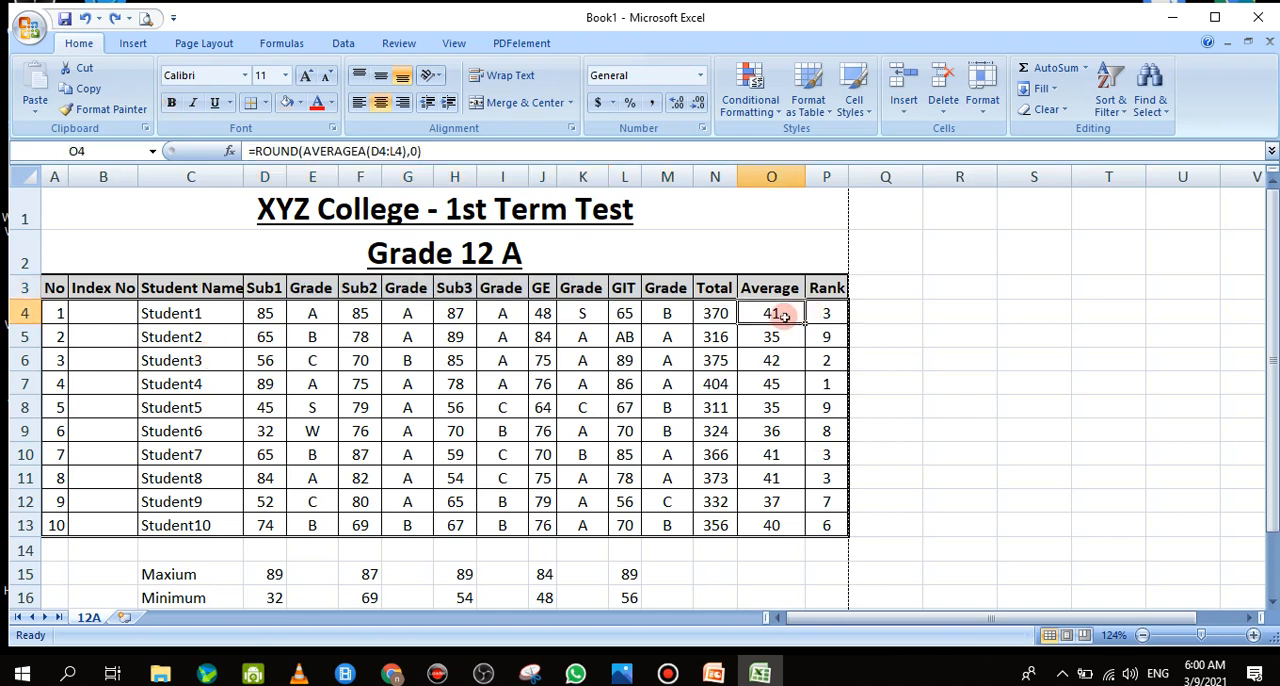
pyautogui.doubleClick(784, 316)
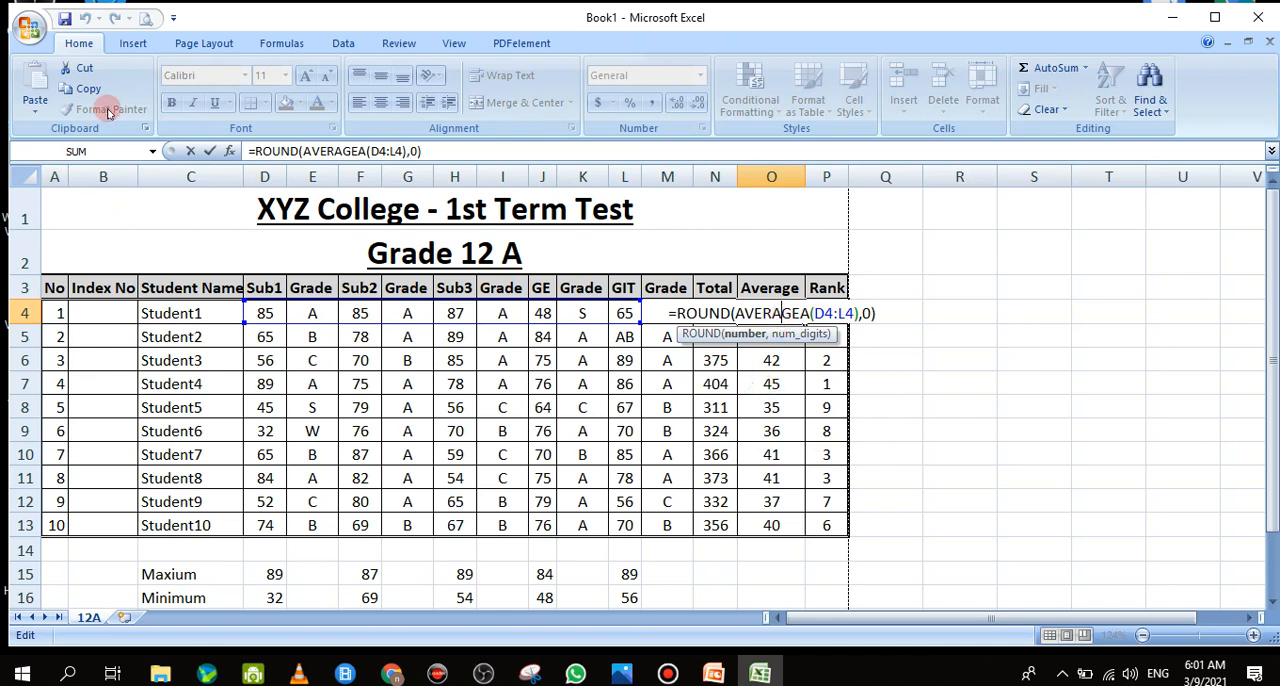
pyautogui.click(189, 153)
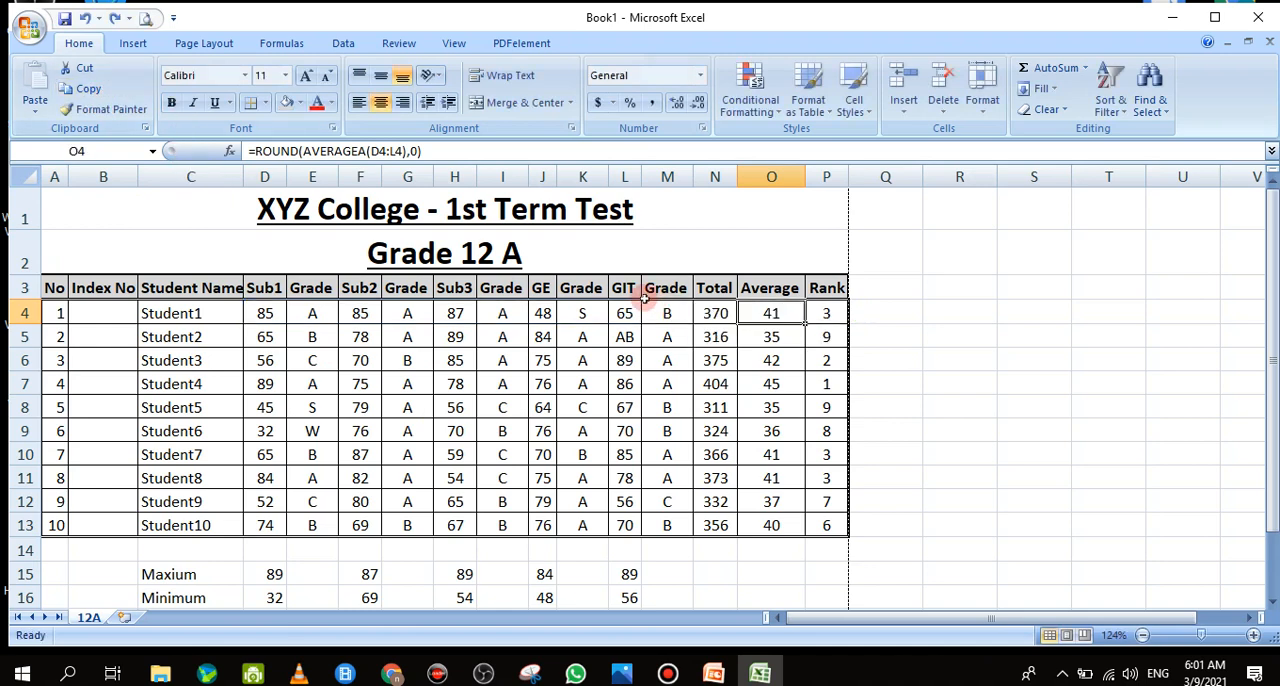
pyautogui.doubleClick(771, 314)
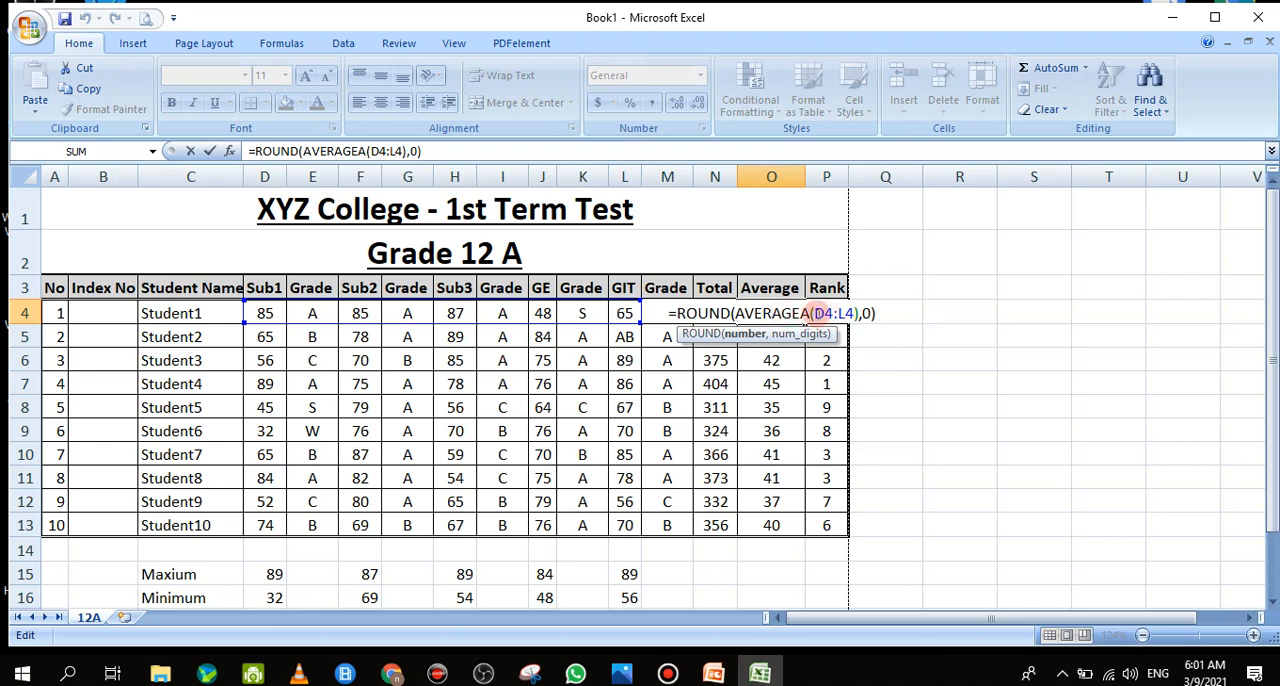
pyautogui.click(815, 314)
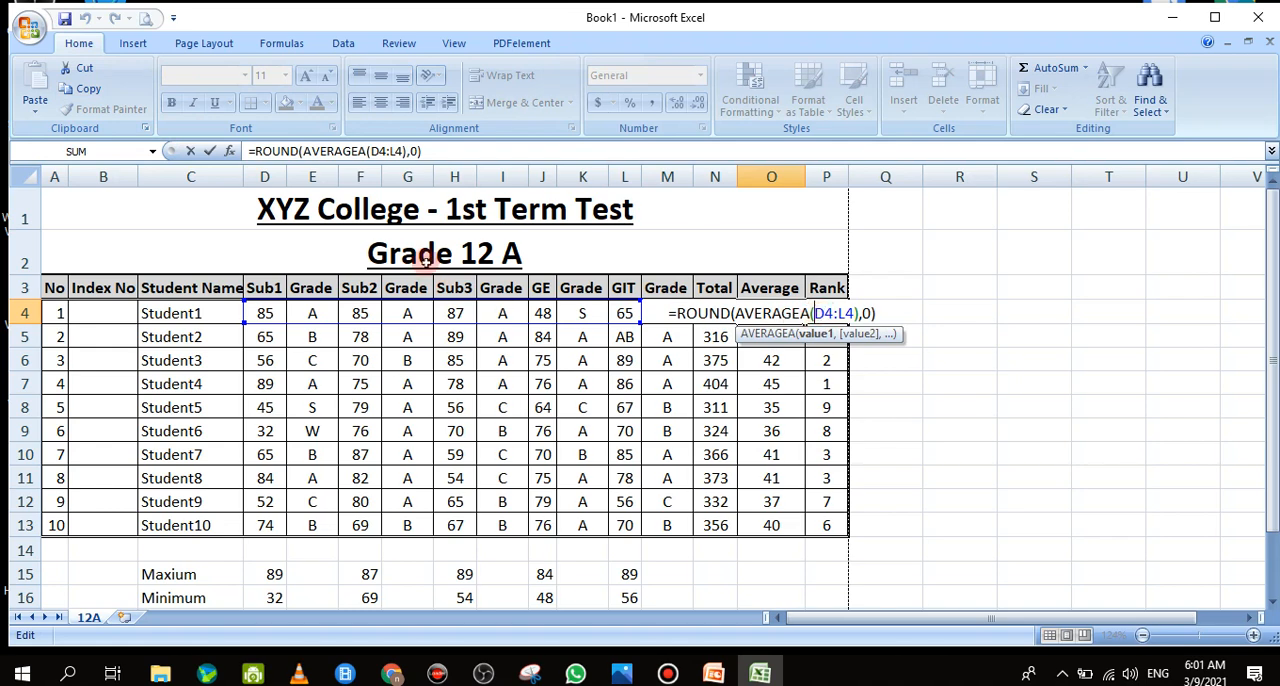
pyautogui.click(193, 151)
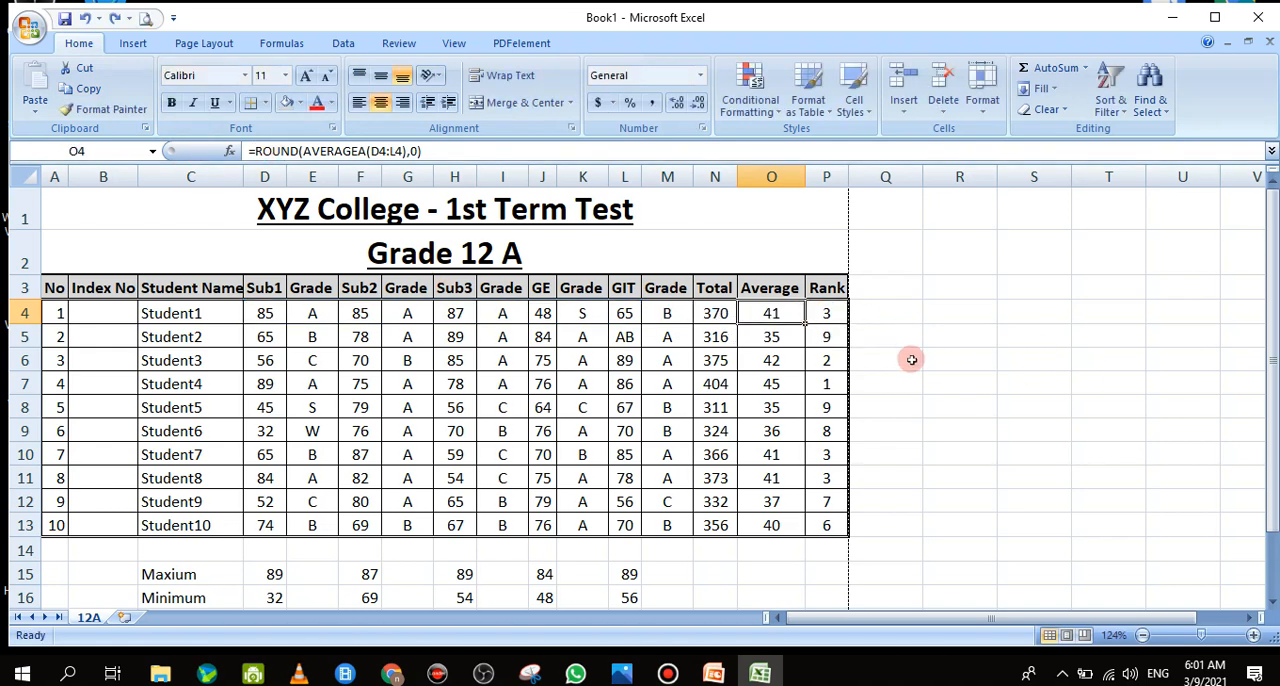
# Edit the AVERAGEA arguments within the O4 average formula, replacing the D4:L4 range with the single Sub1 mark D4
pyautogui.doubleClick(789, 313)
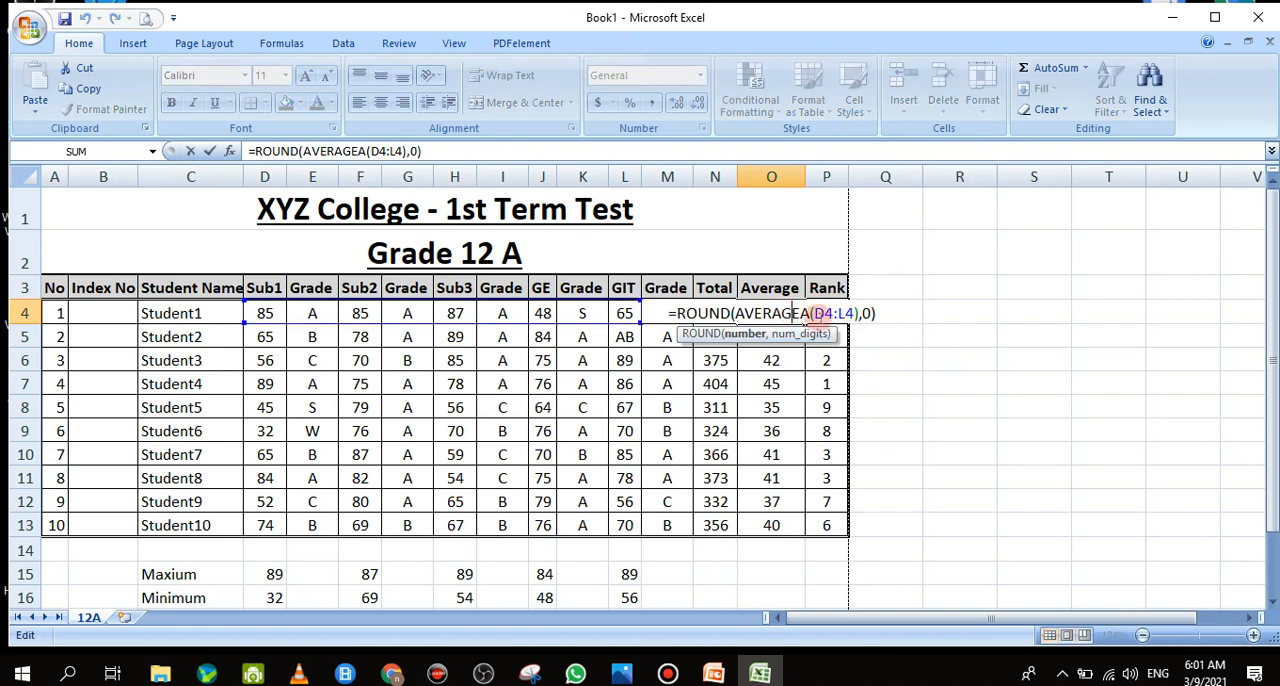
pyautogui.moveTo(818, 313); pyautogui.dragTo(847, 313)
pyautogui.click(818, 313)
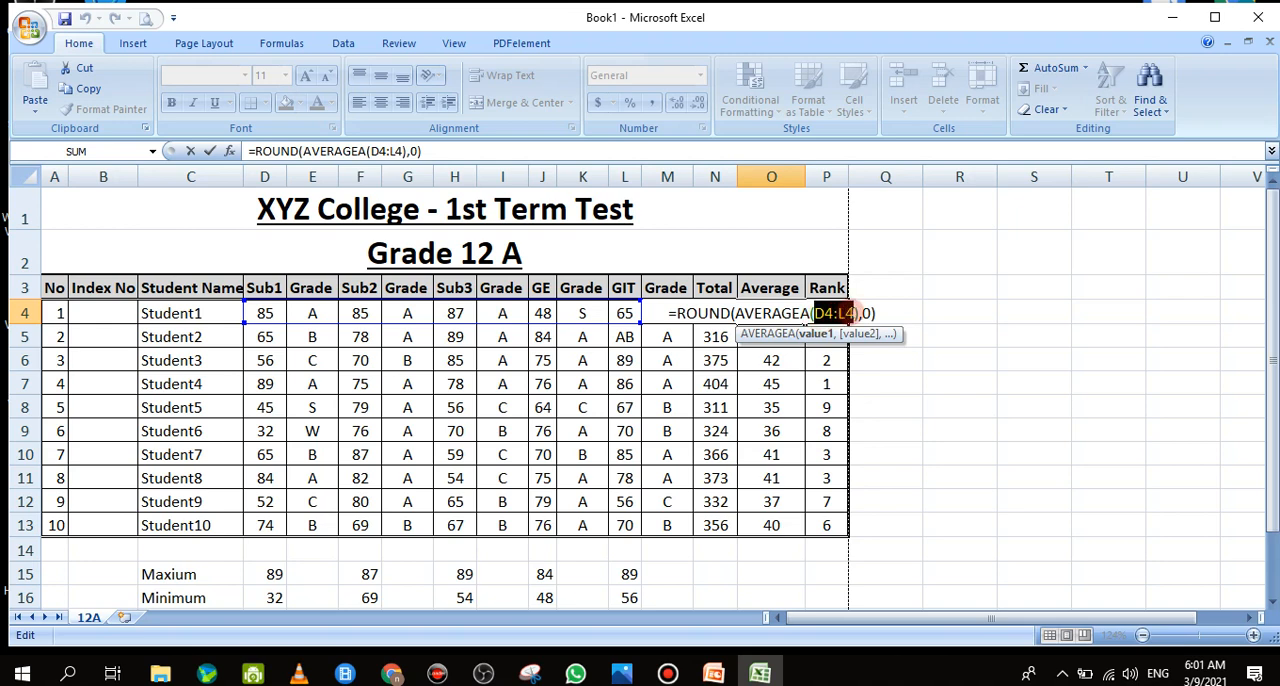
pyautogui.click(230, 153)
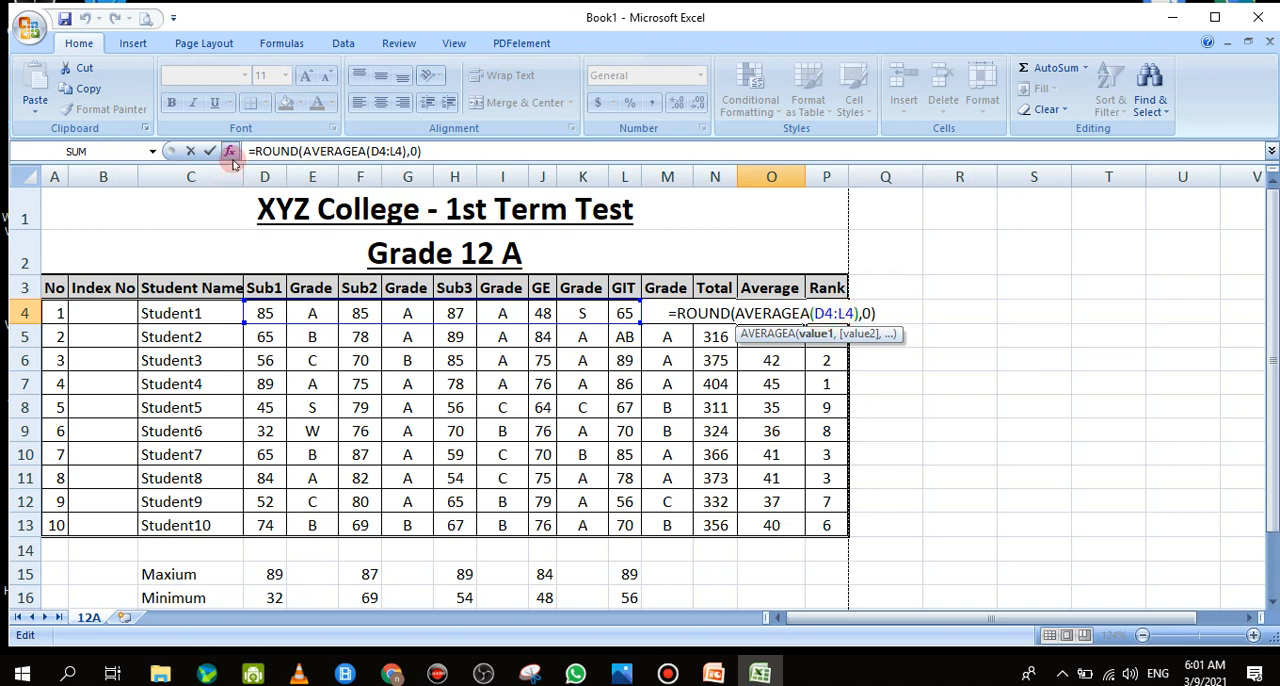
pyautogui.moveTo(943, 225); pyautogui.dragTo(1064, 294)
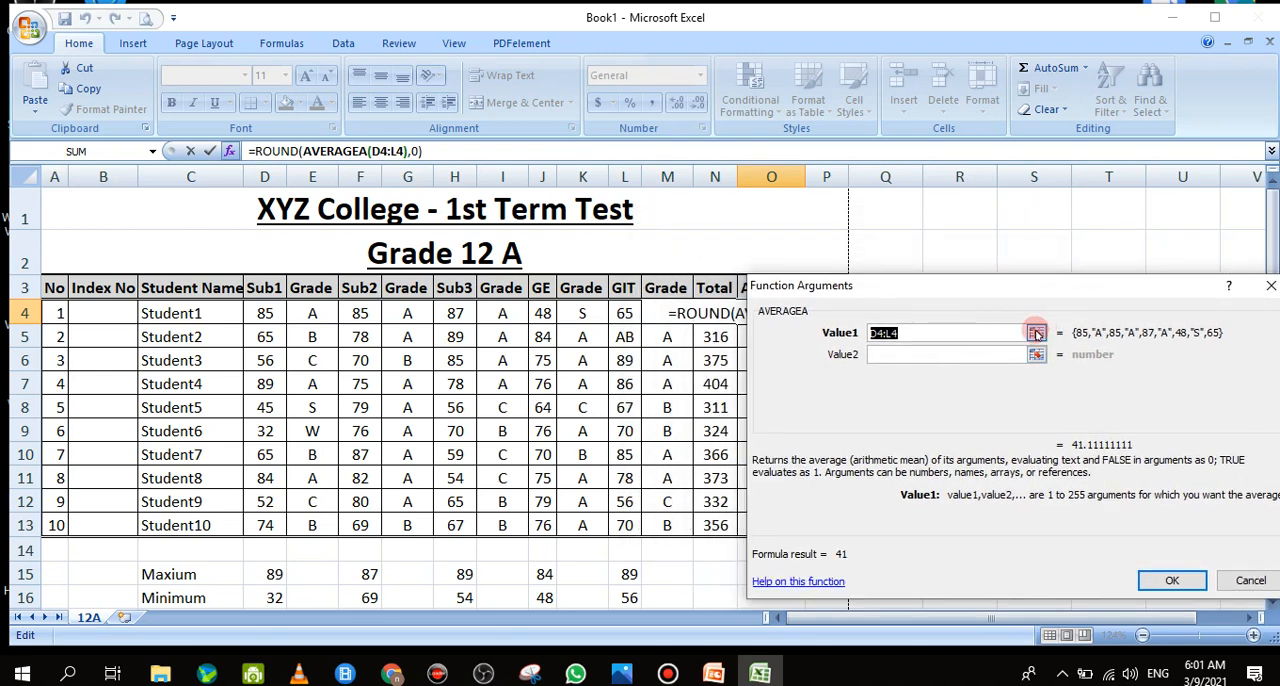
pyautogui.click(1036, 333)
pyautogui.click(264, 313)
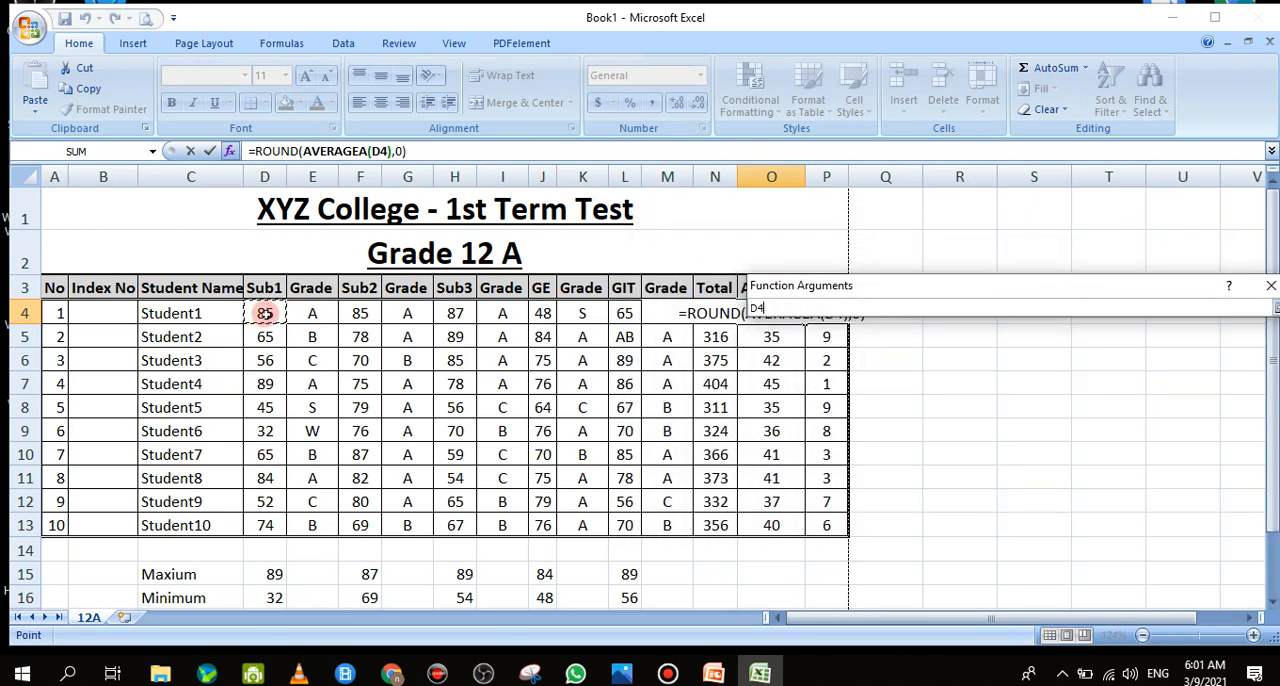
pyautogui.click(1278, 307)
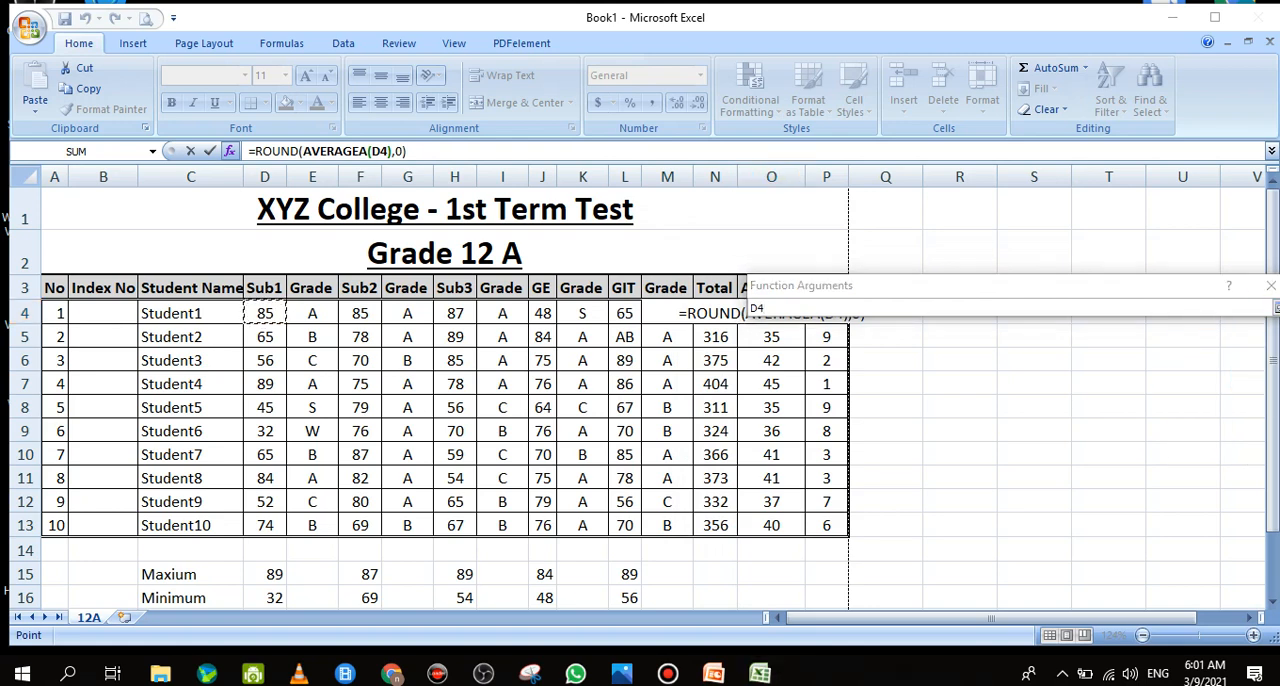
pyautogui.click(1275, 308)
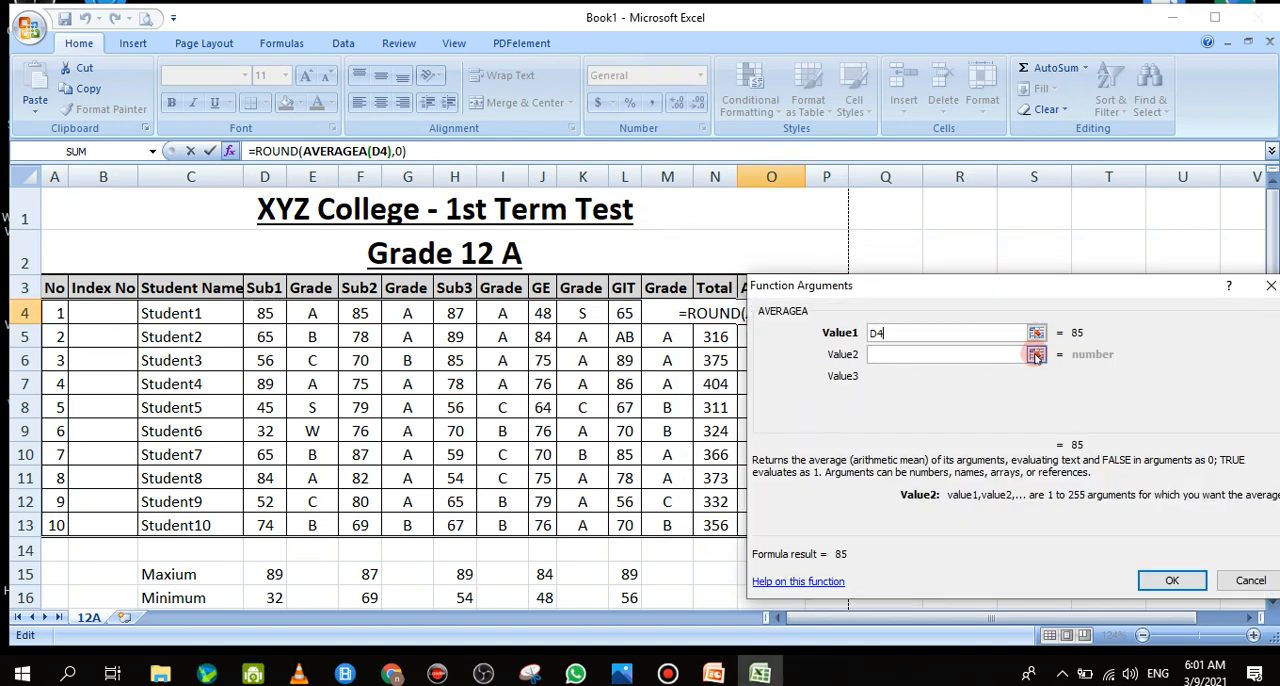
# Add the marks F4, H4, J4 and L4 as AVERAGEA values 2 to 5 in O4 and accept the formula
pyautogui.click(1036, 355)
pyautogui.click(360, 313)
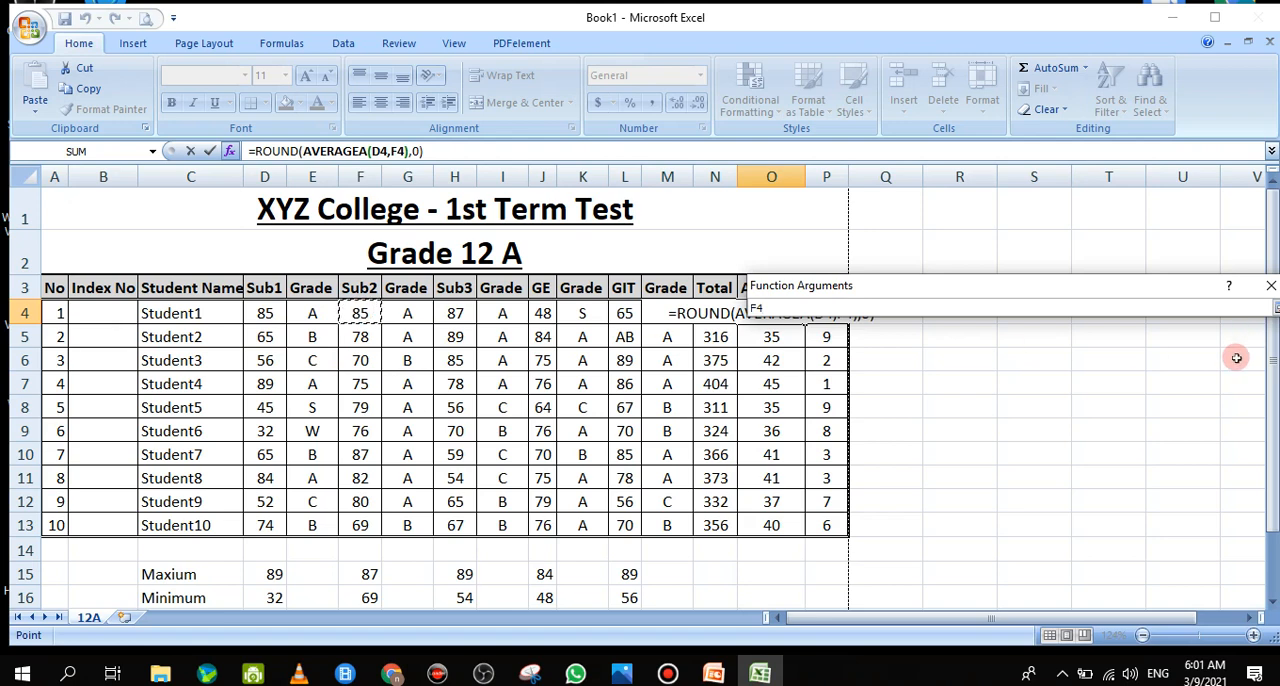
pyautogui.click(1275, 308)
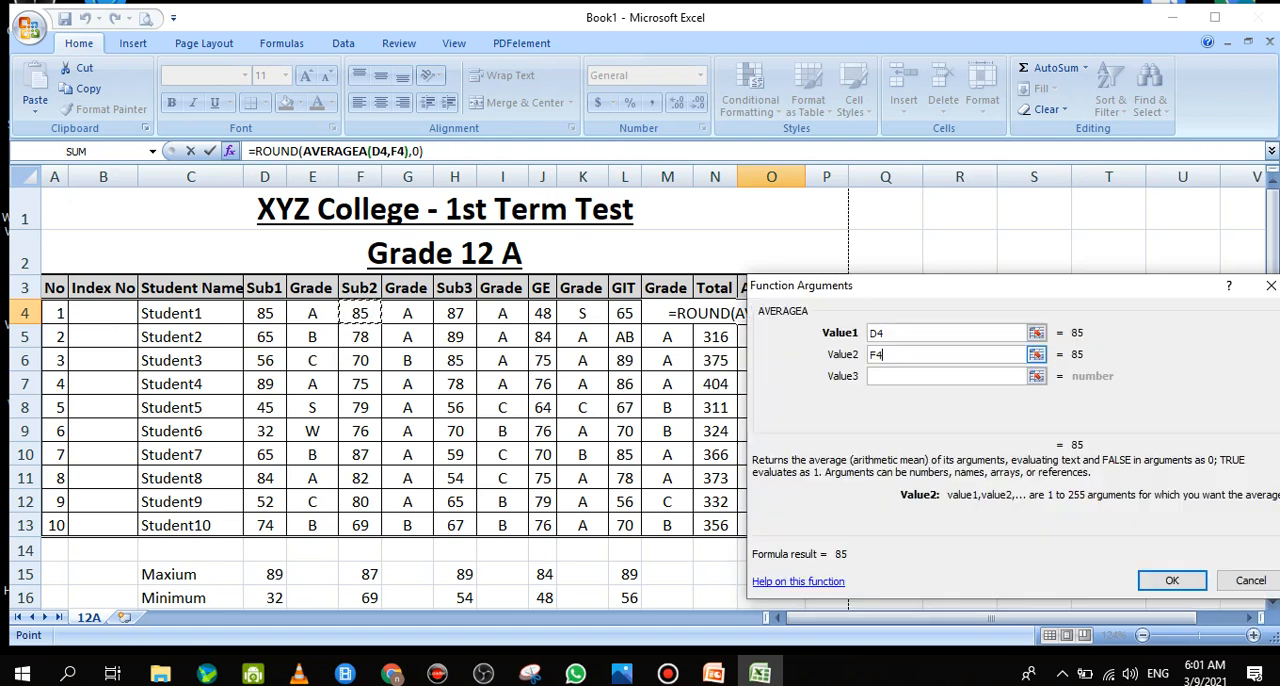
pyautogui.click(955, 374)
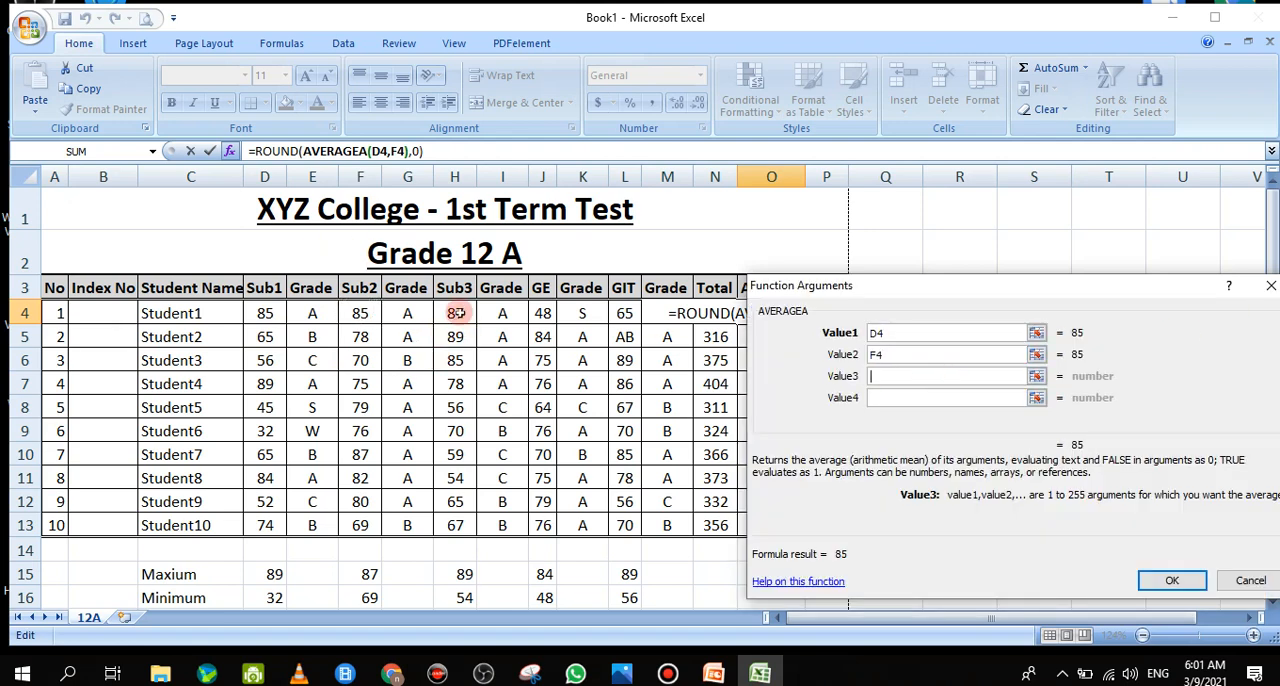
pyautogui.click(455, 313)
pyautogui.click(889, 397)
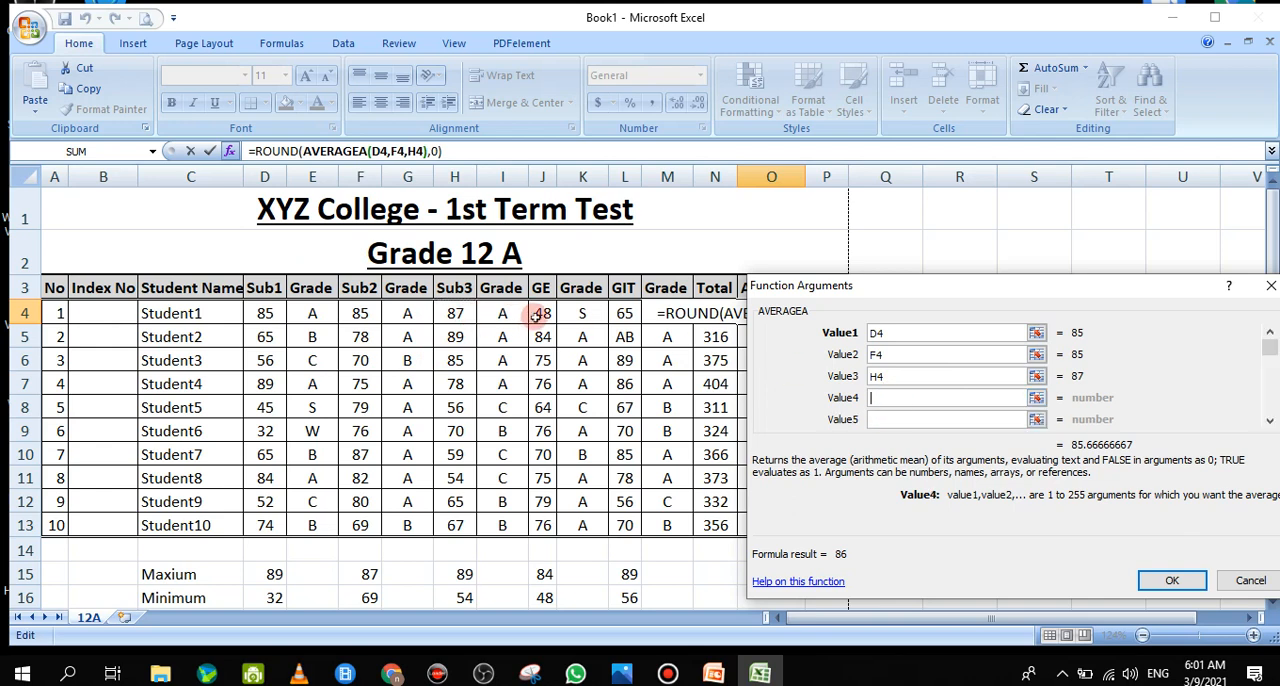
pyautogui.click(541, 313)
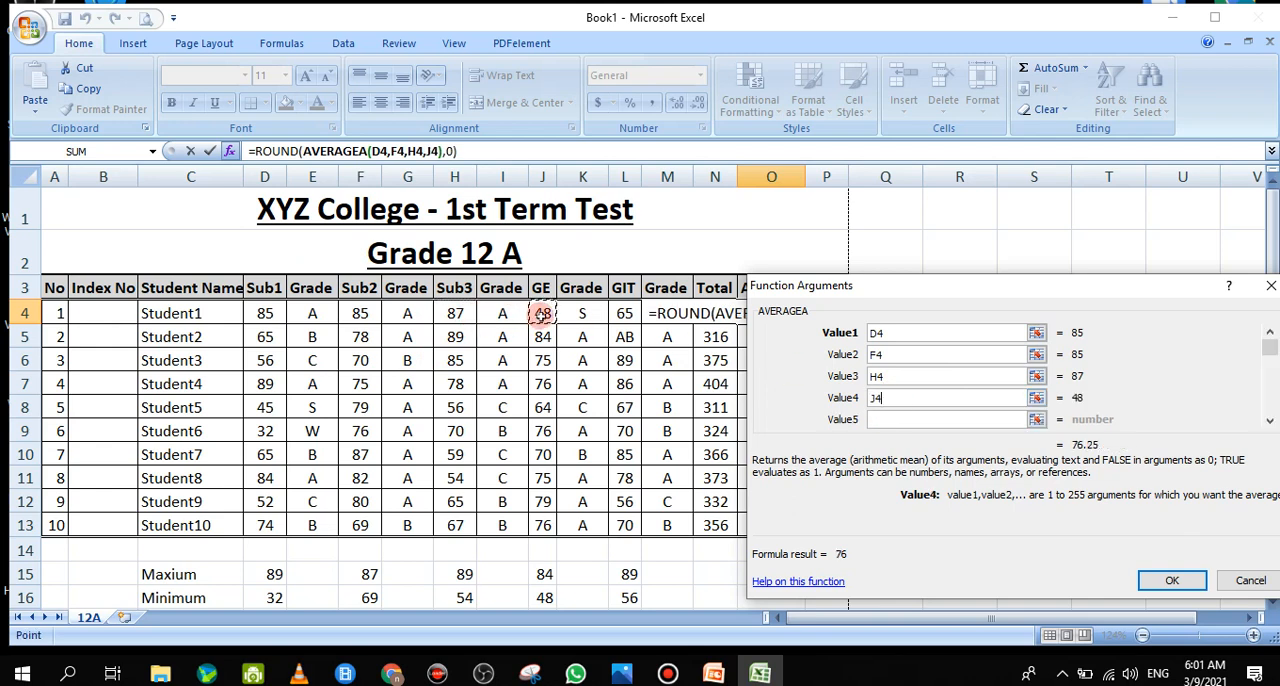
pyautogui.click(918, 419)
pyautogui.click(622, 316)
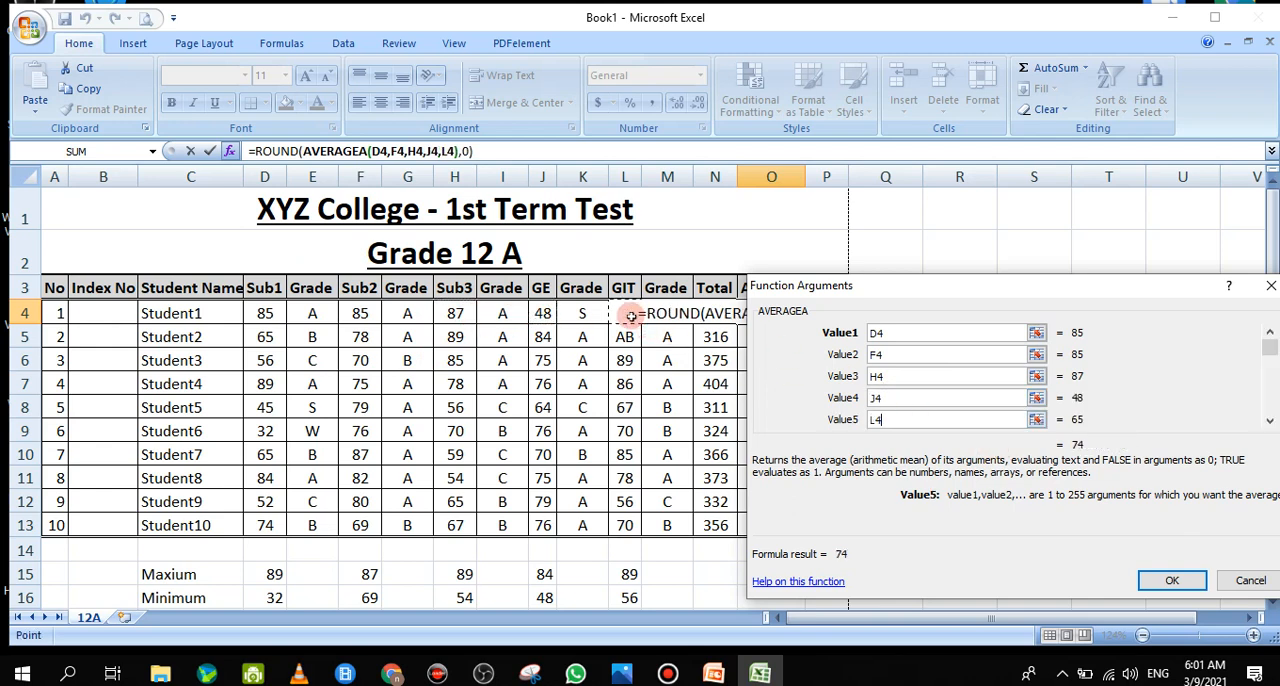
pyautogui.click(1170, 580)
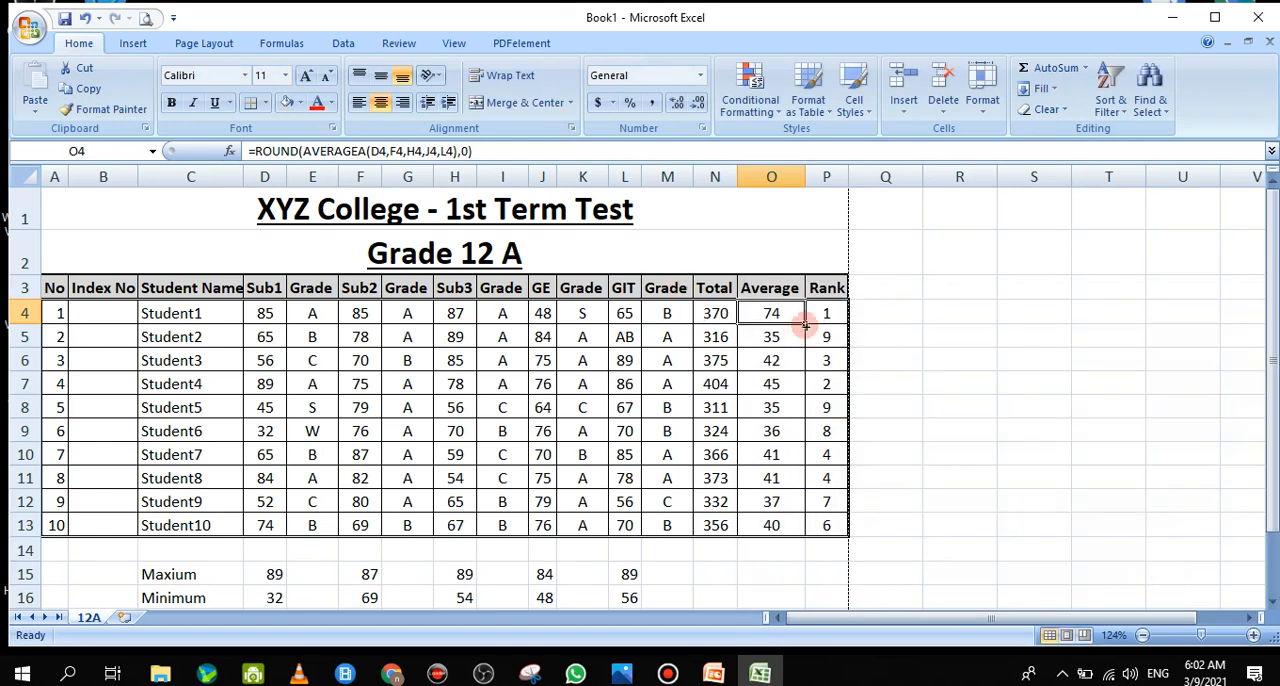
# Fill the corrected average formula from O4 down to O13 for all ten students
pyautogui.moveTo(806, 324); pyautogui.dragTo(799, 533)
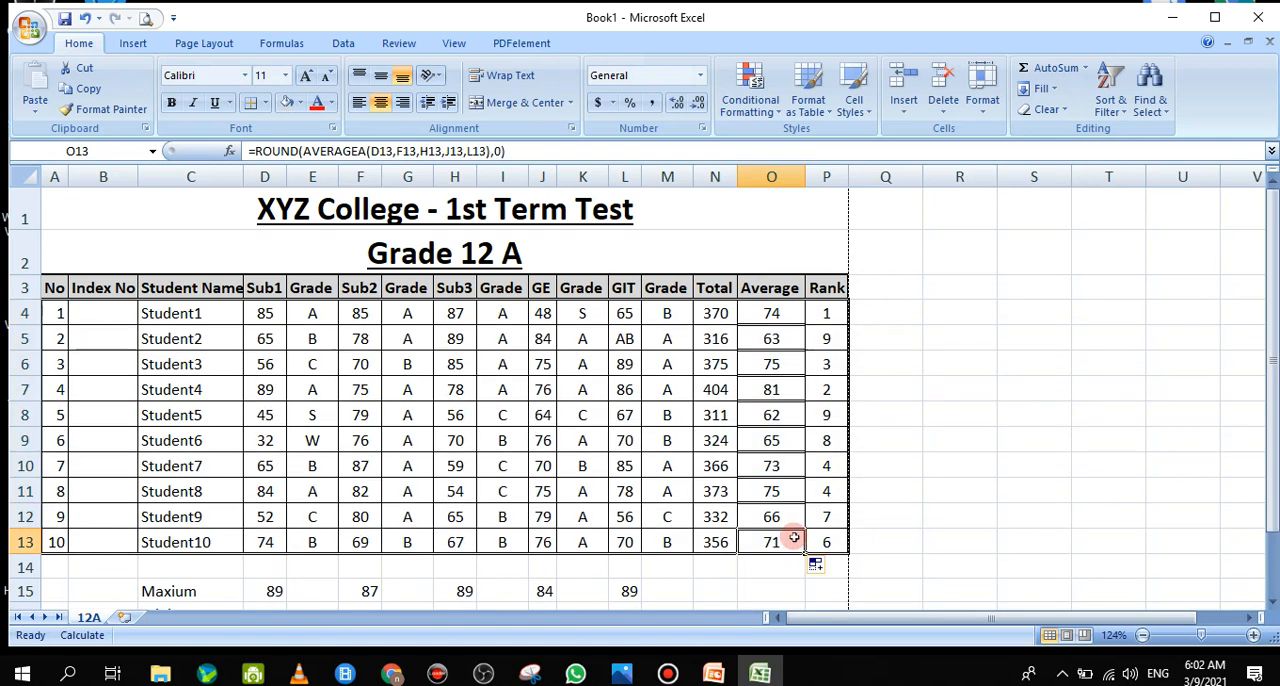
pyautogui.click(936, 457)
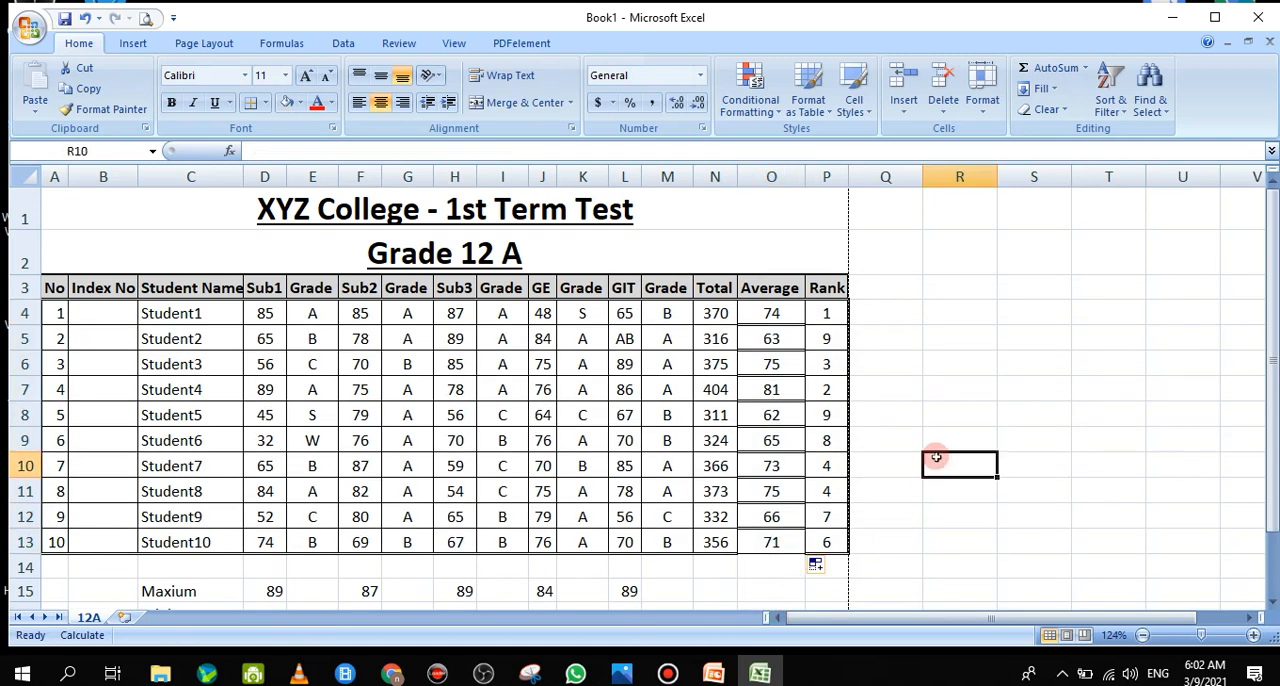
pyautogui.click(934, 363)
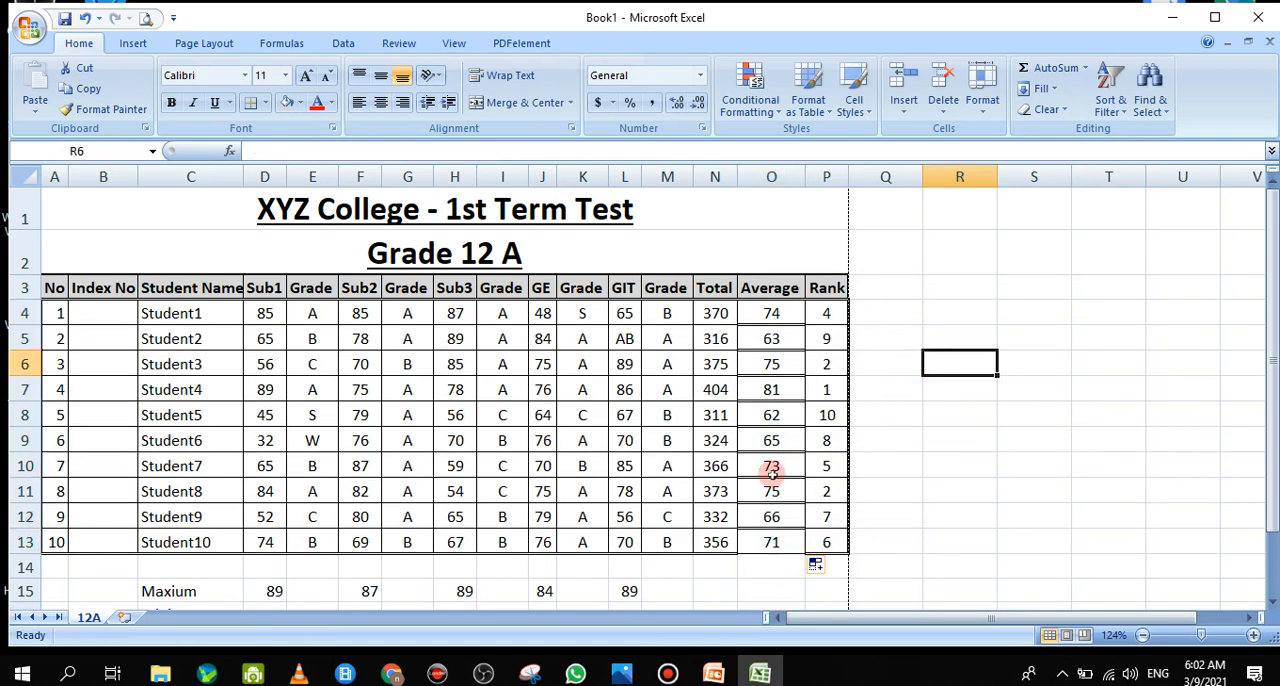
# Compare the students' totals in N4:N13 with their averages in O4:O13
pyautogui.click(768, 541)
pyautogui.moveTo(762, 314); pyautogui.dragTo(775, 537)
pyautogui.click(775, 539)
pyautogui.moveTo(716, 314); pyautogui.dragTo(711, 540)
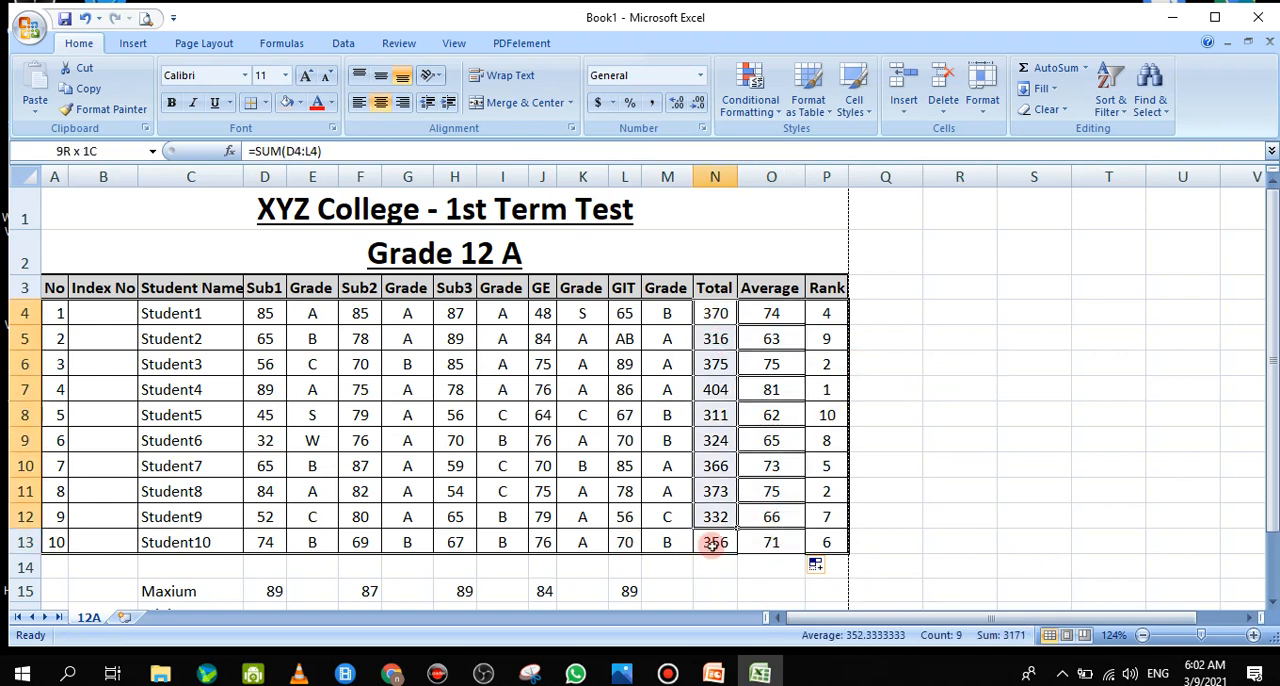
pyautogui.click(713, 540)
pyautogui.moveTo(719, 323); pyautogui.dragTo(719, 541)
pyautogui.click(716, 541)
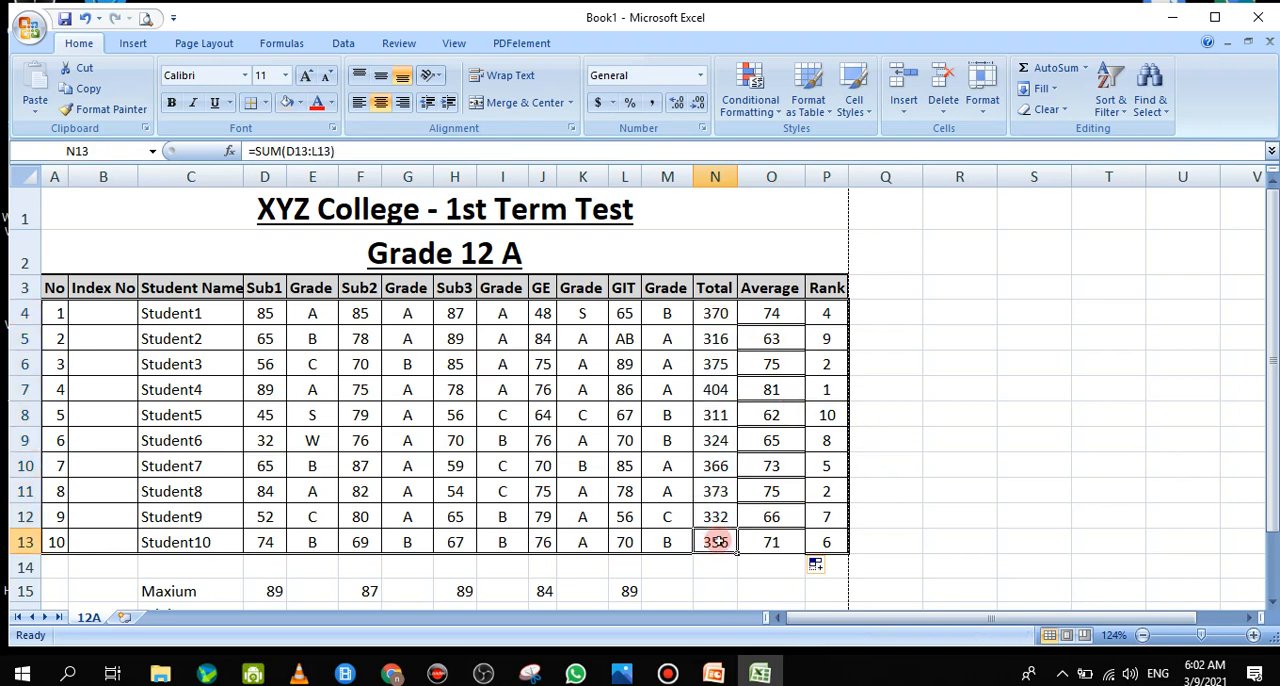
pyautogui.moveTo(720, 314); pyautogui.dragTo(718, 544)
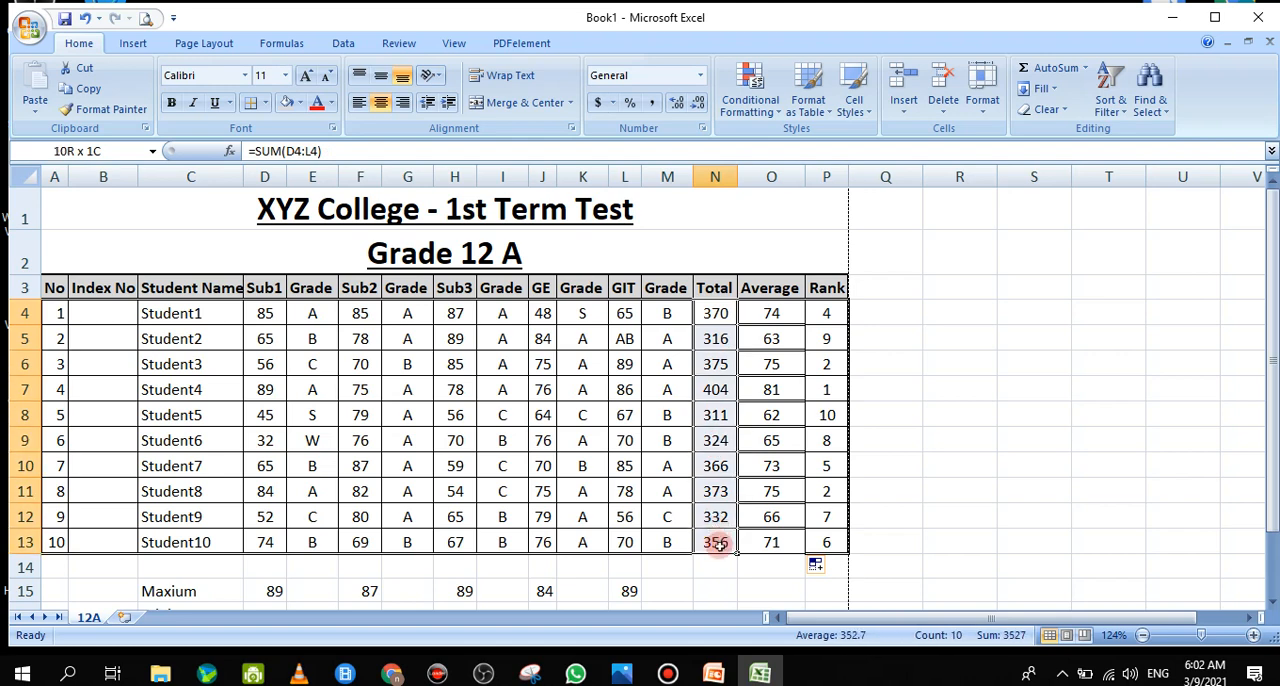
pyautogui.click(719, 543)
pyautogui.moveTo(774, 314); pyautogui.dragTo(771, 537)
pyautogui.click(771, 541)
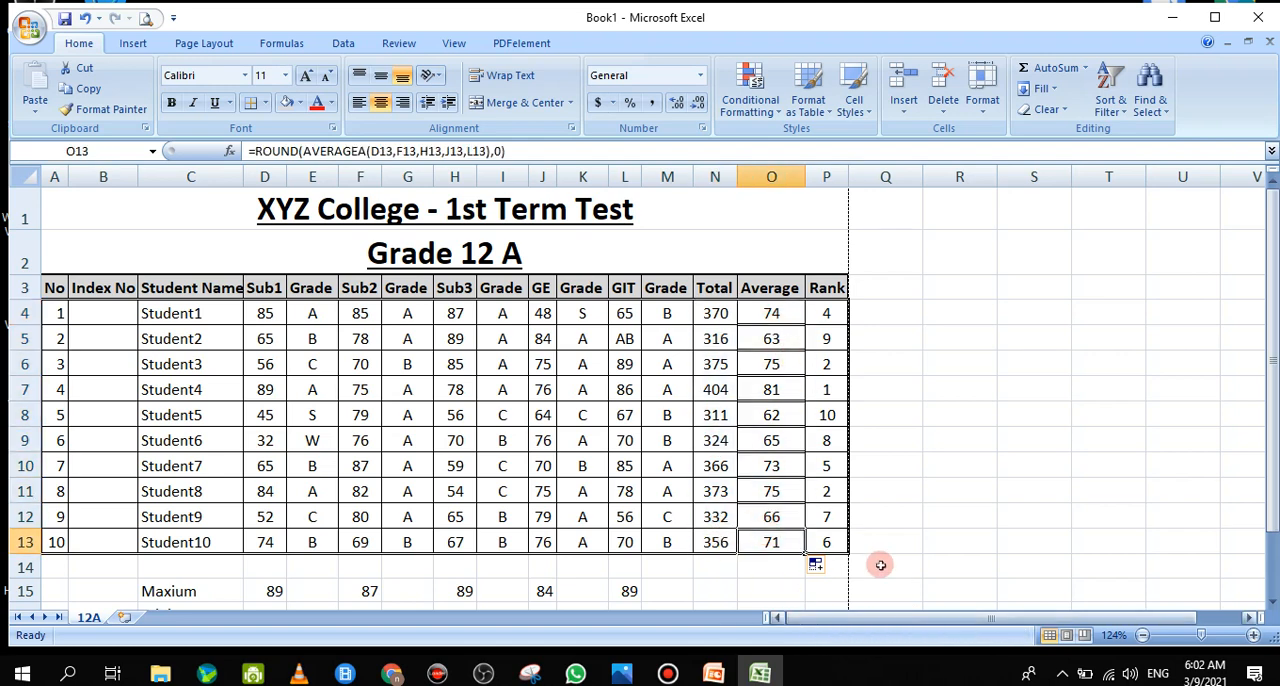
pyautogui.moveTo(771, 318); pyautogui.dragTo(778, 543)
pyautogui.click(778, 543)
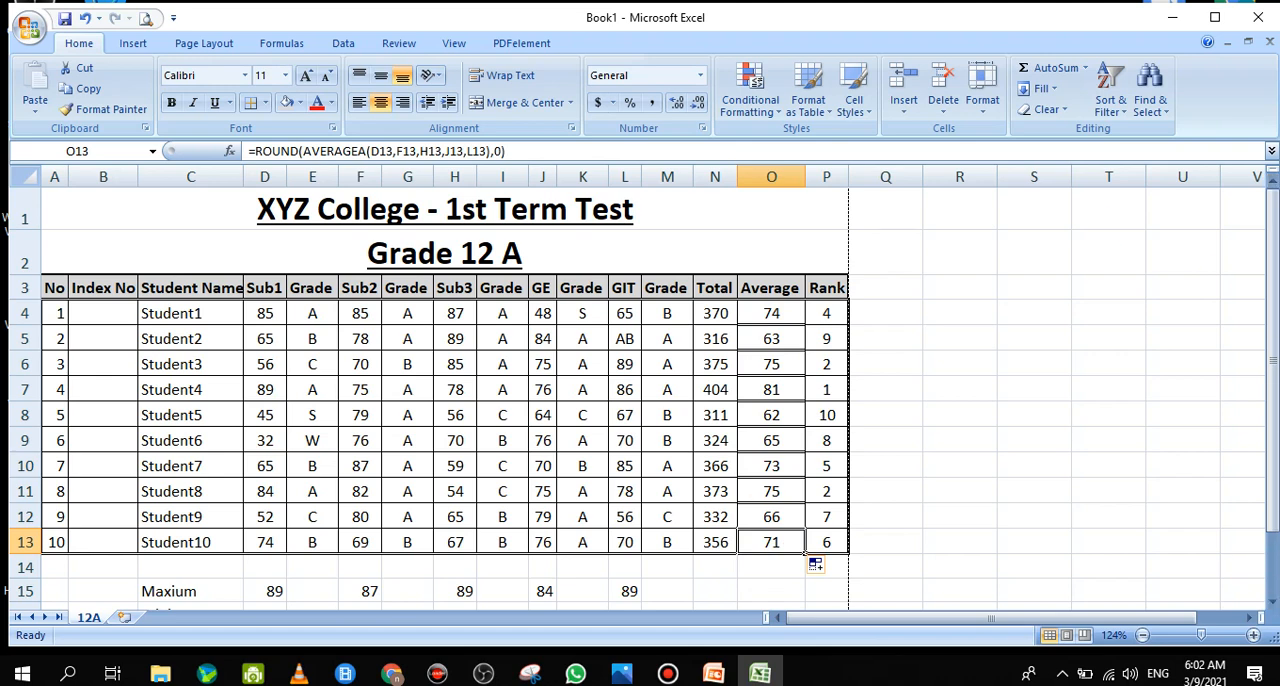
# Apply All Borders to the average cells O4:O13
pyautogui.click(774, 316)
pyautogui.moveTo(771, 397); pyautogui.dragTo(800, 542)
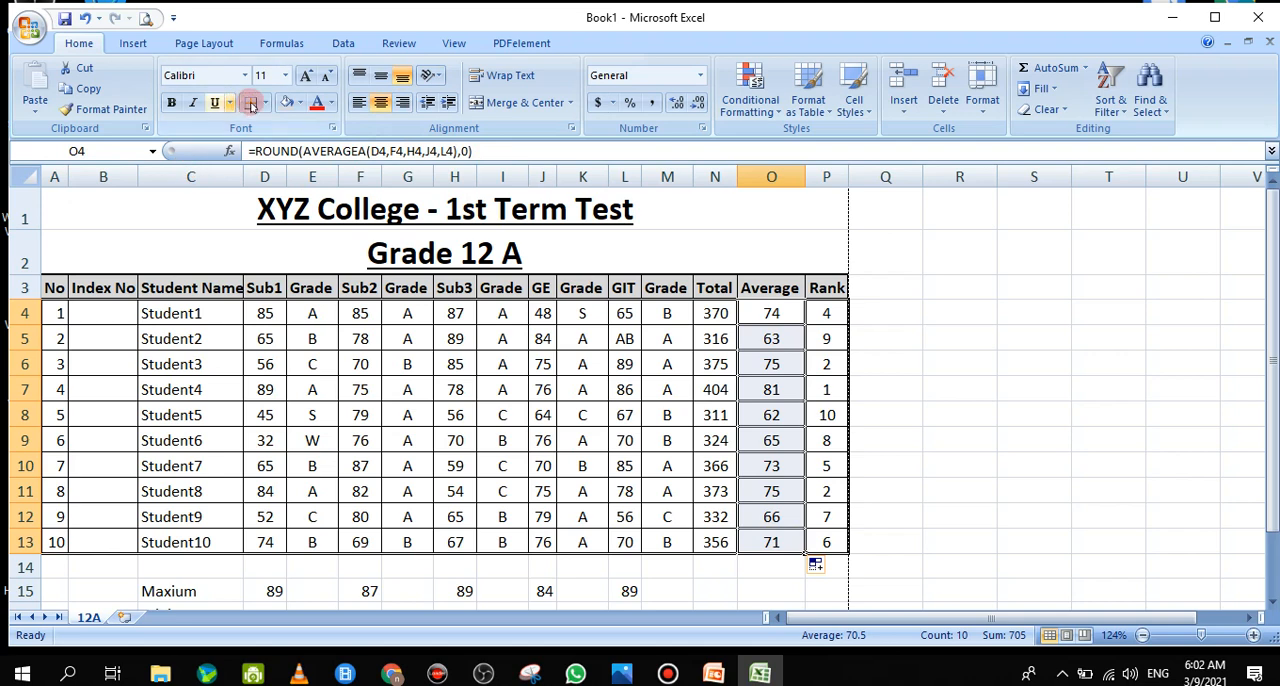
pyautogui.click(266, 105)
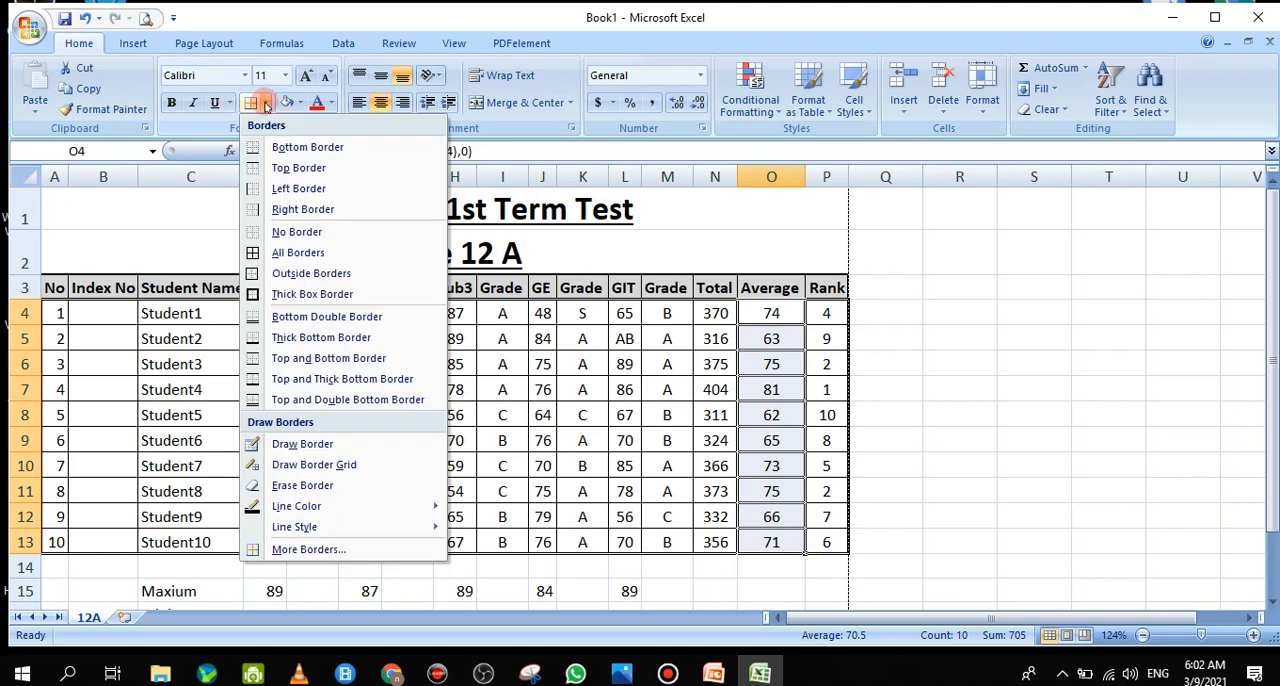
pyautogui.click(280, 258)
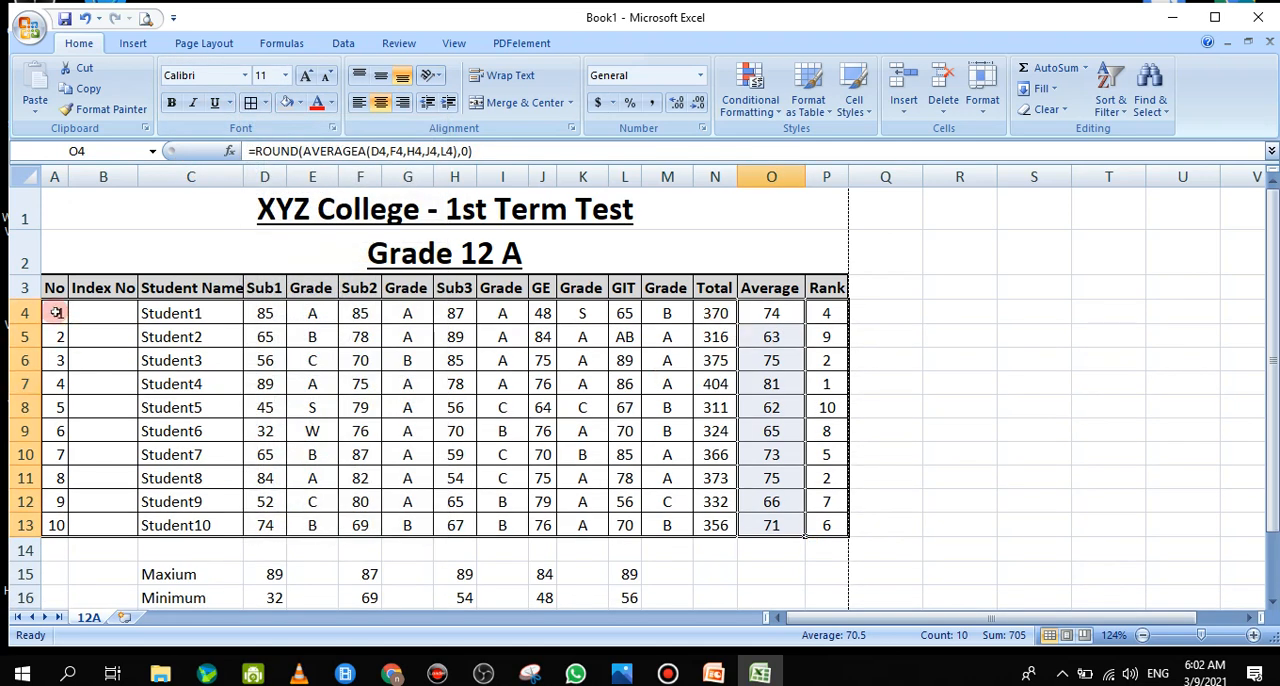
# Apply a double-line outline border around the student data in A4:P13
pyautogui.moveTo(55, 313); pyautogui.dragTo(828, 521)
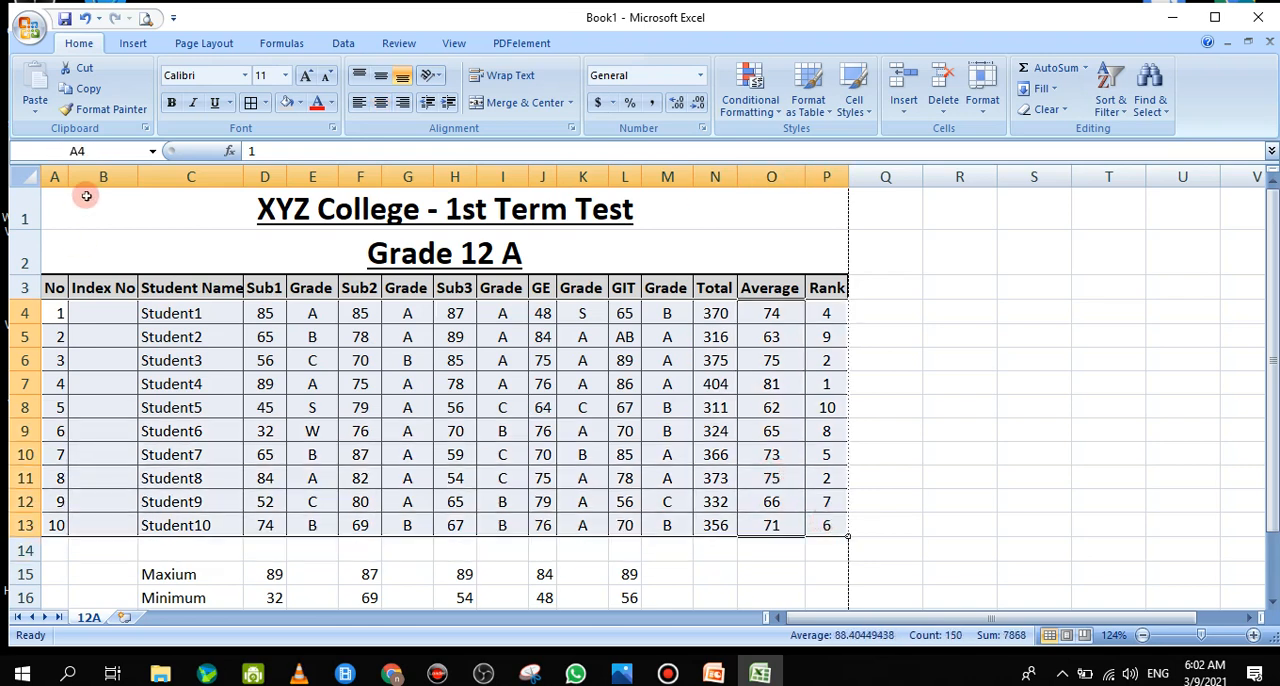
pyautogui.click(265, 106)
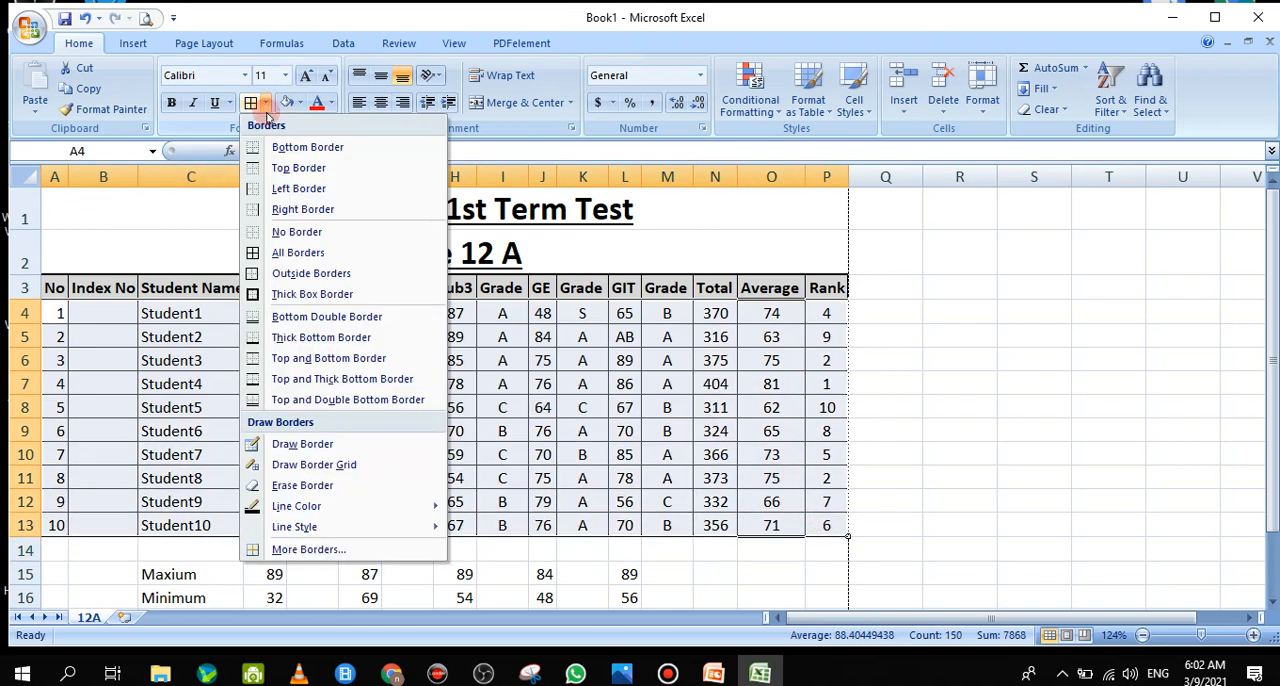
pyautogui.click(308, 549)
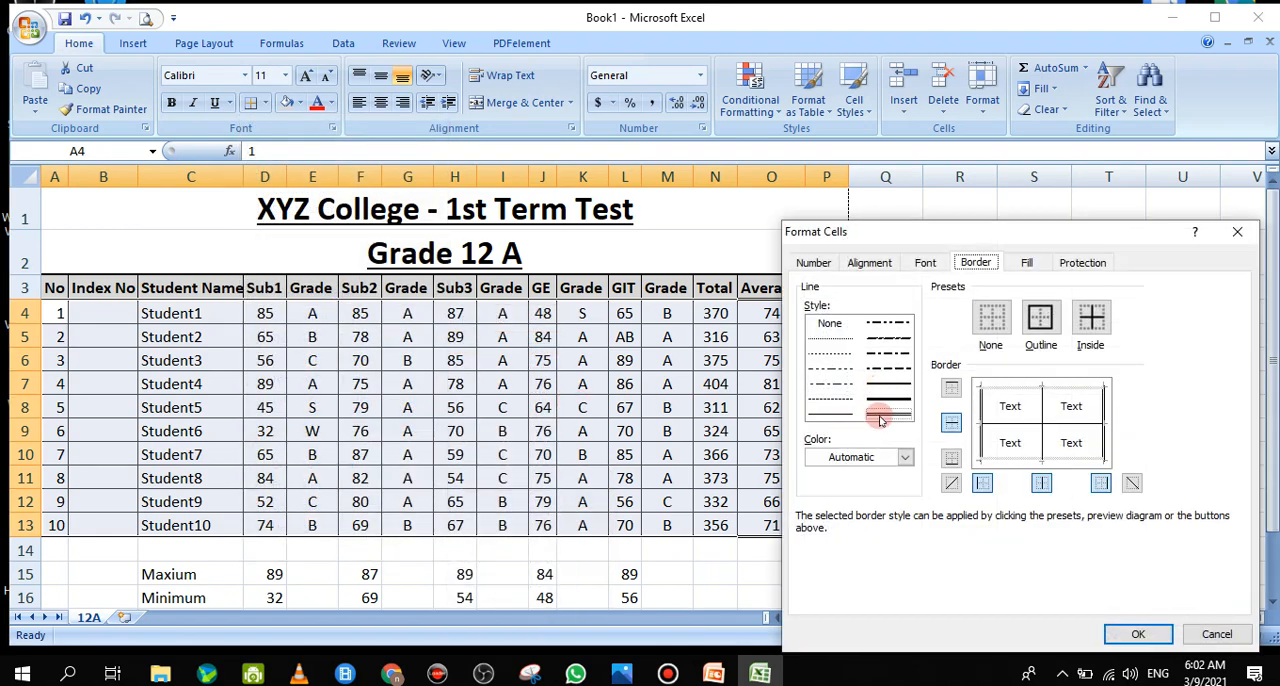
pyautogui.click(1040, 318)
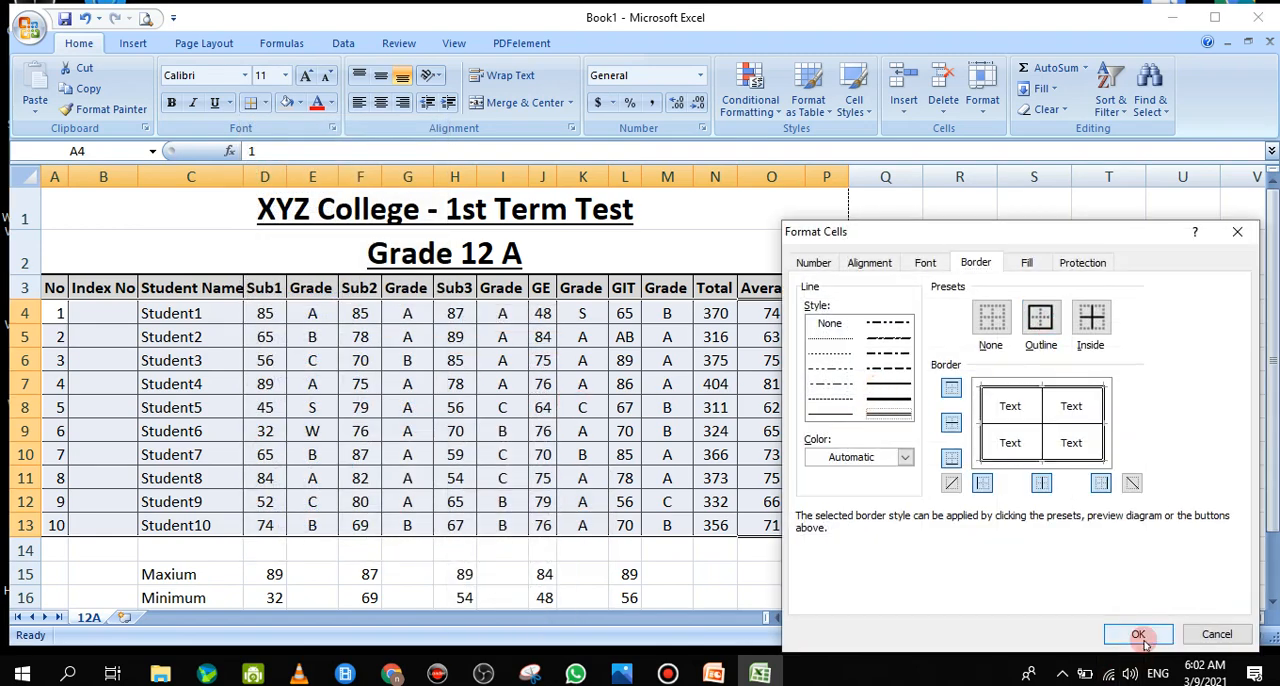
pyautogui.click(1138, 634)
pyautogui.click(1024, 460)
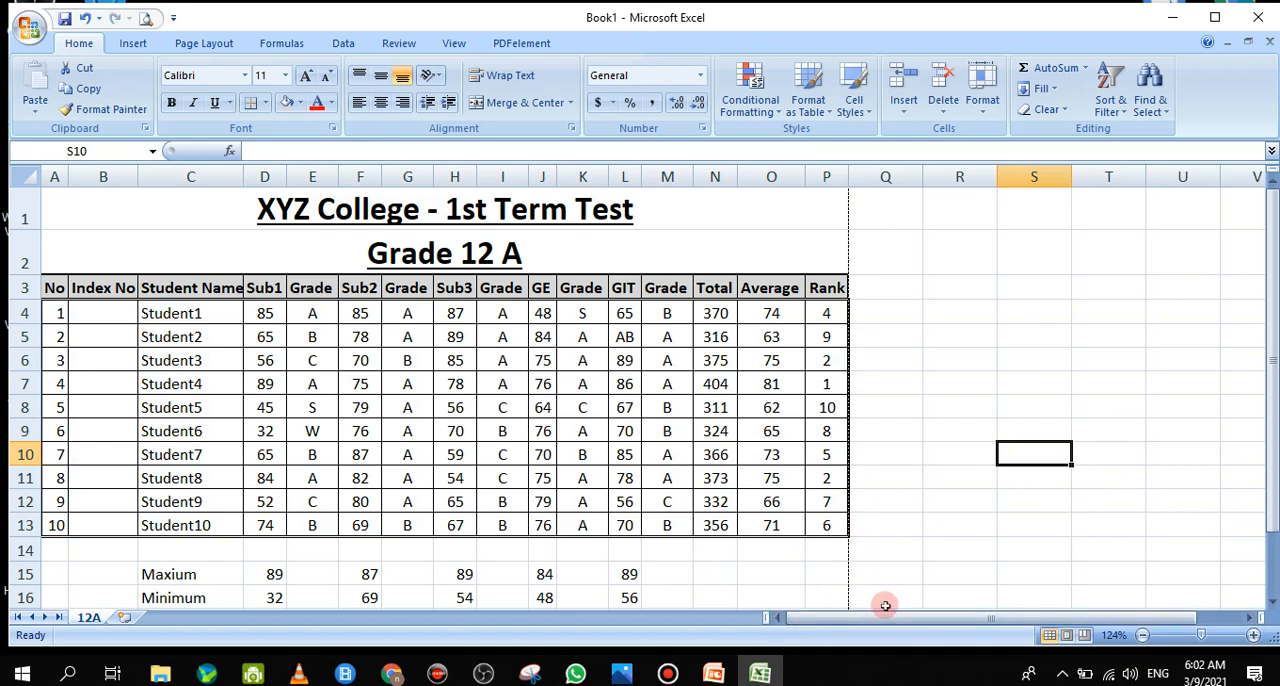
pyautogui.click(767, 318)
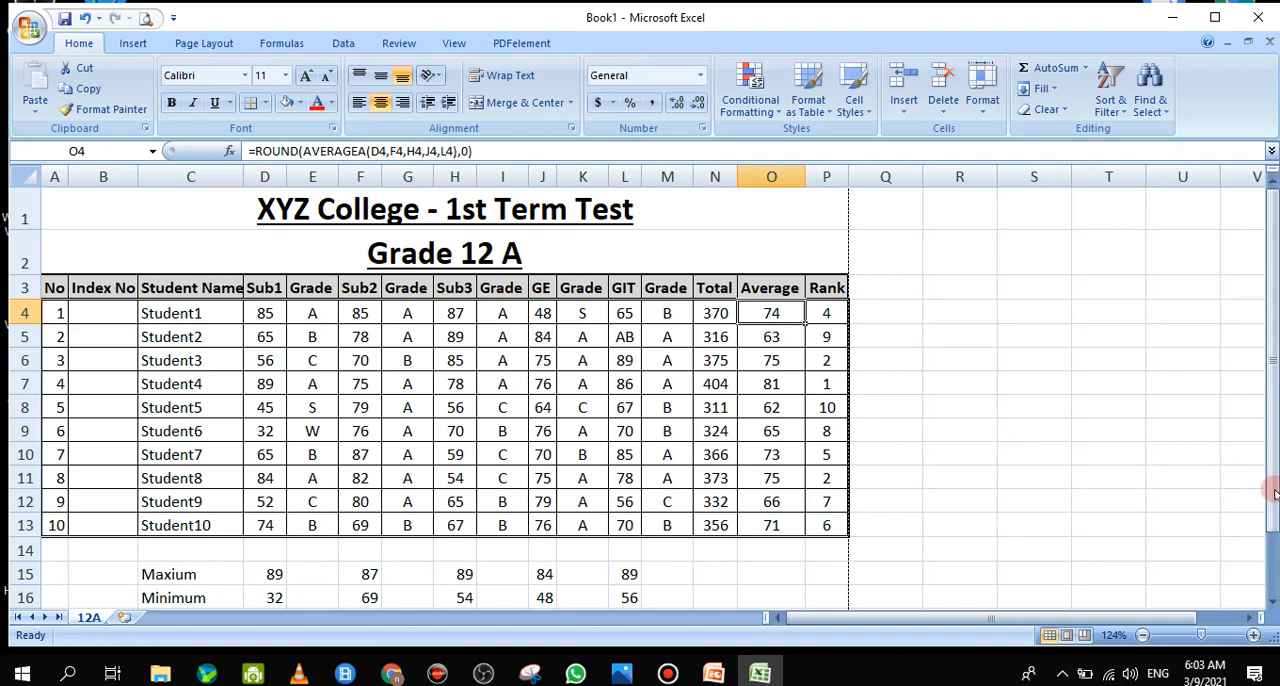
pyautogui.moveTo(1273, 493)
pyautogui.mouseDown()
pyautogui.moveTo(1272, 505)
pyautogui.moveTo(1268, 495)
pyautogui.mouseUp()
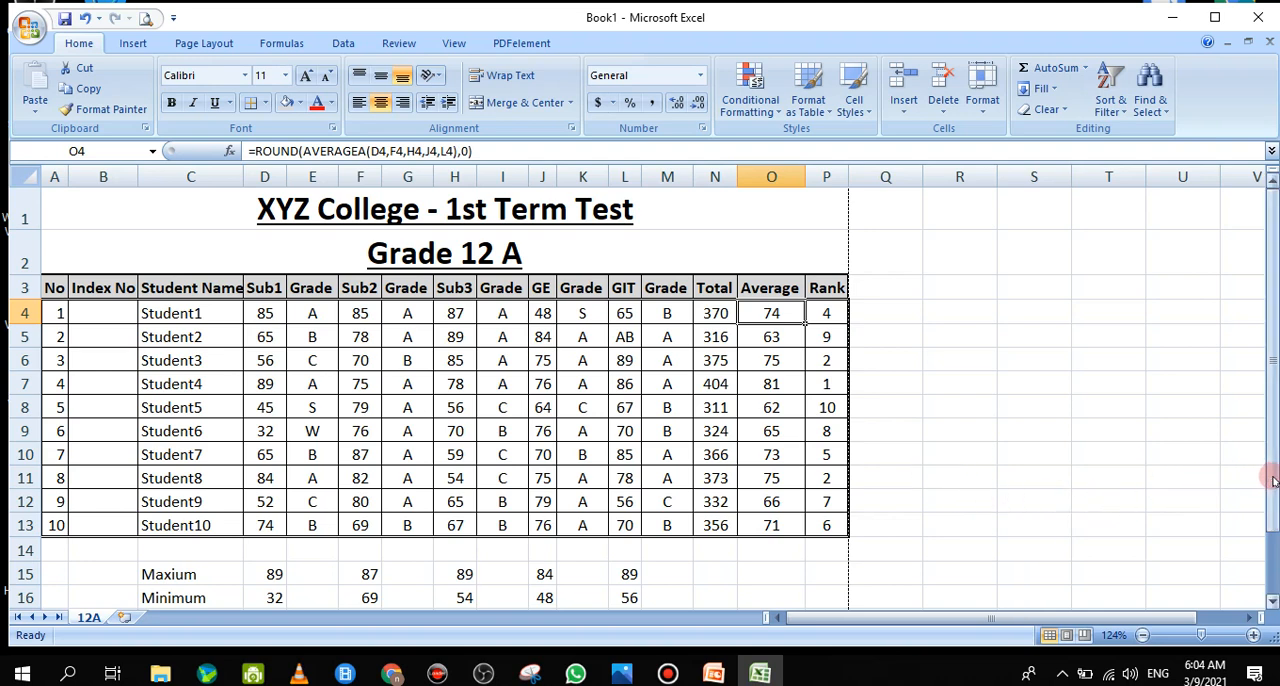
pyautogui.moveTo(1272, 476); pyautogui.dragTo(1272, 482)
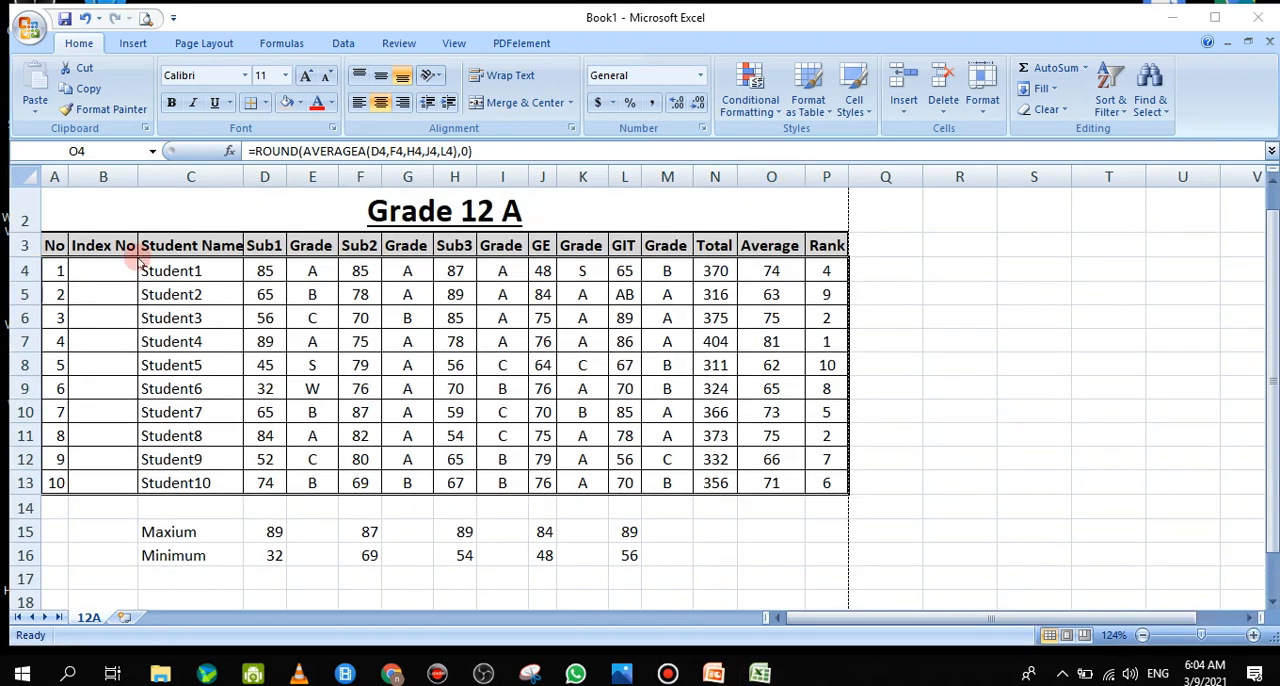
pyautogui.click(665, 386)
pyautogui.click(975, 454)
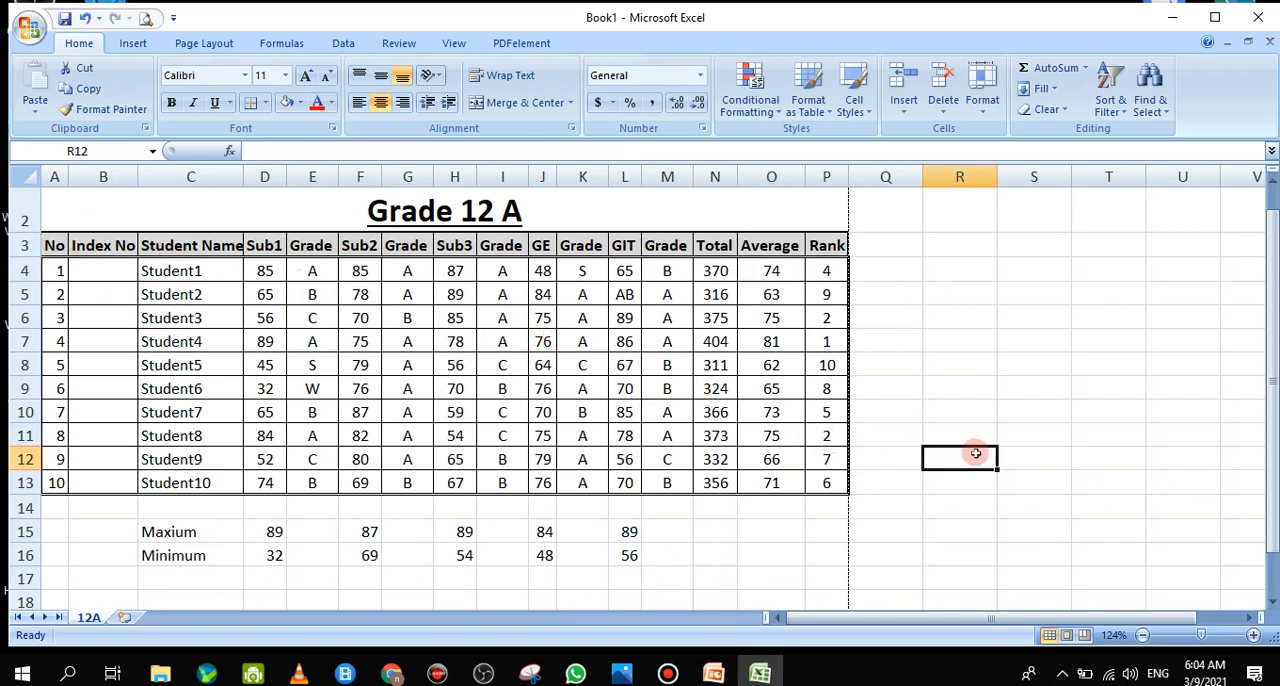
pyautogui.click(955, 540)
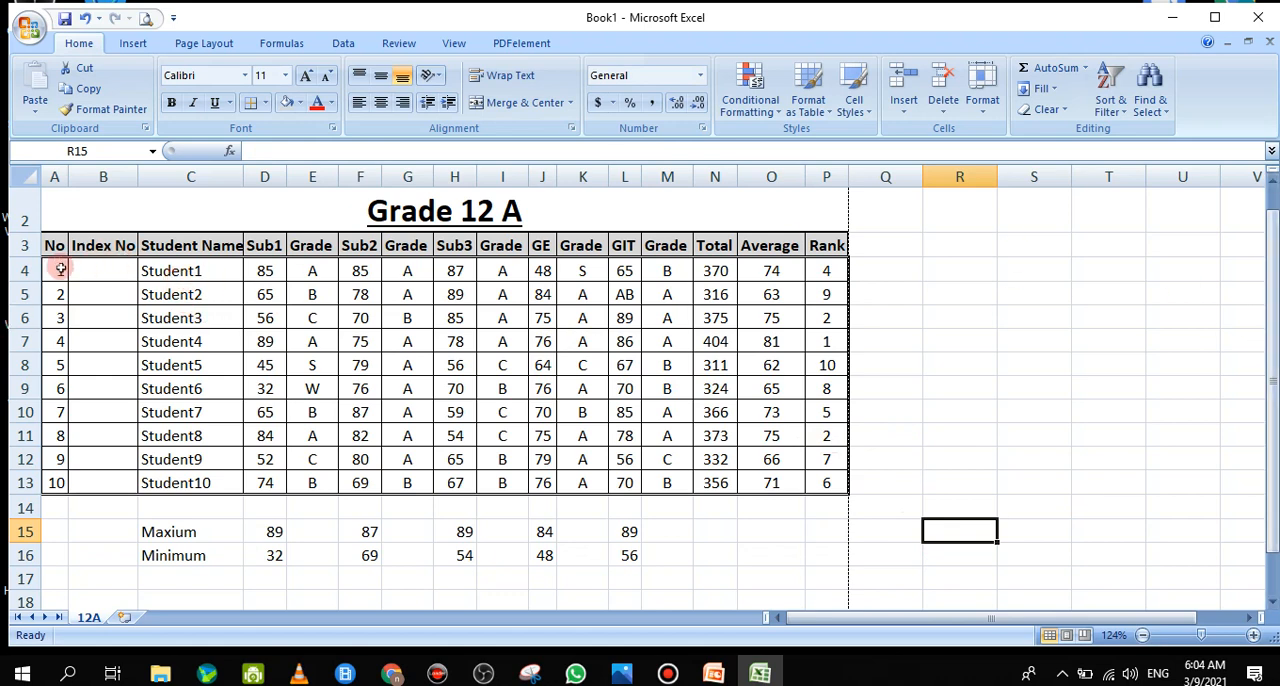
# Copy the full marks table A3:P13 with its headers and paste the copy starting at cell R3
pyautogui.moveTo(47, 248); pyautogui.dragTo(829, 482)
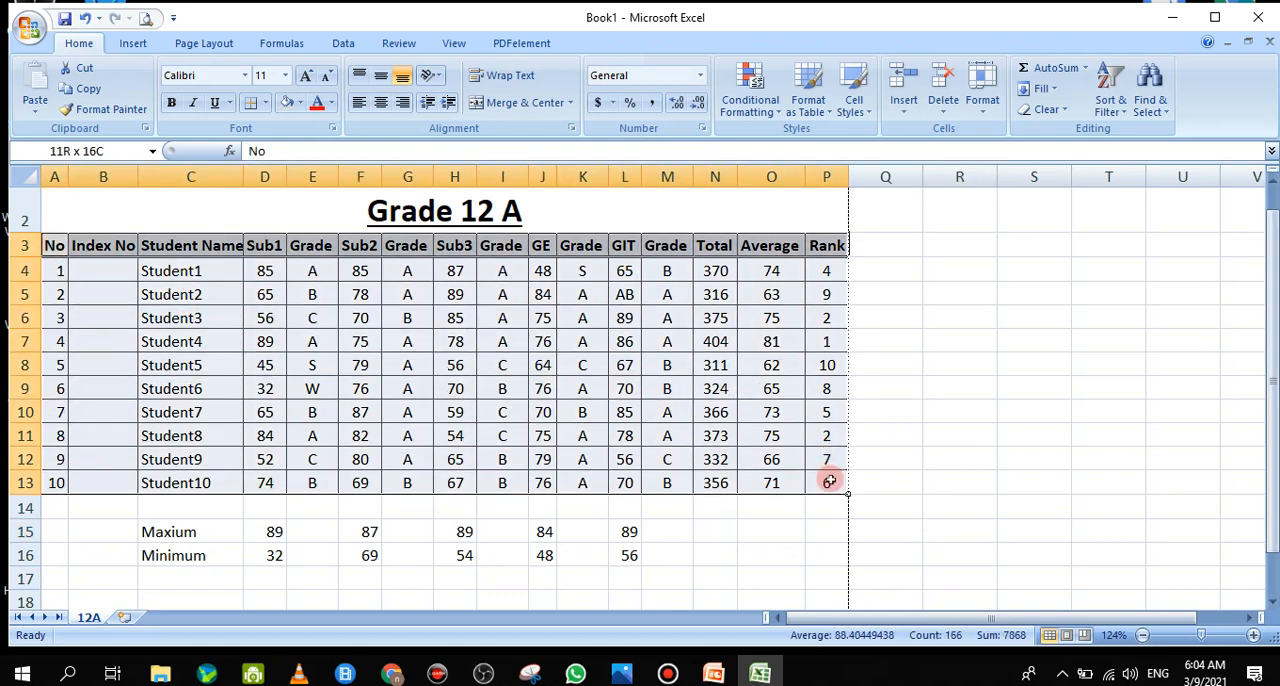
pyautogui.rightClick(822, 488)
pyautogui.click(857, 246)
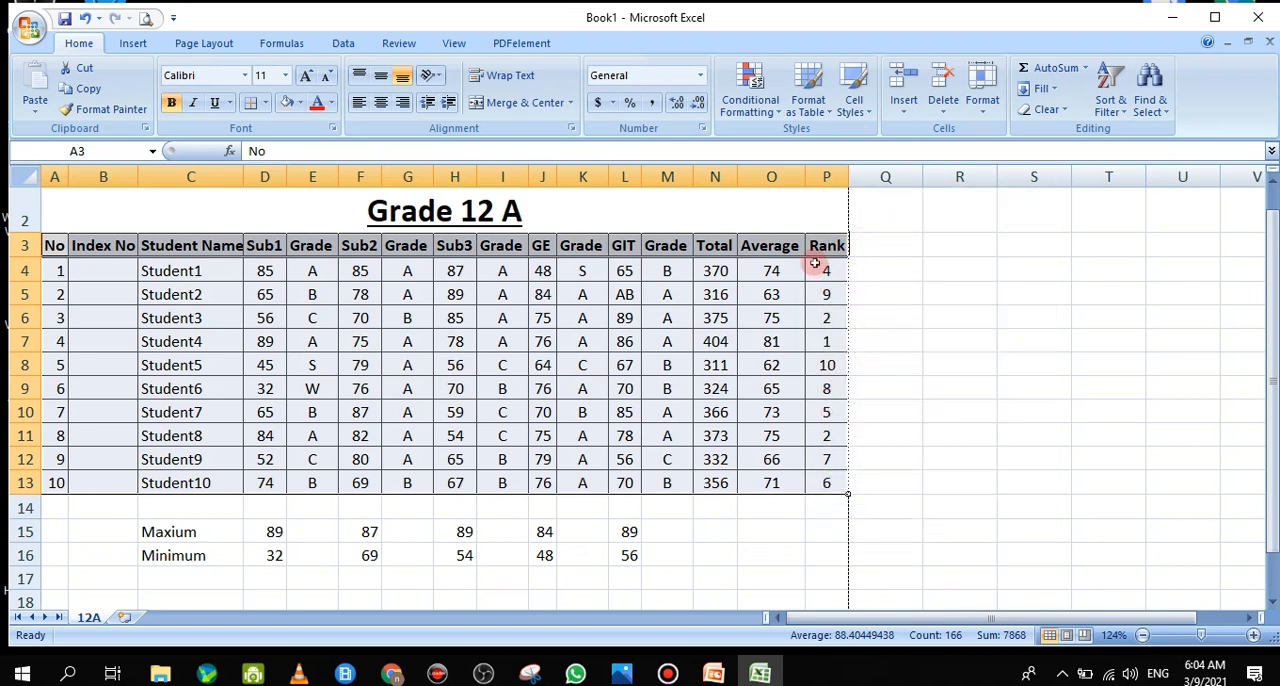
pyautogui.rightClick(822, 250)
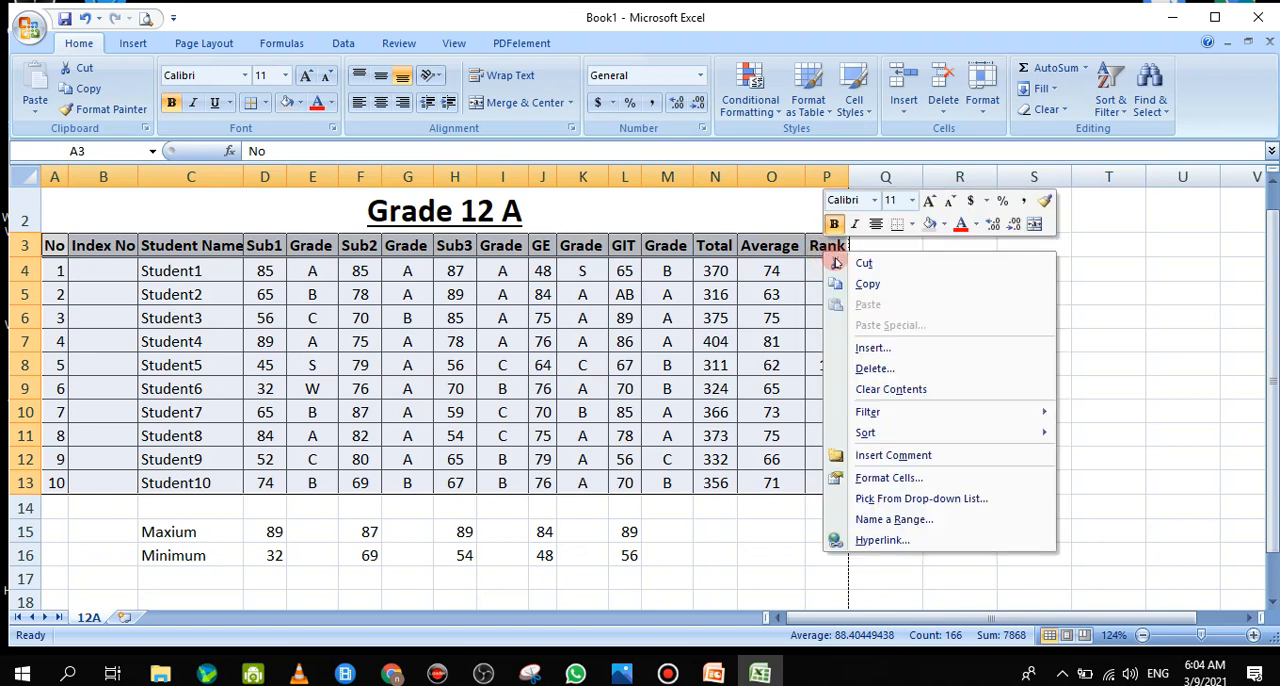
pyautogui.click(894, 279)
pyautogui.rightClick(964, 250)
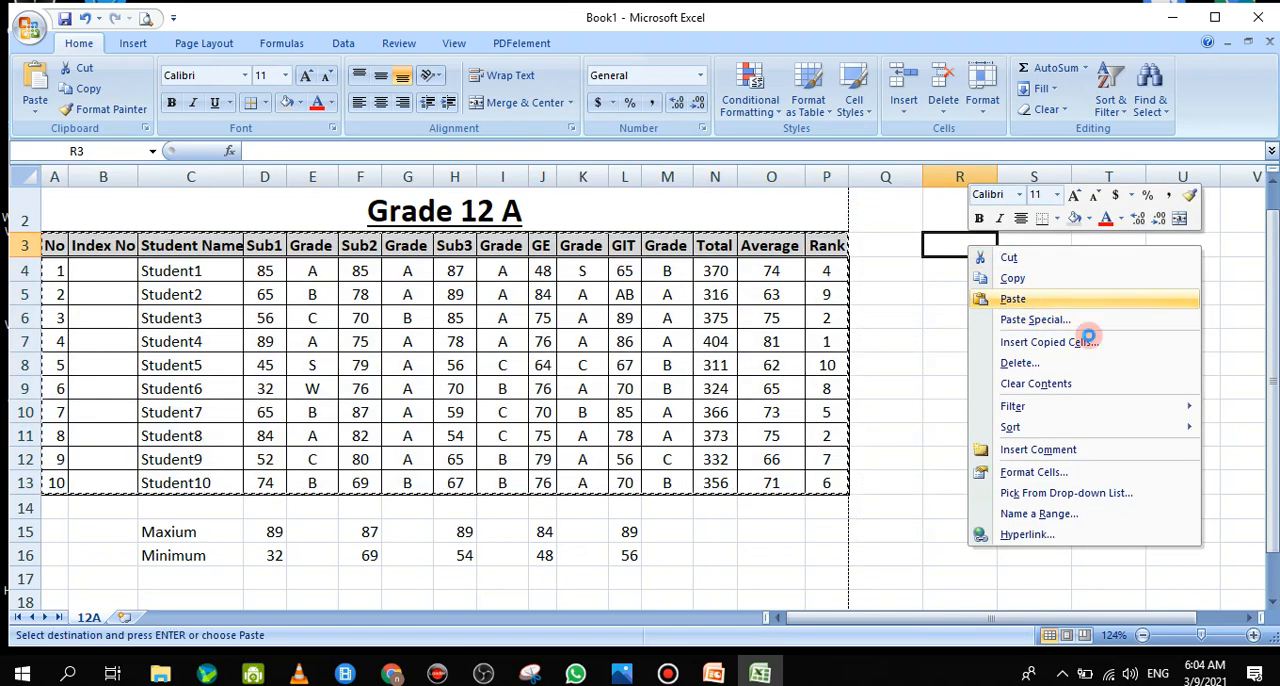
pyautogui.click(1012, 298)
# Delete the Grade column that follows Sub1 in the copied table
pyautogui.moveTo(1166, 620); pyautogui.dragTo(1264, 612)
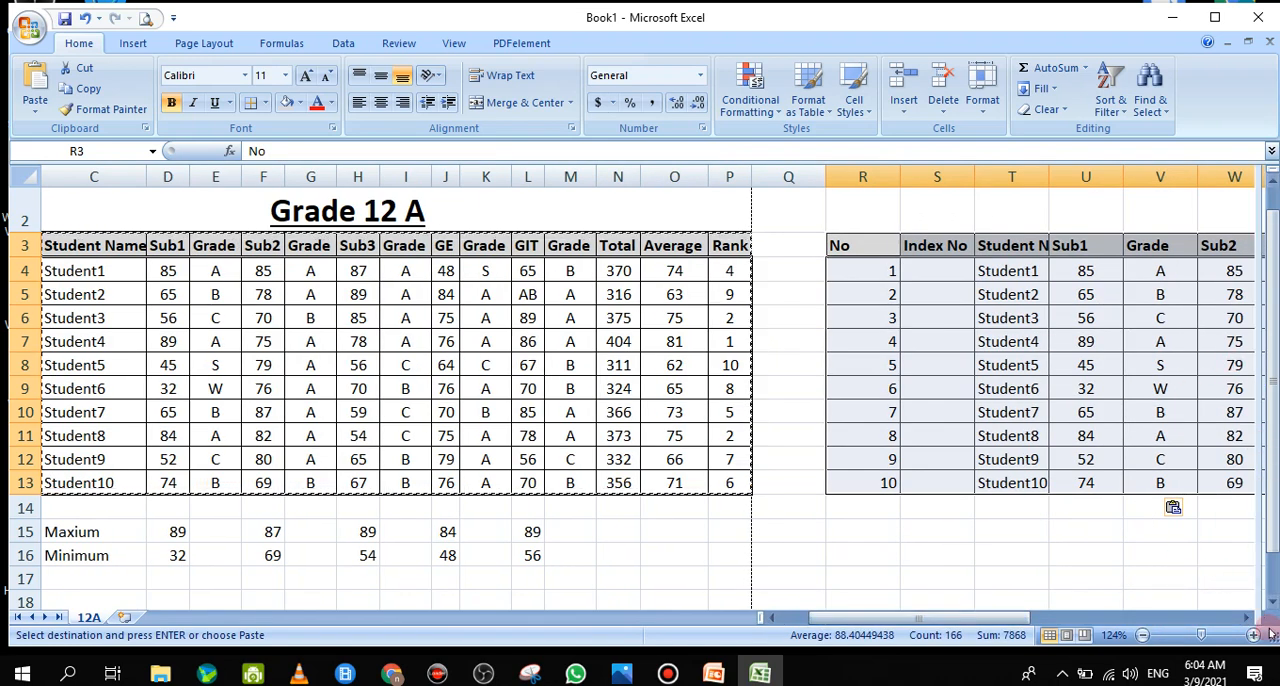
pyautogui.click(1245, 604)
pyautogui.click(1246, 617)
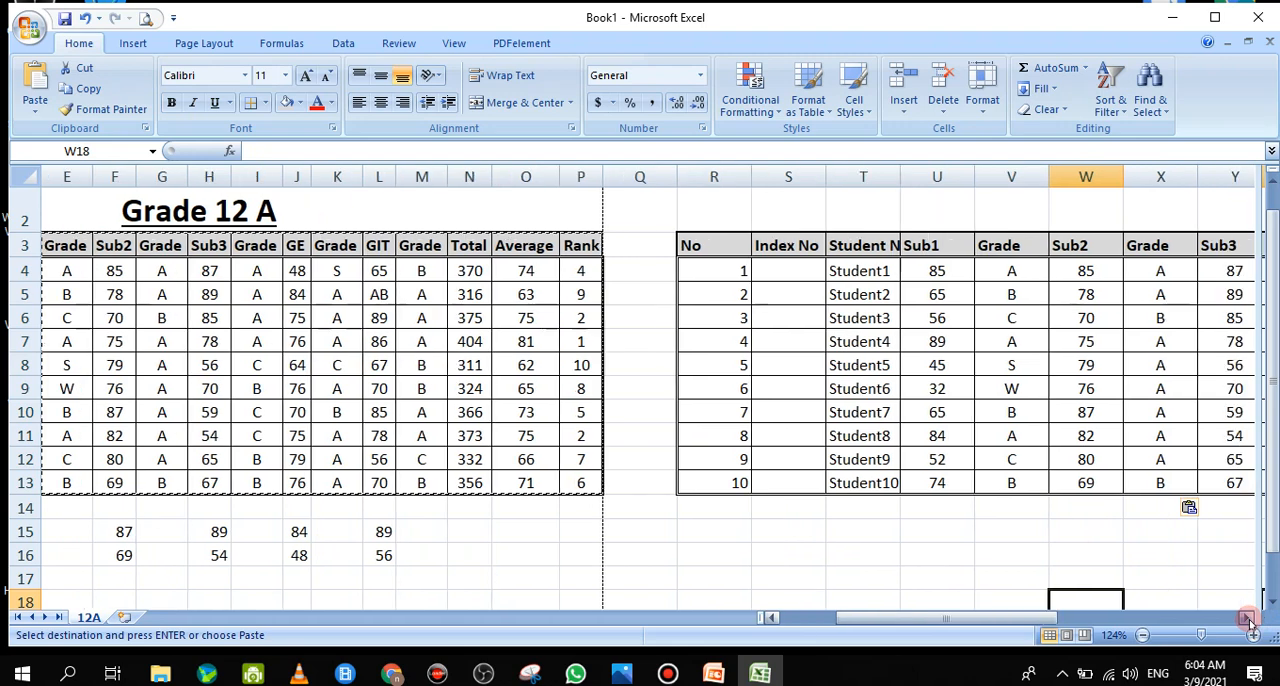
pyautogui.click(1246, 617)
pyautogui.click(1246, 617)
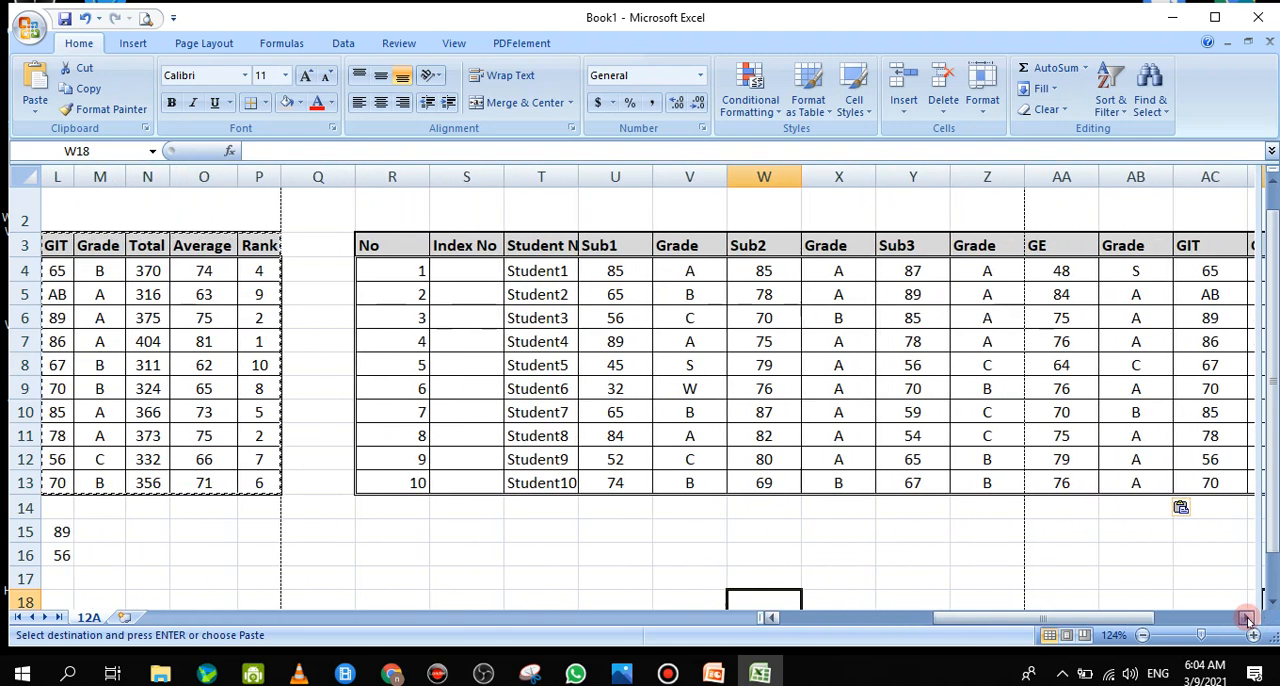
pyautogui.click(1246, 617)
pyautogui.click(1246, 617)
pyautogui.click(1246, 617)
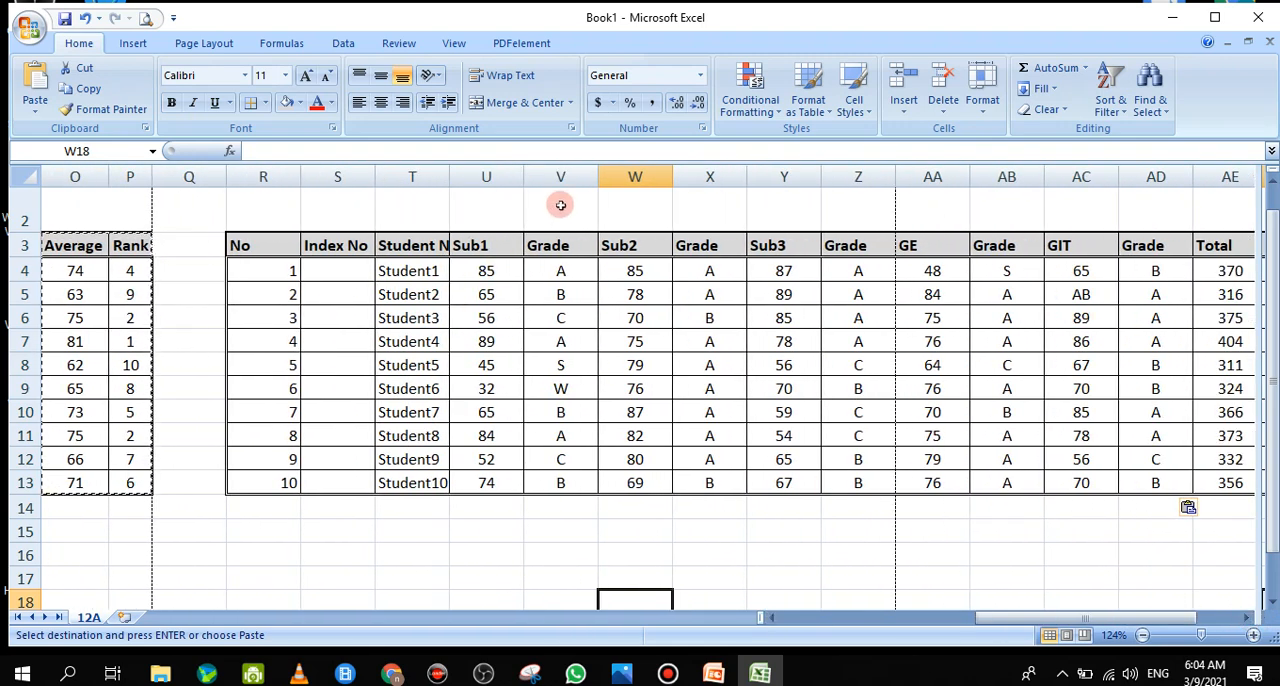
pyautogui.click(571, 177)
pyautogui.rightClick(571, 177)
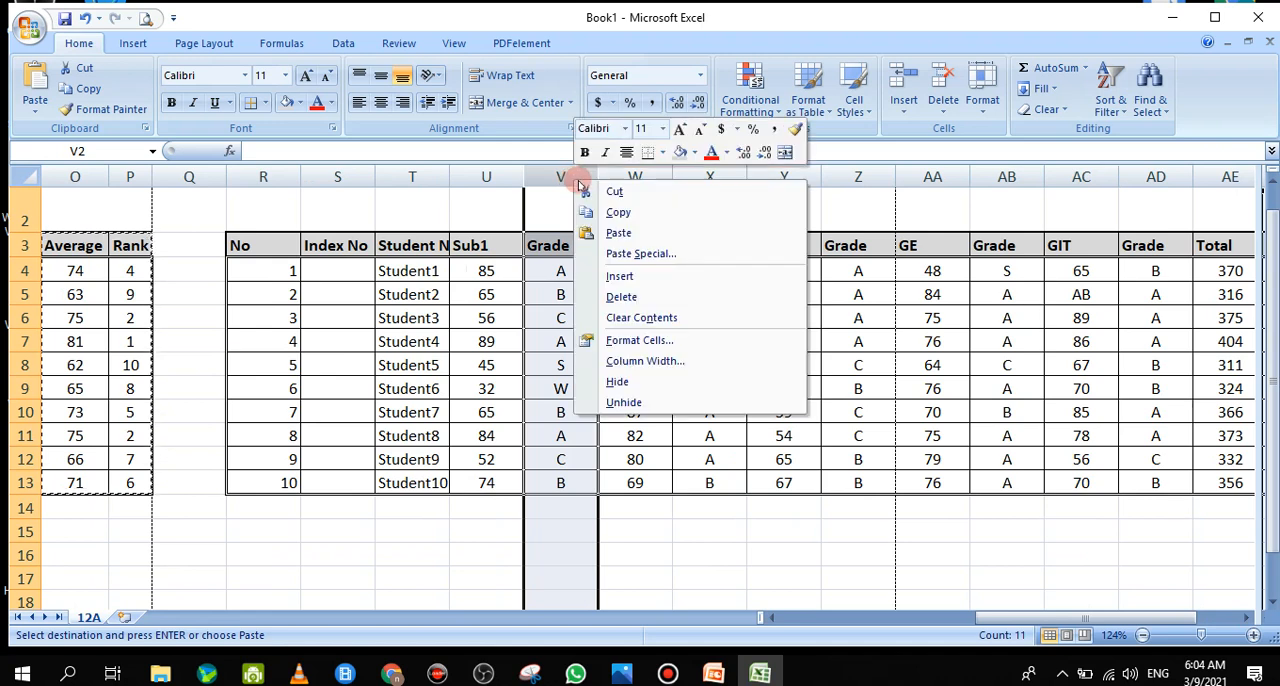
pyautogui.click(620, 295)
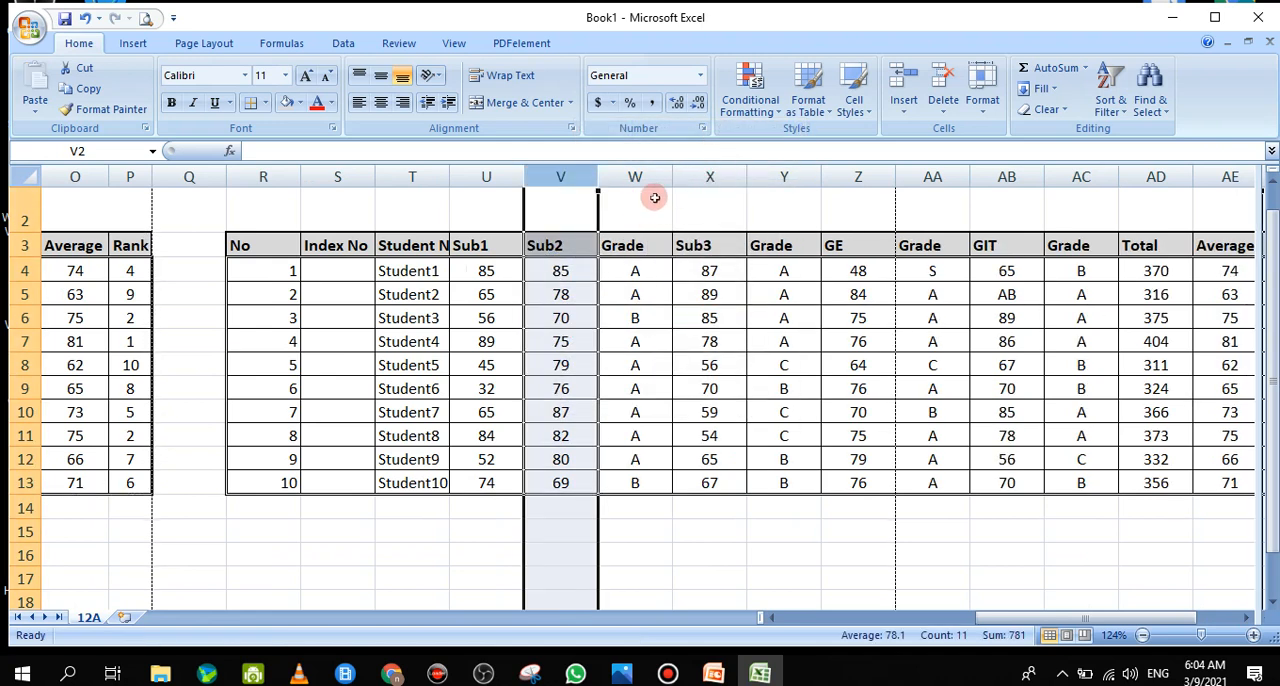
# Delete the Grade columns that follow Sub2 and Sub3 in the copied table
pyautogui.rightClick(651, 177)
pyautogui.click(699, 296)
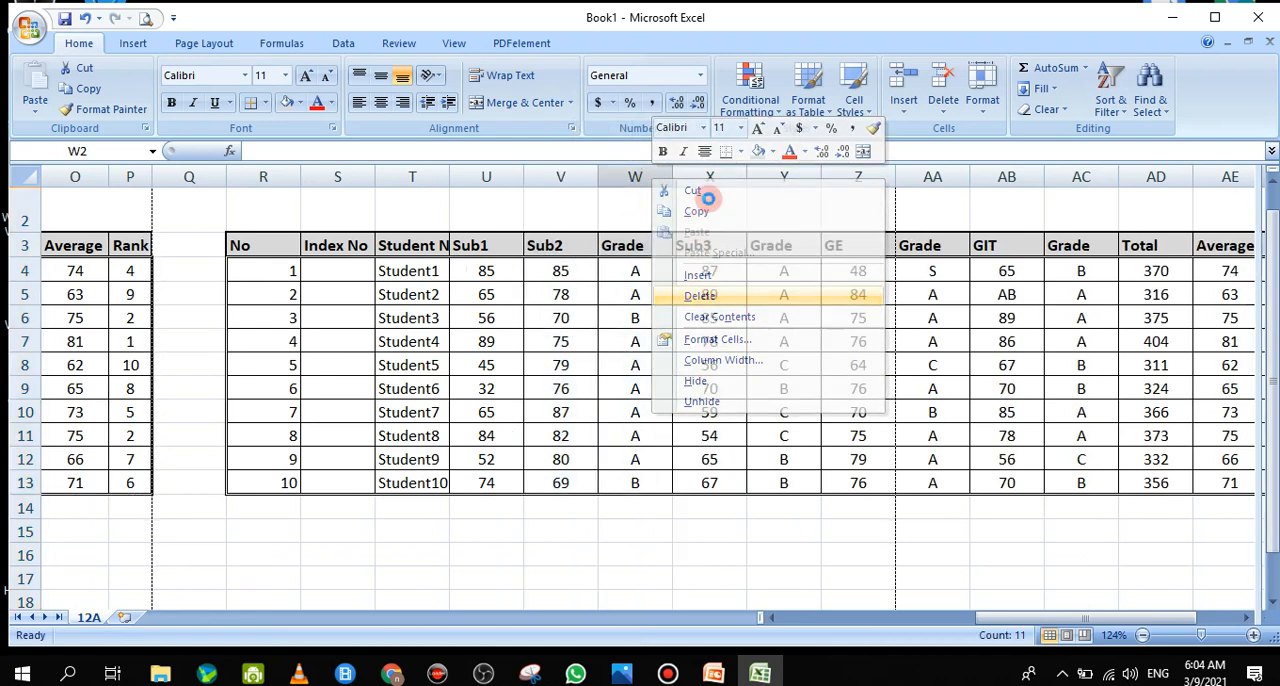
pyautogui.click(700, 294)
pyautogui.click(700, 176)
pyautogui.rightClick(705, 177)
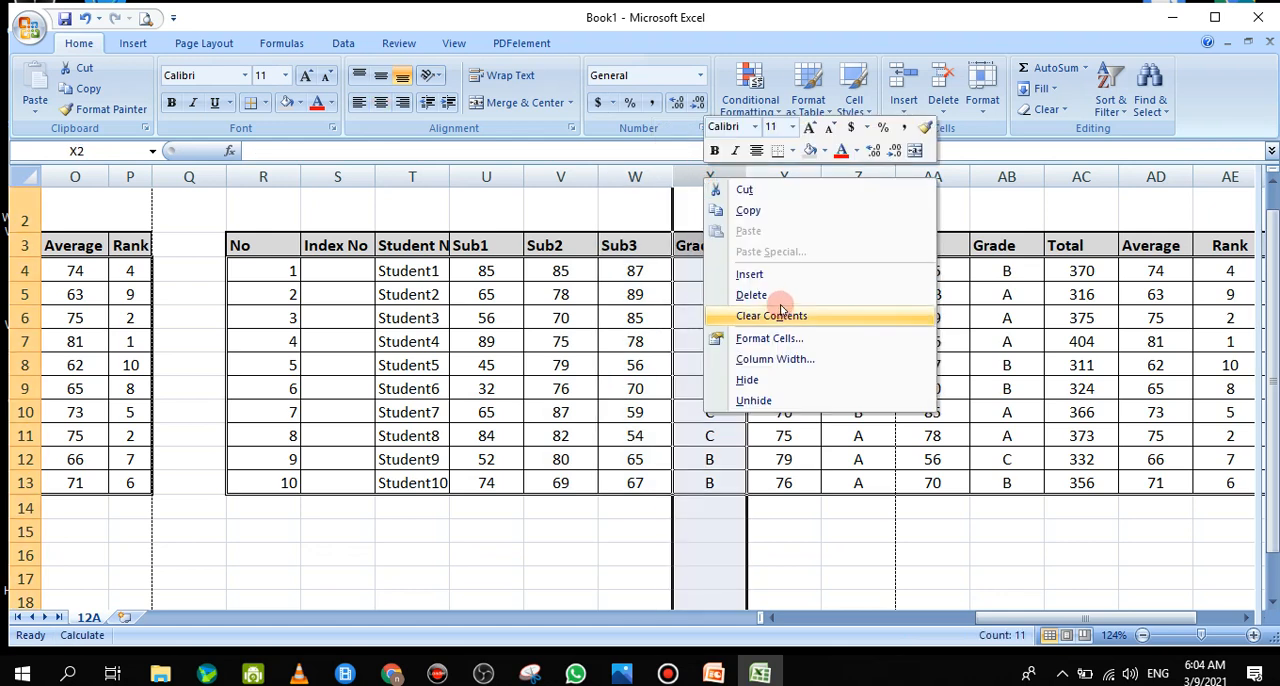
pyautogui.click(771, 291)
# Delete the Grade columns that follow GE and GIT in the copied table
pyautogui.rightClick(791, 177)
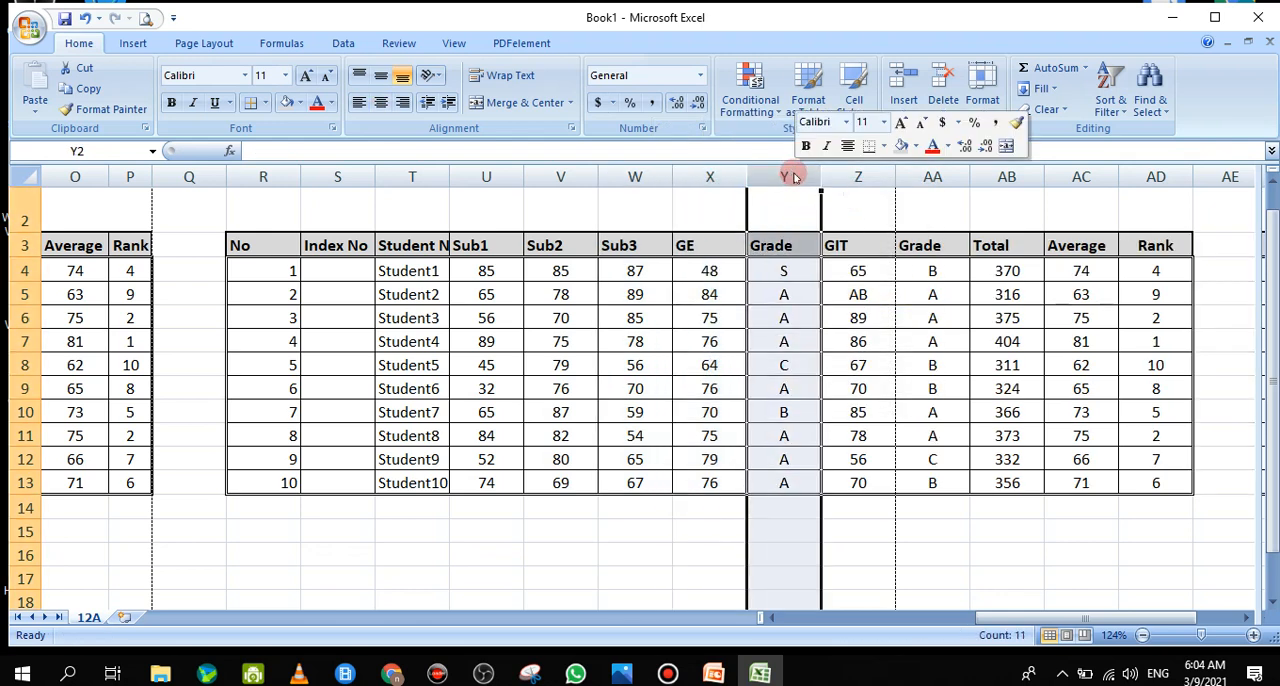
pyautogui.click(869, 278)
pyautogui.rightClick(785, 172)
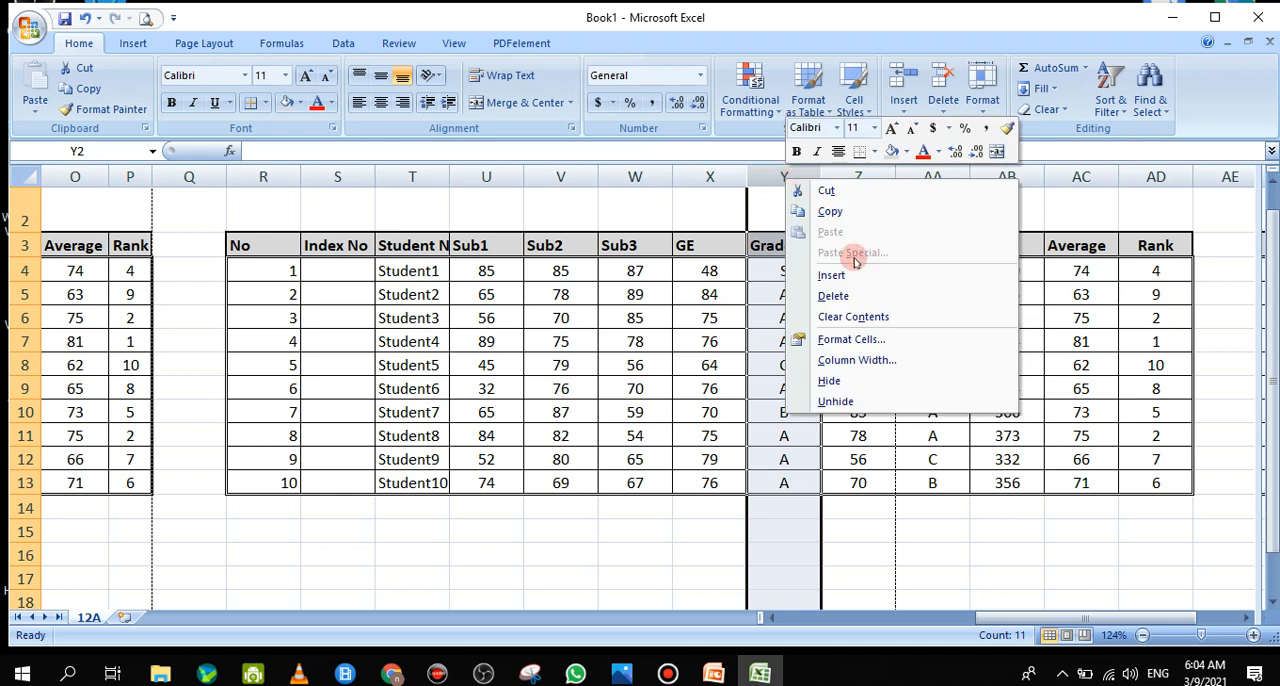
pyautogui.click(850, 294)
pyautogui.click(863, 177)
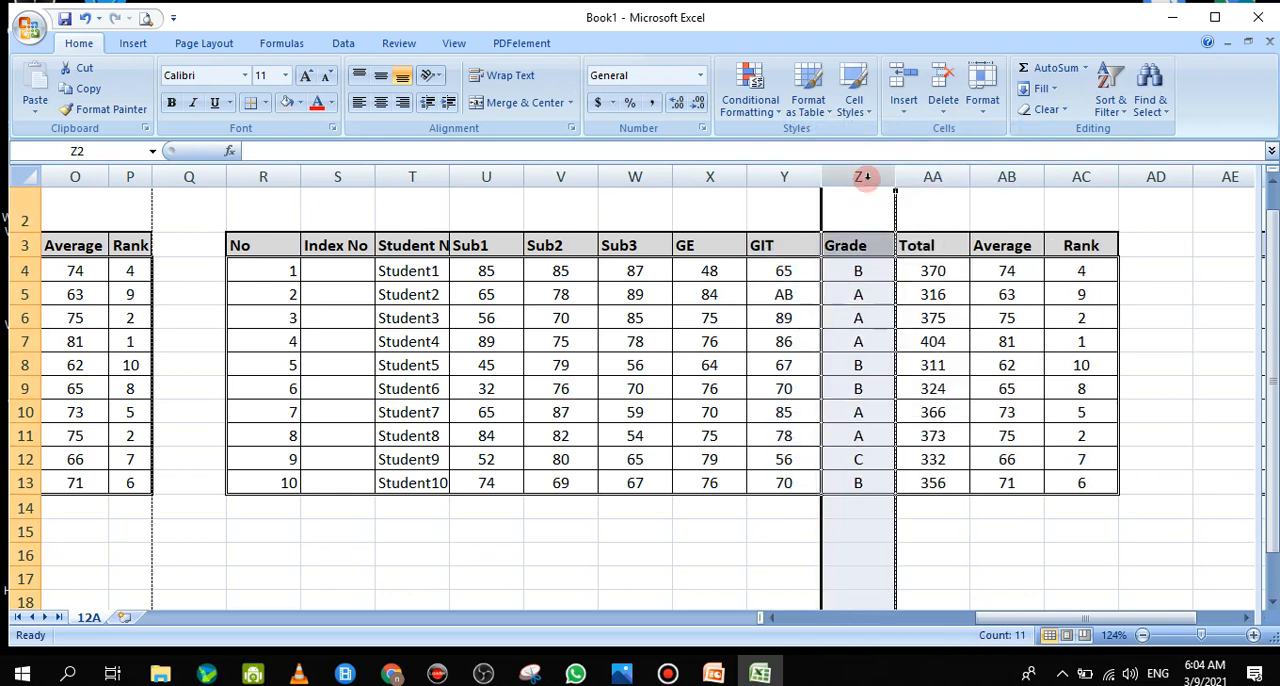
pyautogui.rightClick(863, 177)
pyautogui.click(916, 296)
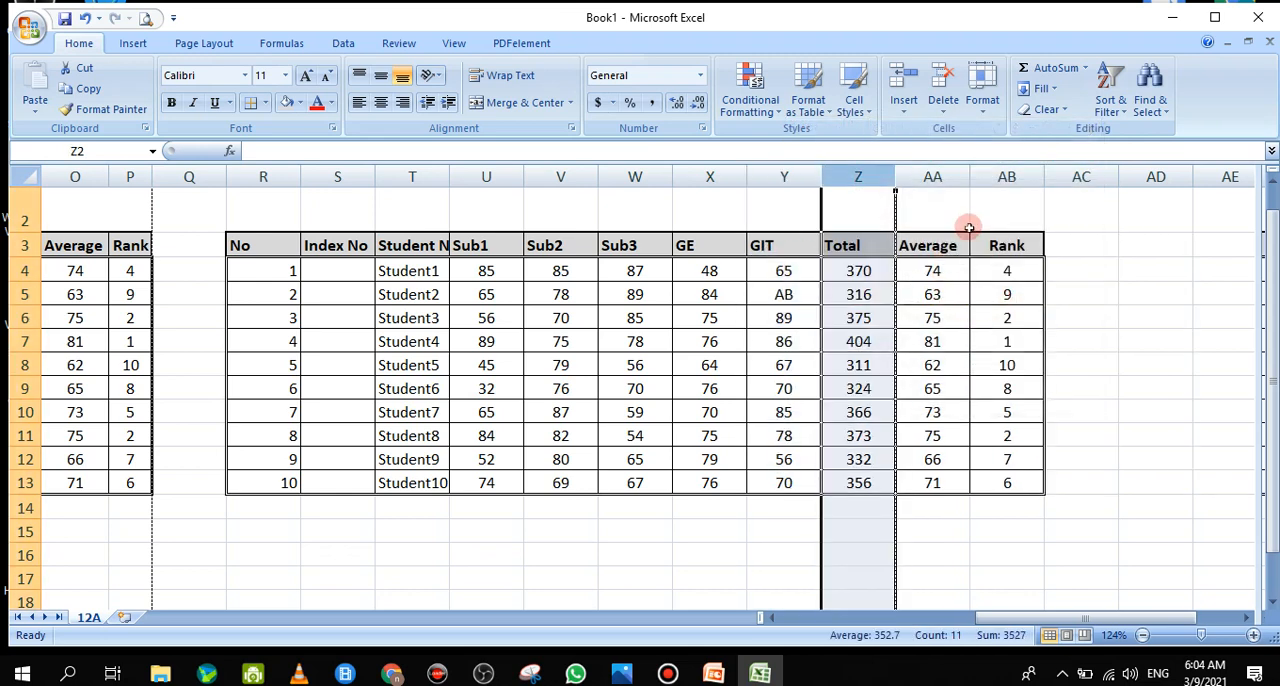
pyautogui.click(1135, 335)
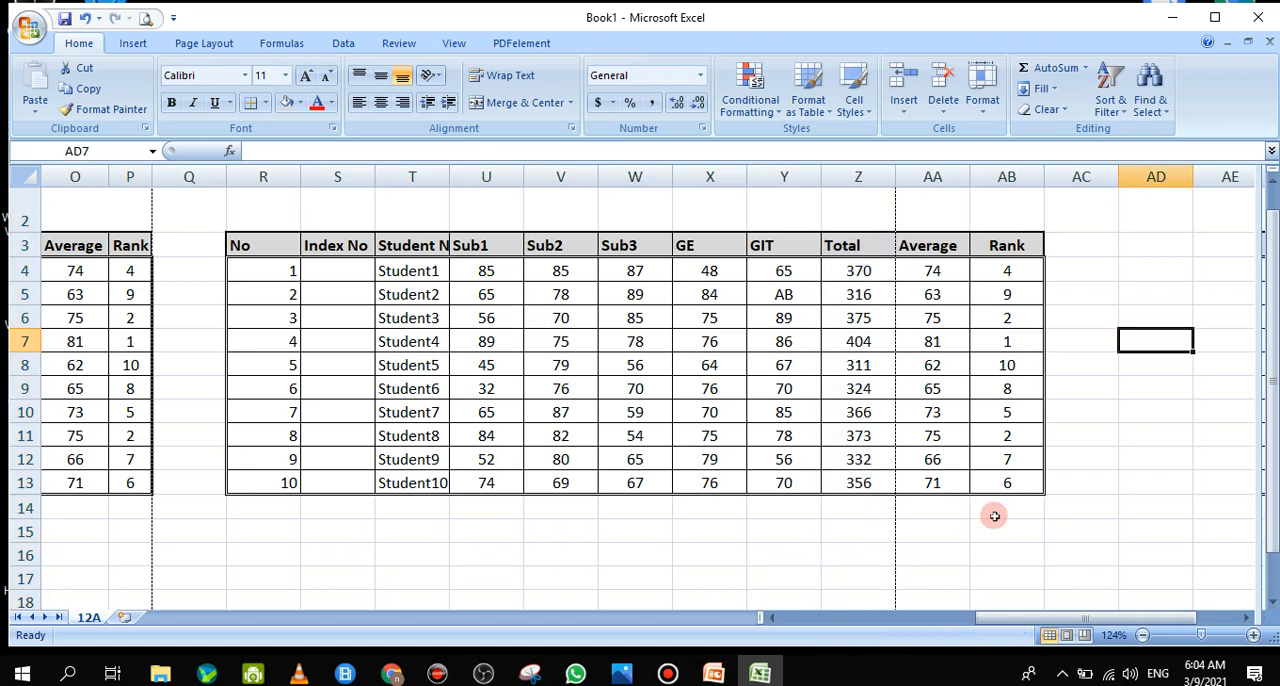
# Narrow columns U:Z, Sub1 through Total, of the copied table to one equal width
pyautogui.moveTo(274, 179); pyautogui.dragTo(868, 208)
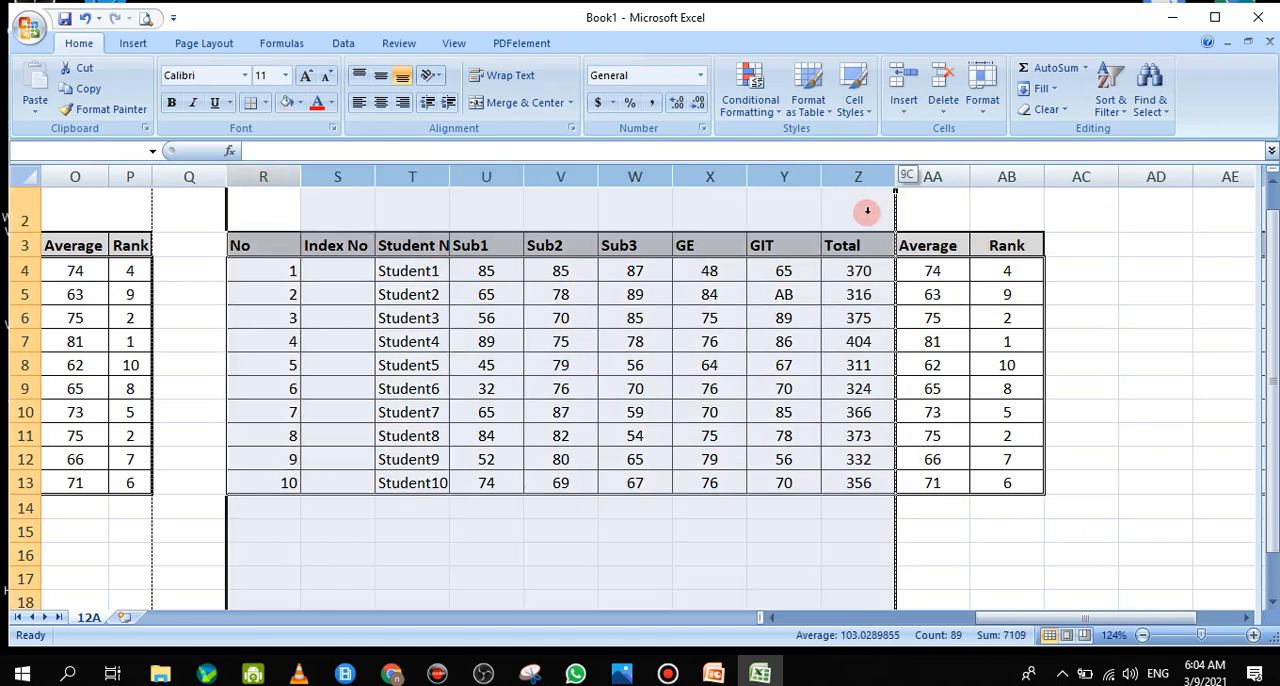
pyautogui.click(868, 208)
pyautogui.moveTo(490, 180); pyautogui.dragTo(864, 181)
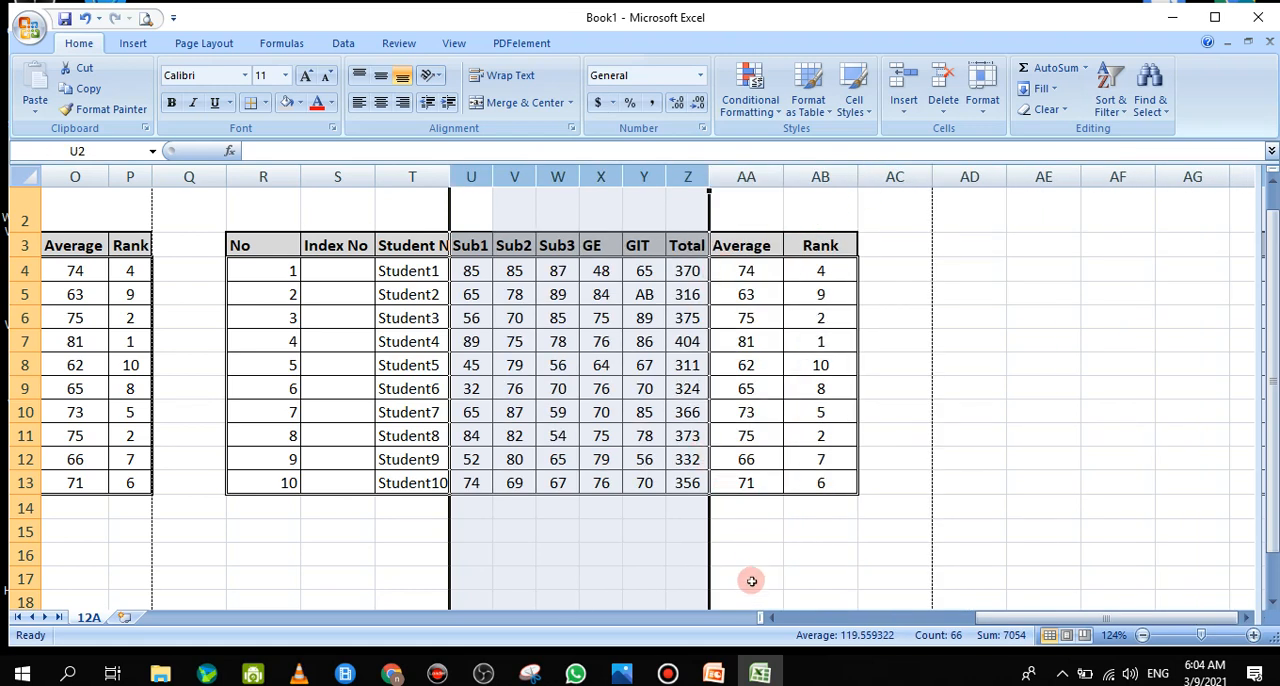
pyautogui.moveTo(709, 181); pyautogui.dragTo(725, 181)
pyautogui.click(600, 528)
pyautogui.click(416, 531)
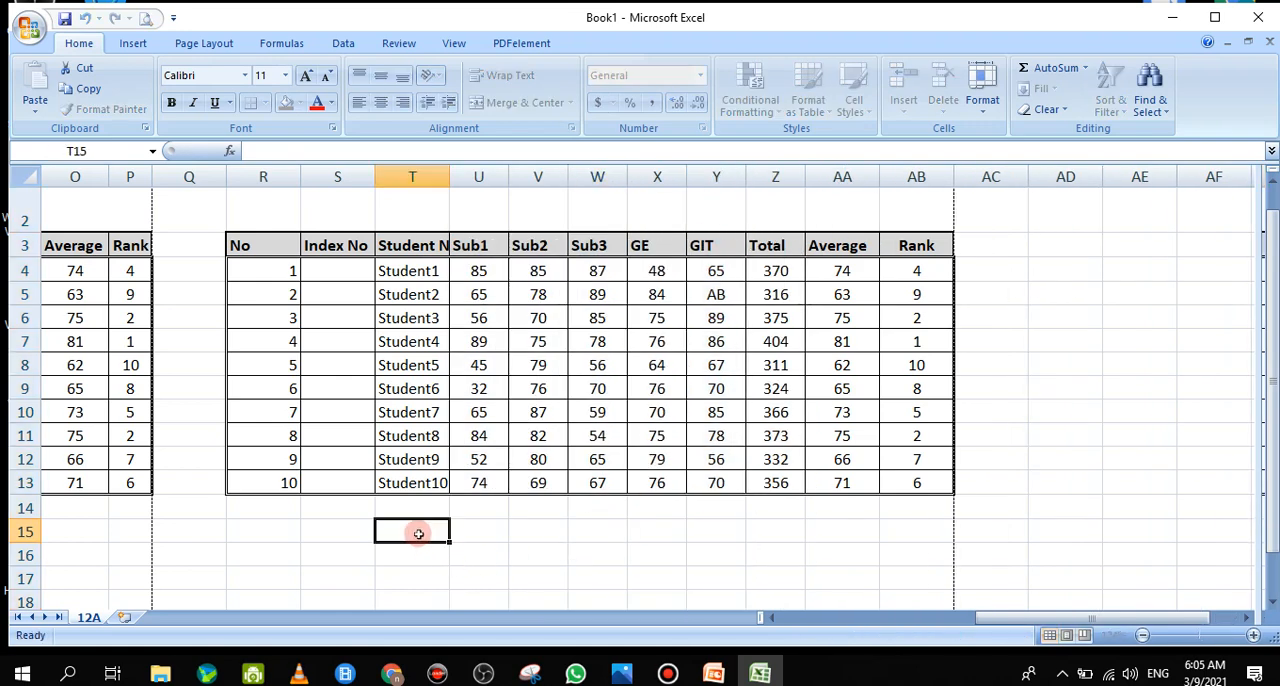
pyautogui.click(1270, 253)
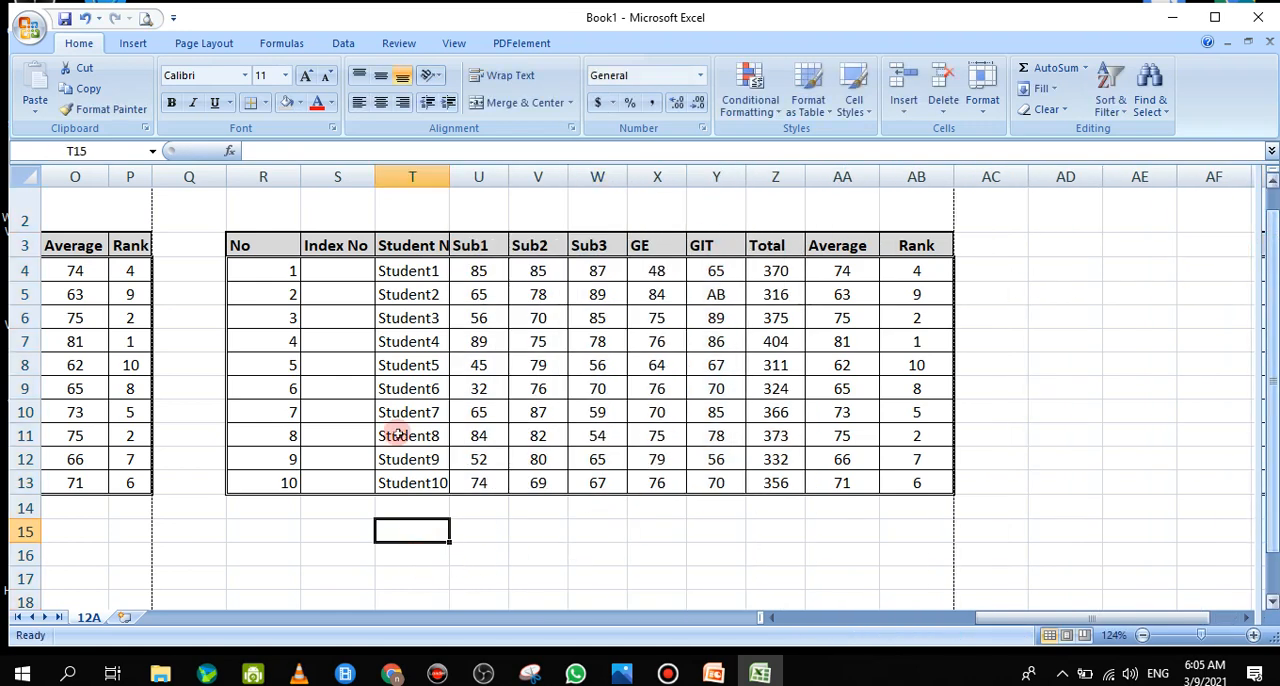
# Select the student names and subject marks in T3:Y13 and open the column chart types for them
pyautogui.moveTo(396, 245); pyautogui.dragTo(719, 483)
pyautogui.click(719, 483)
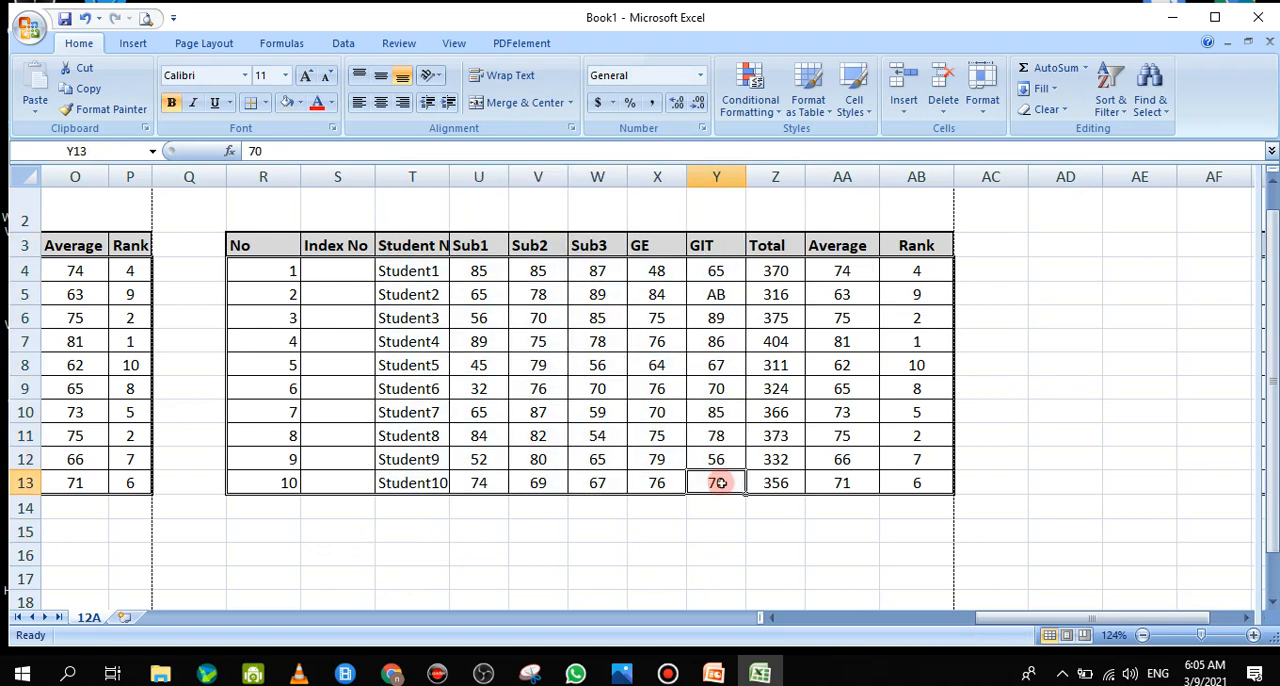
pyautogui.moveTo(412, 245); pyautogui.dragTo(700, 477)
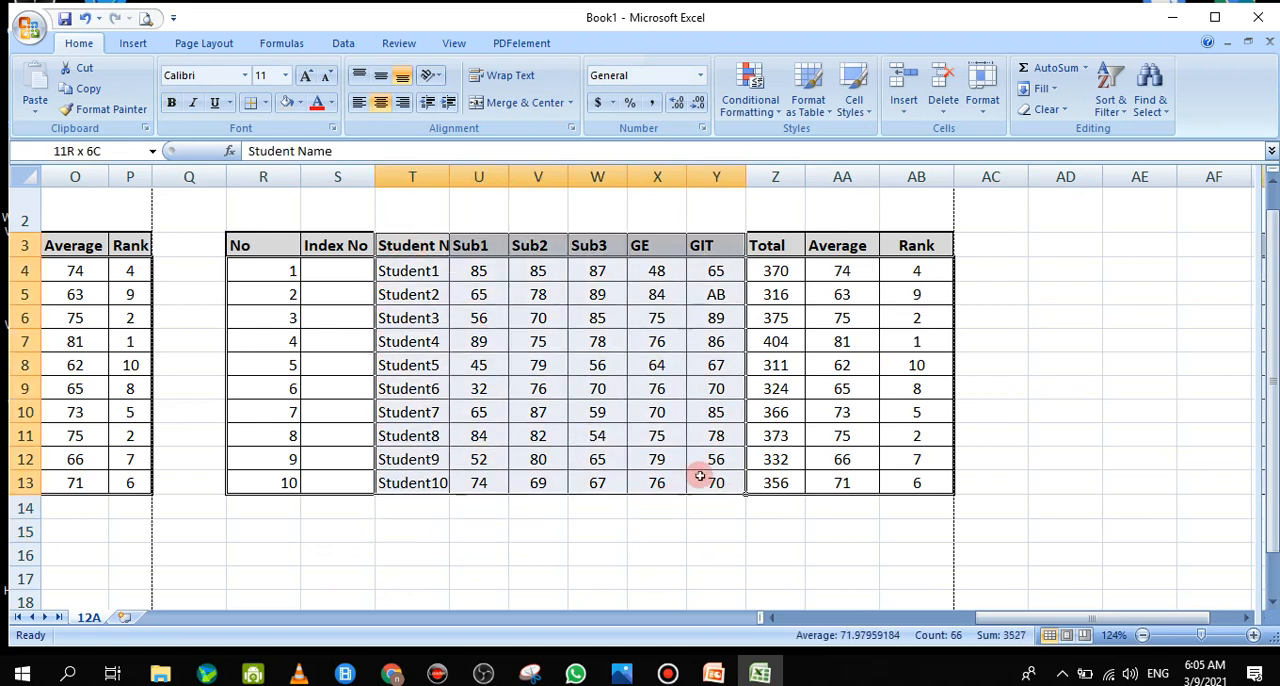
pyautogui.click(704, 475)
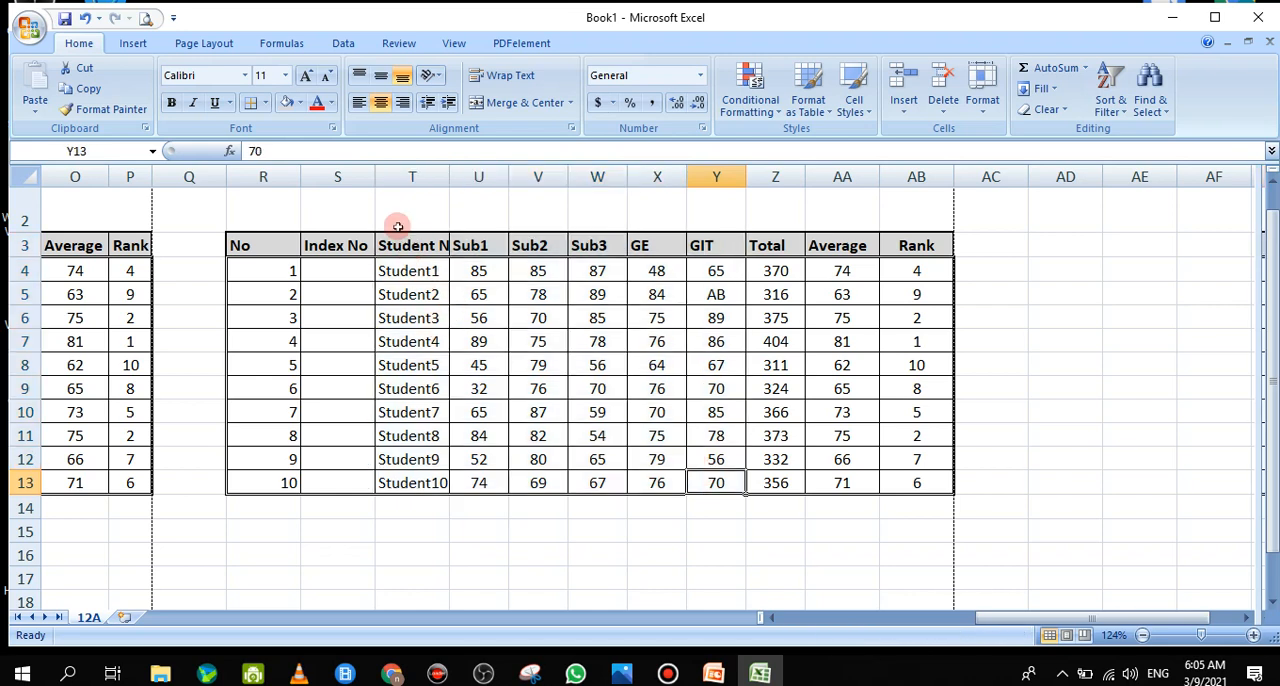
pyautogui.moveTo(406, 245); pyautogui.dragTo(736, 483)
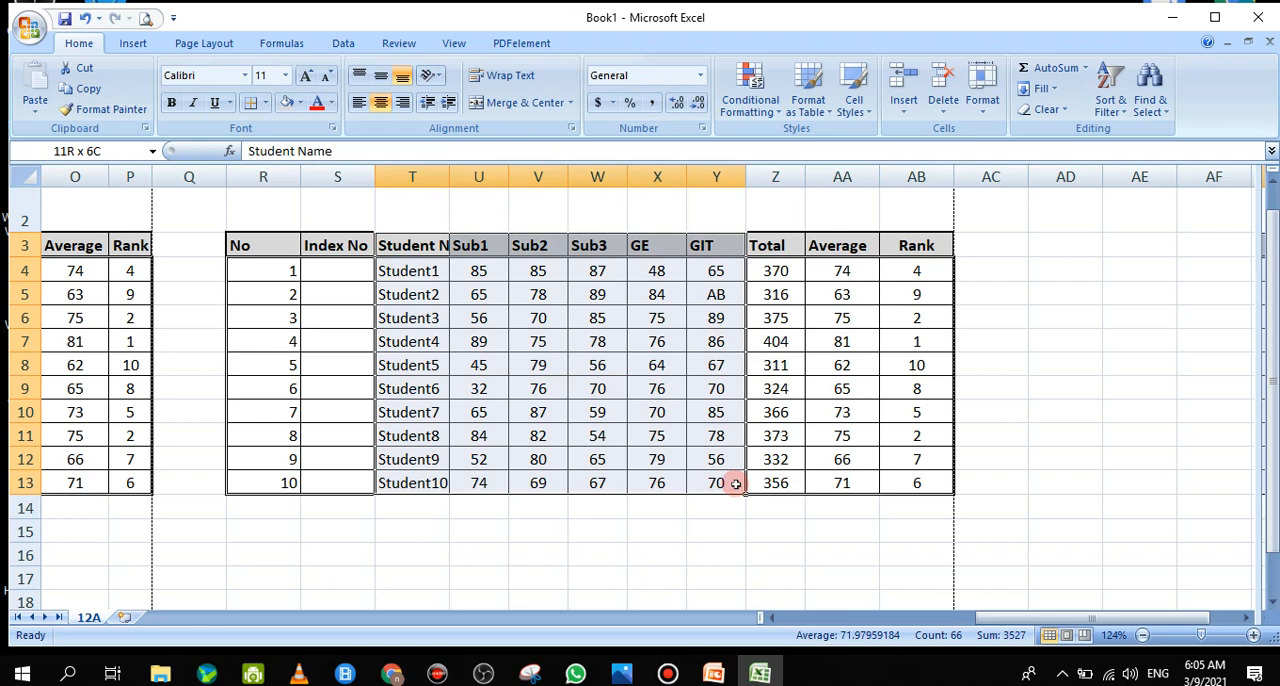
pyautogui.click(133, 45)
pyautogui.click(316, 104)
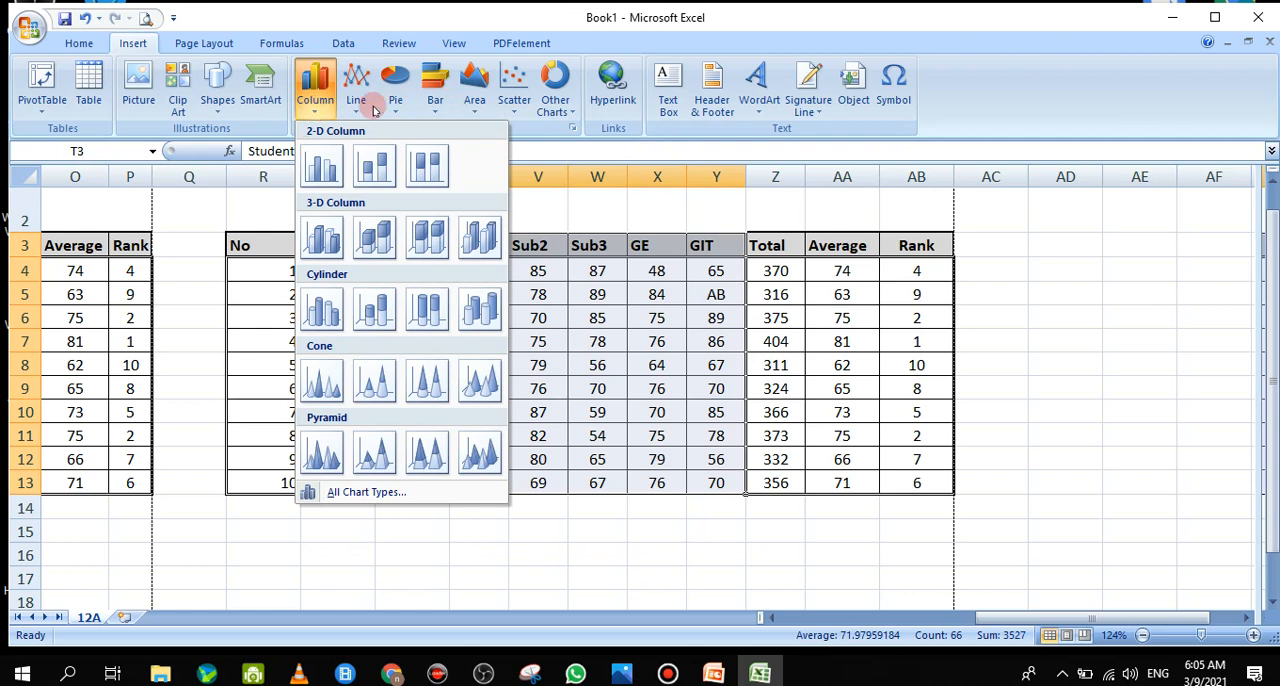
# Insert a 2-D clustered column chart of the selected student names and subject marks
pyautogui.click(316, 100)
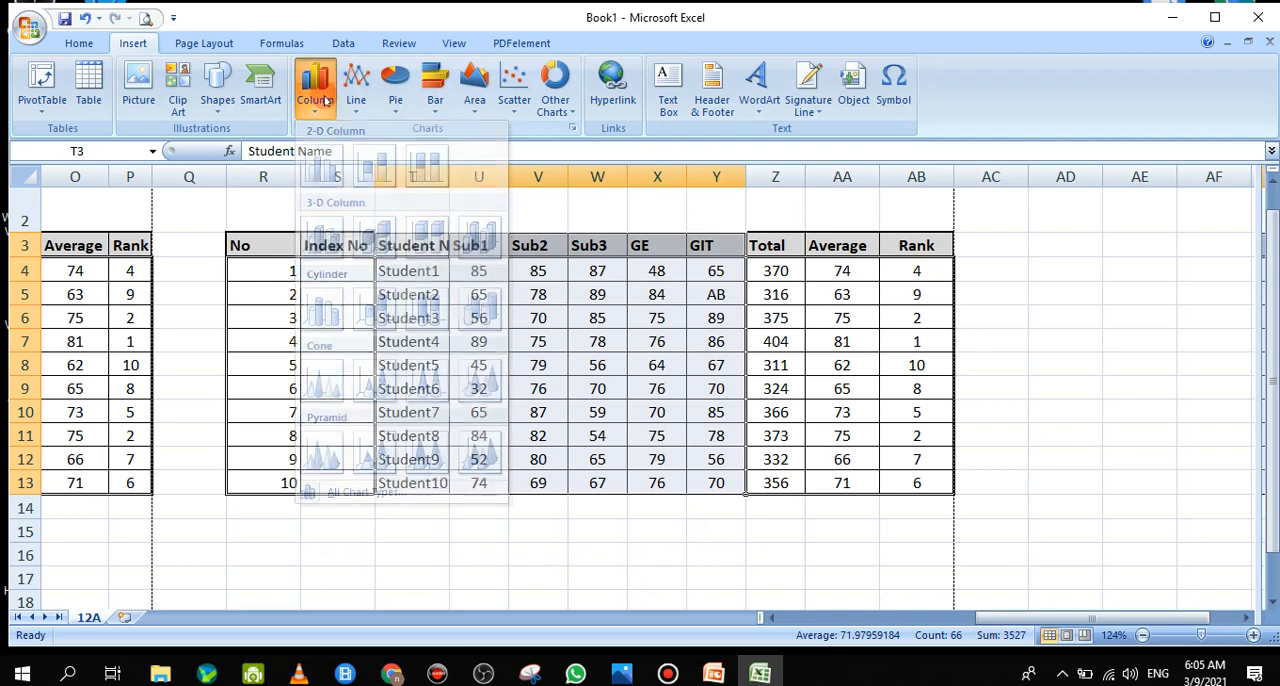
pyautogui.click(316, 100)
pyautogui.click(322, 166)
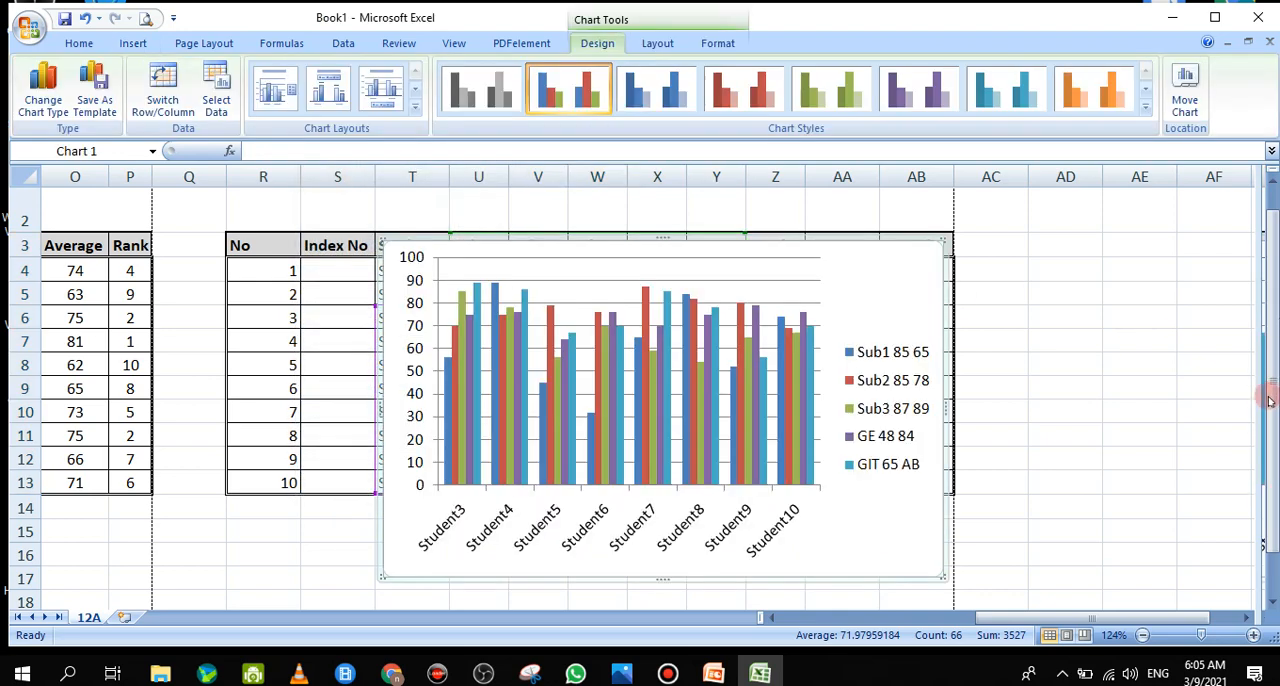
# Move the column chart off the copied table into the empty rows below it, starting at row 14
pyautogui.click(1268, 396)
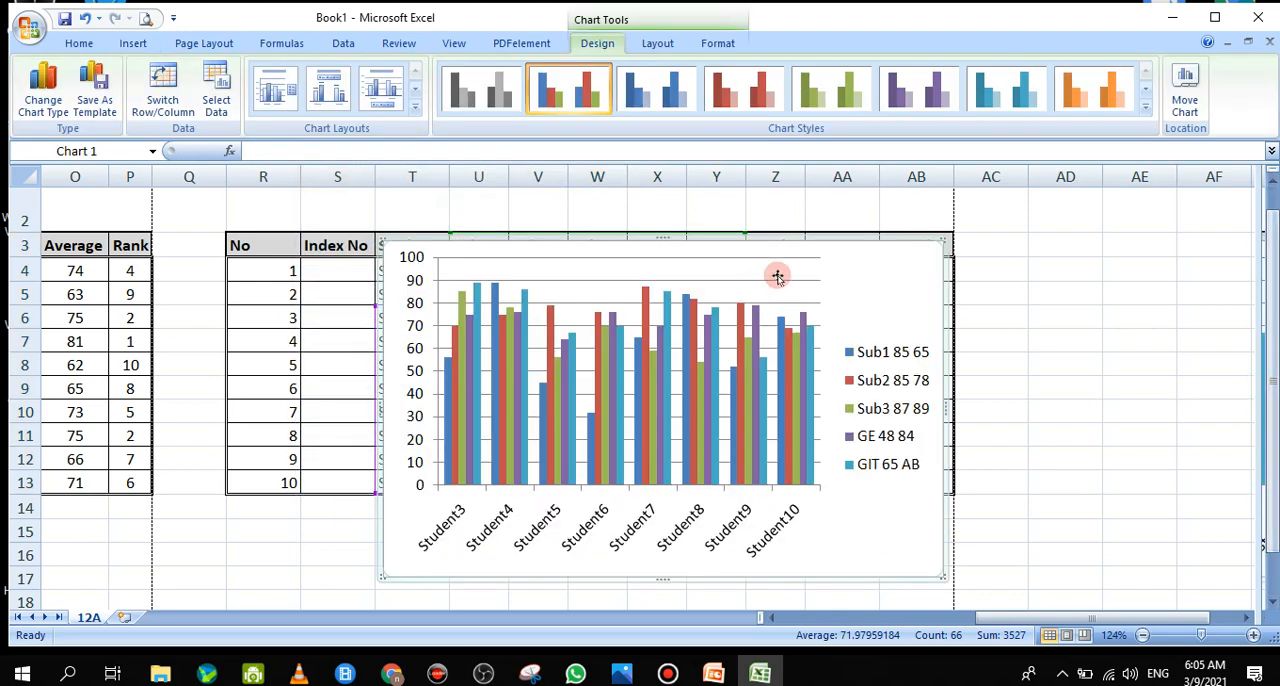
pyautogui.moveTo(787, 252); pyautogui.dragTo(607, 511)
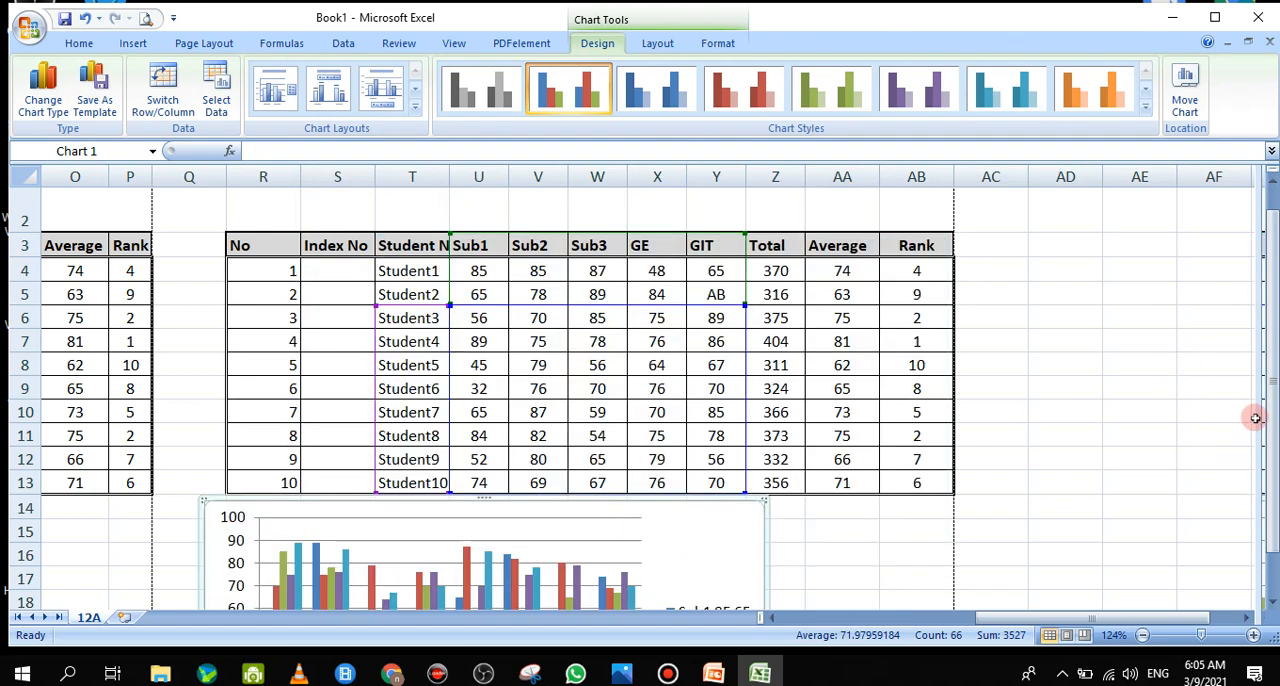
pyautogui.moveTo(1273, 428); pyautogui.dragTo(1272, 432)
pyautogui.click(1270, 505)
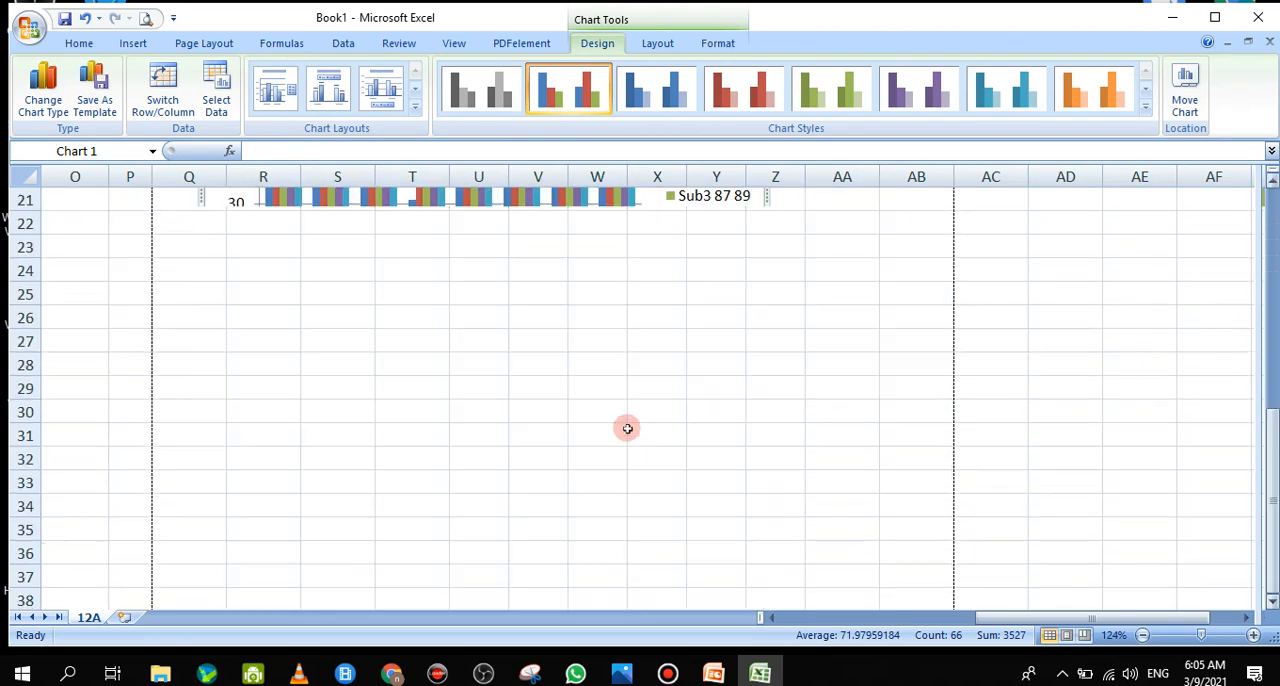
pyautogui.scroll(7, 890, 380)
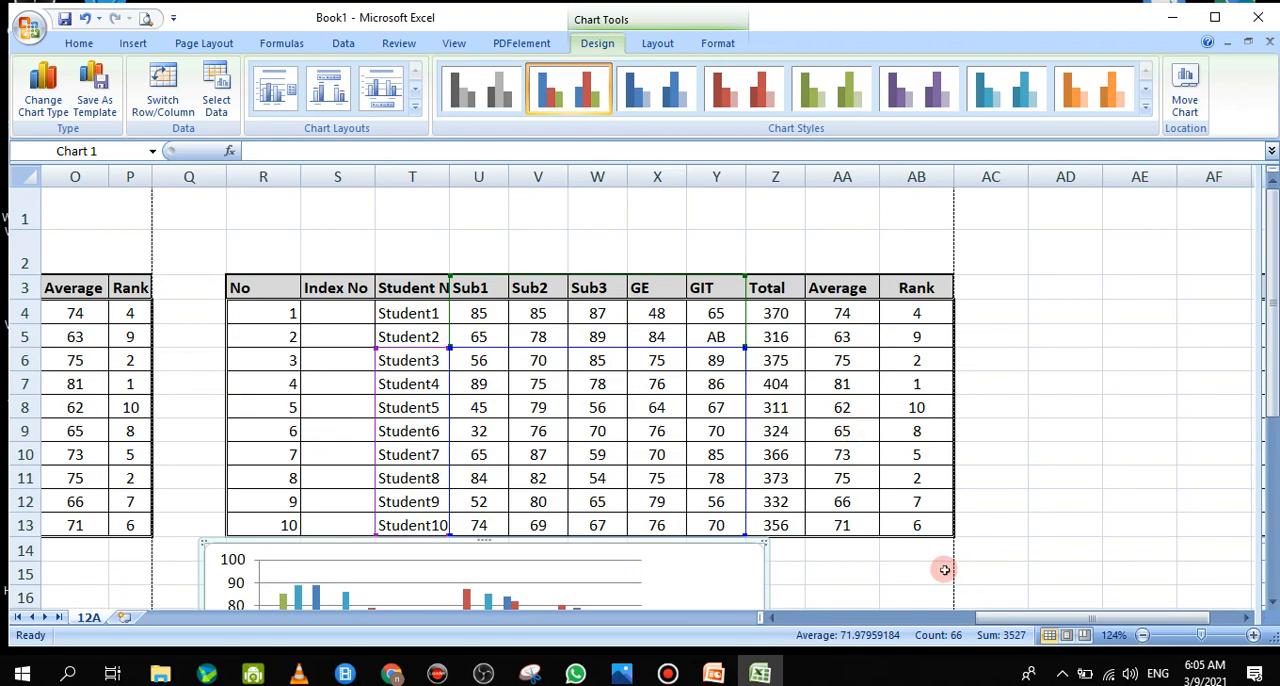
pyautogui.click(1131, 474)
pyautogui.moveTo(1270, 430); pyautogui.dragTo(1262, 540)
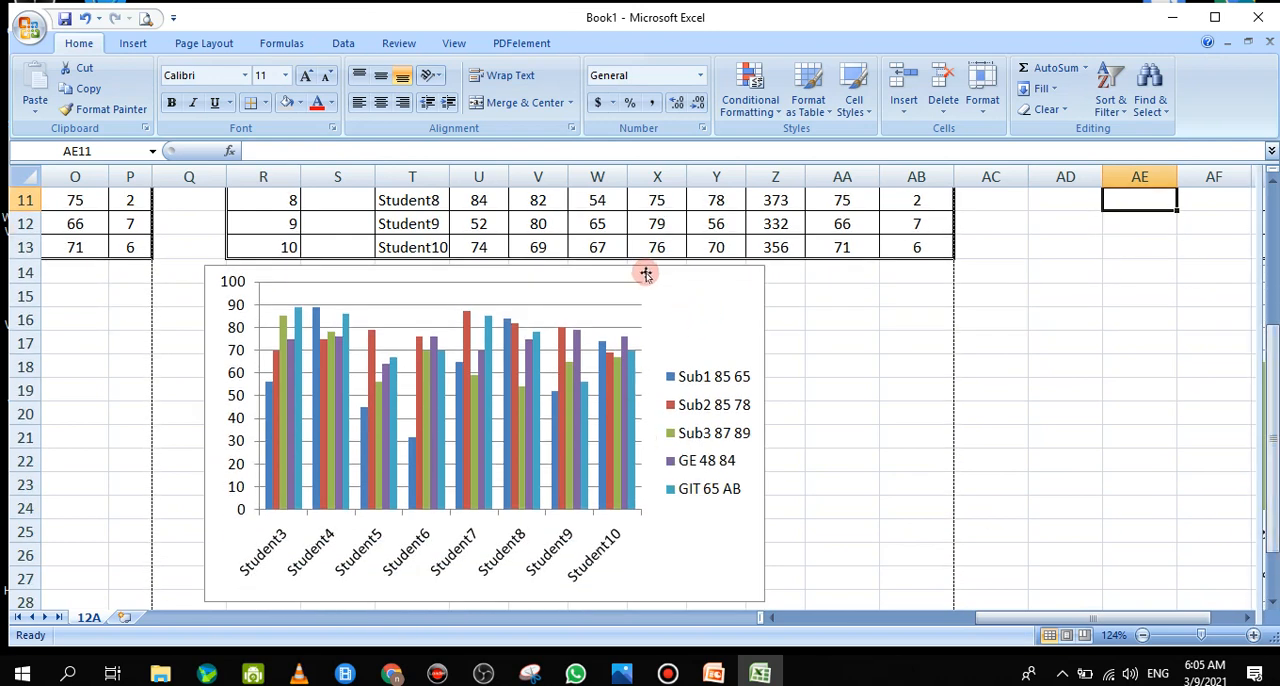
pyautogui.moveTo(651, 269); pyautogui.dragTo(723, 280)
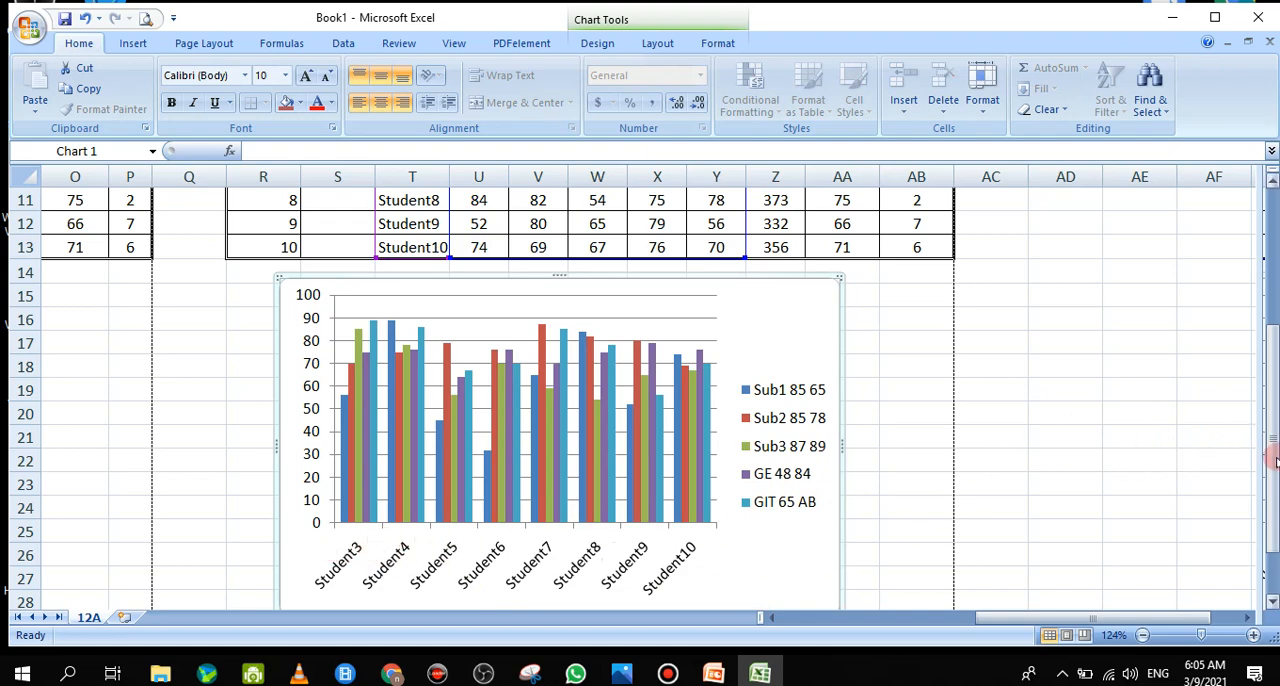
# Delete the column chart below the copied table
pyautogui.moveTo(1276, 460); pyautogui.dragTo(1272, 324)
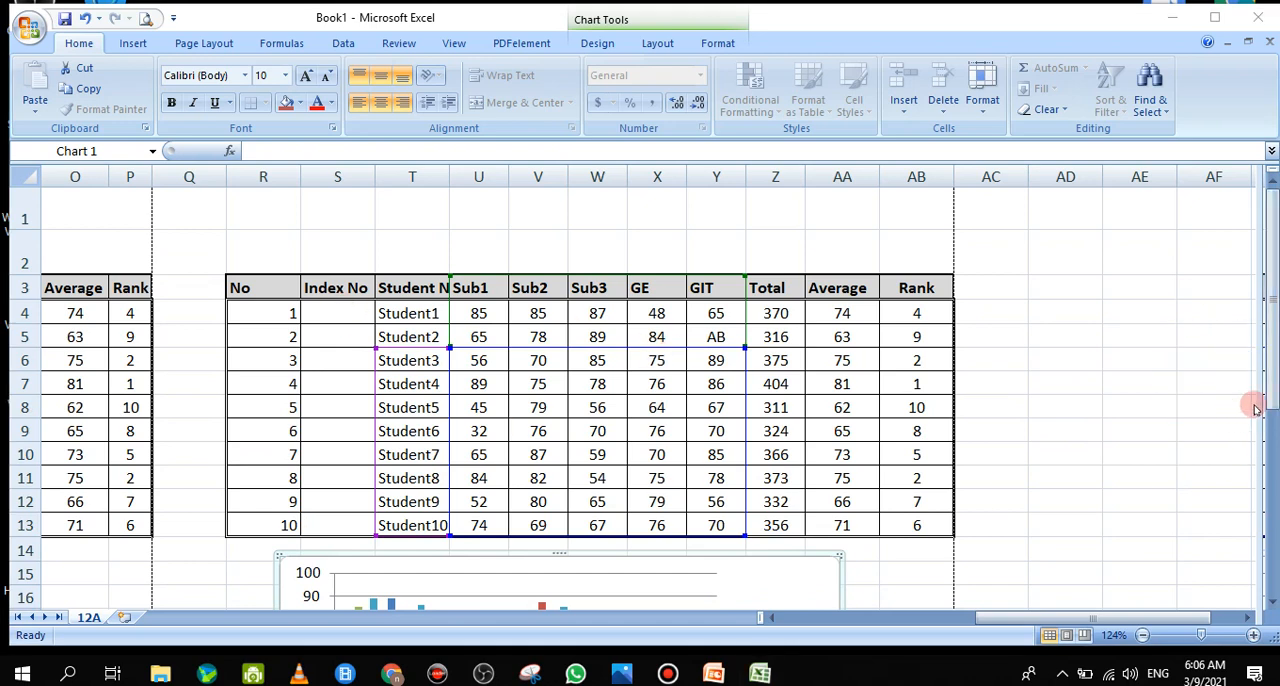
pyautogui.click(1274, 400)
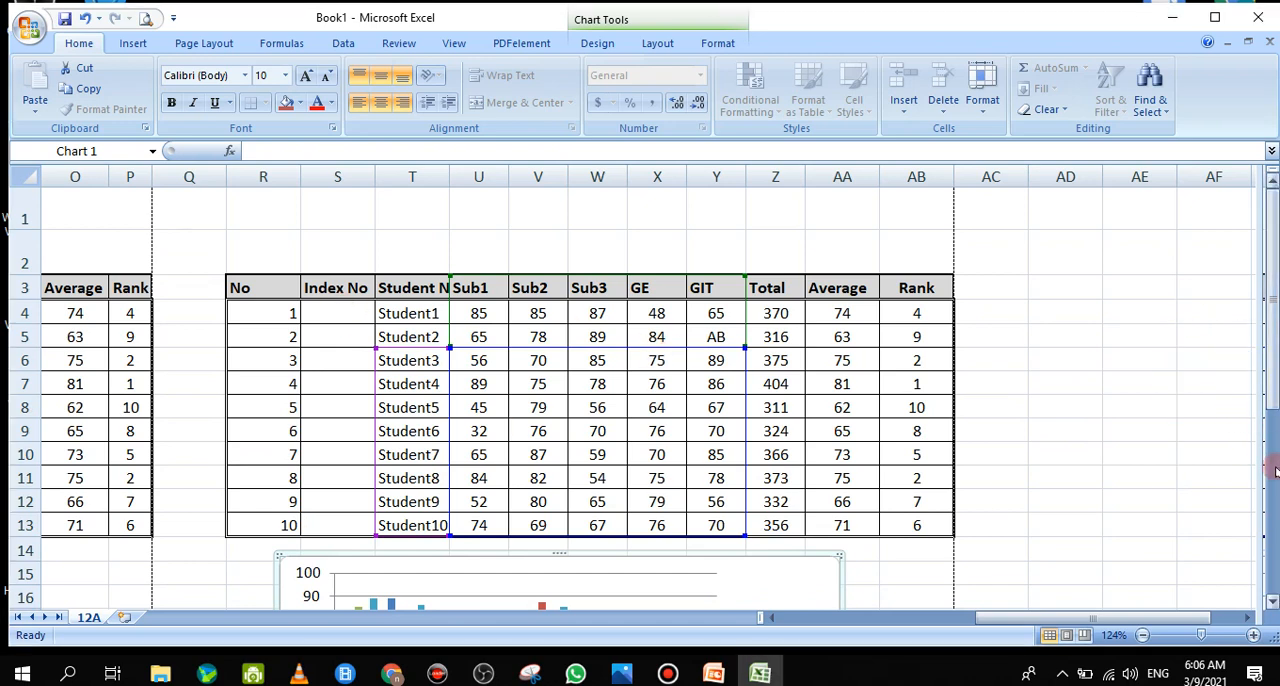
pyautogui.click(416, 333)
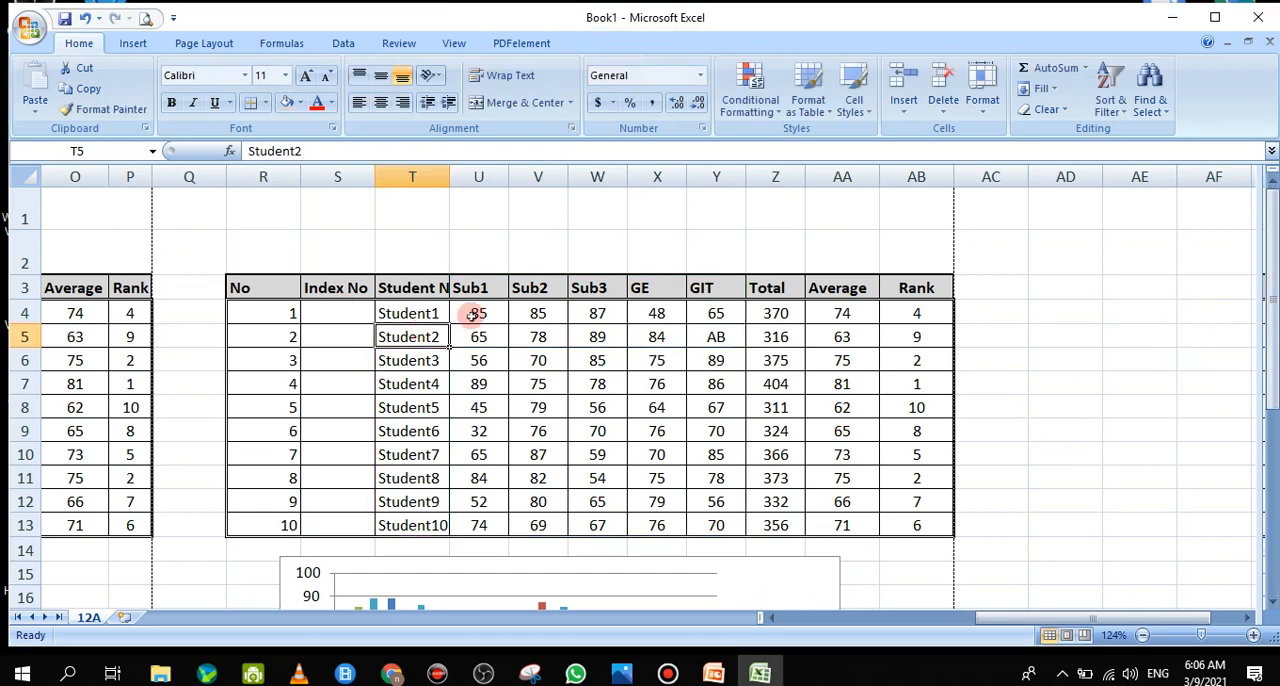
pyautogui.click(590, 556)
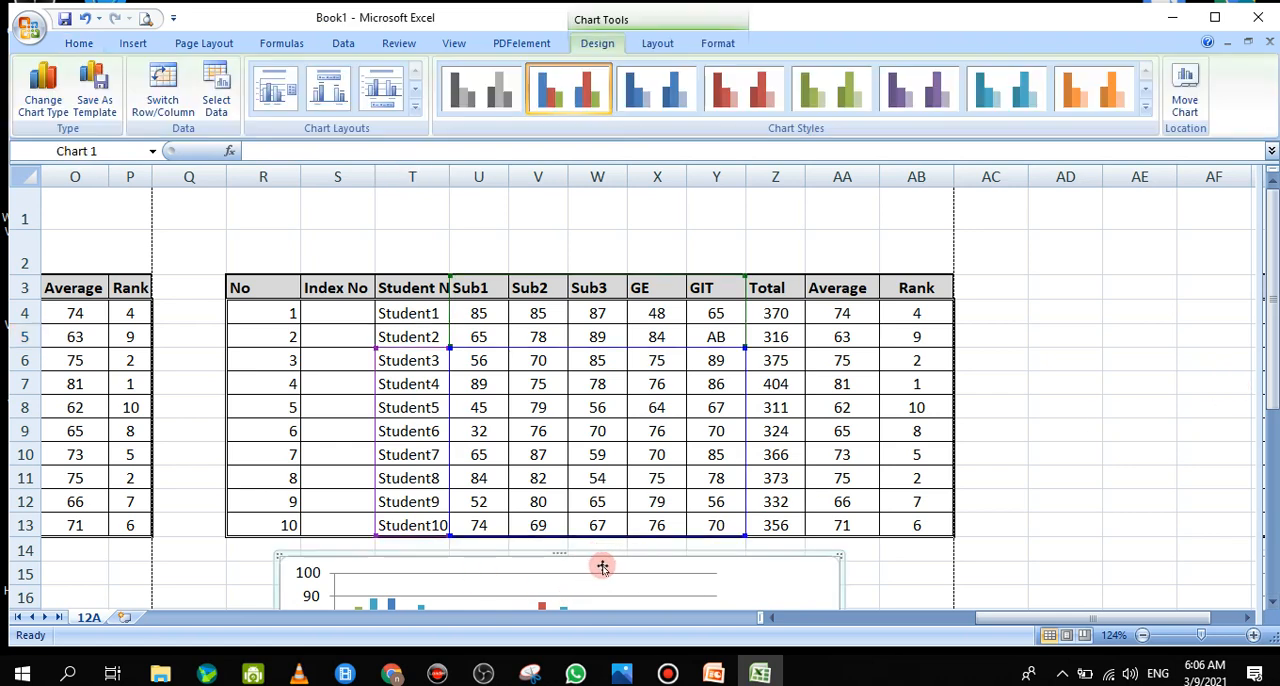
pyautogui.press('Delete')
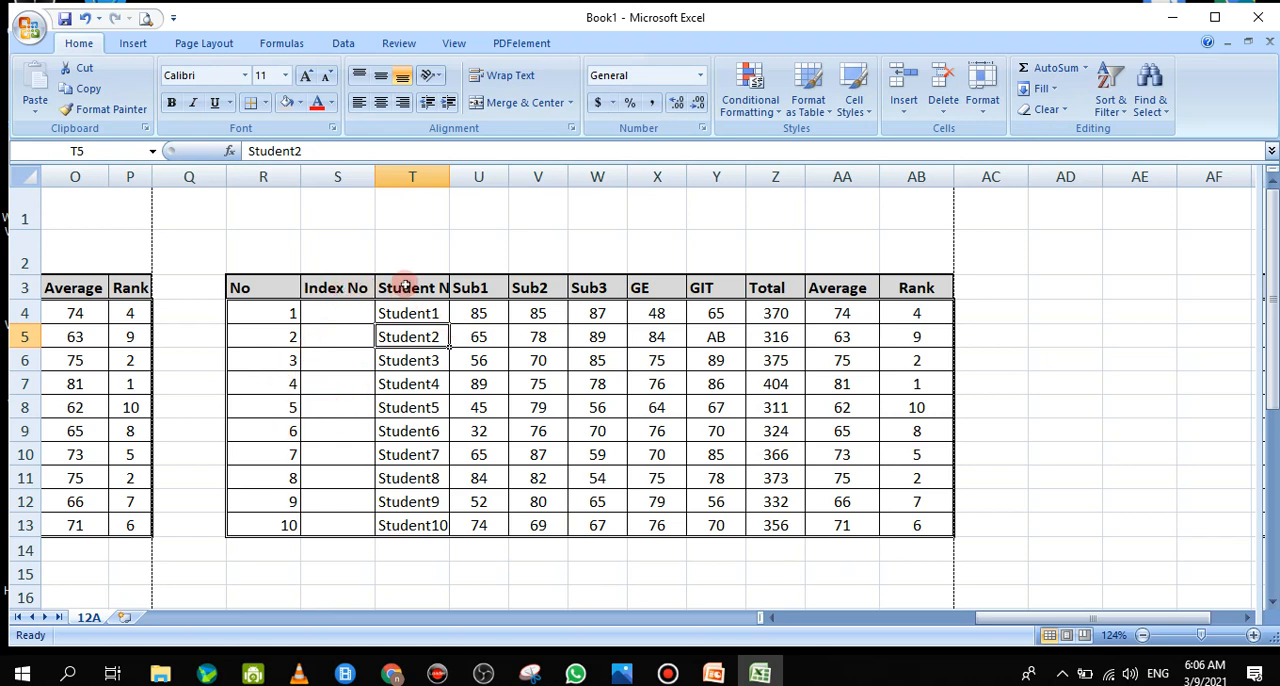
# Insert a new 2-D clustered column chart from the student names and subject marks in T3:Y13
pyautogui.moveTo(404, 287); pyautogui.dragTo(730, 530)
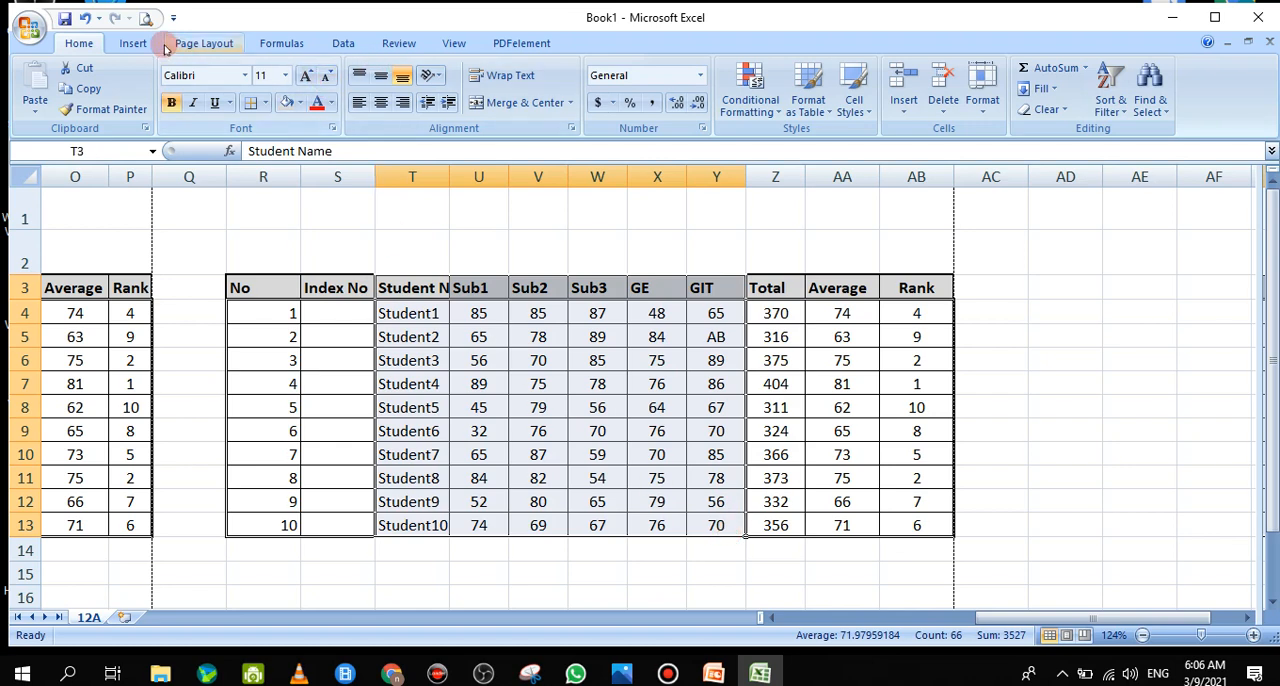
pyautogui.click(133, 42)
pyautogui.click(314, 88)
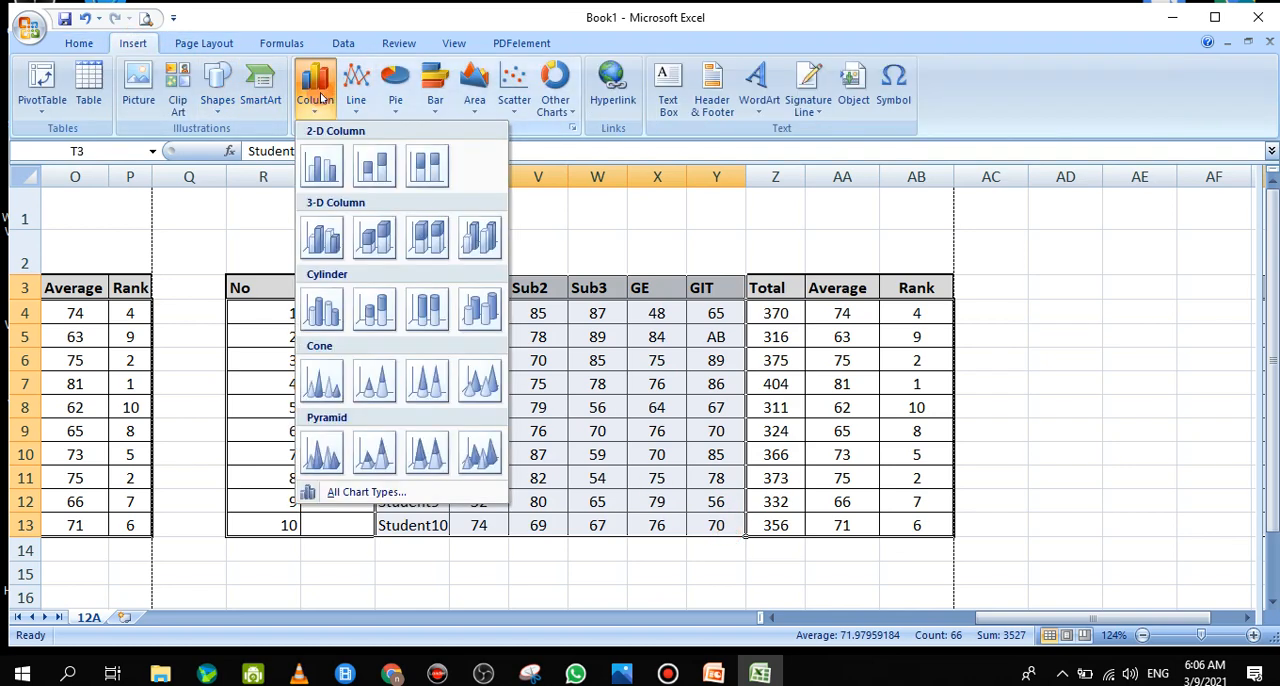
pyautogui.click(328, 175)
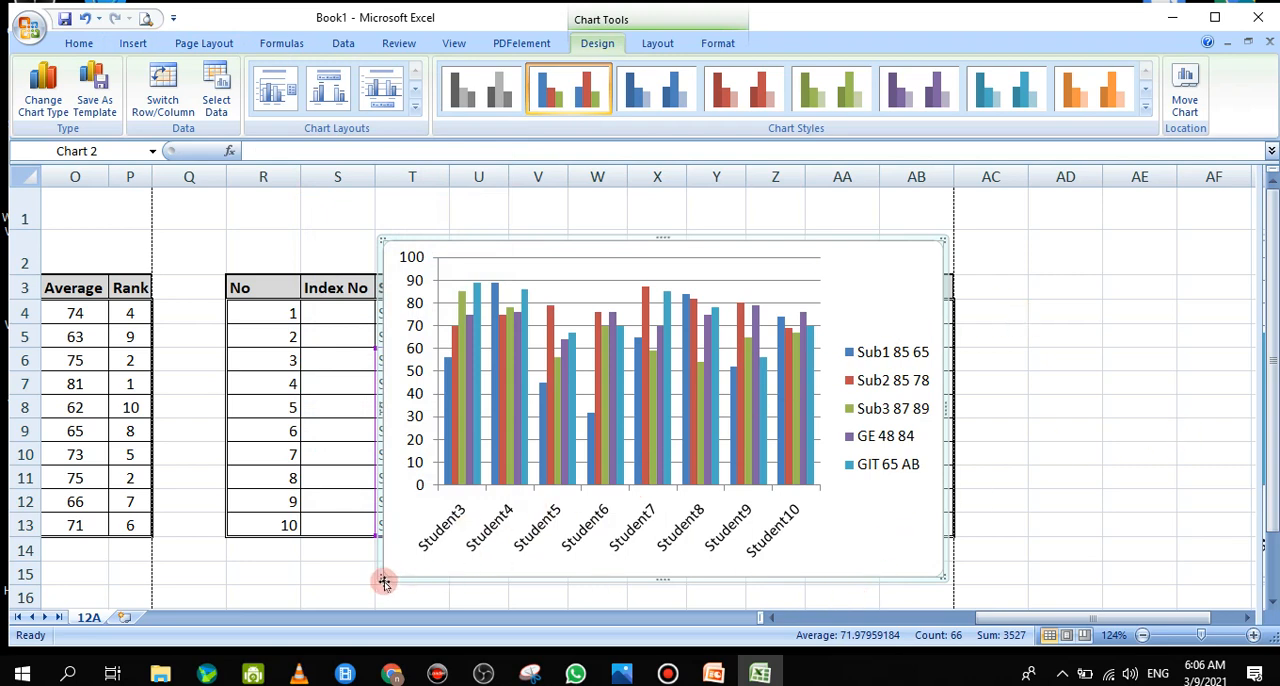
# Enlarge the new chart and move it below the copied table, into the rows from 15 down
pyautogui.moveTo(383, 580); pyautogui.dragTo(244, 600)
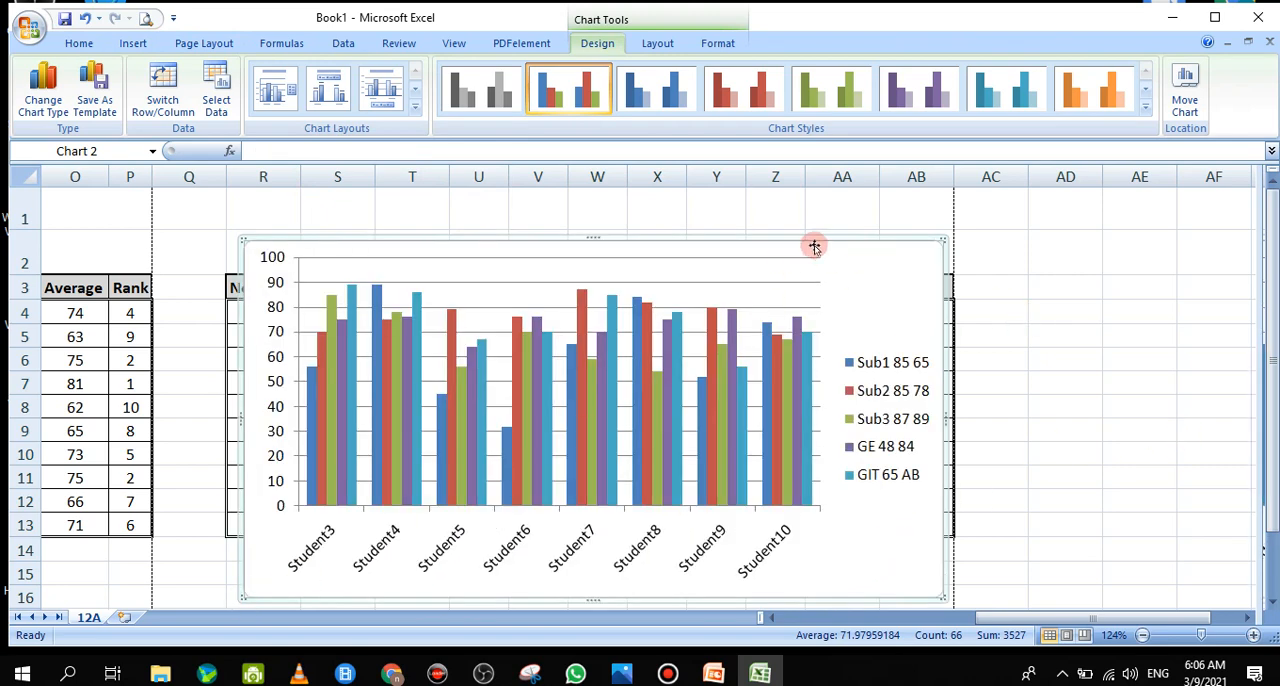
pyautogui.moveTo(594, 240); pyautogui.dragTo(606, 204)
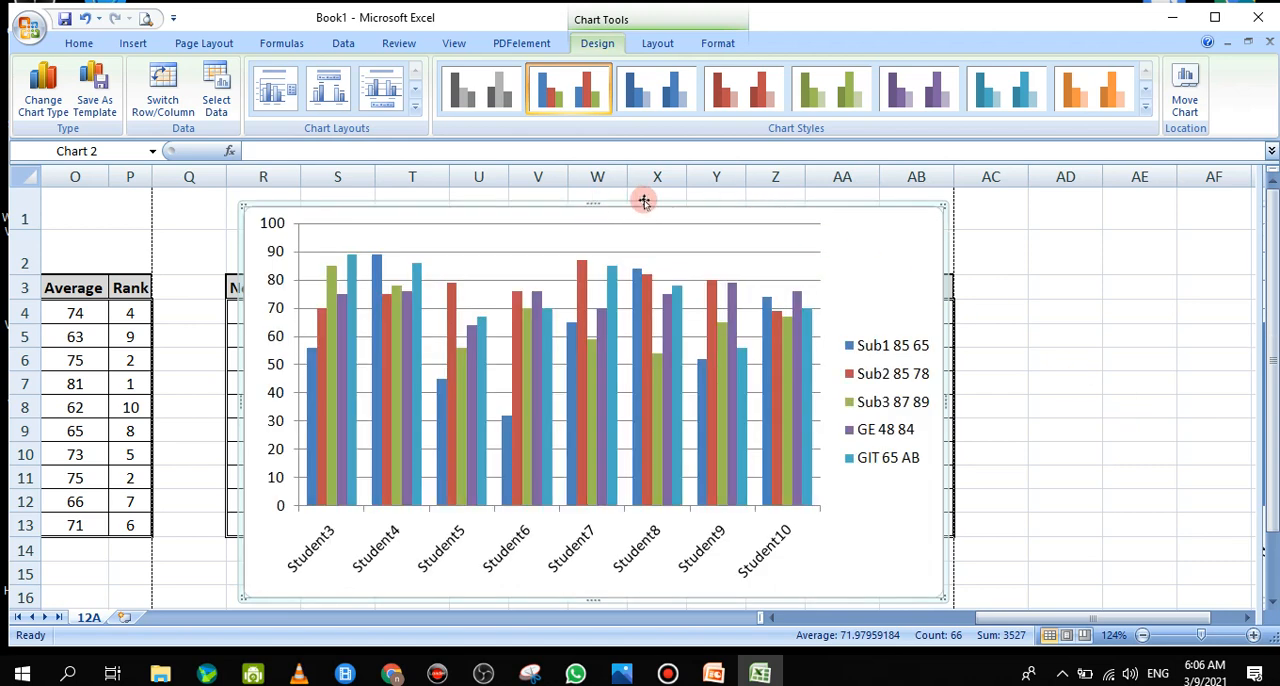
pyautogui.moveTo(676, 207); pyautogui.dragTo(840, 460)
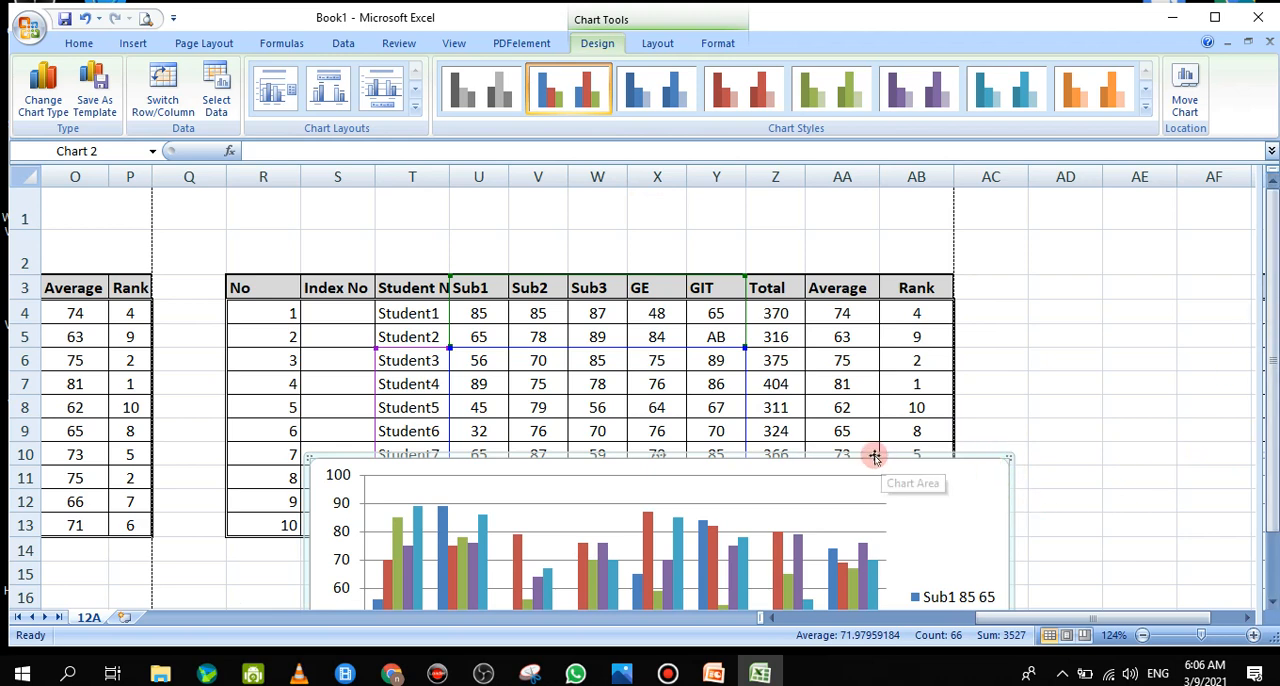
pyautogui.moveTo(872, 455); pyautogui.dragTo(790, 347)
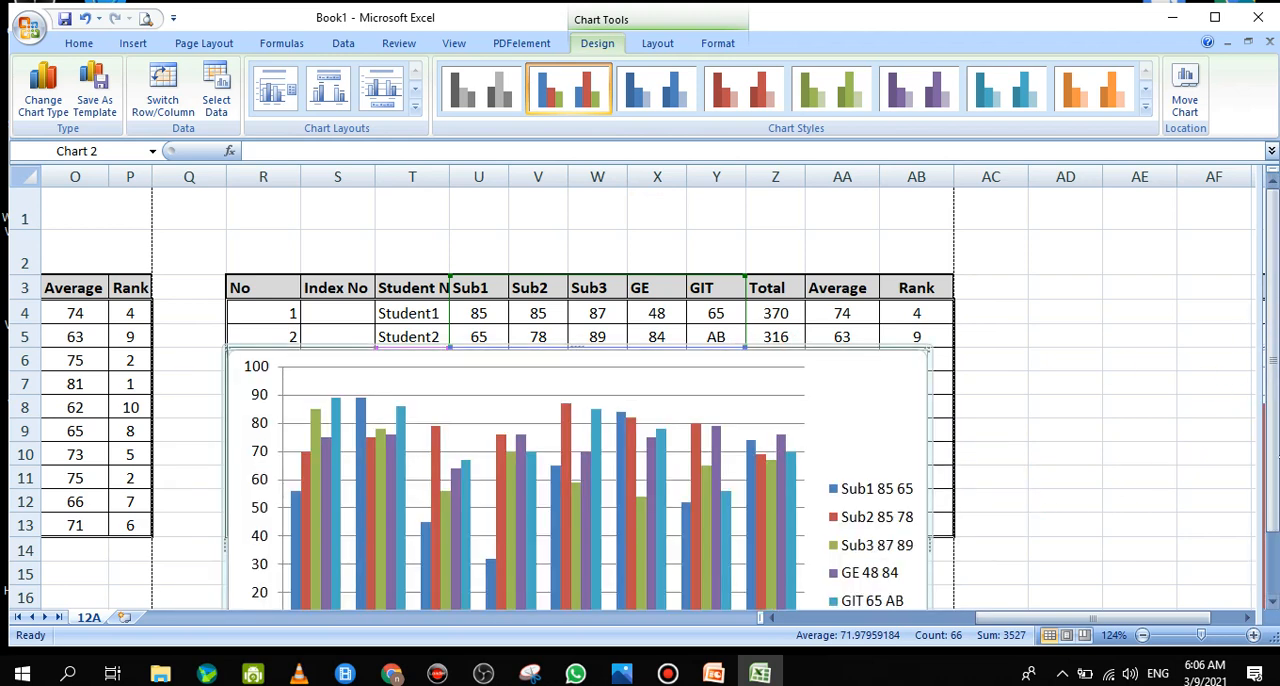
pyautogui.moveTo(1270, 470); pyautogui.dragTo(1203, 494)
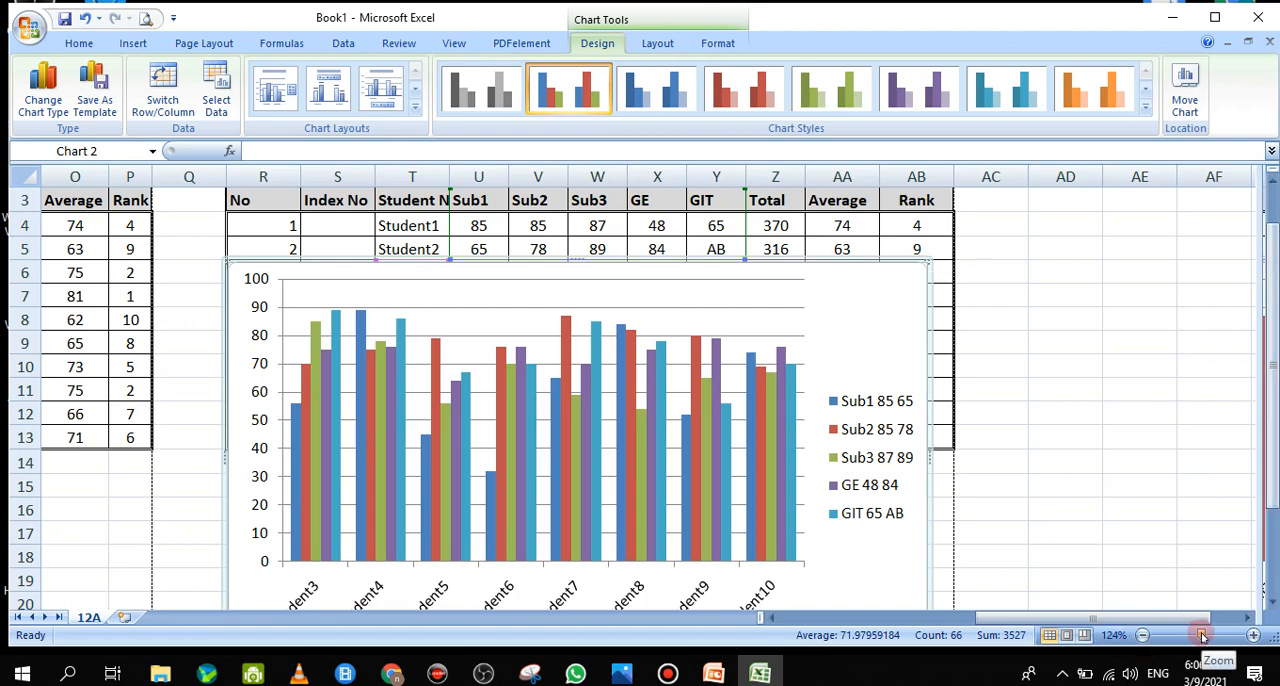
pyautogui.moveTo(1197, 633); pyautogui.dragTo(1176, 634)
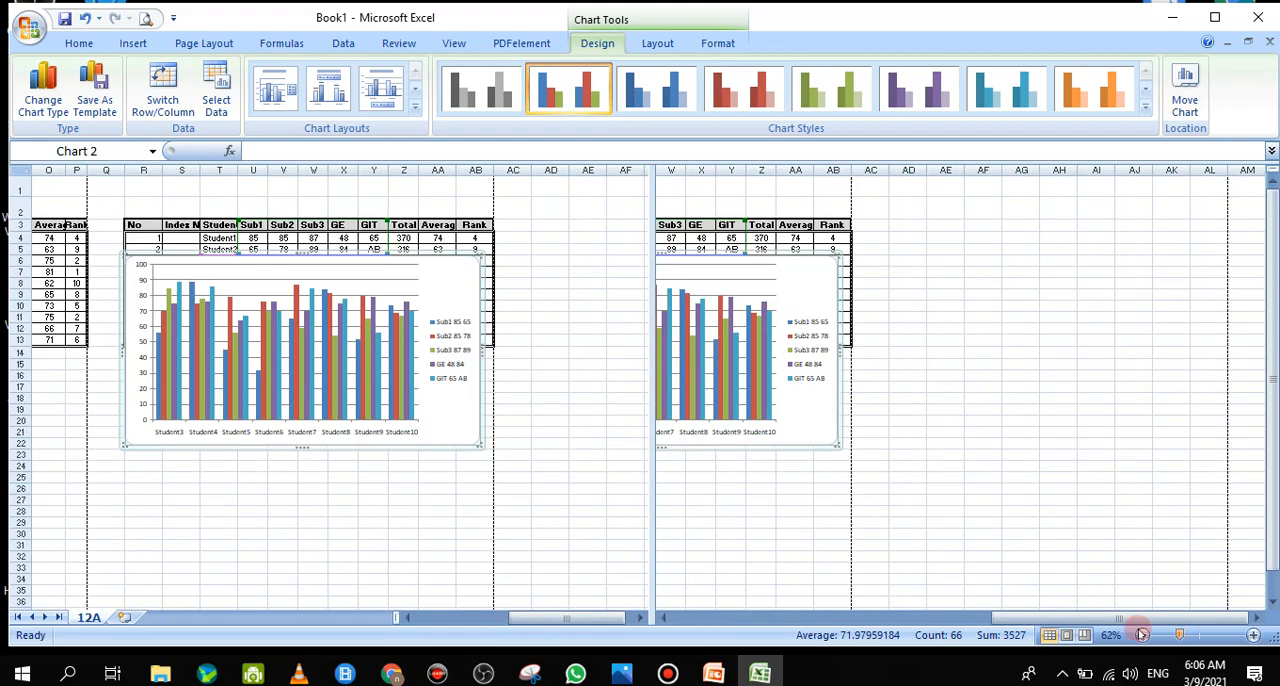
pyautogui.moveTo(356, 240); pyautogui.dragTo(369, 349)
# Try to extend the chart's highlighted name range upward to include Student1 and Student2
pyautogui.moveTo(226, 318); pyautogui.dragTo(208, 243)
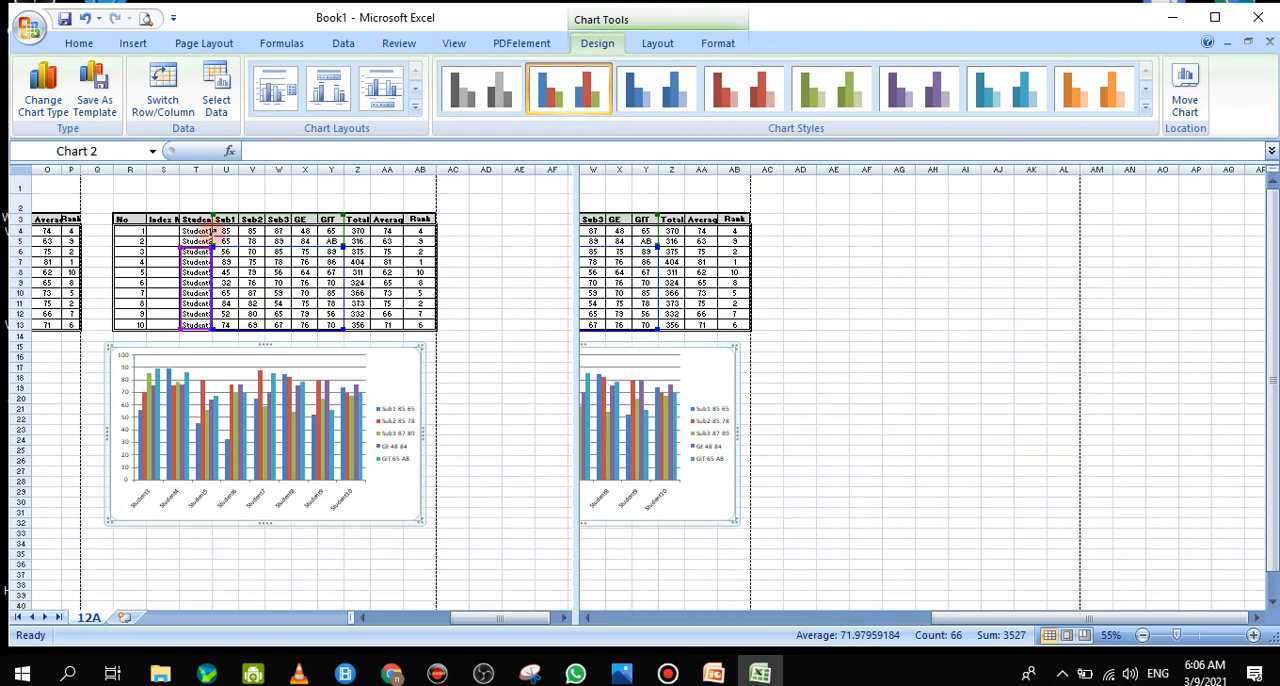
pyautogui.moveTo(213, 231); pyautogui.dragTo(211, 245)
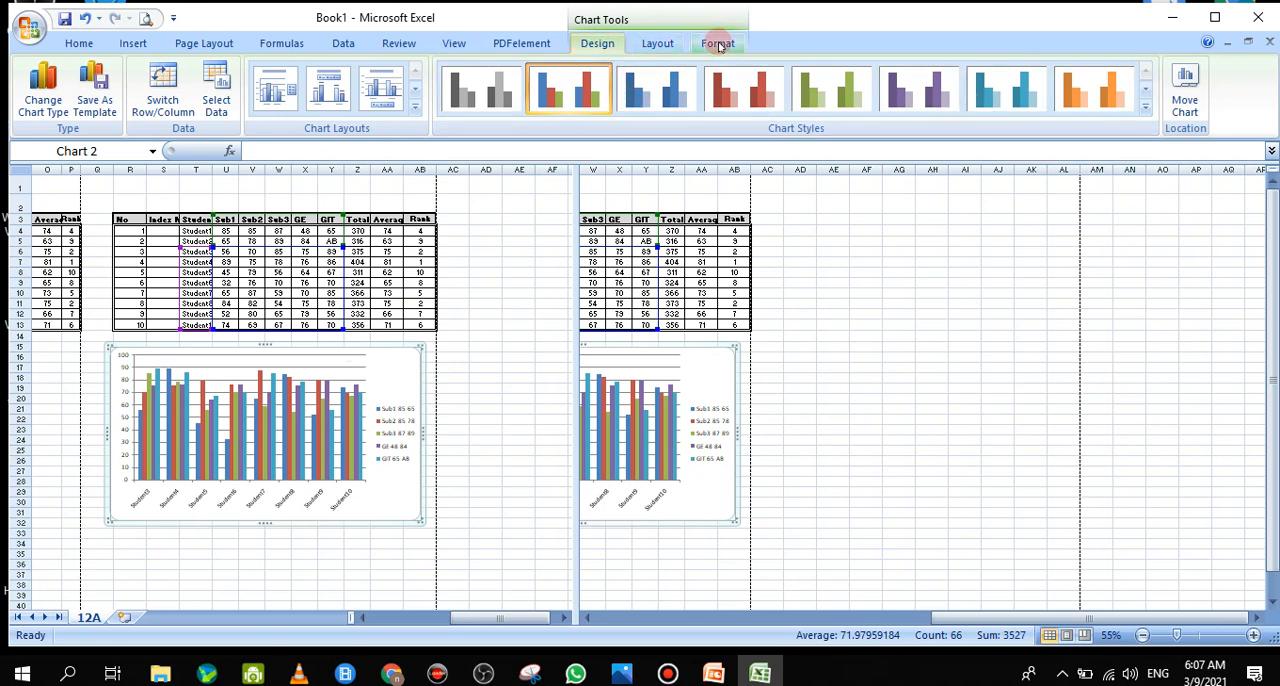
pyautogui.click(659, 44)
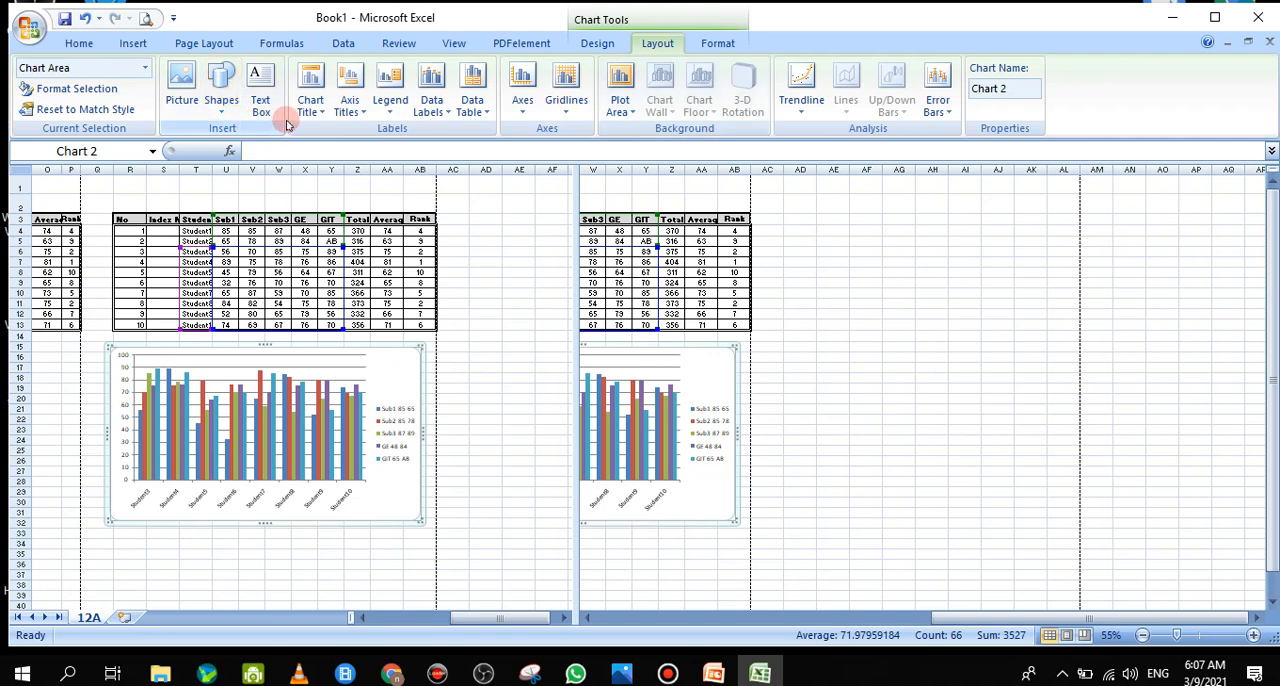
pyautogui.click(597, 44)
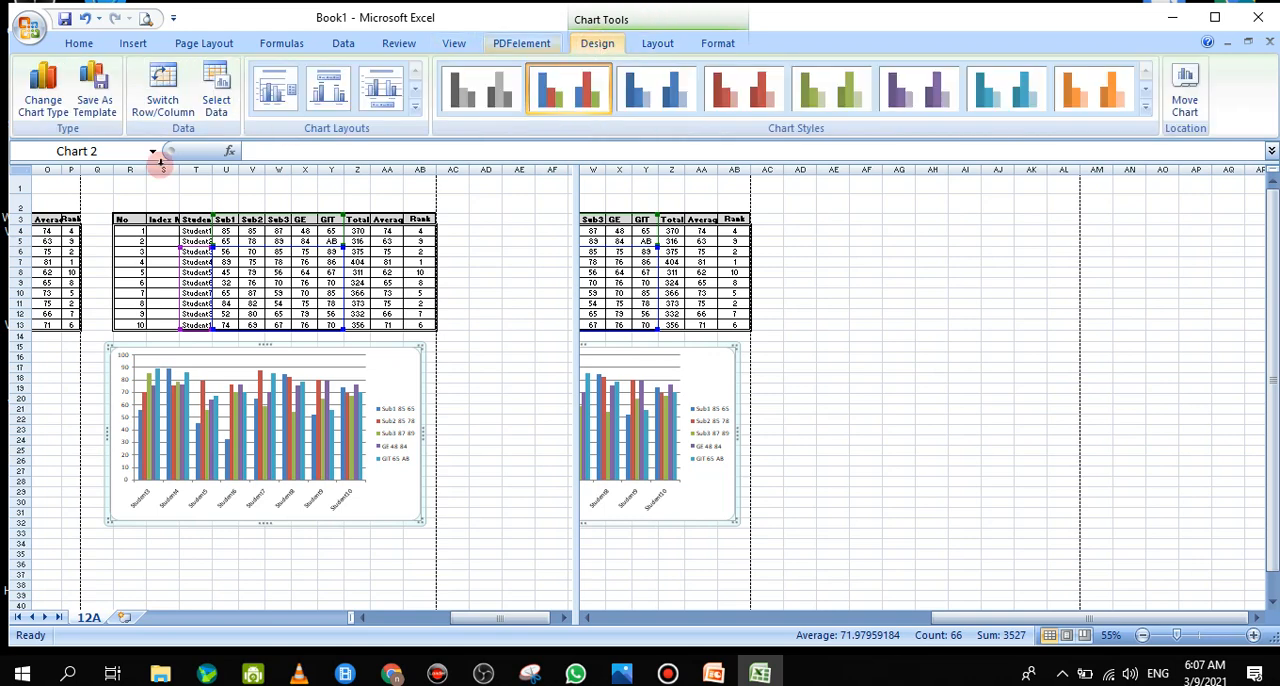
# Set the chart's horizontal axis labels to the student names in T4:T13 through its data source settings
pyautogui.click(220, 98)
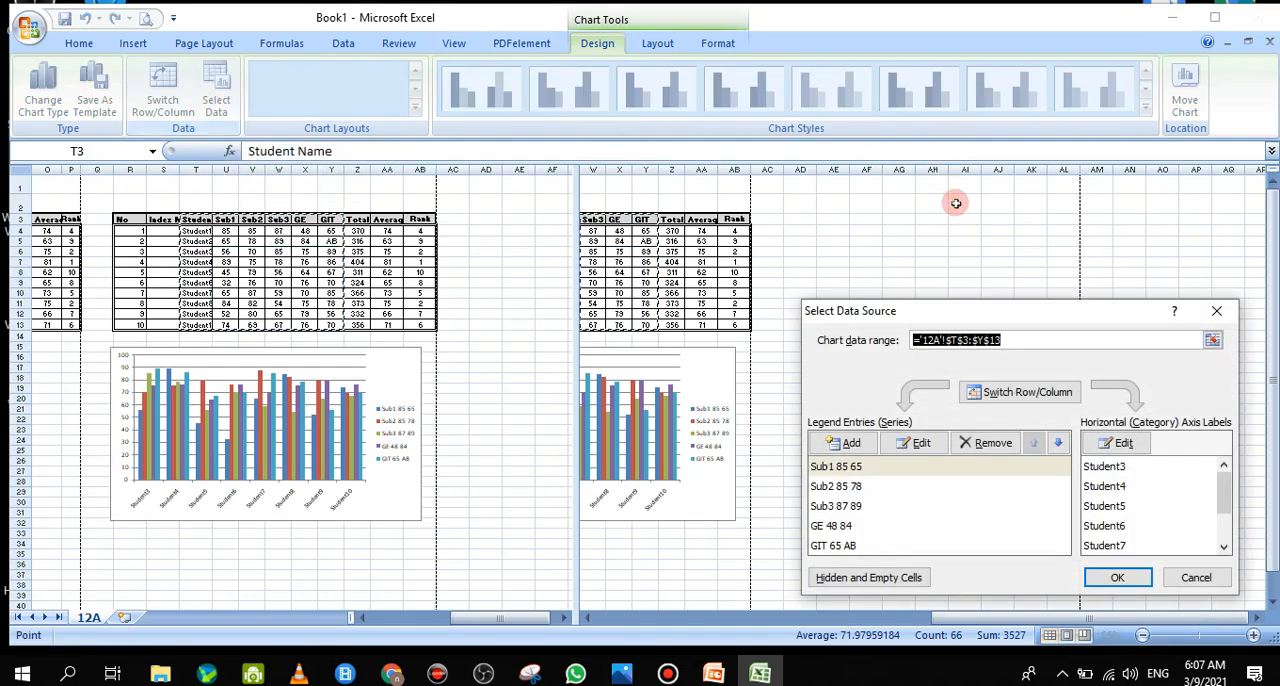
pyautogui.moveTo(995, 303); pyautogui.dragTo(712, 228)
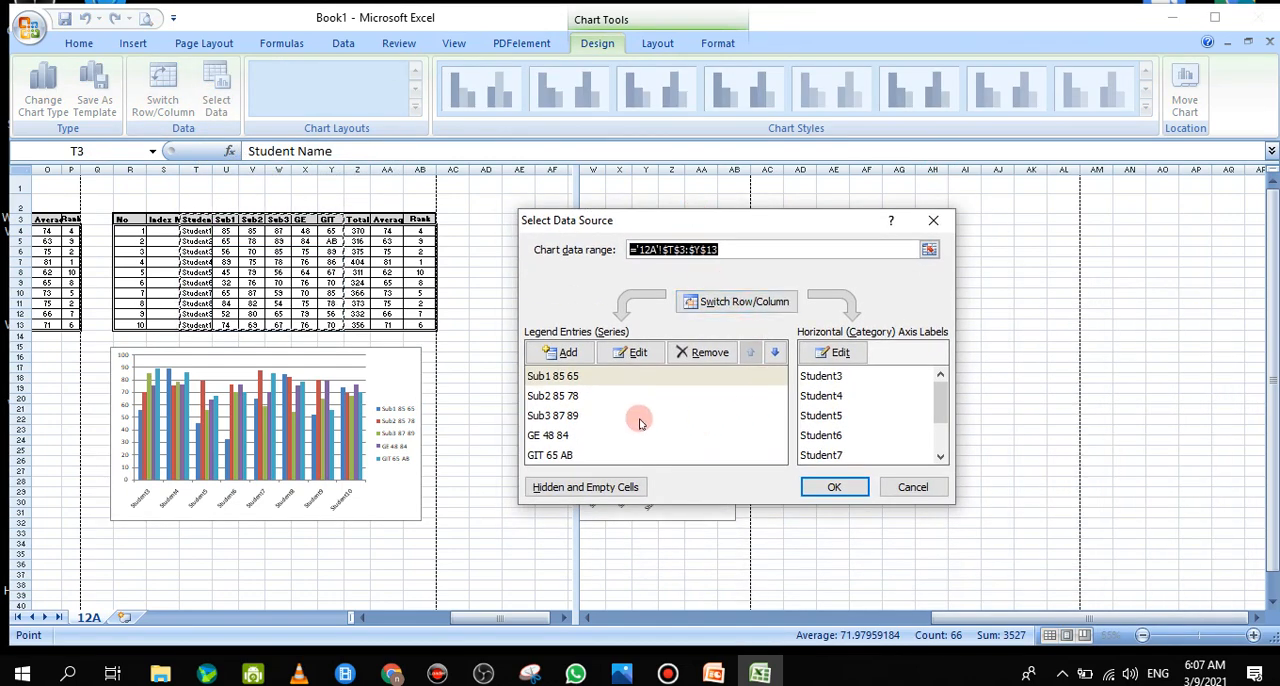
pyautogui.click(928, 251)
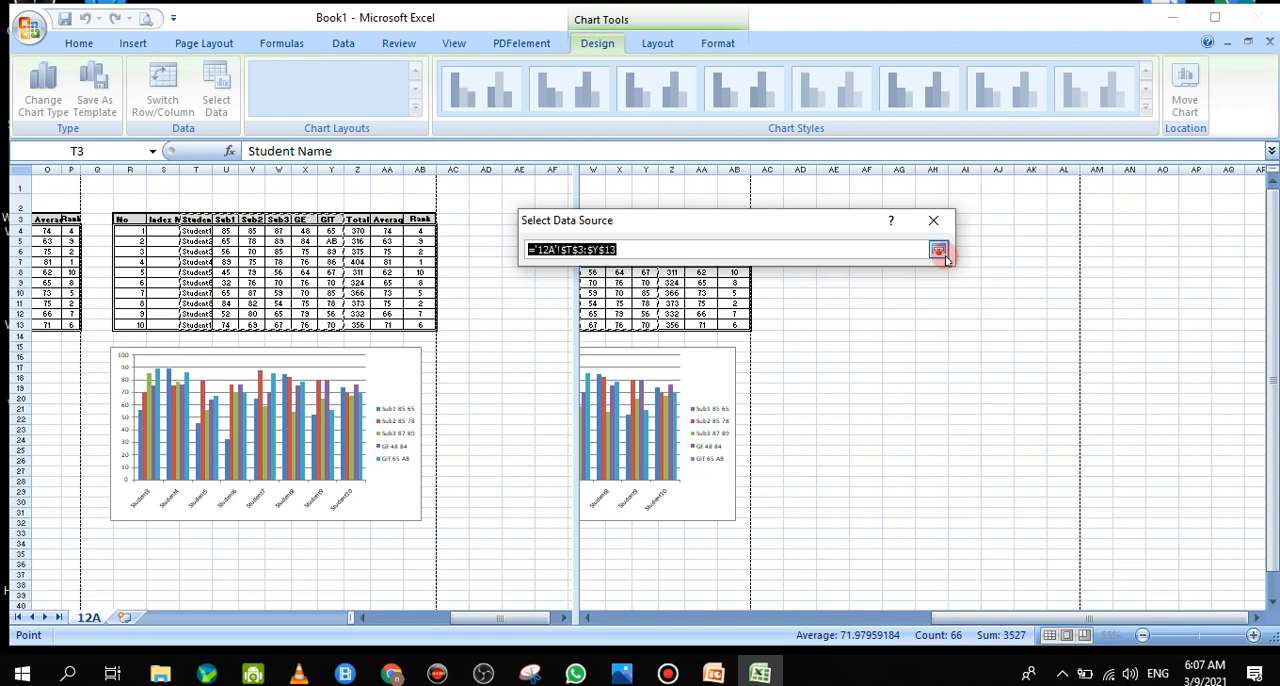
pyautogui.click(938, 252)
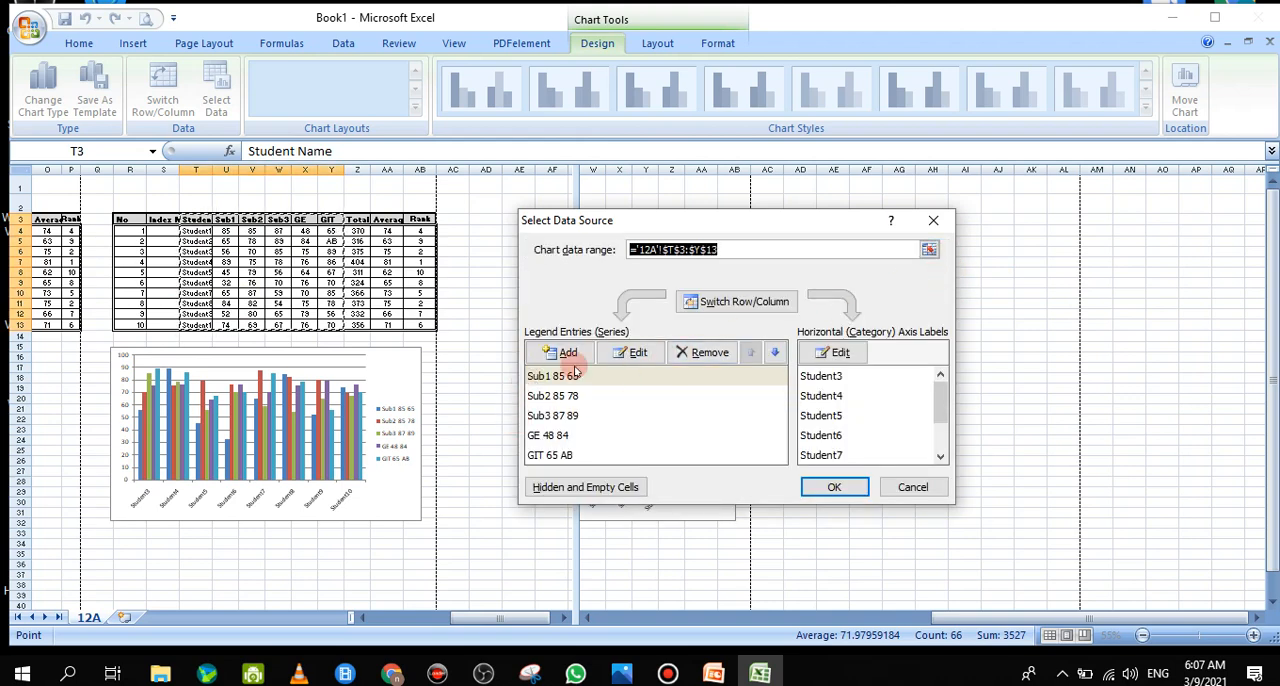
pyautogui.click(828, 376)
pyautogui.click(834, 352)
pyautogui.click(833, 356)
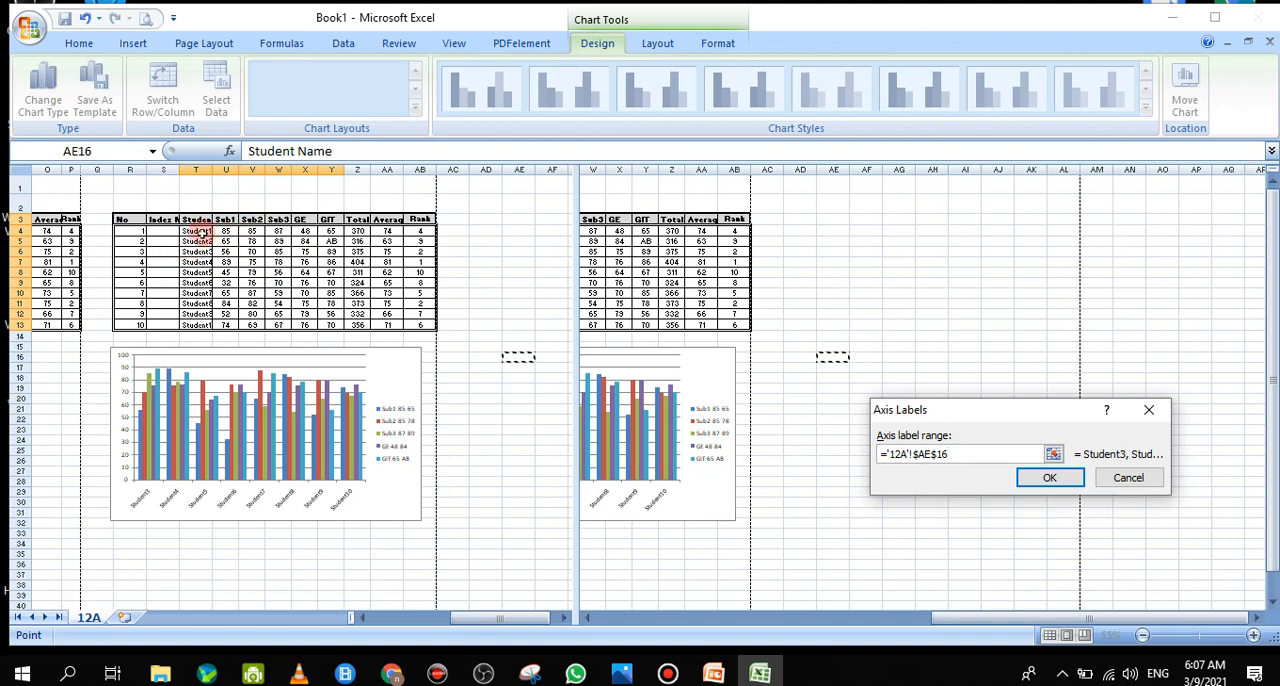
pyautogui.moveTo(200, 231); pyautogui.dragTo(203, 326)
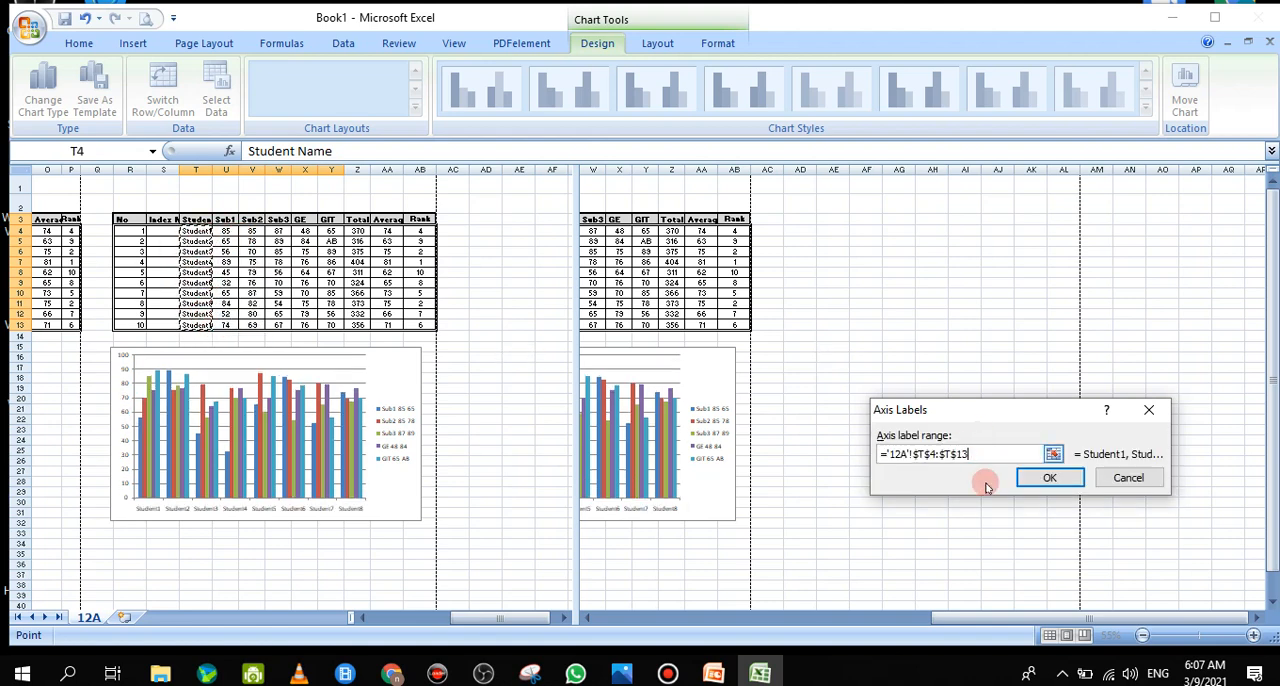
pyautogui.click(1063, 483)
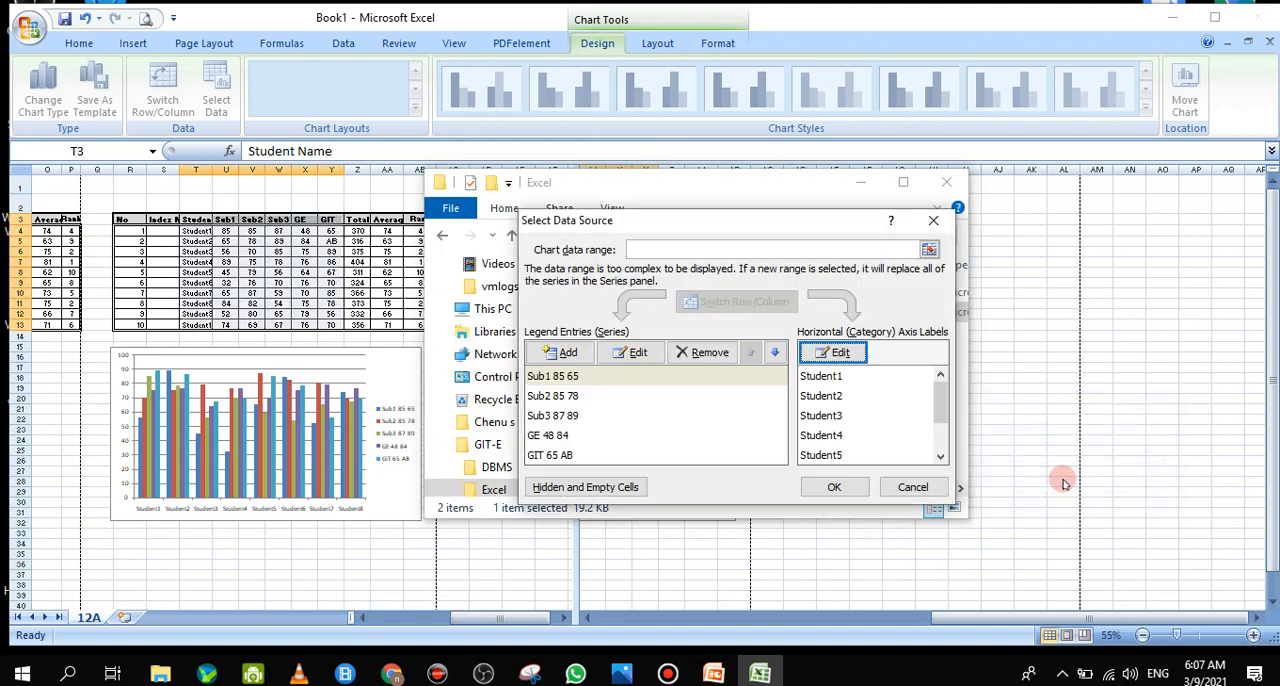
# Try to set the chart's Sub2 series name to the subject headers in U3:Y3 through the data source settings
pyautogui.click(543, 396)
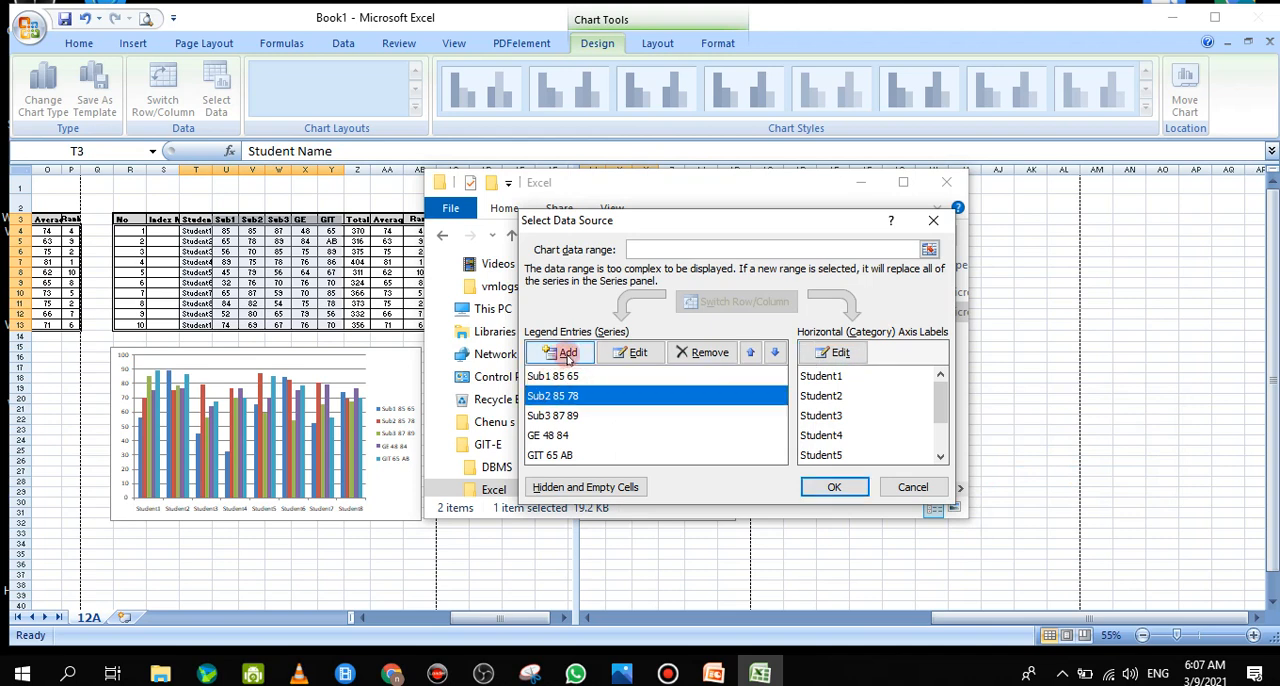
pyautogui.click(626, 353)
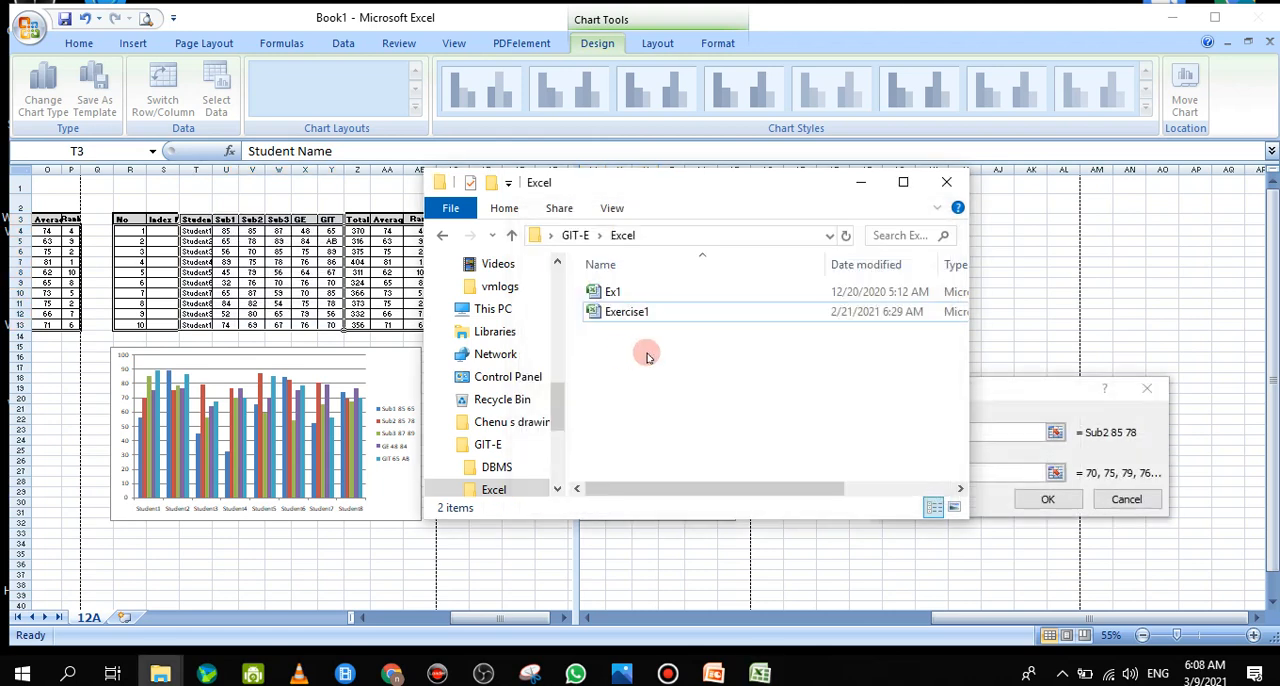
pyautogui.moveTo(1028, 390); pyautogui.dragTo(1059, 300)
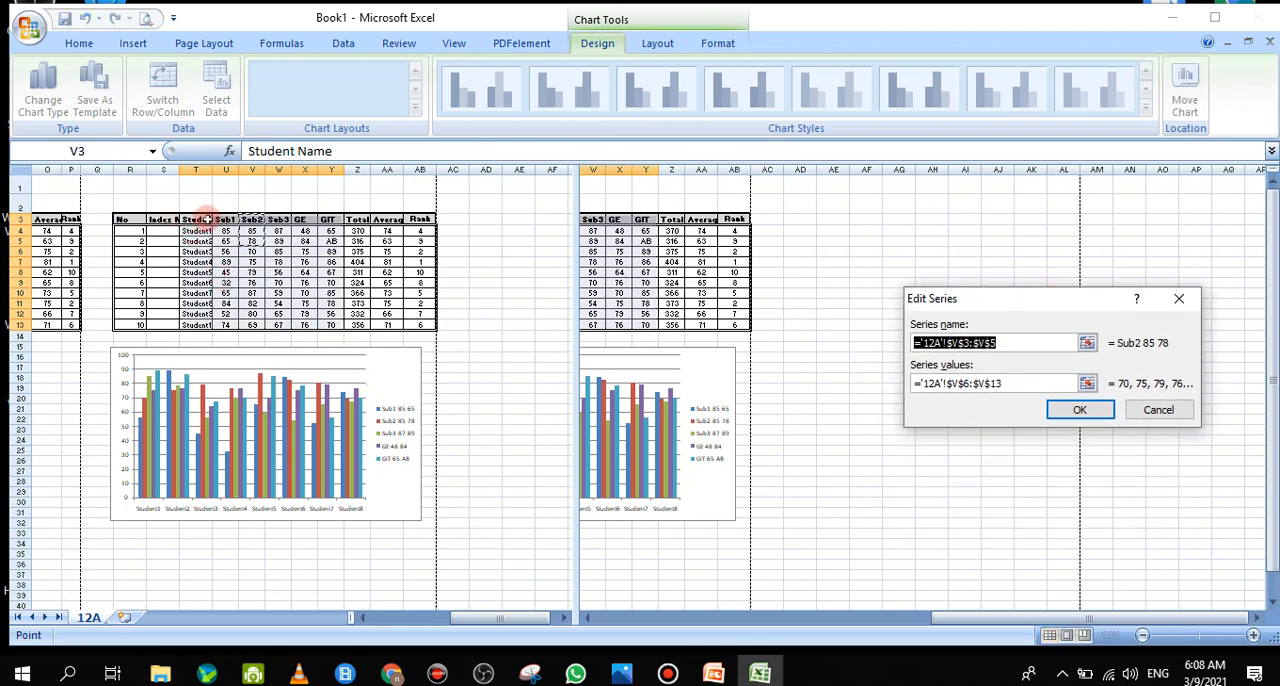
pyautogui.moveTo(198, 219); pyautogui.dragTo(250, 220)
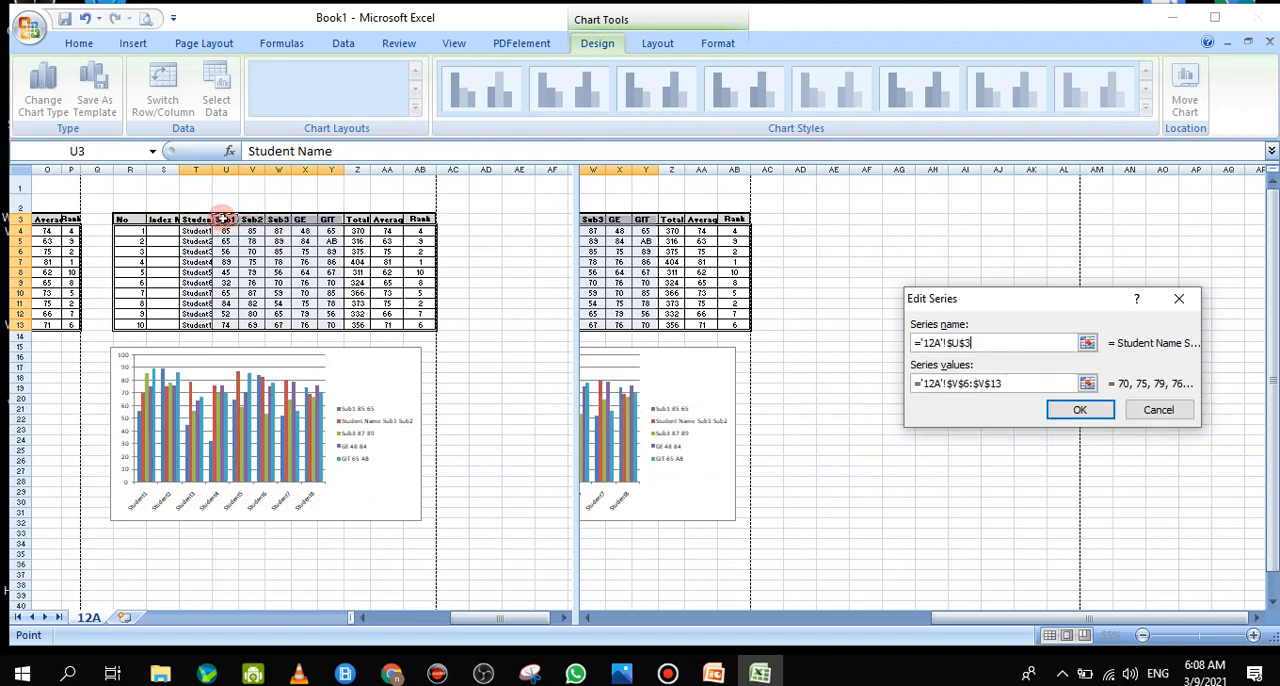
pyautogui.moveTo(222, 219); pyautogui.dragTo(328, 222)
pyautogui.click(328, 222)
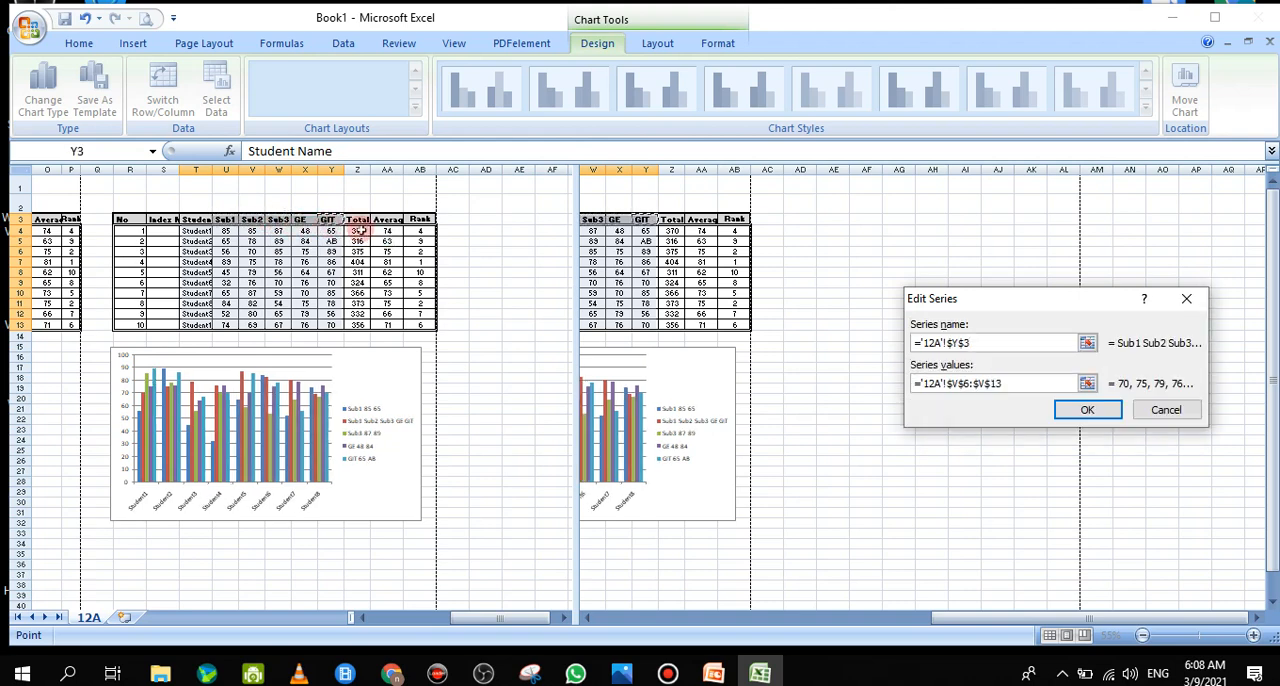
pyautogui.click(1087, 411)
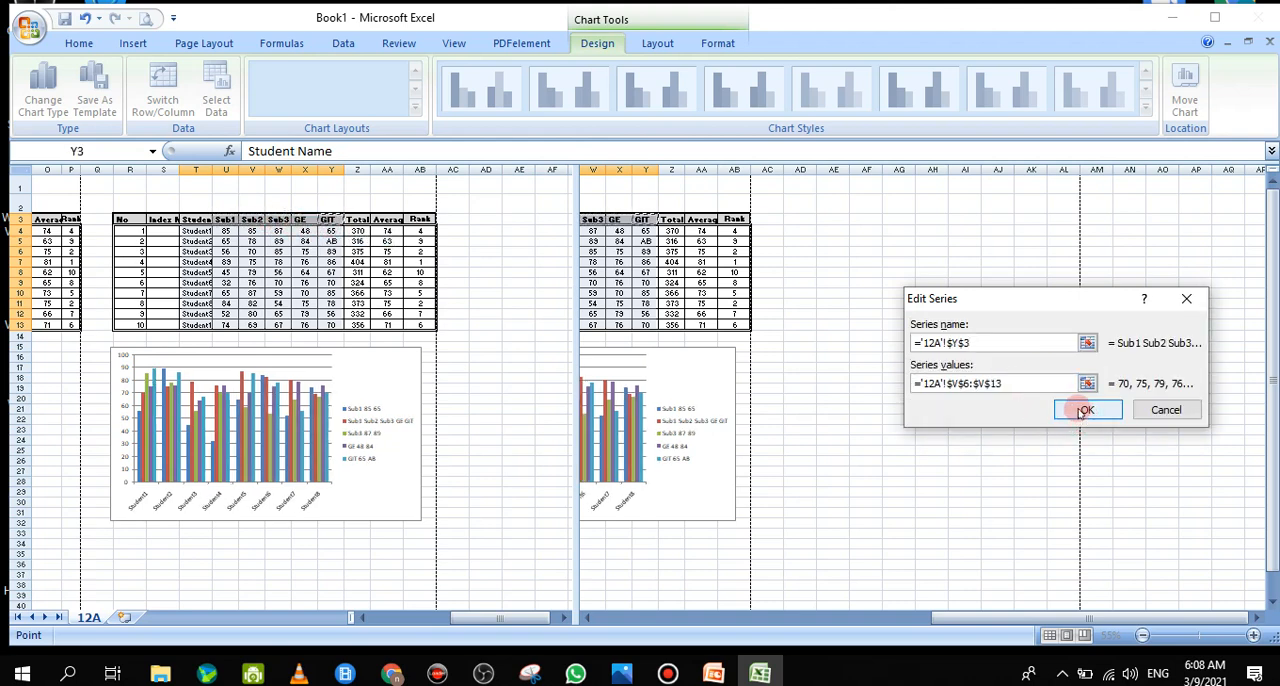
# Try to append the marks in U4:Y13 to the Sub2 series values after V6:V13, joined with a plus sign
pyautogui.click(913, 385)
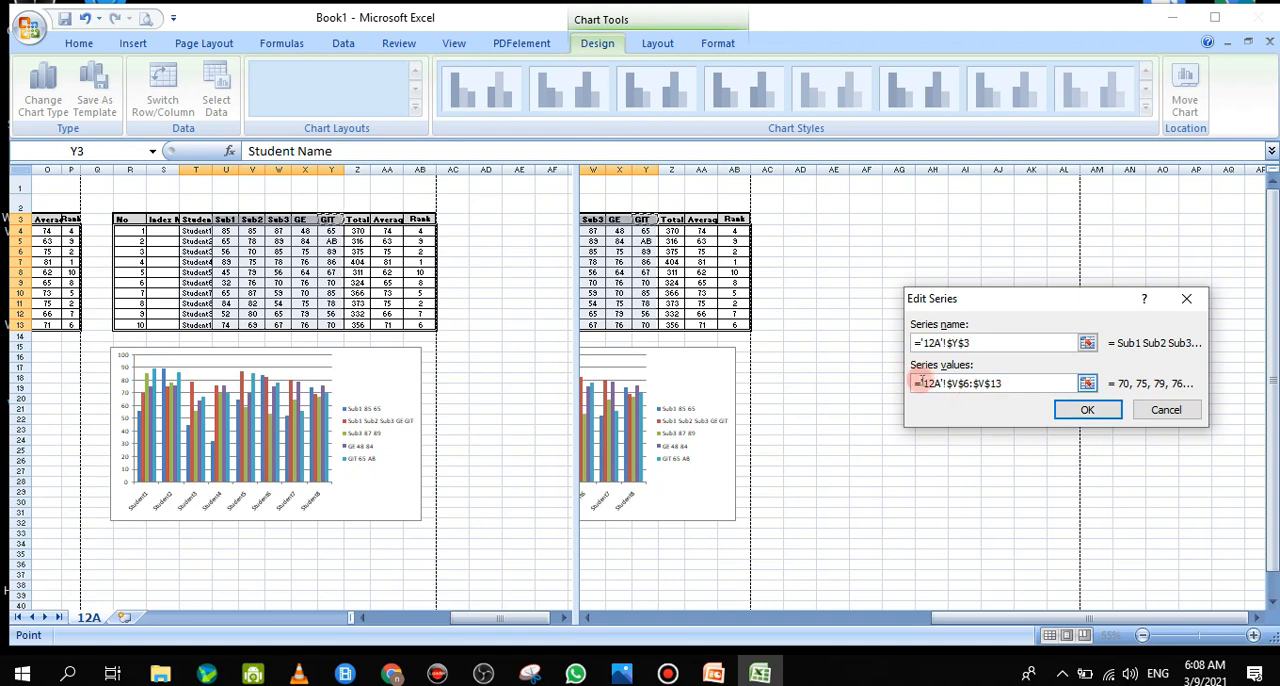
pyautogui.moveTo(917, 383); pyautogui.dragTo(1016, 383)
pyautogui.click(1000, 383)
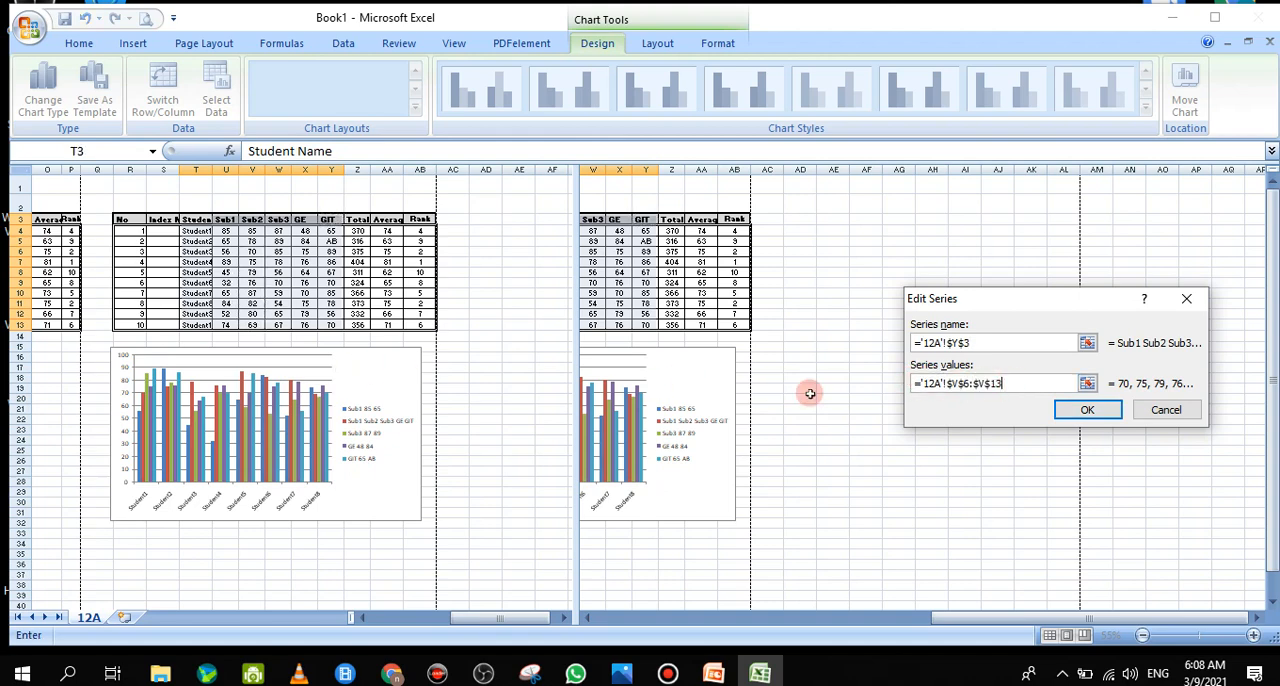
pyautogui.click(1087, 383)
pyautogui.write('+')
pyautogui.click(1091, 383)
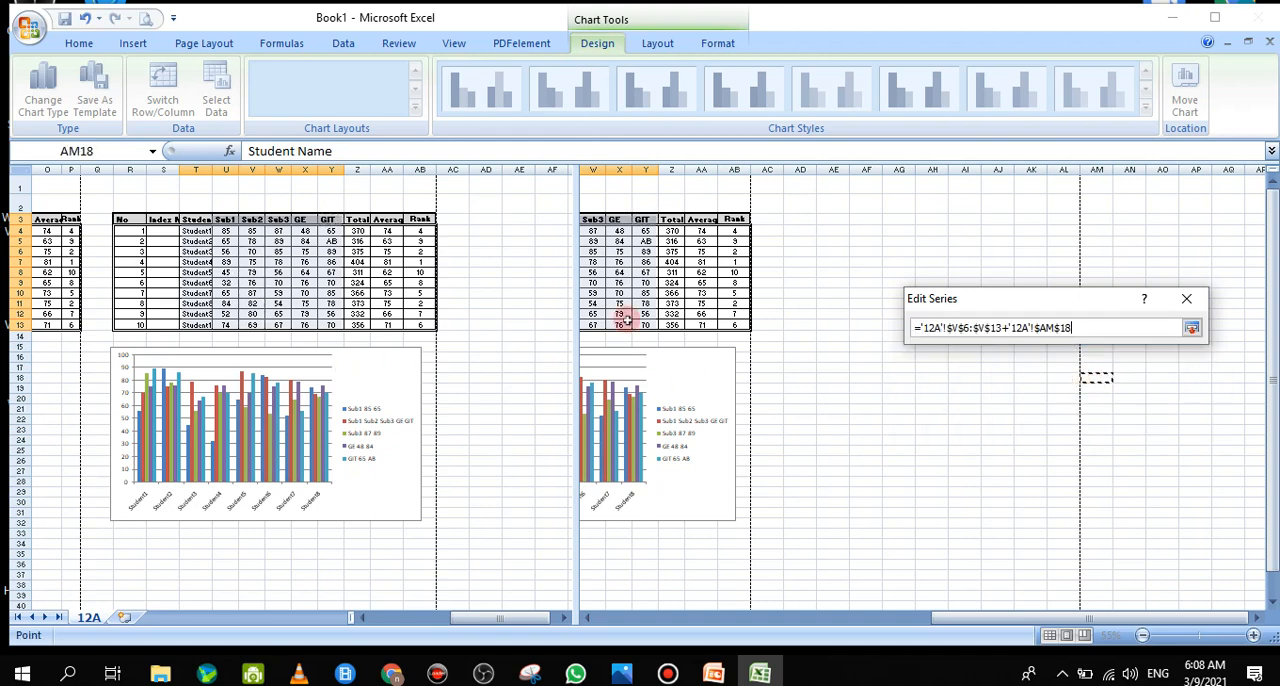
pyautogui.moveTo(224, 234); pyautogui.dragTo(326, 325)
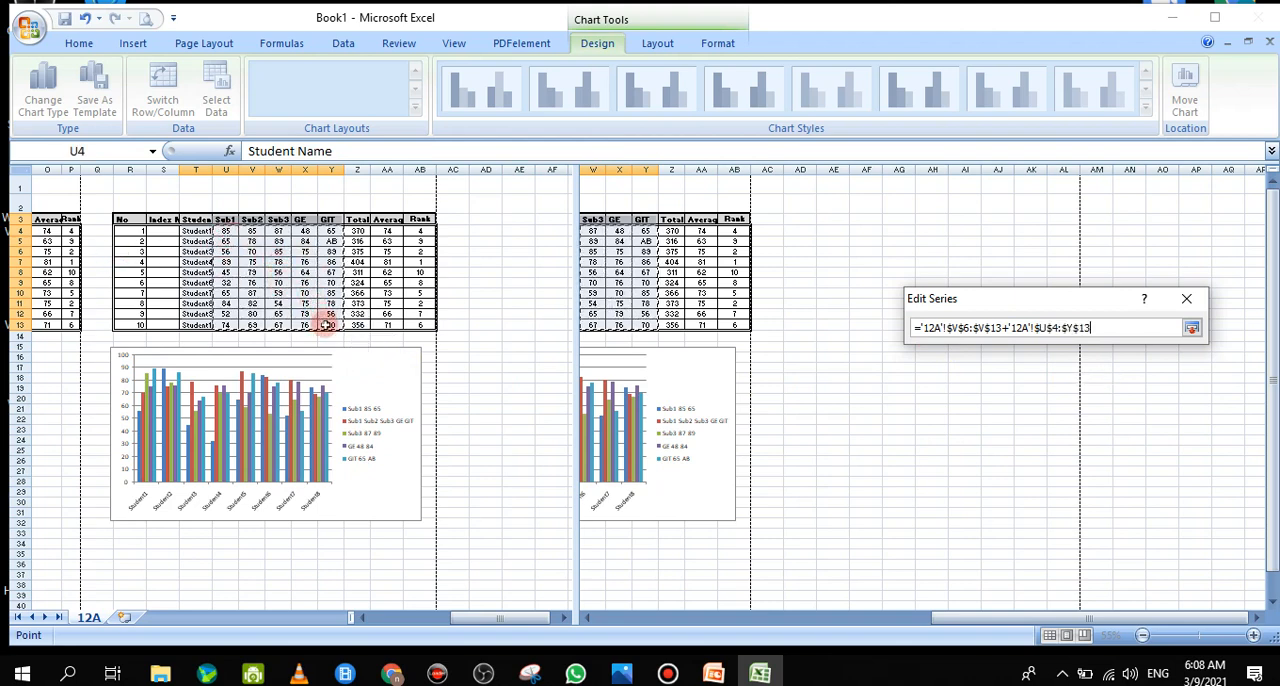
pyautogui.click(1192, 328)
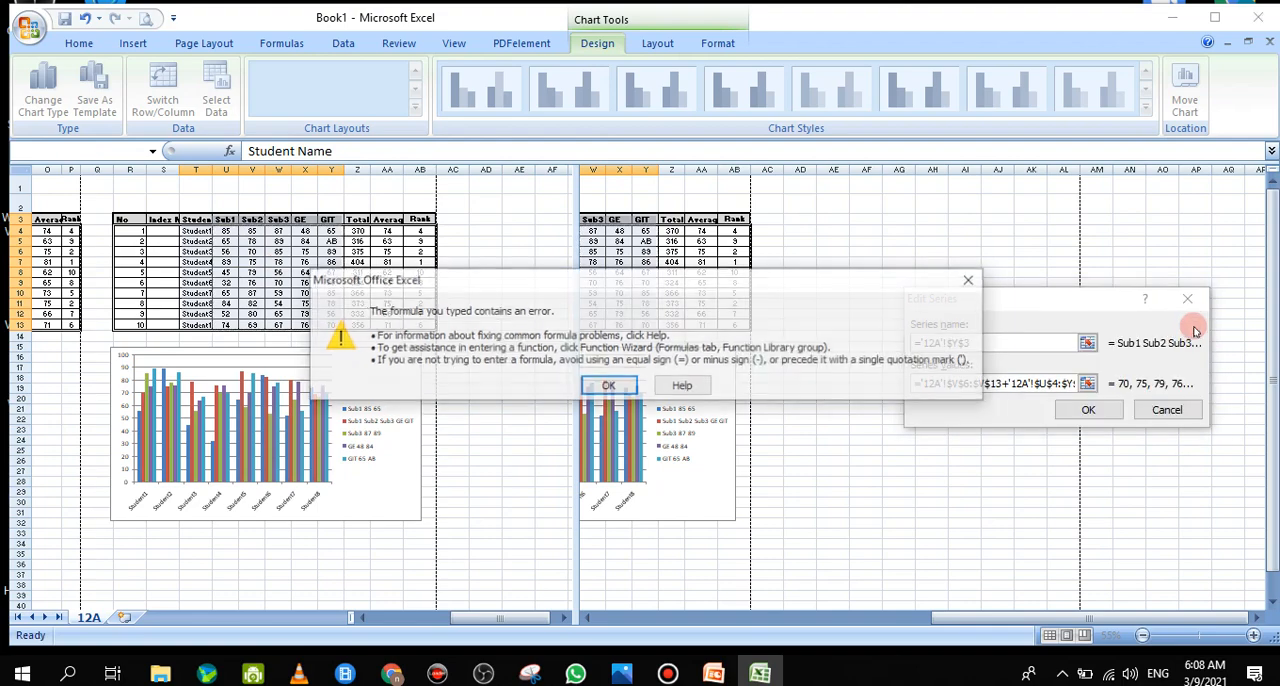
pyautogui.click(606, 388)
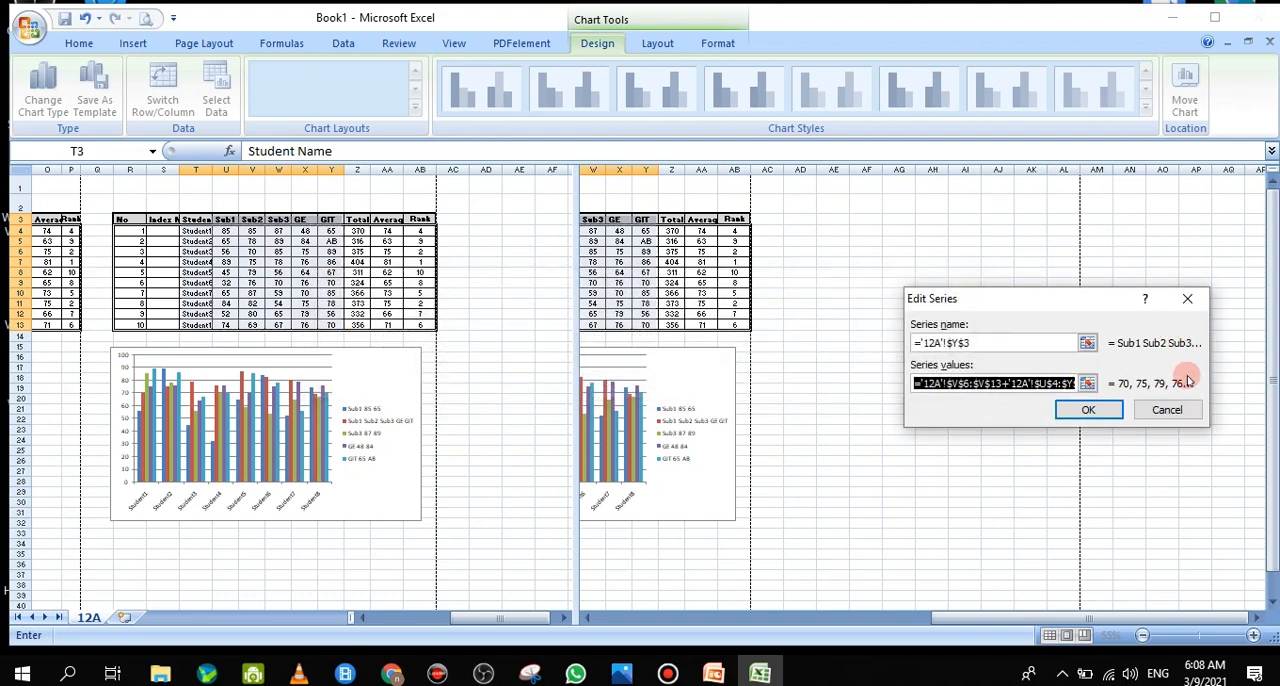
pyautogui.click(1060, 410)
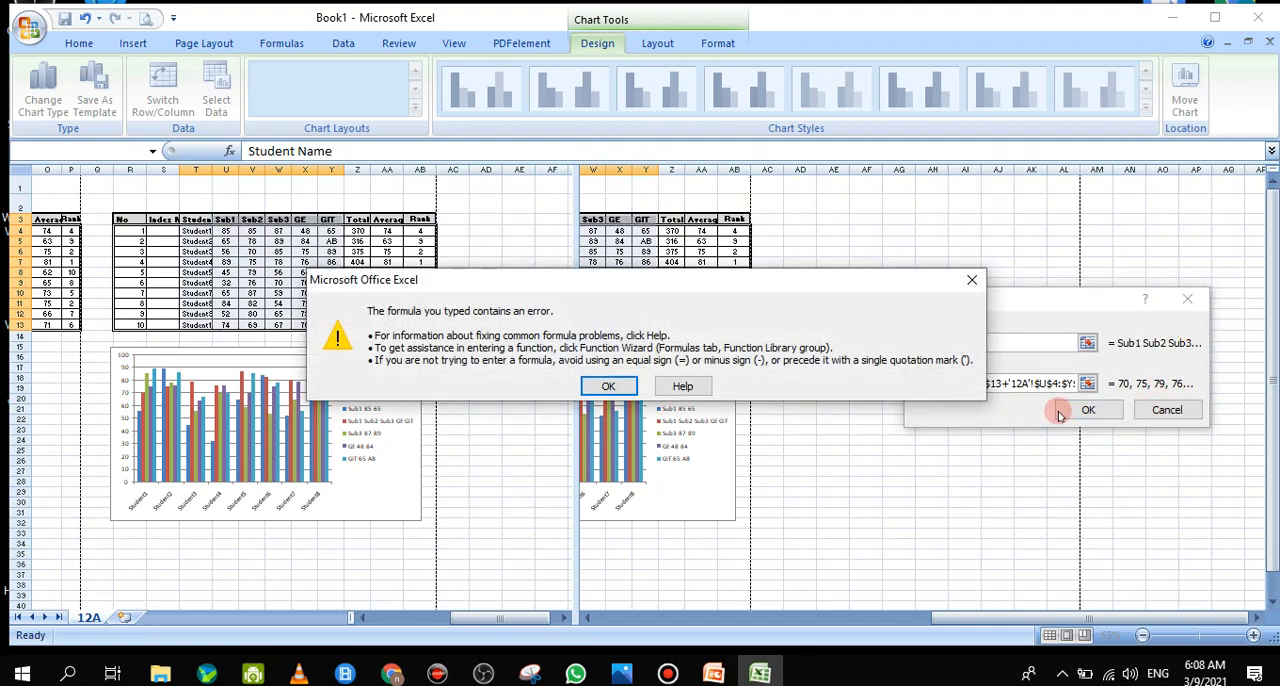
pyautogui.click(971, 280)
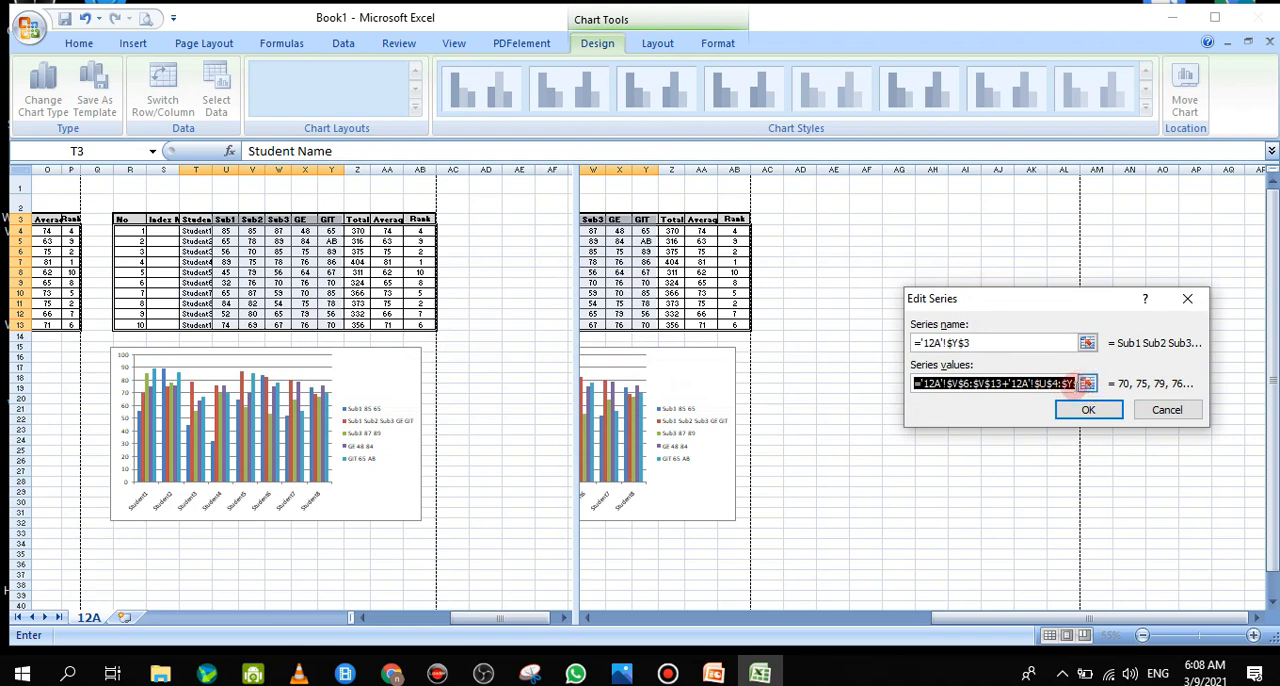
# Try to replace the Sub2 series values with the marks range U4:Y13, and discard the data source changes
pyautogui.click(1087, 384)
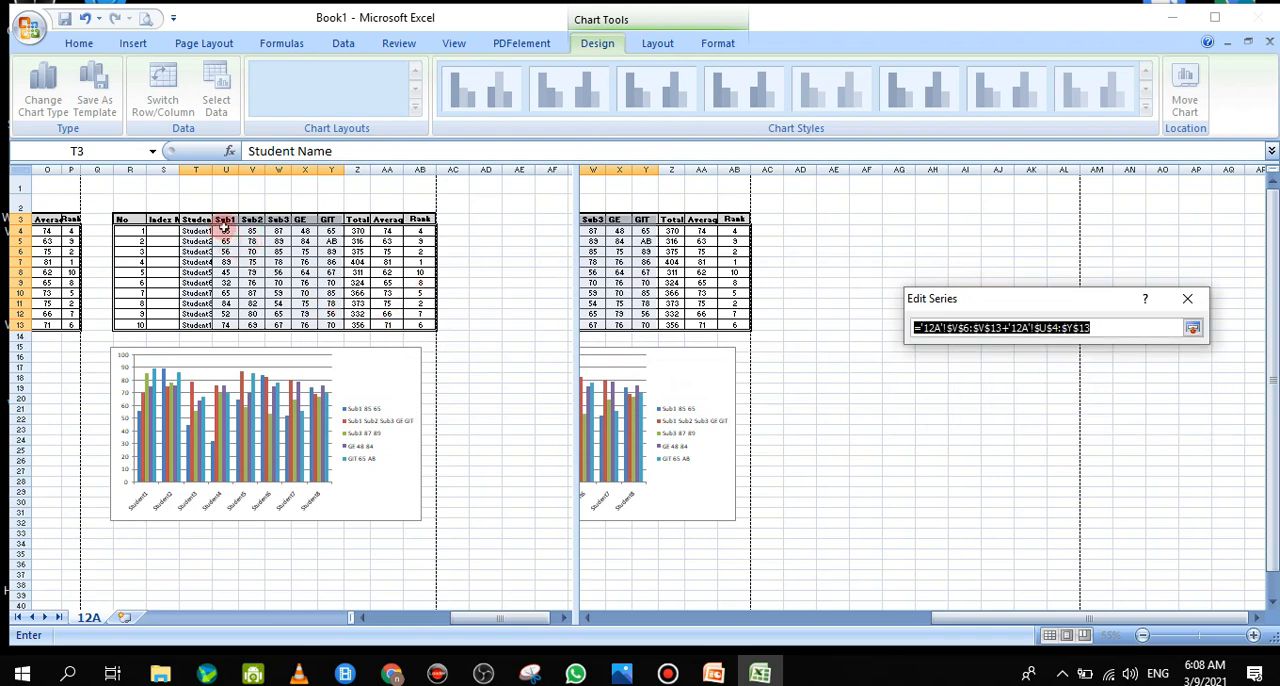
pyautogui.moveTo(225, 230); pyautogui.dragTo(338, 325)
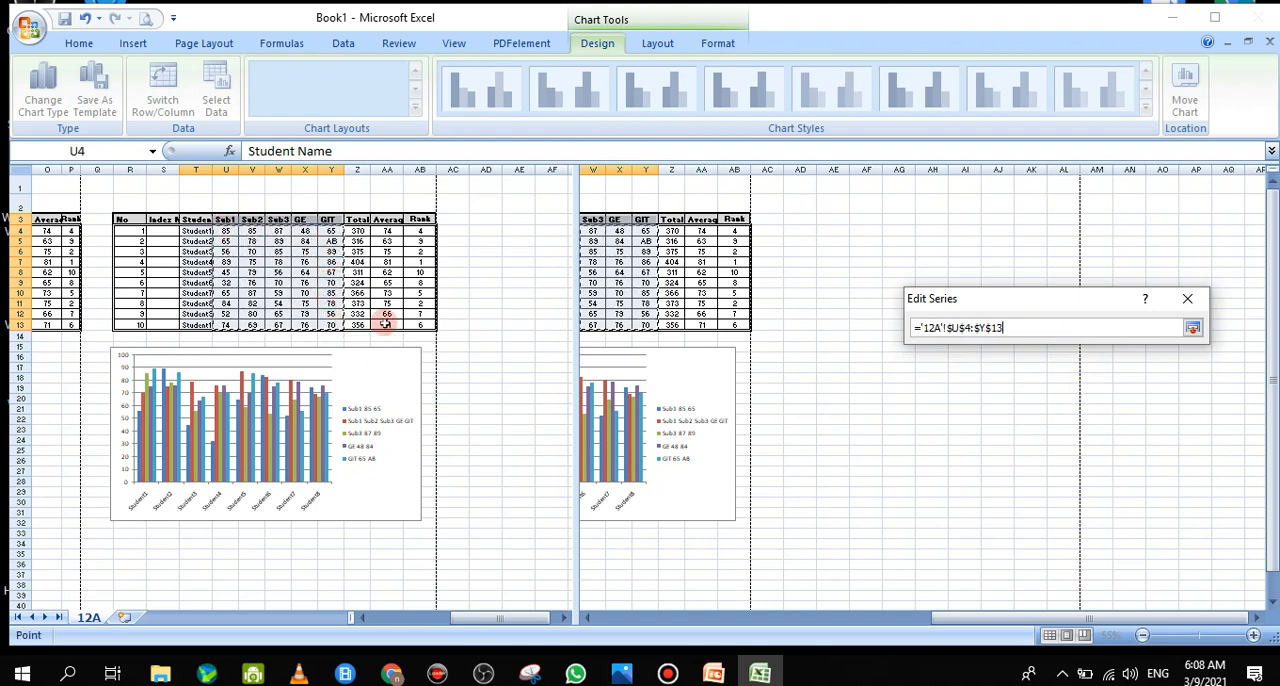
pyautogui.click(1193, 327)
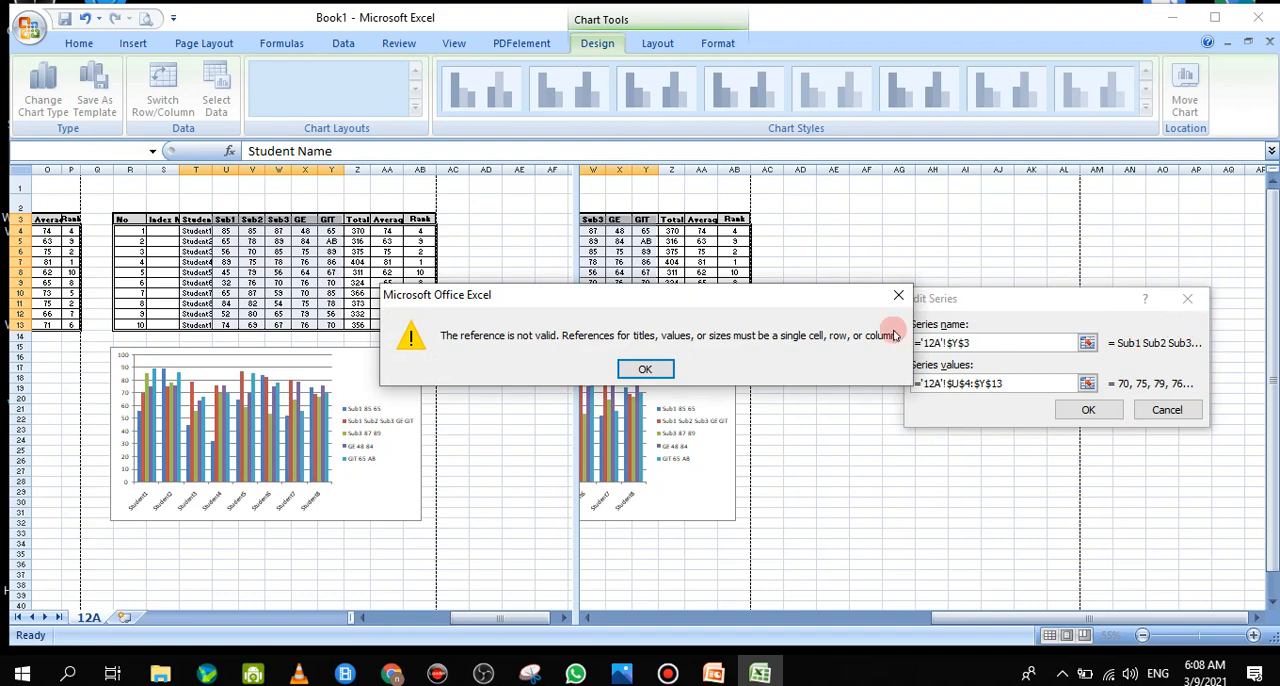
pyautogui.click(906, 294)
pyautogui.click(1166, 409)
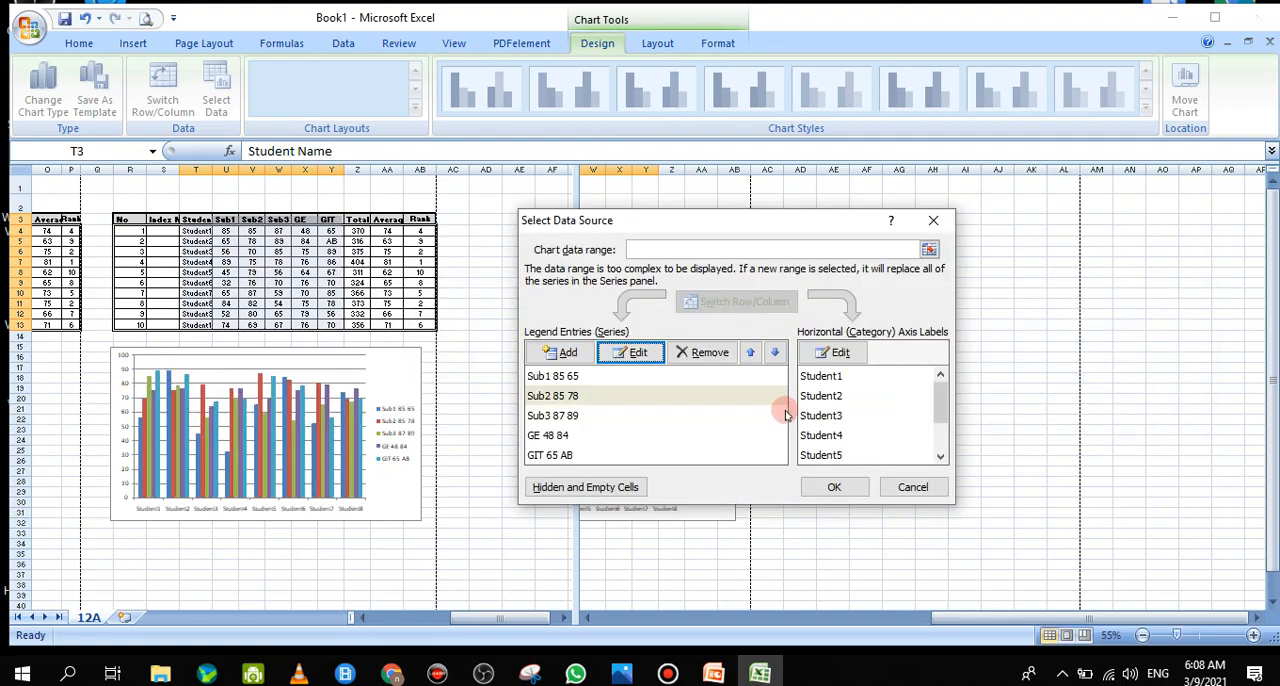
pyautogui.click(932, 221)
pyautogui.click(927, 231)
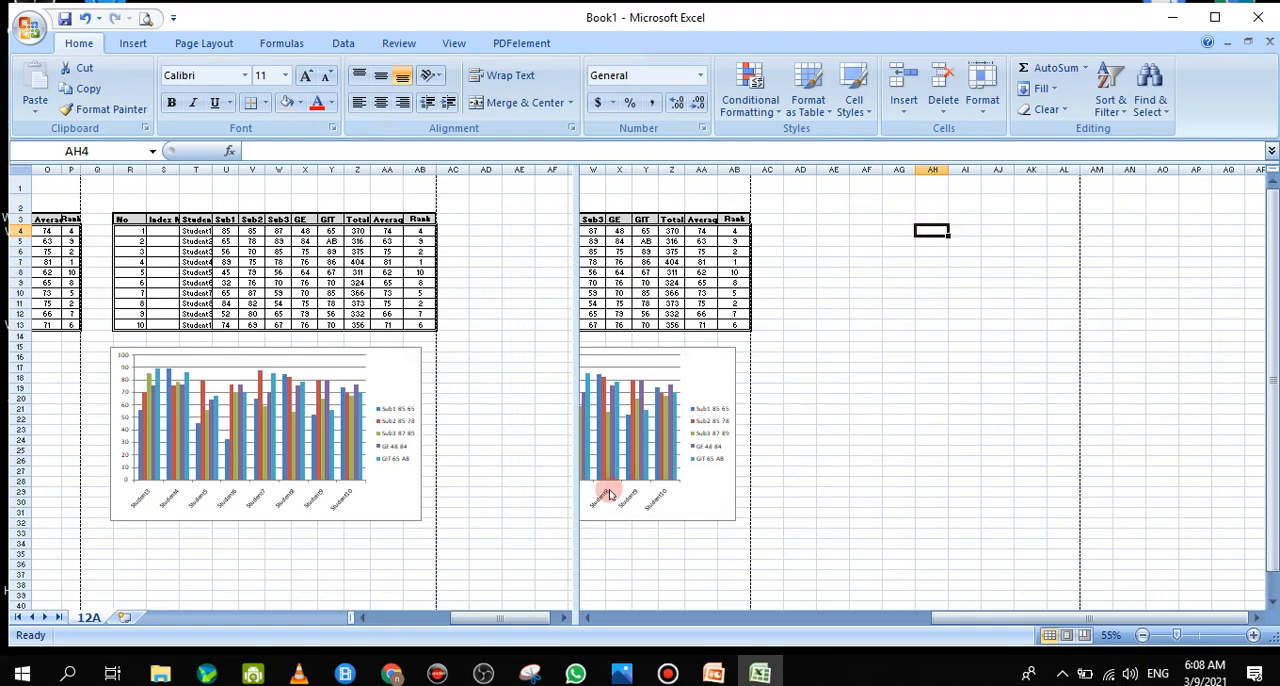
# Delete the clustered column chart below the copied marks table
pyautogui.click(830, 513)
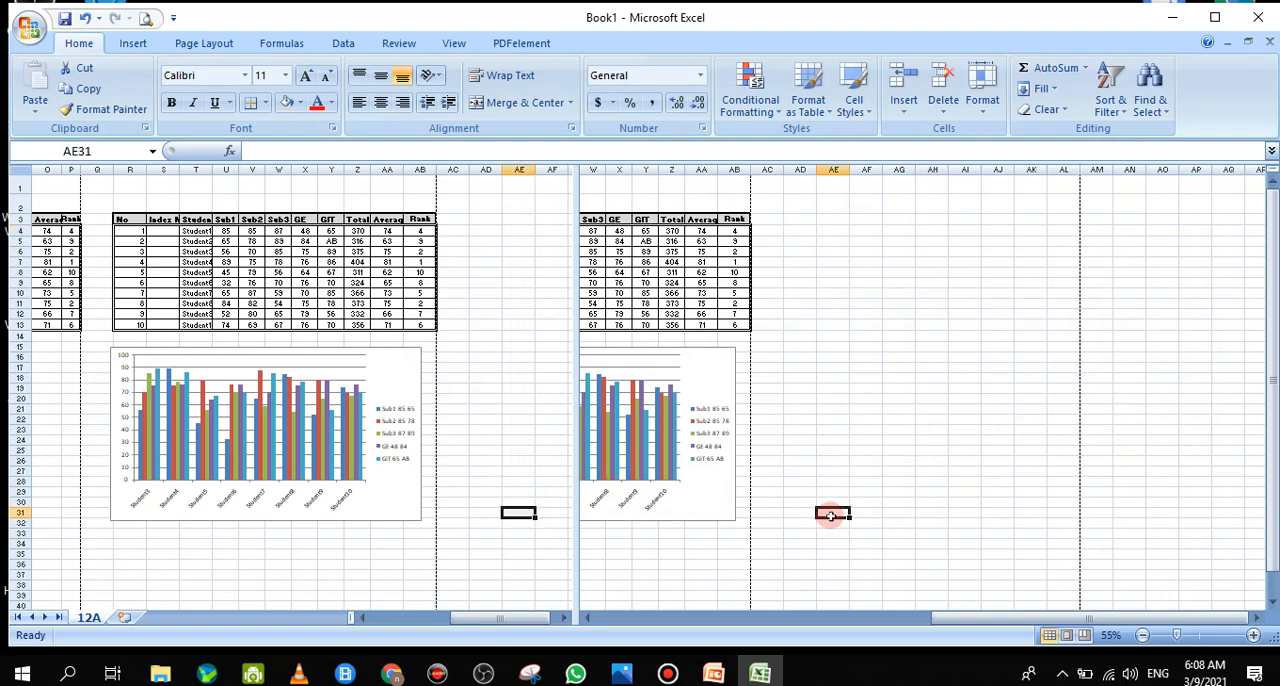
pyautogui.moveTo(963, 618); pyautogui.dragTo(773, 620)
pyautogui.click(852, 383)
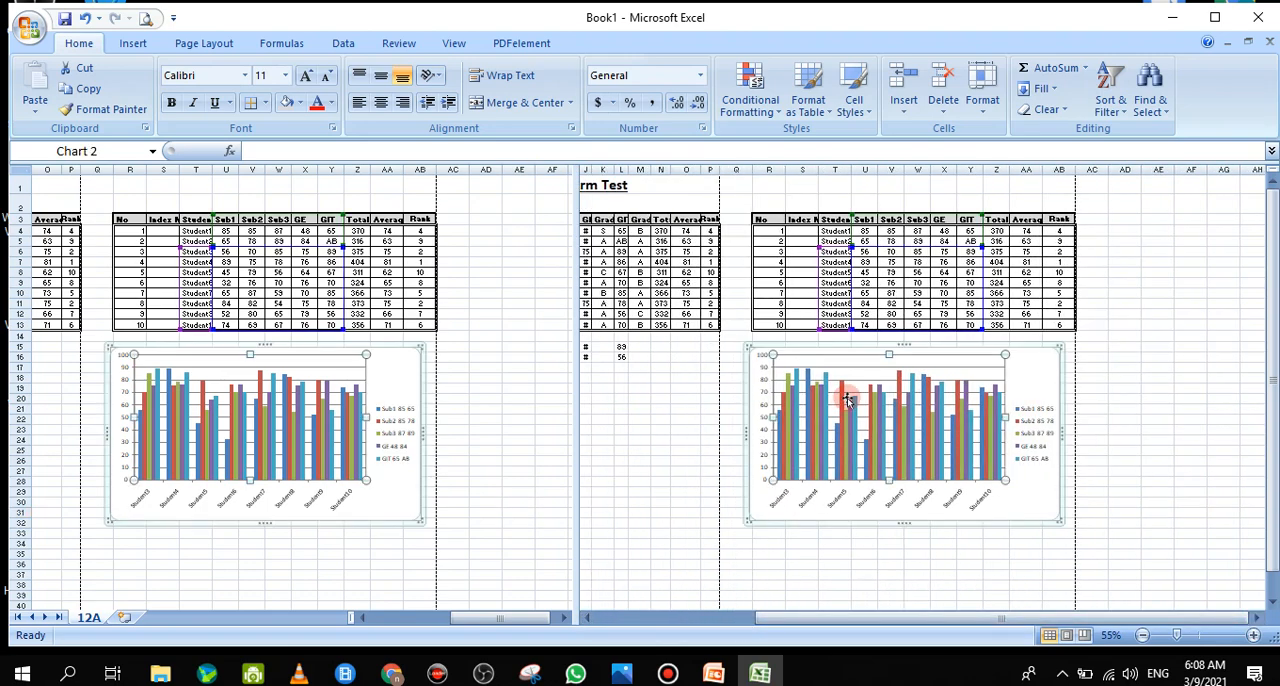
pyautogui.doubleClick(853, 385)
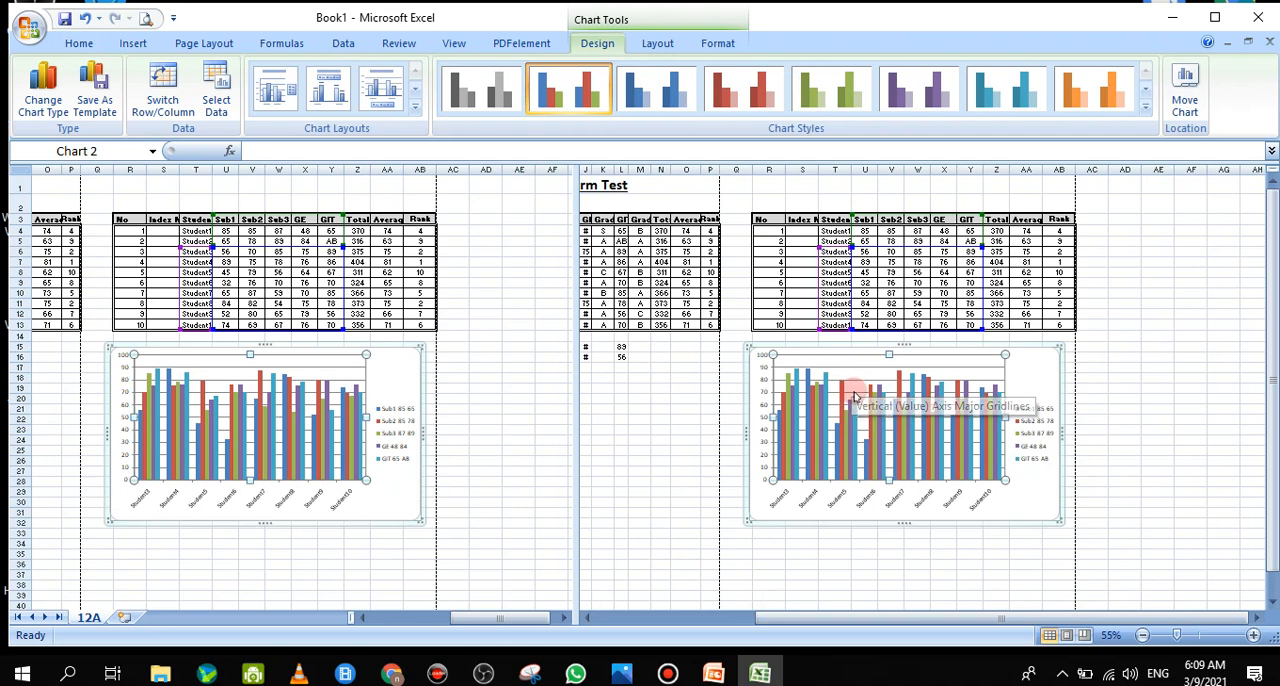
pyautogui.click(941, 435)
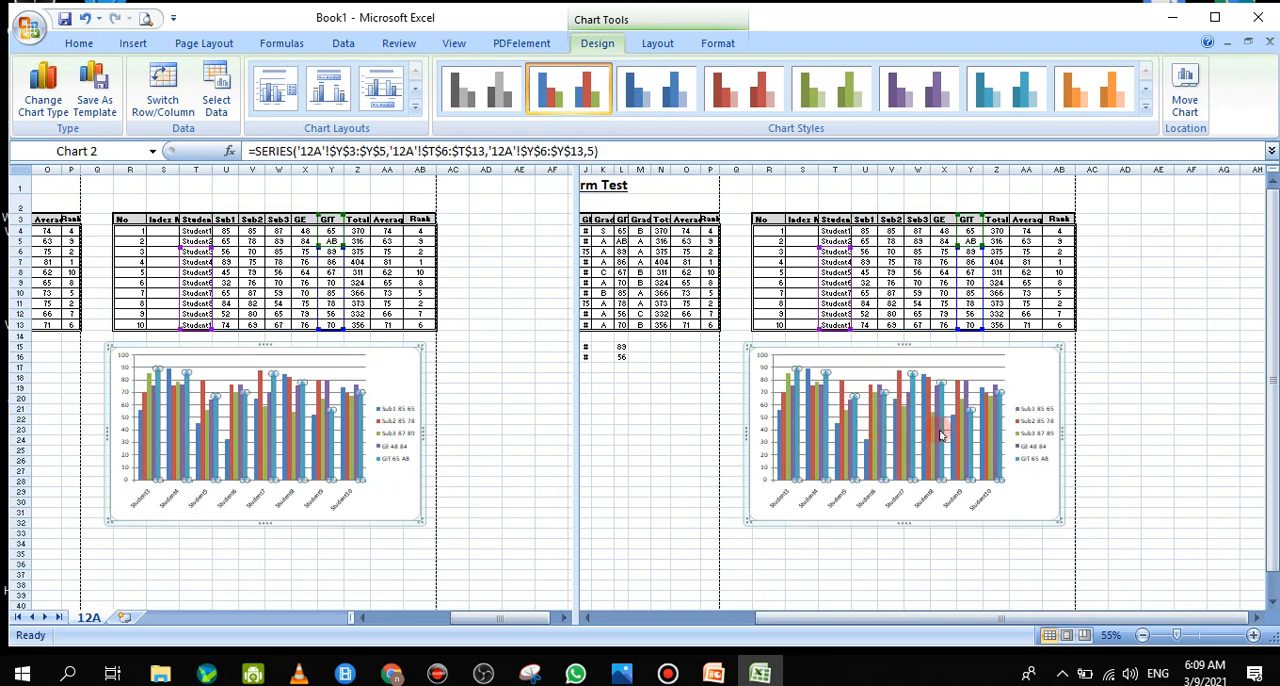
pyautogui.click(945, 348)
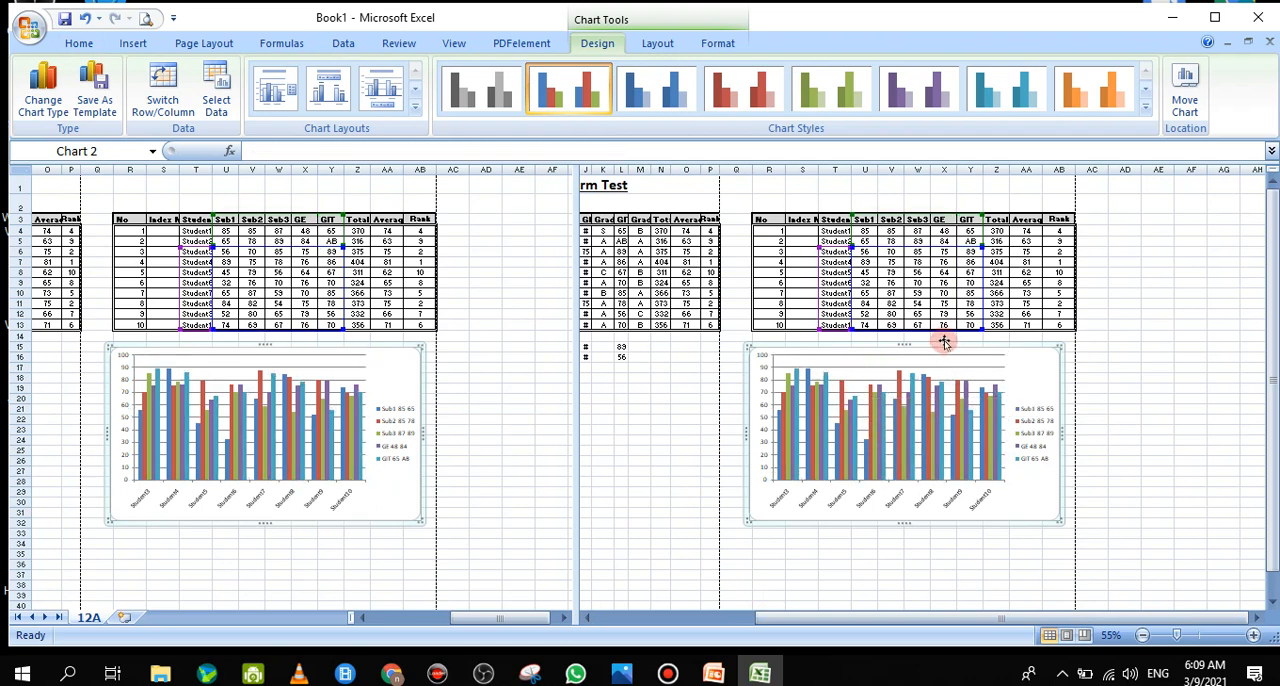
pyautogui.press('Delete')
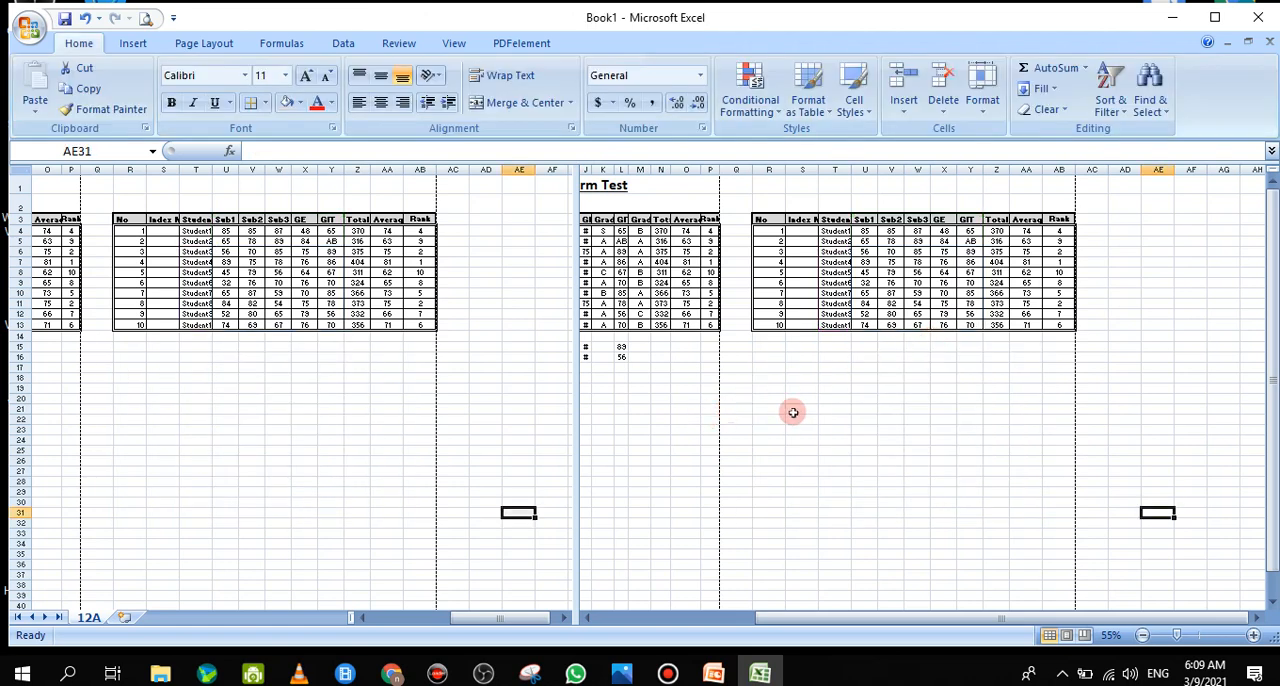